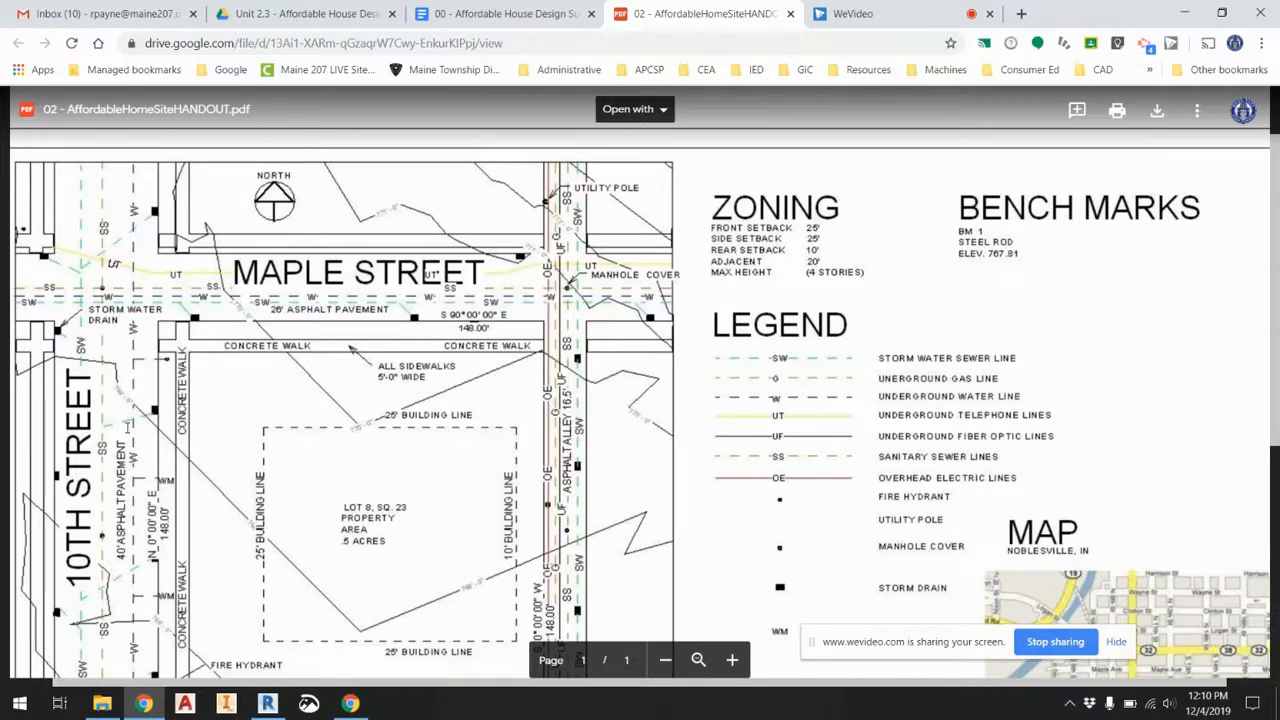
Look over the site plan handout, from the streets and zoning notes to the building lines, legend and title block.
scroll(253, 484, "down", 3)
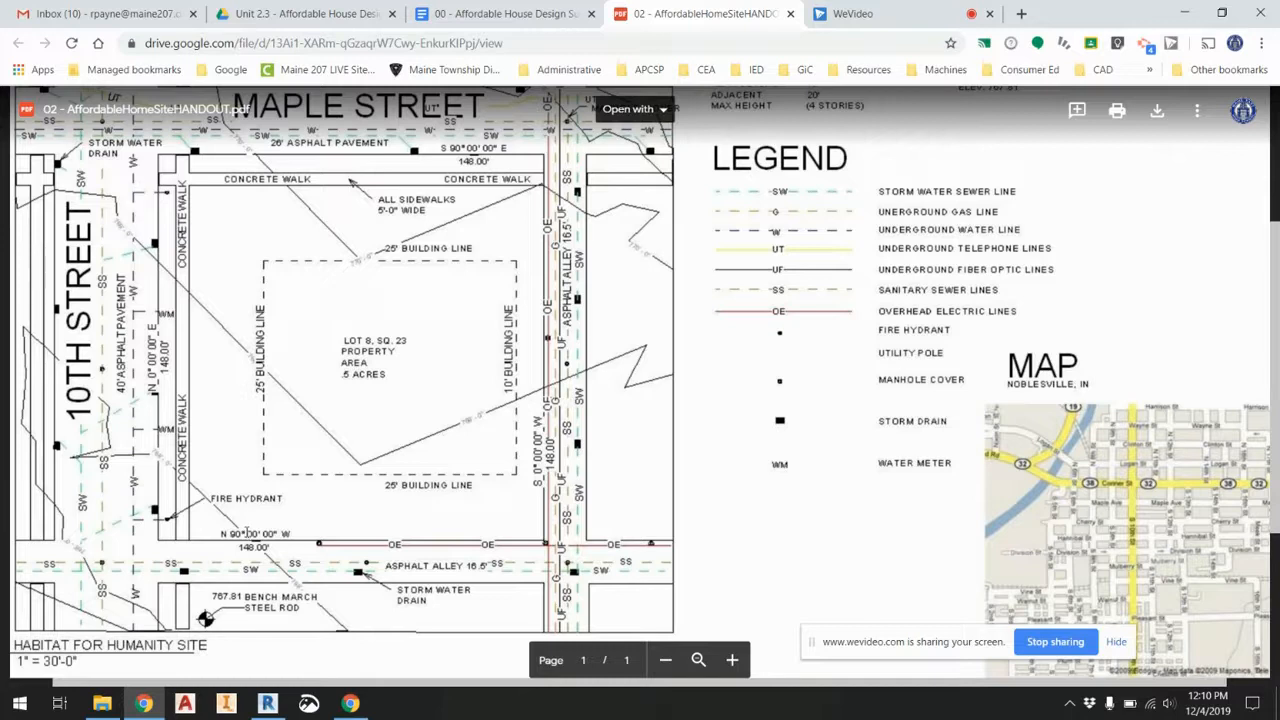
scroll(286, 342, "up", 1)
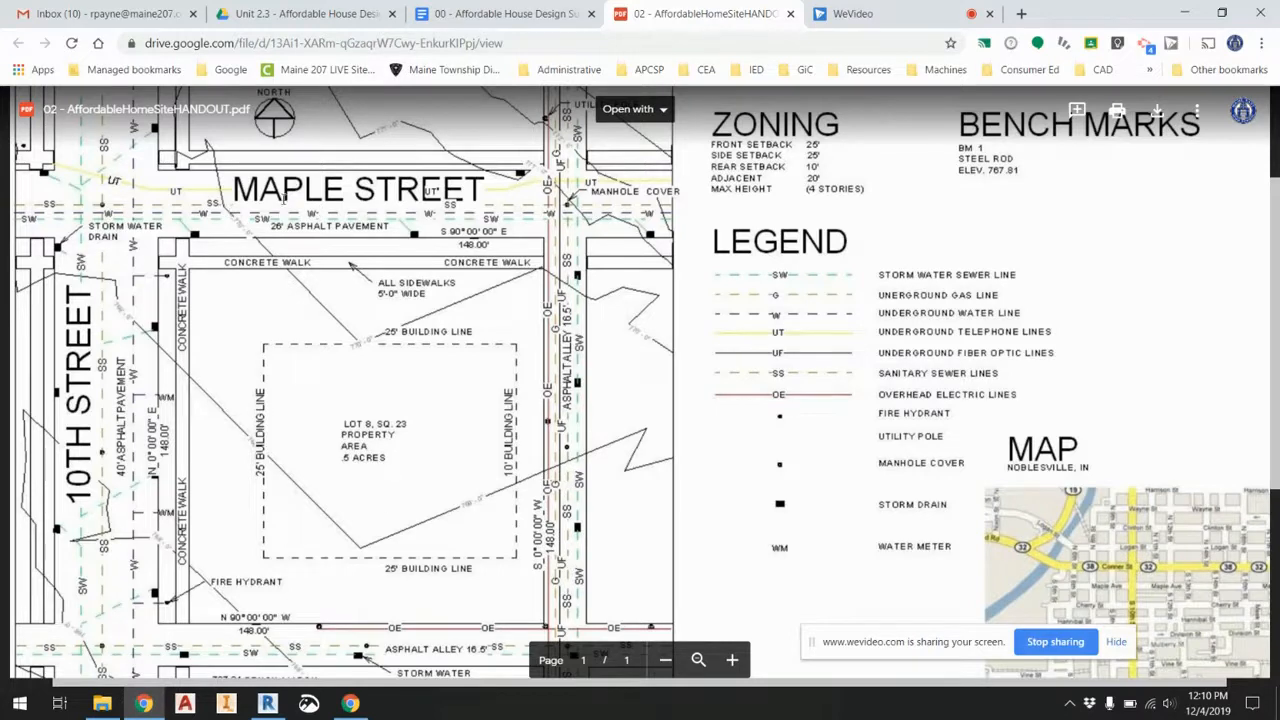
scroll(107, 357, "down", 2)
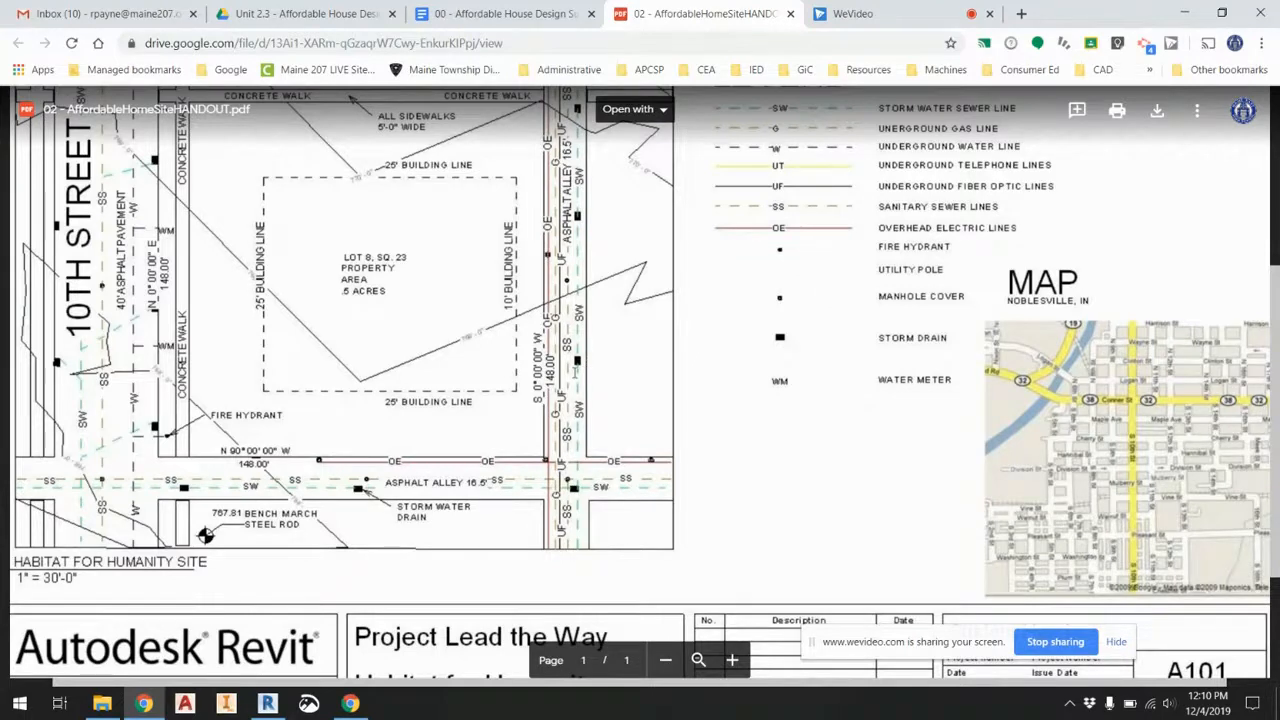
scroll(285, 188, "up", 2)
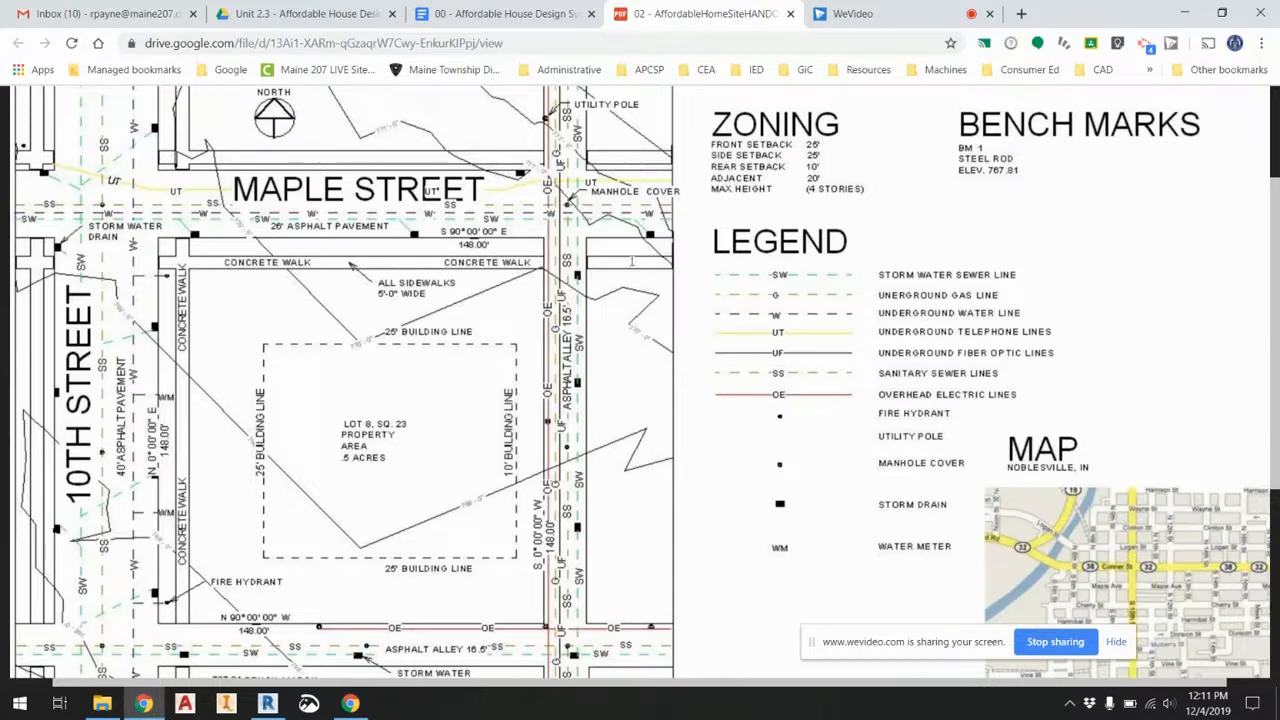
Download the Revit site plan file linked in the Affordable House Design Summary Sheet.
left_click(490, 18)
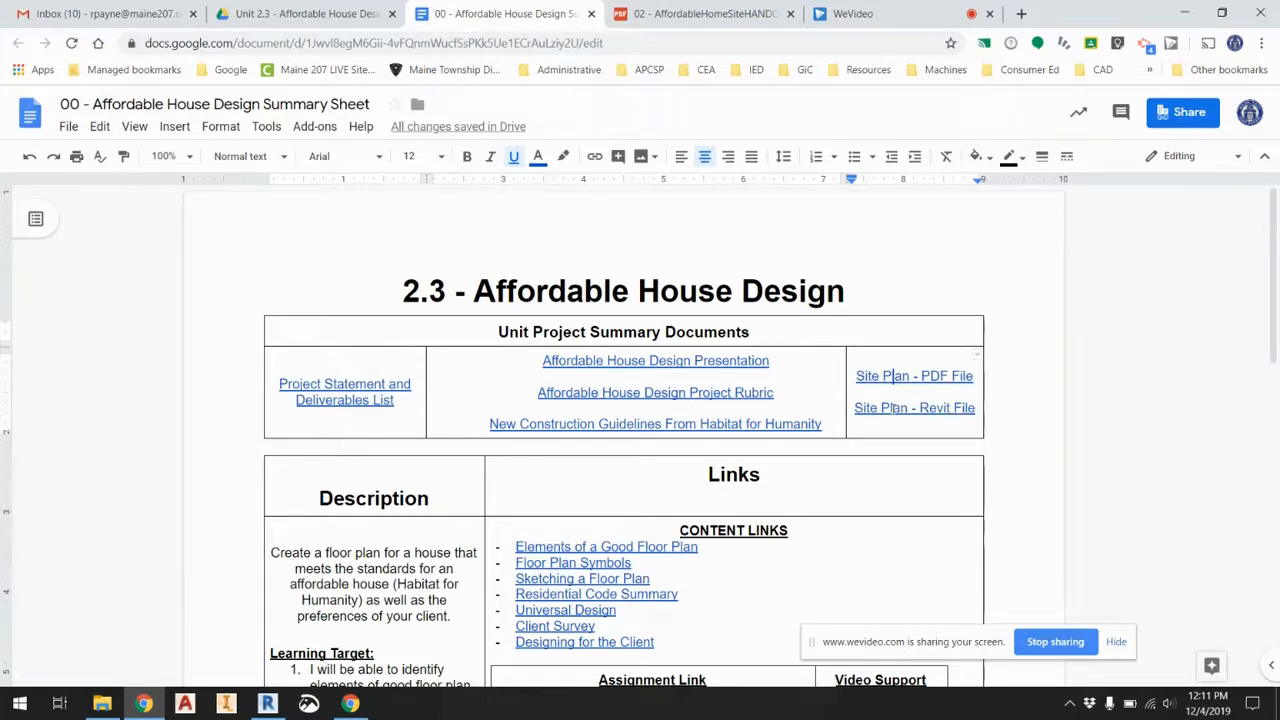
left_click(946, 408)
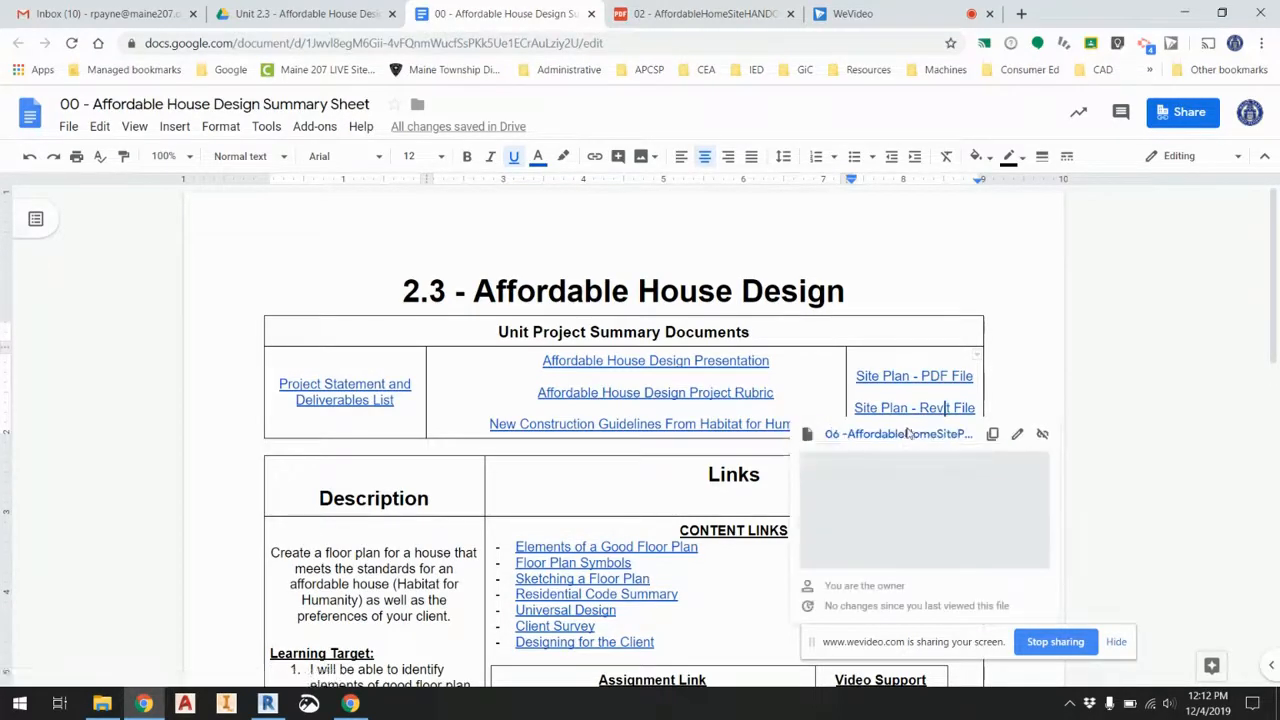
left_click(910, 432)
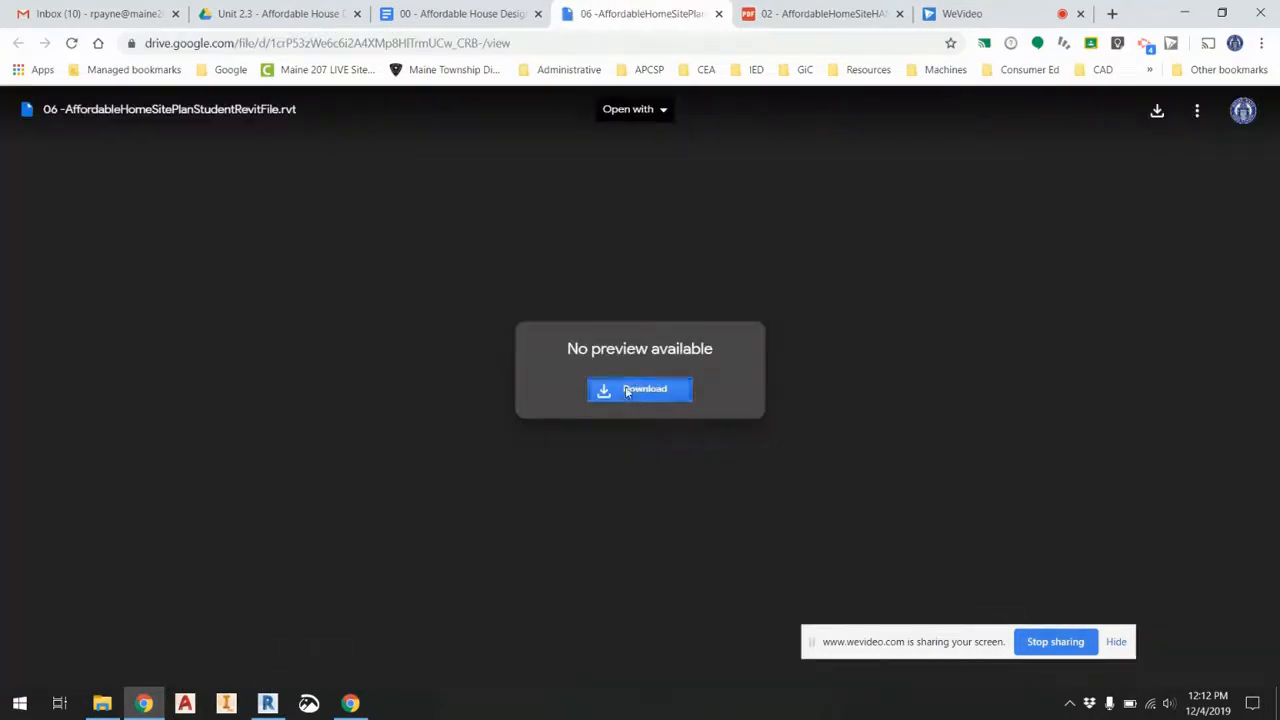
left_click(619, 394)
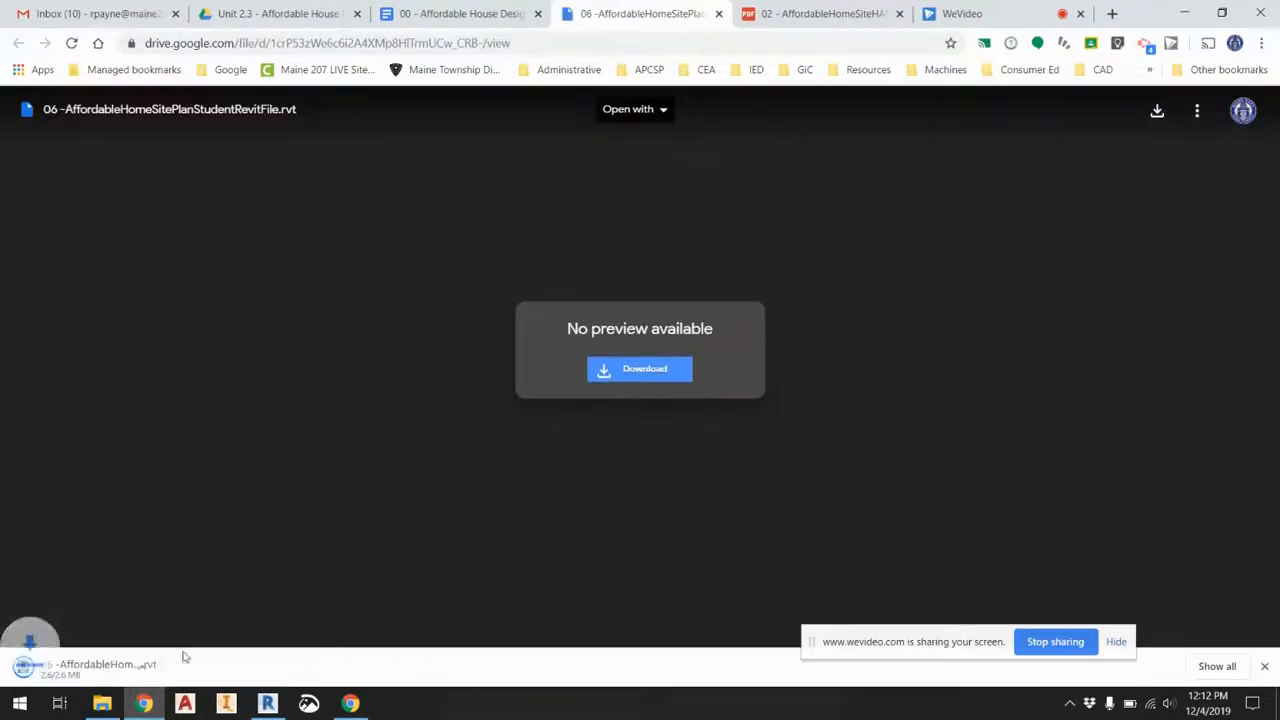
Switch to File Explorer, show the Downloads folder, and open a second window beside it on USB Drive (D:).
left_click(103, 703)
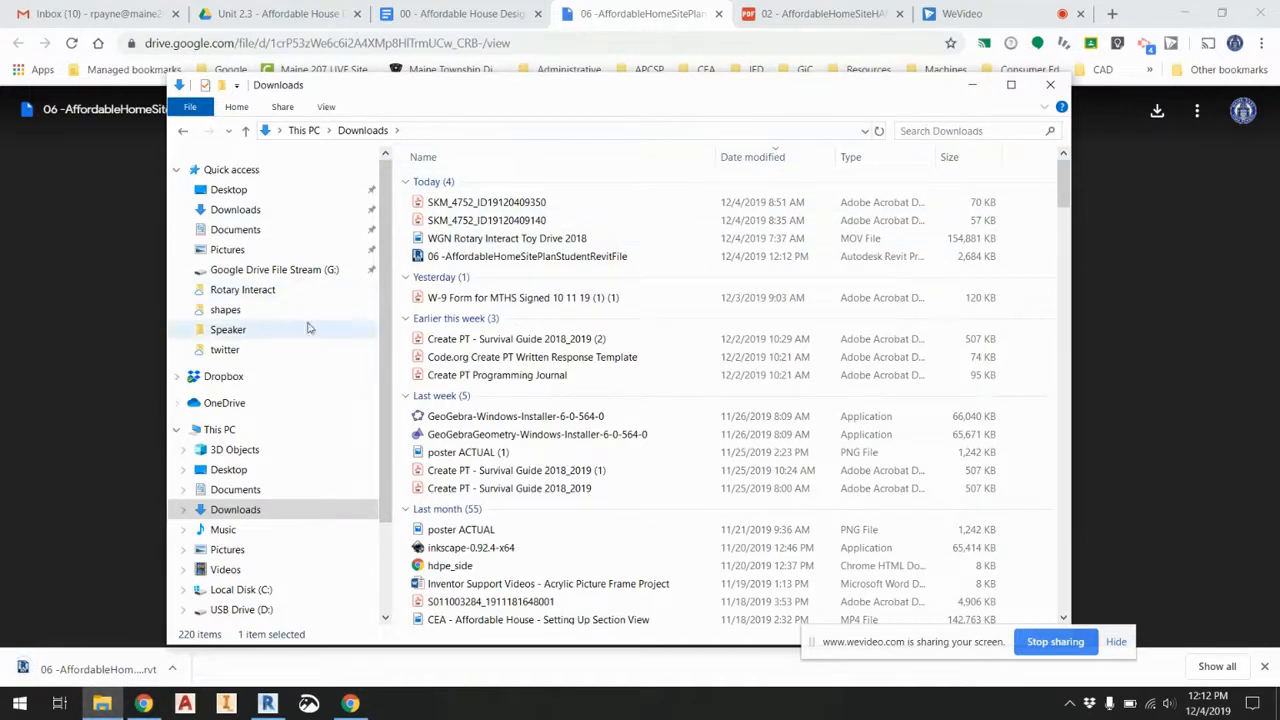
left_click(246, 514)
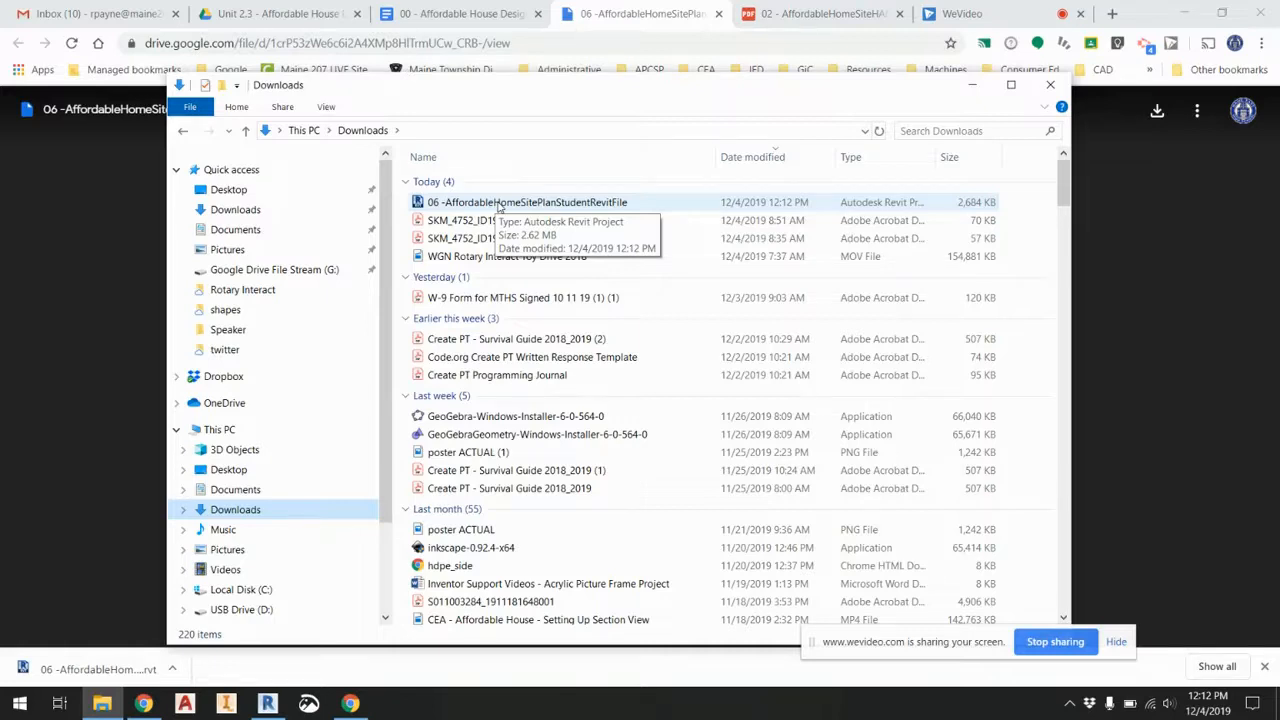
key("ctrl+n")
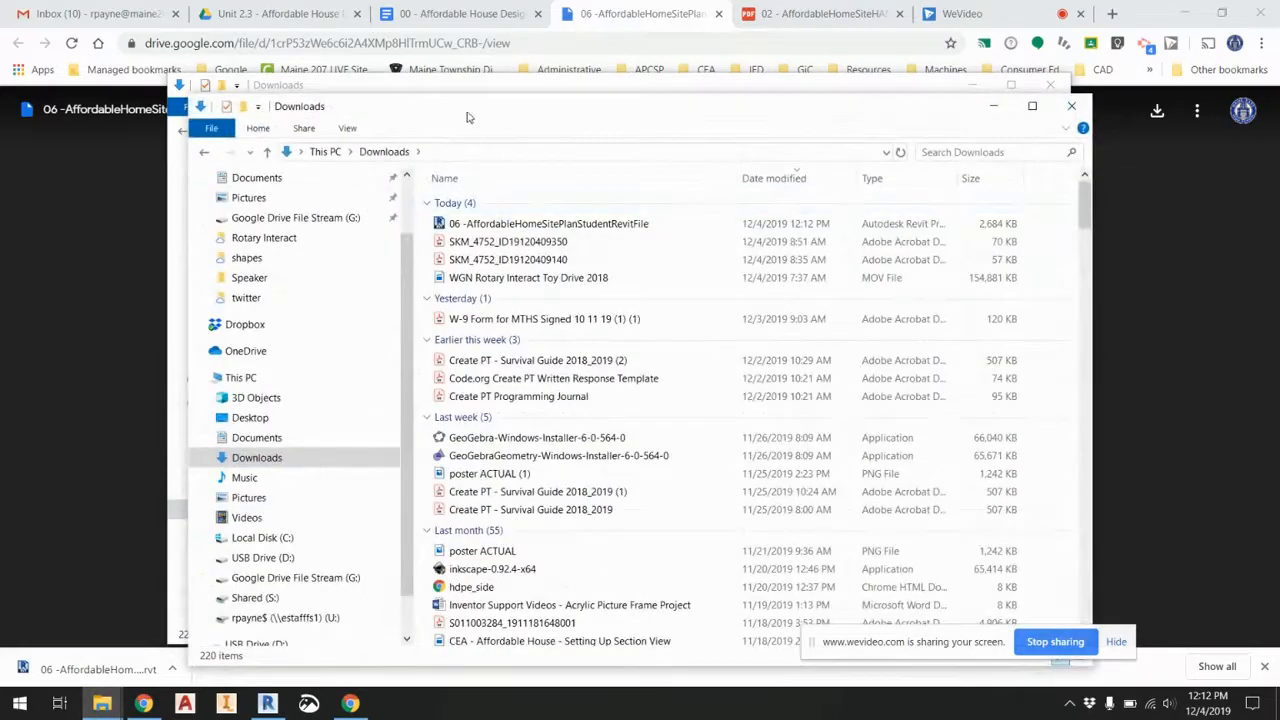
left_click_drag(467, 112, 639, 99)
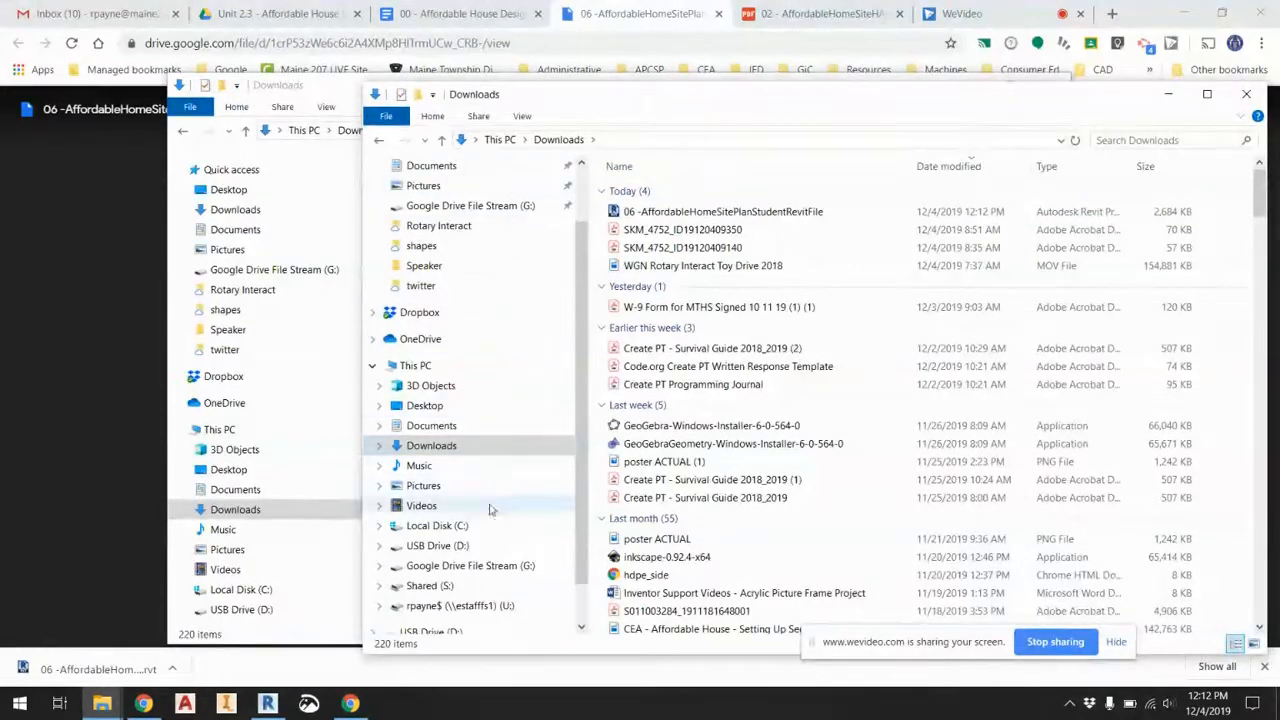
scroll(498, 537, "down", 2)
scroll(491, 537, "down", 1)
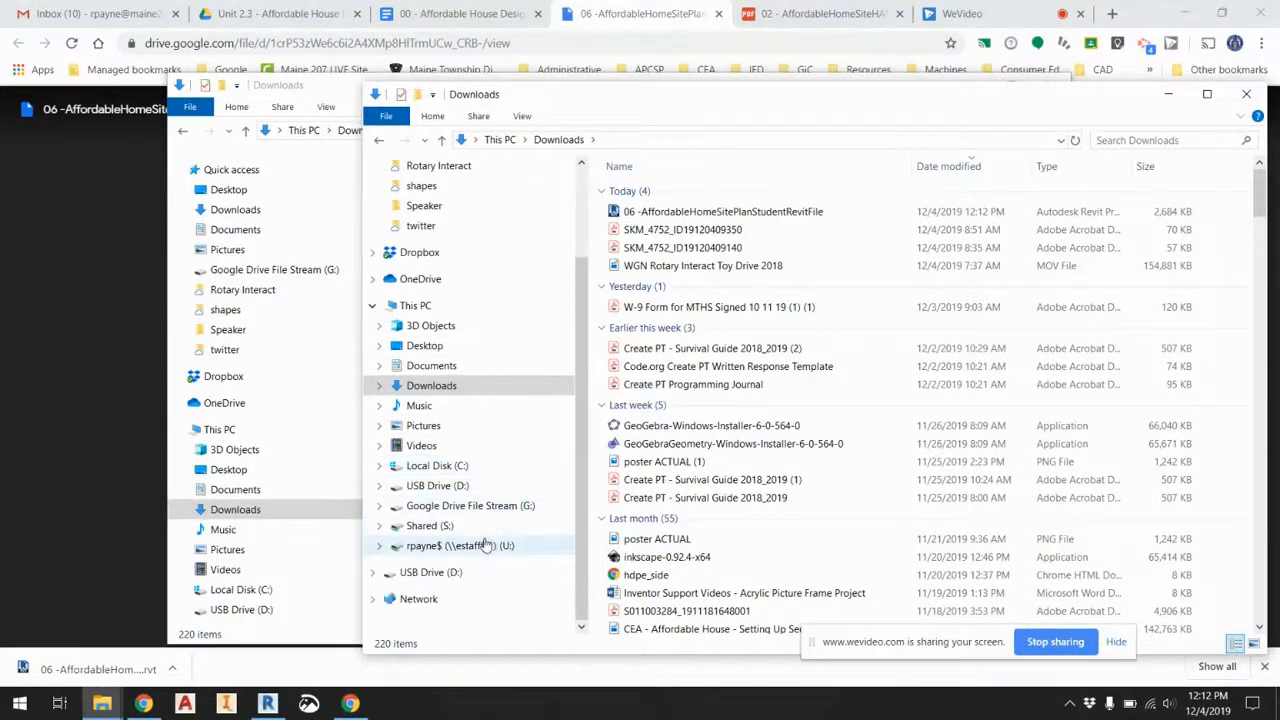
left_click(466, 486)
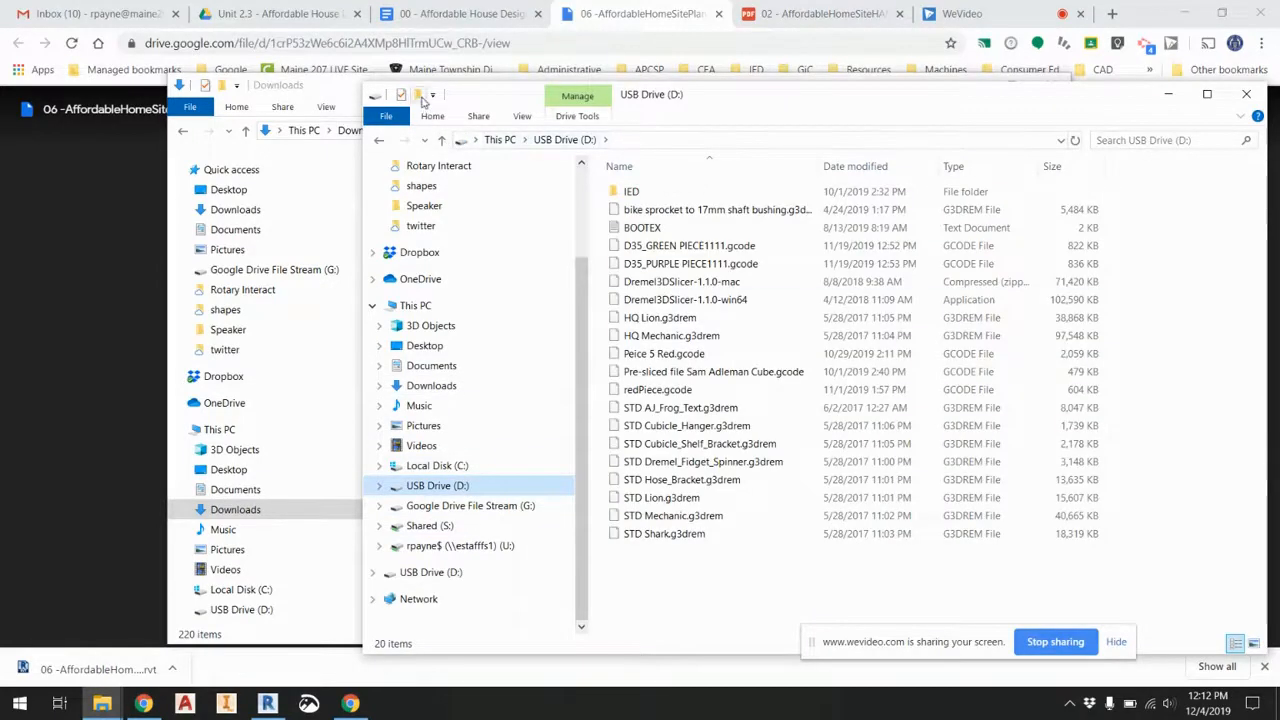
Create a folder named CEA on the USB drive and open it.
key("ctrl+shift+n")
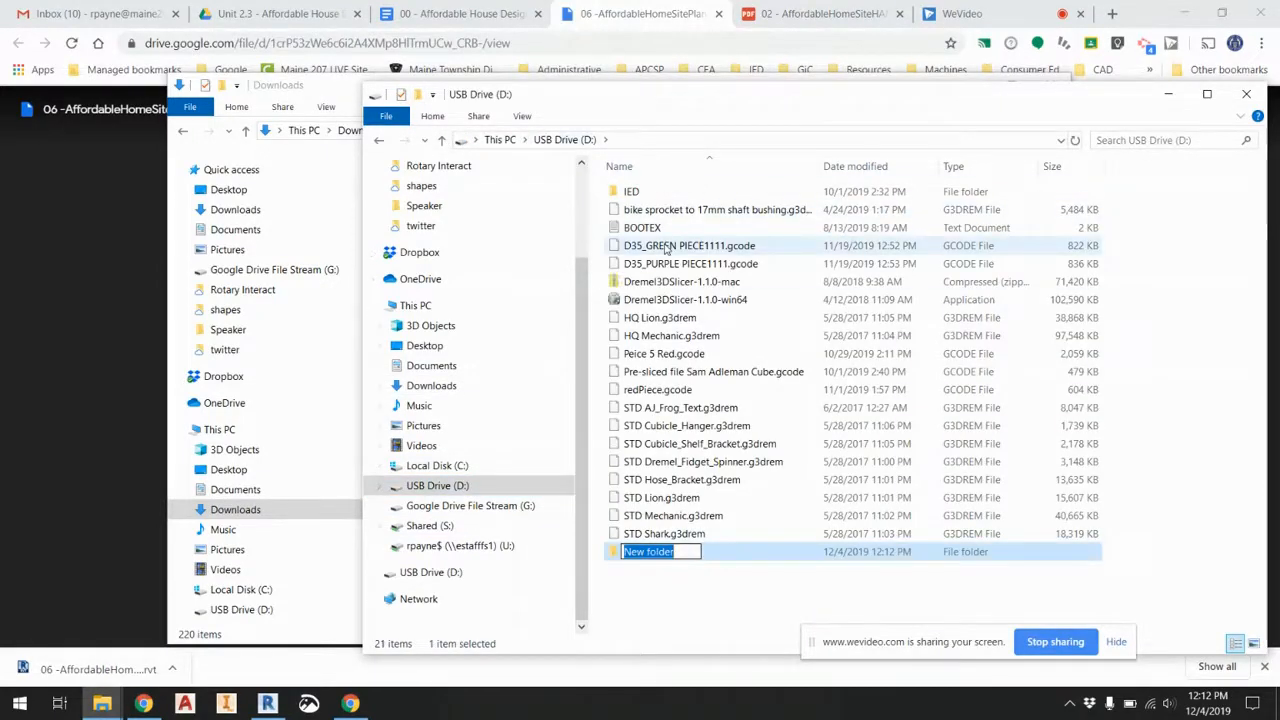
type("CEA")
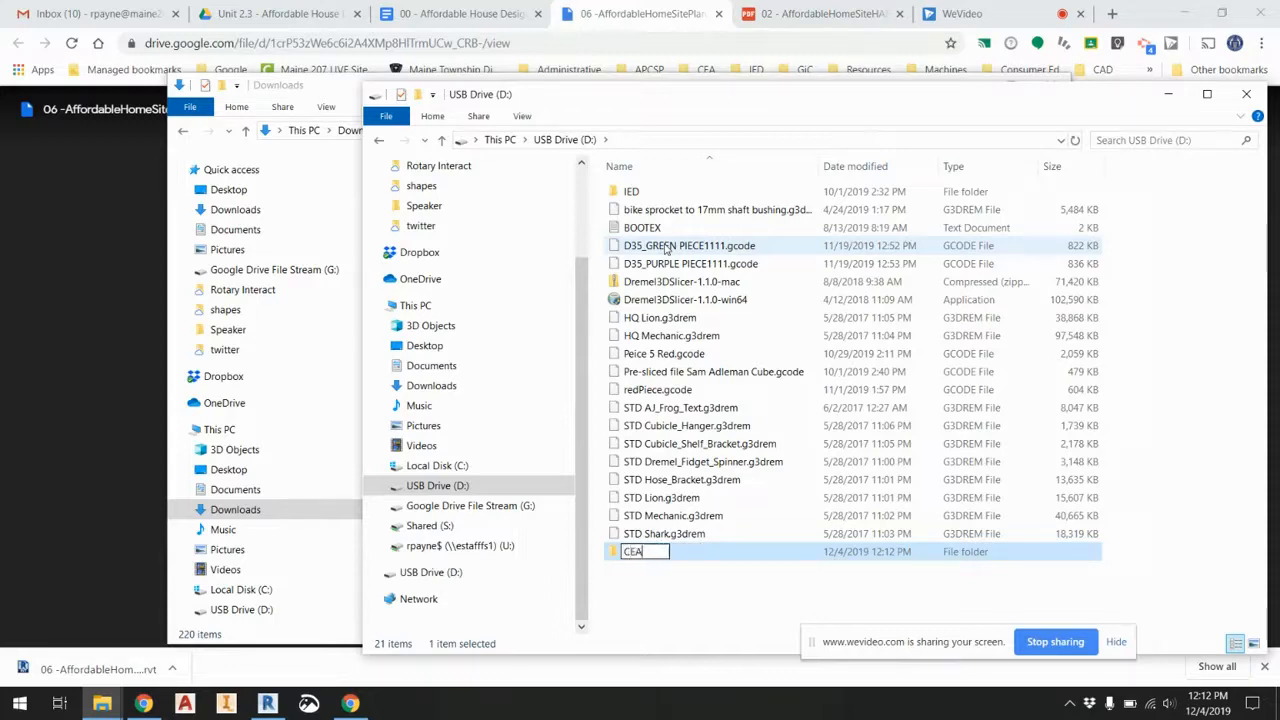
key("Return")
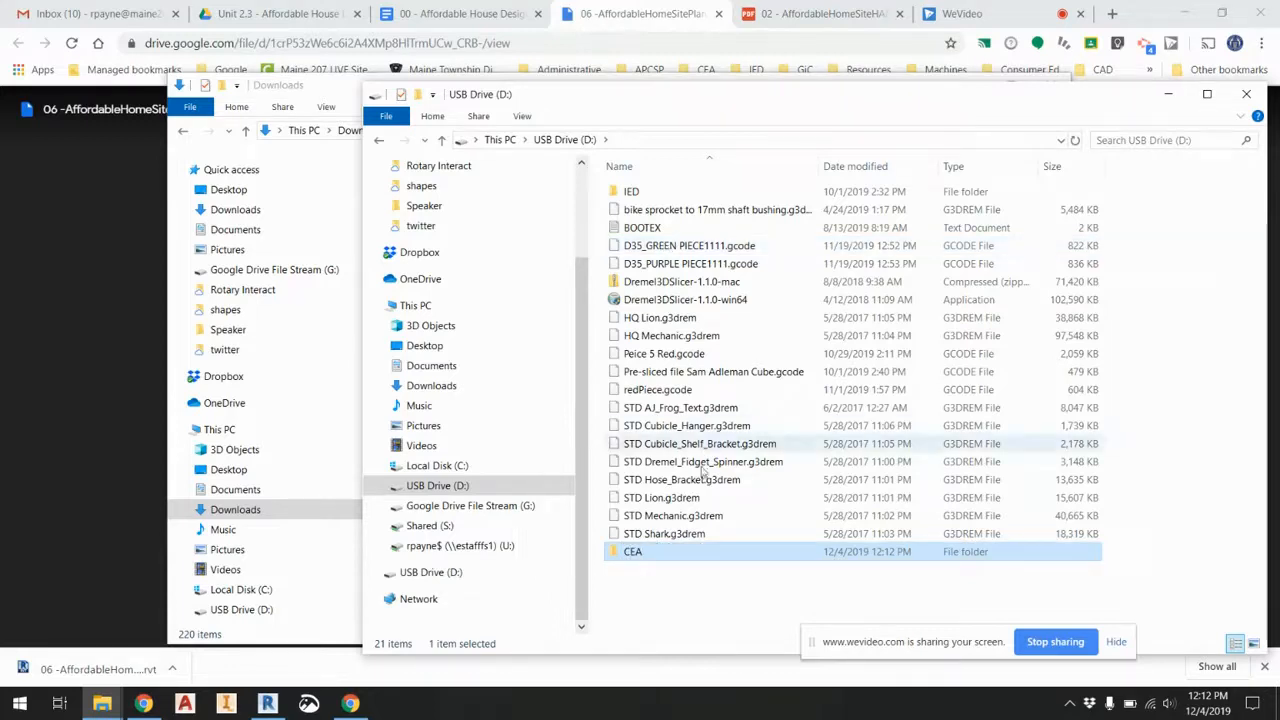
double_click(648, 552)
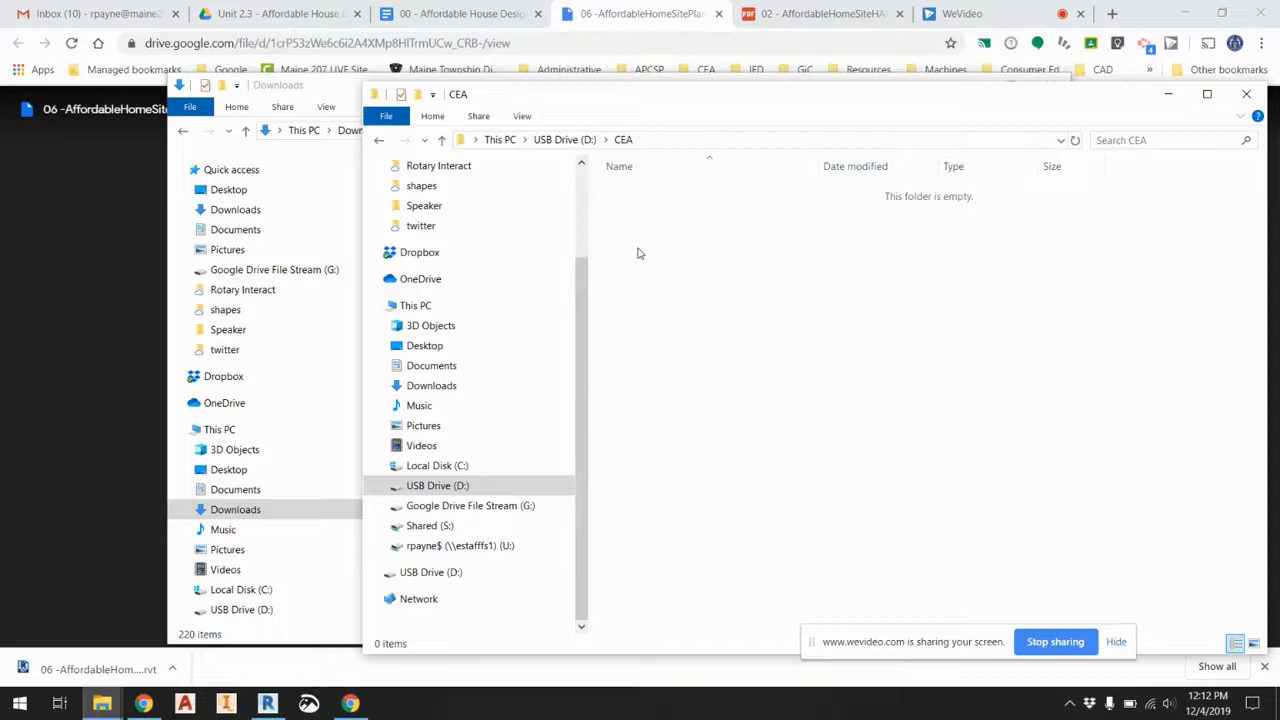
Copy 06 -AffordableHomeSitePlanStudentRevitFile from Downloads into the USB drive's CEA folder.
left_click_drag(557, 99, 712, 90)
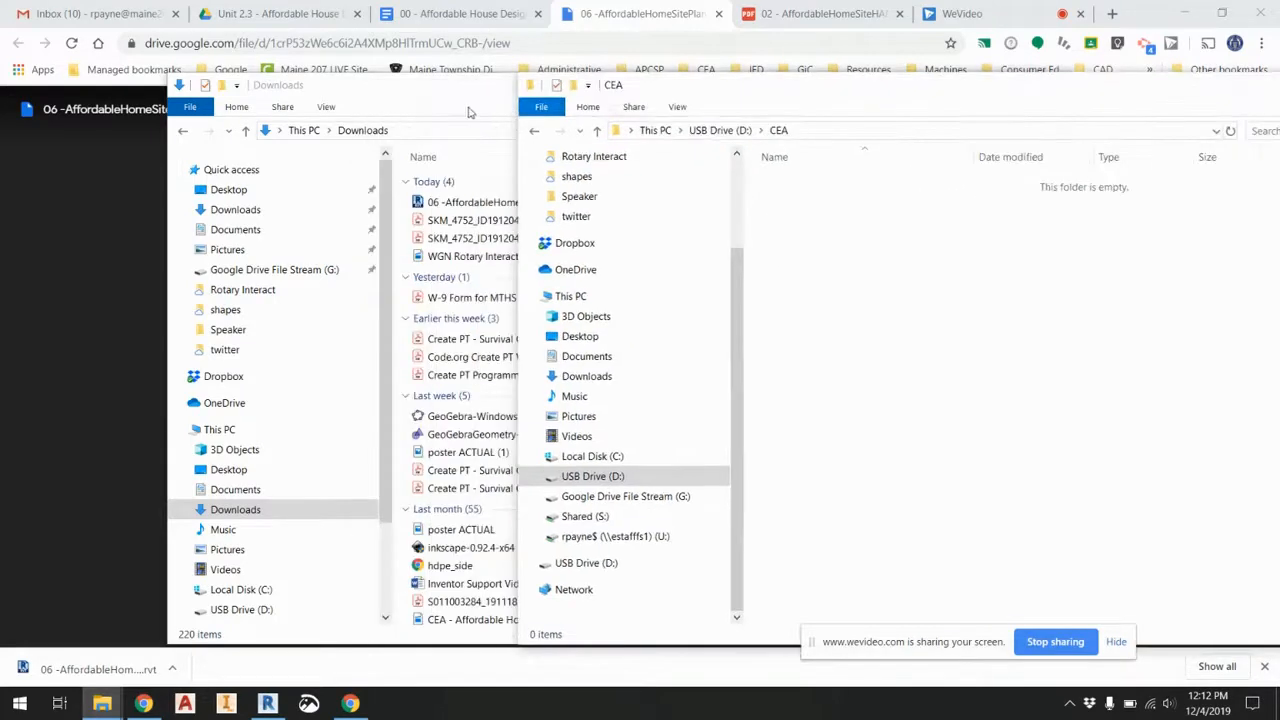
left_click(472, 112)
left_click_drag(498, 203, 1143, 250)
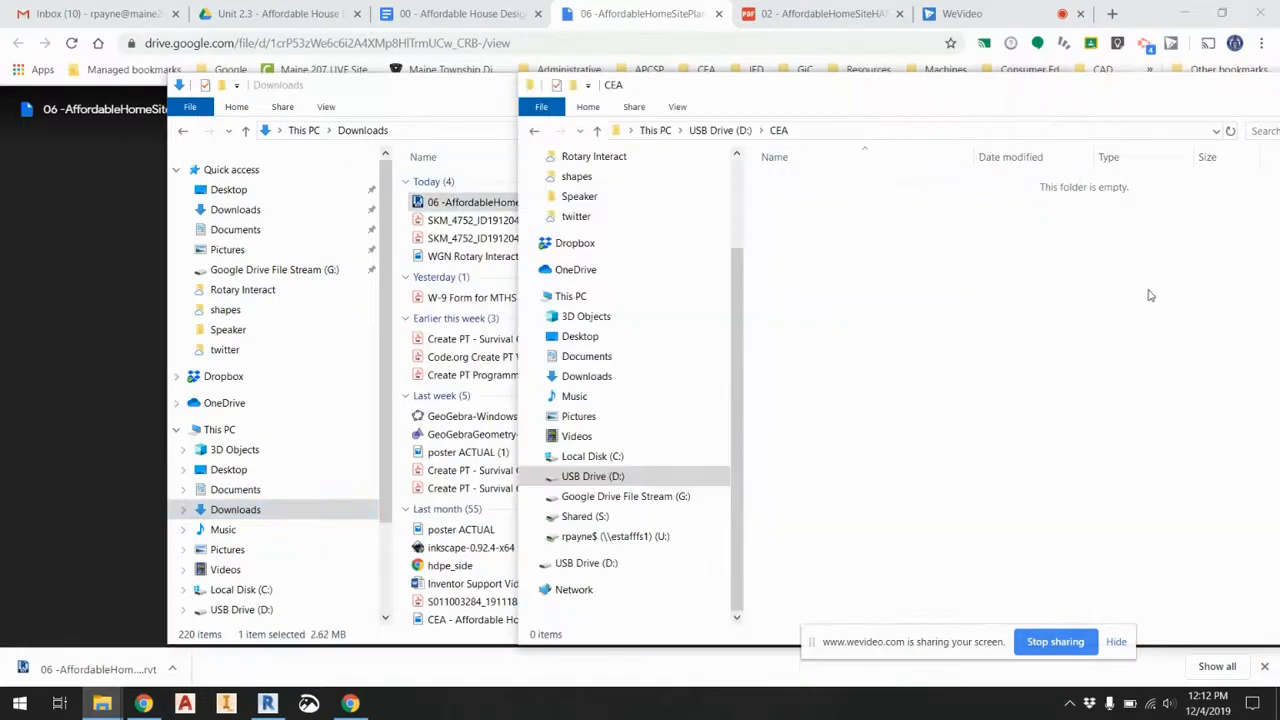
Copy the 2019-20 Affordable House Revit project from the U: drive's CEA > 2019-20 Affordable House folder into the USB drive's CEA folder.
left_click(457, 107)
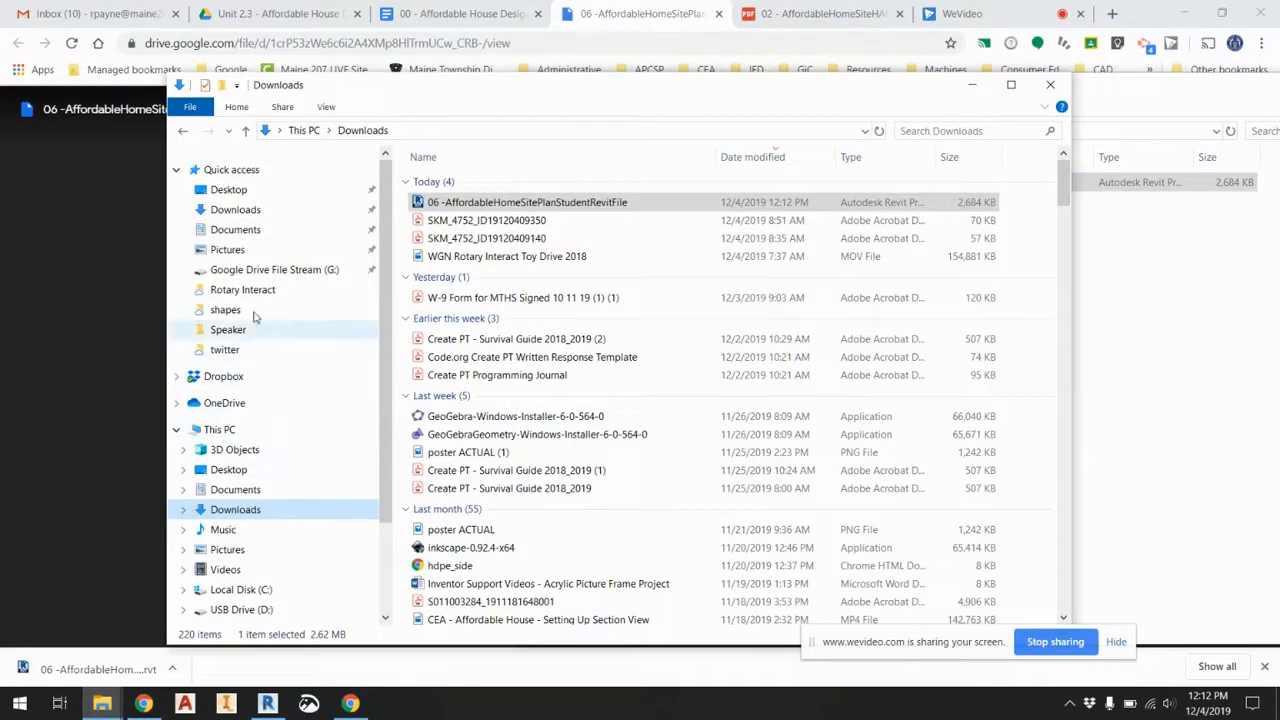
scroll(248, 590, "down", 1)
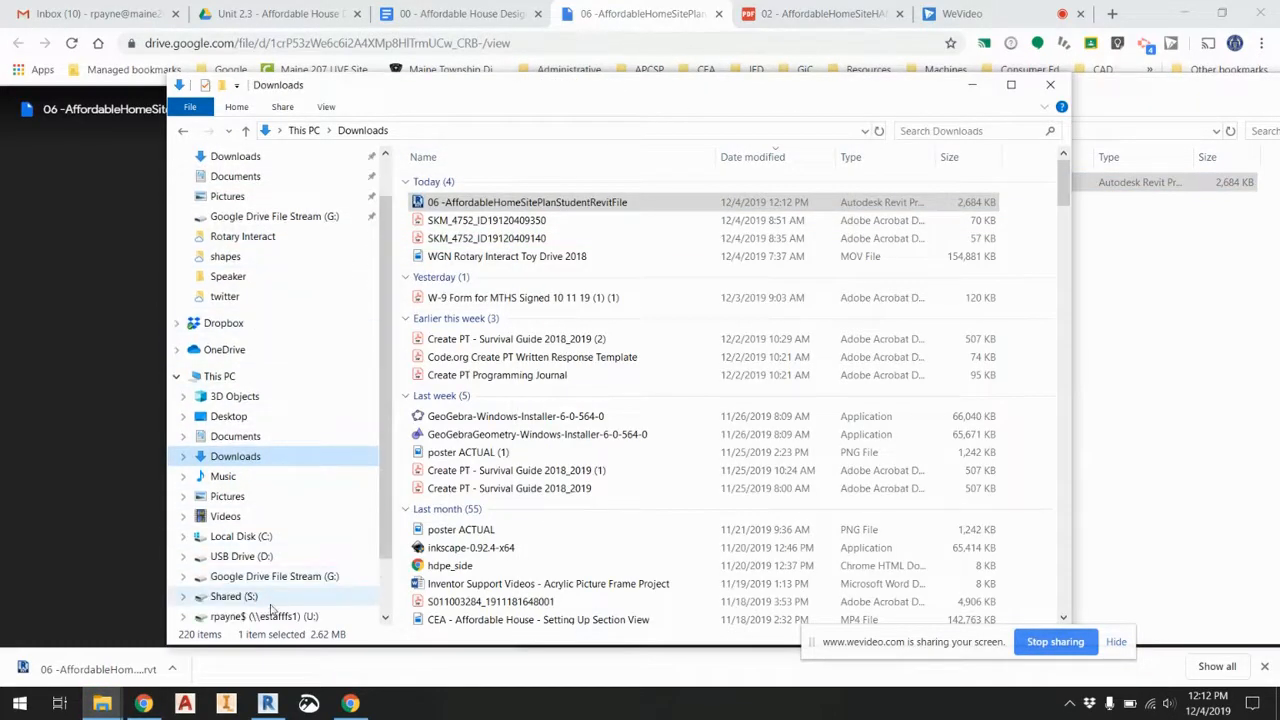
left_click(260, 616)
double_click(457, 219)
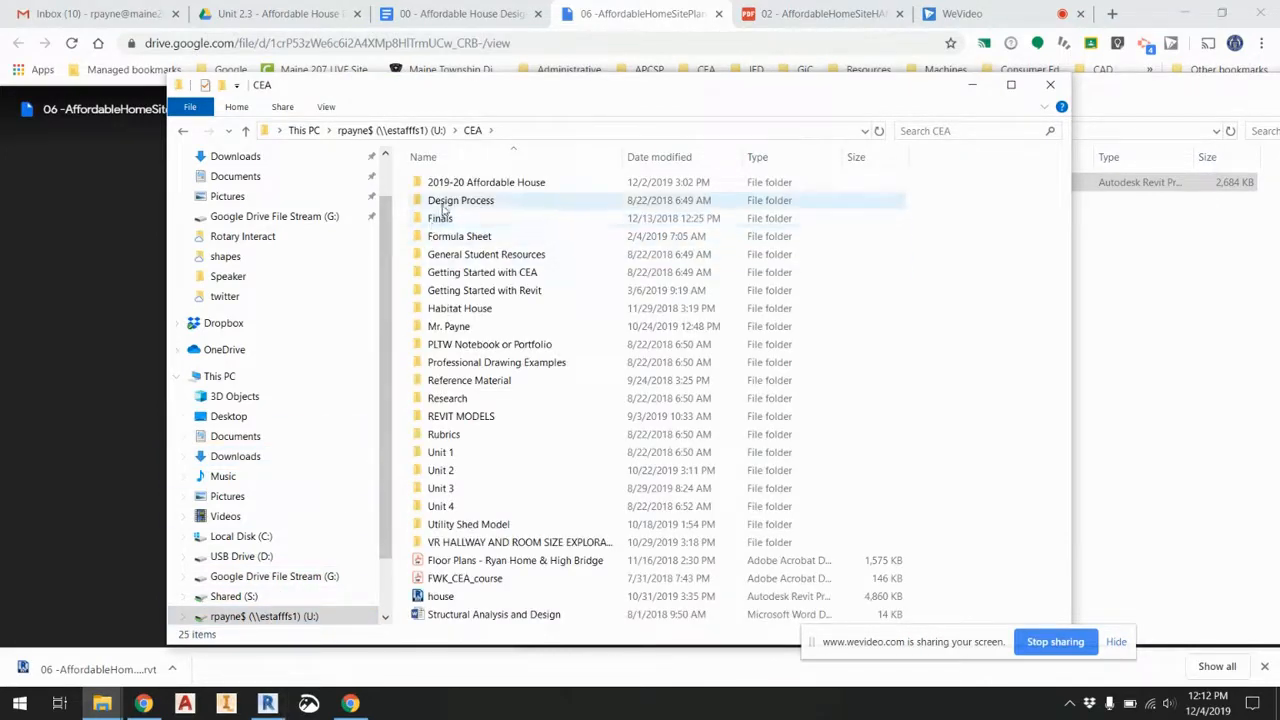
double_click(509, 186)
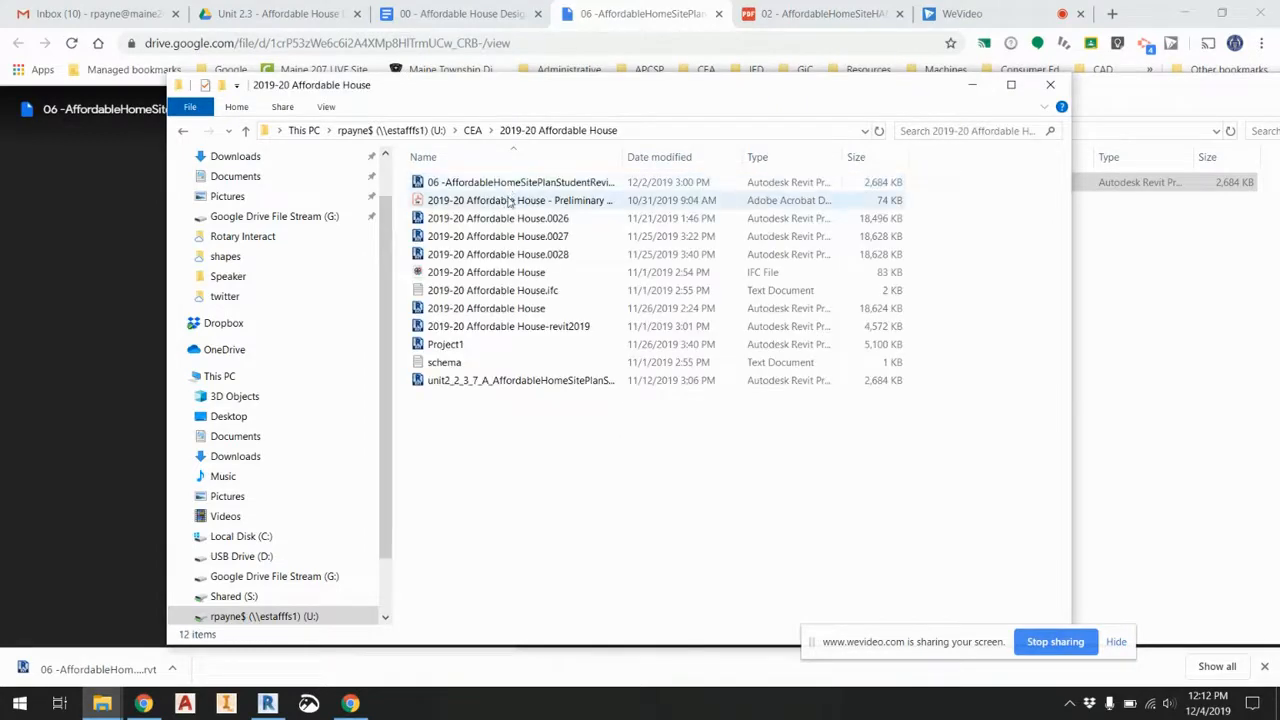
left_click(507, 312)
left_click_drag(507, 312, 1151, 337)
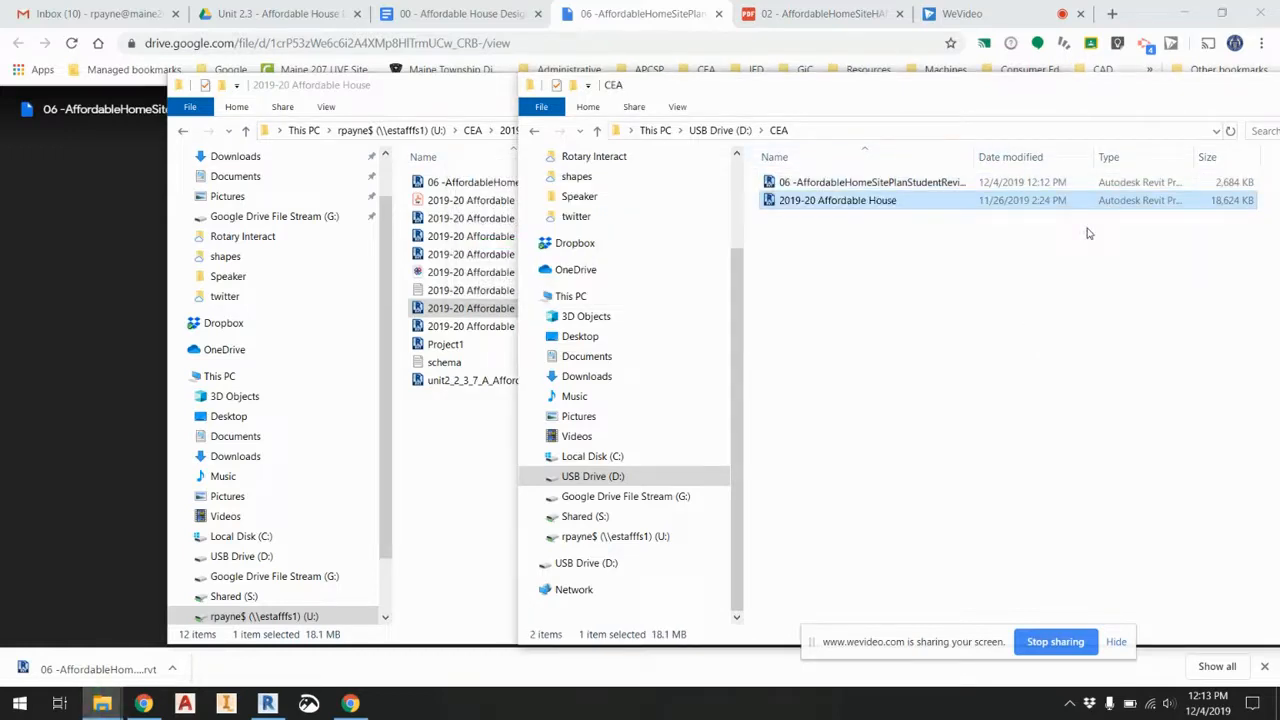
Open the USB copy of the student site plan file in Revit and upgrade the model to Revit 2020.
left_click(931, 186)
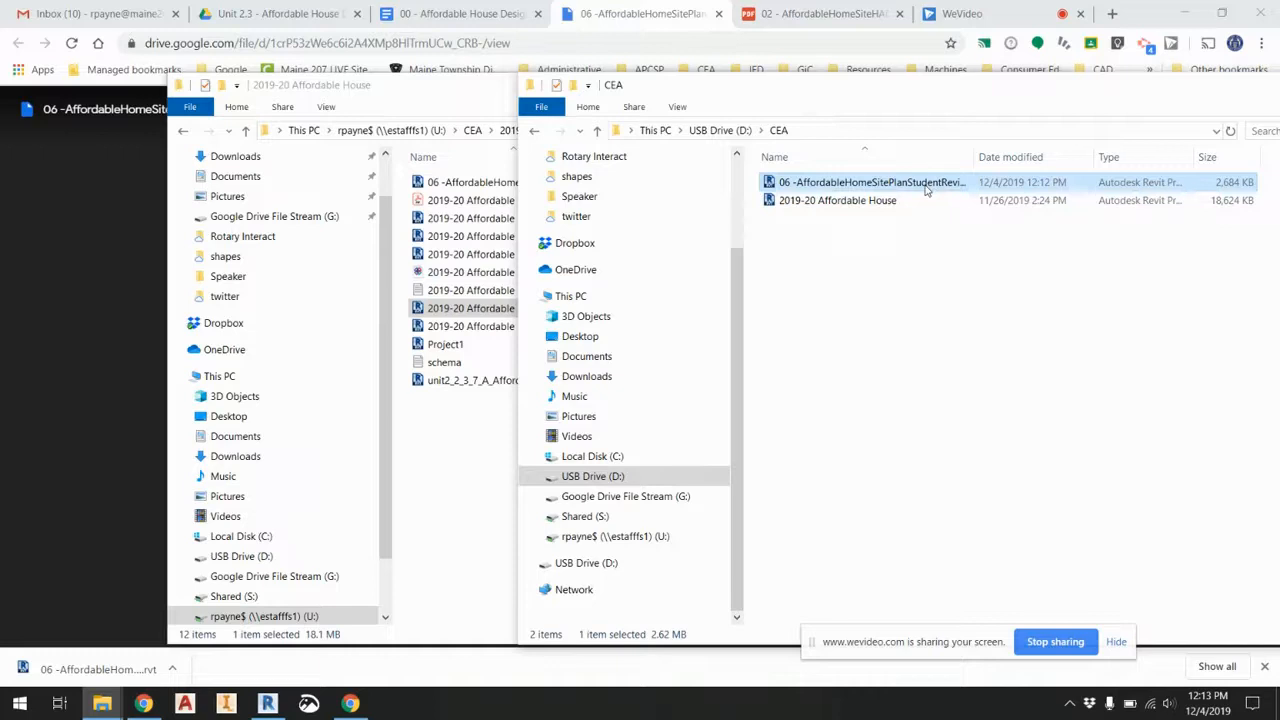
double_click(926, 190)
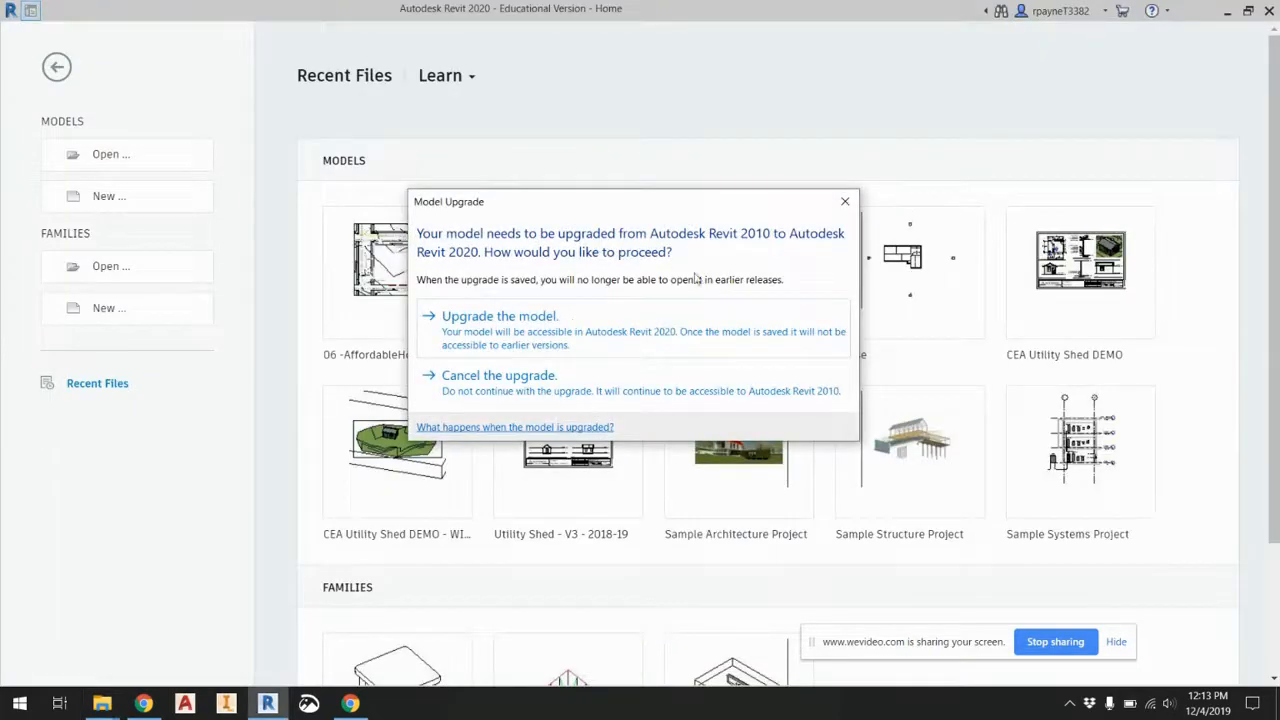
left_click(554, 318)
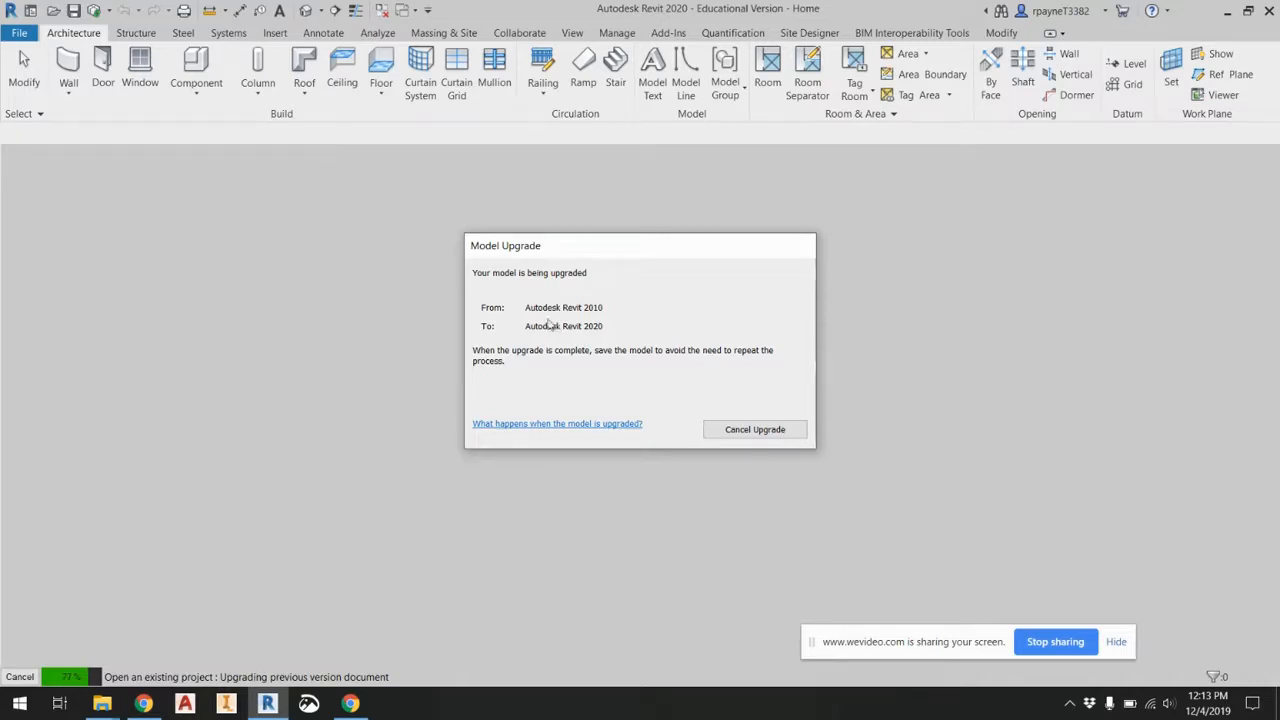
Switch back to Chrome and examine the contour lines and building lines around Lot 8 on the enlarged site plan handout.
left_click(143, 703)
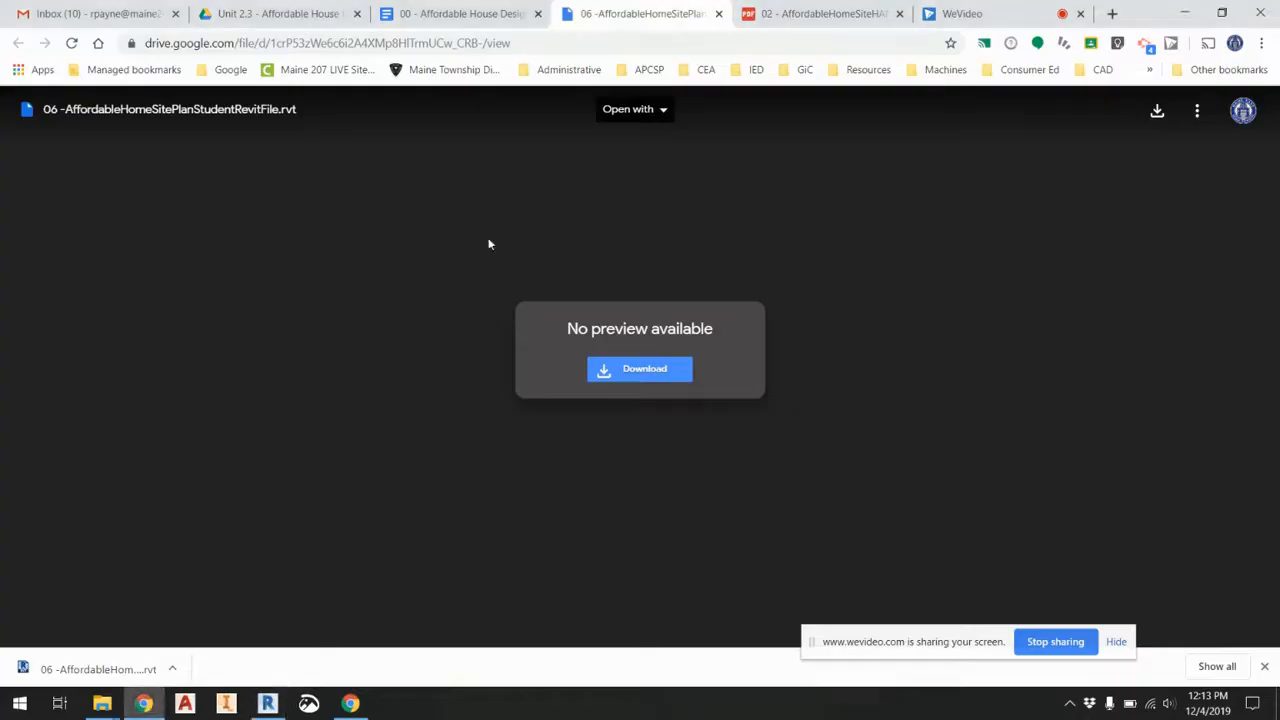
left_click(773, 13)
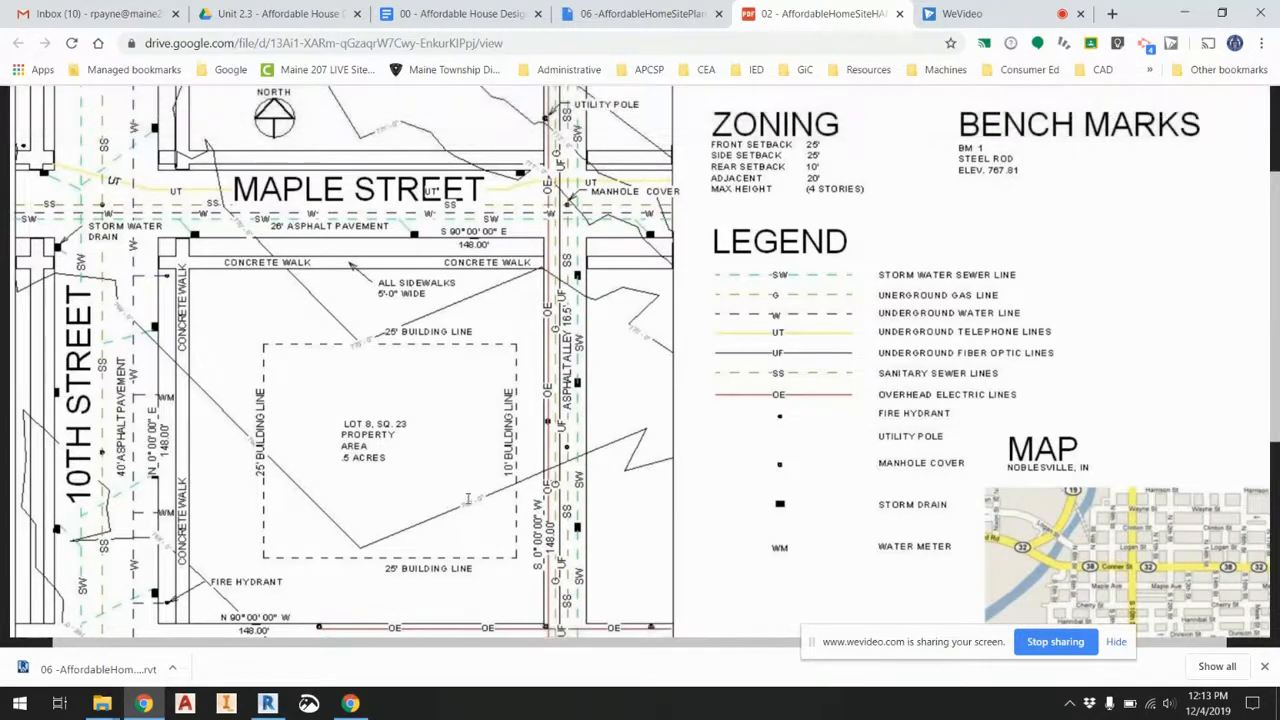
scroll(640, 565, "down", 1)
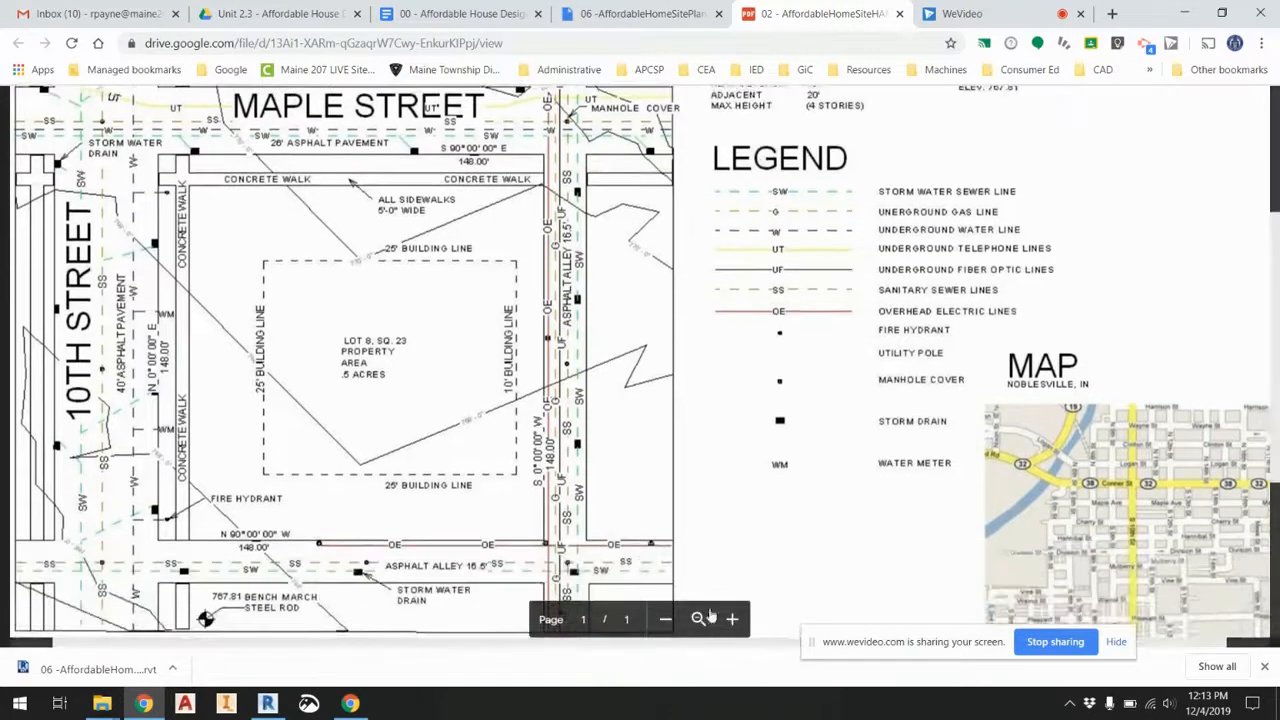
left_click(733, 620)
left_click(733, 620)
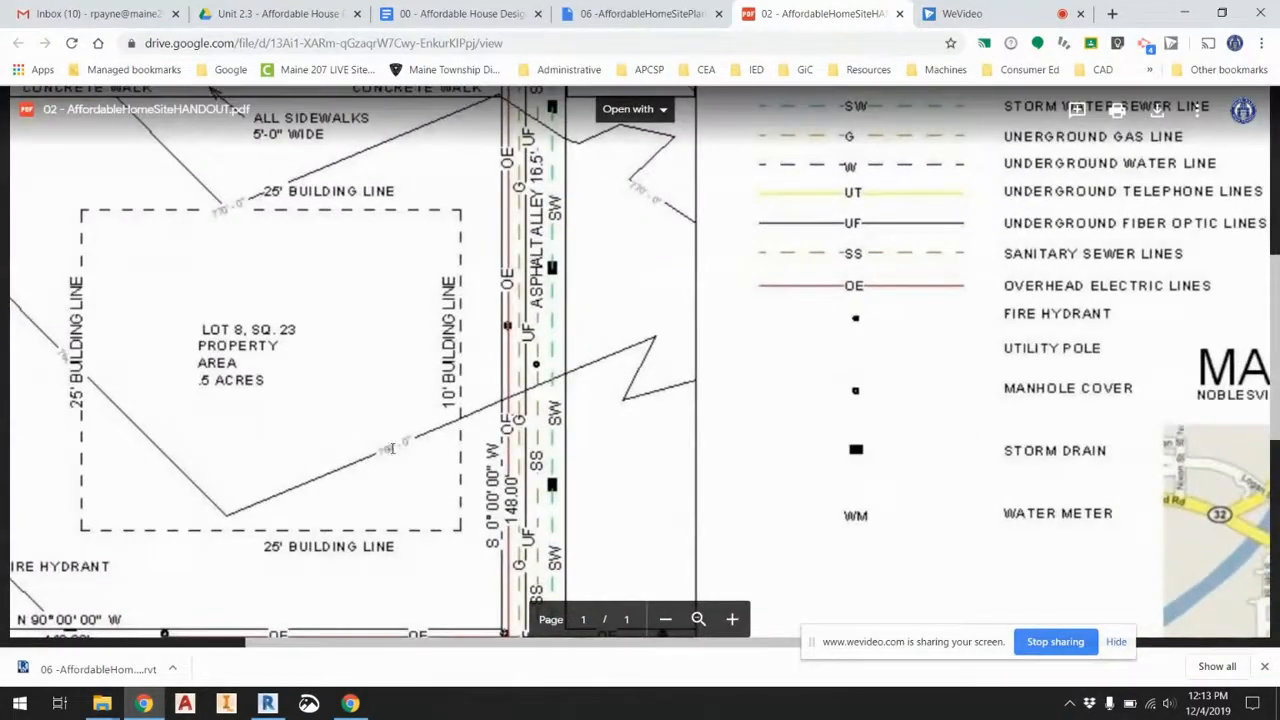
scroll(334, 476, "up", 5)
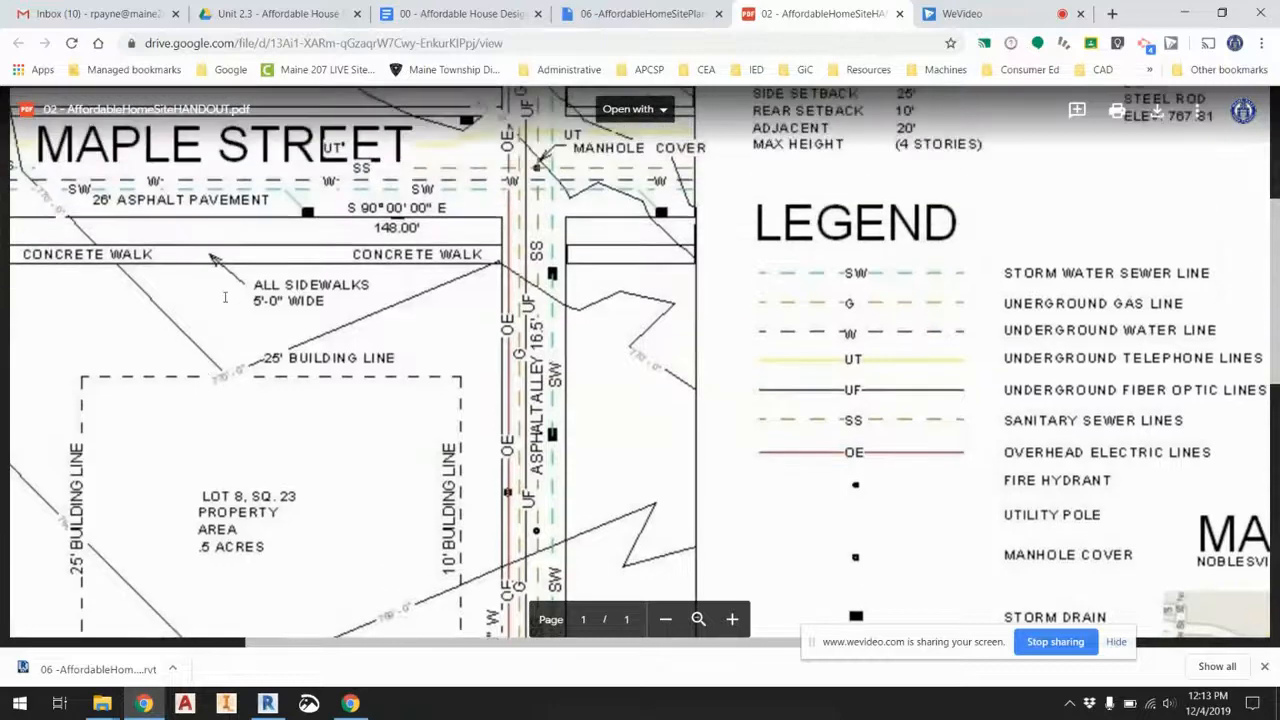
scroll(228, 297, "up", 1)
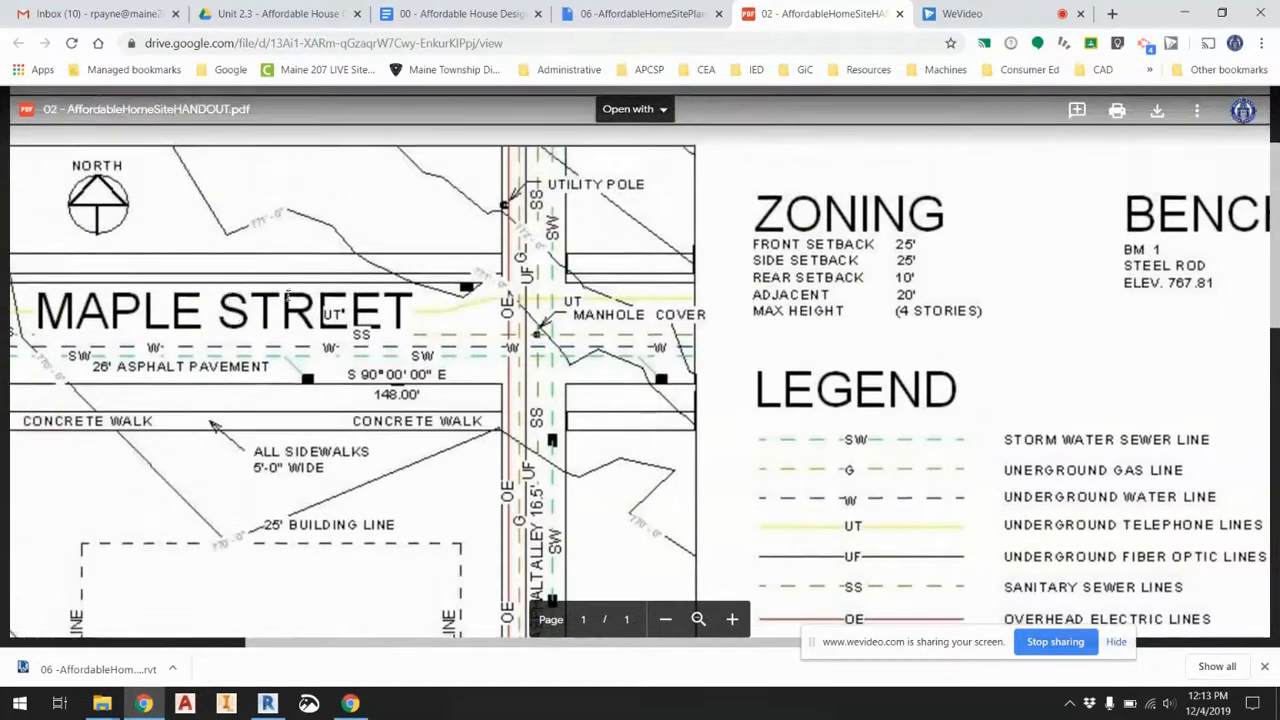
scroll(288, 302, "down", 5)
scroll(288, 302, "down", 2)
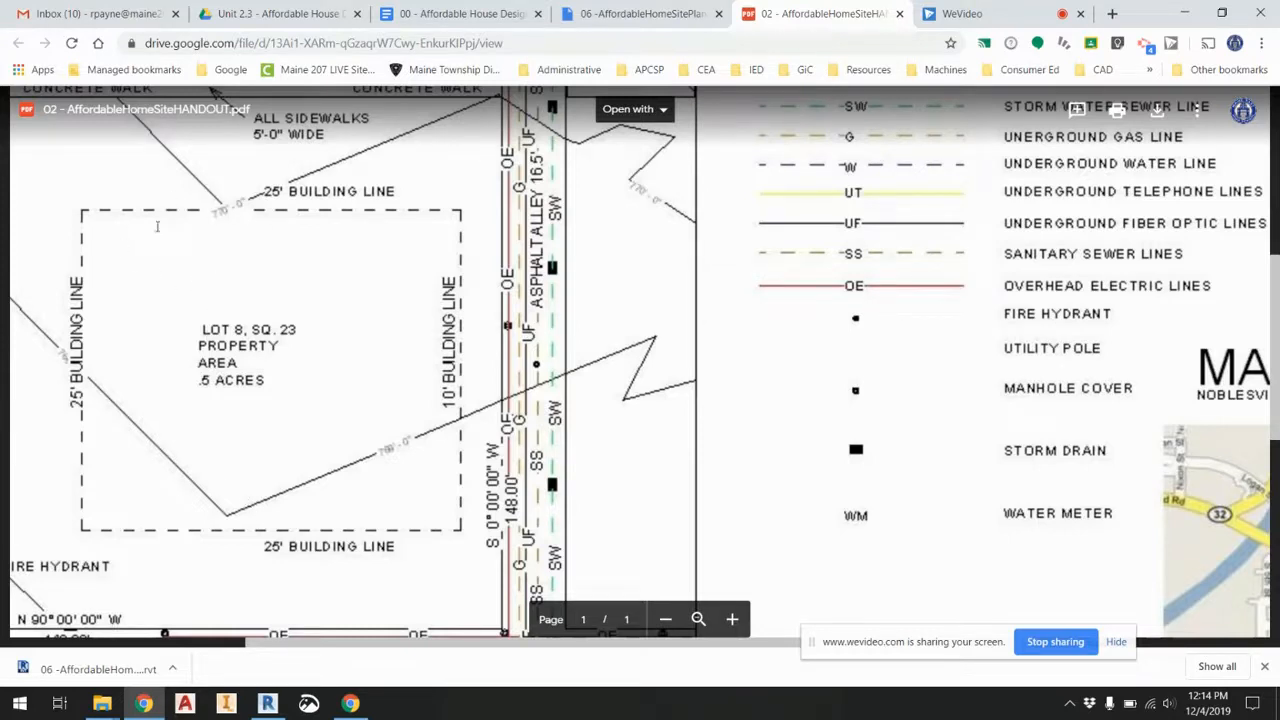
Examine the site plan handout's Maple Street and 10th Street frontages, sidewalks, zoning setbacks and the building lines around Lot 8.
scroll(165, 200, "up", 3)
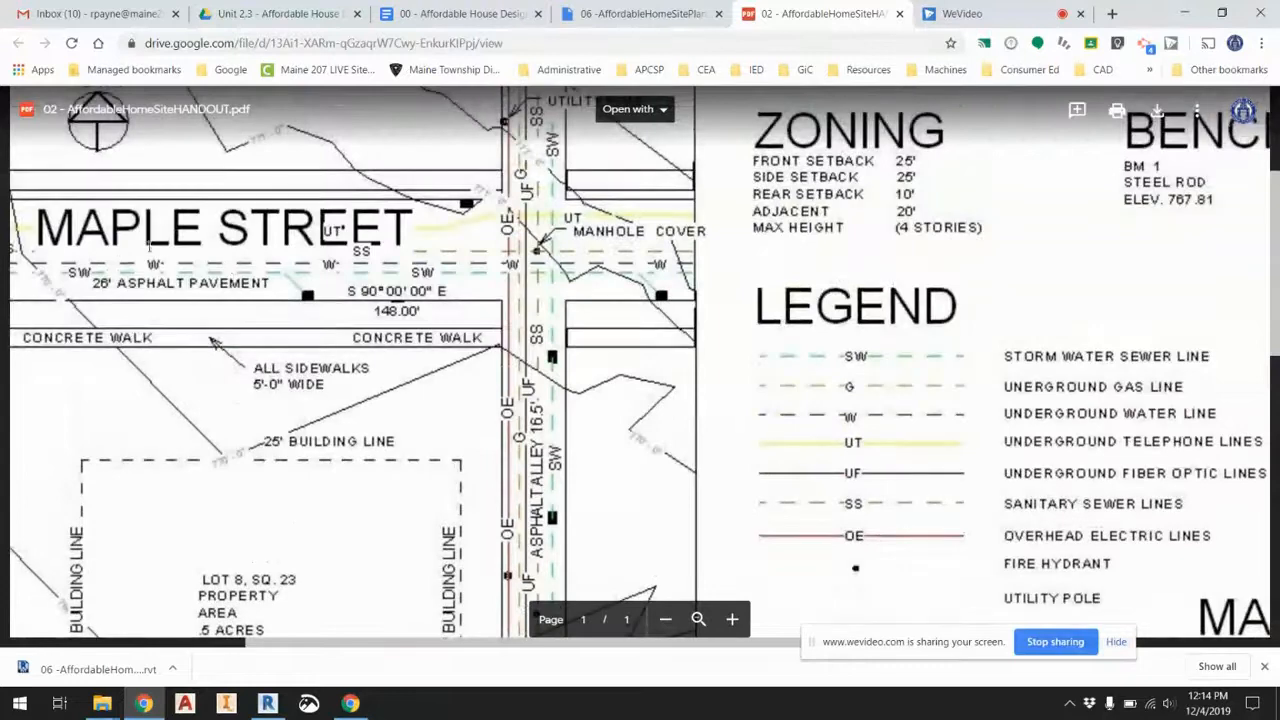
scroll(206, 354, "down", 2)
scroll(230, 280, "up", 2)
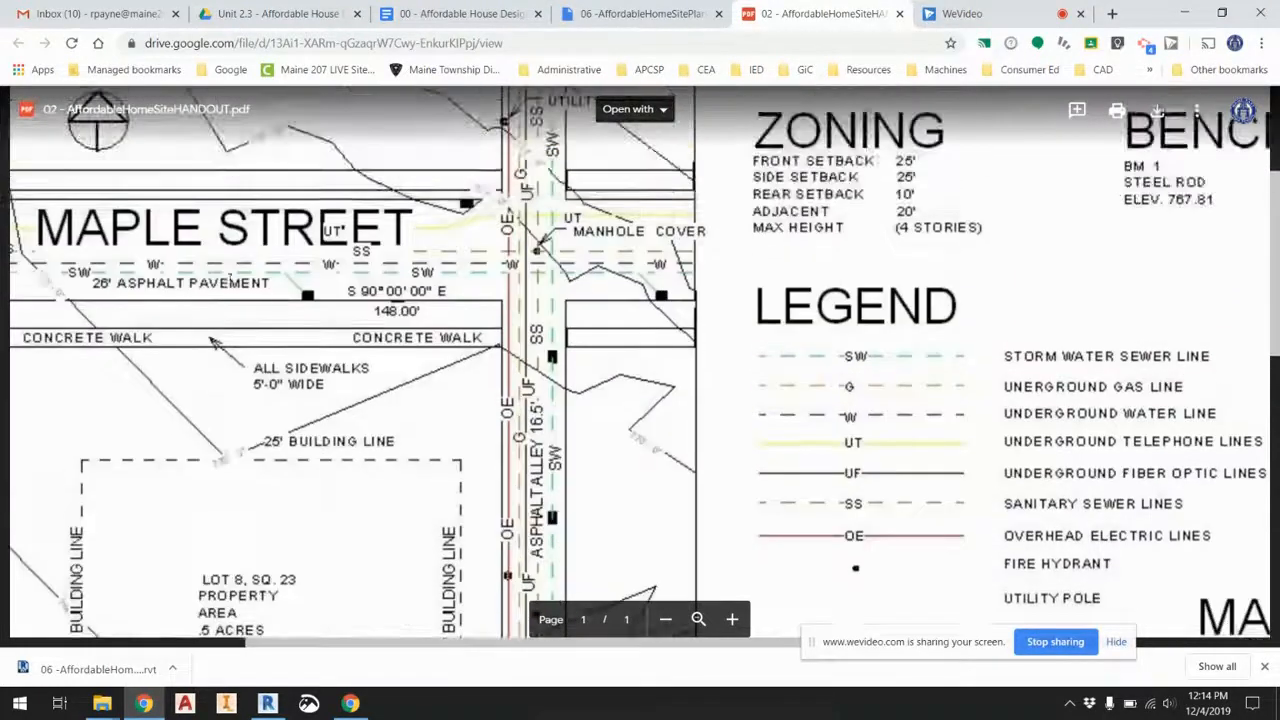
left_click_drag(268, 649, 155, 650)
scroll(190, 610, "down", 1)
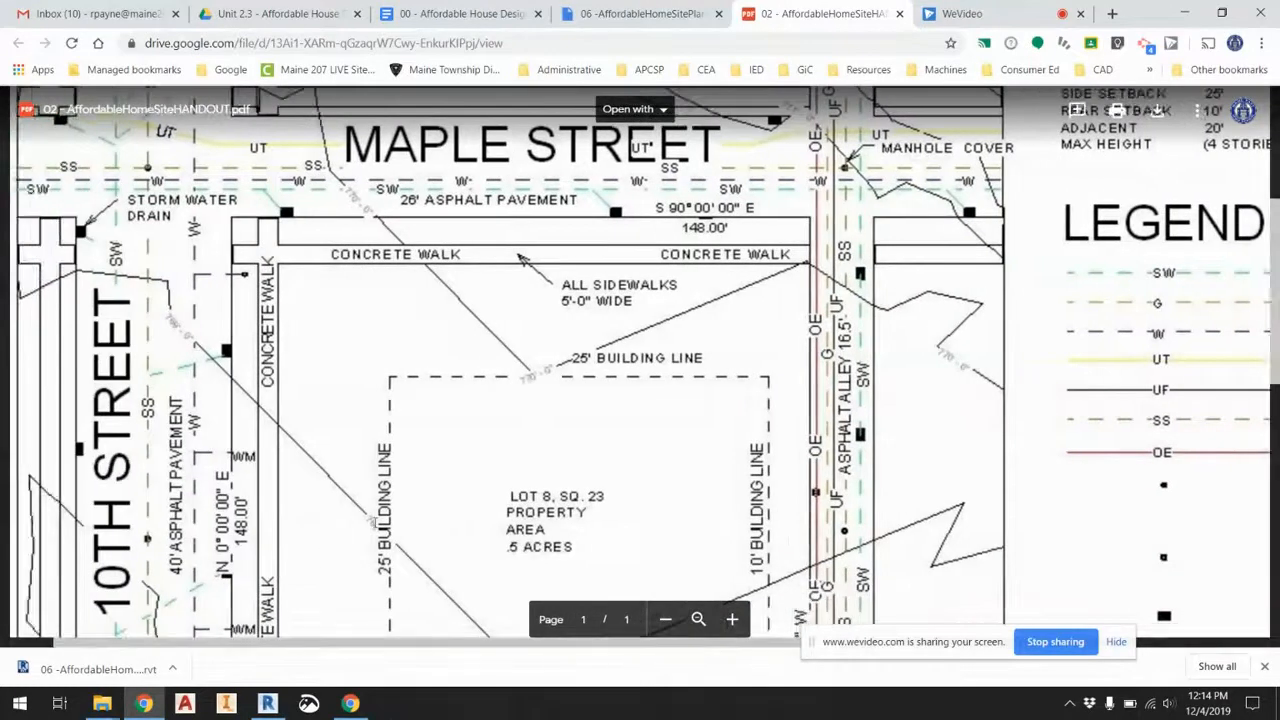
scroll(410, 423, "down", 2)
scroll(410, 423, "up", 1)
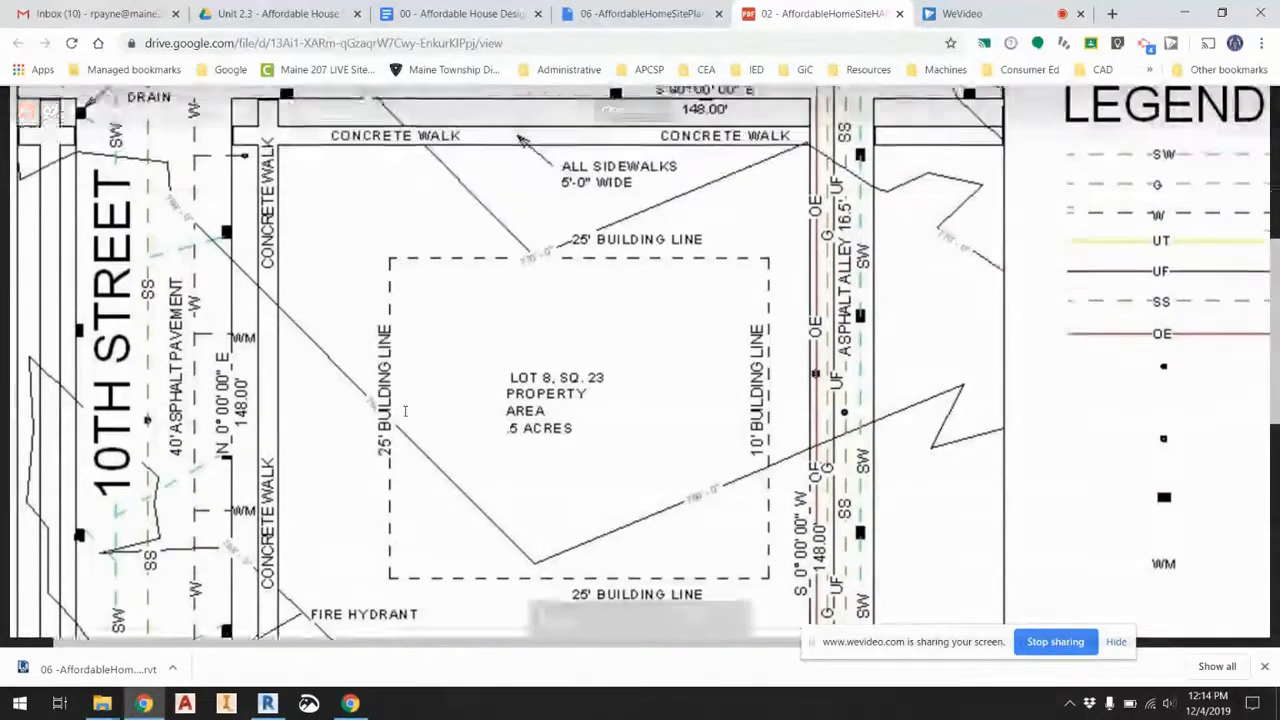
scroll(410, 460, "up", 2)
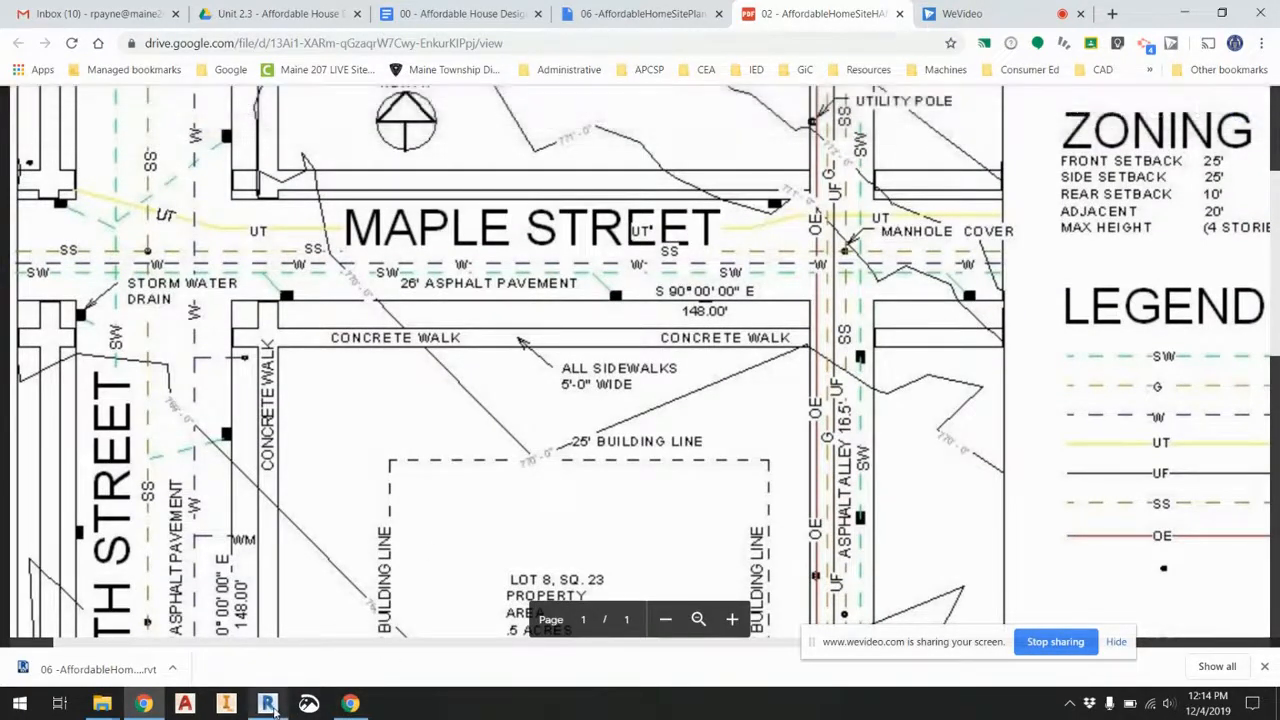
Switch to Revit and link the 2019-20 Affordable House model from the USB drive's CEA folder into the site plan, using Auto - Origin to Origin positioning.
left_click(267, 703)
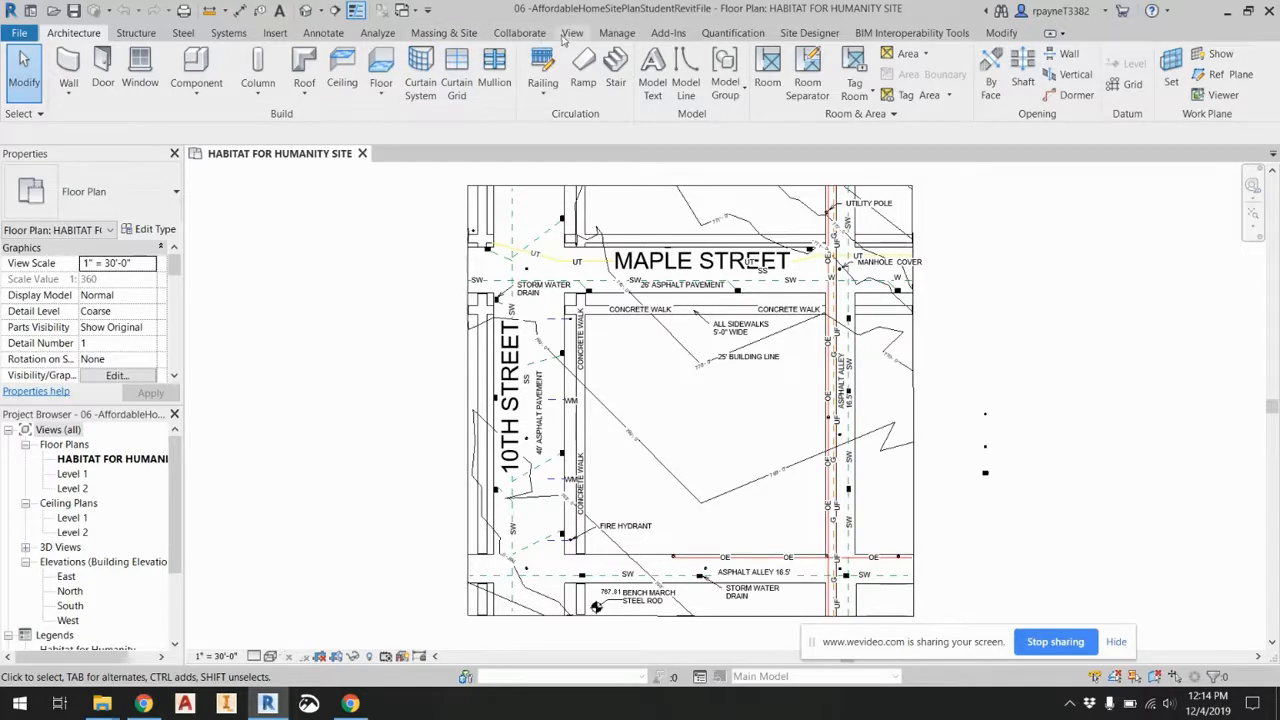
left_click(275, 33)
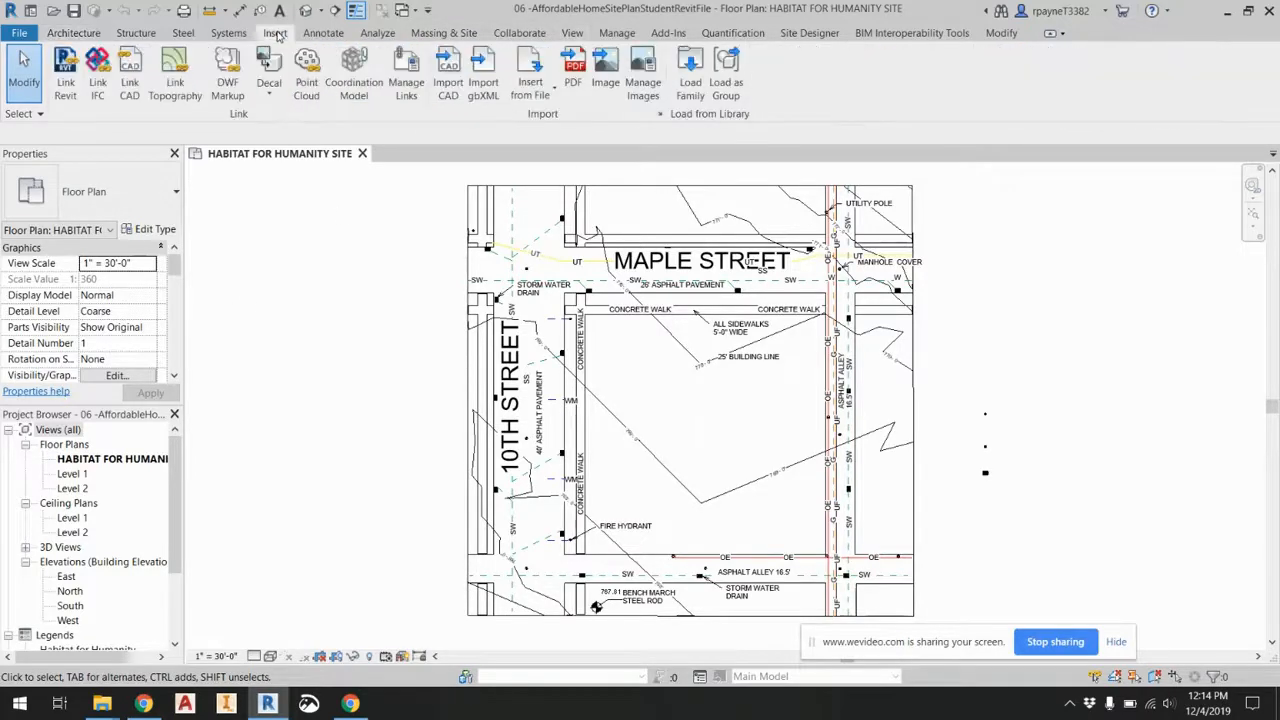
left_click(68, 84)
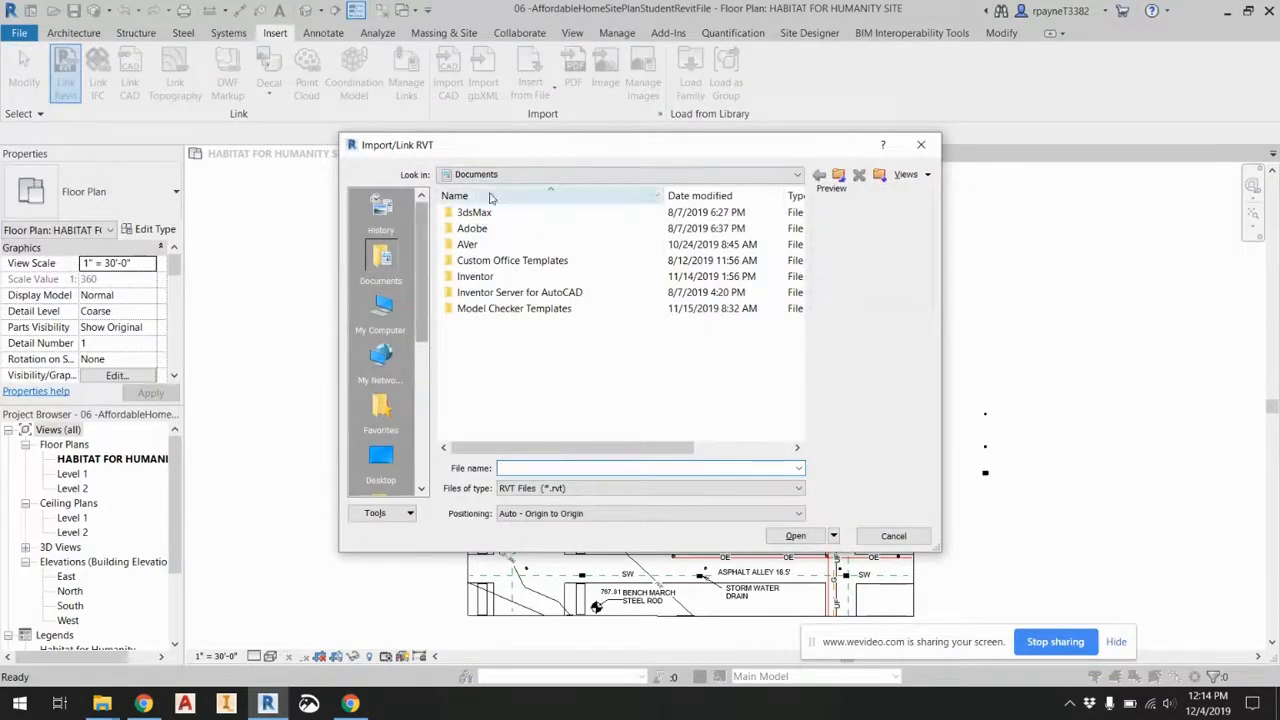
left_click(492, 175)
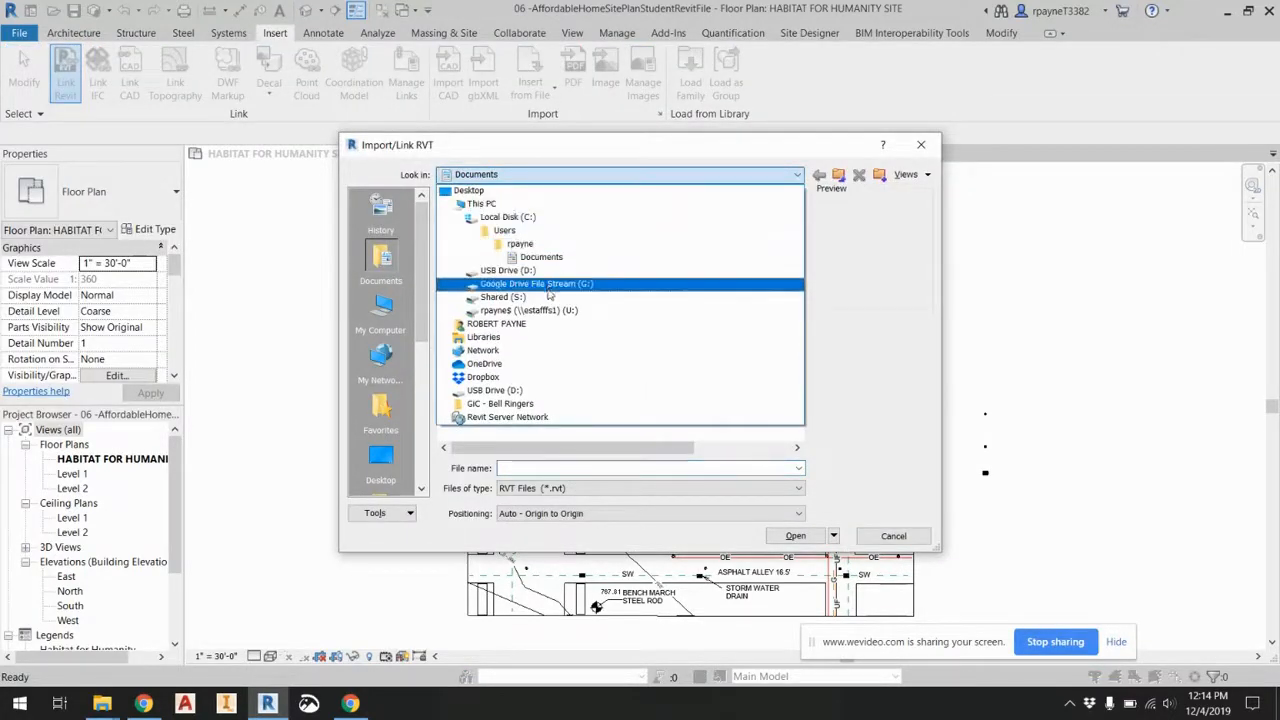
left_click(550, 391)
double_click(475, 214)
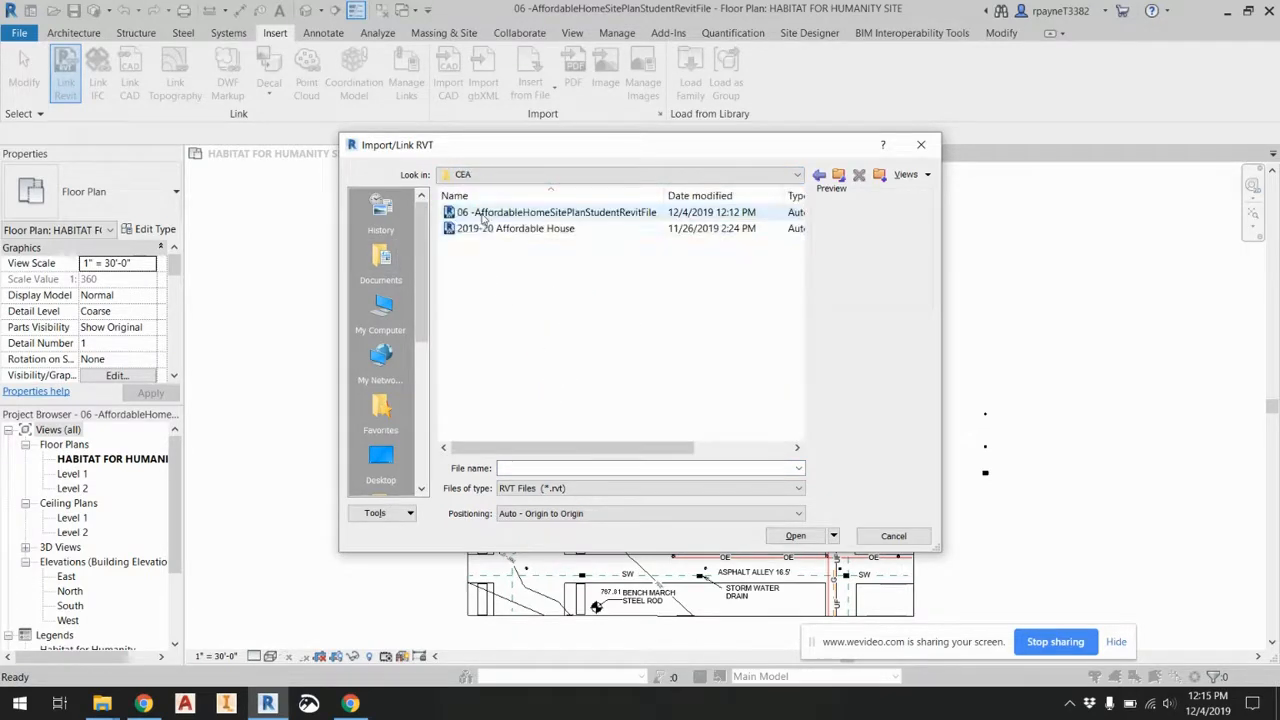
left_click(490, 230)
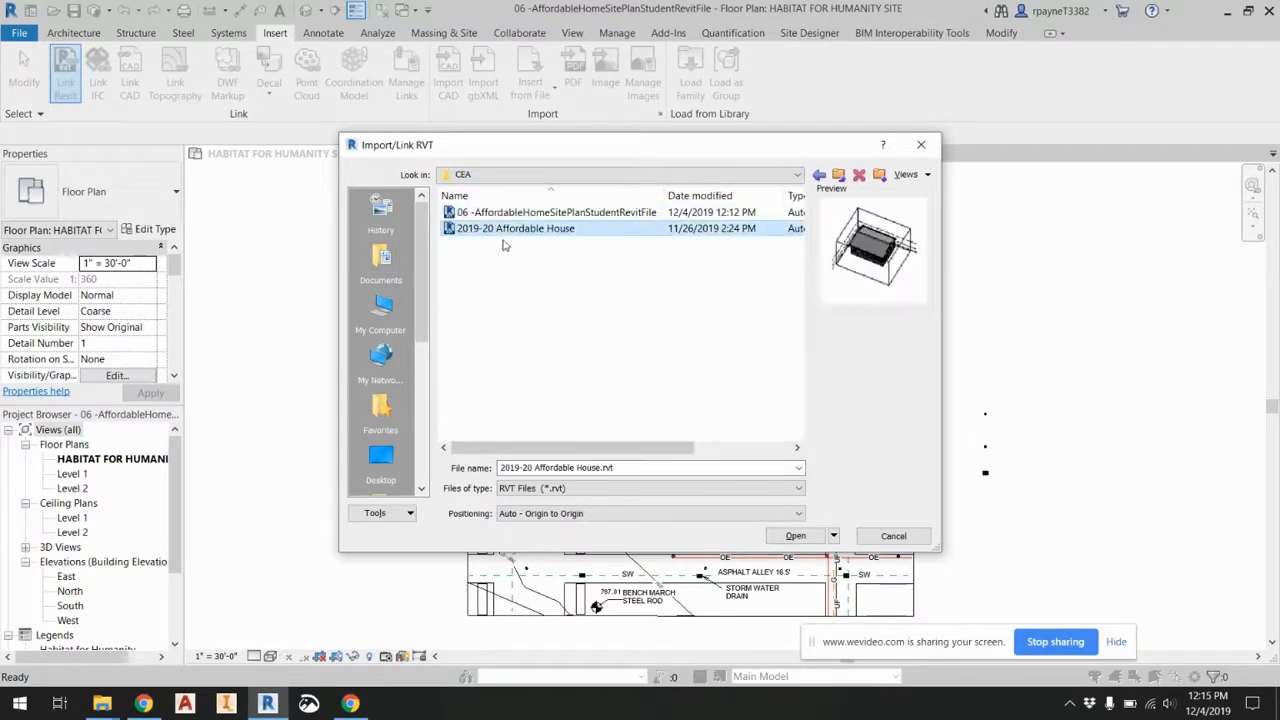
left_click(815, 535)
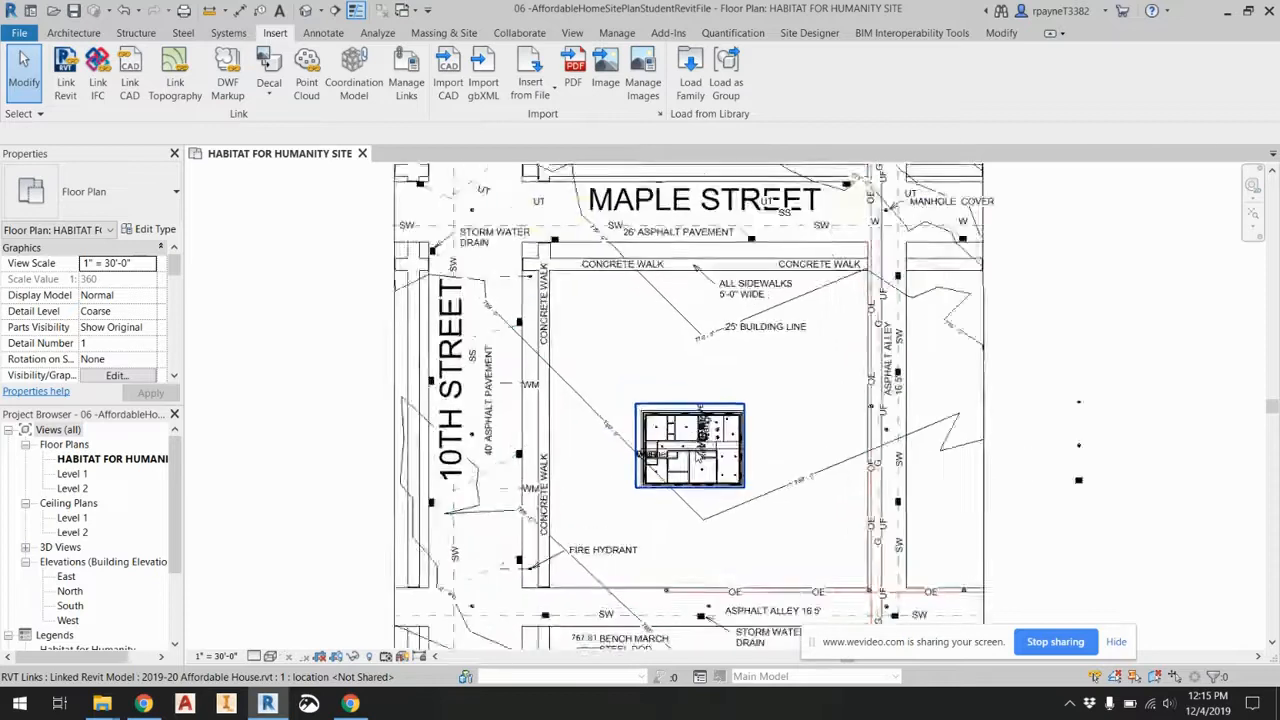
Move the linked house toward Maple Street so its front sits near the 25' building line.
scroll(696, 453, "up", 2)
left_click_drag(688, 401, 701, 280)
middle_click_drag(792, 220, 700, 295)
scroll(672, 291, "up", 5)
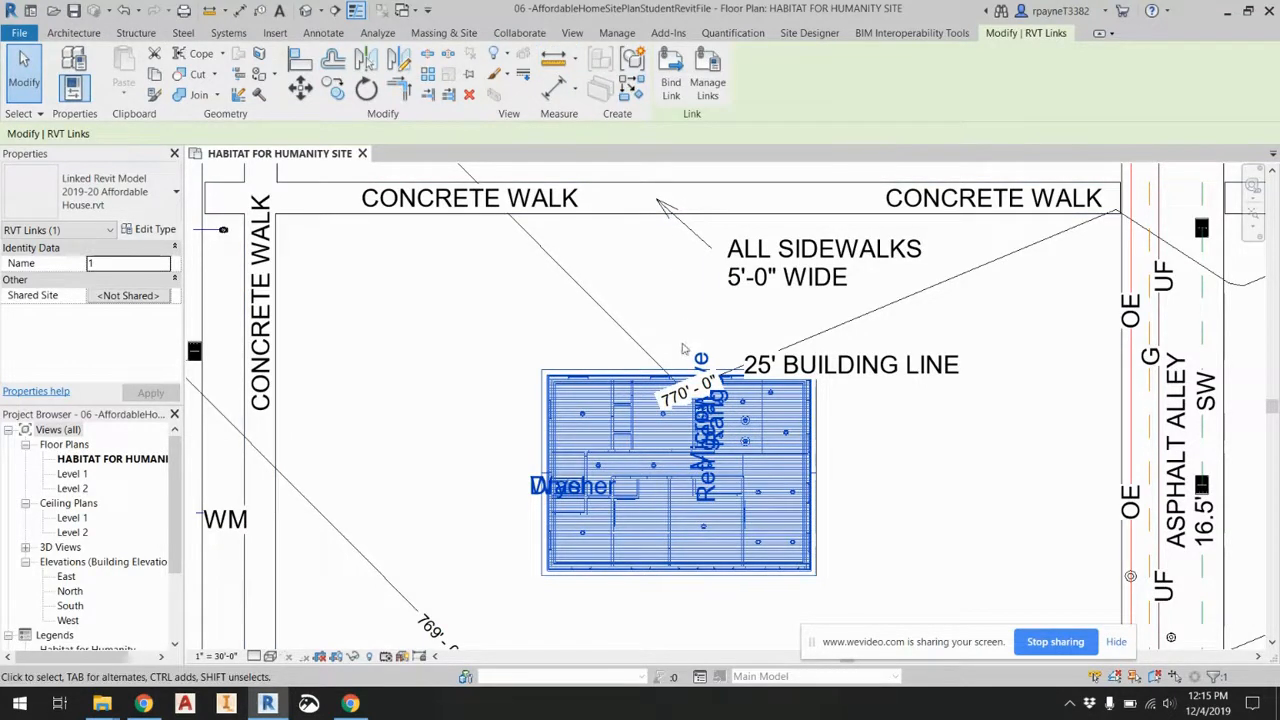
left_click_drag(667, 413, 635, 436)
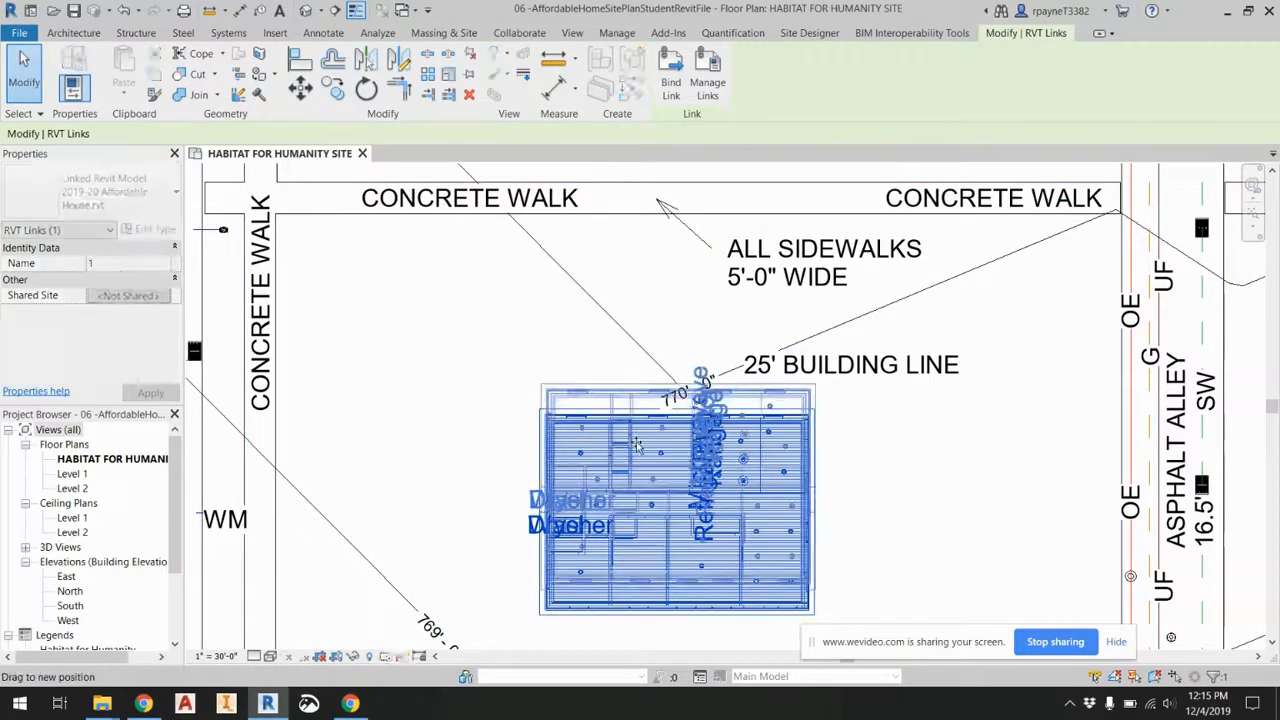
Measure the front setback from the edge of the Maple Street concrete walk toward the linked house.
left_click(553, 60)
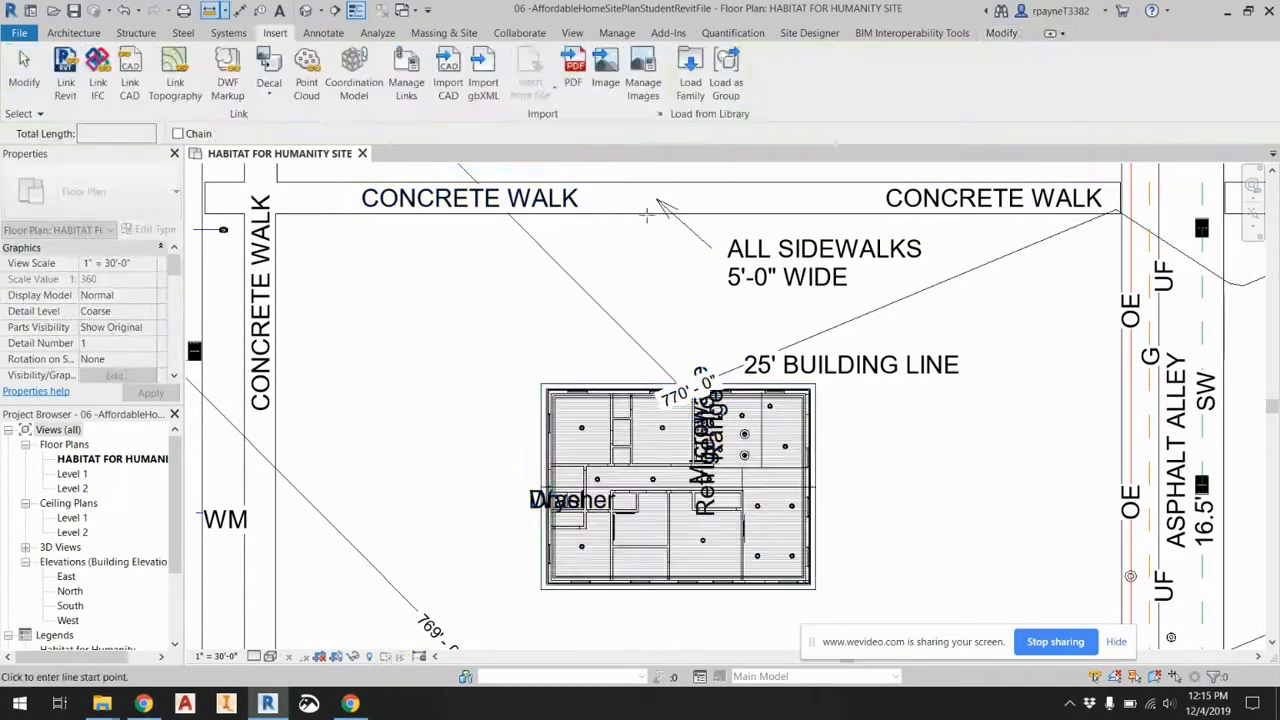
left_click(650, 212)
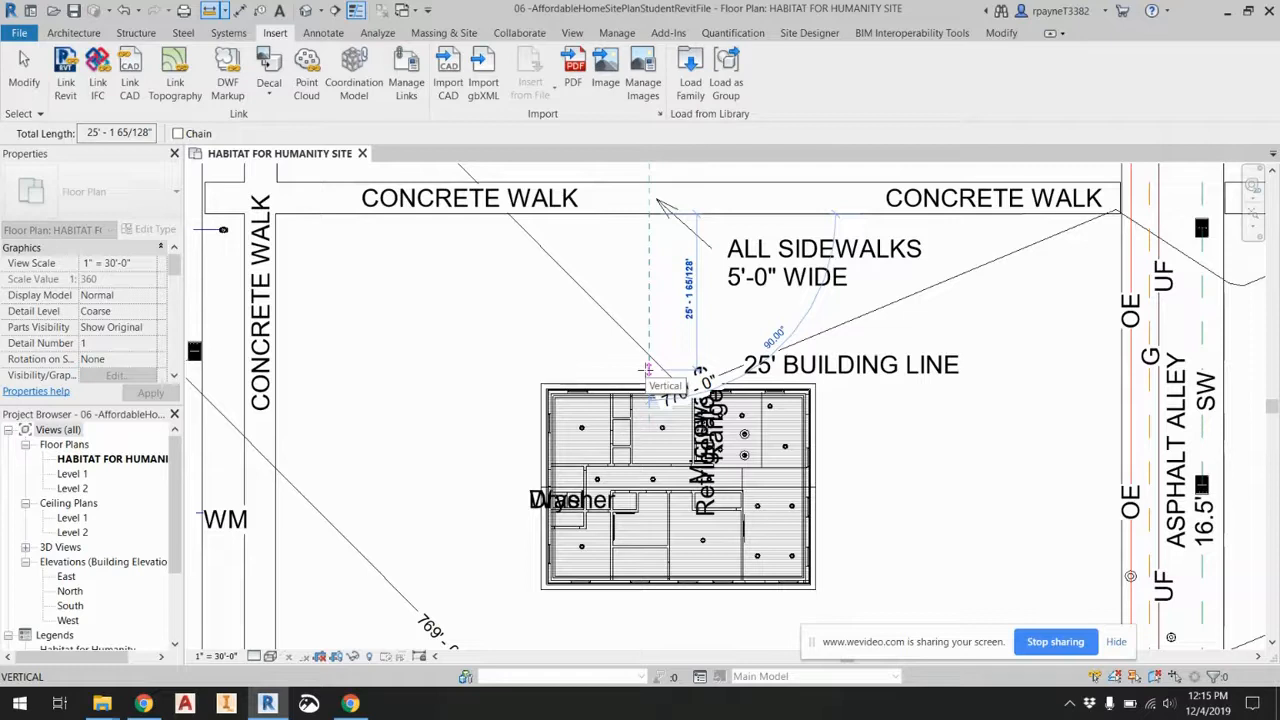
key("Escape")
key("Escape")
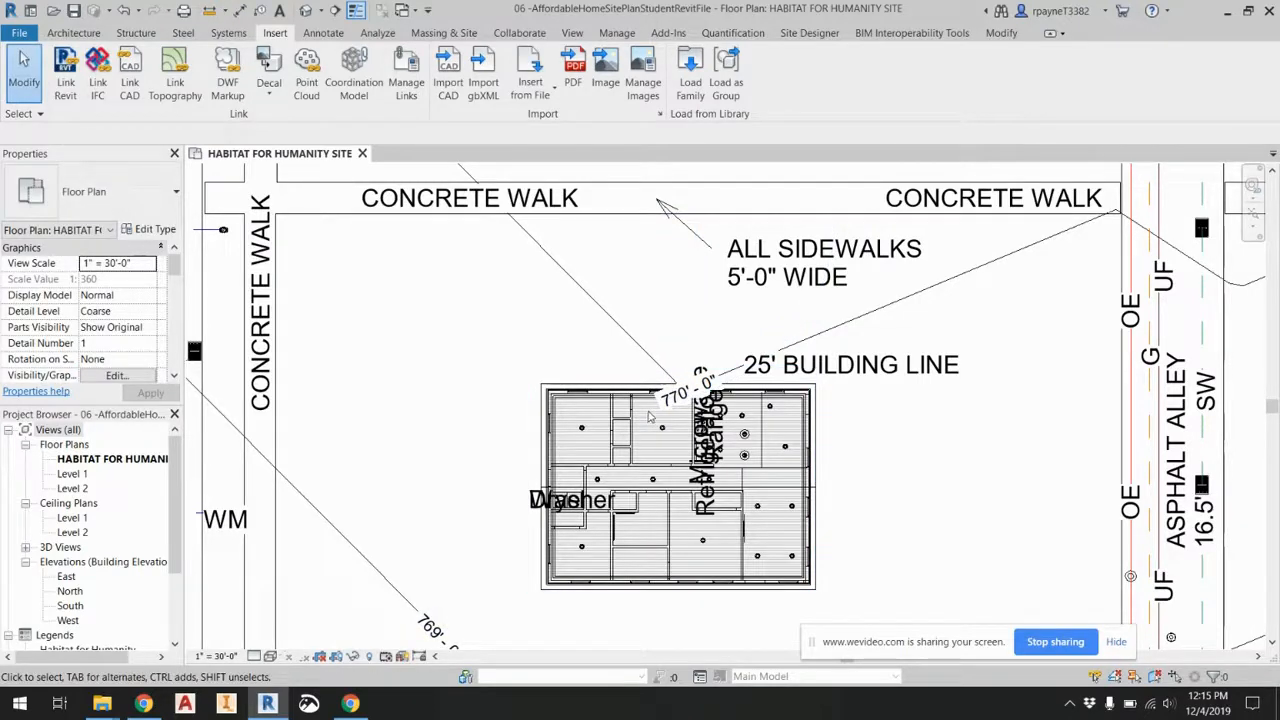
Shift the linked house slightly closer to Maple Street and measure its front wall's distance from the concrete walk.
left_click(647, 414)
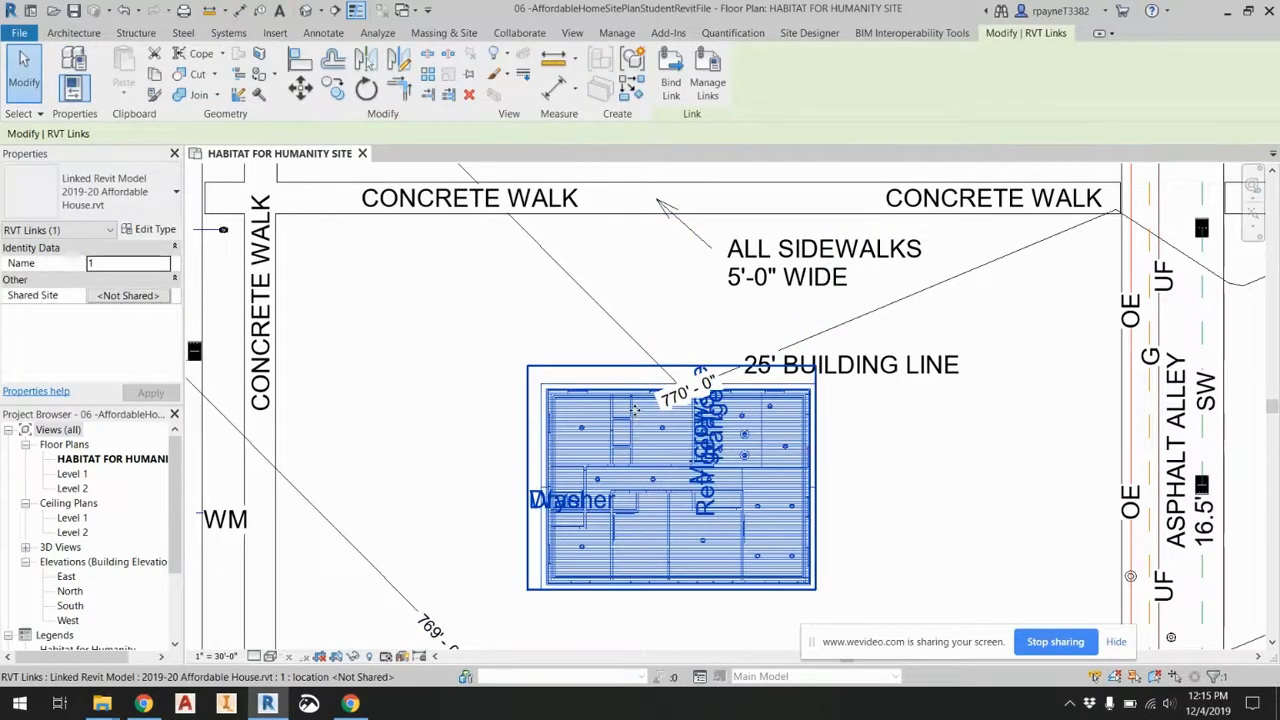
mouse_move(633, 398)
left_mouse_down()
mouse_move(633, 433)
mouse_move(634, 418)
left_mouse_up()
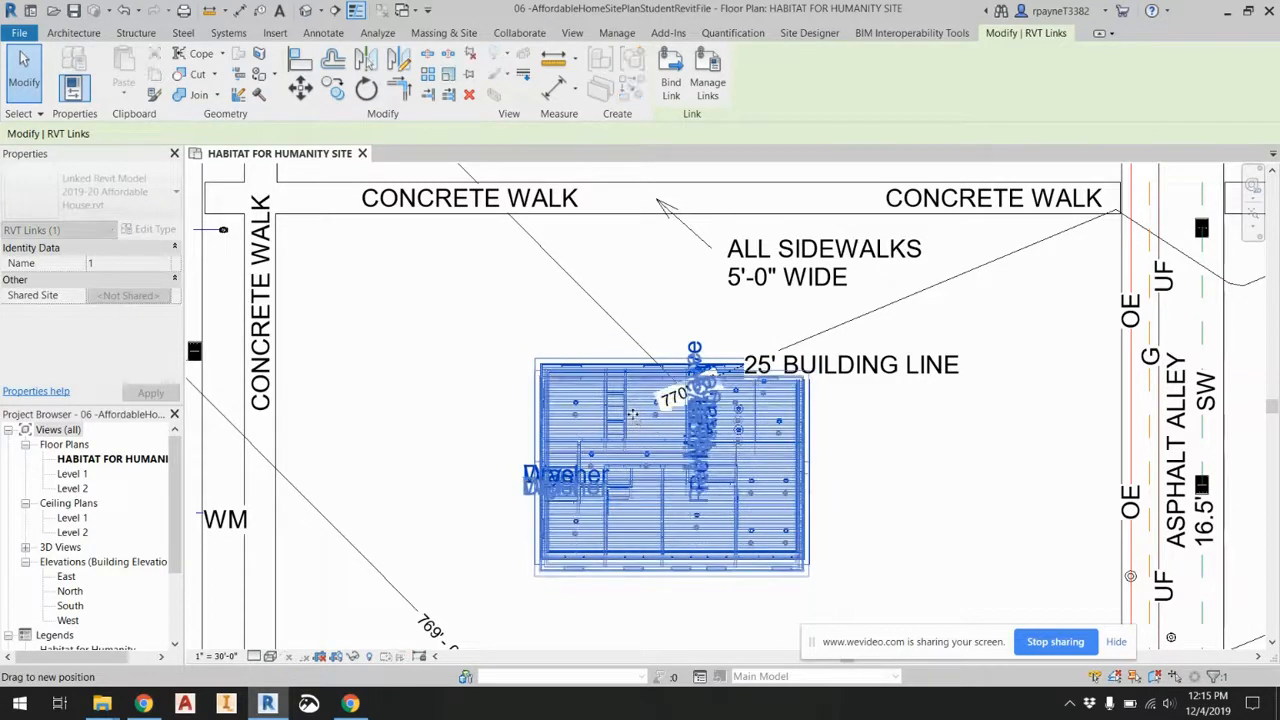
left_click(553, 62)
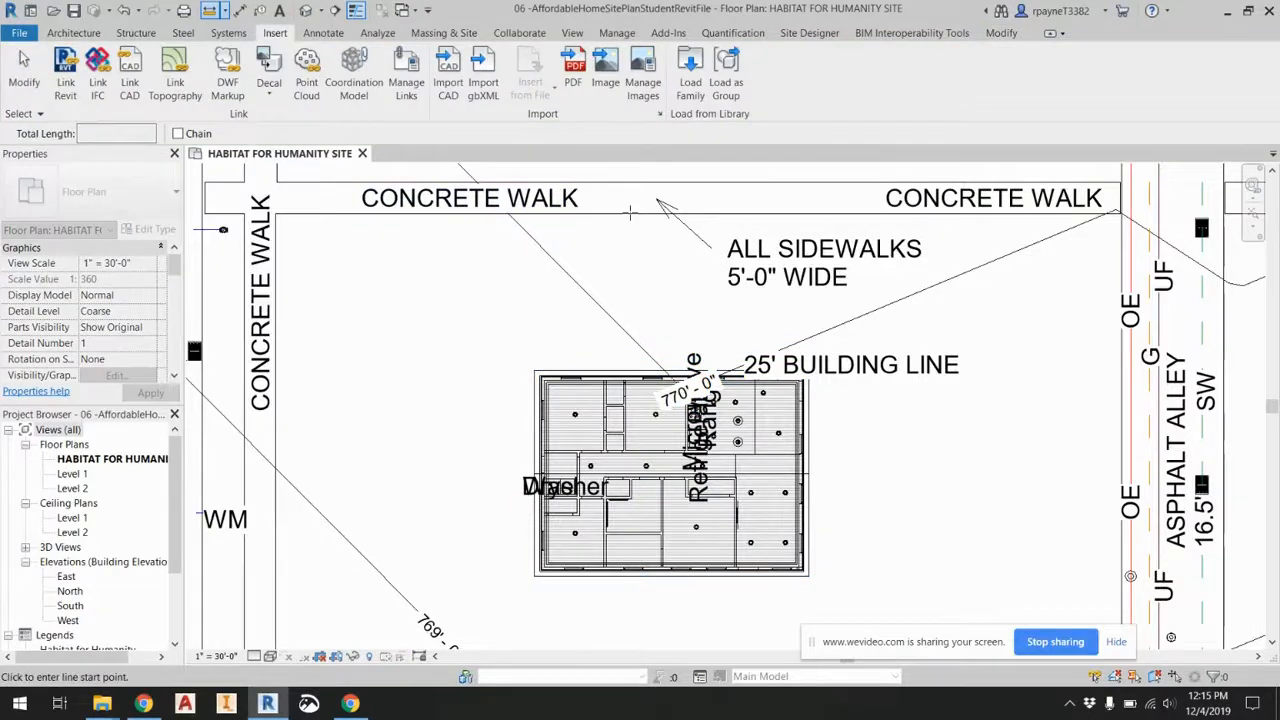
left_click(631, 376)
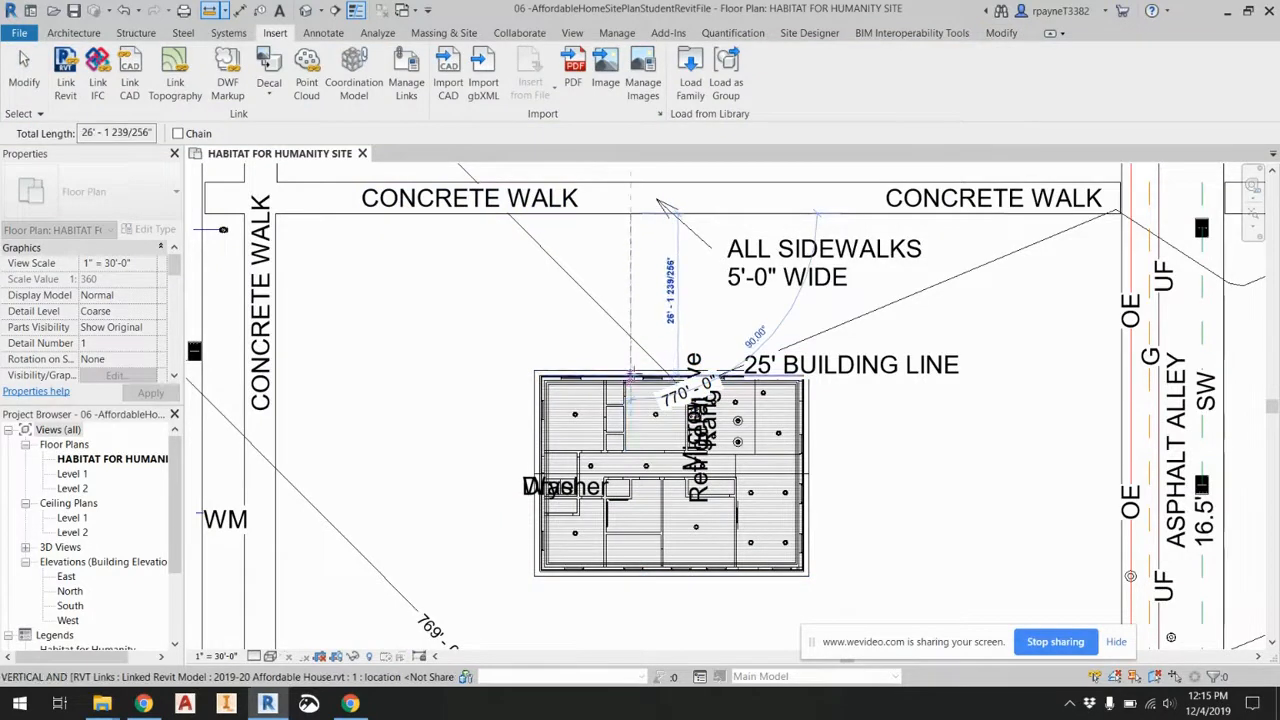
key("Escape")
key("Escape")
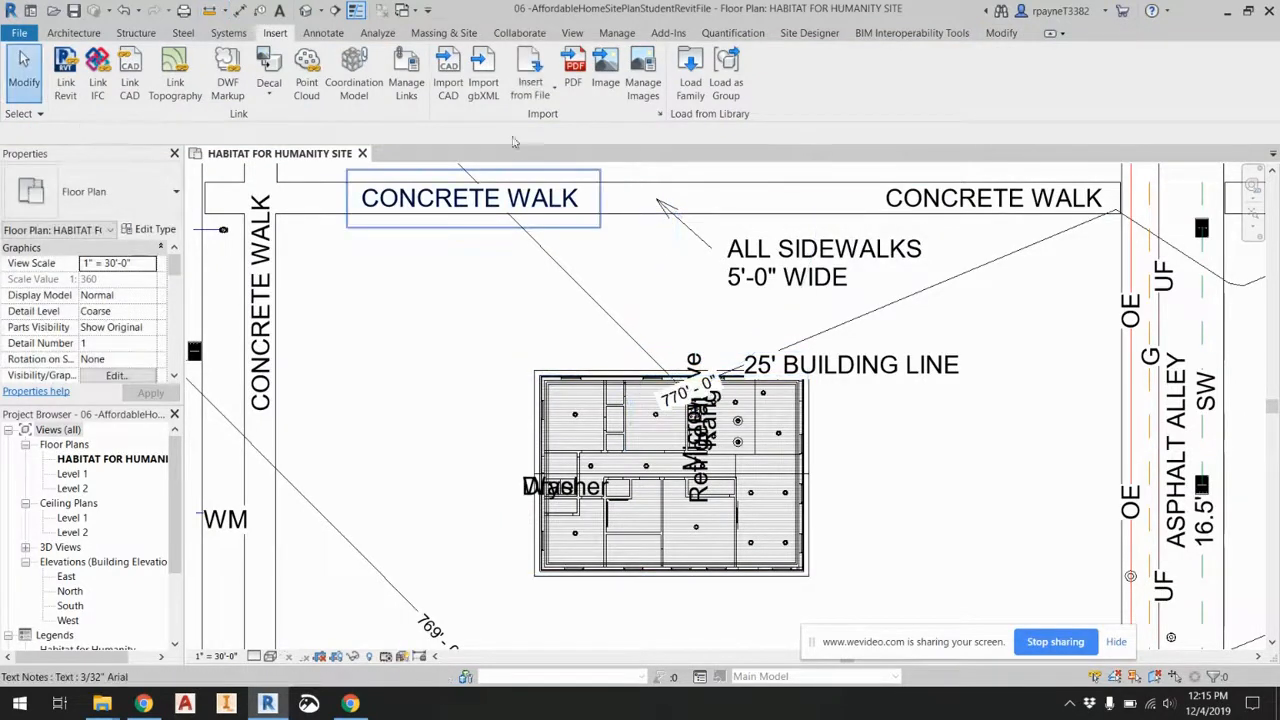
Examine the linked house's floor plan and rear wall openings, its placement on the lot, and the nearby fire hydrant, alleys and contour lines.
scroll(405, 403, "down", 4)
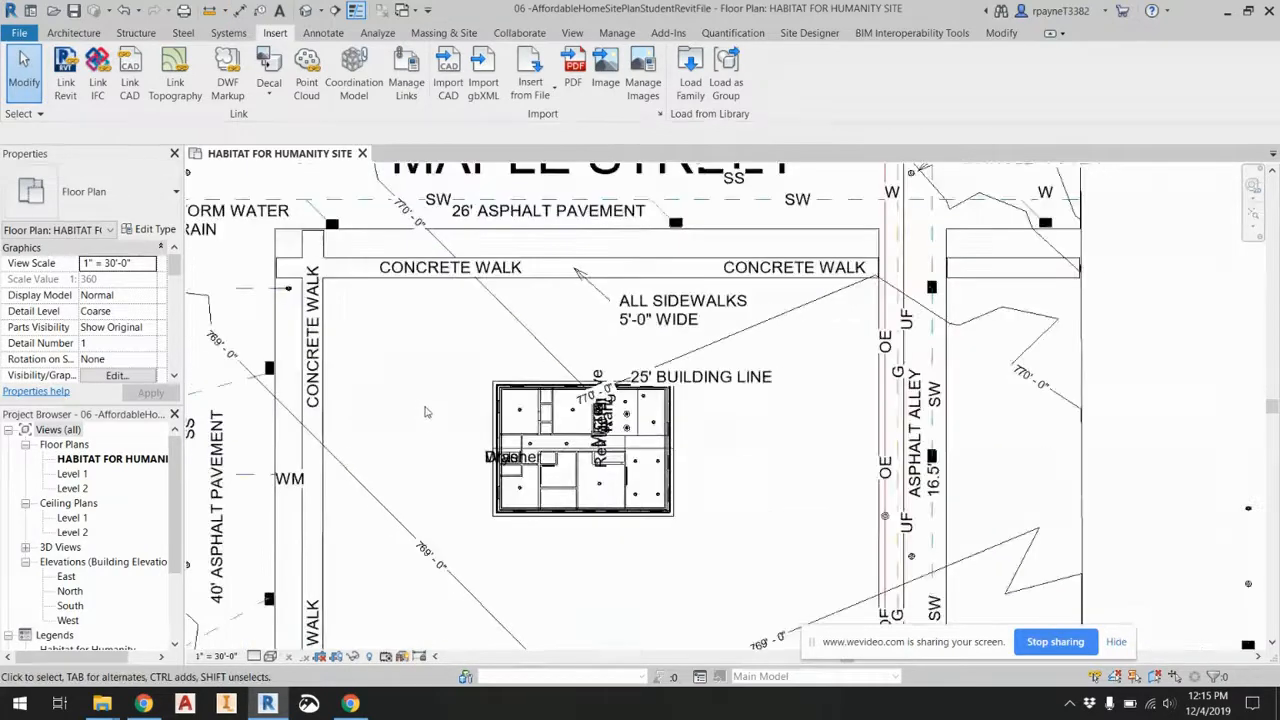
scroll(427, 411, "up", 1)
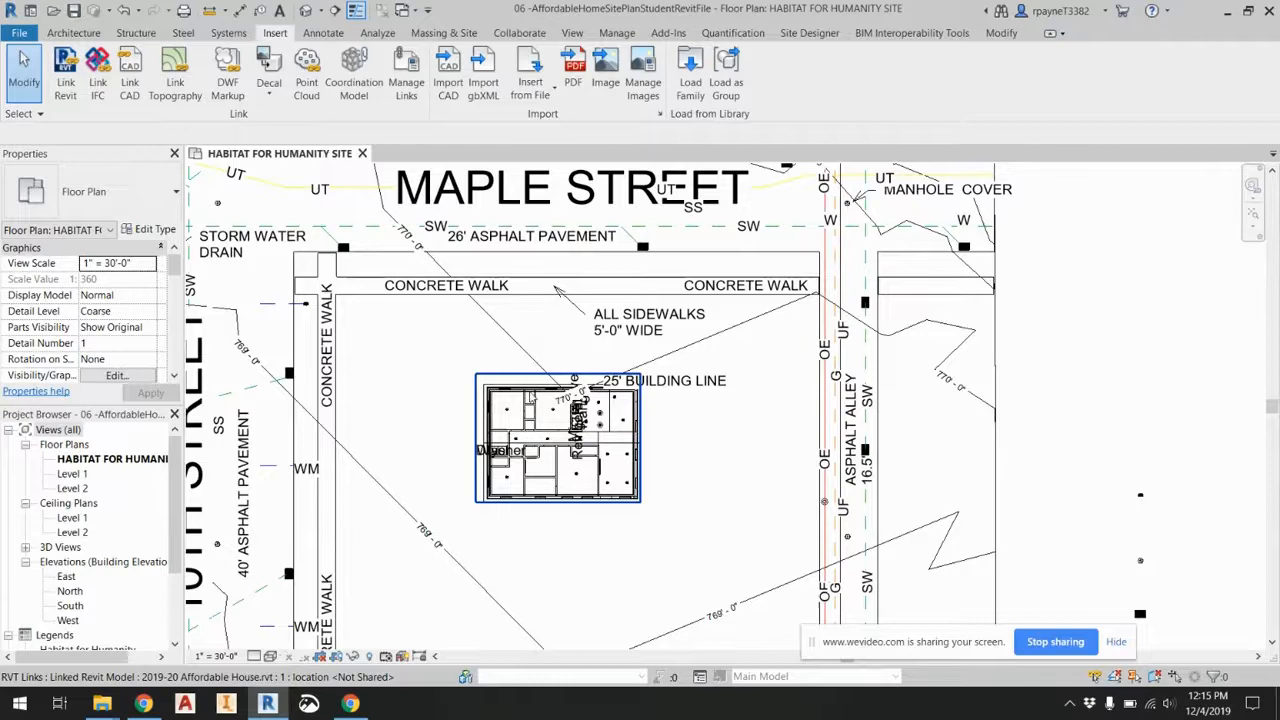
scroll(583, 510, "up", 5)
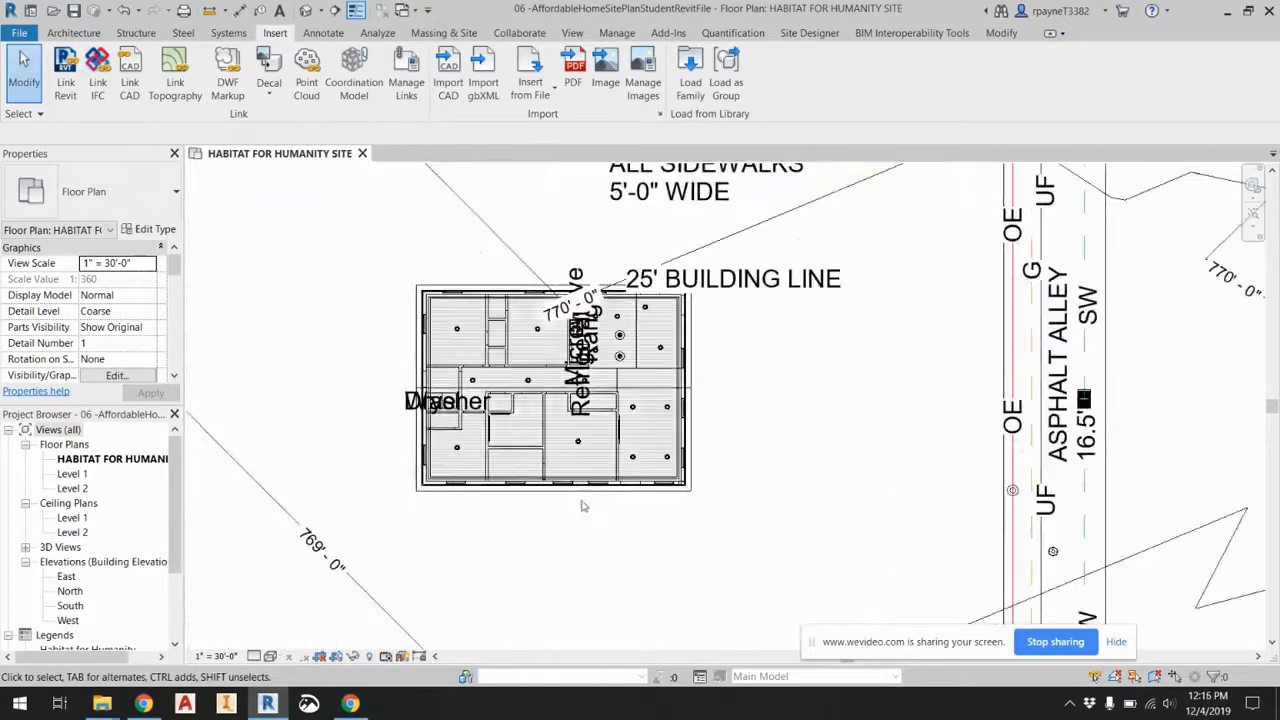
middle_click_drag(649, 311, 669, 425)
scroll(657, 563, "up", 1)
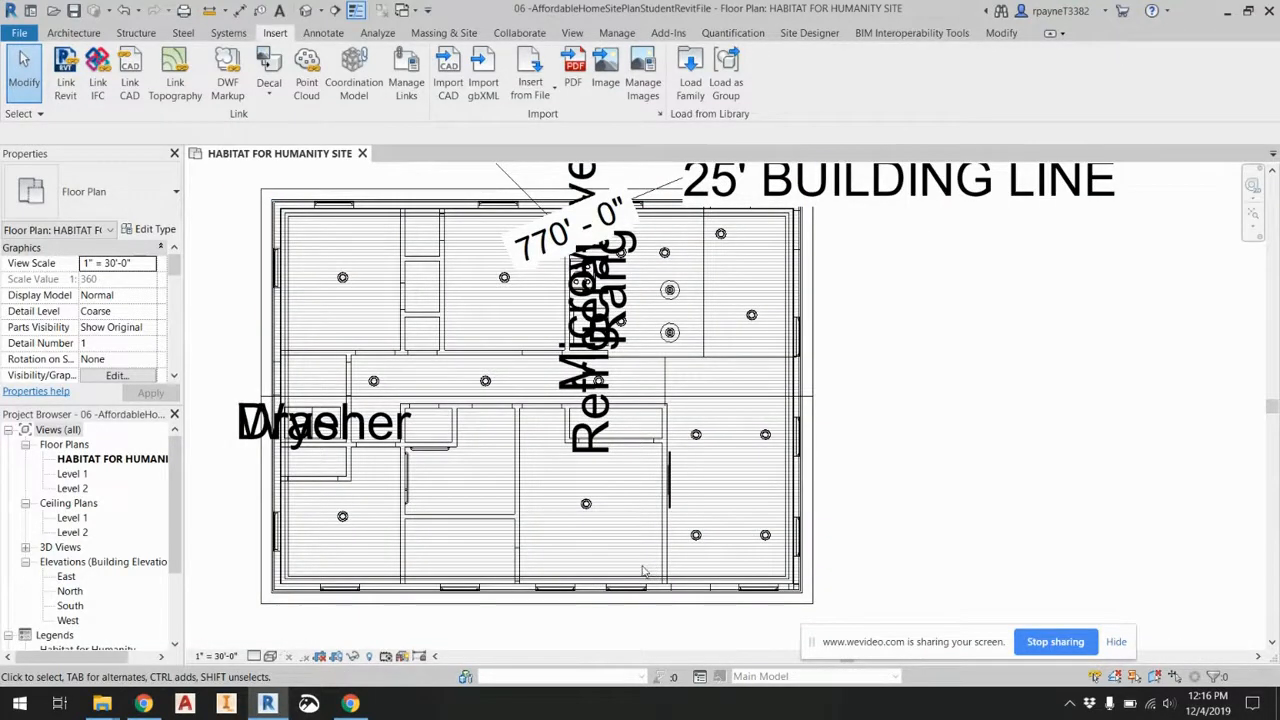
scroll(688, 592, "up", 2)
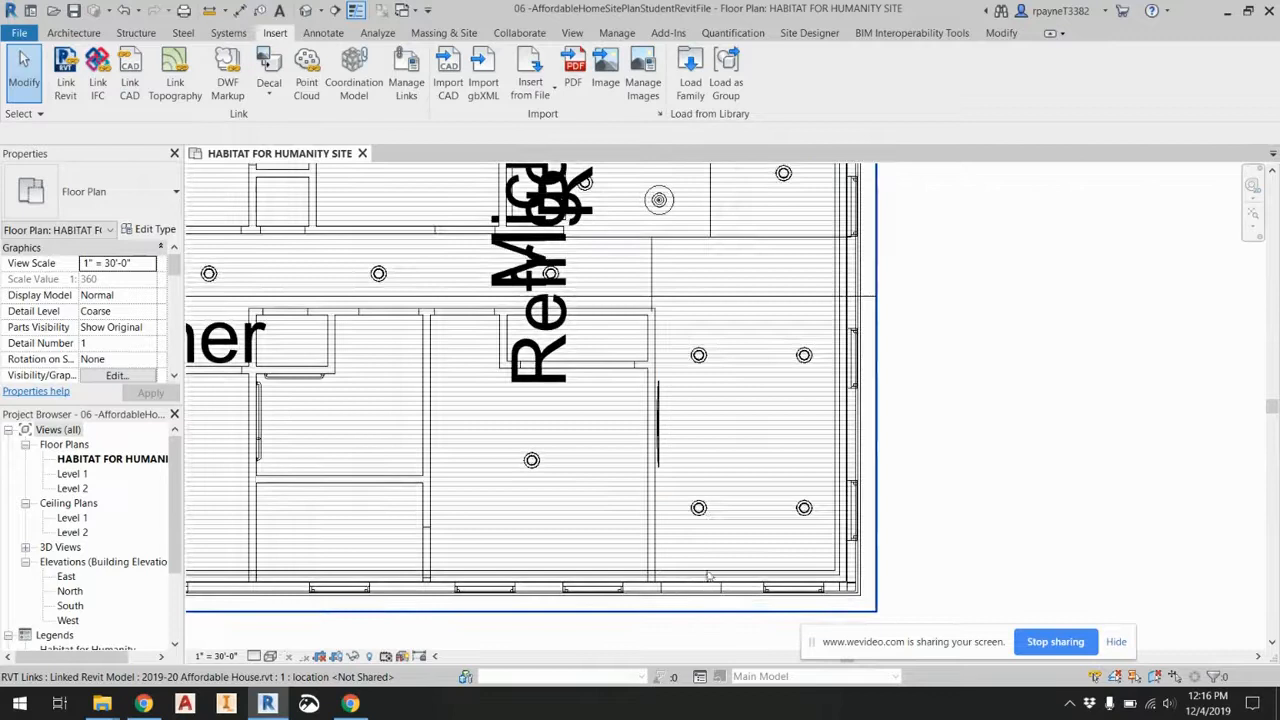
scroll(660, 580, "down", 1)
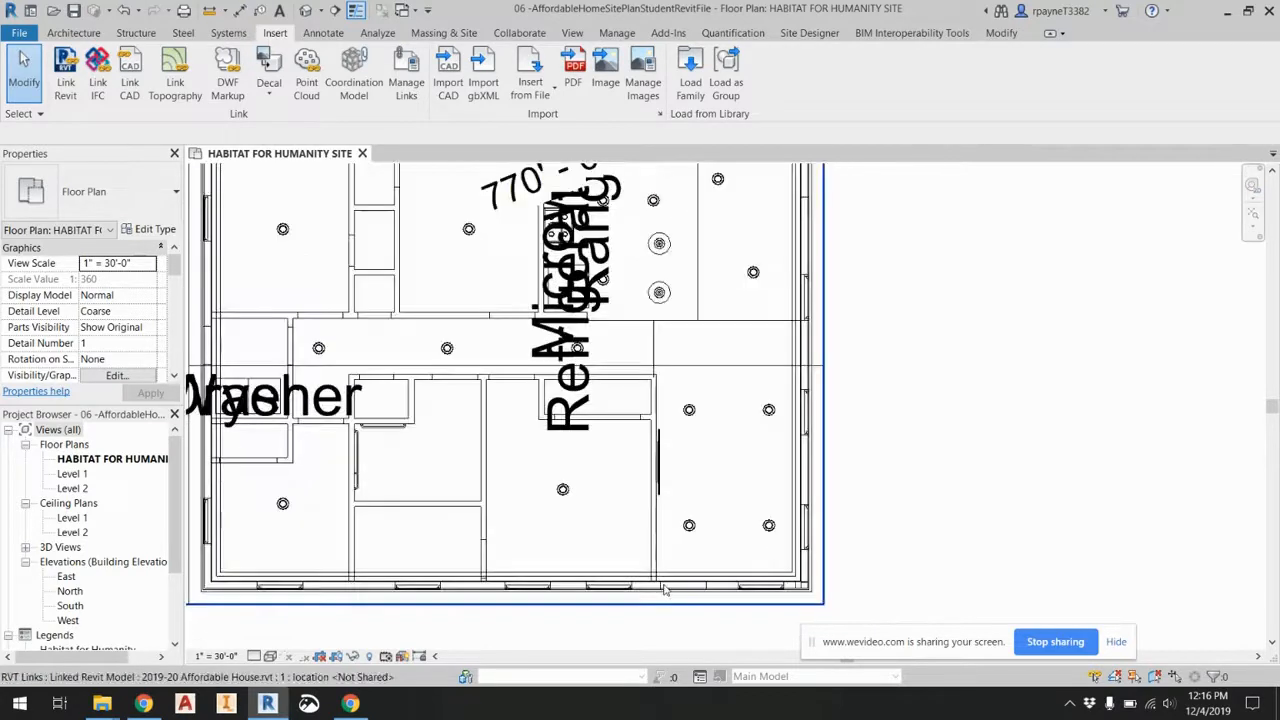
scroll(270, 388, "down", 4)
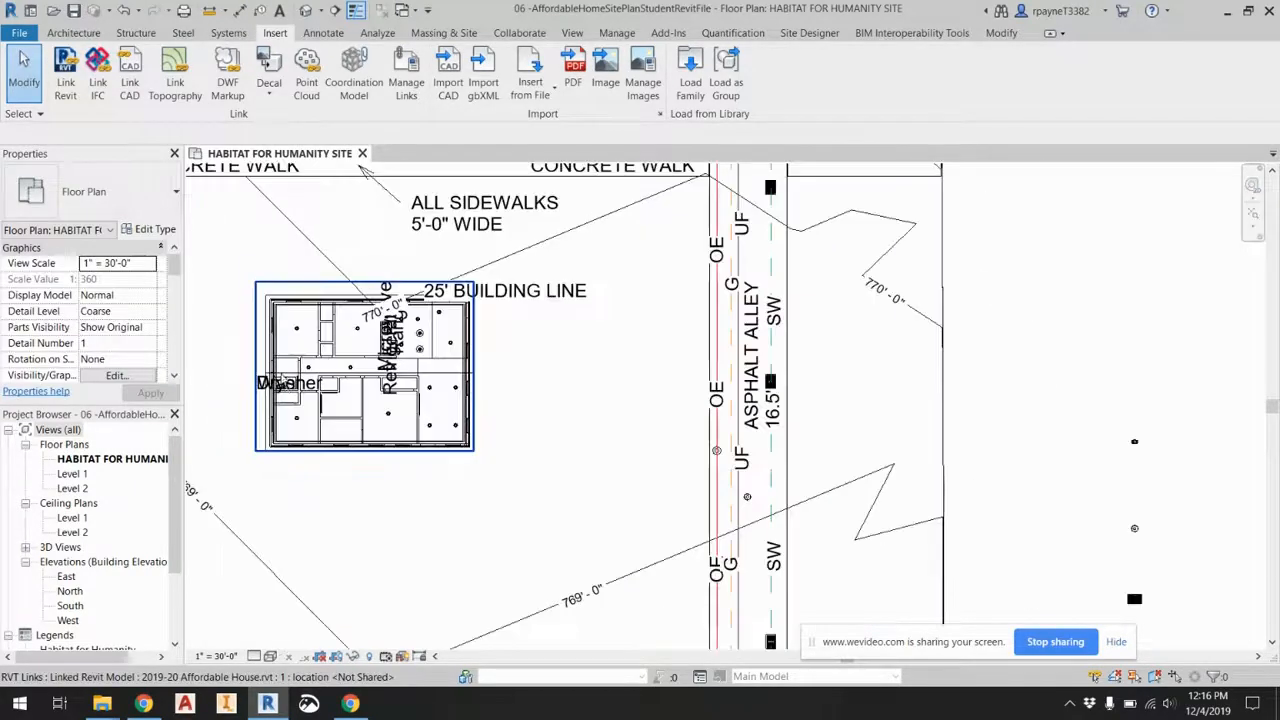
scroll(290, 385, "down", 1)
scroll(297, 406, "up", 6)
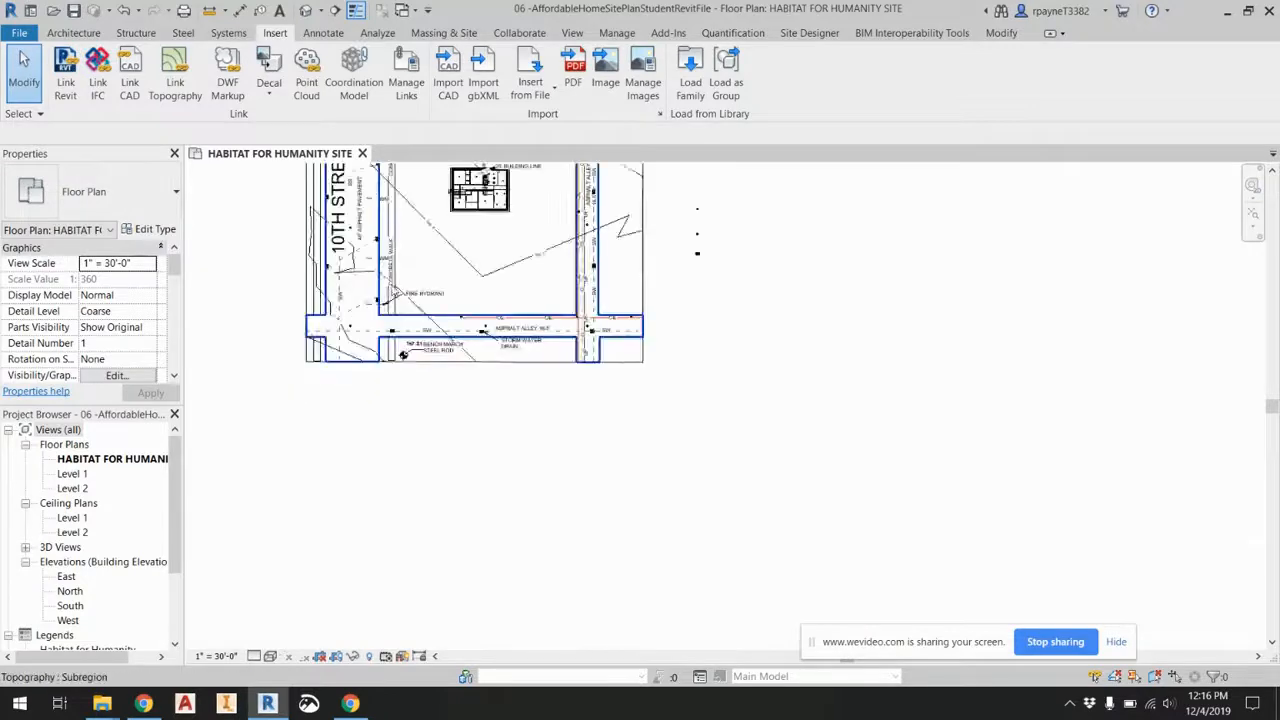
scroll(389, 451, "up", 6)
scroll(394, 437, "down", 5)
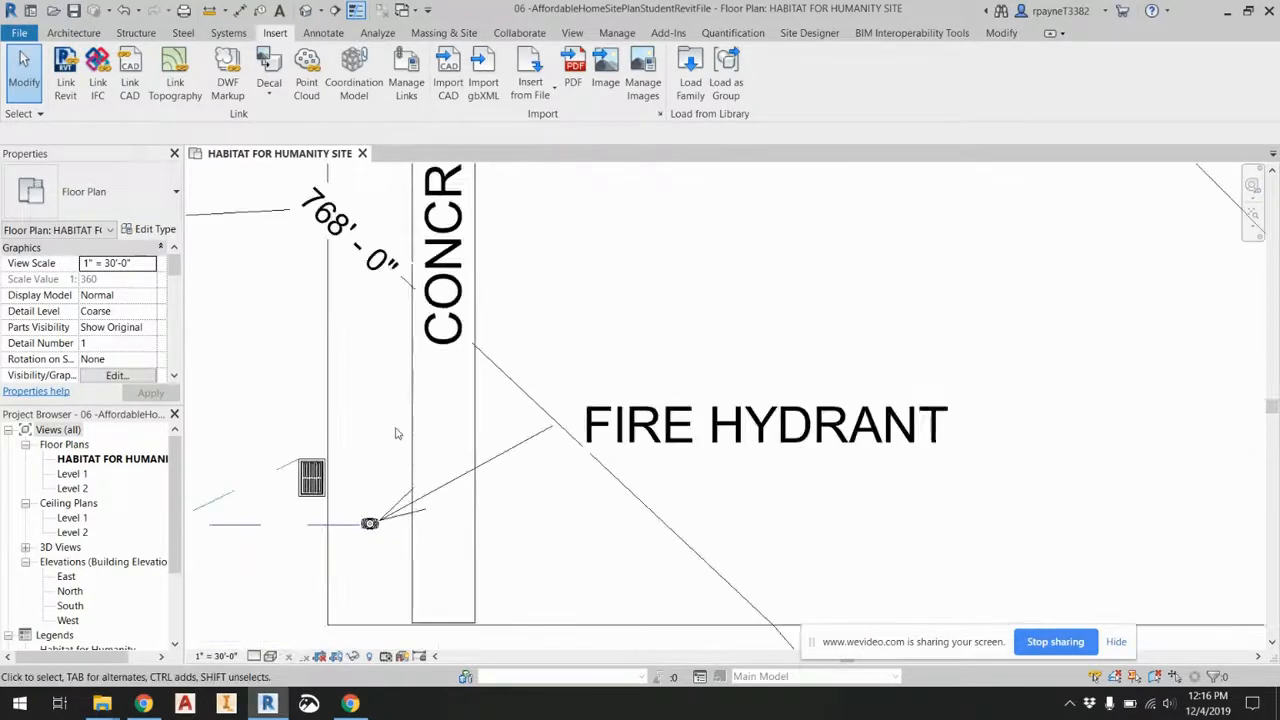
scroll(398, 430, "down", 4)
middle_click_drag(460, 394, 470, 483)
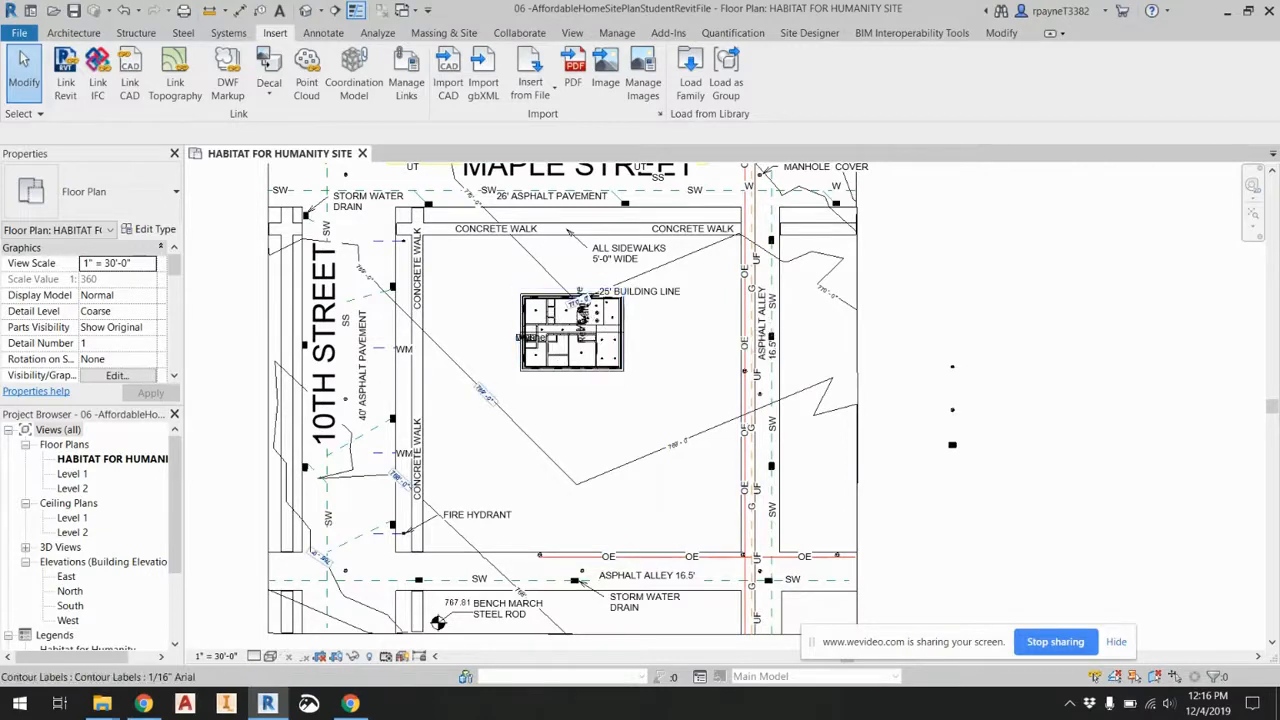
Rotate the linked house 180 degrees about its center on Lot 8.
left_click(62, 33)
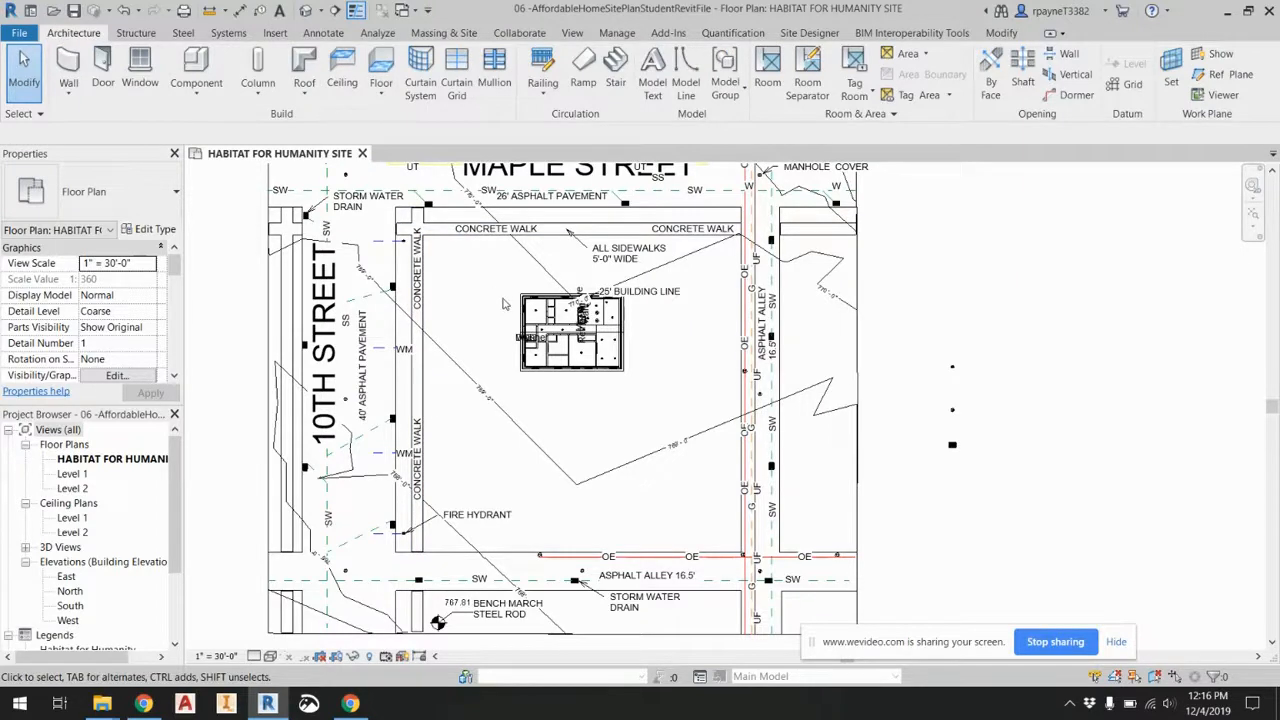
left_click(519, 311)
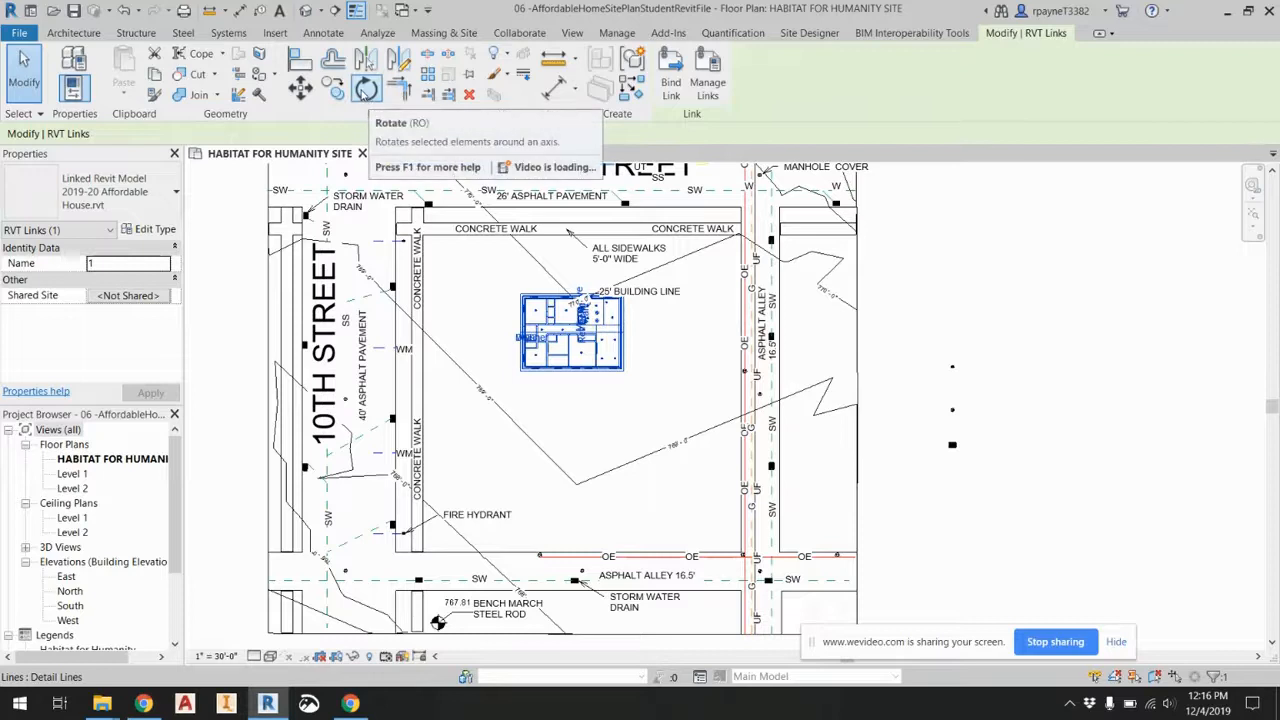
left_click(366, 88)
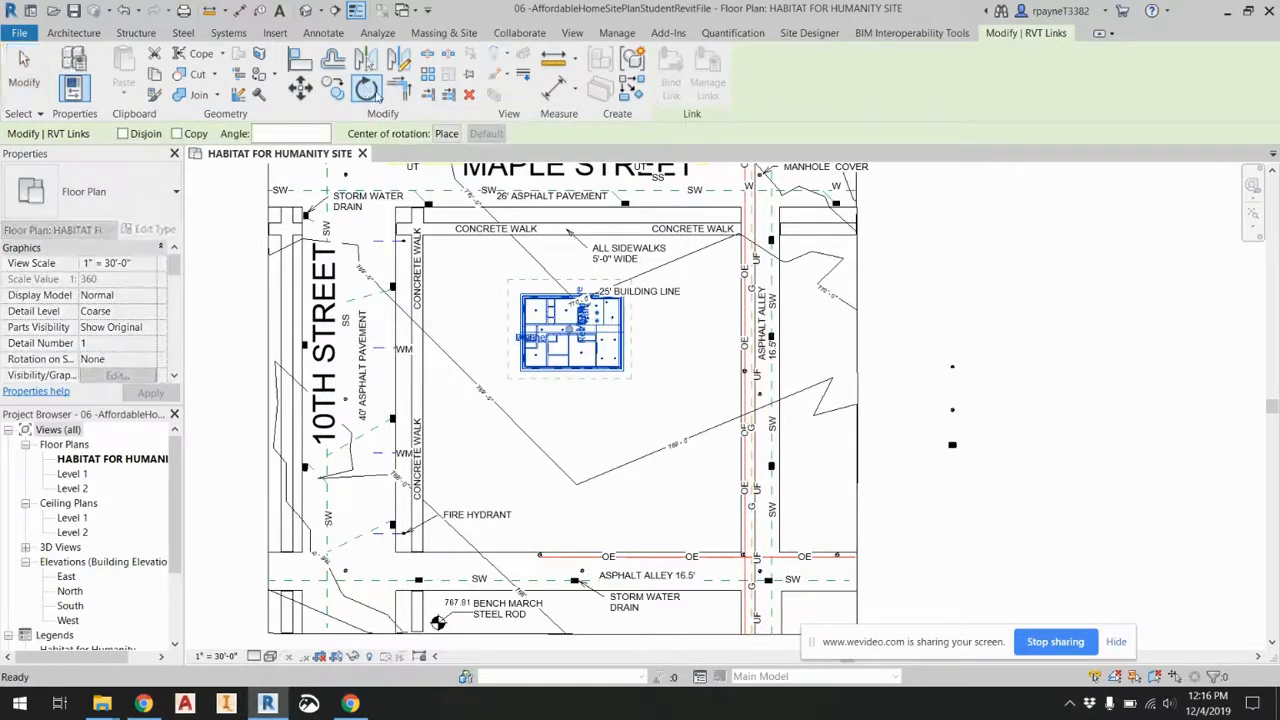
left_click(707, 337)
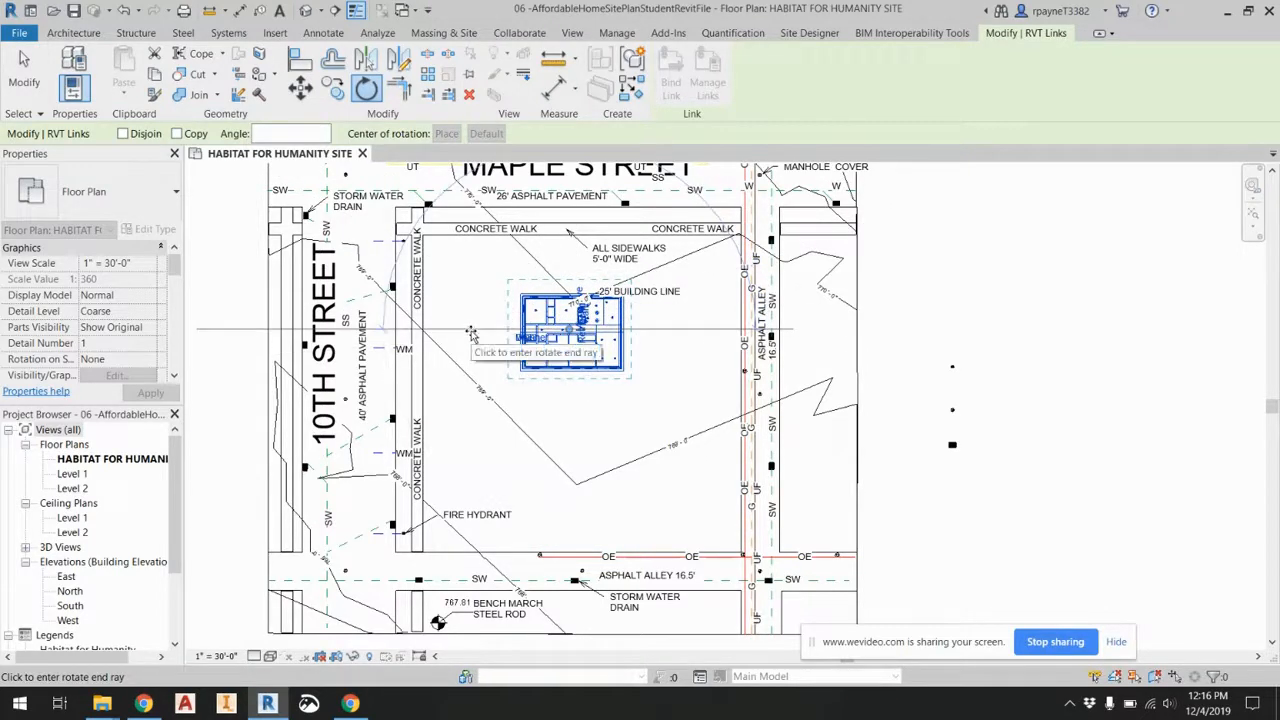
left_click(471, 332)
scroll(574, 305, "up", 4)
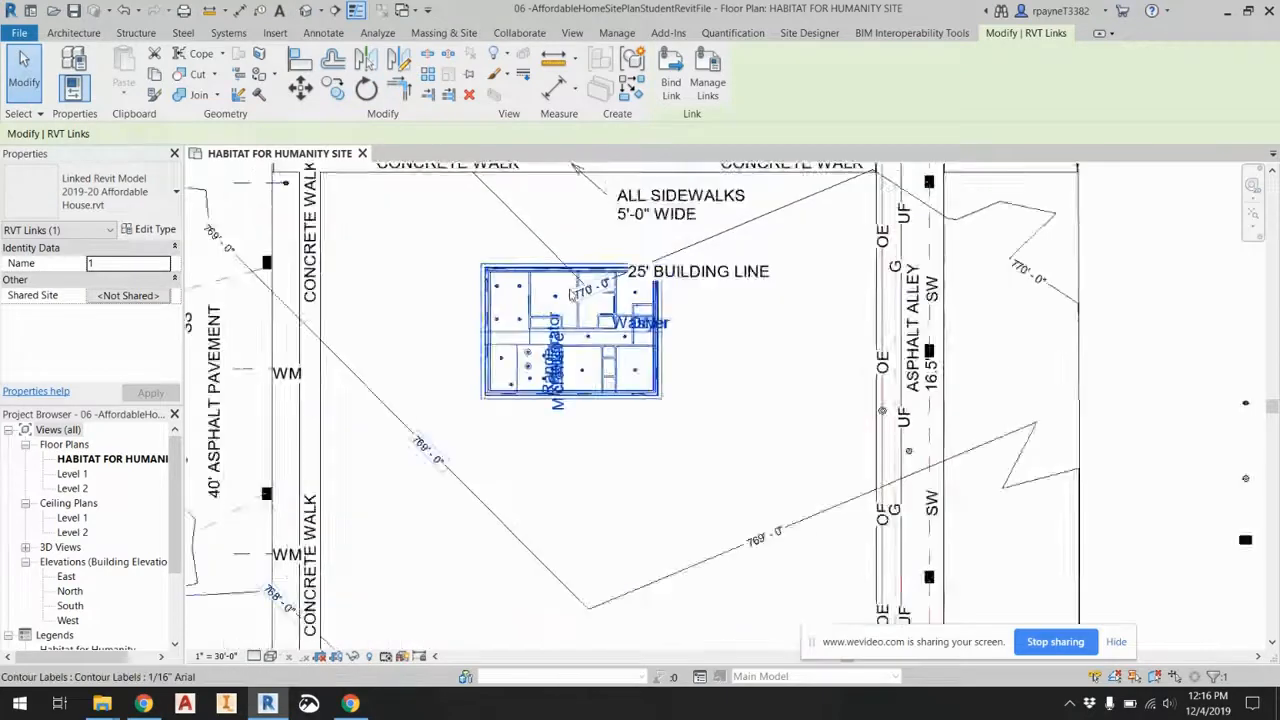
Measure the rotated house's front setback from the edge of the Maple Street concrete walk.
scroll(577, 283, "up", 3)
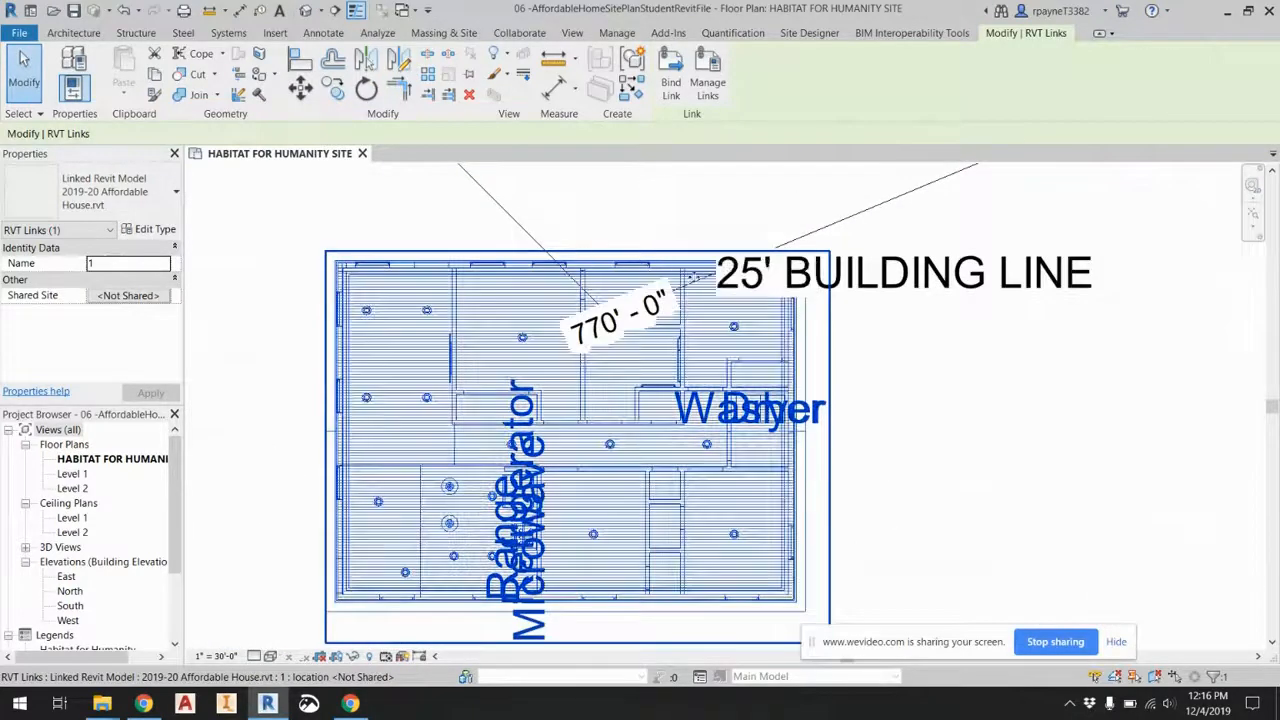
scroll(880, 394, "down", 5)
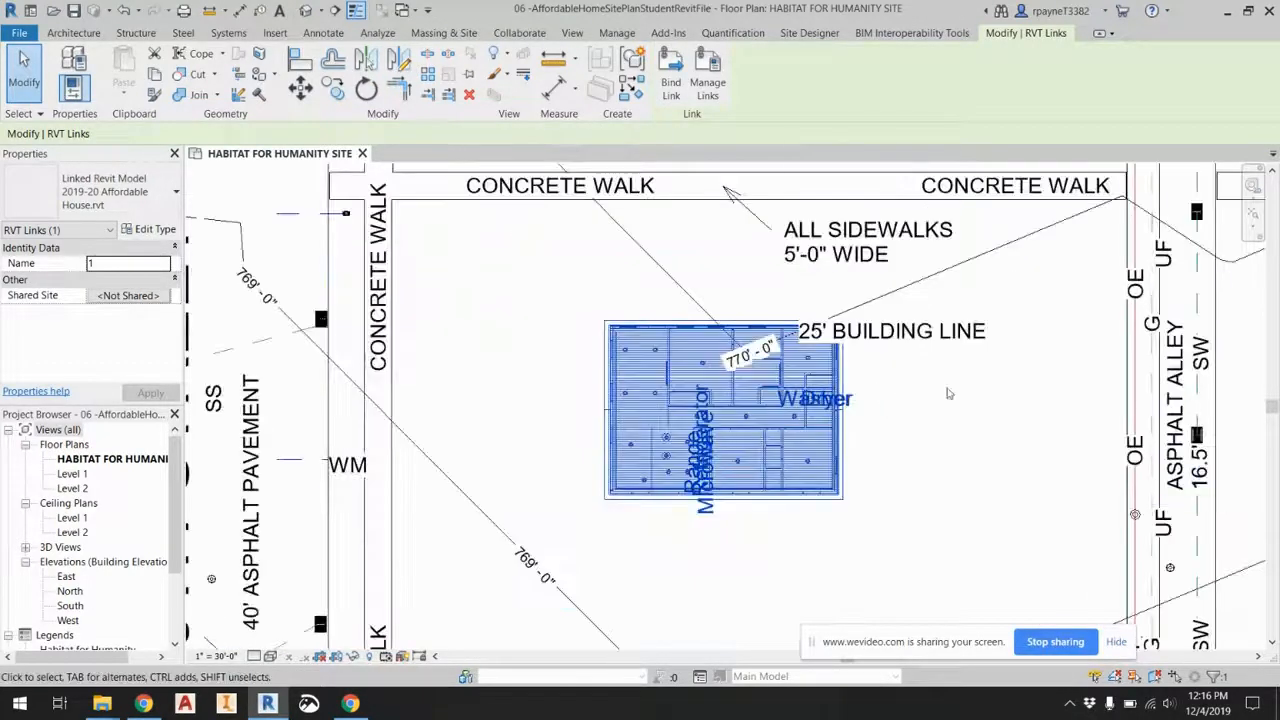
scroll(886, 392, "up", 2)
left_click(554, 68)
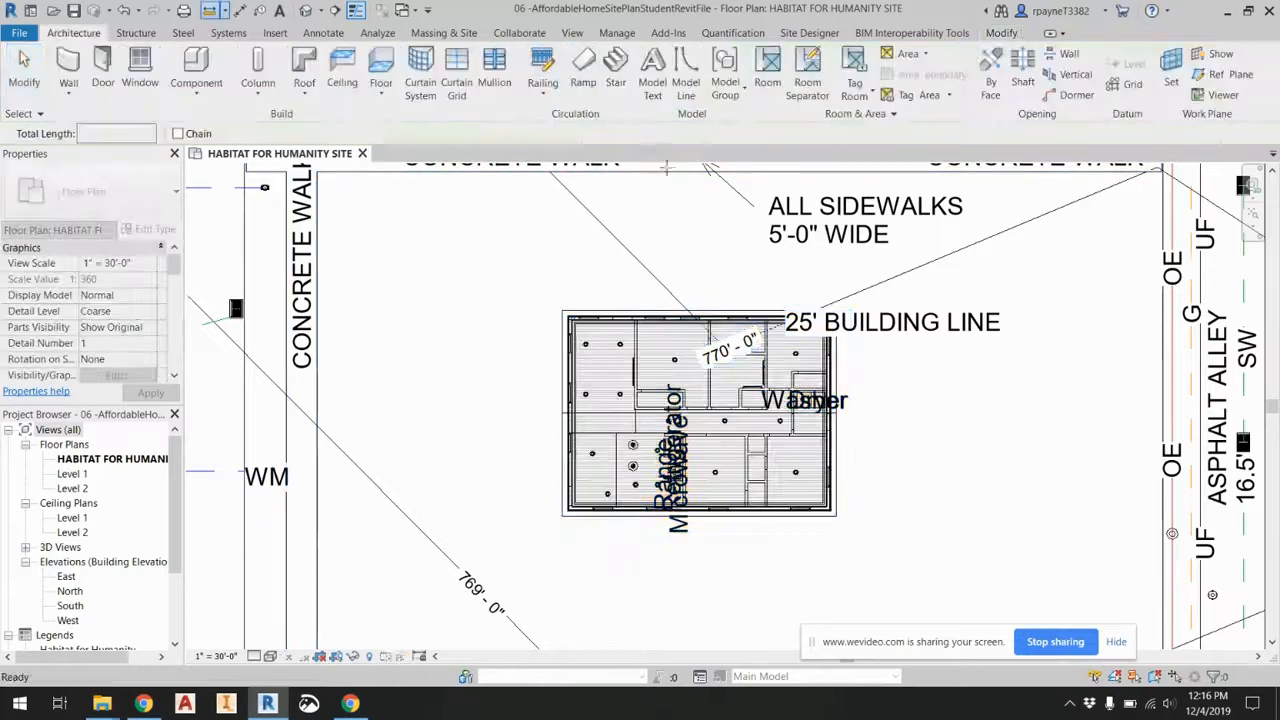
left_click(669, 173)
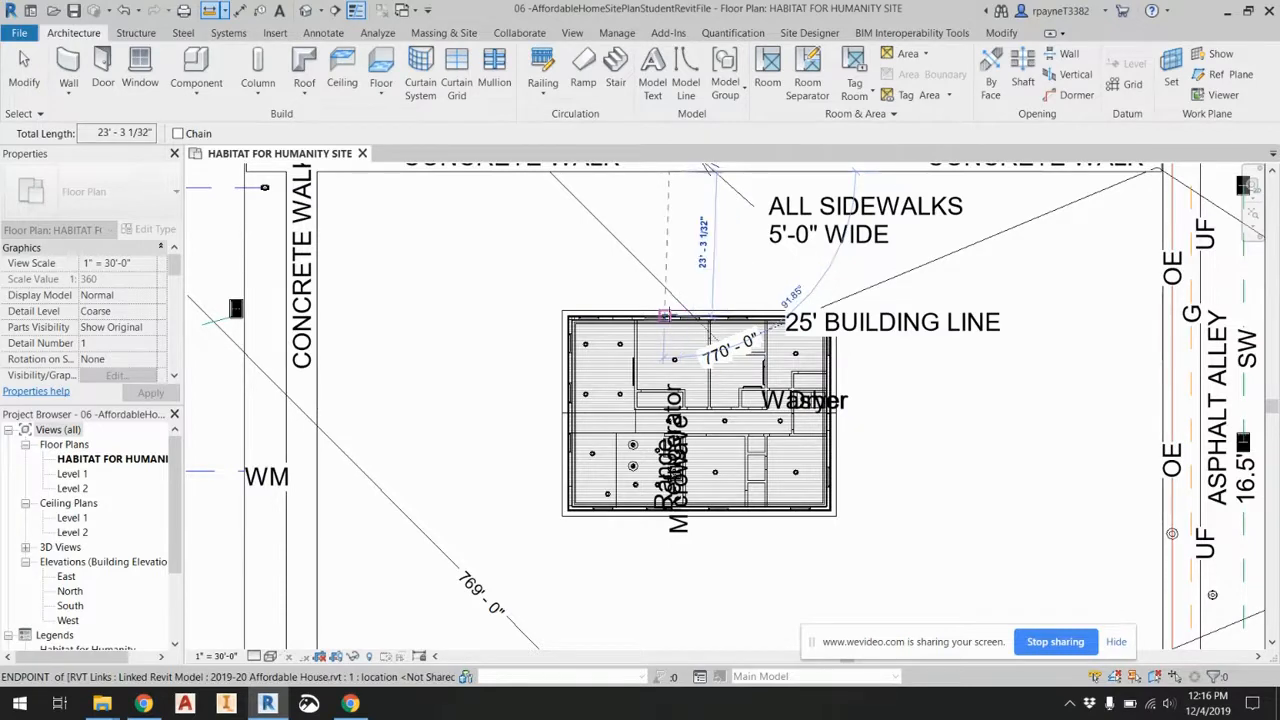
scroll(668, 313, "up", 2)
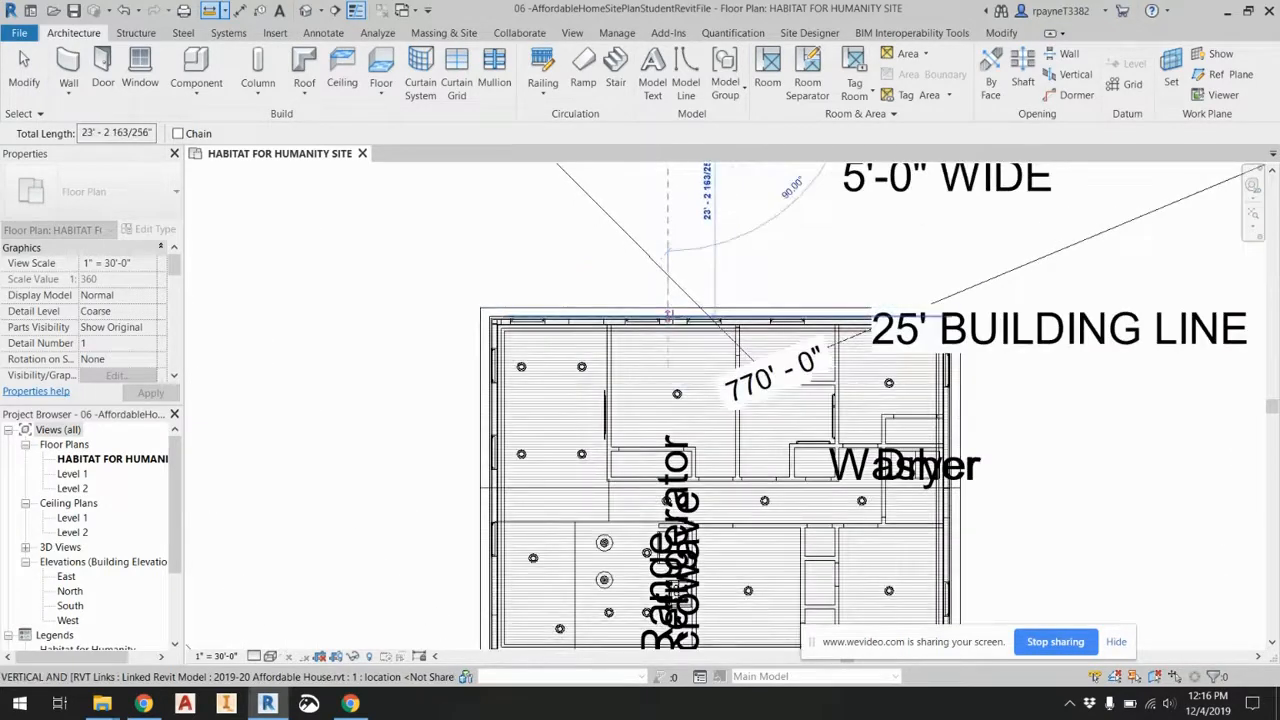
key("Escape")
key("Escape")
Shift the linked house away from Maple Street so its front wall sits about 25'-8" from the concrete walk, and measure the setback.
left_click(672, 345)
left_click_drag(672, 346, 670, 359)
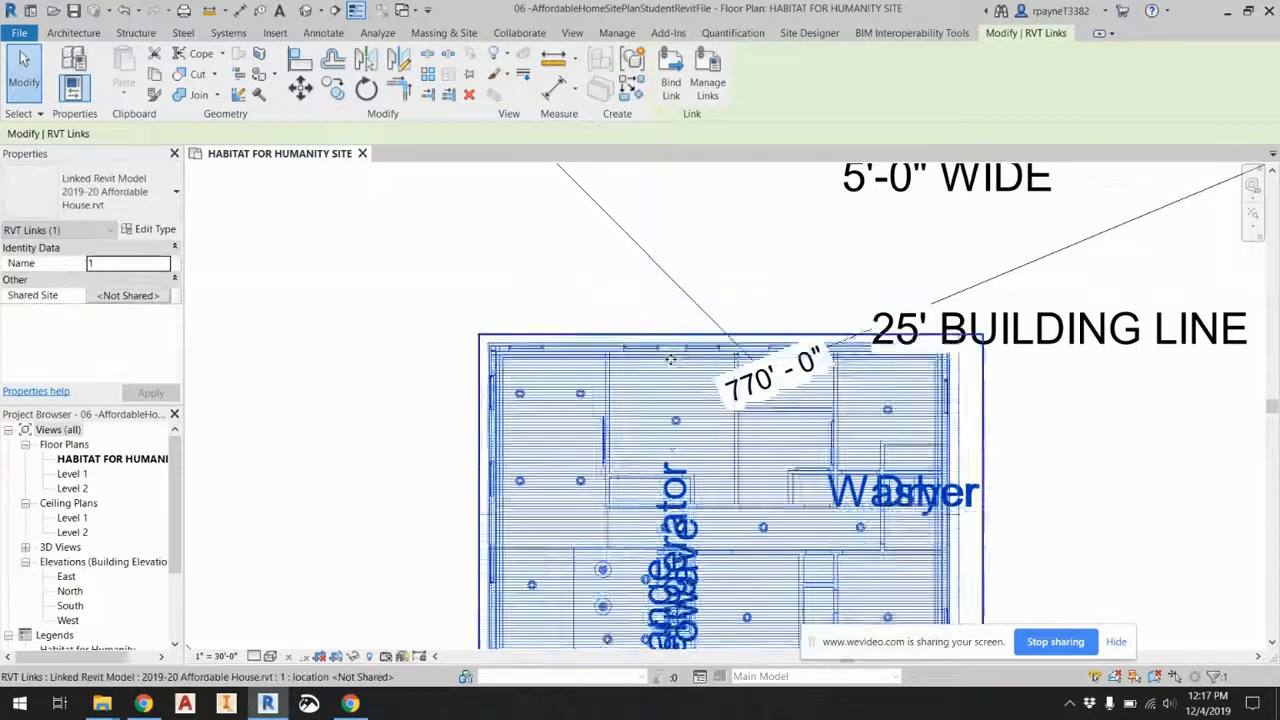
scroll(670, 359, "down", 3)
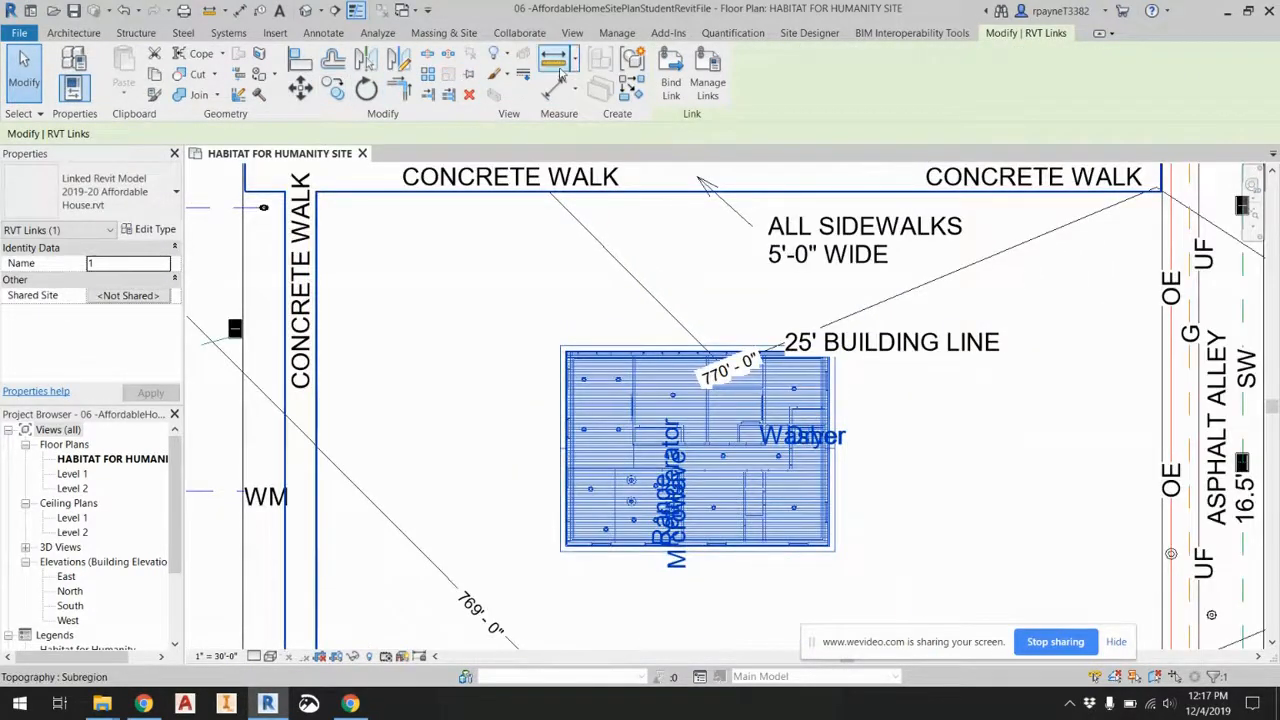
left_click(562, 78)
left_click(647, 192)
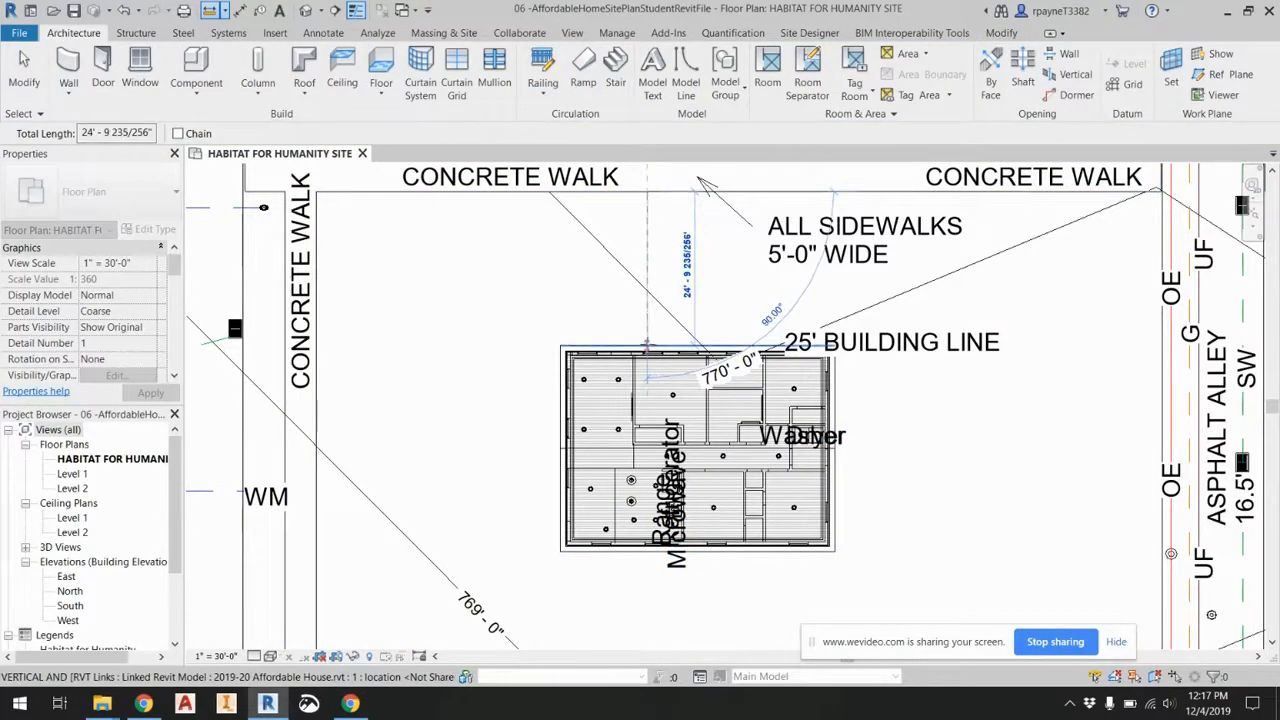
scroll(647, 350, "up", 3)
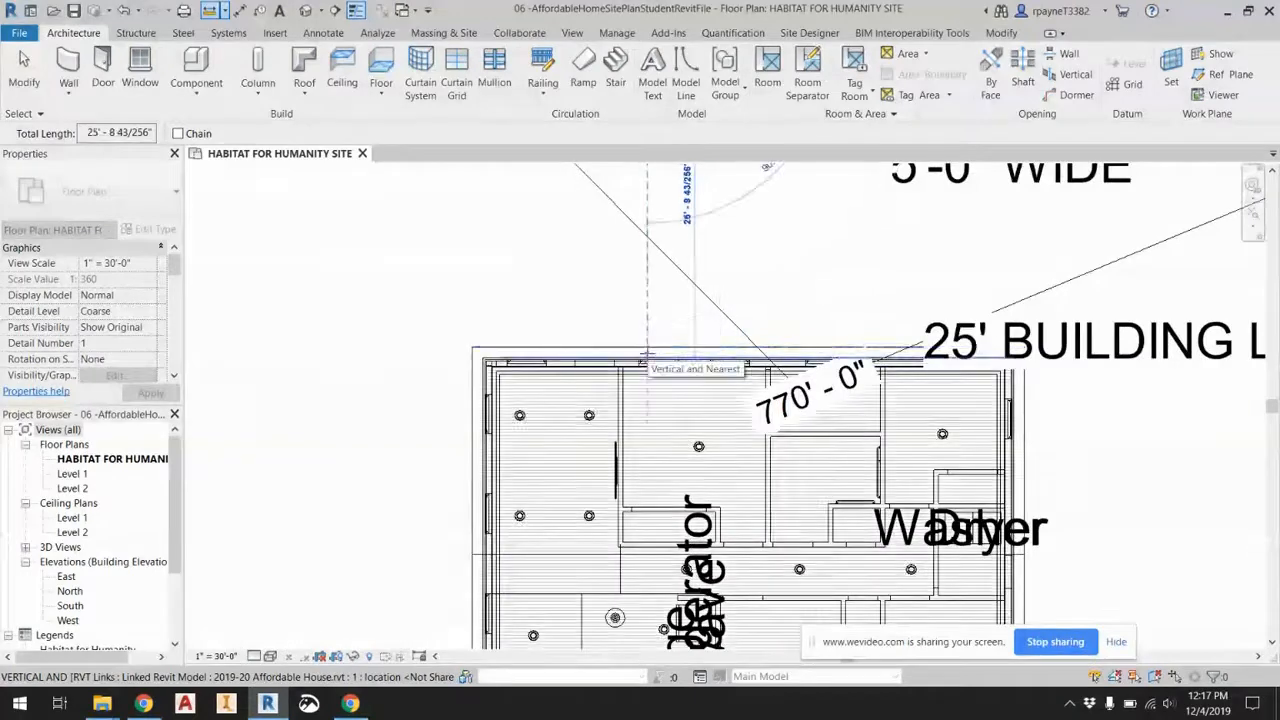
key("Escape")
key("Escape")
Examine the linked house in the 3D view and its vertical offset from the site topography.
scroll(620, 268, "down", 4)
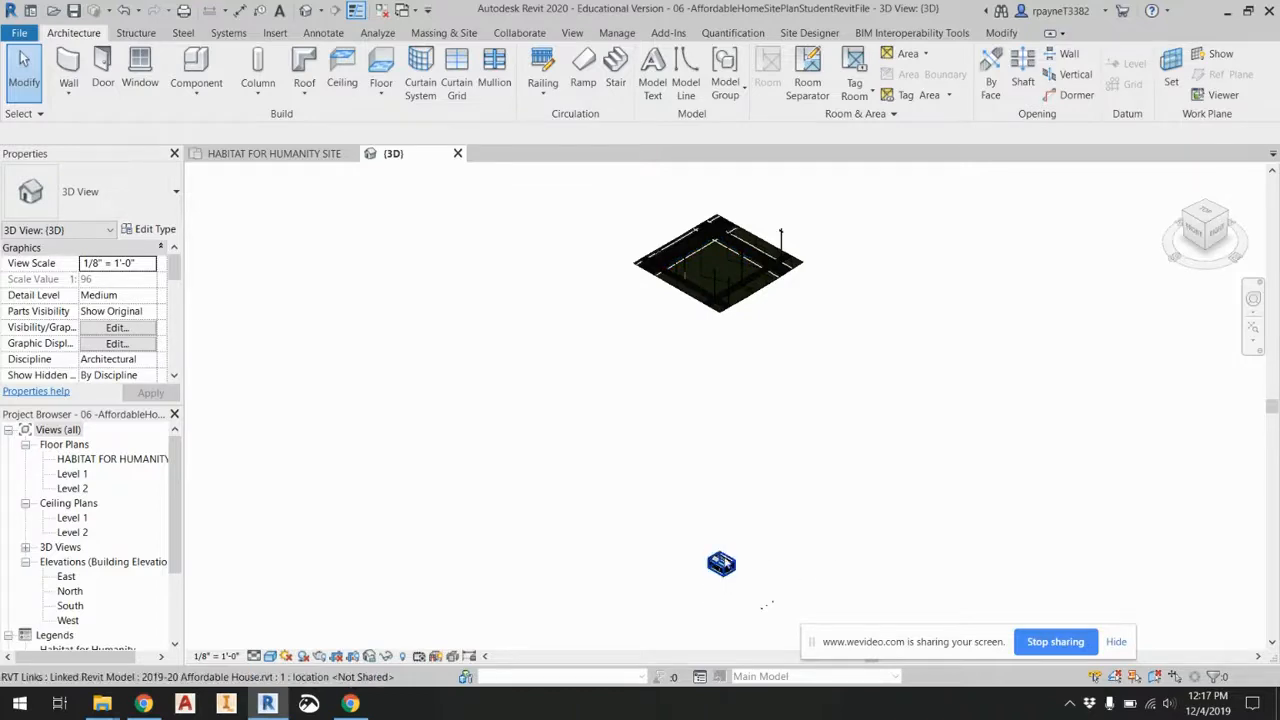
scroll(760, 600, "up", 5)
scroll(760, 616, "up", 5)
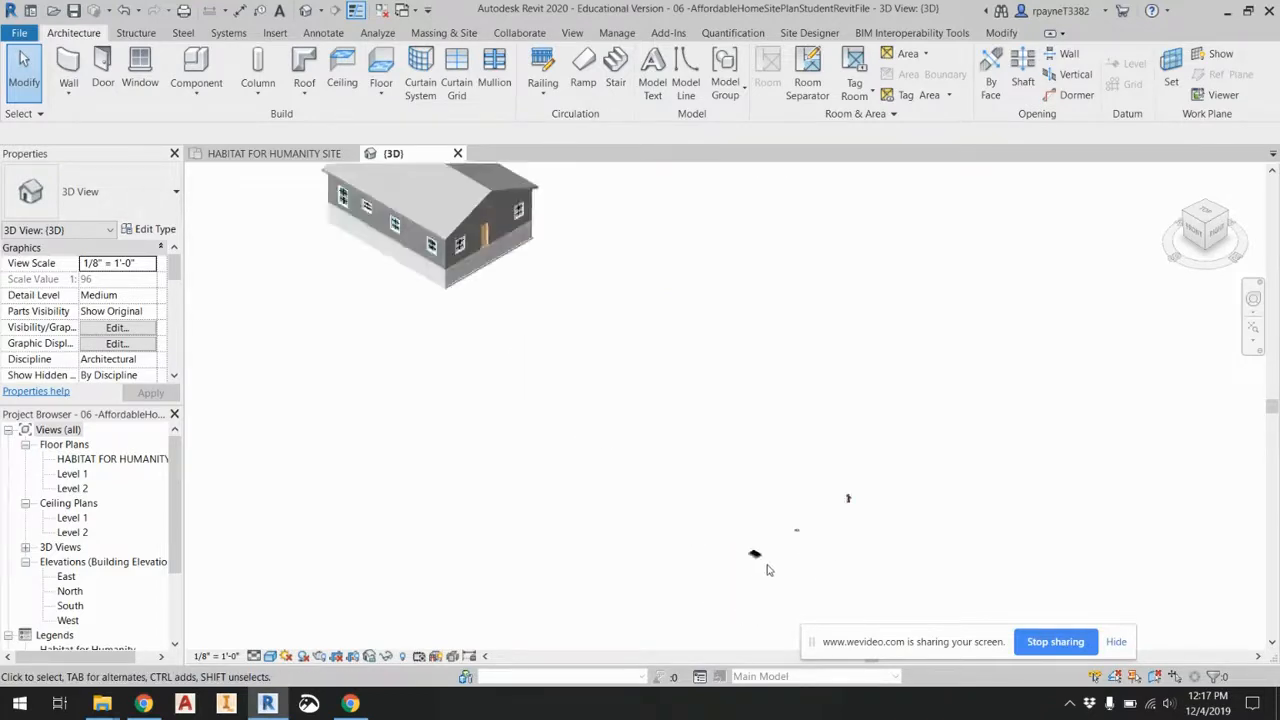
scroll(758, 582, "down", 8)
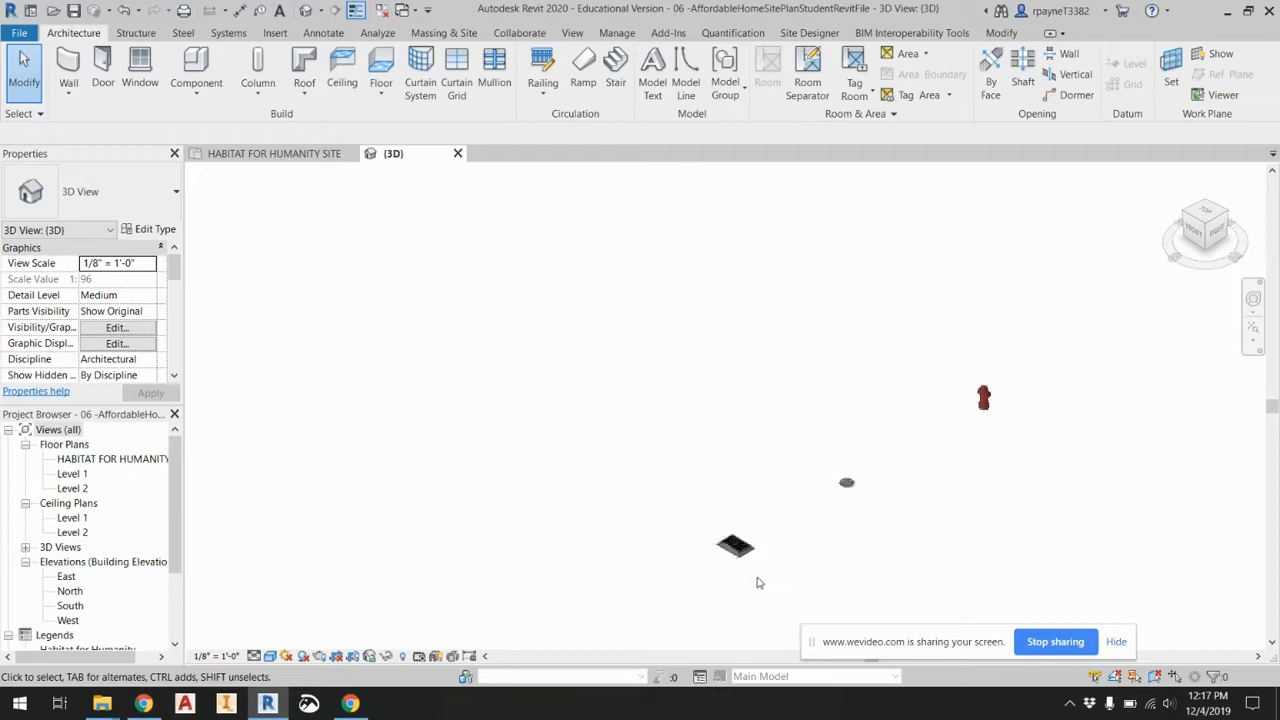
scroll(530, 362, "up", 6)
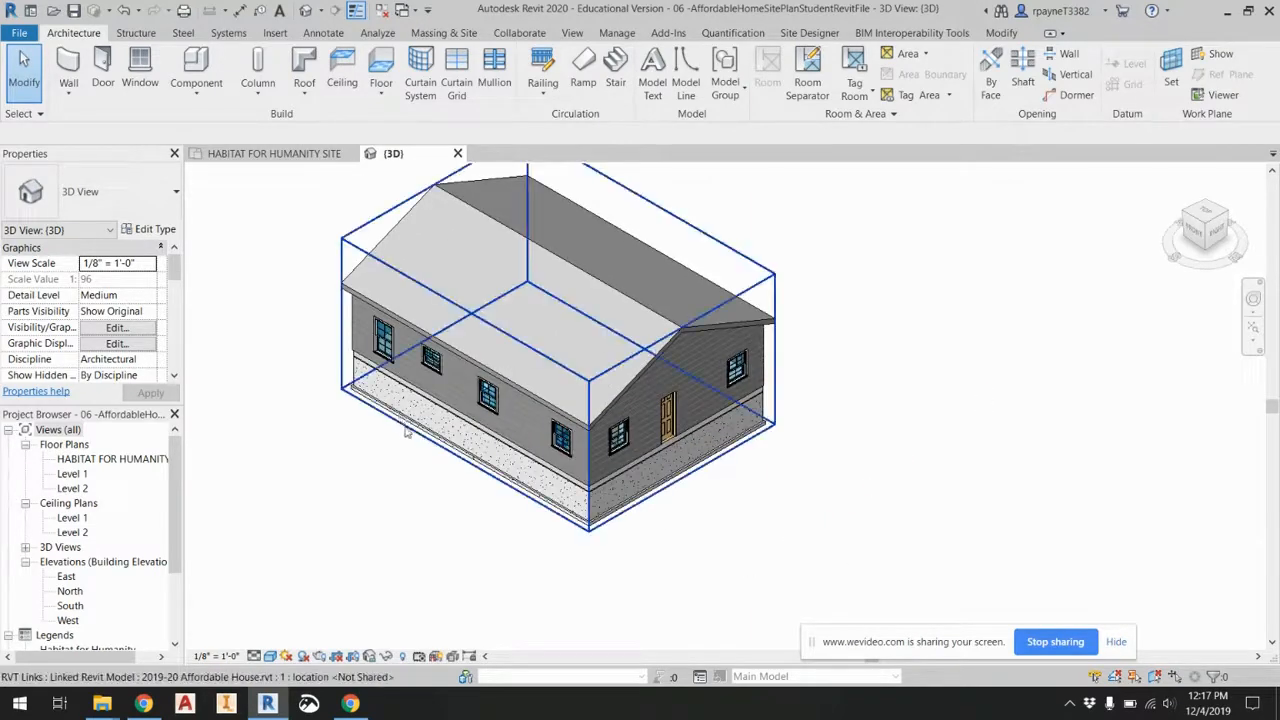
scroll(428, 452, "down", 8)
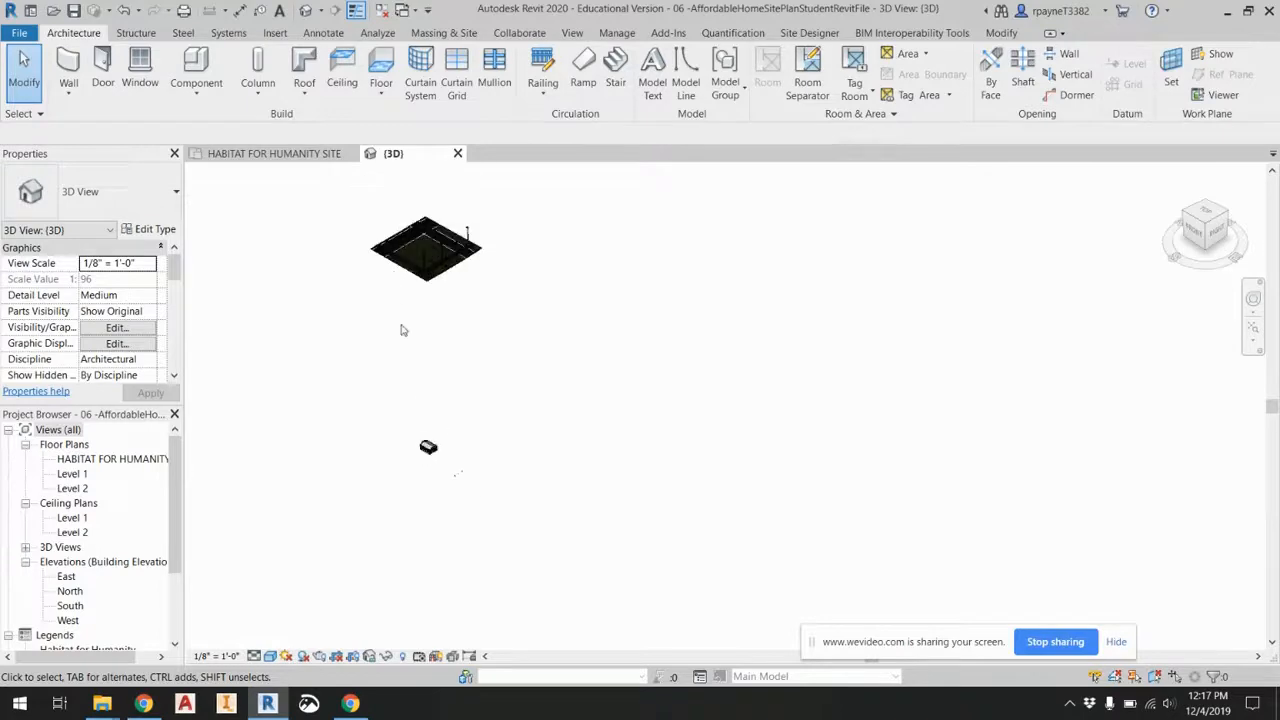
middle_click_drag(441, 338, 489, 354)
scroll(507, 413, "up", 2)
scroll(467, 517, "up", 1)
scroll(467, 517, "down", 3)
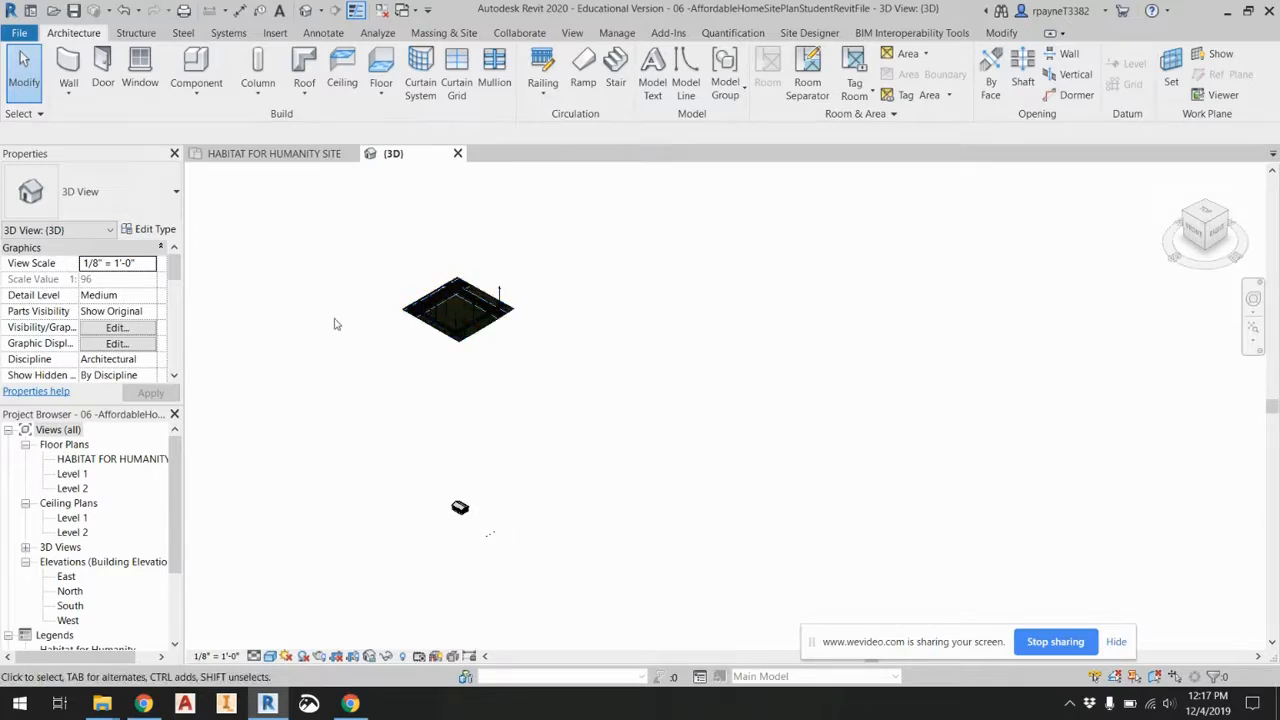
Open the East elevation and move the linked house up from Levels 1 and 2 toward the site terrain.
double_click(66, 577)
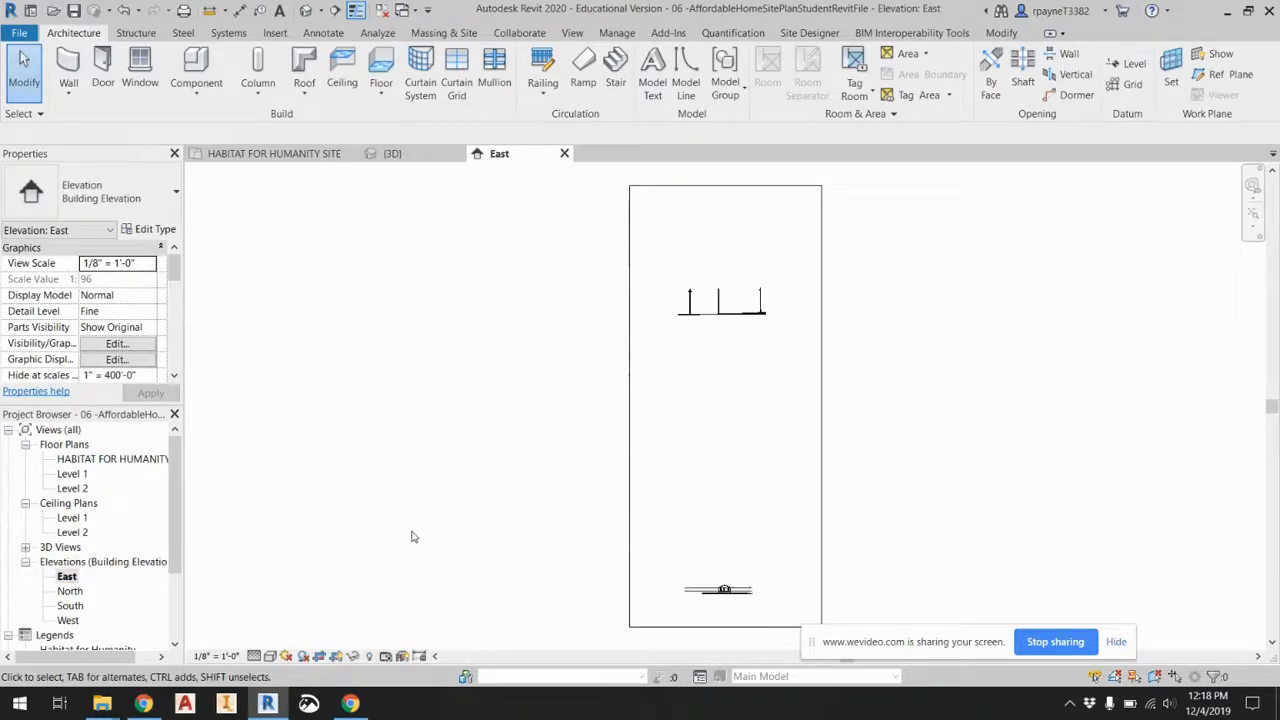
scroll(716, 605, "up", 6)
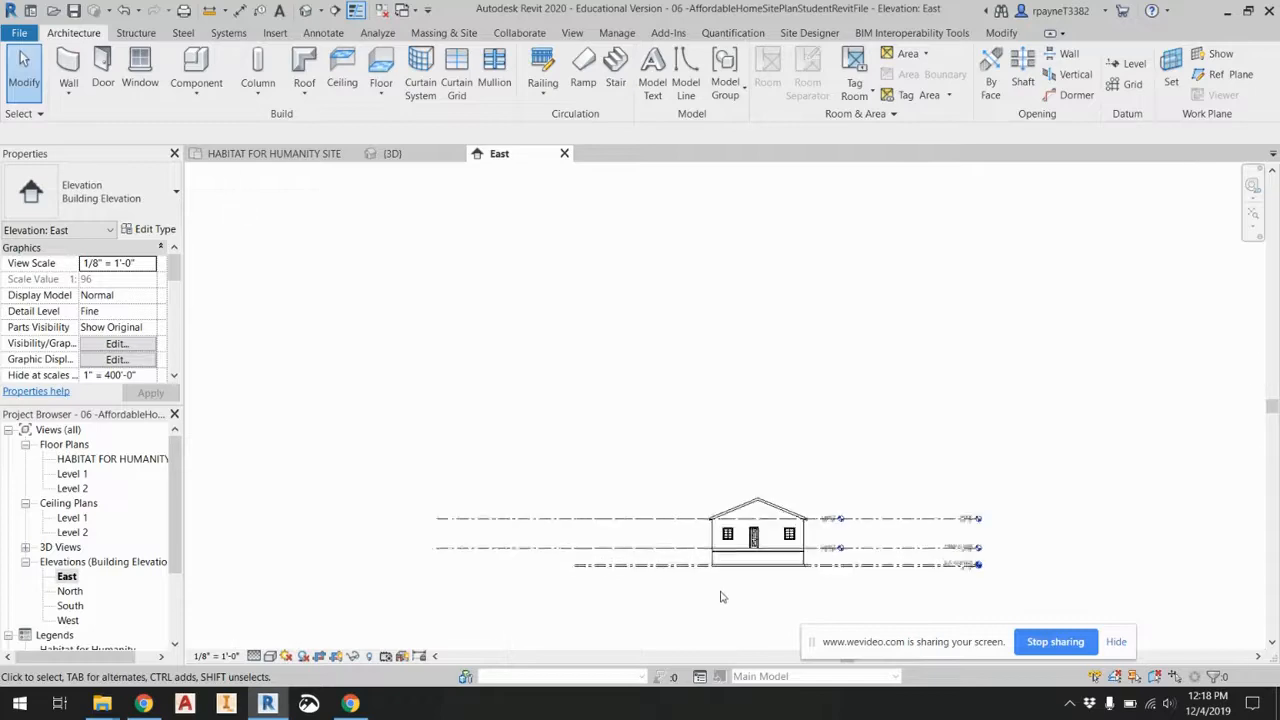
scroll(720, 594, "up", 2)
scroll(712, 588, "down", 5)
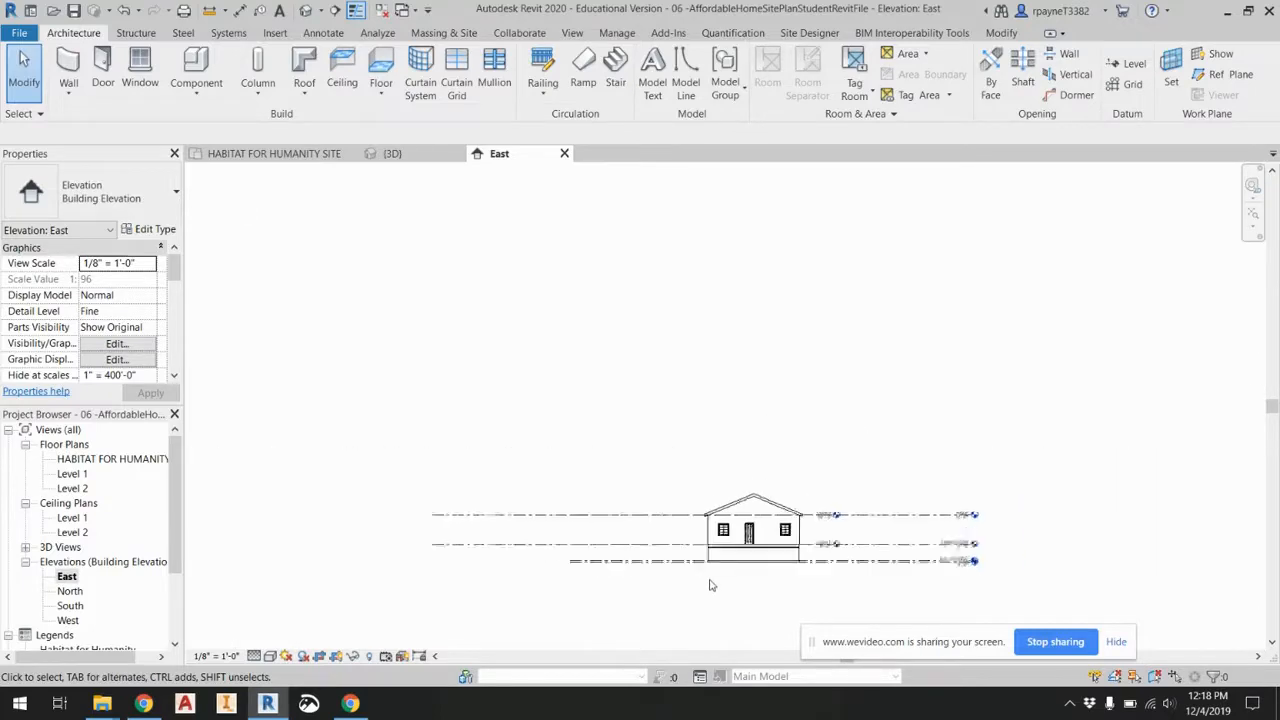
scroll(709, 582, "down", 3)
mouse_move(704, 346)
middle_mouse_down()
mouse_move(703, 529)
mouse_move(680, 343)
middle_mouse_up()
scroll(660, 621, "up", 4)
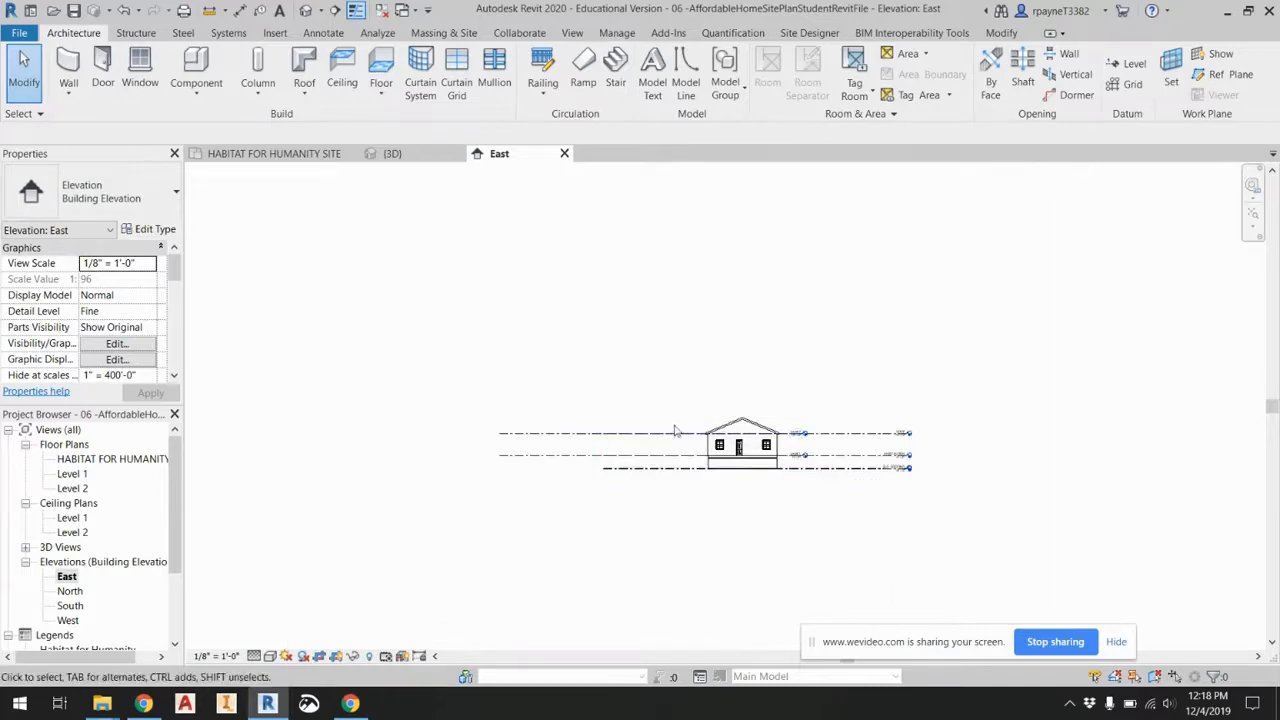
left_click(686, 478)
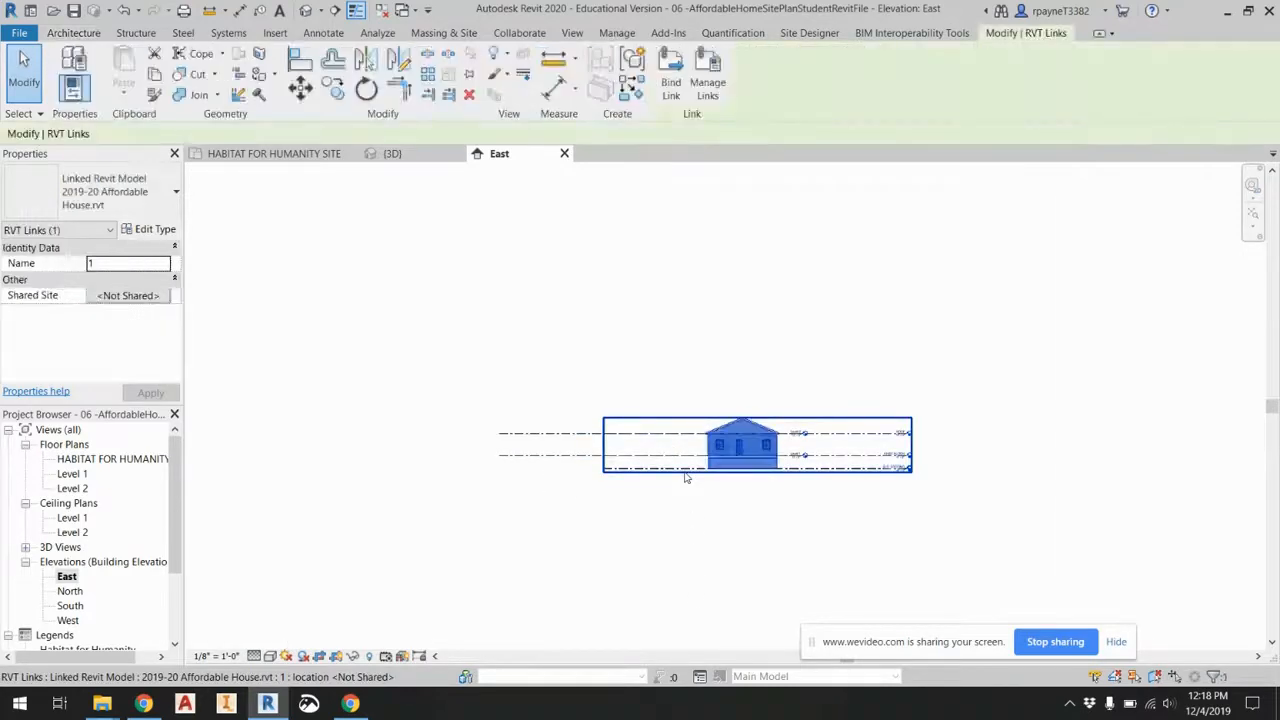
left_click_drag(683, 387, 670, 272)
key("Escape")
Examine the Level 1 and Level 2 elevations and the site terrain high above them in the East elevation.
scroll(836, 453, "up", 4)
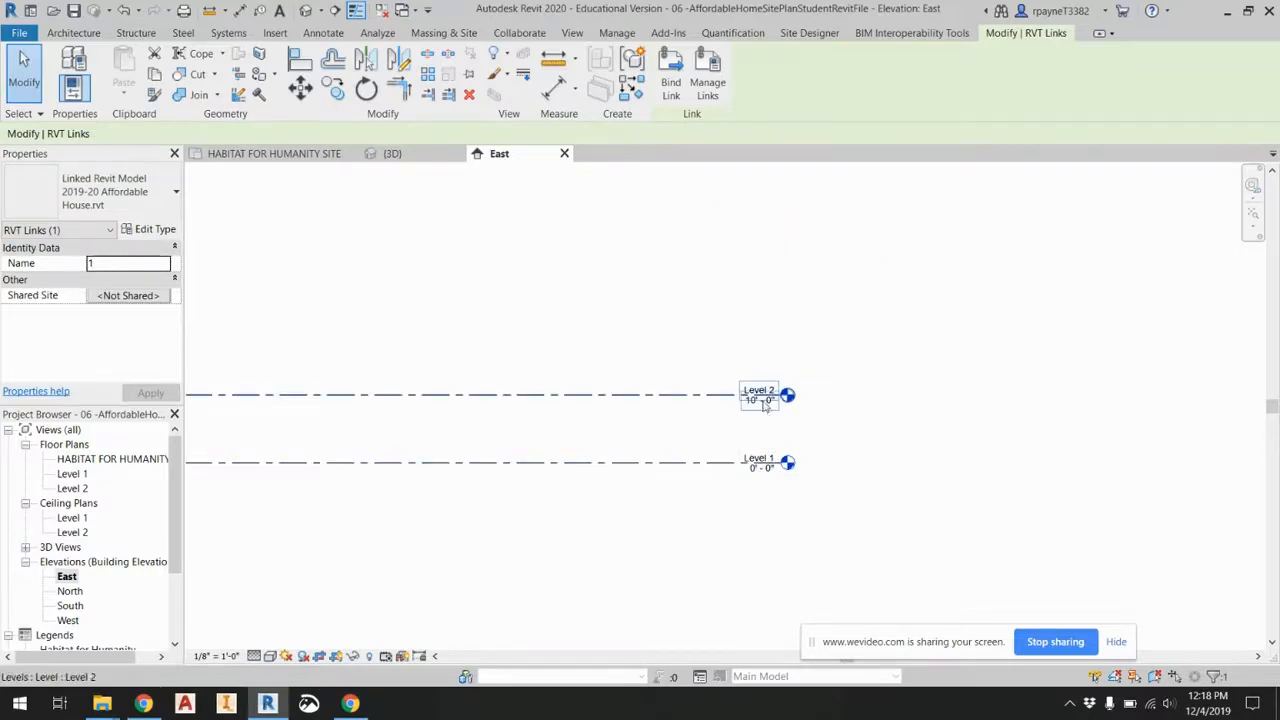
scroll(503, 355, "down", 4)
middle_click_drag(558, 294, 603, 357)
scroll(700, 309, "up", 5)
scroll(689, 280, "down", 3)
middle_click_drag(684, 316, 735, 412)
scroll(560, 338, "up", 1)
scroll(540, 363, "down", 6)
scroll(517, 418, "down", 4)
middle_click_drag(500, 338, 504, 562)
middle_click_drag(456, 375, 481, 600)
middle_click_drag(471, 433, 491, 551)
scroll(491, 451, "up", 5)
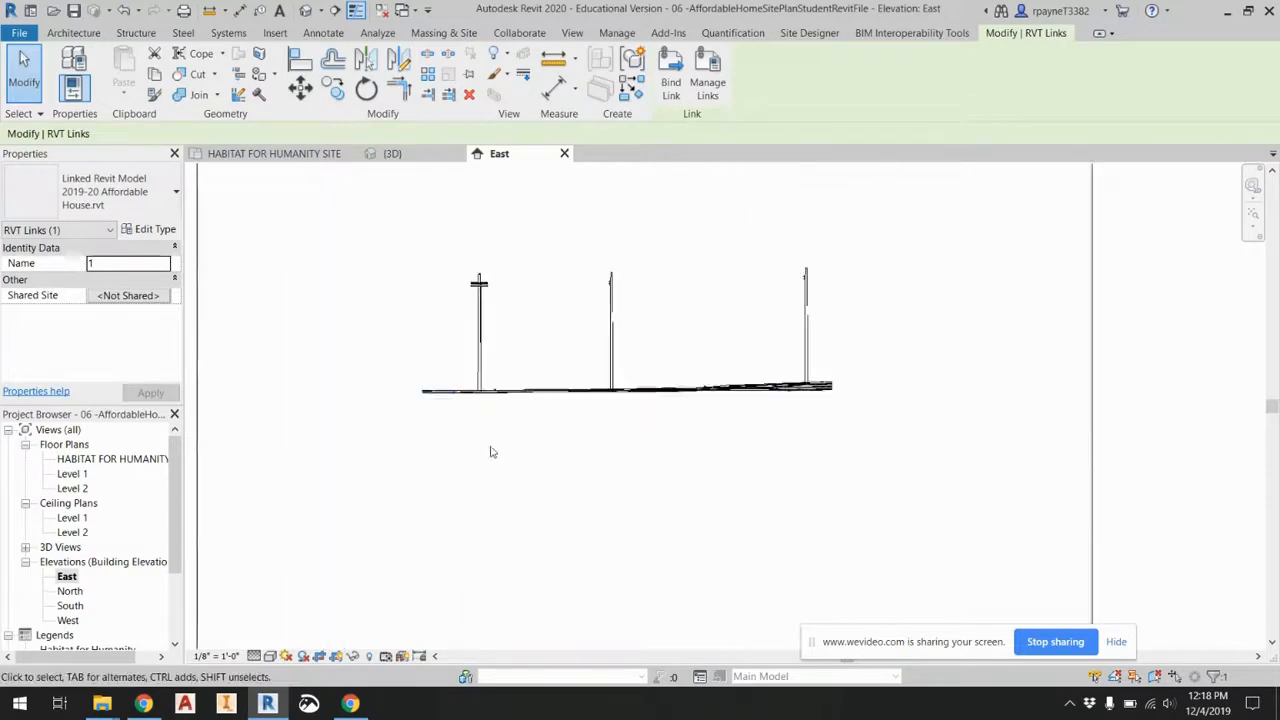
Draw a new level line across the full width of the site, above the terrain in the East elevation.
left_click(73, 33)
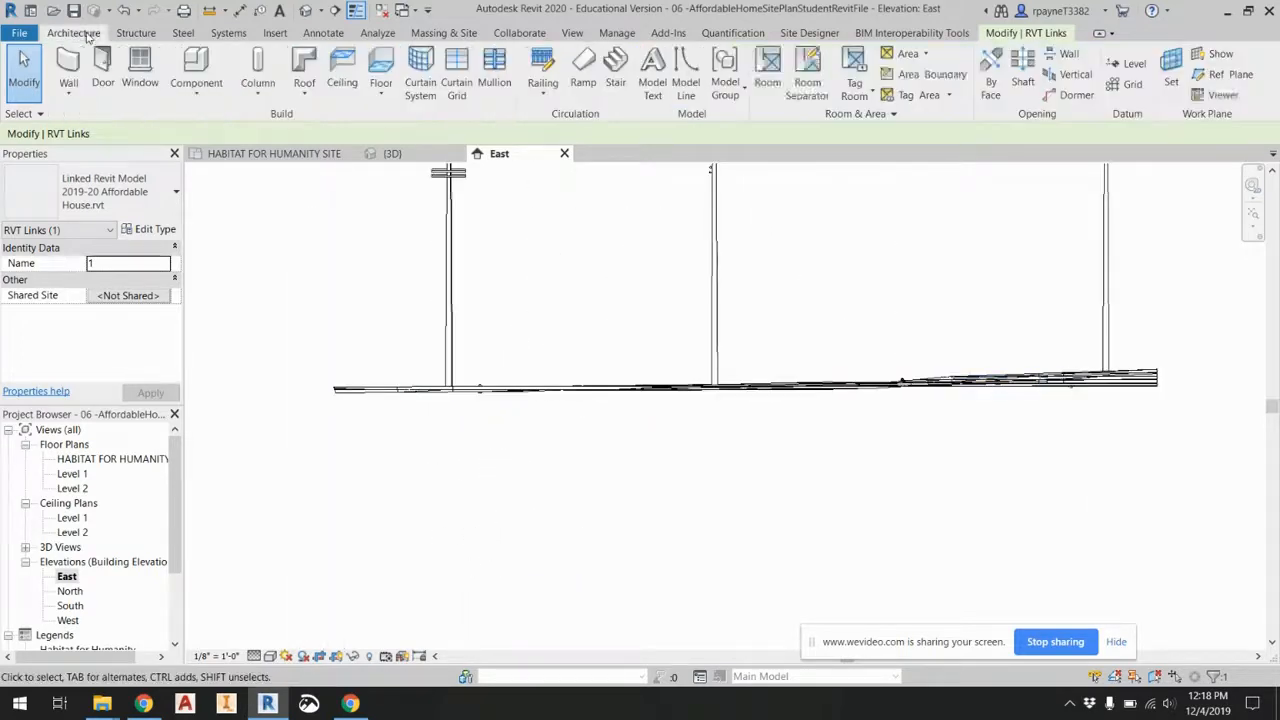
left_click(1135, 64)
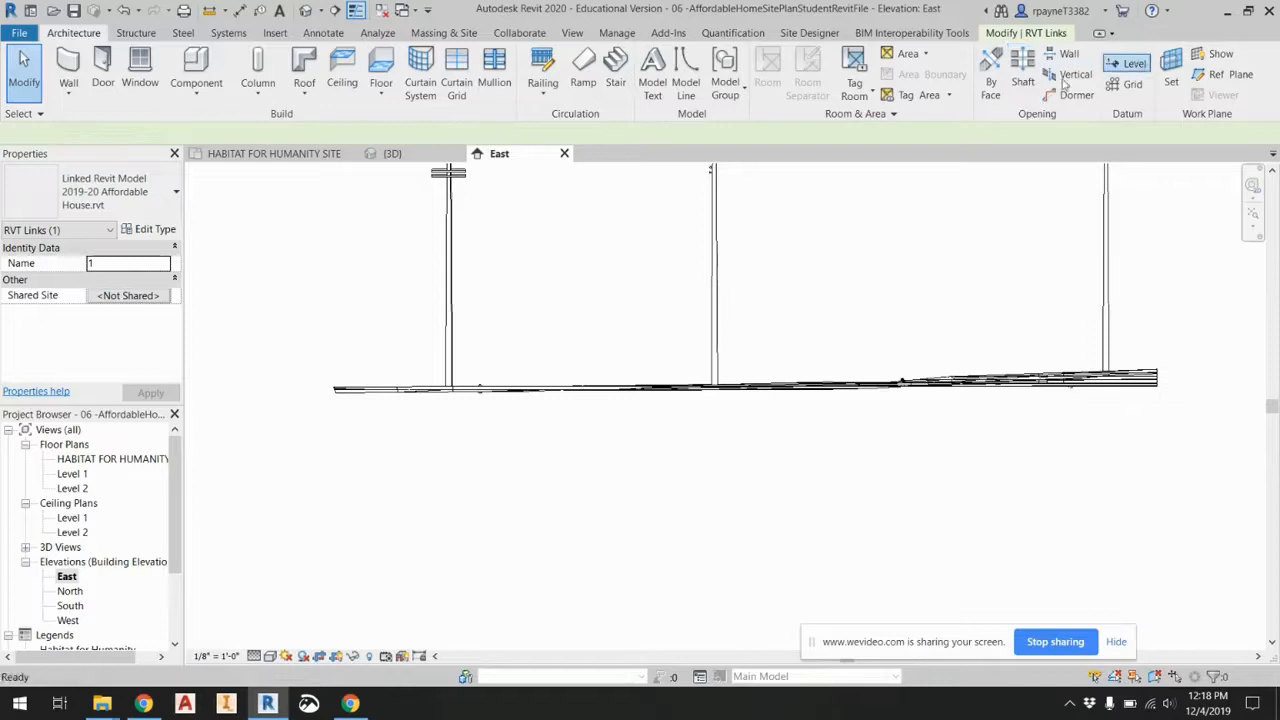
left_click(329, 282)
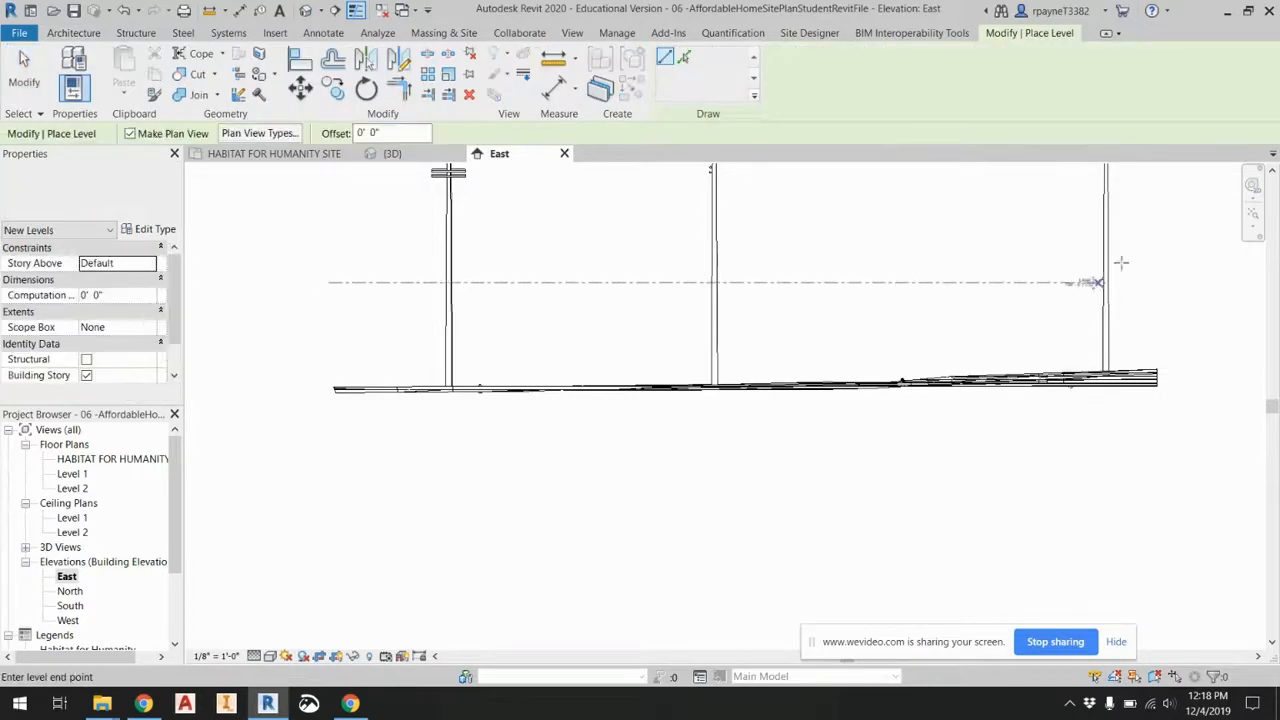
left_click(1190, 282)
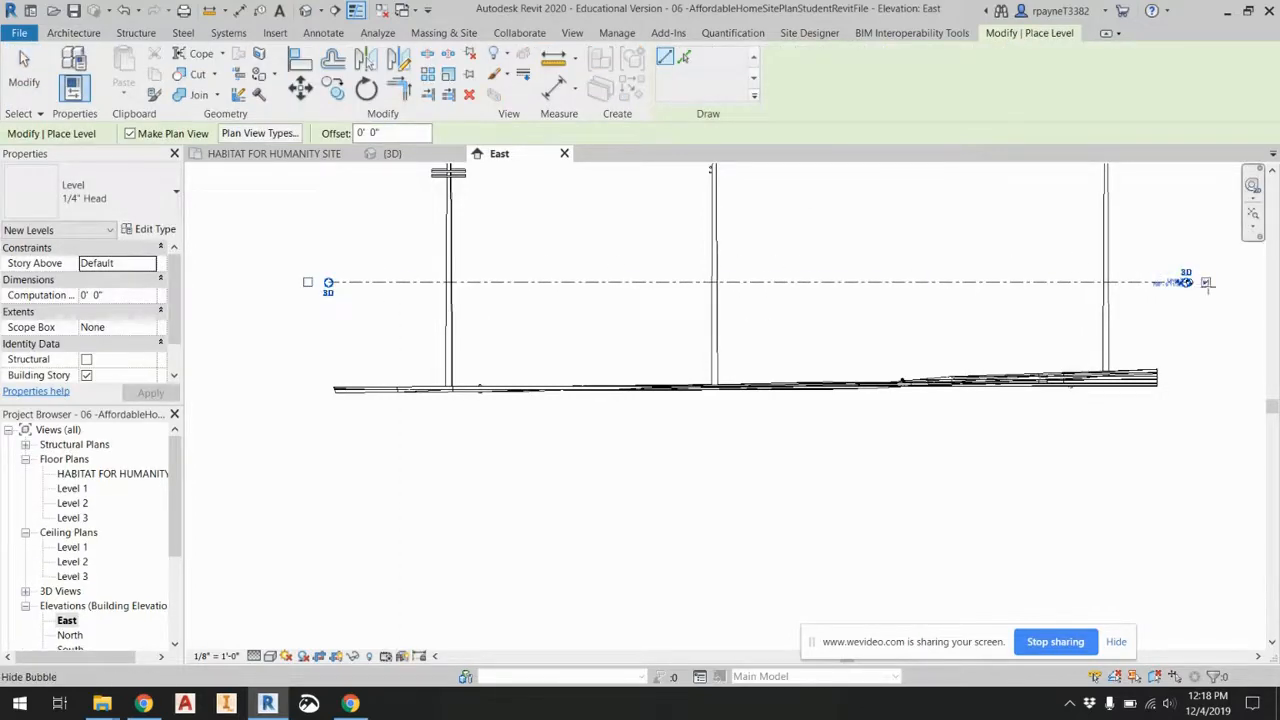
Set the new level's elevation to 770.5 feet.
scroll(1207, 283, "up", 5)
left_click(978, 288)
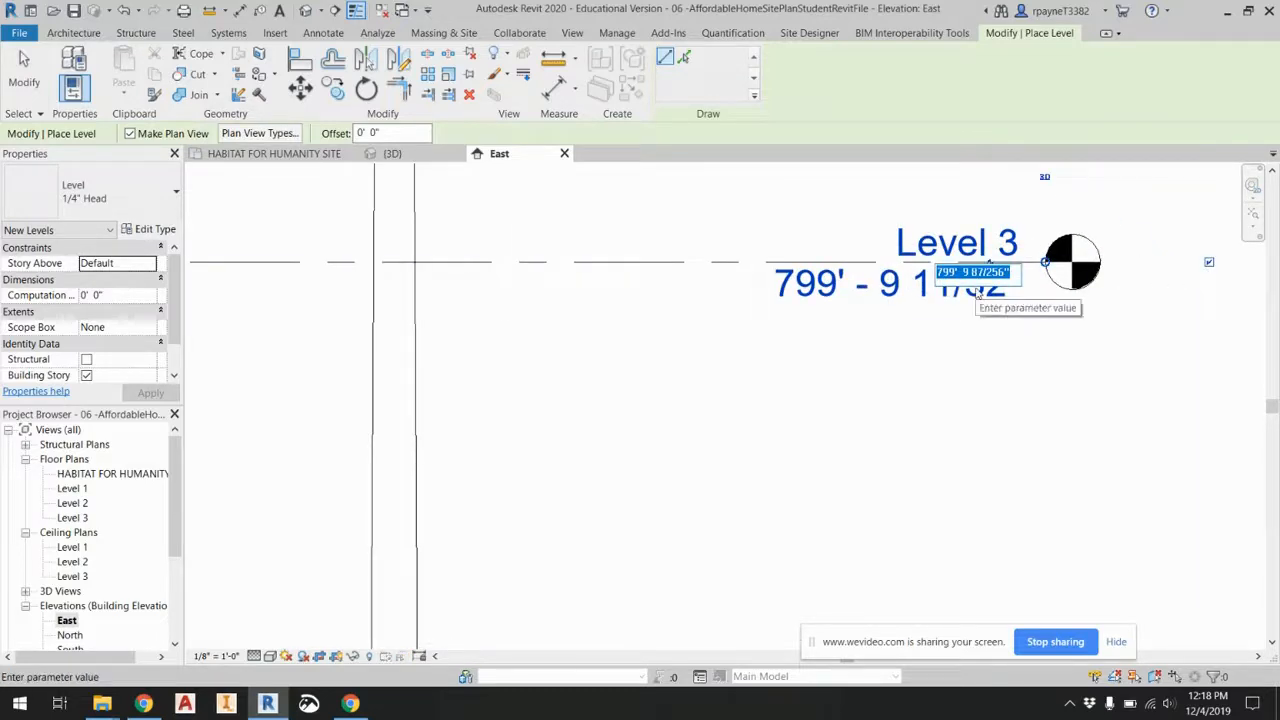
type("770.5")
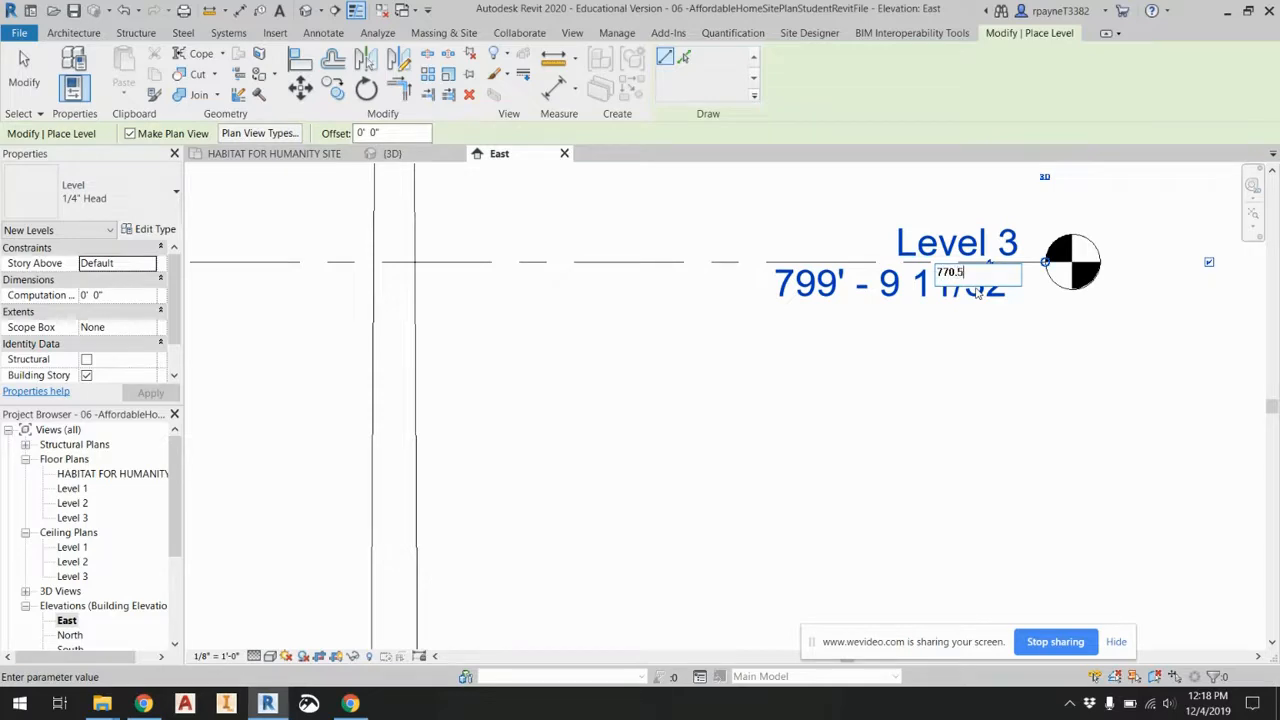
key("Return")
scroll(1000, 320, "down", 5)
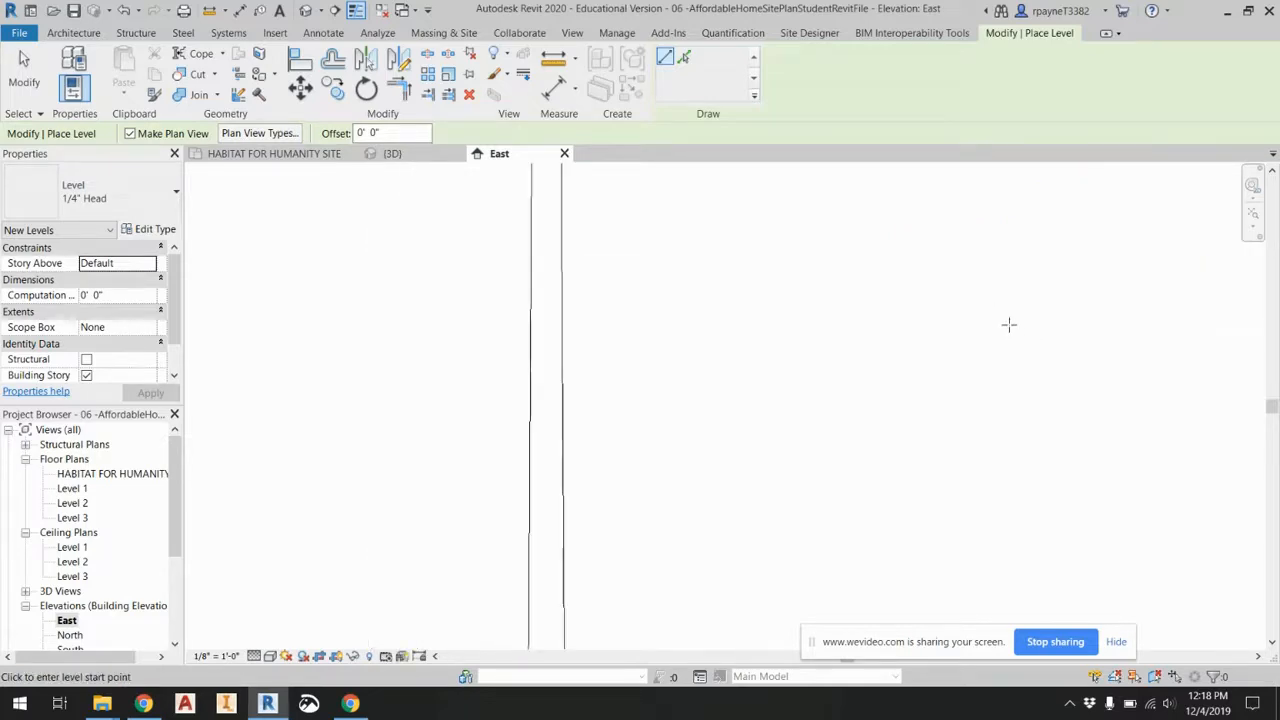
scroll(890, 540, "down", 3)
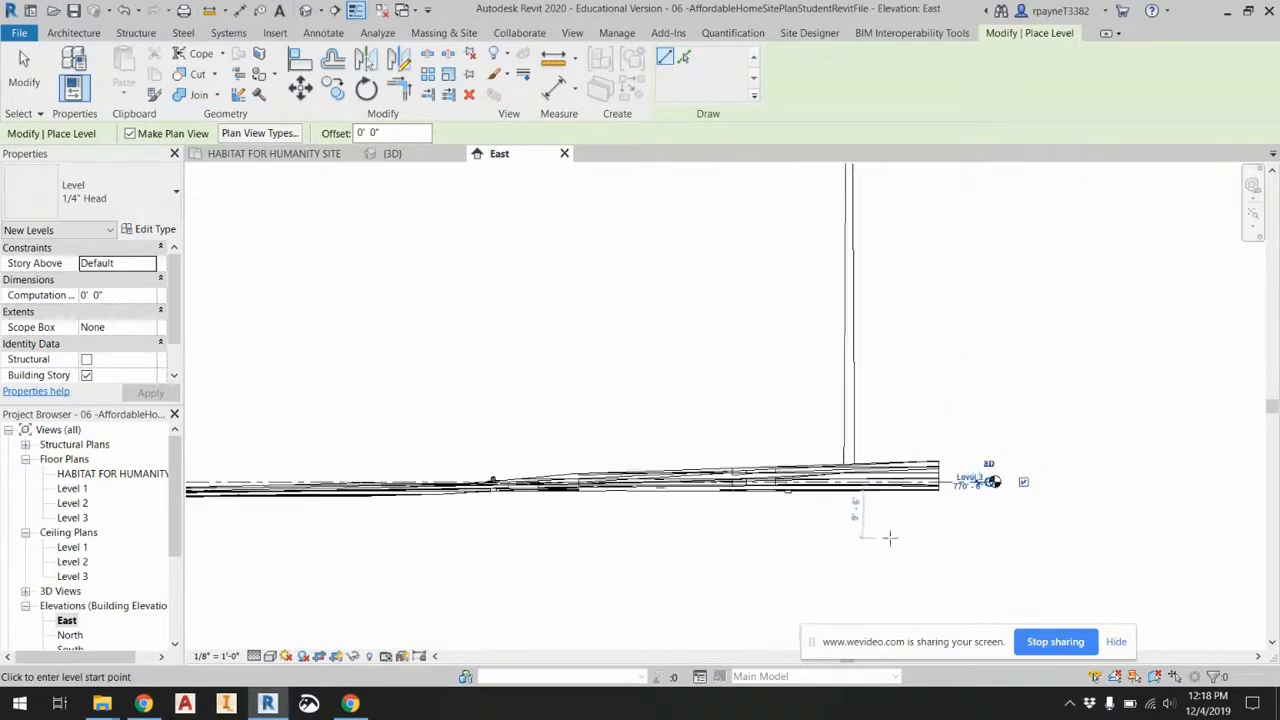
Finish placing levels and align the linked house's FIRST FLOOR line to the 770'-6" level in the East elevation.
scroll(1017, 489, "down", 2)
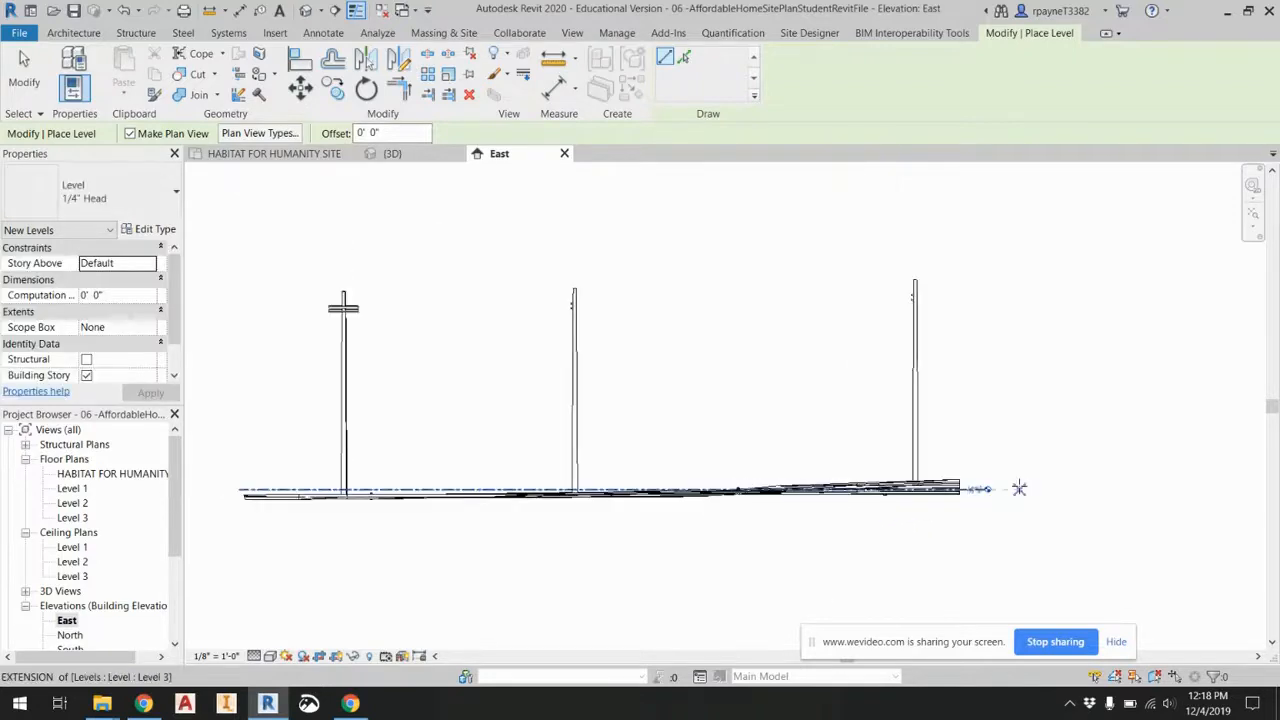
key("Escape")
key("Escape")
scroll(557, 413, "down", 4)
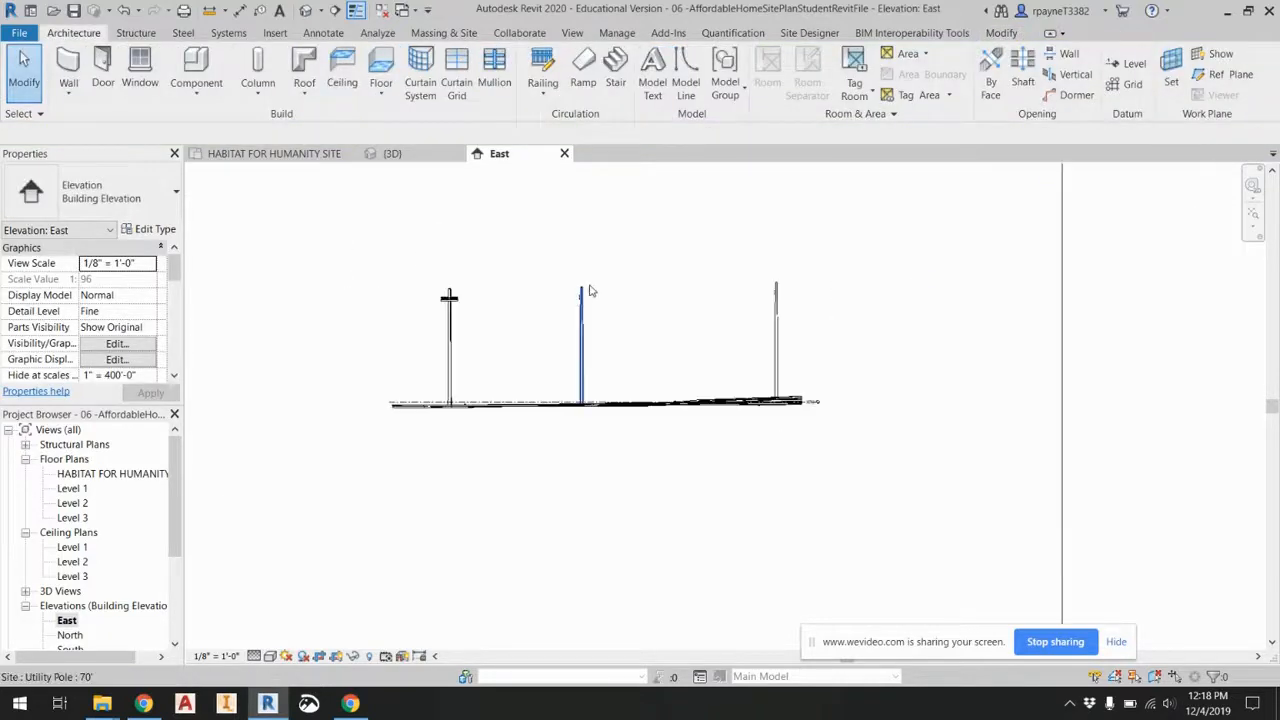
scroll(593, 404, "down", 3)
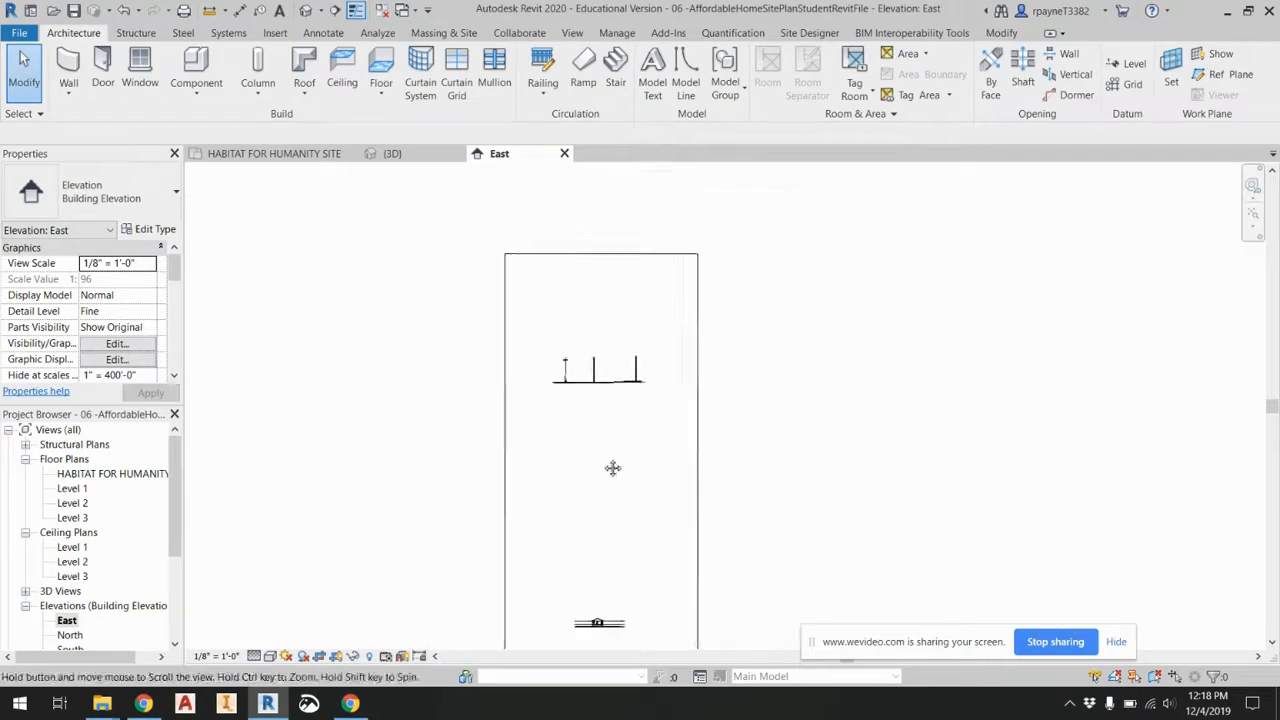
left_click(553, 495)
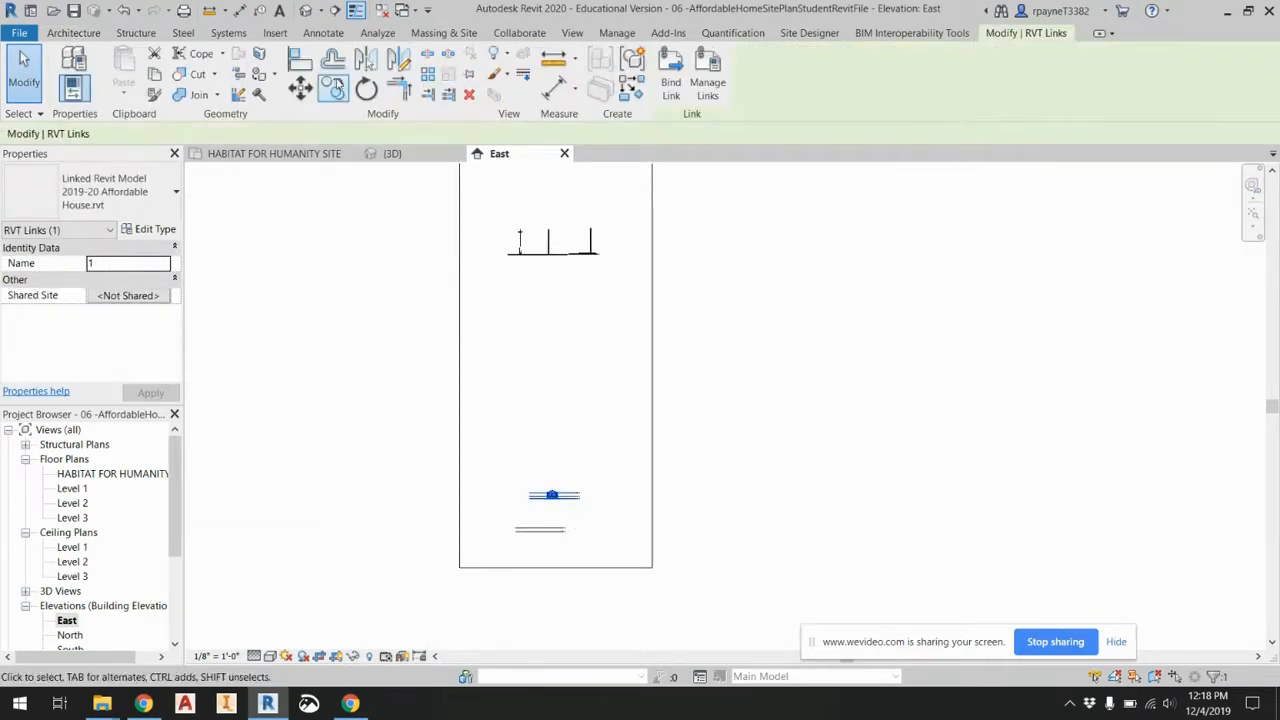
left_click(300, 62)
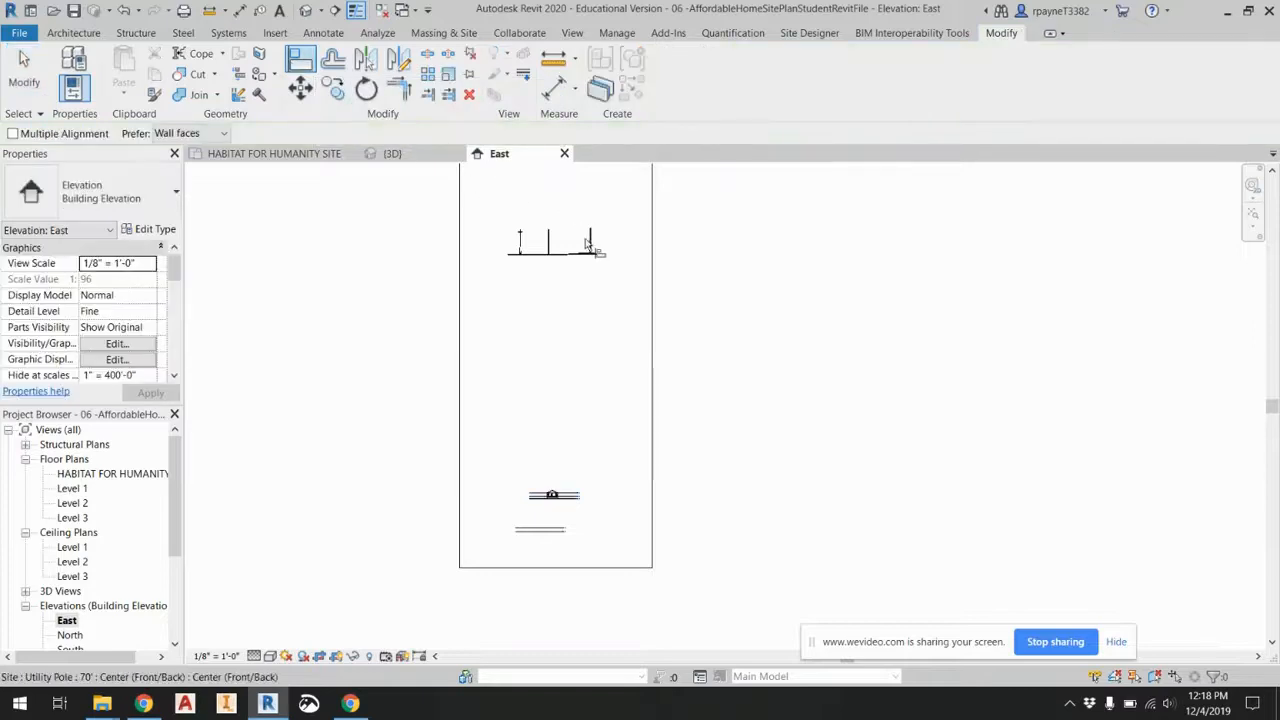
scroll(563, 249, "up", 4)
scroll(543, 326, "up", 5)
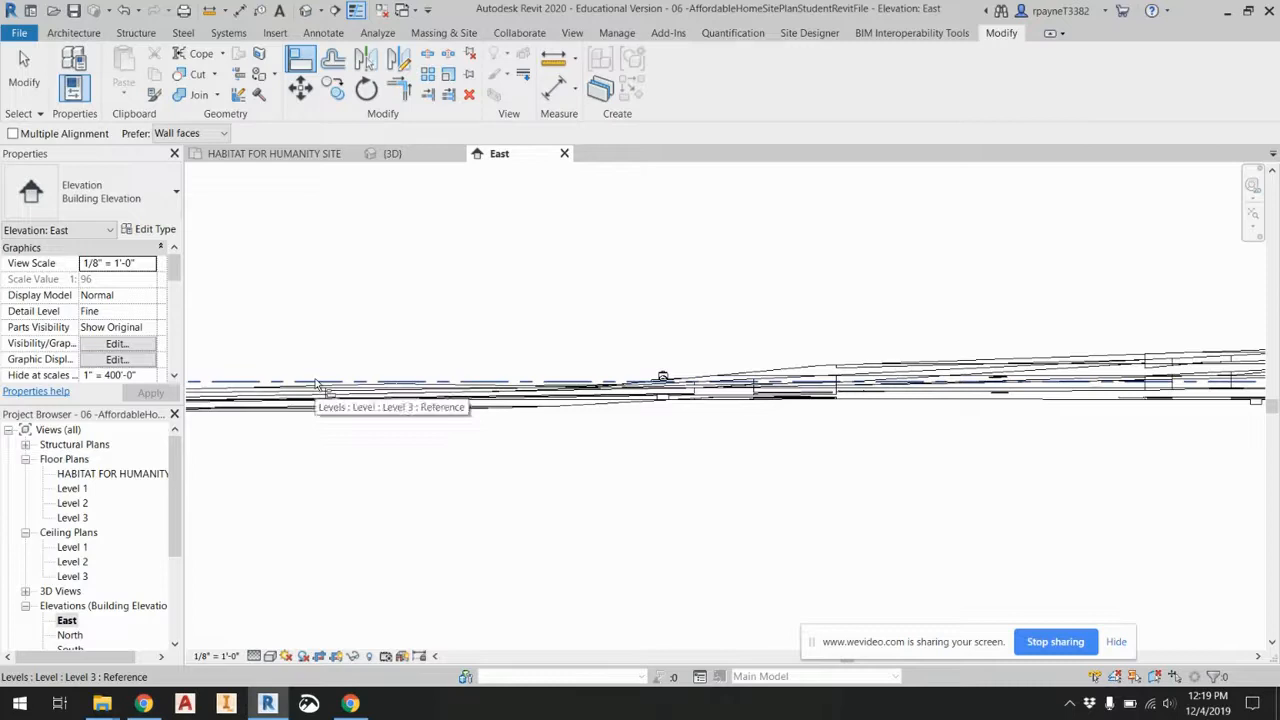
scroll(400, 278, "down", 5)
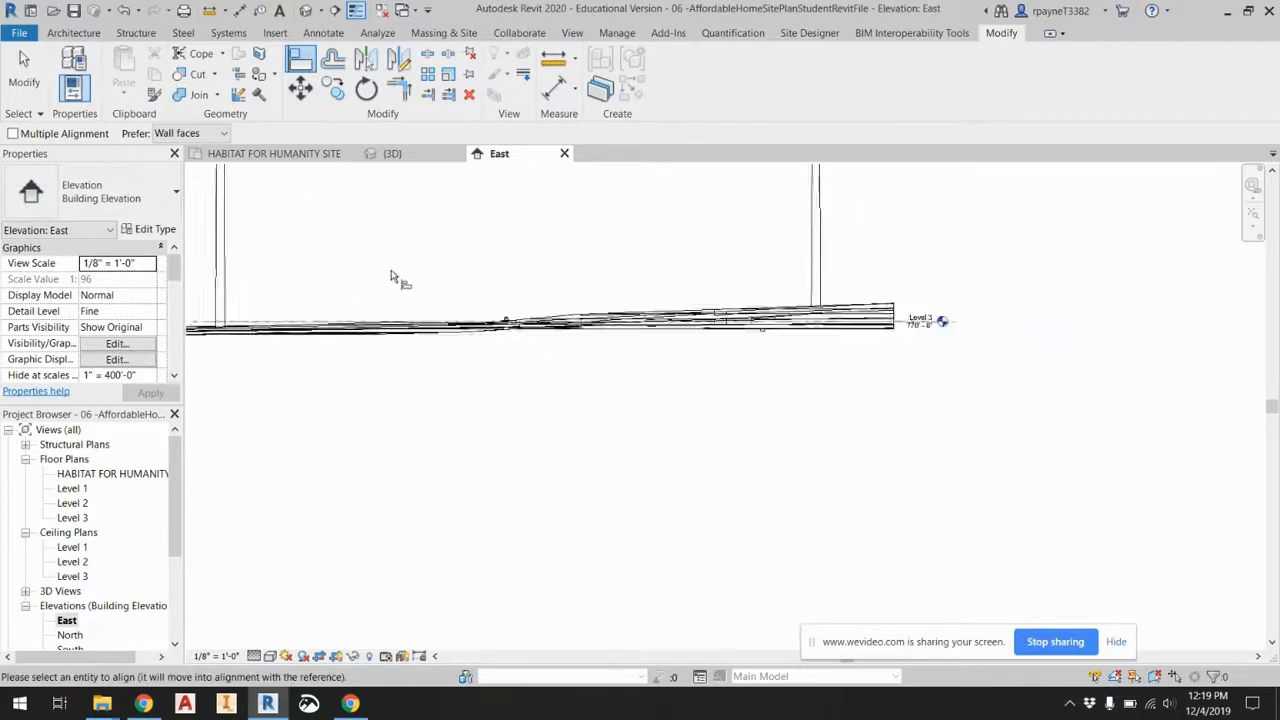
middle_click_drag(433, 349, 457, 221)
scroll(450, 262, "down", 4)
middle_click_drag(505, 565, 527, 476)
scroll(457, 528, "up", 4)
scroll(448, 545, "up", 8)
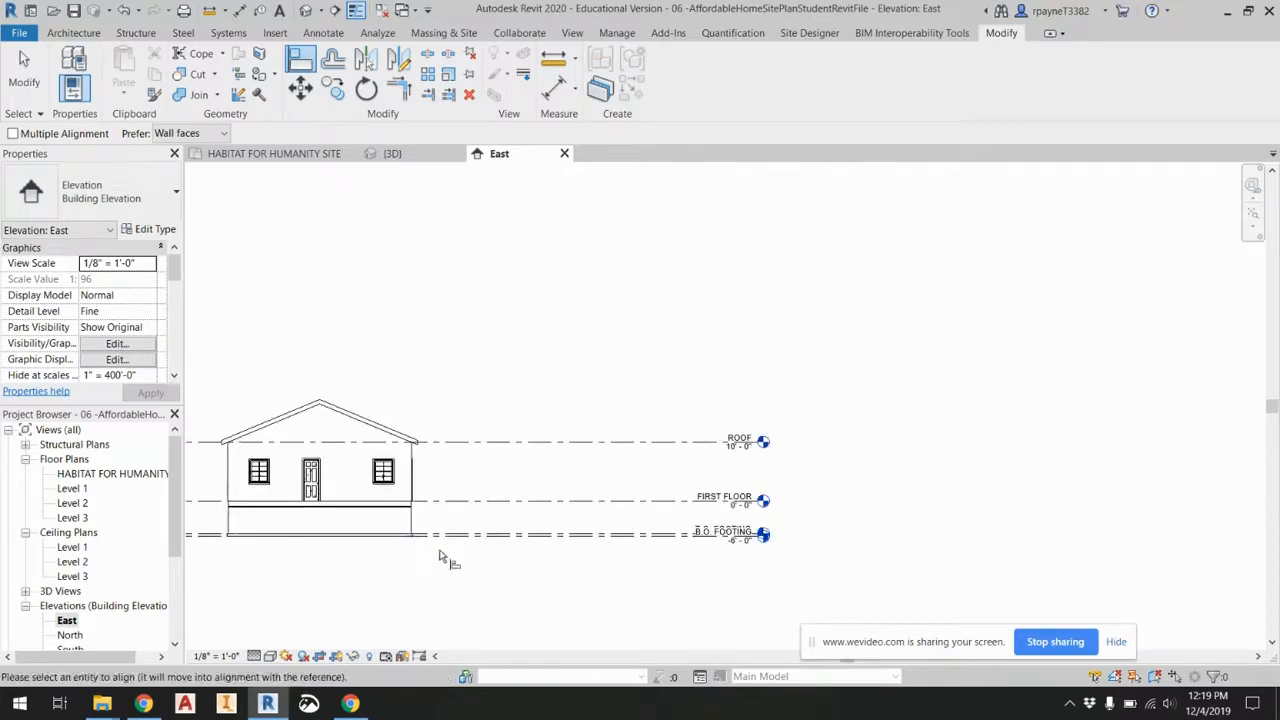
left_click(444, 491)
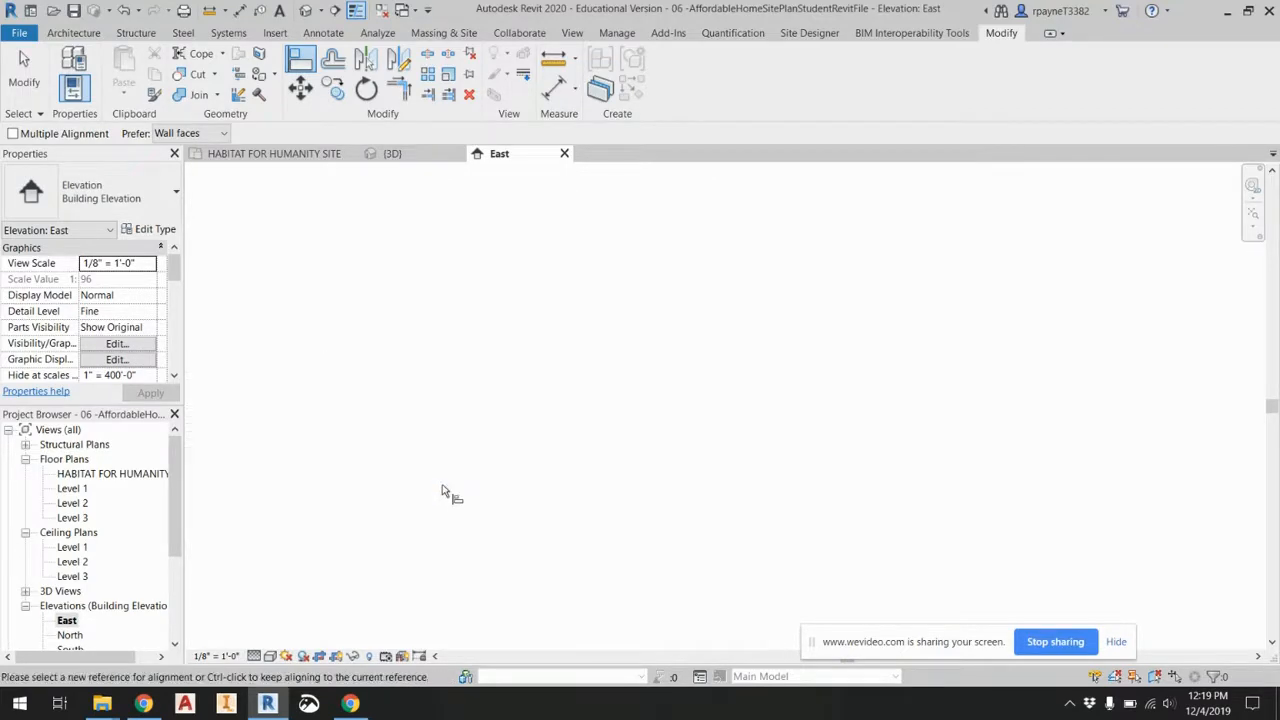
Examine how the aligned house sits against the terrain in the East elevation and try shifting it sideways.
scroll(444, 498, "down", 5)
middle_click_drag(449, 280, 556, 568)
middle_click_drag(517, 290, 539, 545)
scroll(535, 535, "down", 1)
scroll(560, 380, "up", 6)
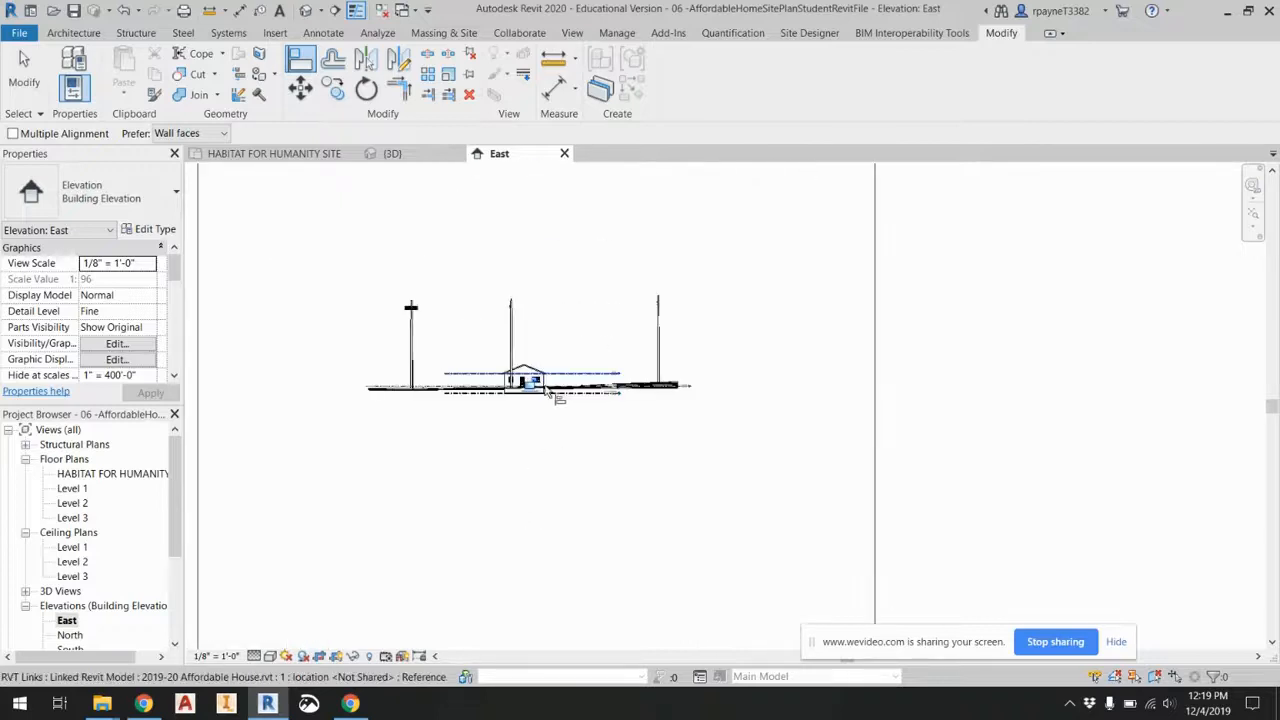
scroll(525, 390, "up", 8)
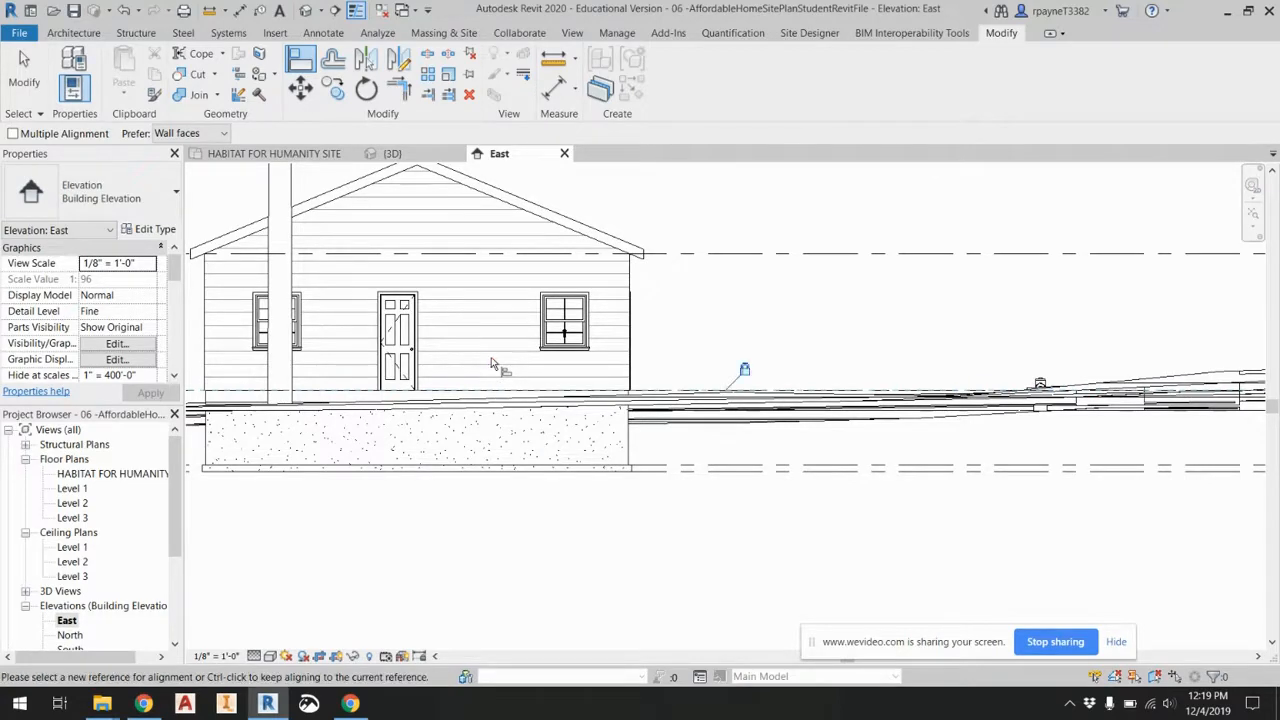
scroll(765, 528, "down", 3)
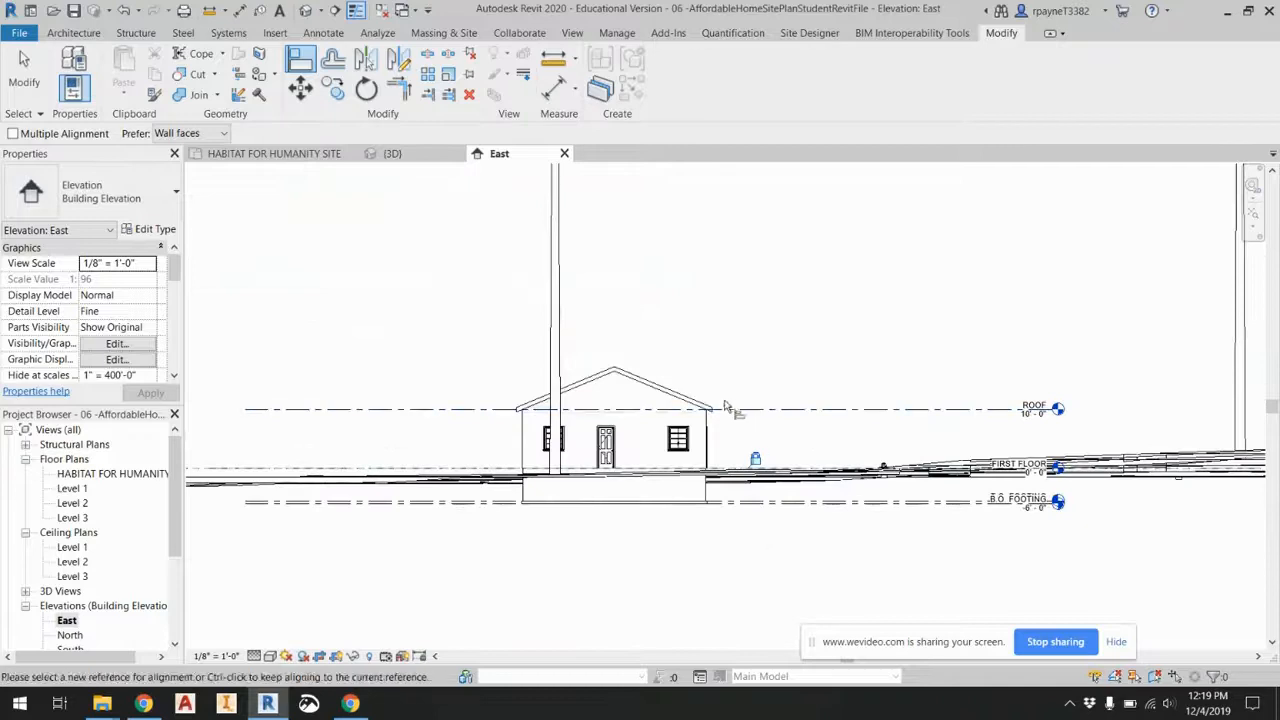
key("Escape")
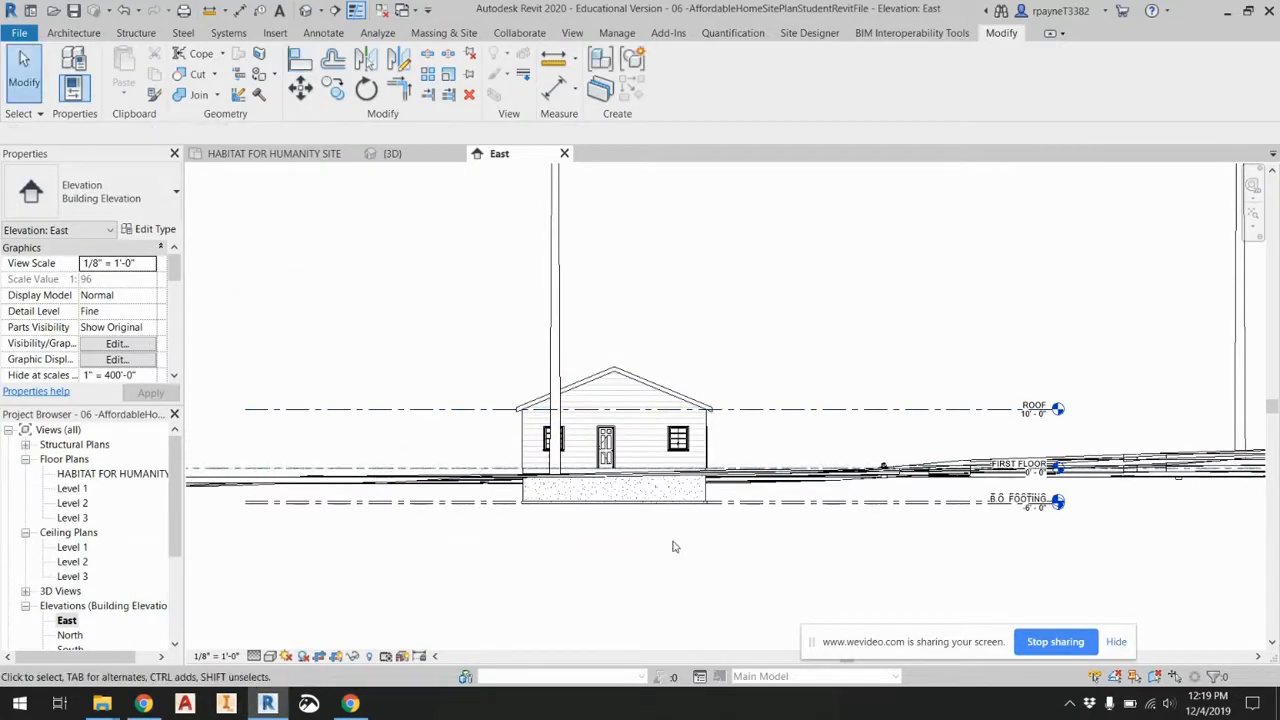
left_click_drag(664, 434, 581, 361)
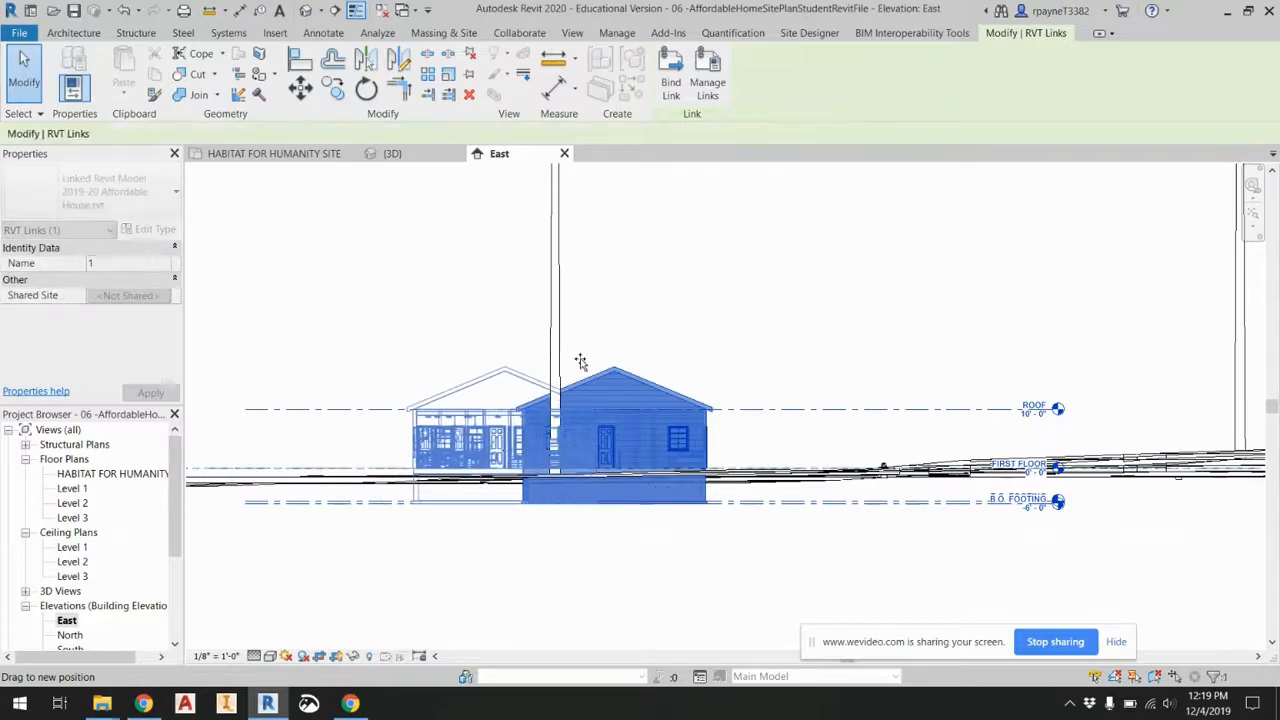
key("Escape")
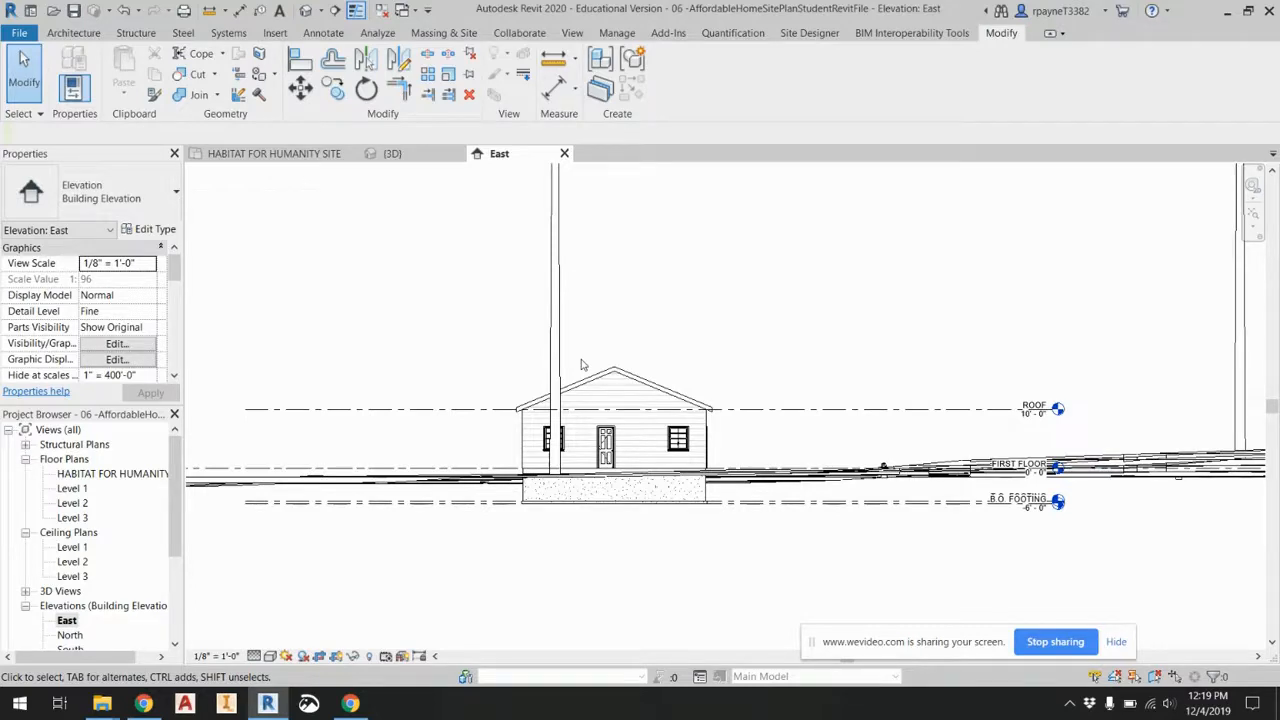
Open the default 3D view and examine the linked house's placement on the site from several sides.
left_click(306, 12)
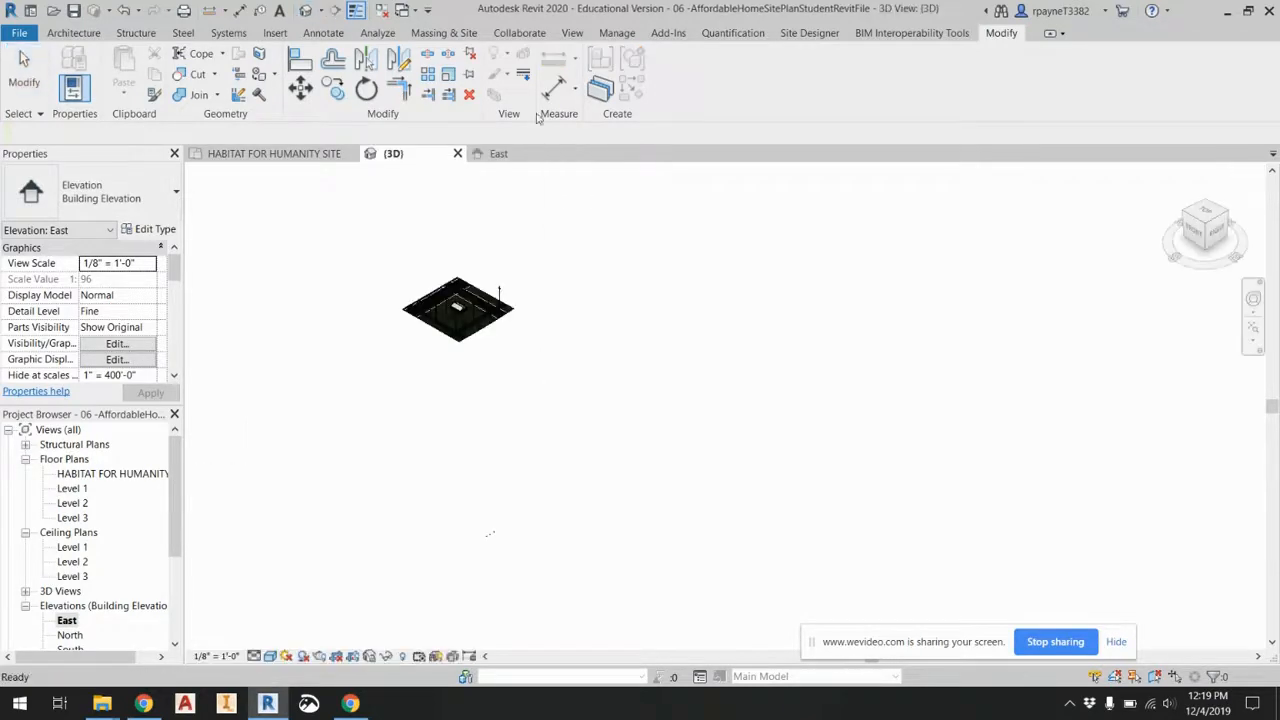
scroll(469, 318, "up", 7)
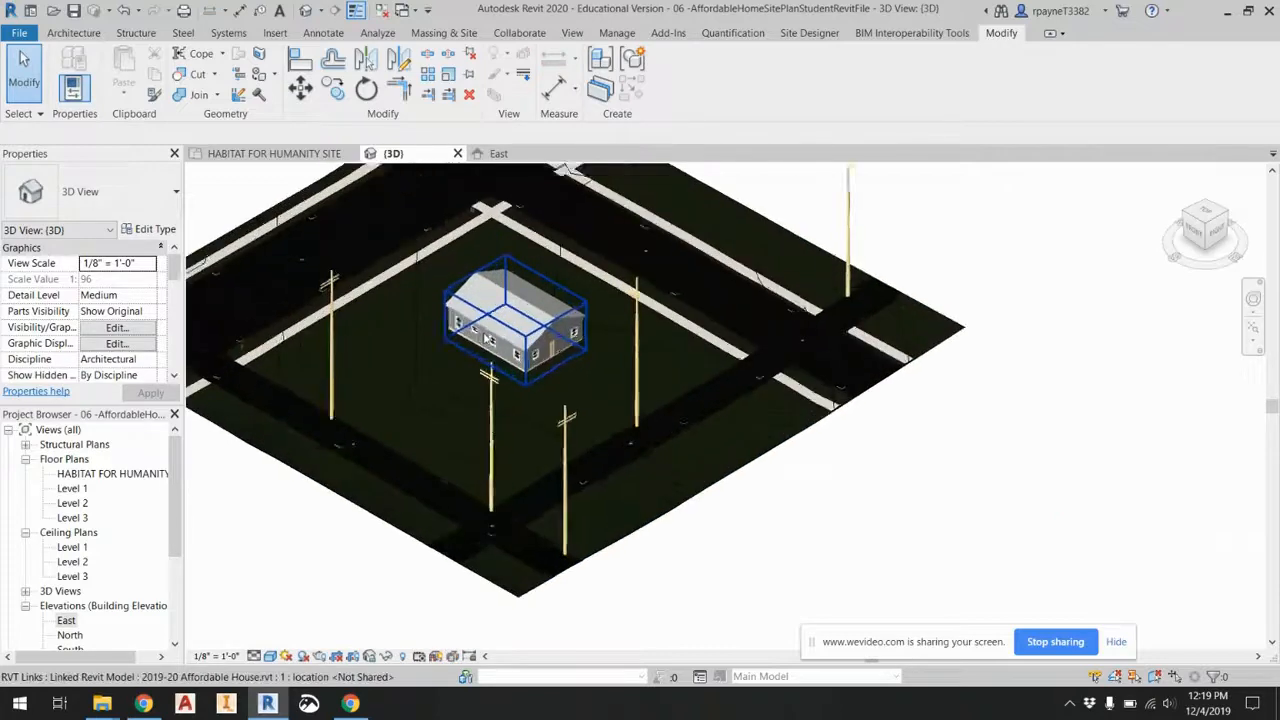
scroll(469, 318, "down", 3)
middle_click_drag(606, 291, 696, 410)
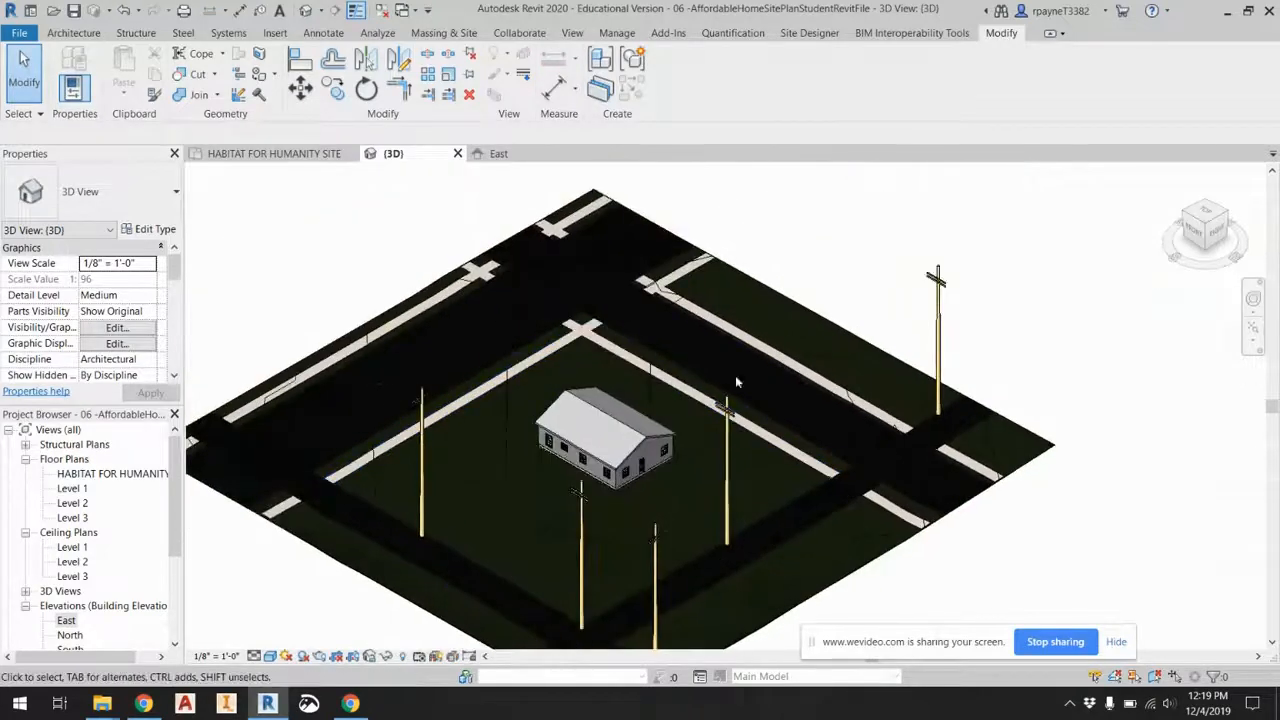
middle_click_drag(793, 502, 662, 463, "shift")
scroll(662, 463, "up", 3)
middle_click_drag(828, 480, 615, 503, "shift")
middle_click_drag(685, 541, 631, 494)
scroll(740, 511, "up", 3)
scroll(736, 511, "down", 3)
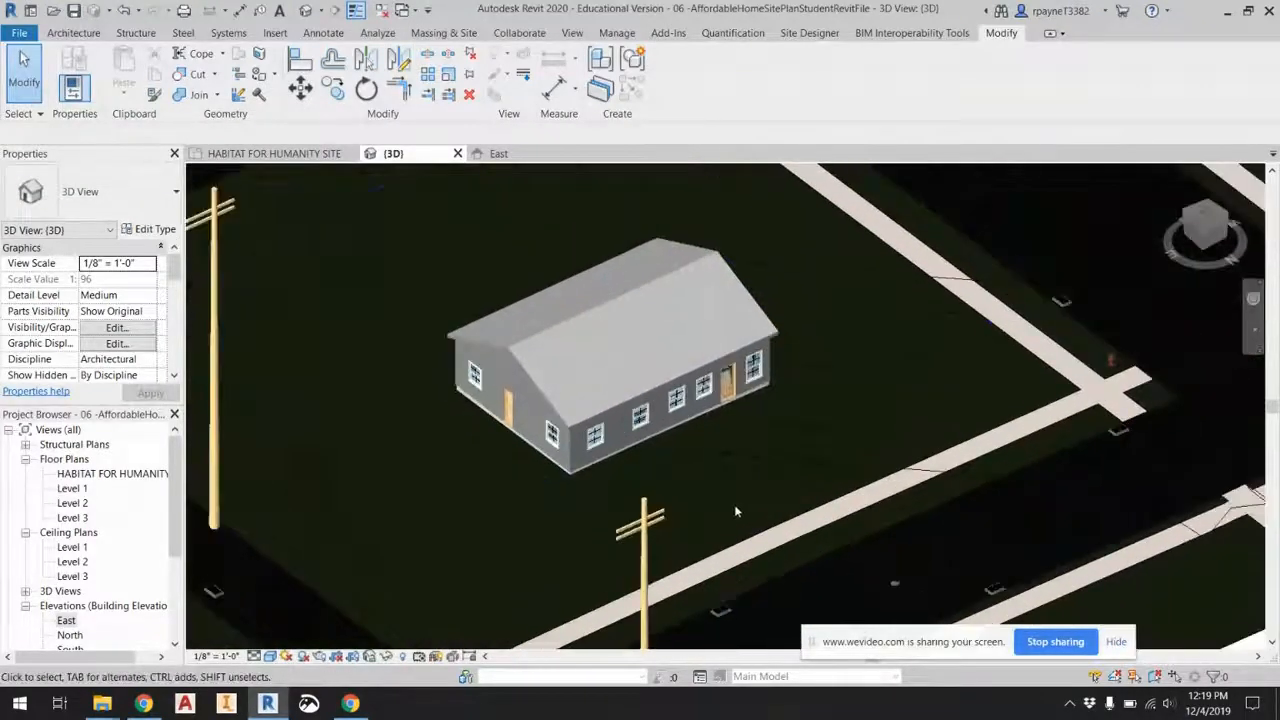
Examine the exposed foundation at the house corner where it meets the terrain in the 3D view.
scroll(612, 500, "up", 2)
scroll(643, 540, "up", 5)
middle_click_drag(586, 477, 590, 413, "shift")
middle_click_drag(590, 413, 680, 580)
middle_click_drag(636, 305, 723, 574)
middle_click_drag(684, 365, 717, 515)
scroll(745, 380, "up", 2)
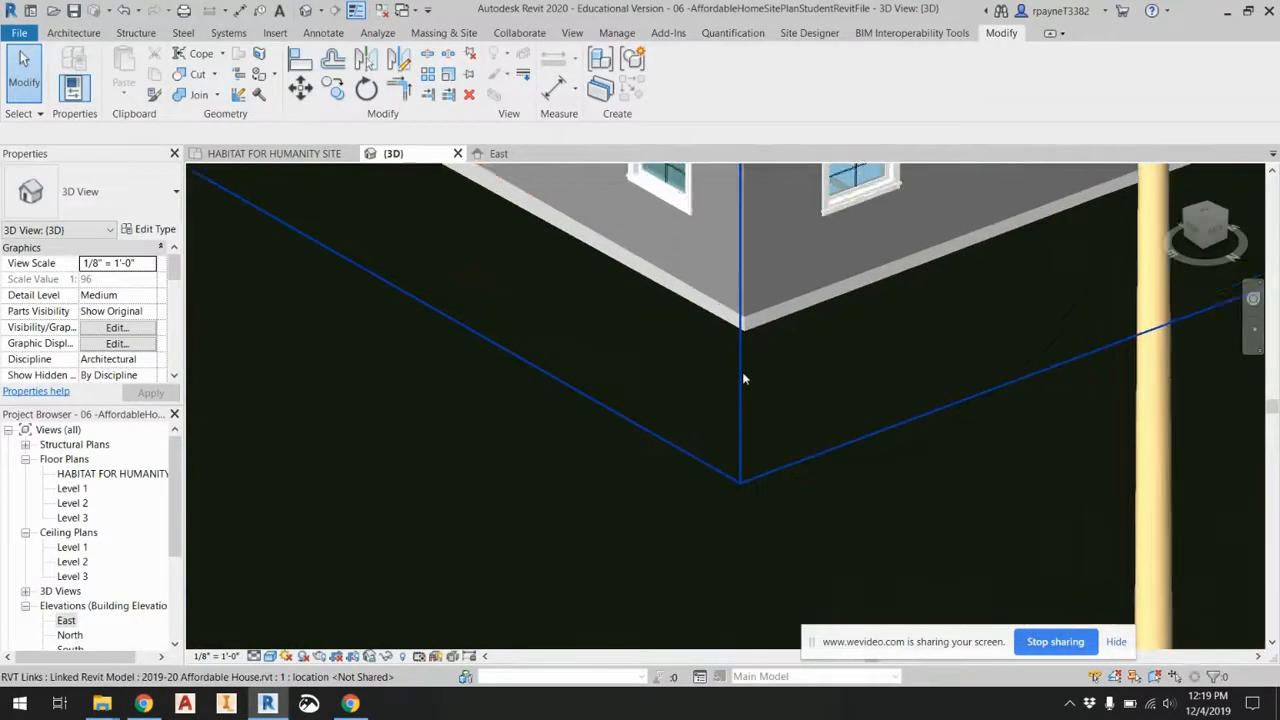
scroll(760, 345, "up", 3)
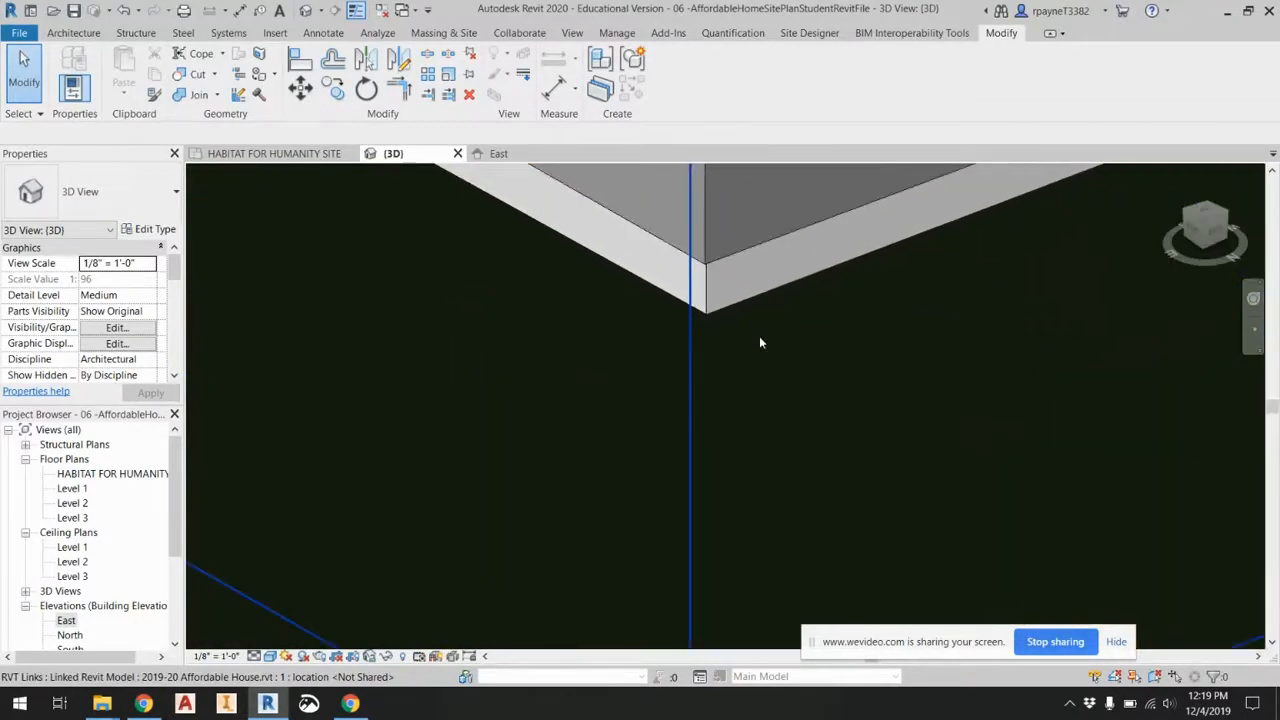
scroll(704, 306, "up", 2)
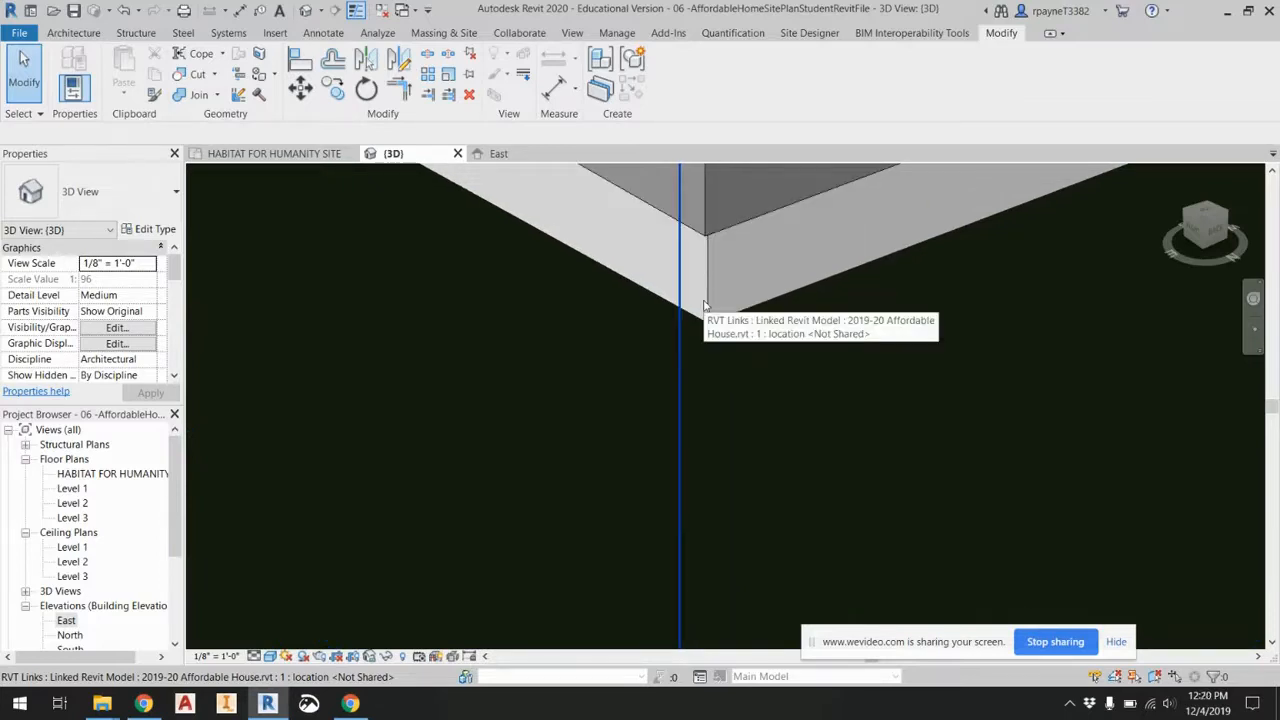
scroll(704, 306, "down", 5)
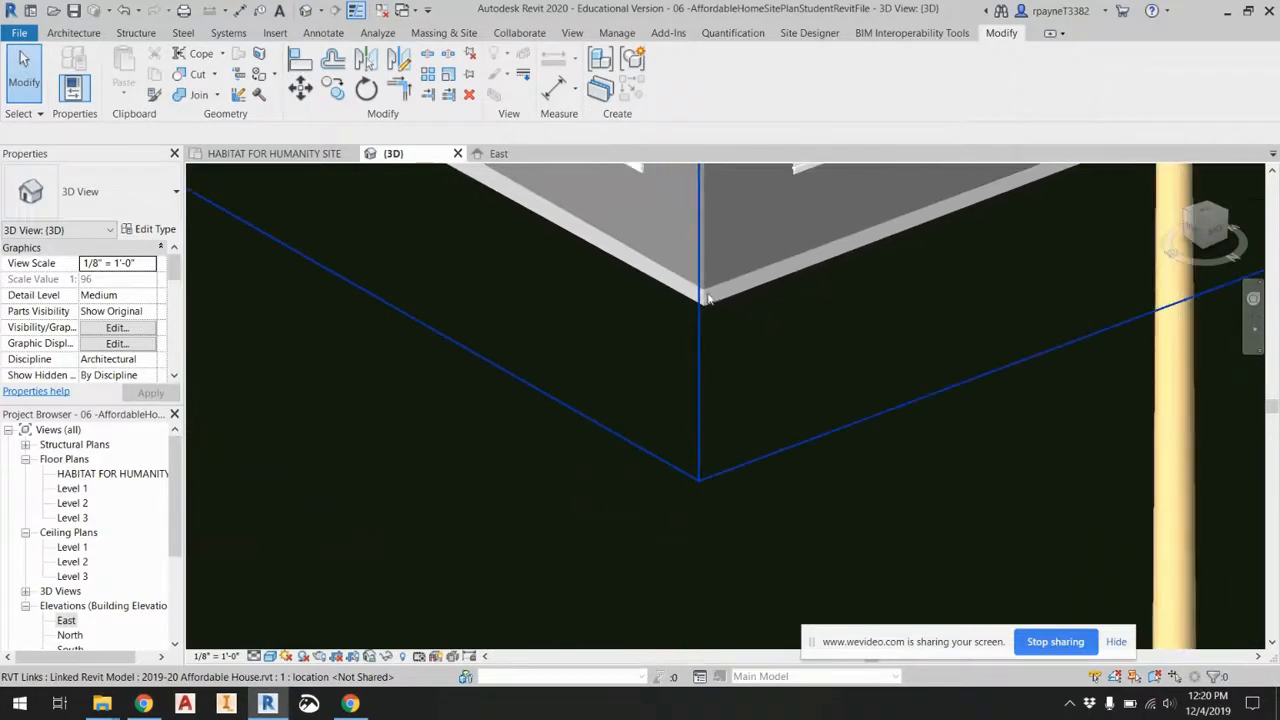
scroll(597, 406, "down", 4)
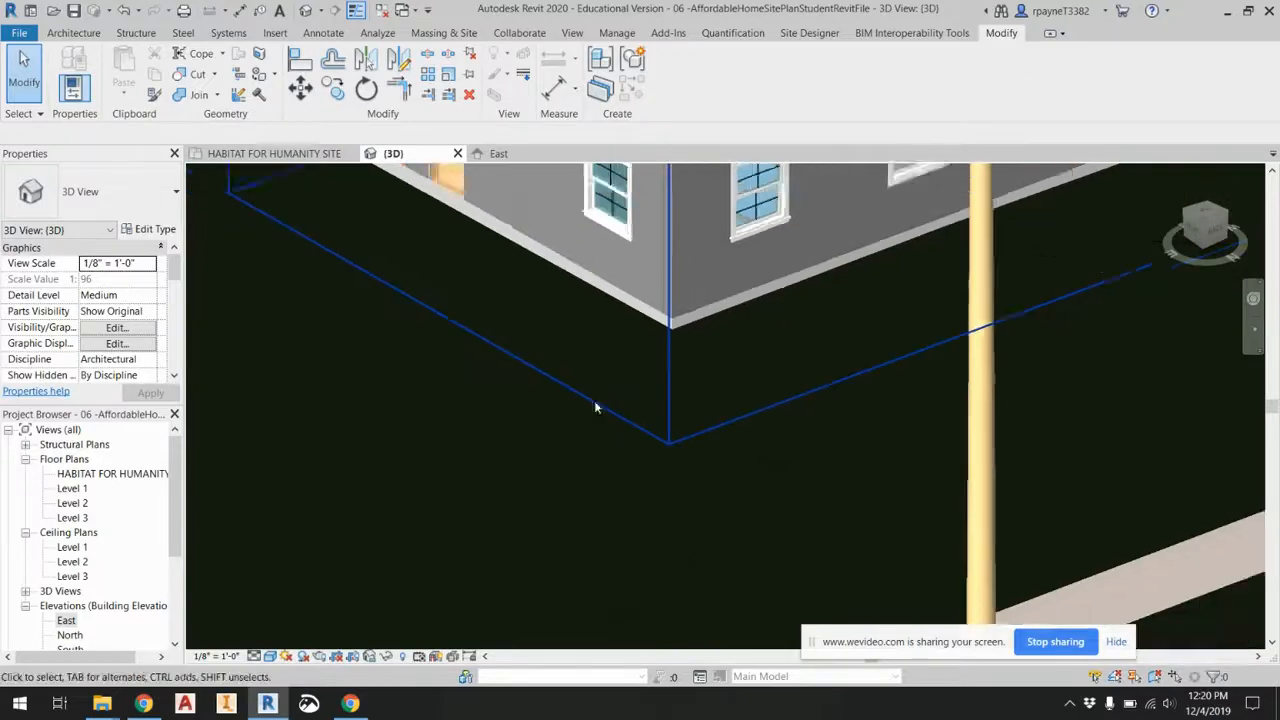
scroll(605, 385, "down", 3)
scroll(643, 380, "up", 4)
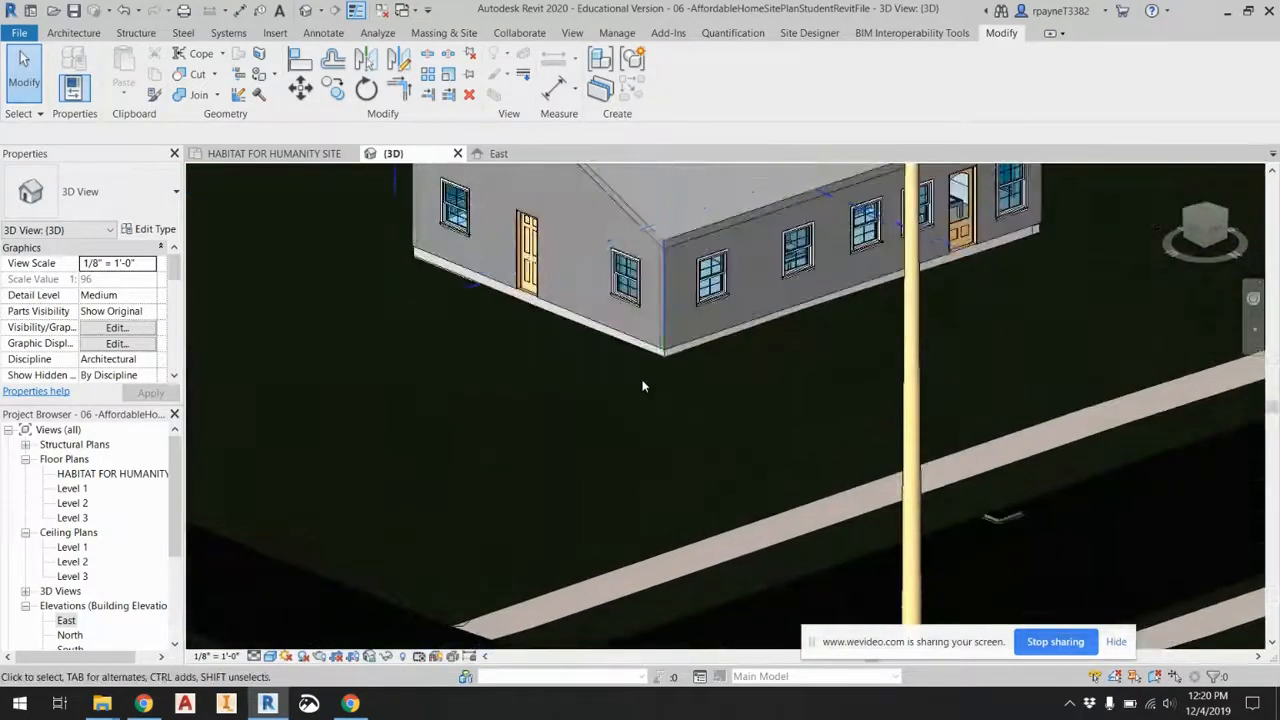
scroll(643, 386, "down", 3)
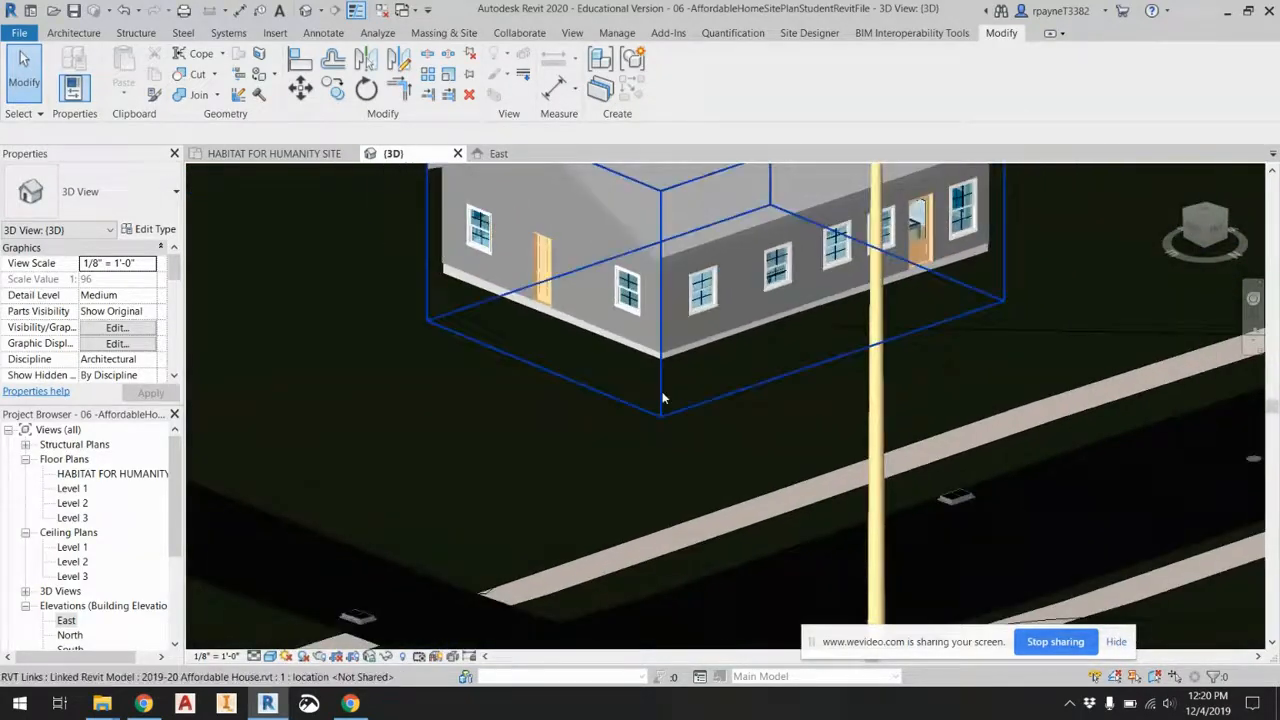
Draw a vertical building section line across the house's upper exterior wall in the HABITAT FOR HUMANITY SITE plan.
double_click(113, 474)
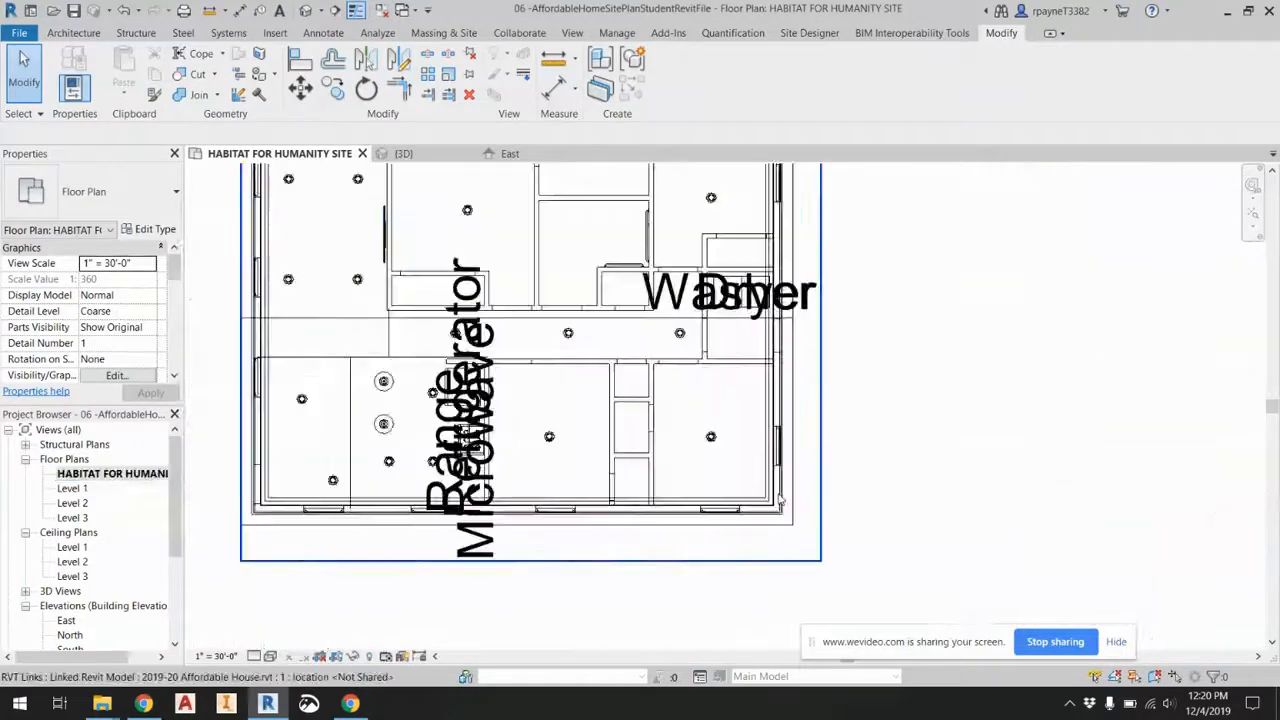
scroll(779, 495, "up", 1)
left_click(75, 33)
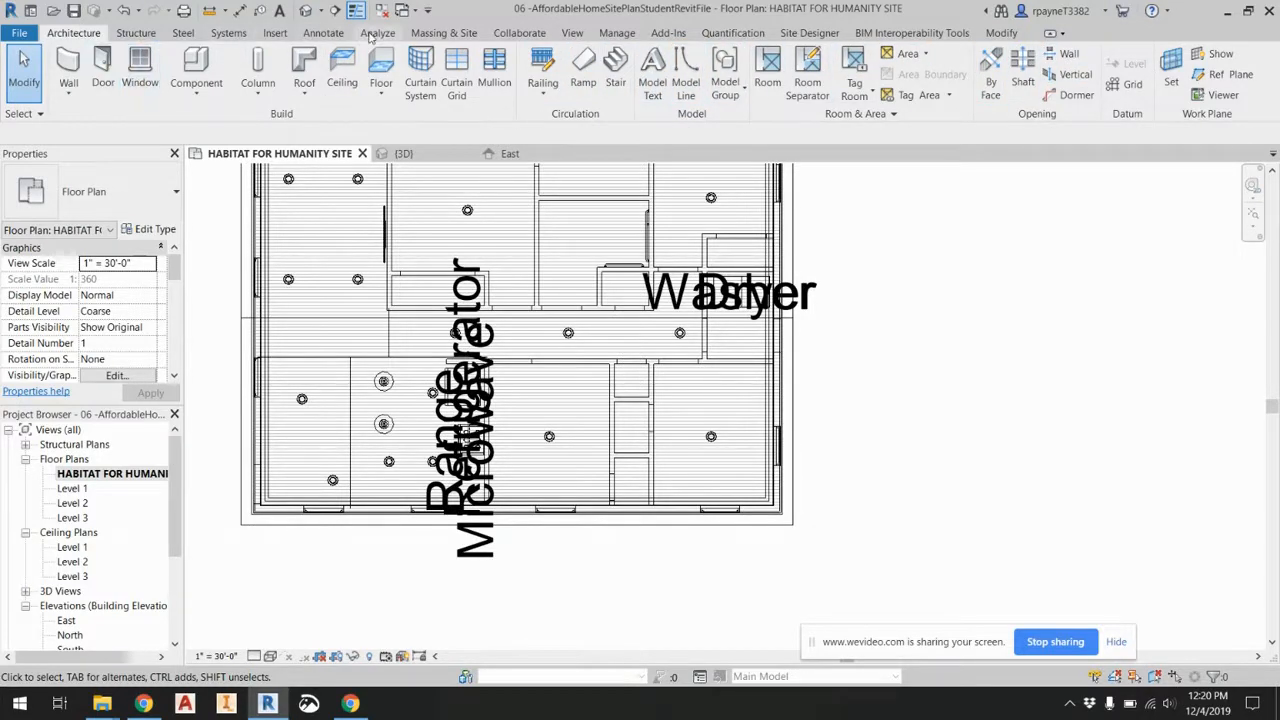
left_click(337, 36)
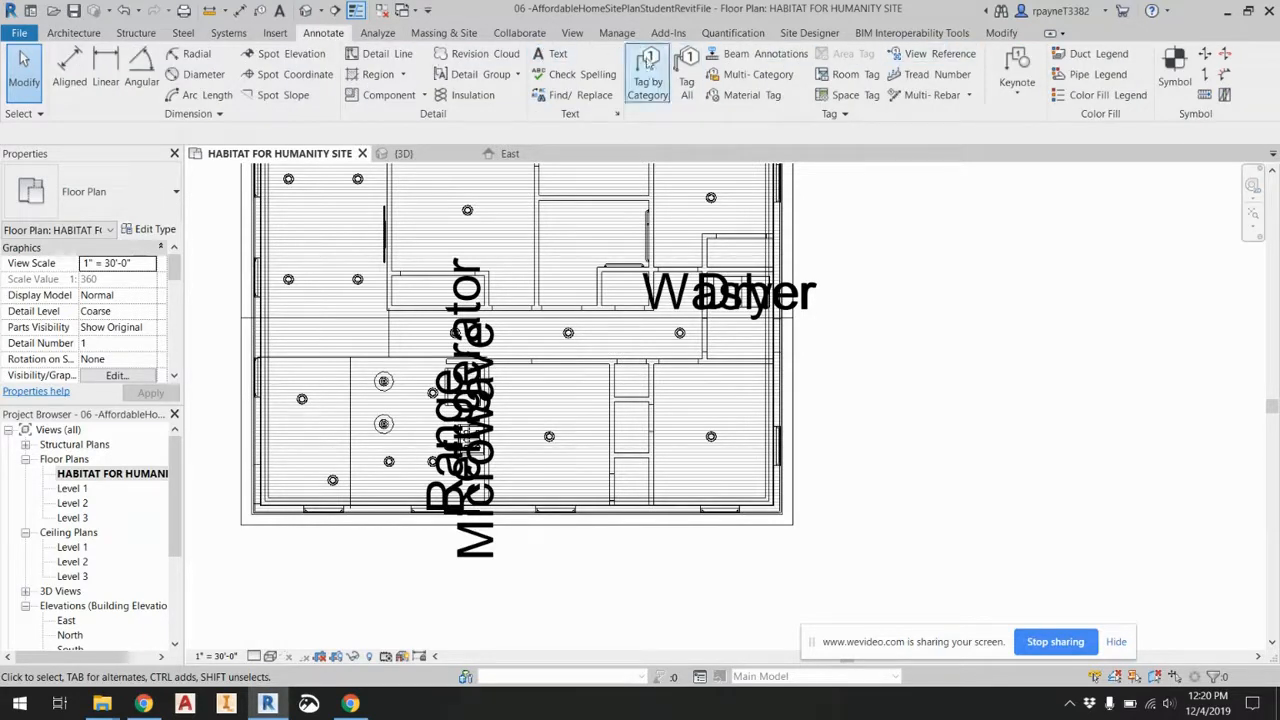
left_click(276, 35)
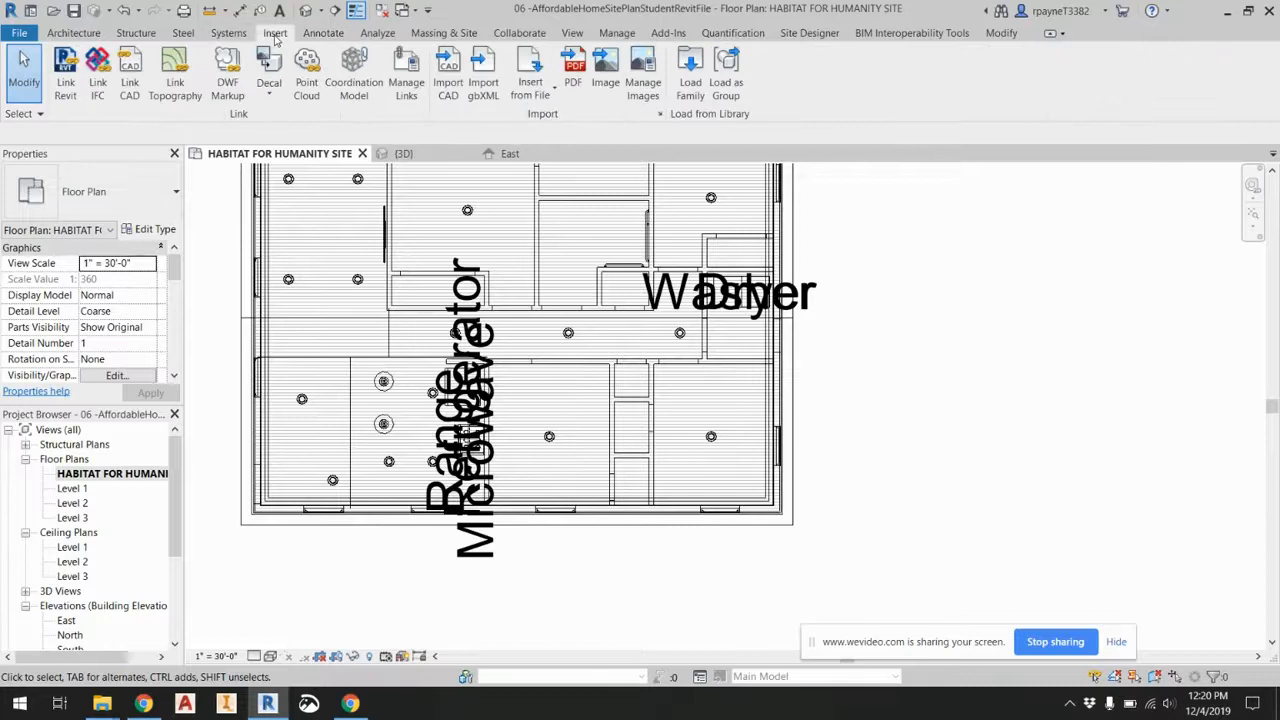
left_click(378, 34)
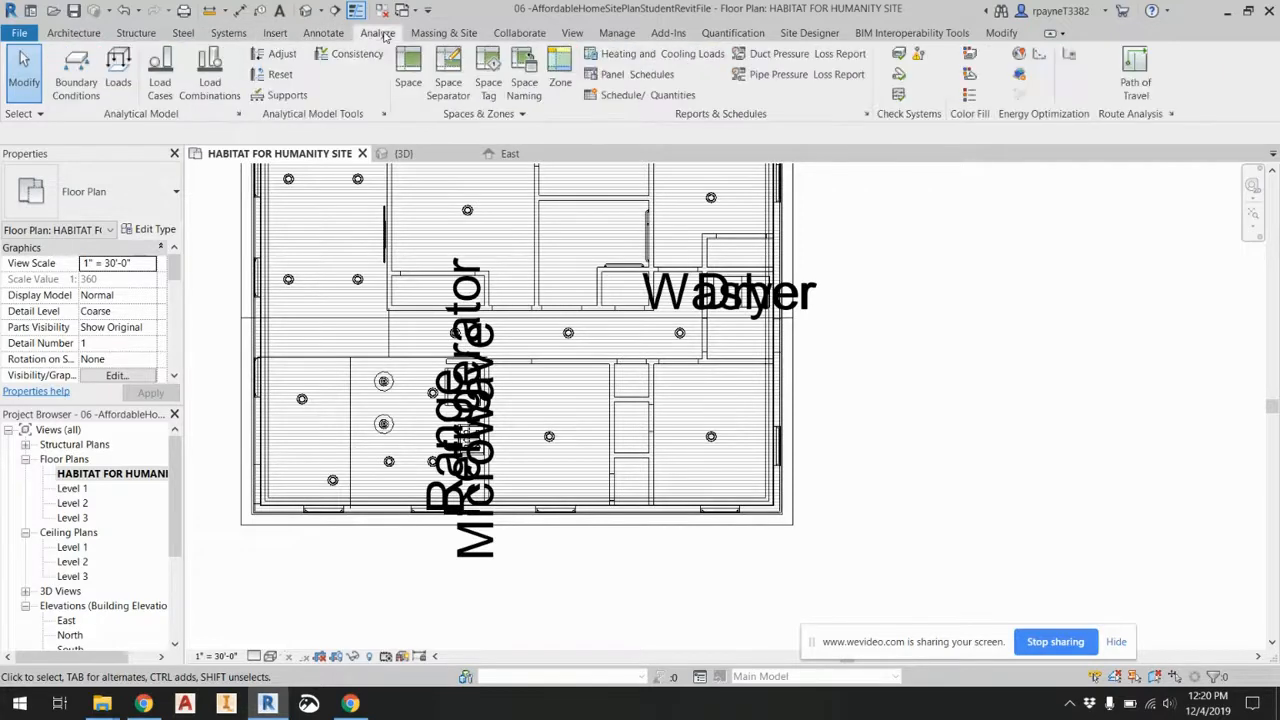
left_click(576, 35)
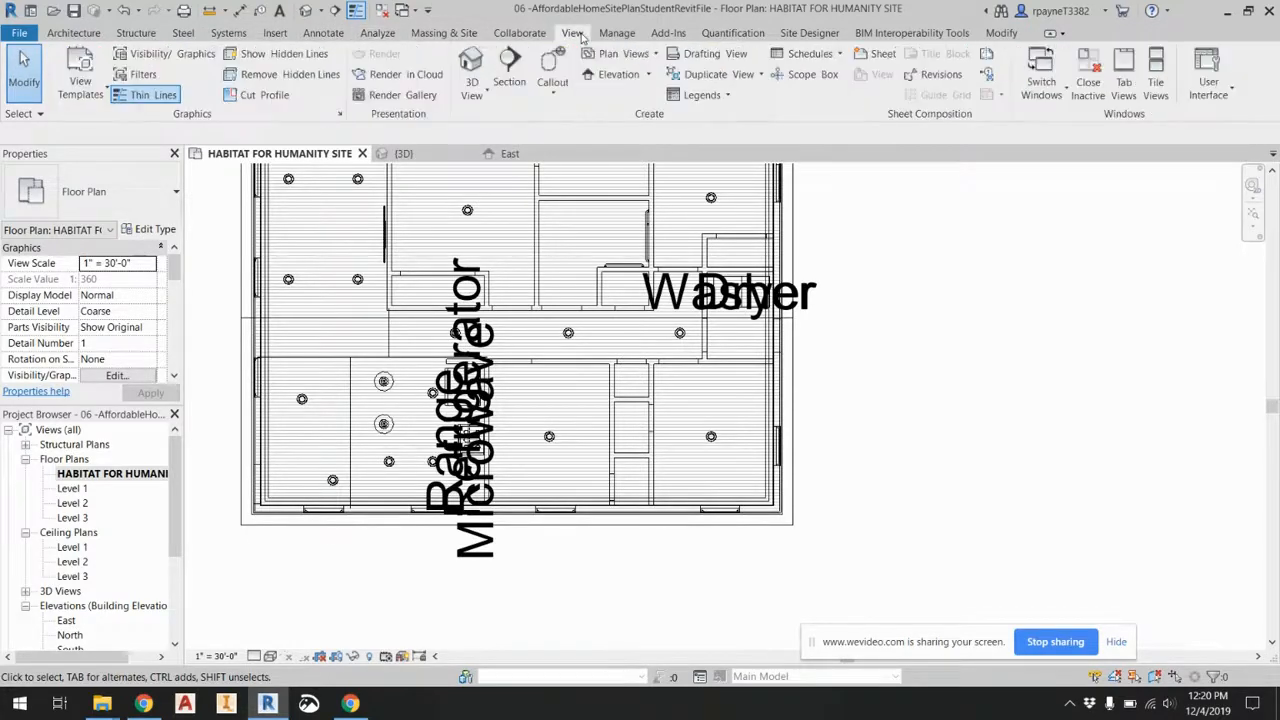
left_click(508, 62)
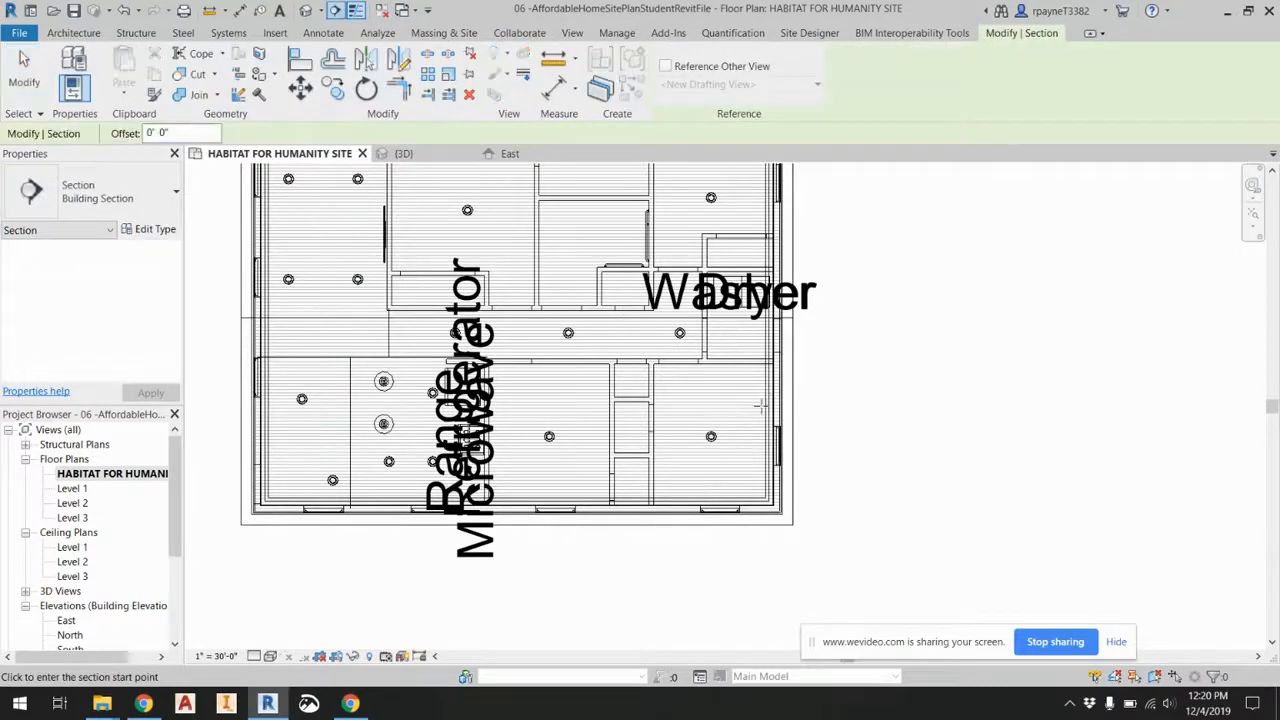
scroll(757, 403, "down", 2)
middle_click_drag(681, 233, 677, 373)
scroll(672, 301, "up", 1)
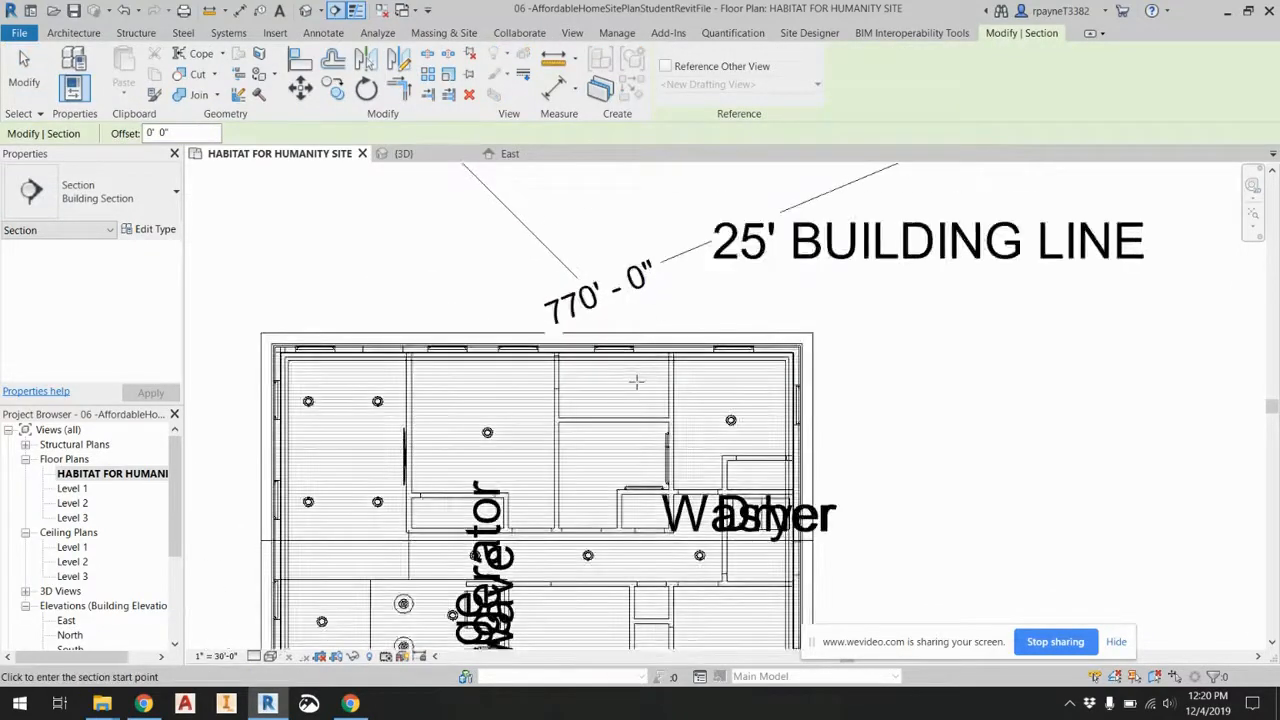
left_click(637, 380)
left_click(637, 299)
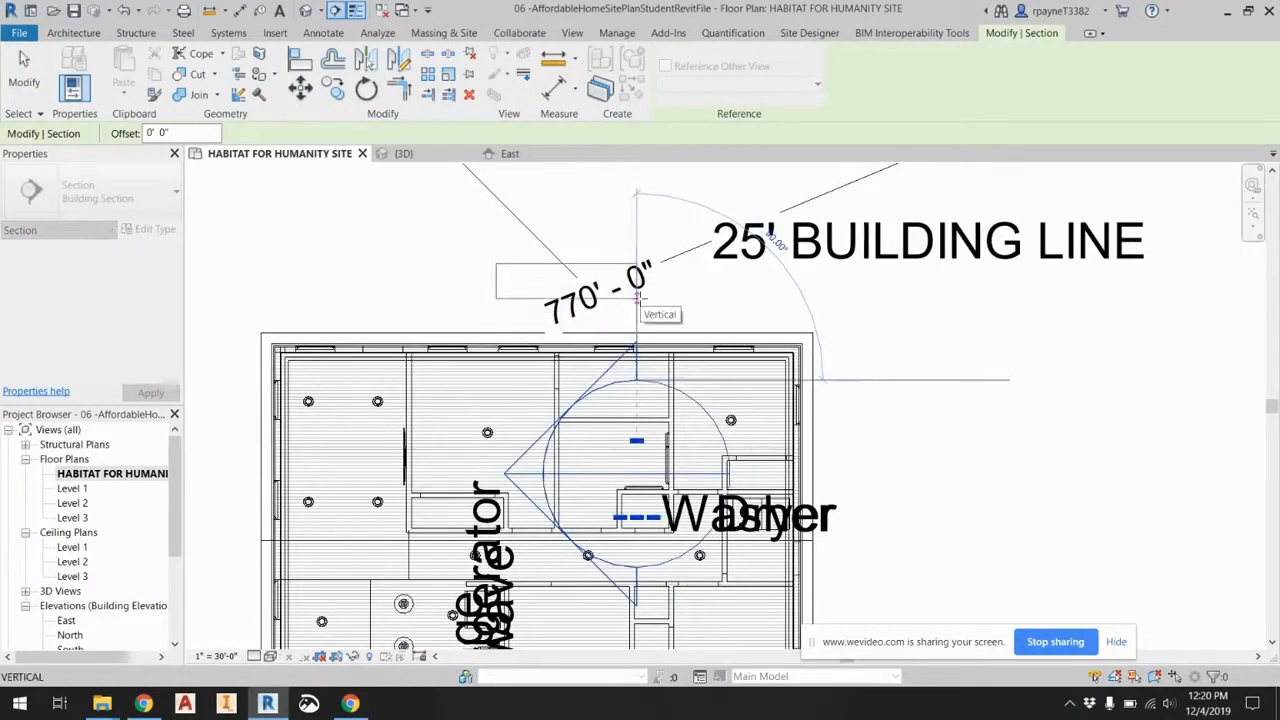
key("Escape")
Open the Section 1 view and examine the levels and the cut terrain around the house.
scroll(60, 520, "down", 3)
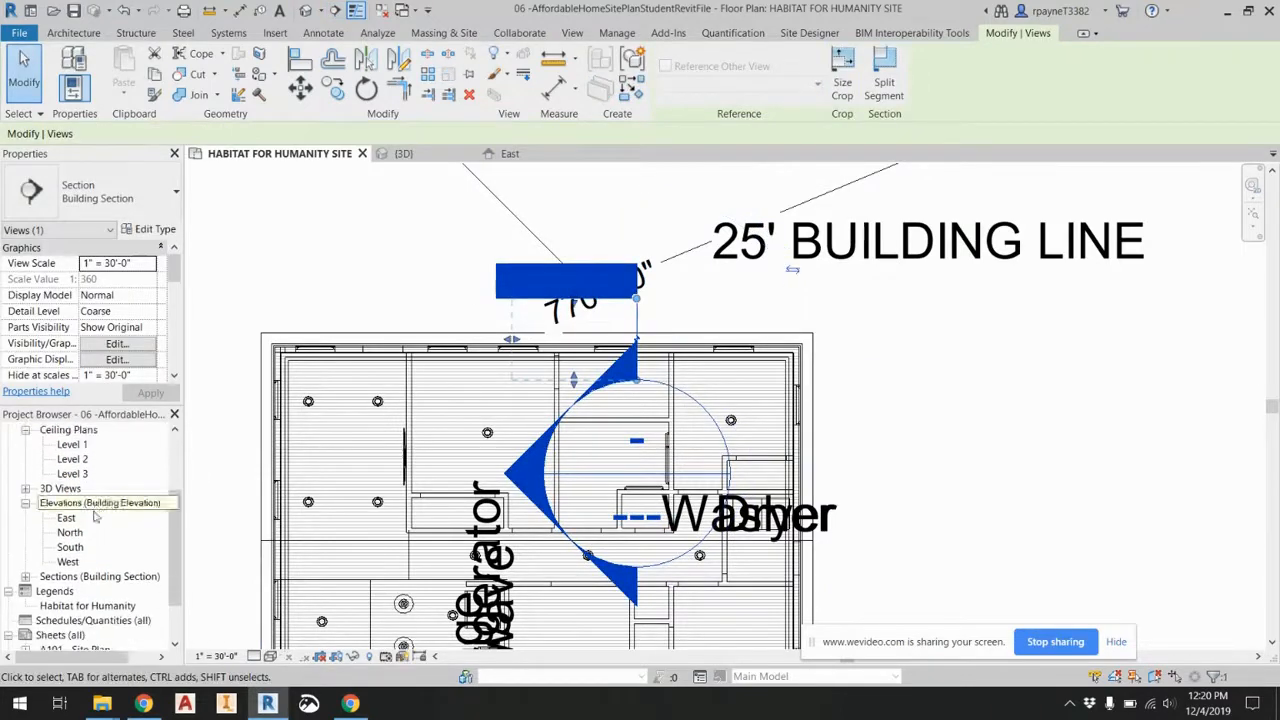
left_click(25, 577)
double_click(77, 591)
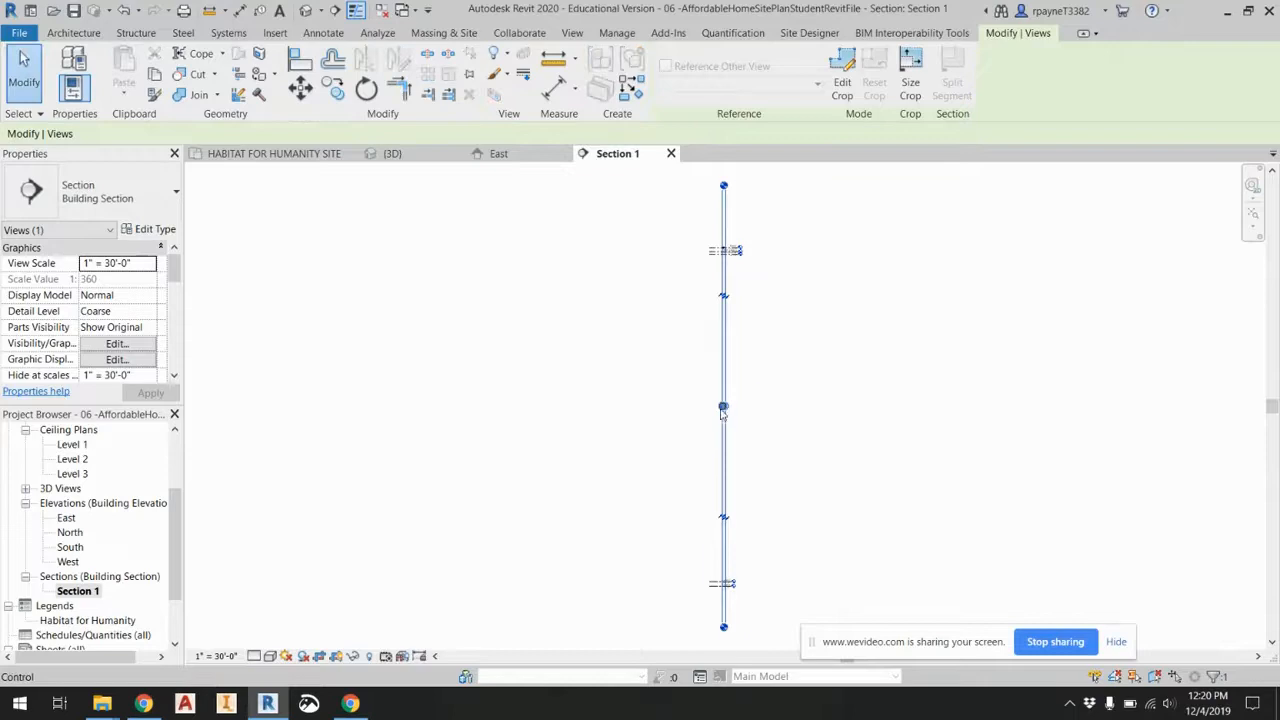
scroll(680, 331, "down", 3)
scroll(700, 286, "up", 5)
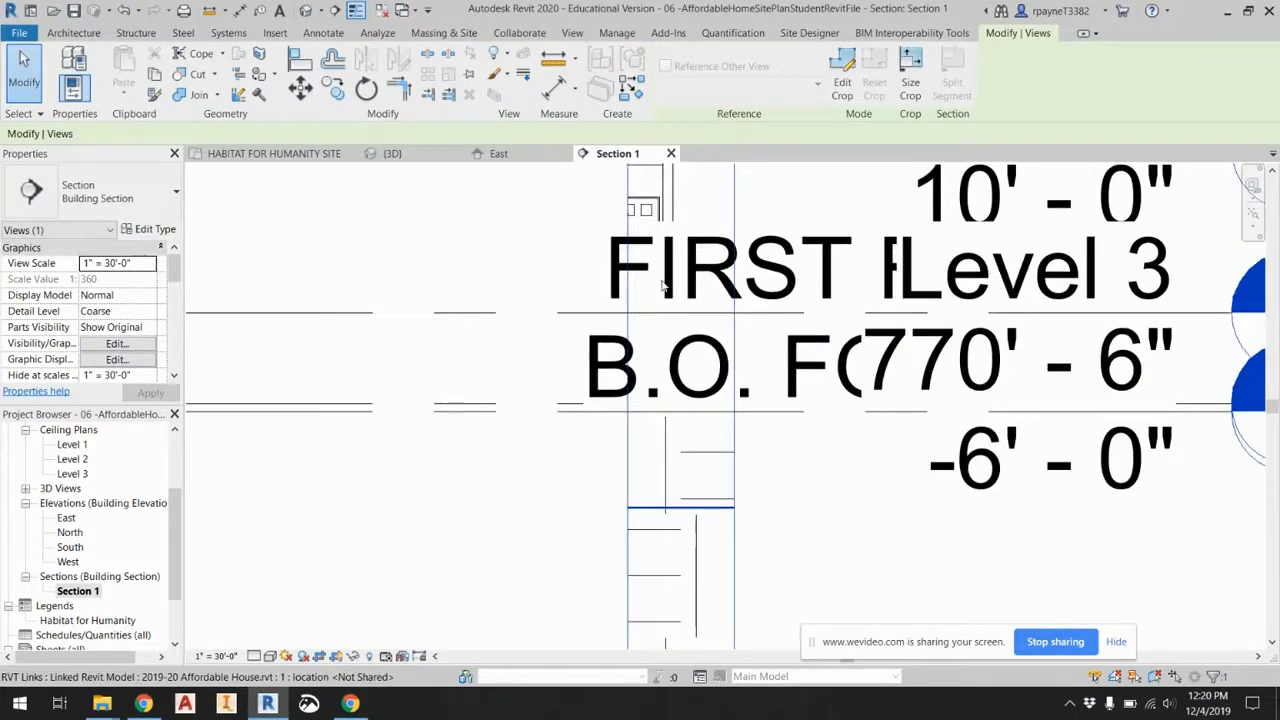
scroll(662, 284, "down", 2)
key("Escape")
Undo the accidental Level 3 move and extend its line so the head sits farther out than the house's level heads.
left_click_drag(851, 304, 852, 296)
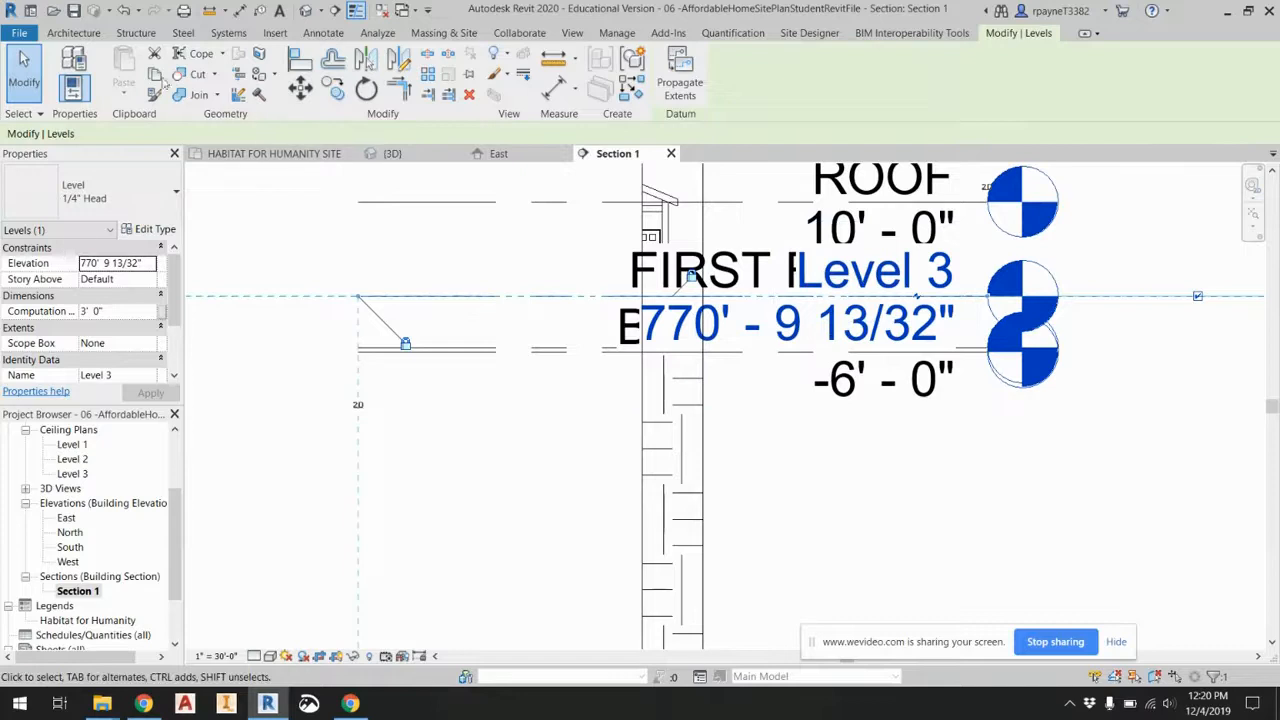
left_click(122, 10)
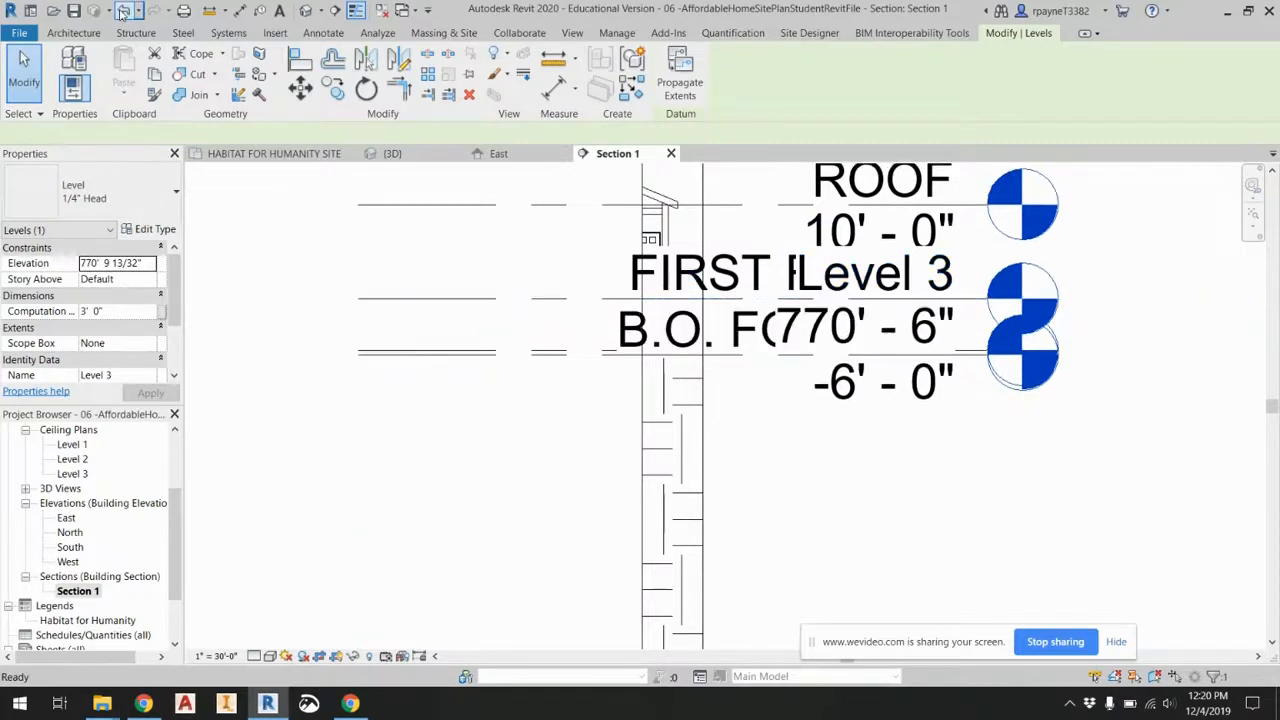
left_click(970, 298)
left_click_drag(990, 299, 1128, 298)
left_click(889, 366)
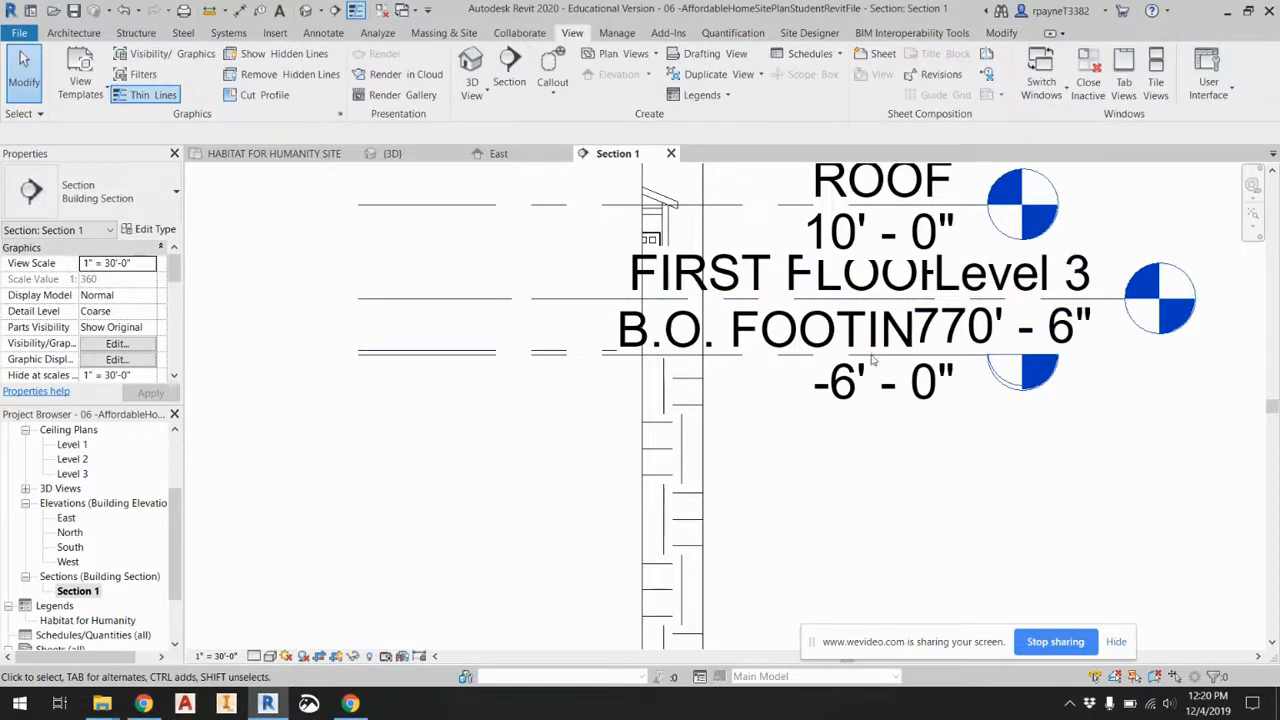
Set the Section 1 view scale to 3/16" = 1'-0".
left_click(704, 350)
left_click(734, 361)
scroll(797, 260, "down", 2)
left_click(697, 370)
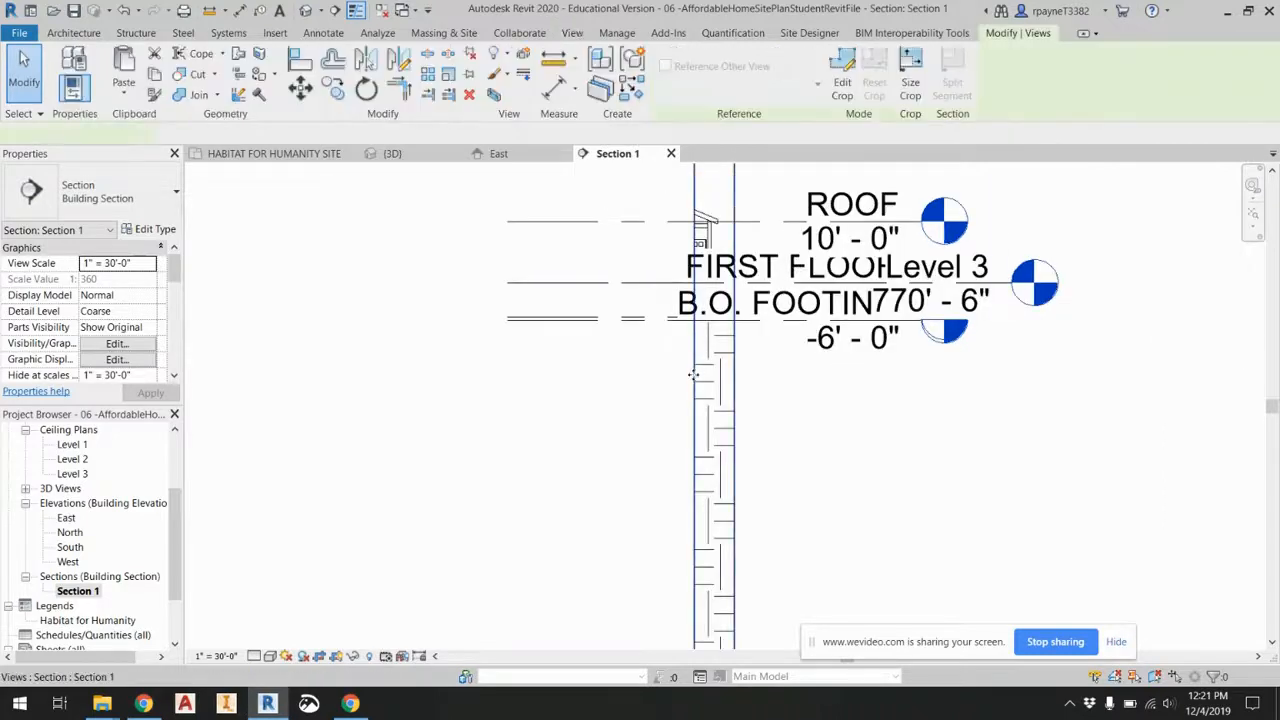
left_click(222, 656)
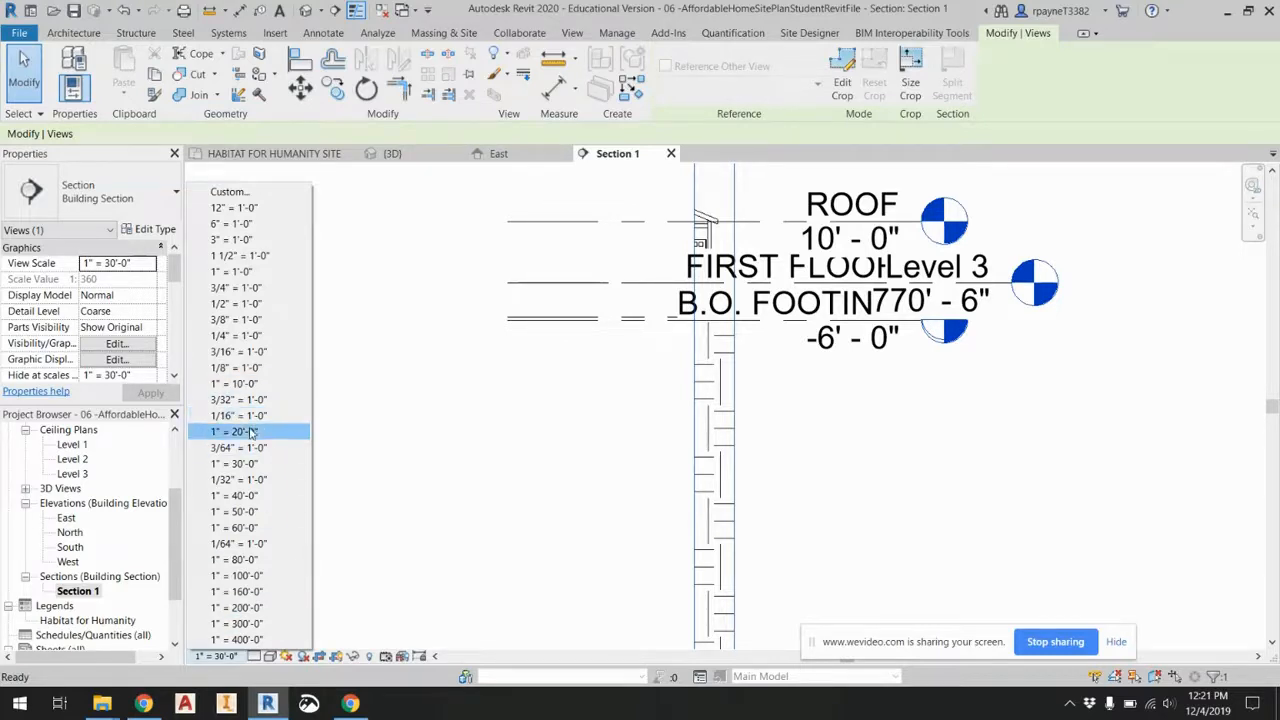
left_click(240, 351)
Examine in Section 1 how the floor slab and foundation wall meet the topography surface.
scroll(697, 312, "up", 8)
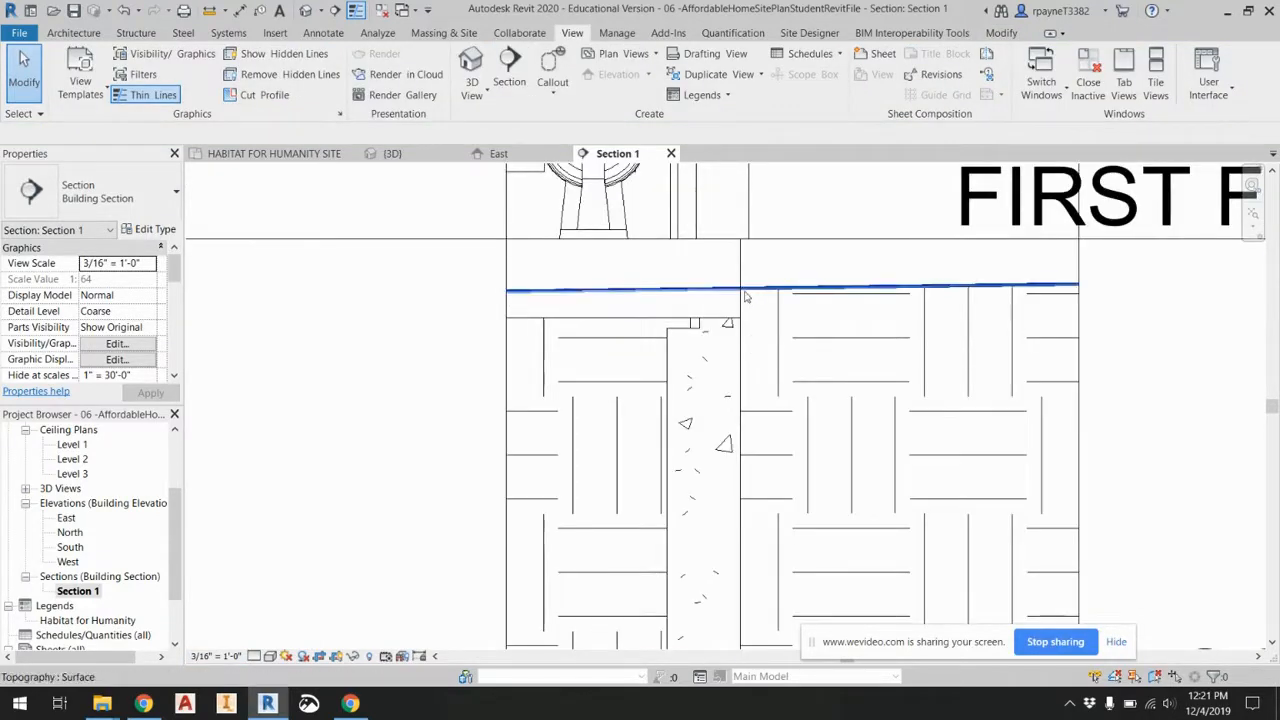
scroll(745, 297, "down", 3)
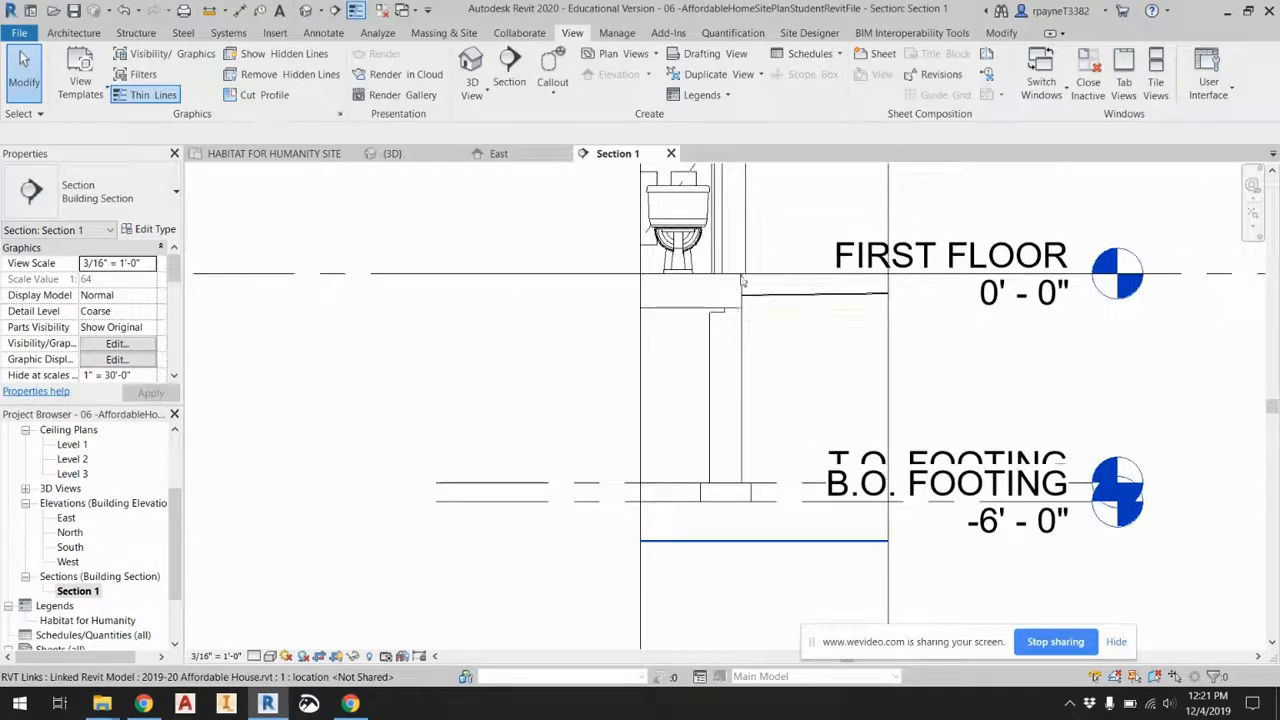
scroll(740, 280, "up", 5)
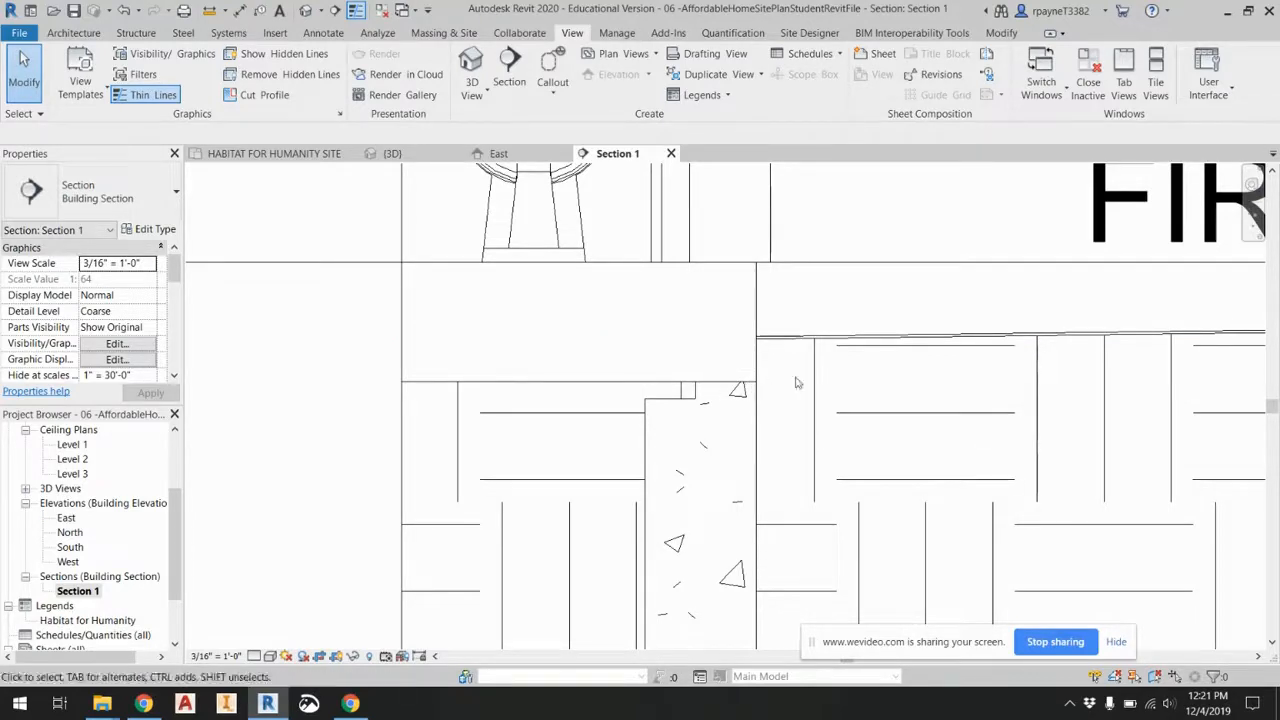
scroll(757, 383, "down", 3)
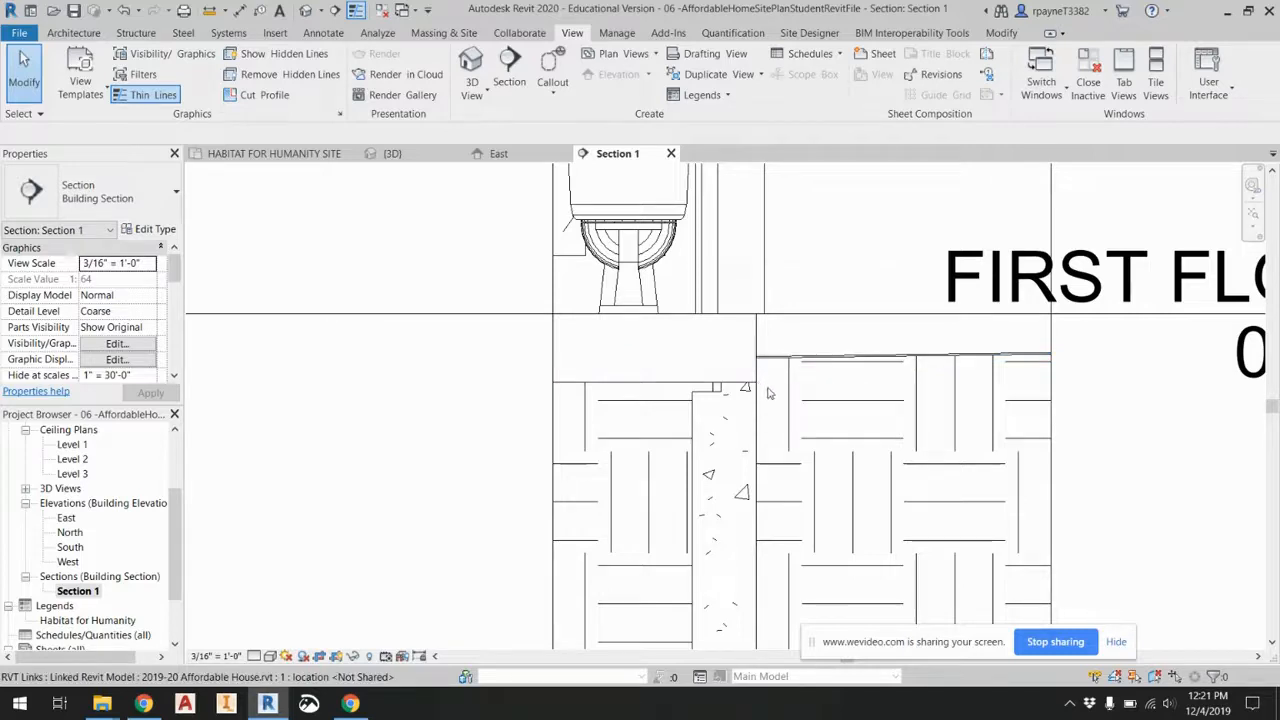
scroll(766, 418, "down", 5)
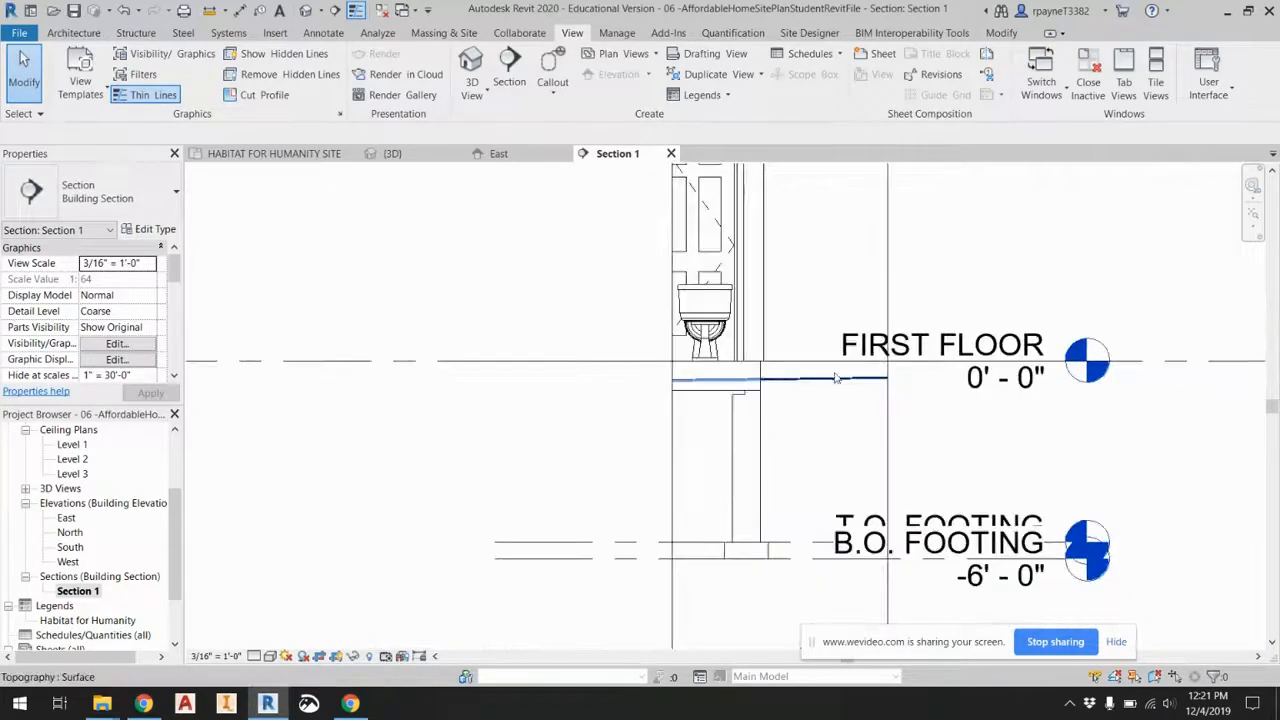
Set the elevation of Level 3 to 771.5 feet in Section 1.
middle_click_drag(1080, 412, 680, 423)
scroll(680, 423, "down", 2)
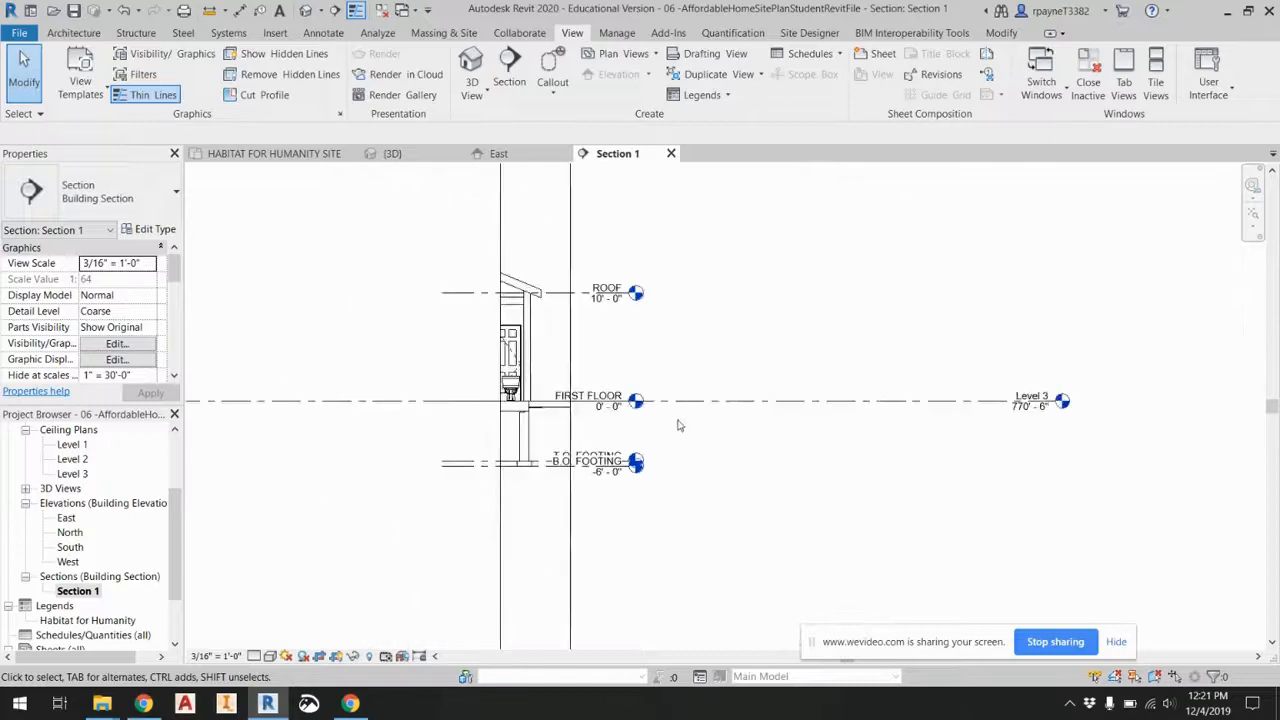
scroll(1043, 422, "up", 5)
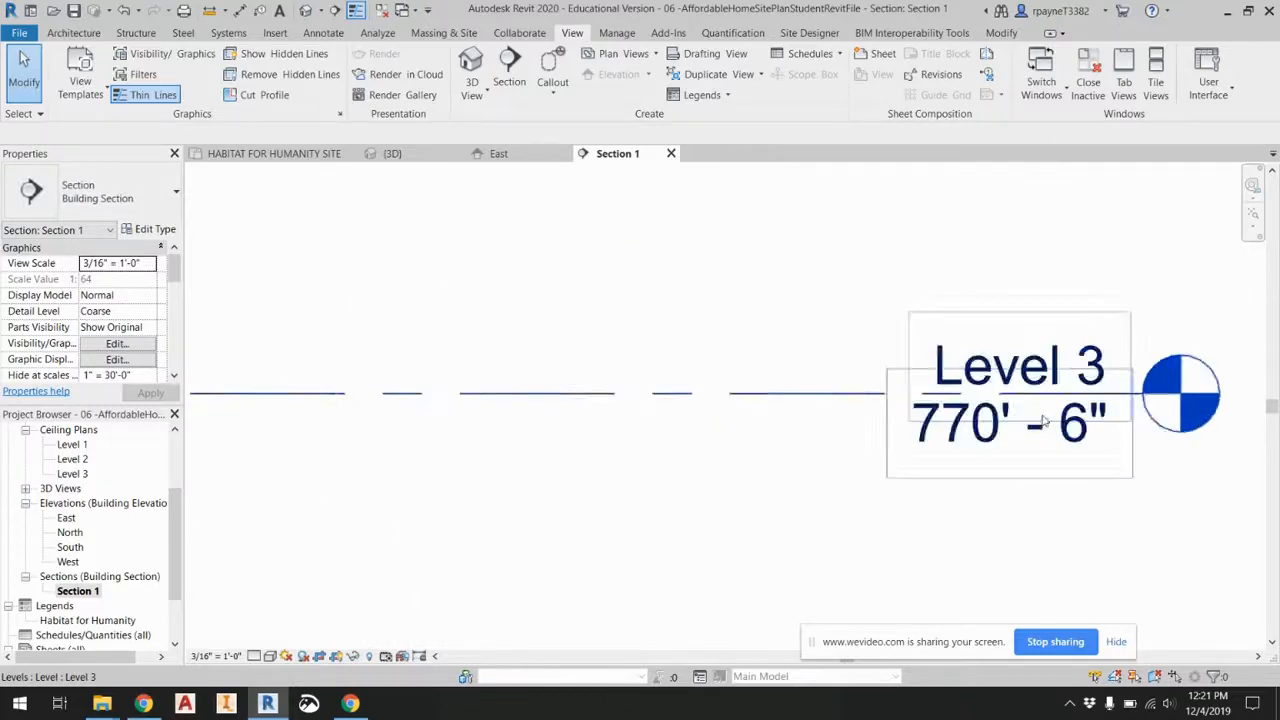
left_click(990, 430)
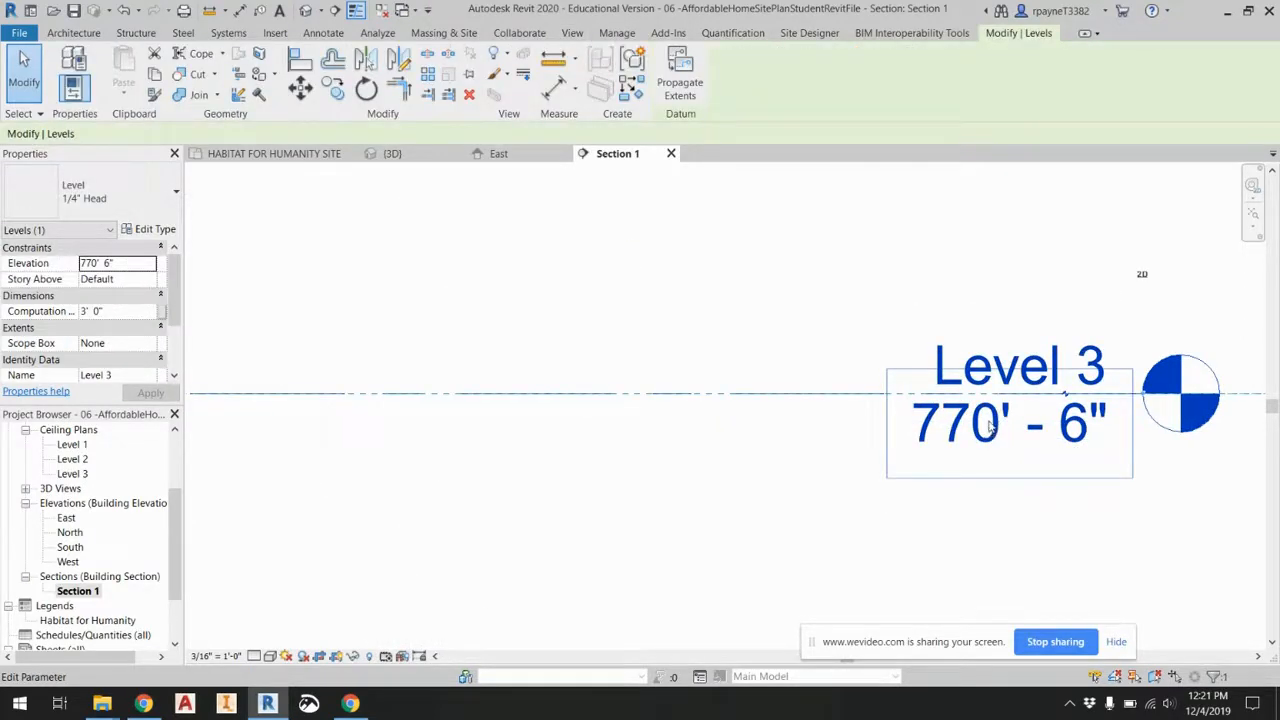
scroll(997, 425, "down", 4)
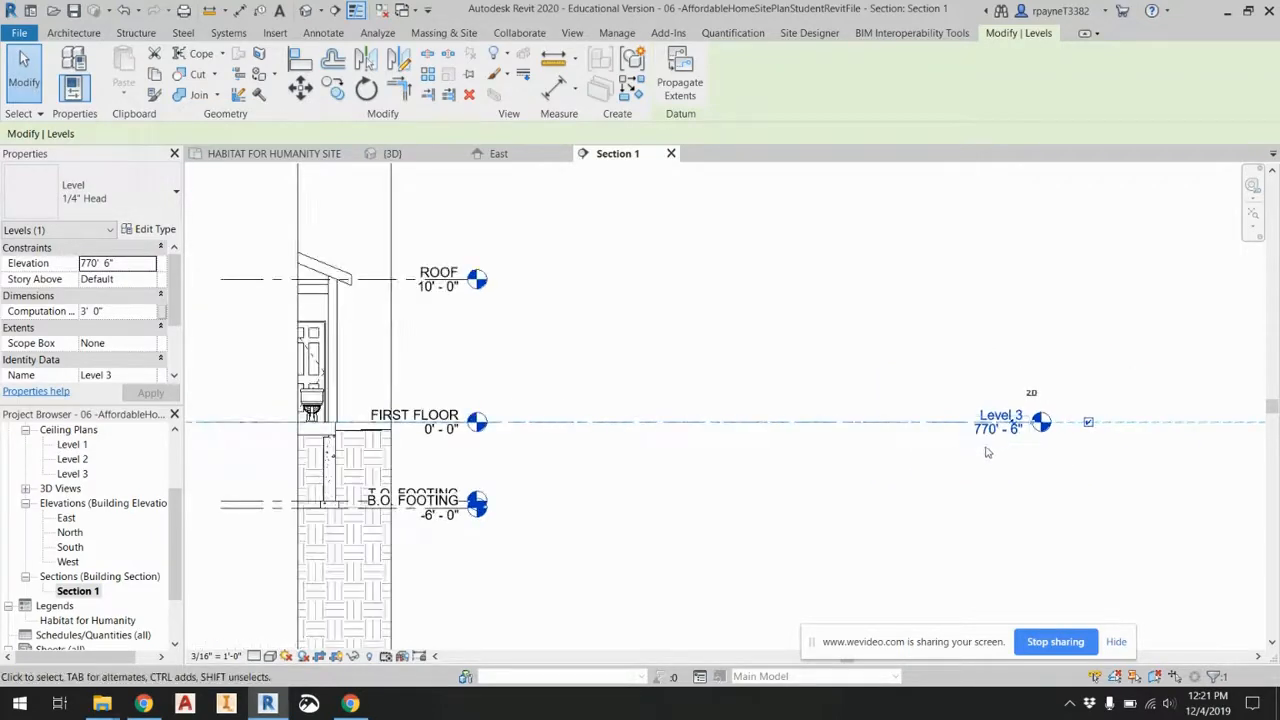
left_click(1011, 424)
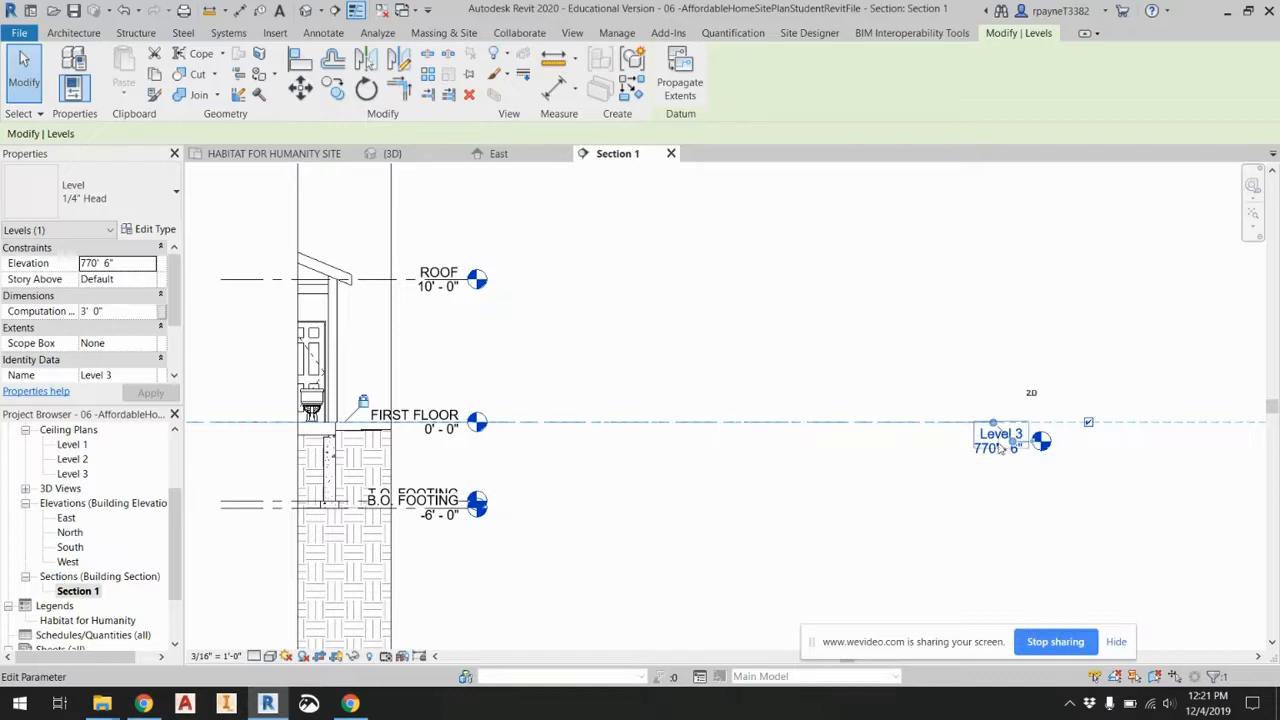
left_click(993, 453)
type("771")
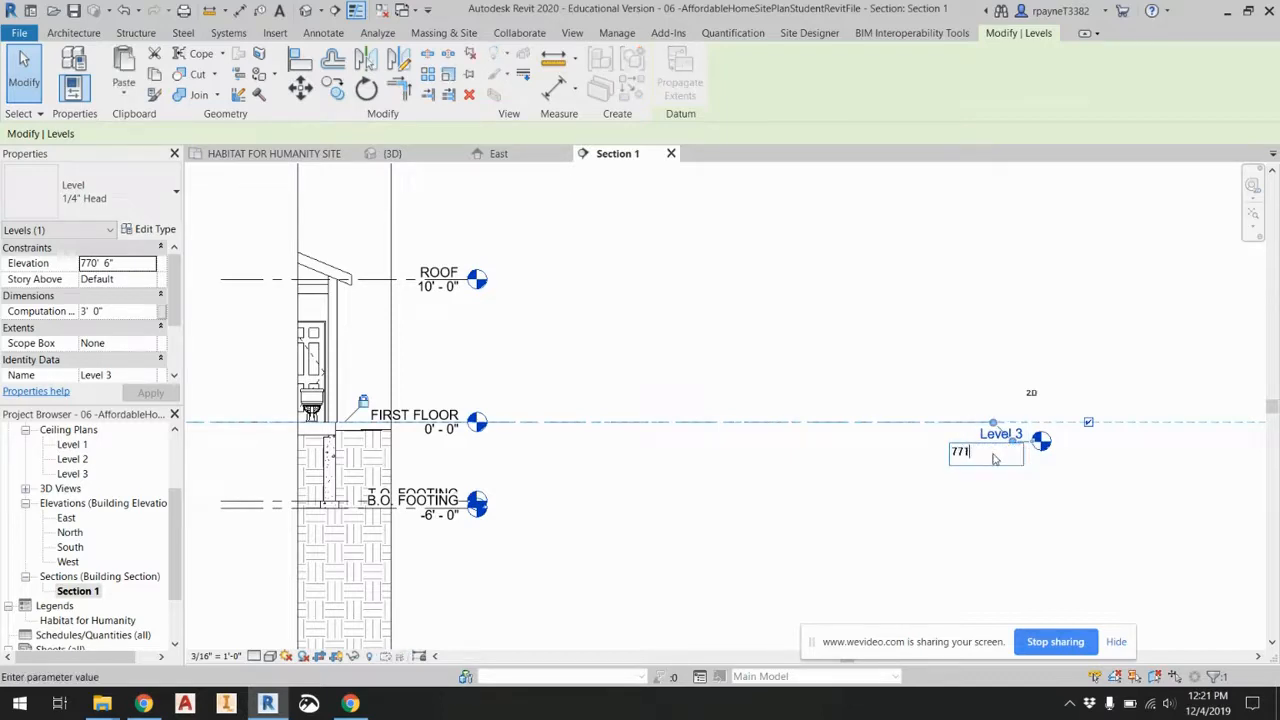
type(".5")
key("Return")
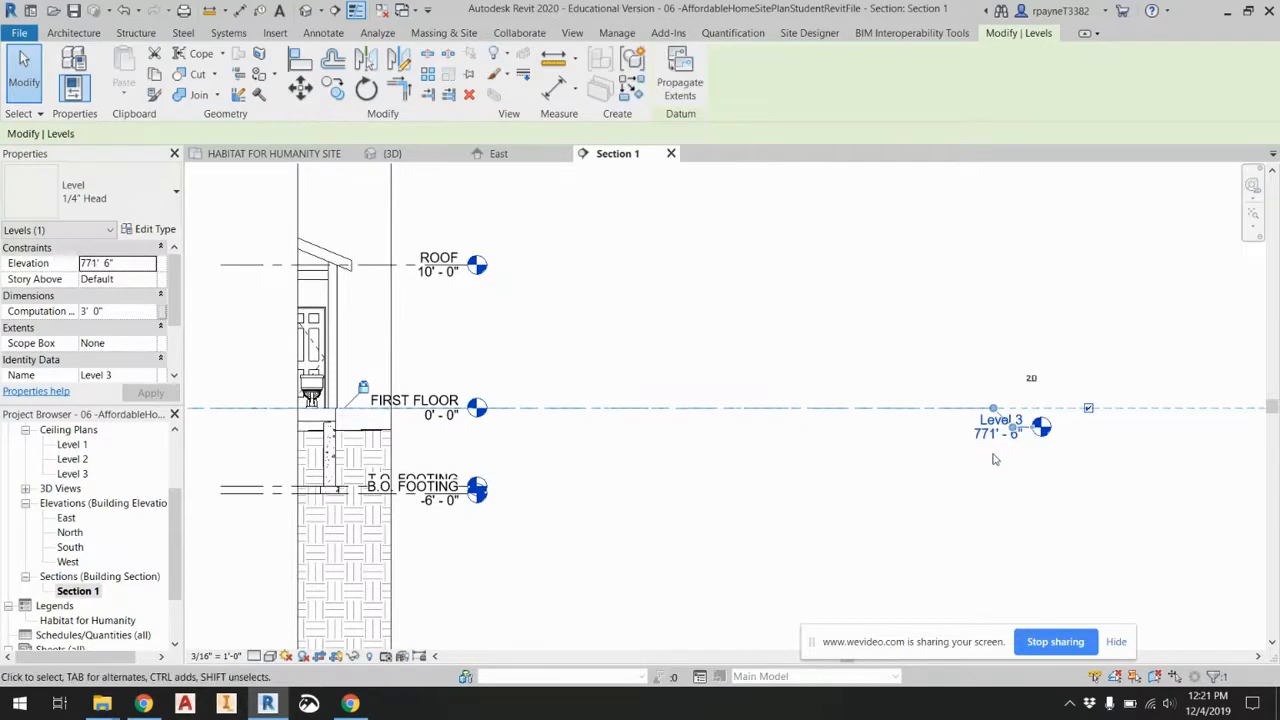
Examine the raised house's slab, foundation wall and footing against the terrain in Section 1.
scroll(316, 439, "up", 5)
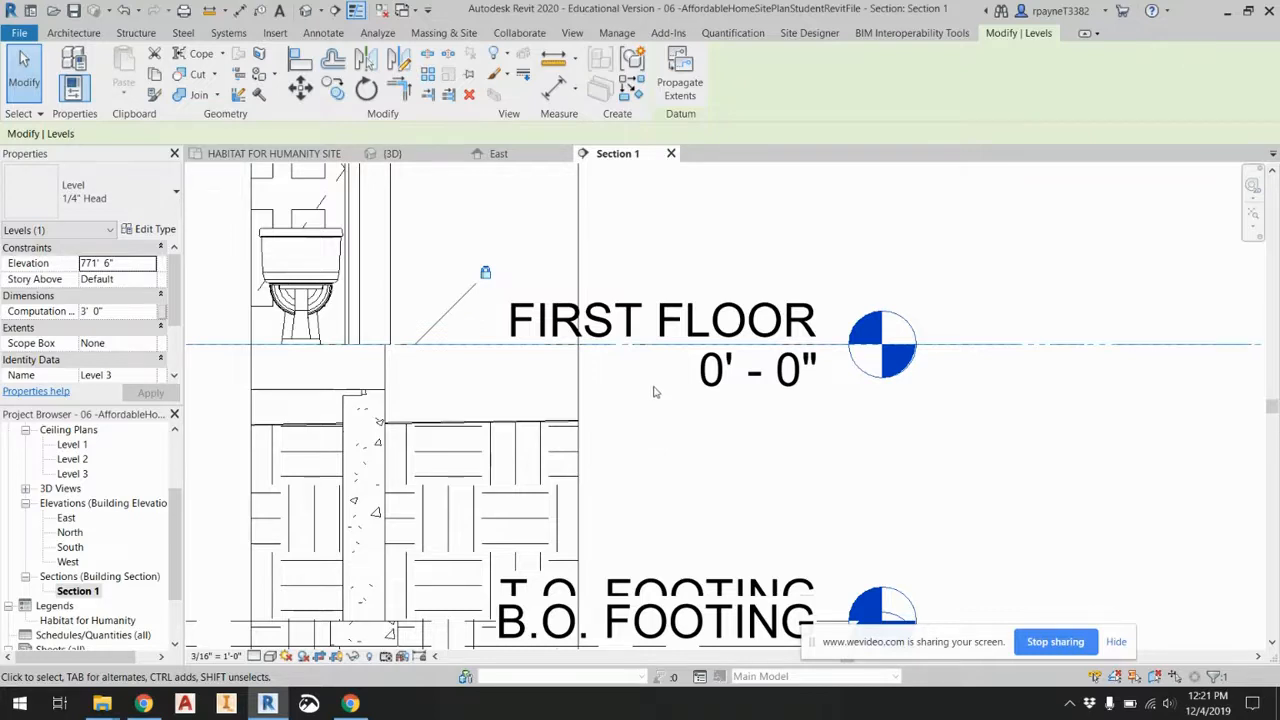
scroll(654, 392, "down", 4)
middle_click_drag(755, 437, 628, 468)
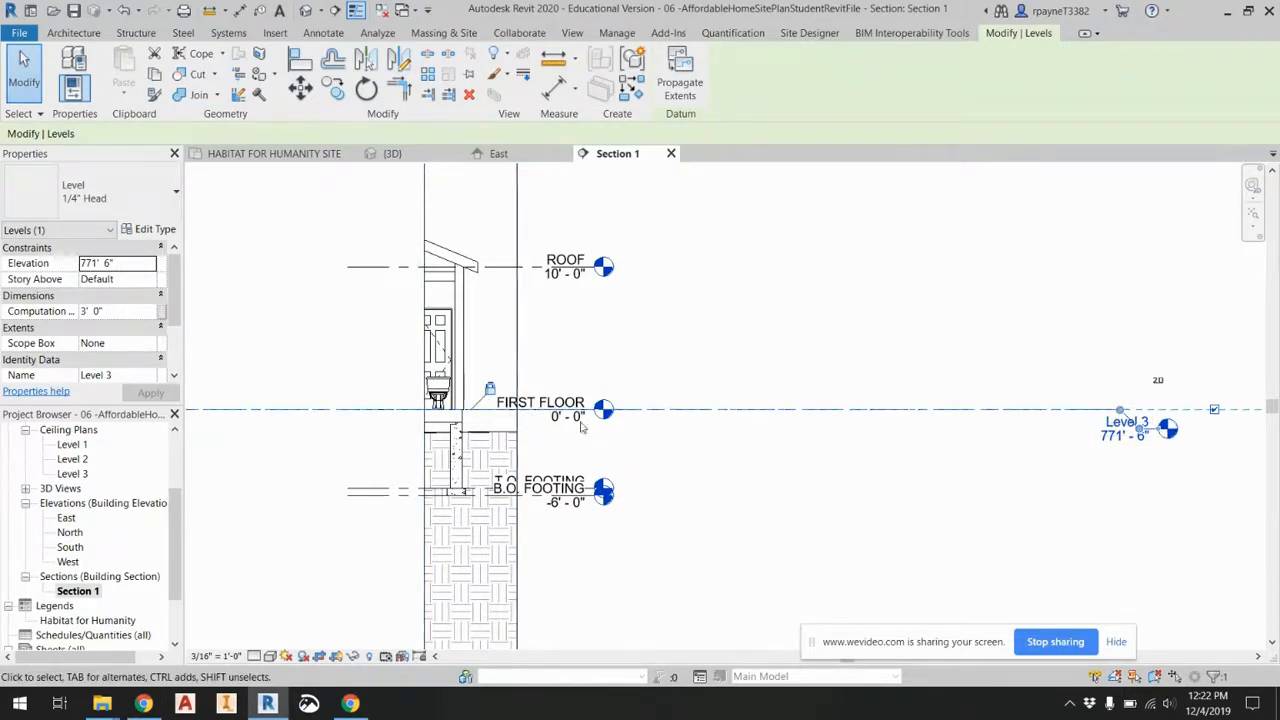
scroll(628, 474, "down", 2)
scroll(617, 481, "up", 2)
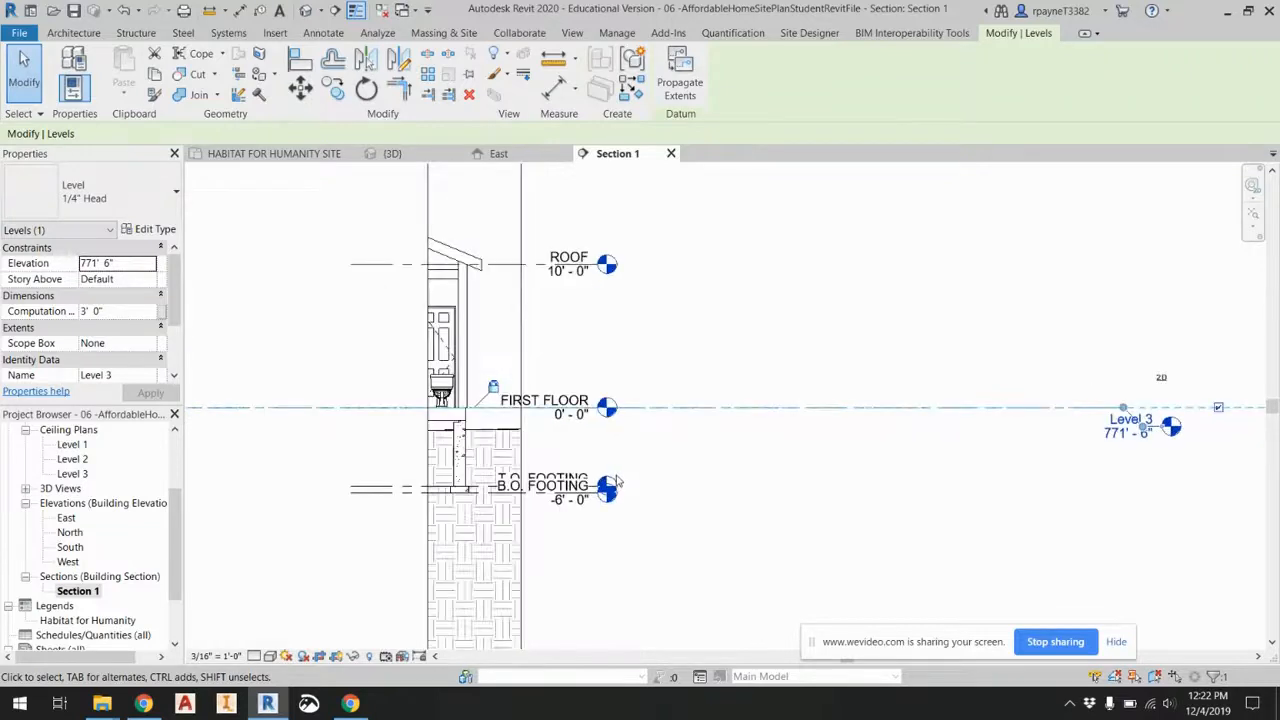
Delete the Section 1 marker over the house in the HABITAT FOR HUMANITY SITE plan, along with its section view.
scroll(115, 518, "up", 3)
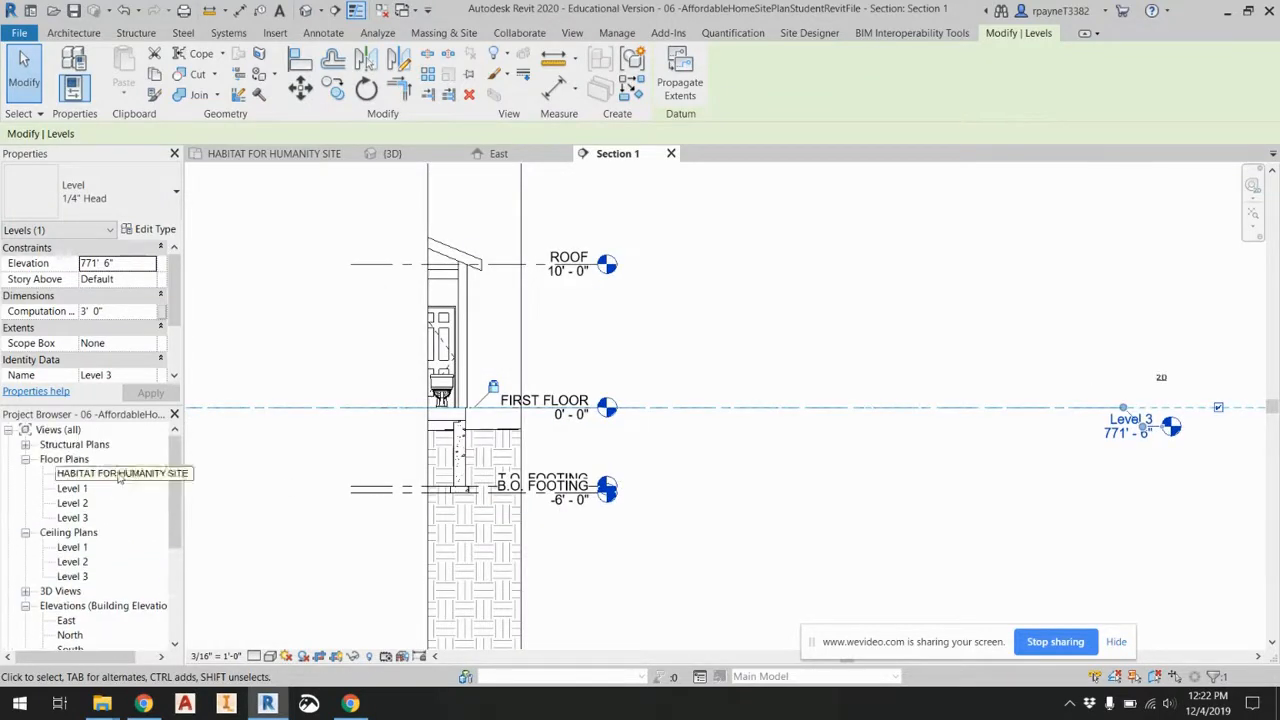
double_click(110, 473)
scroll(606, 350, "down", 2)
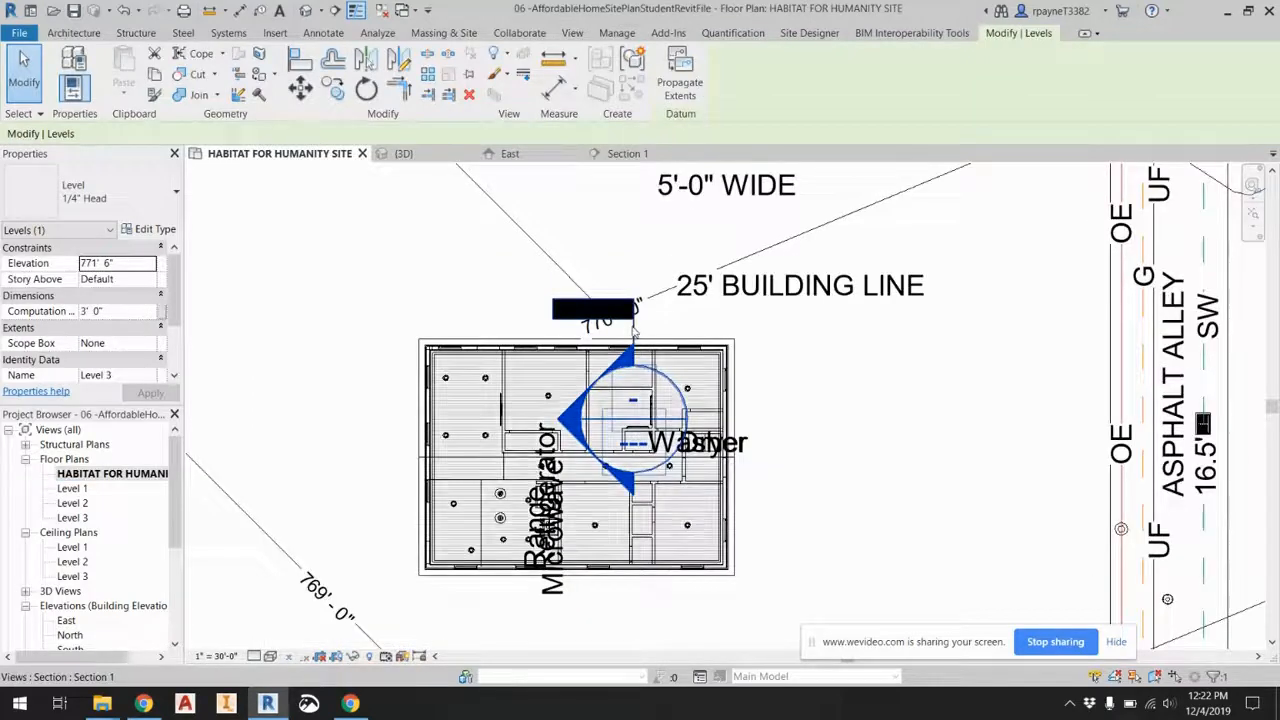
left_click(633, 330)
key("Delete")
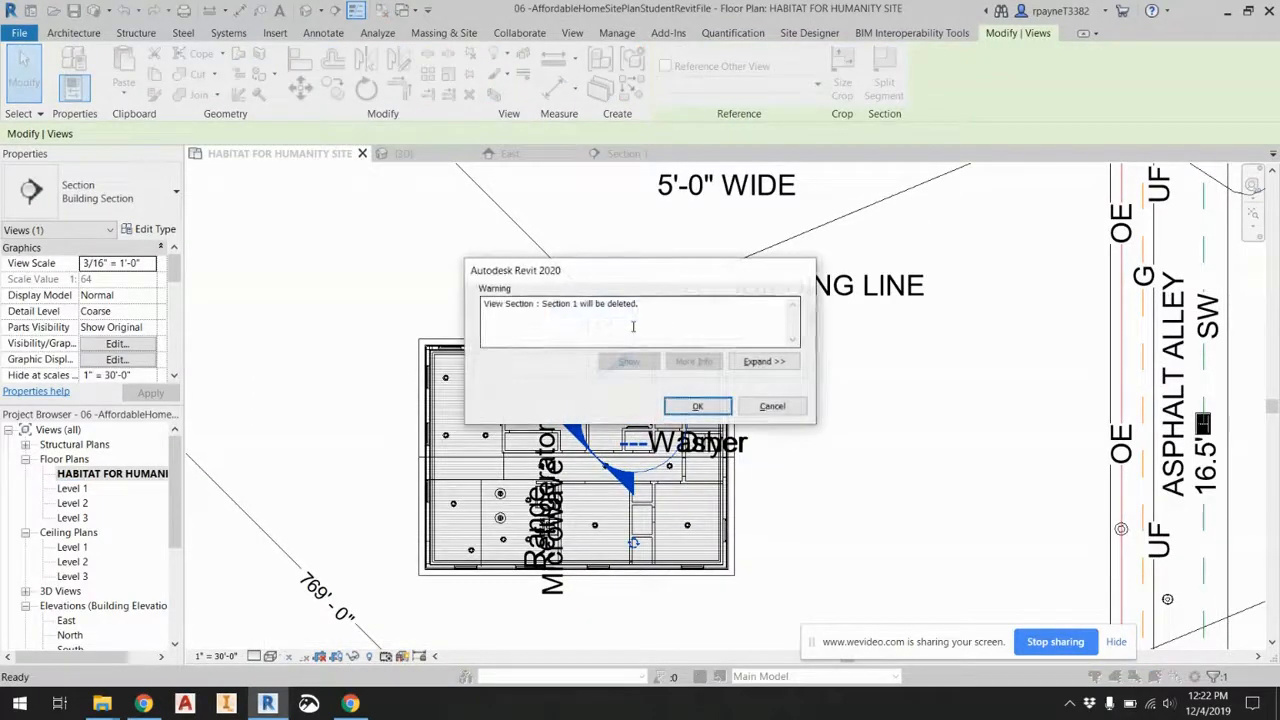
left_click(674, 403)
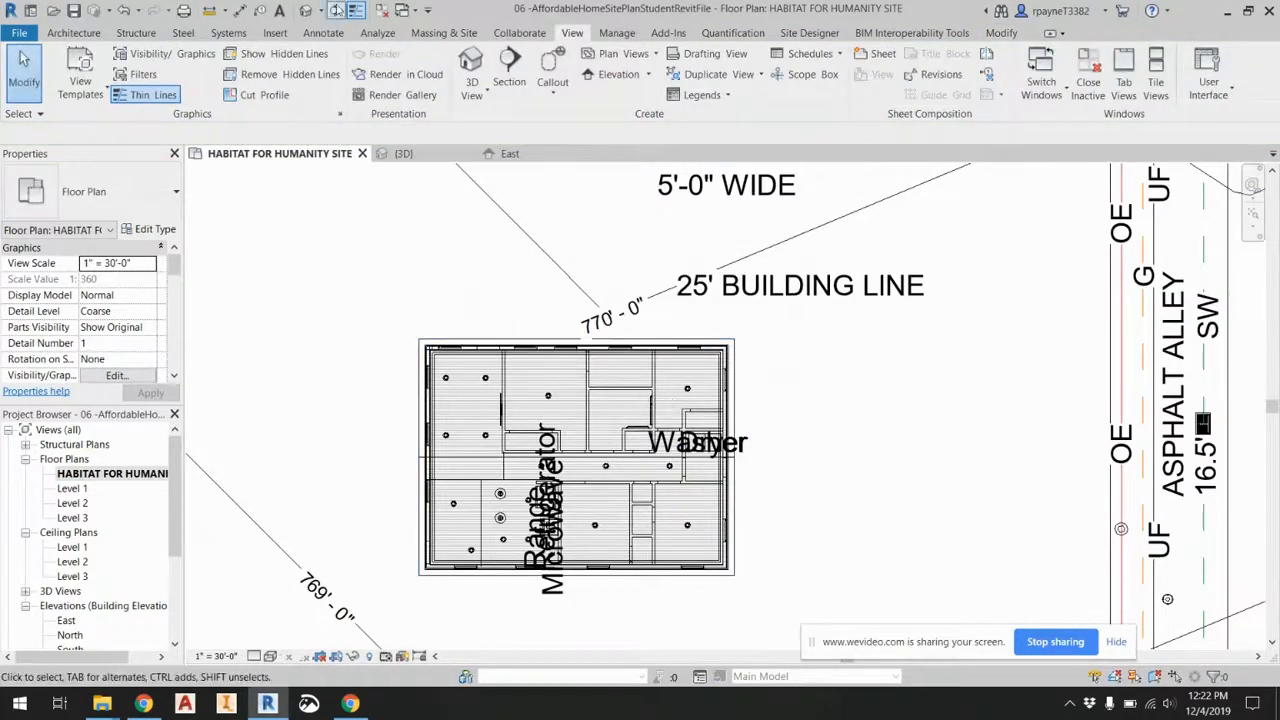
Examine in the 3D view how the raised house's foundation wall meets the terrain around its corner and along both sides.
left_click(398, 153)
scroll(640, 350, "up", 5)
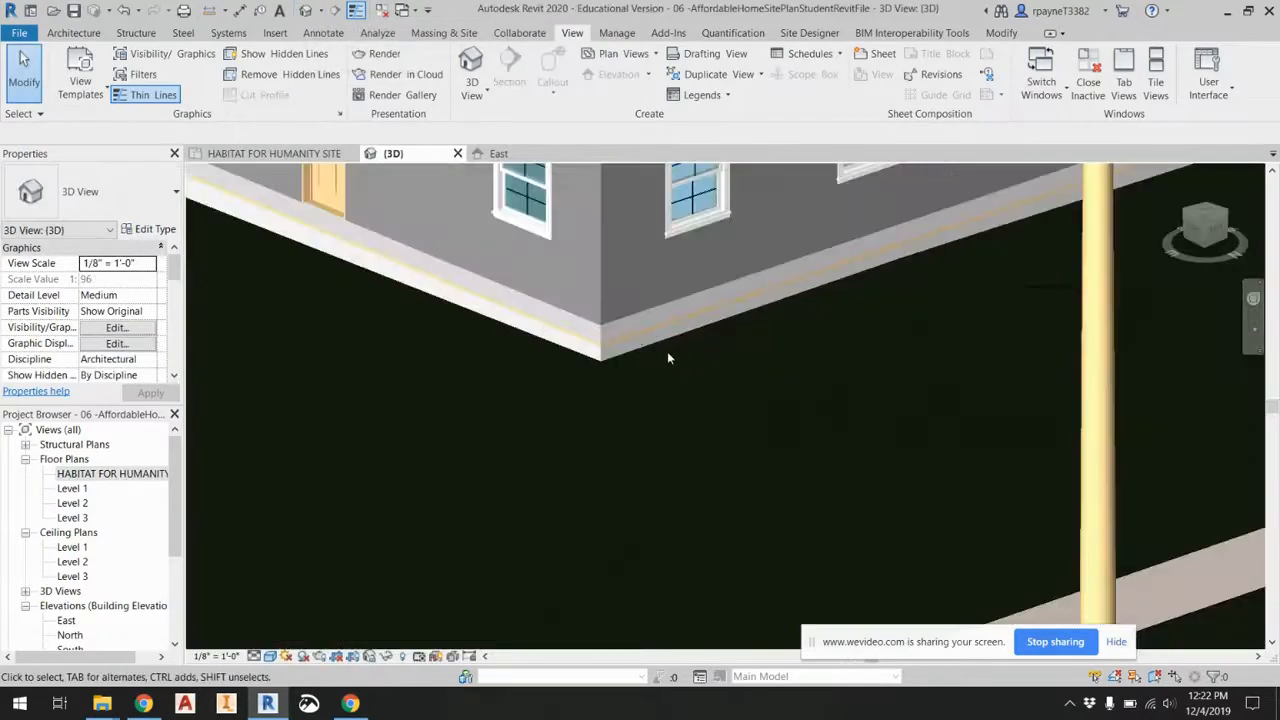
scroll(605, 345, "up", 3)
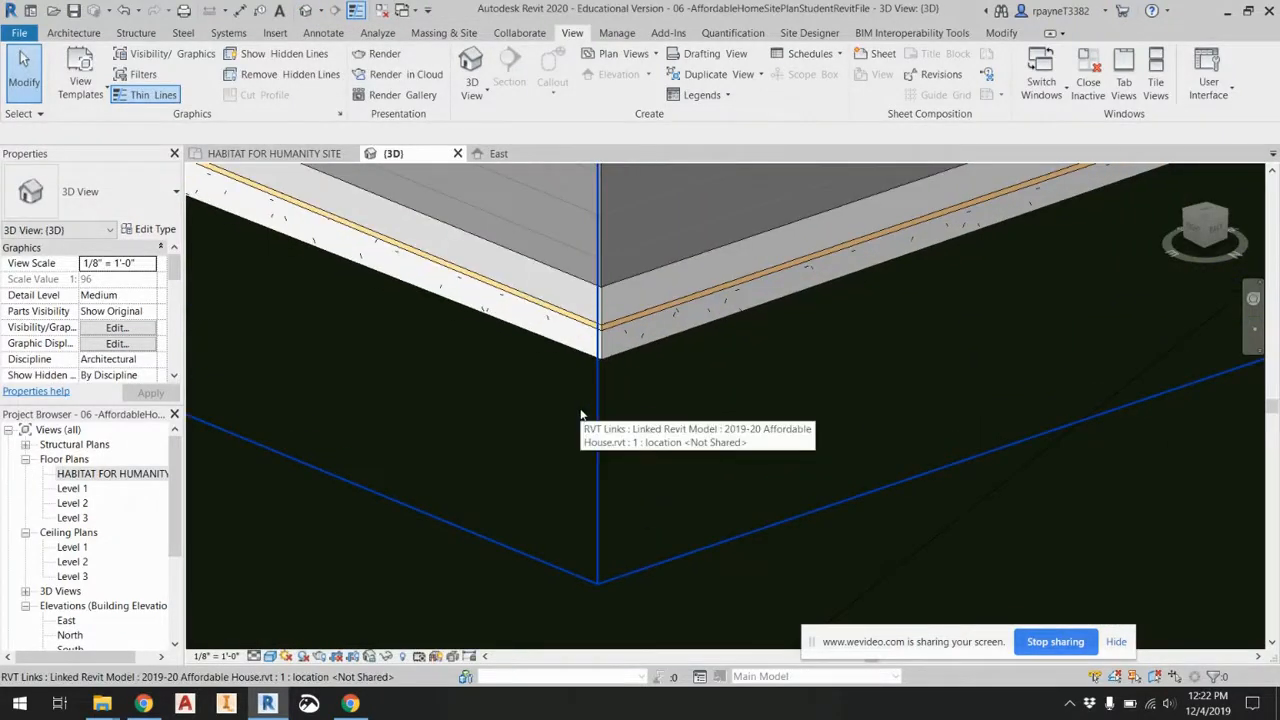
scroll(575, 410, "up", 2)
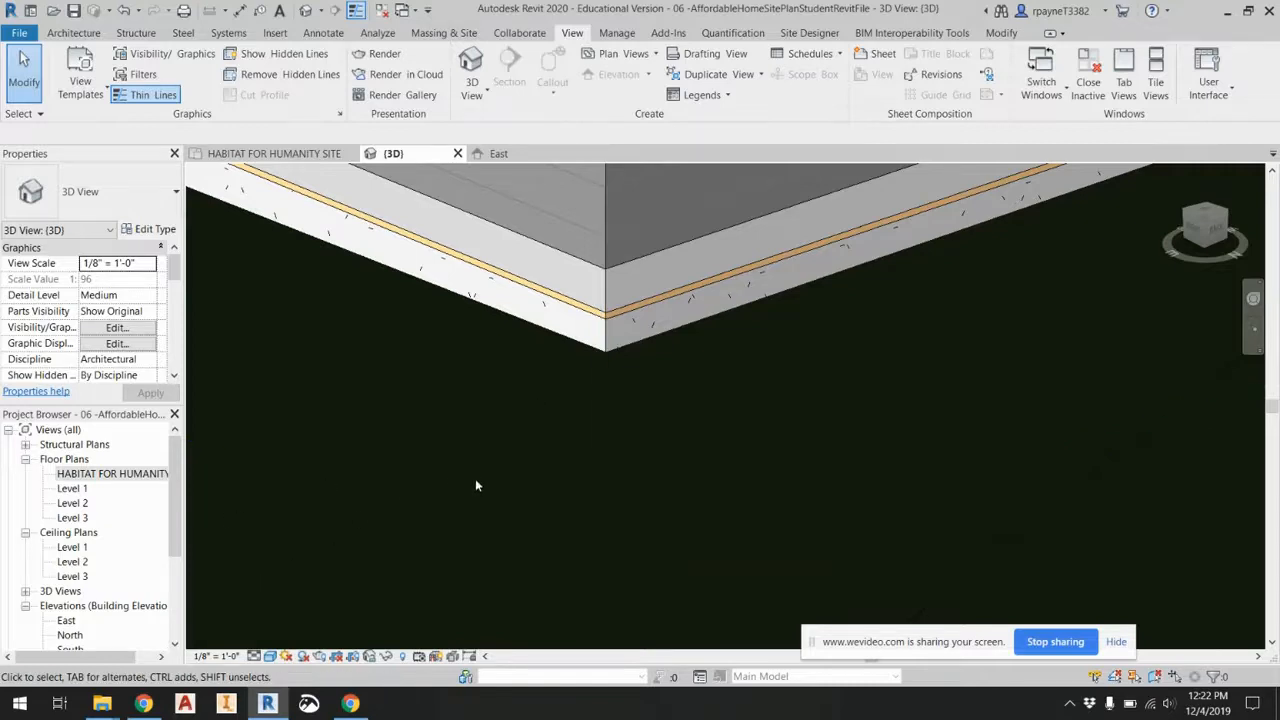
scroll(475, 480, "down", 3)
scroll(474, 489, "down", 2)
scroll(450, 438, "down", 1)
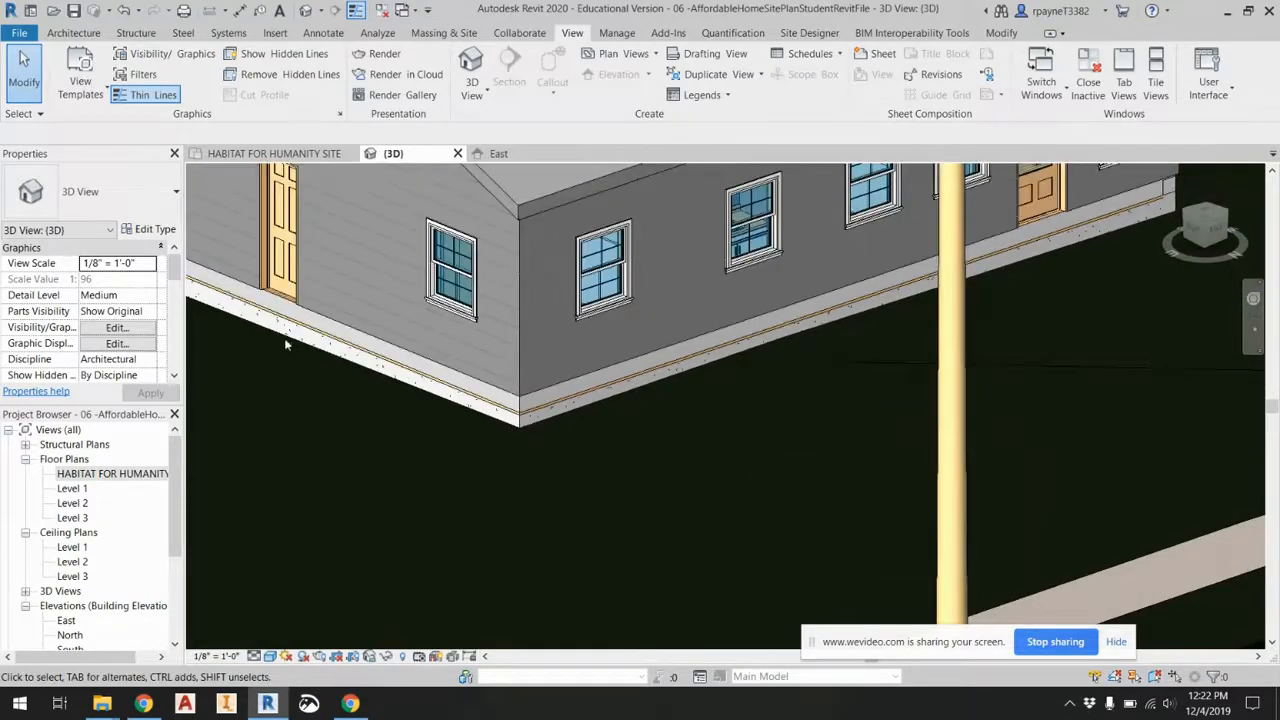
scroll(265, 328, "up", 2)
scroll(265, 328, "up", 2)
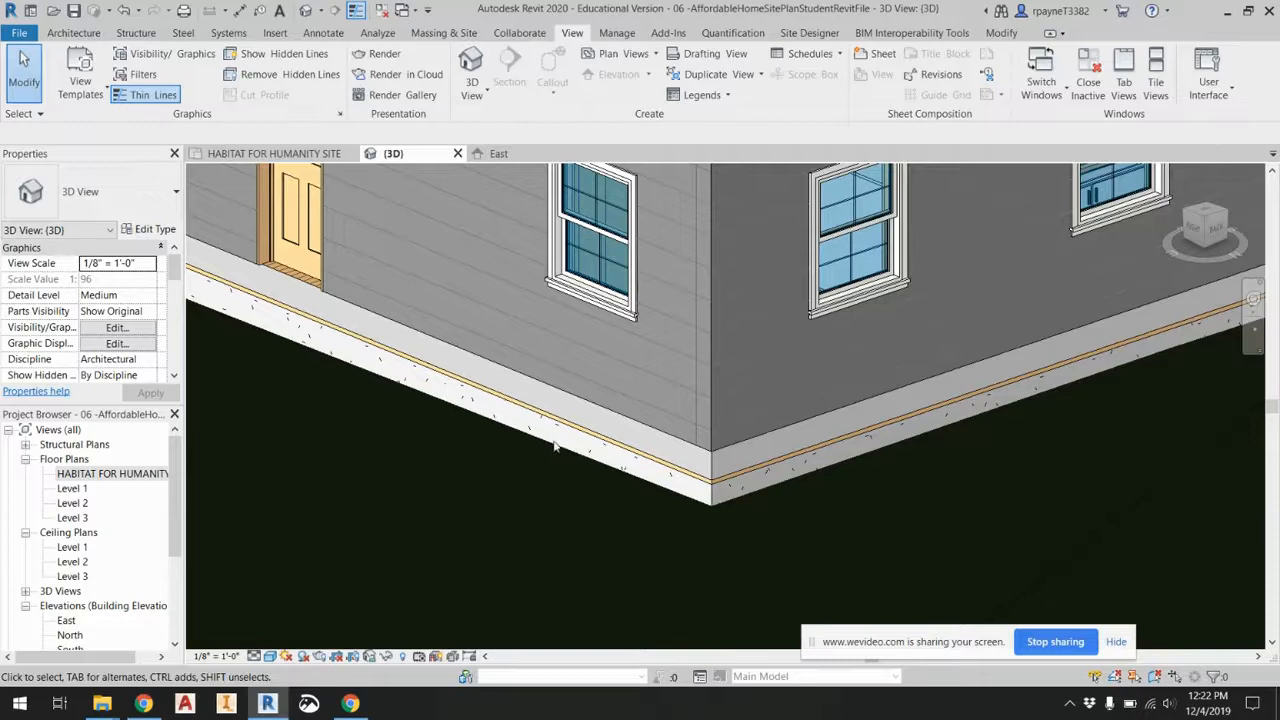
scroll(550, 452, "down", 6)
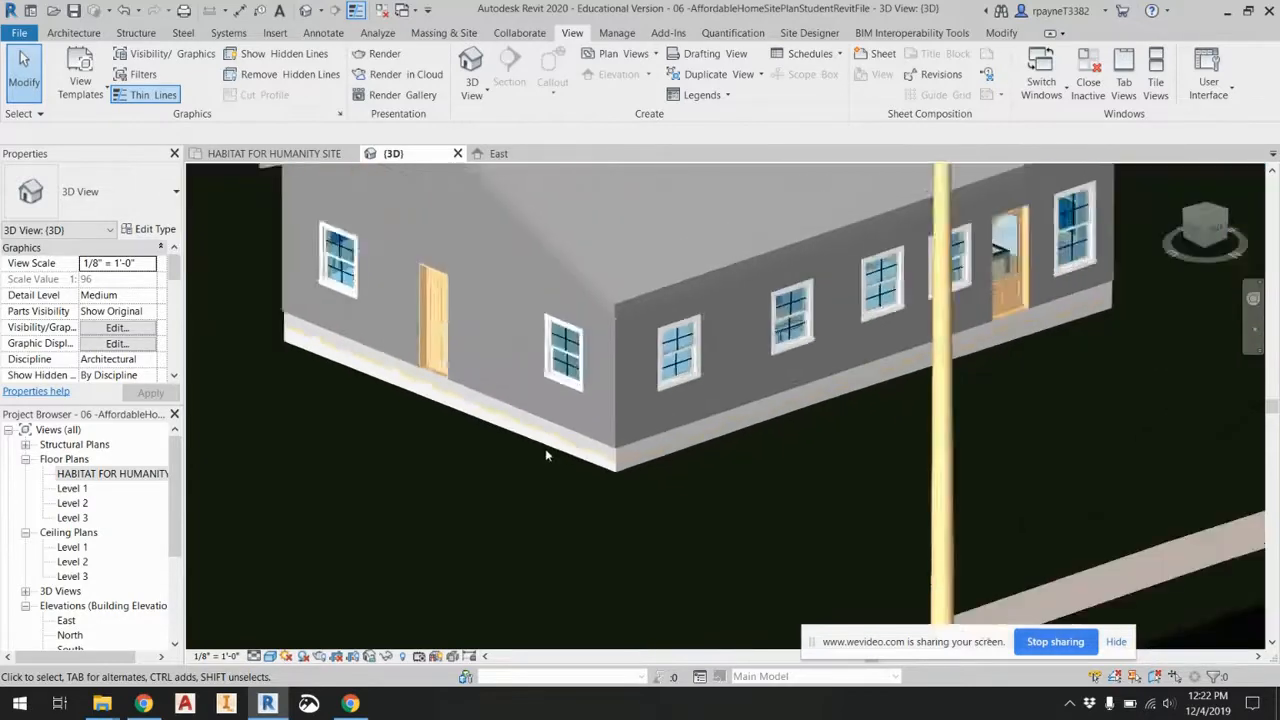
scroll(538, 482, "down", 2)
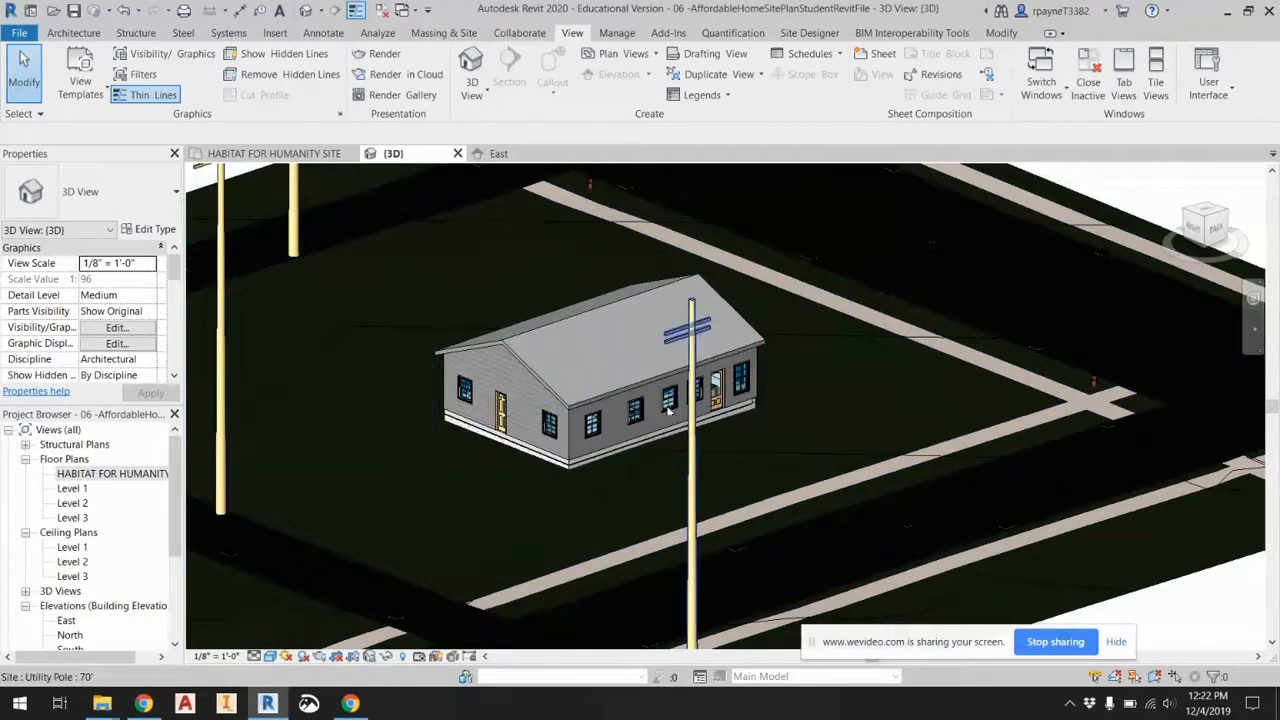
Examine the area between the house and the asphalt alley in the HABITAT FOR HUMANITY SITE plan, including the 70' utility pole.
double_click(110, 473)
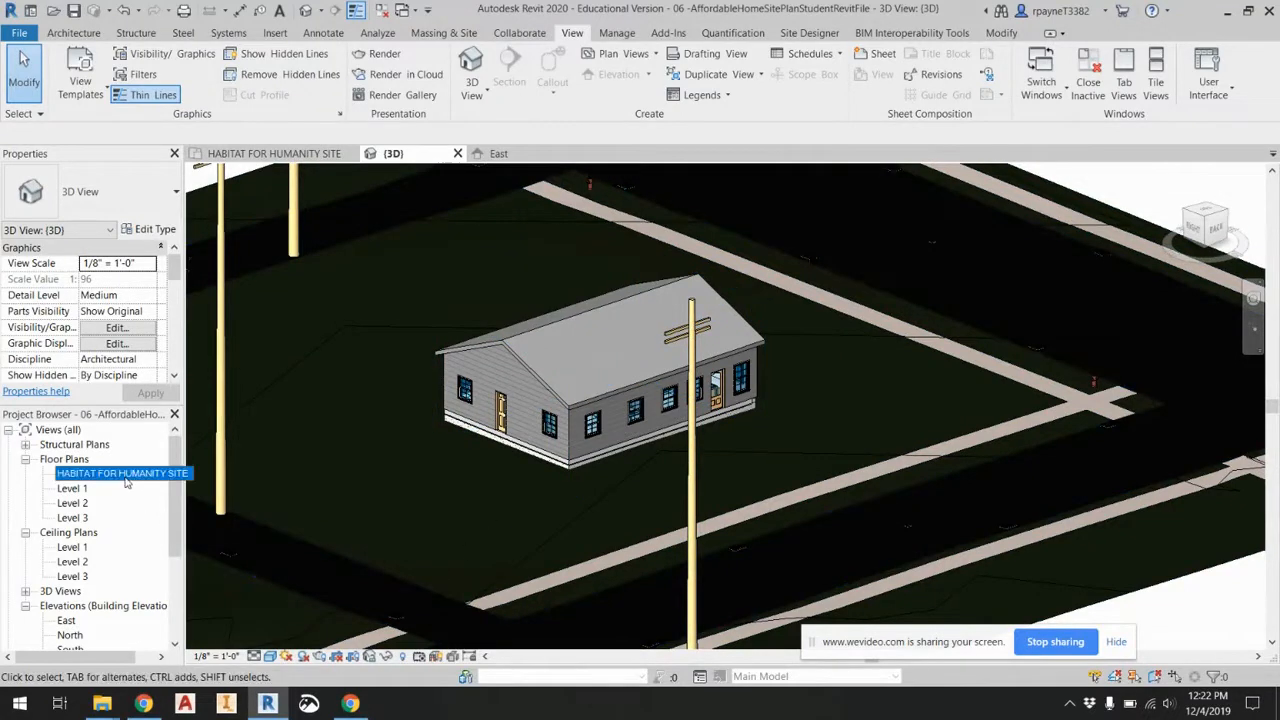
scroll(569, 534, "down", 4)
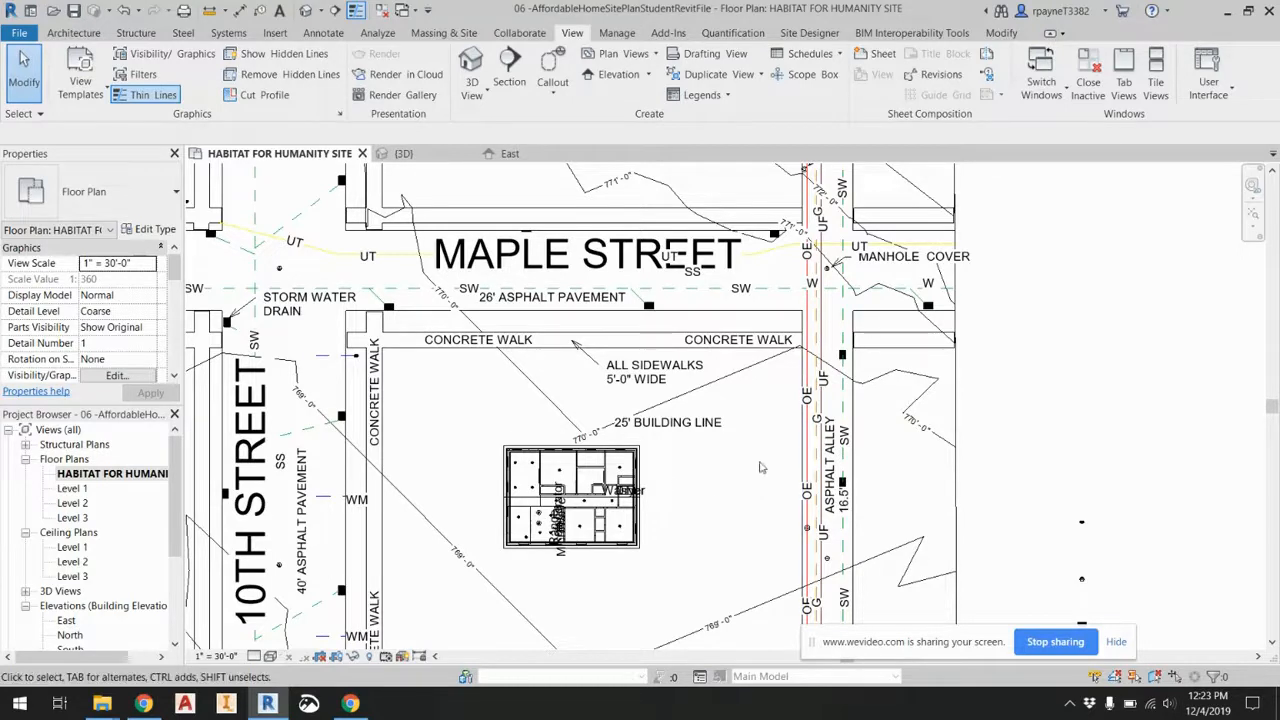
scroll(797, 476, "up", 4)
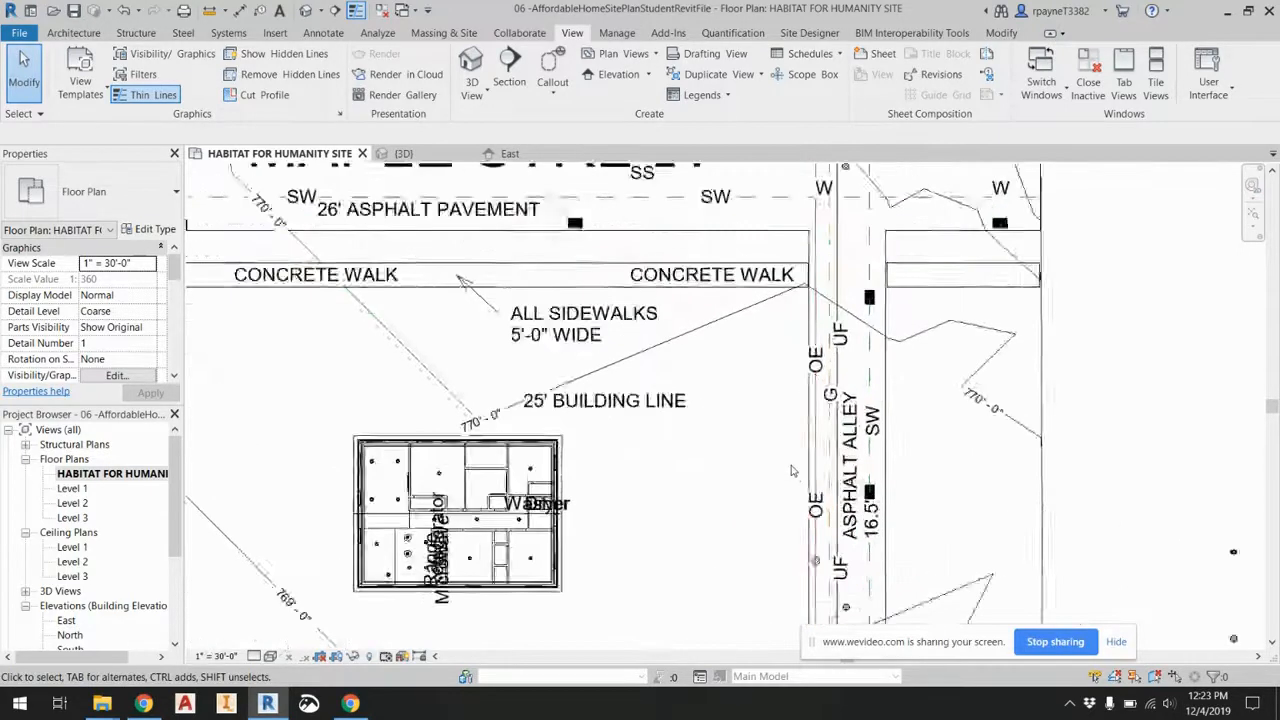
middle_click_drag(797, 476, 742, 384)
scroll(778, 540, "up", 1)
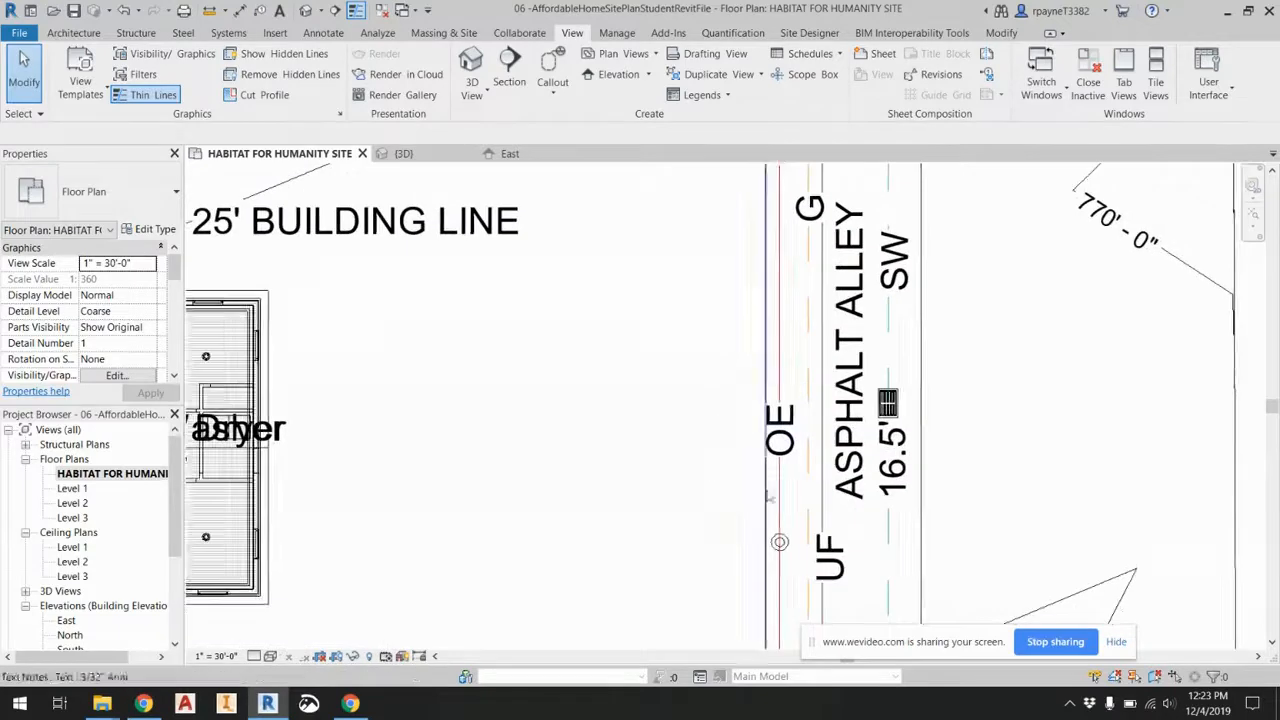
scroll(780, 553, "up", 2)
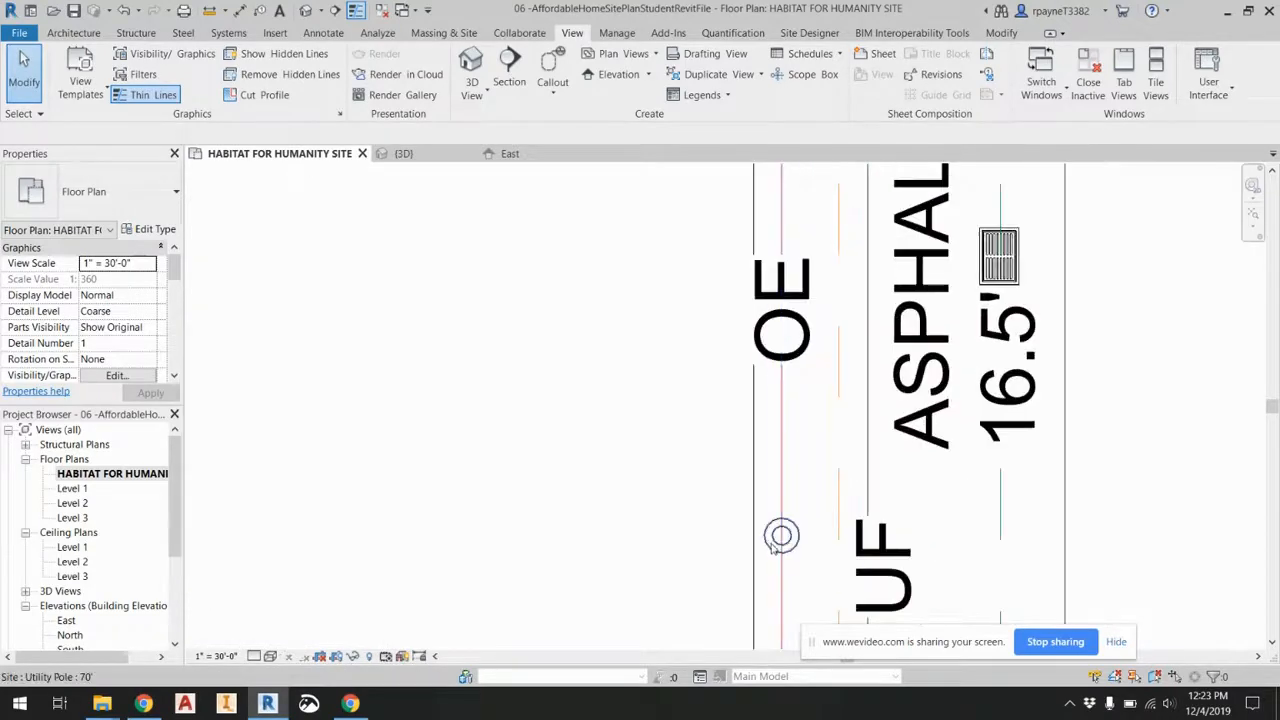
left_click(774, 548)
scroll(640, 510, "down", 3)
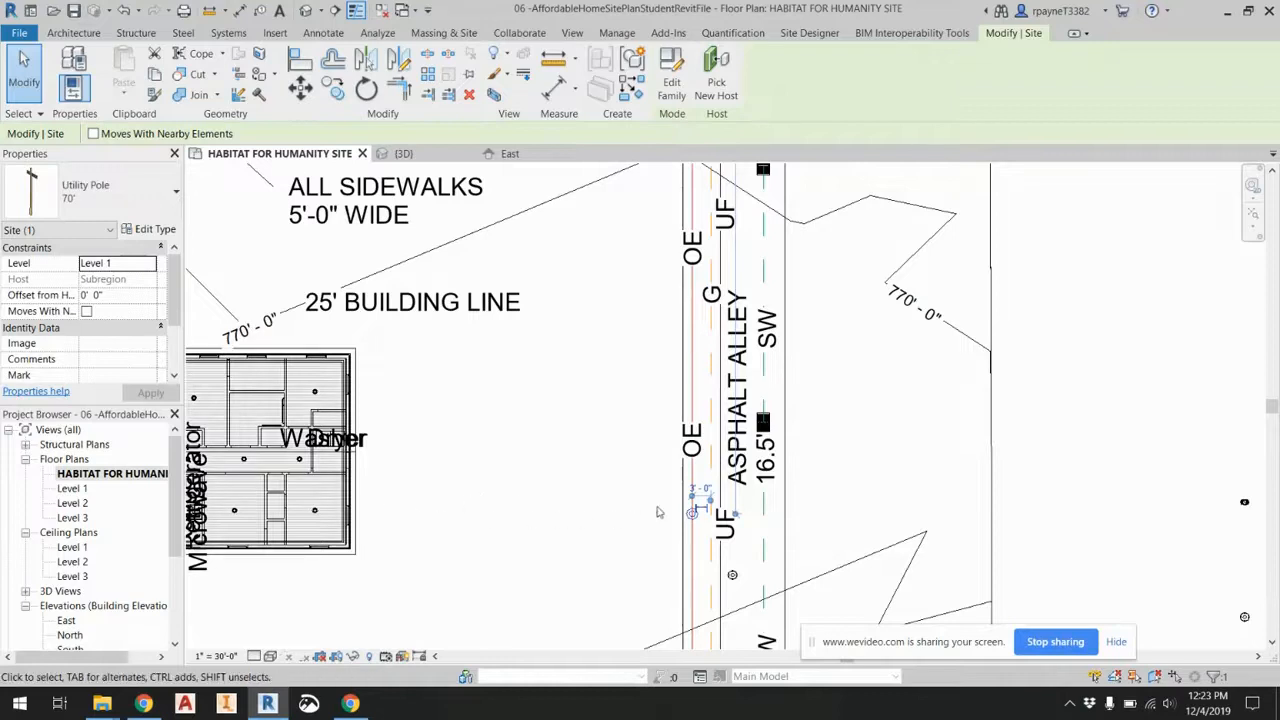
scroll(673, 388, "down", 1)
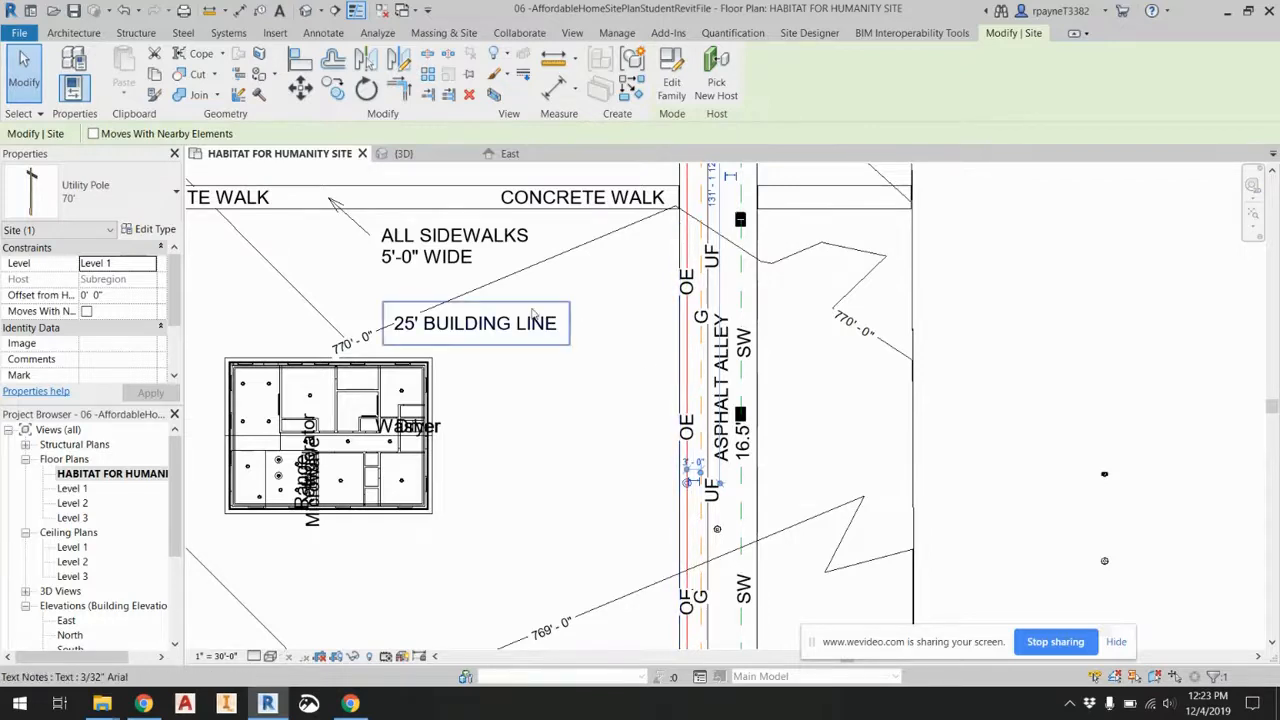
left_click(313, 279)
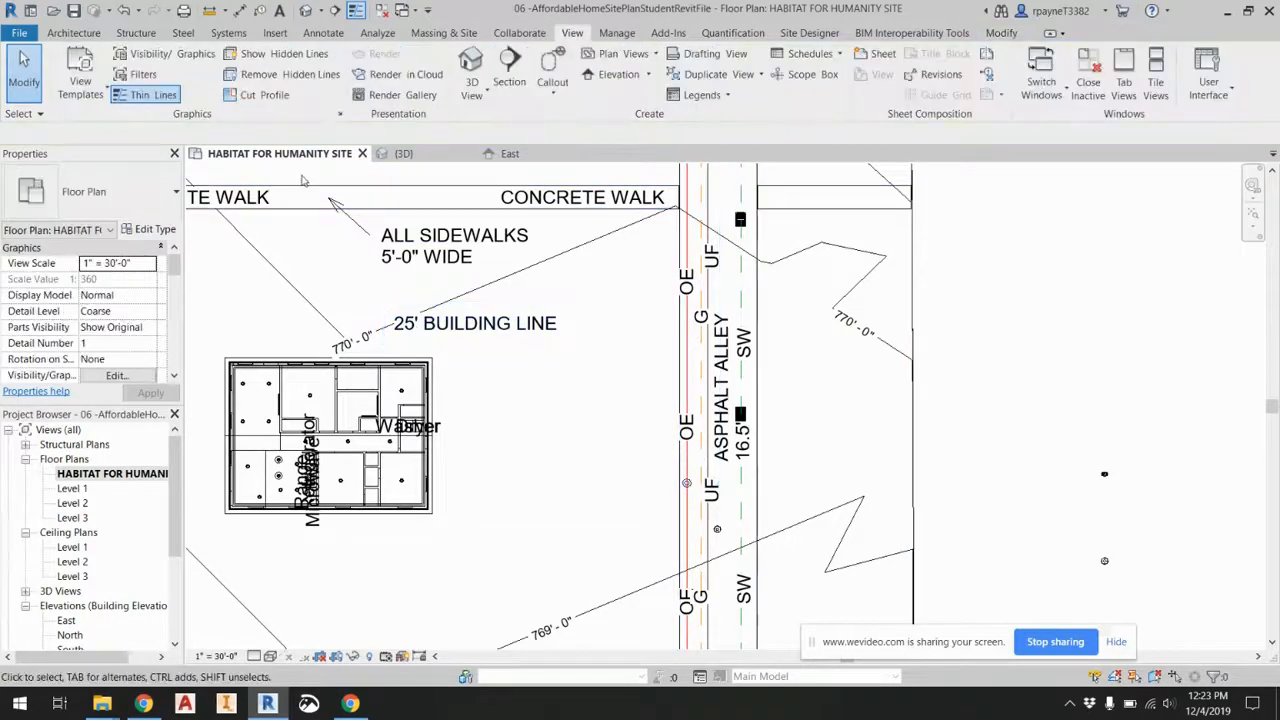
Start a topography subregion and sketch its upper edge from the near edge of the asphalt alley to the house's upper corner.
left_click(443, 33)
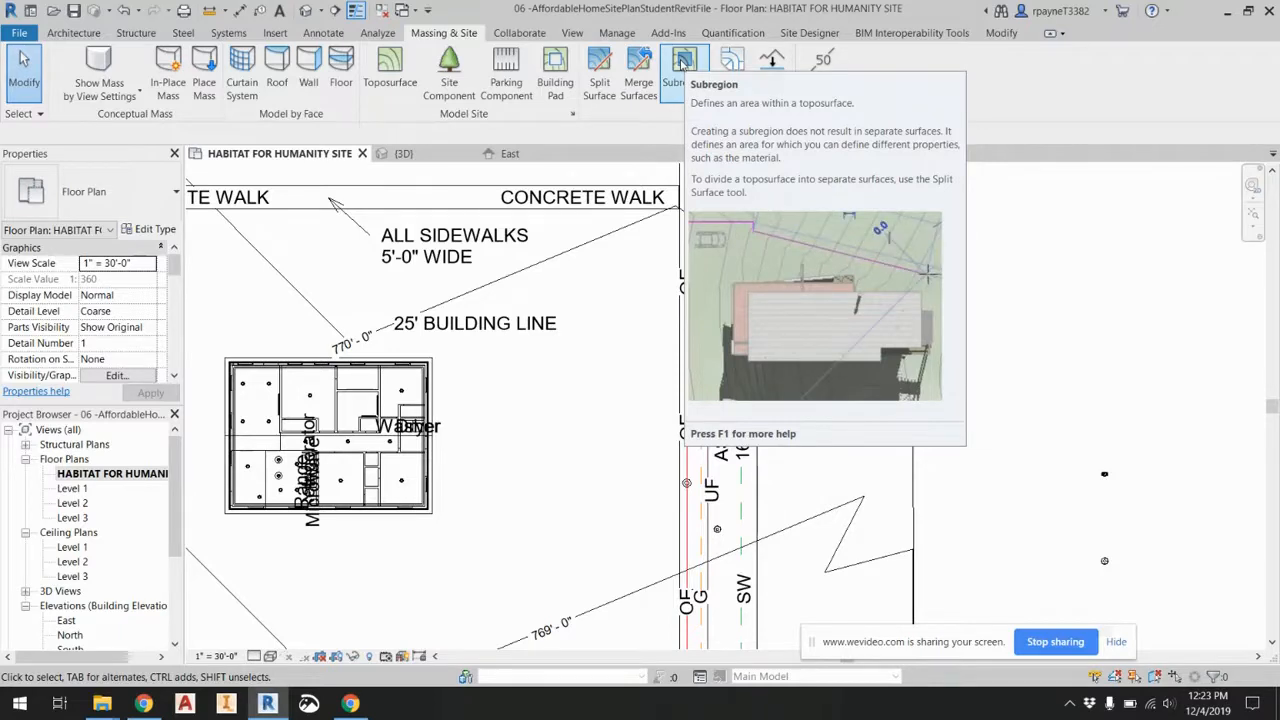
left_click(683, 64)
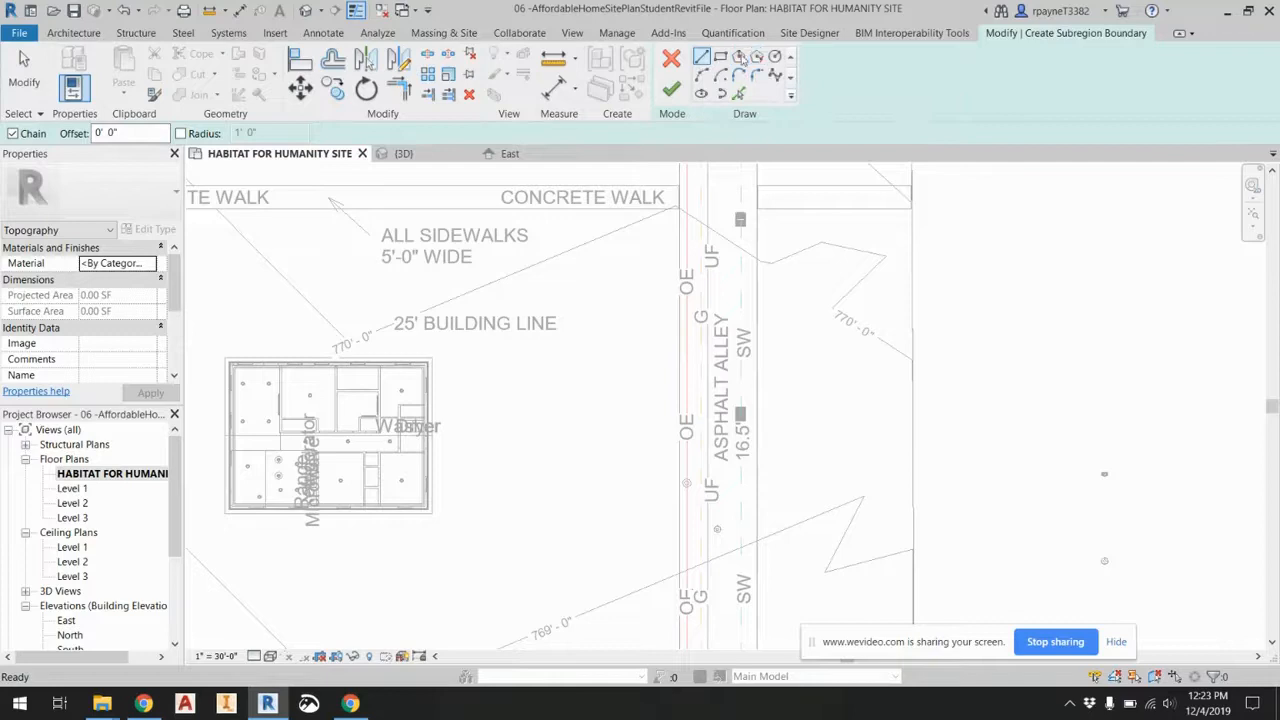
left_click(680, 223)
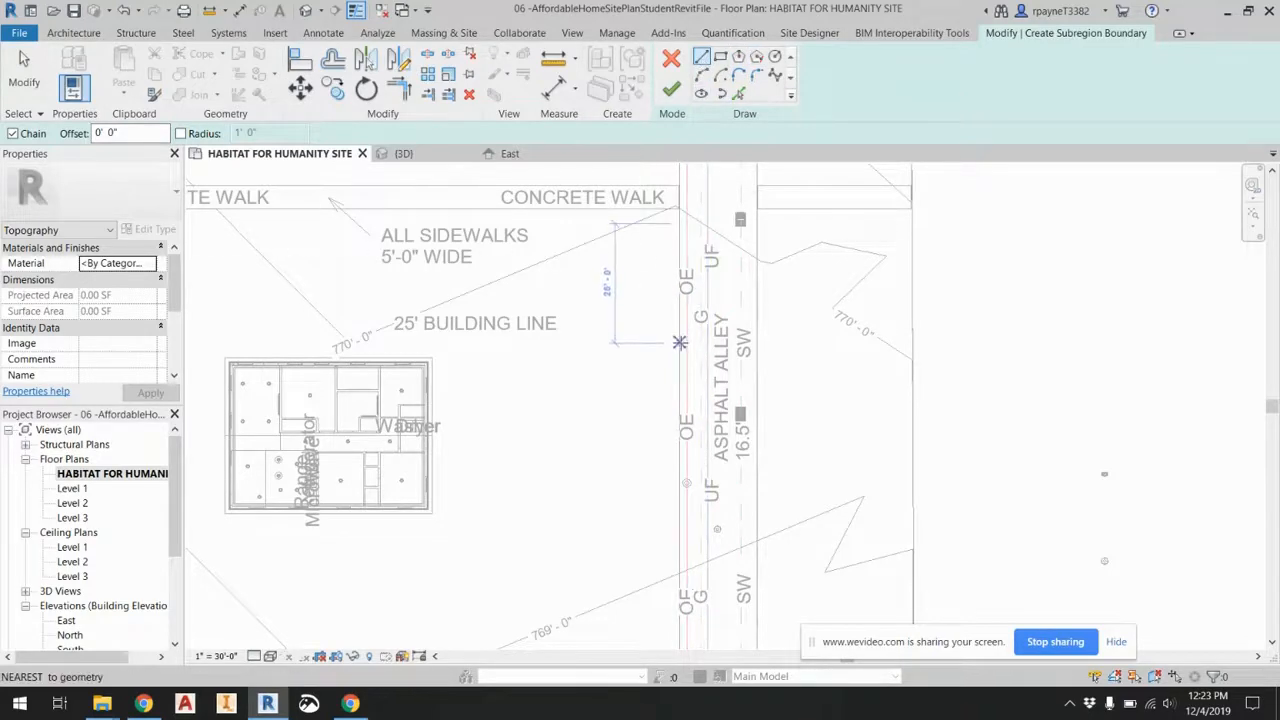
key("Escape")
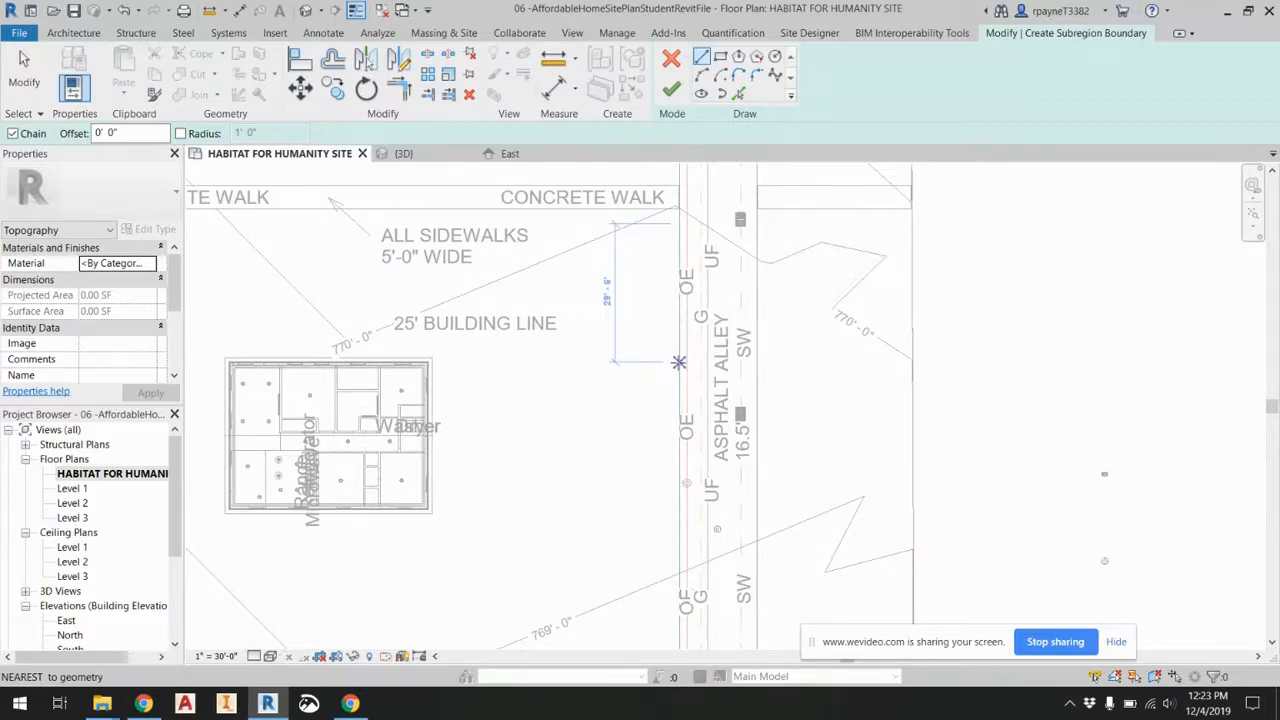
left_click(679, 362)
scroll(425, 367, "up", 5)
scroll(421, 368, "up", 2)
left_click(383, 290)
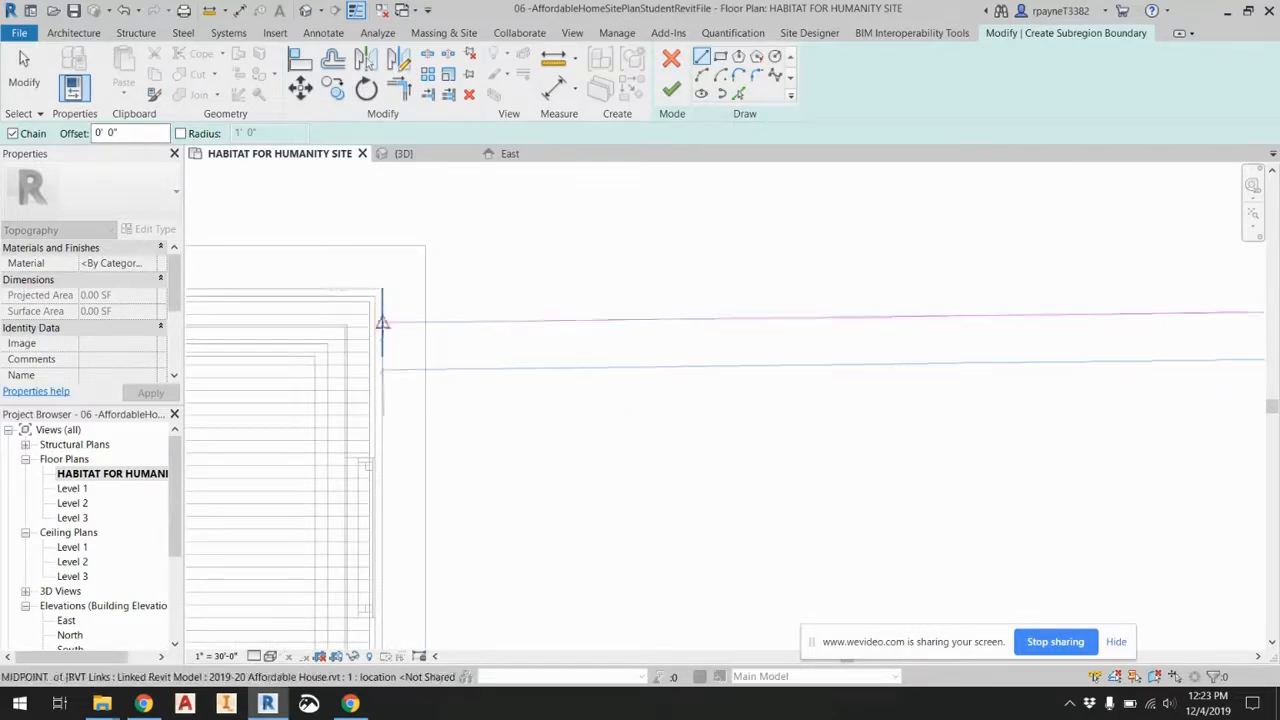
Close the L-shaped subregion boundary with edges about 24' along the house, 18' outward, 14' up, across to the alley and 10' along it.
scroll(383, 450, "up", 4)
scroll(382, 500, "down", 3)
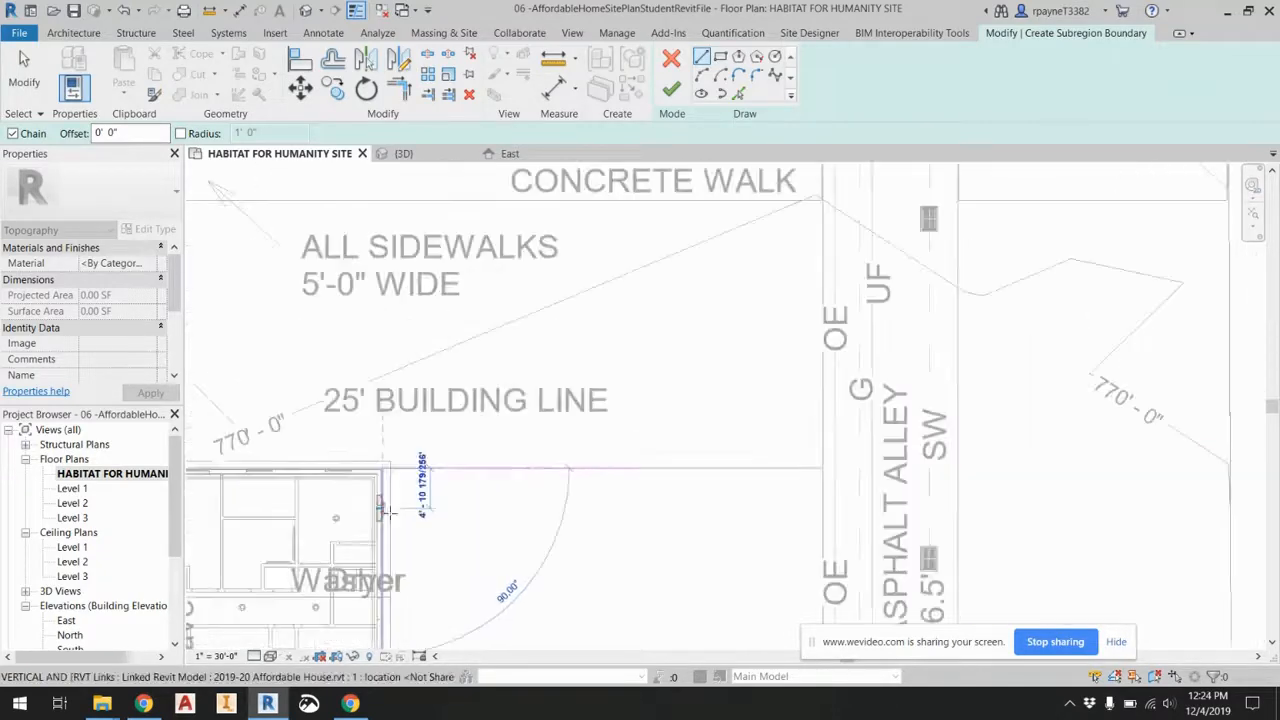
middle_click_drag(388, 604, 386, 444)
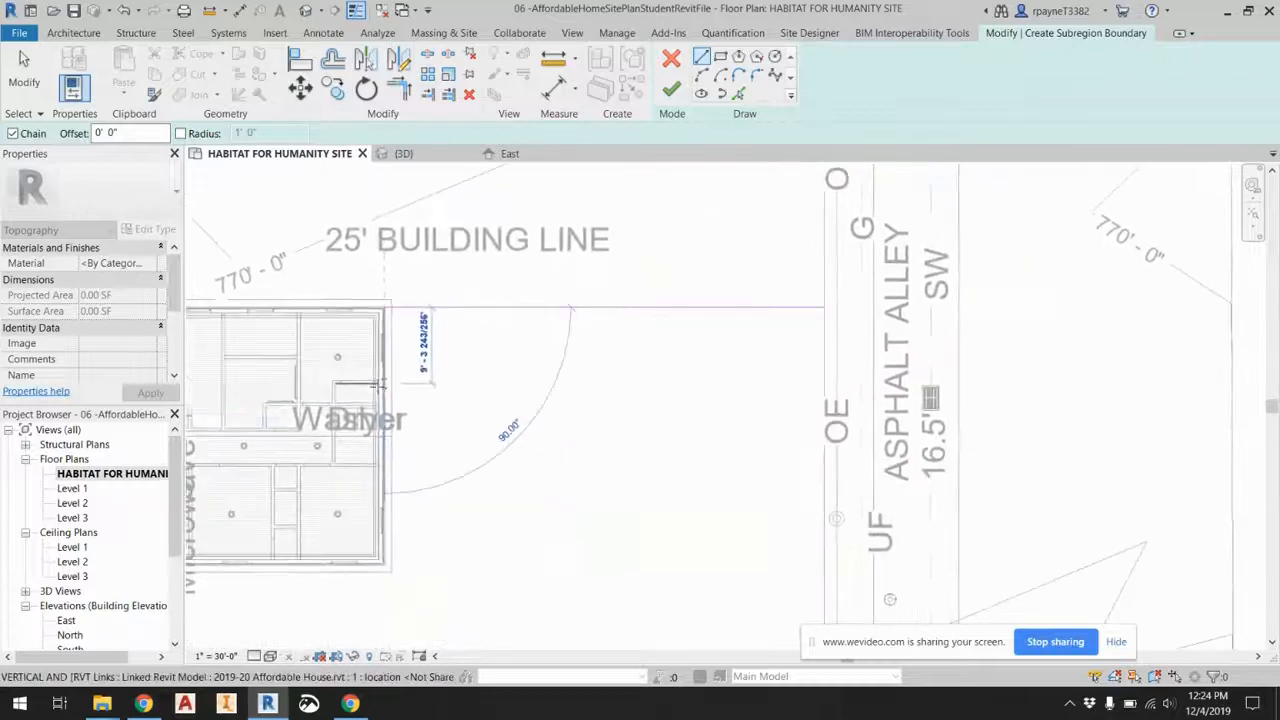
left_click(384, 504)
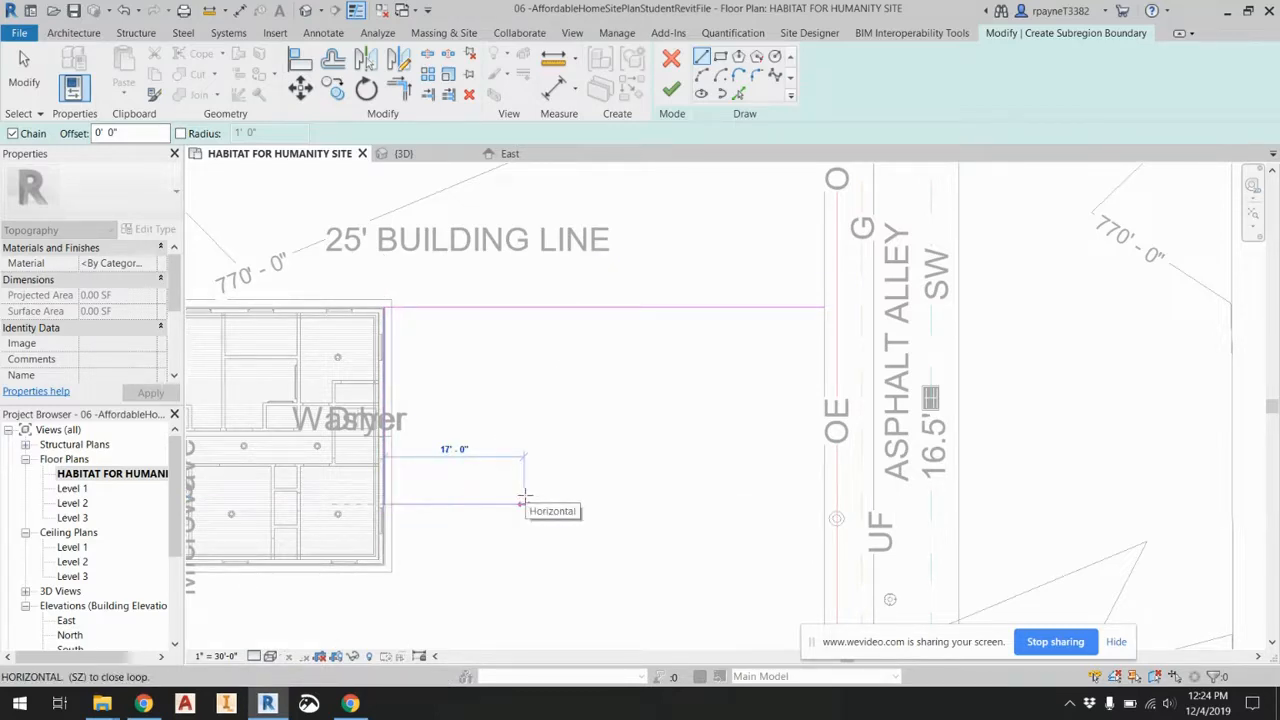
left_click(532, 504)
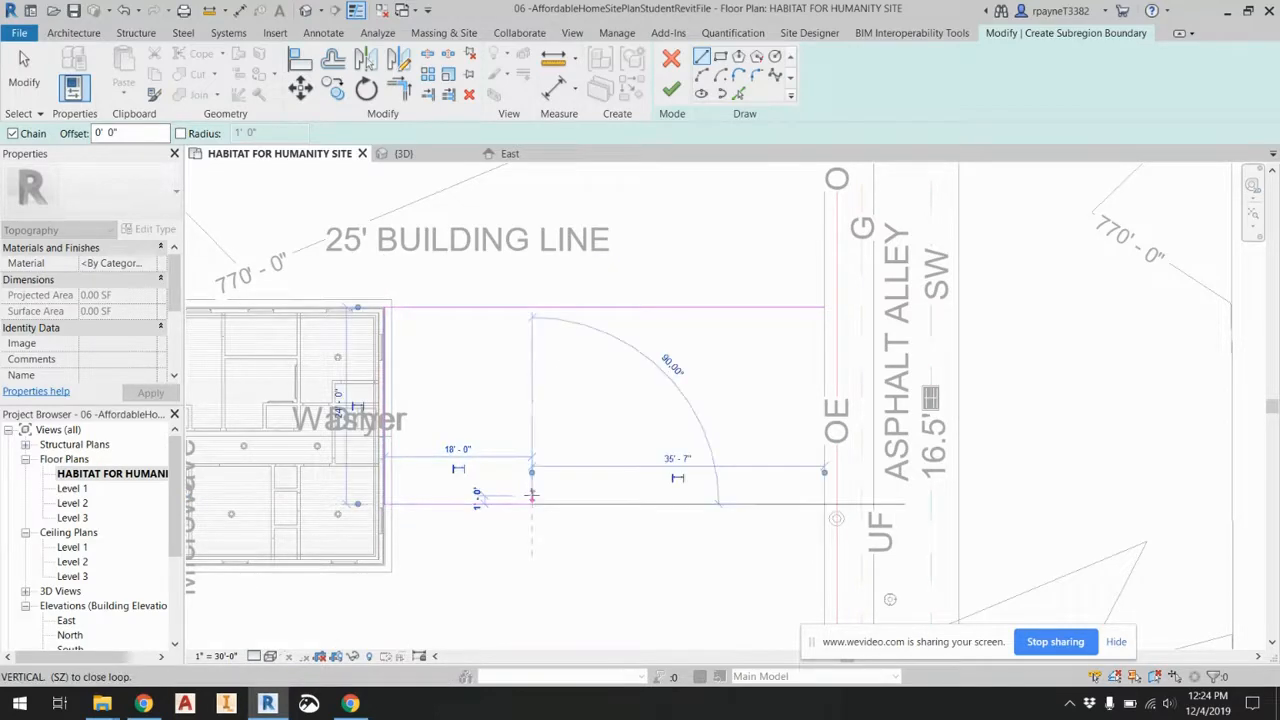
left_click(532, 389)
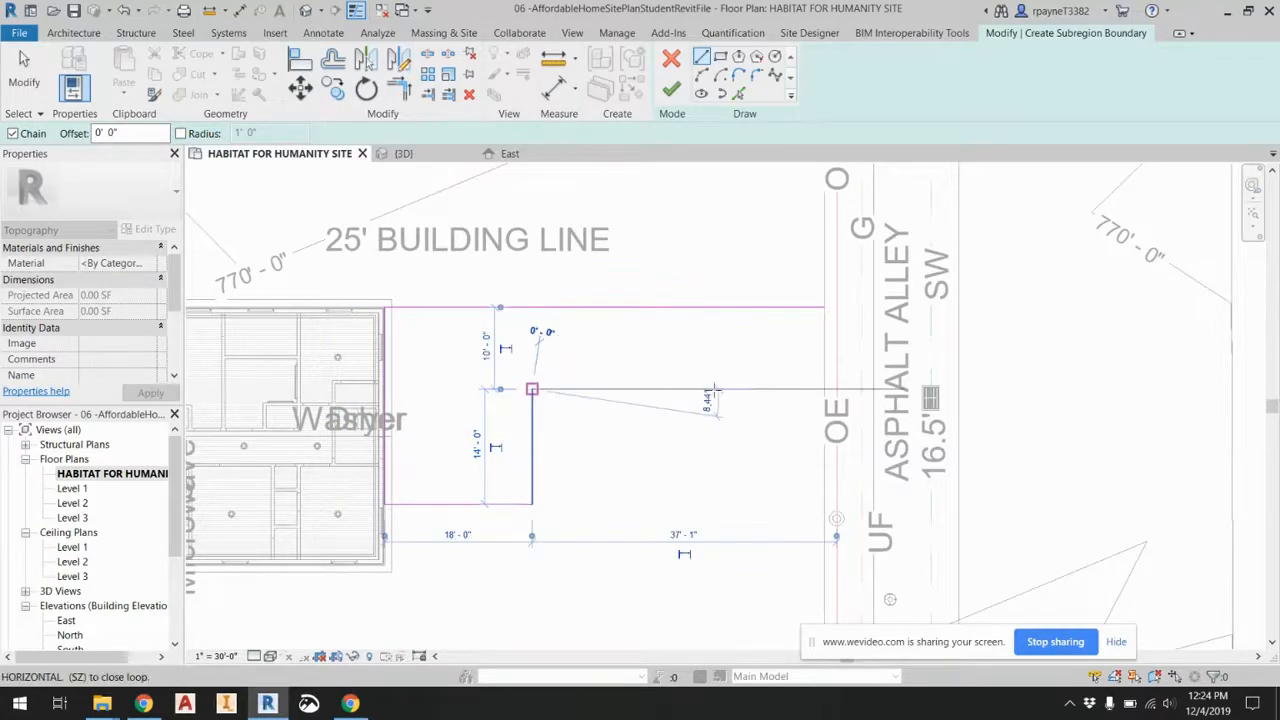
left_click(824, 389)
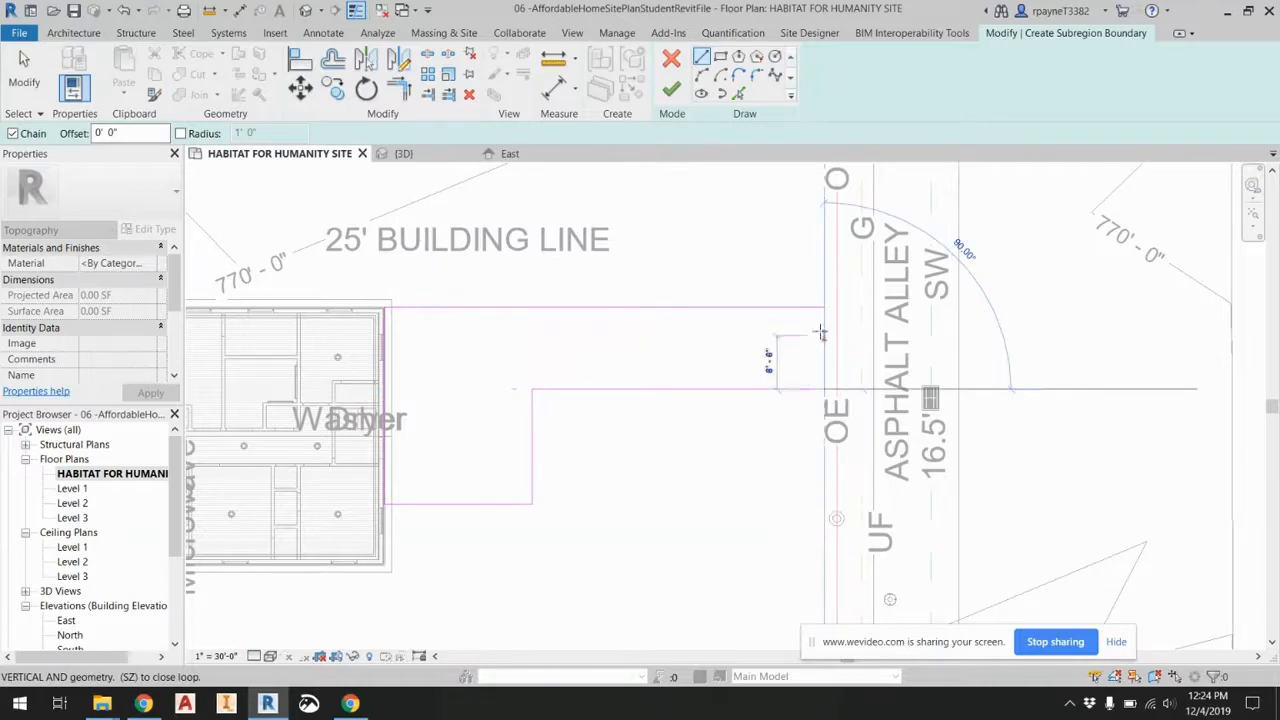
left_click(824, 307)
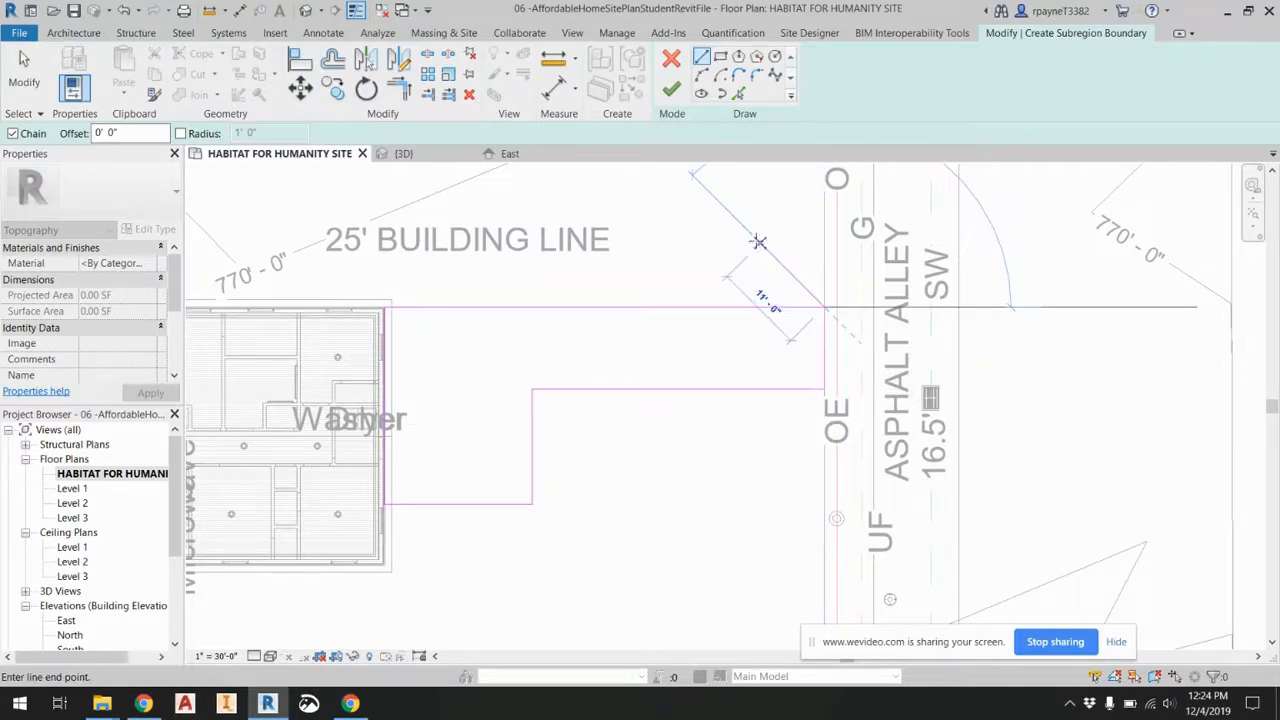
Try to finish the L-shaped subregion against the alley edge, and delete the conflicting instance.
left_click(676, 90)
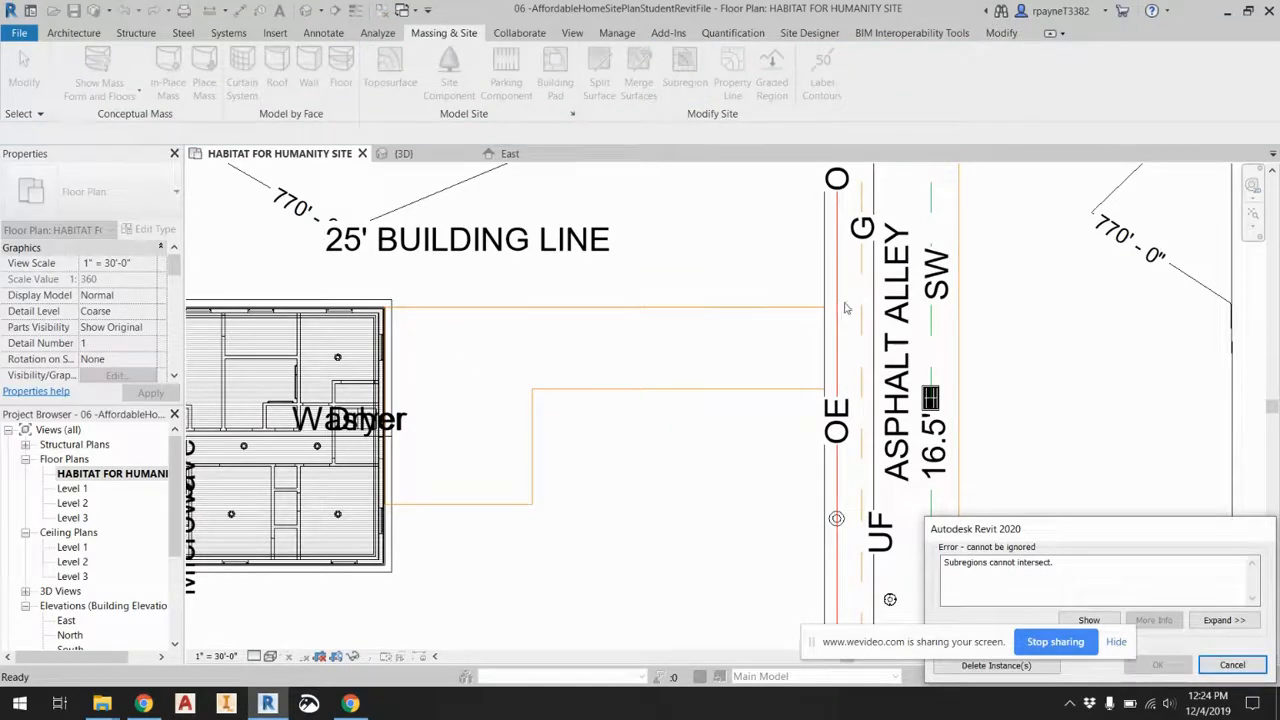
scroll(845, 308, "up", 4)
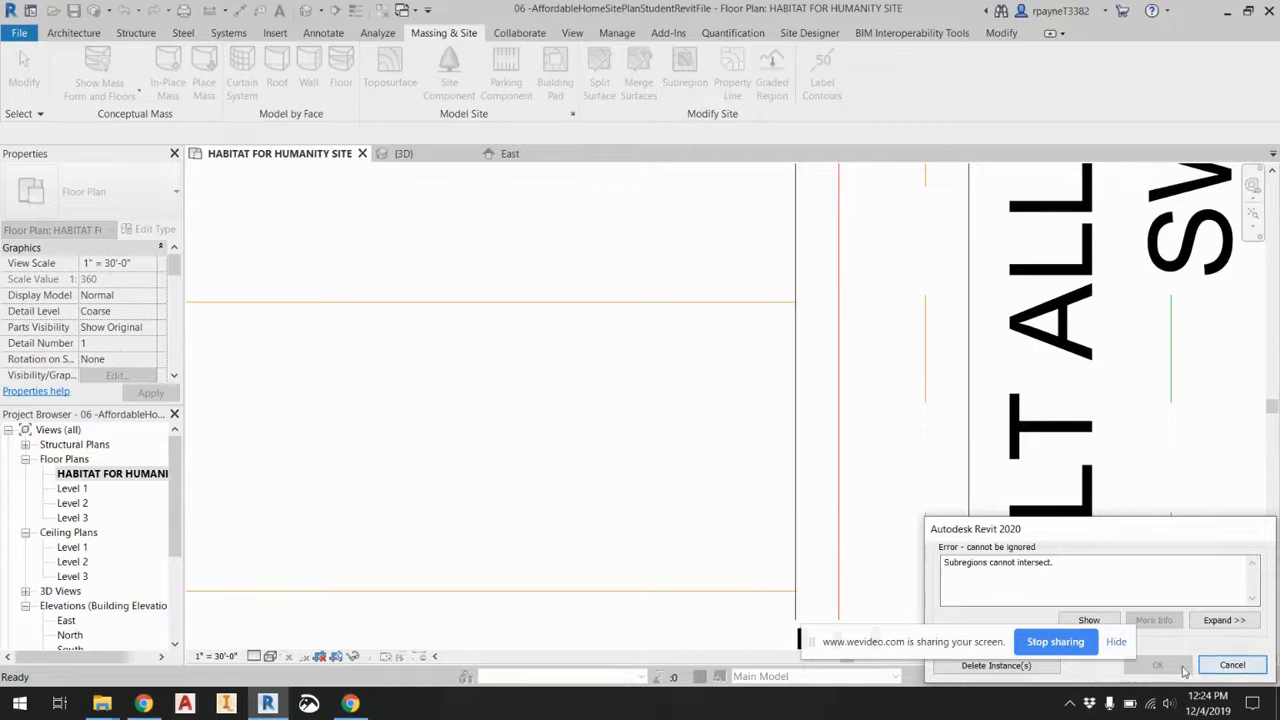
left_click(1015, 668)
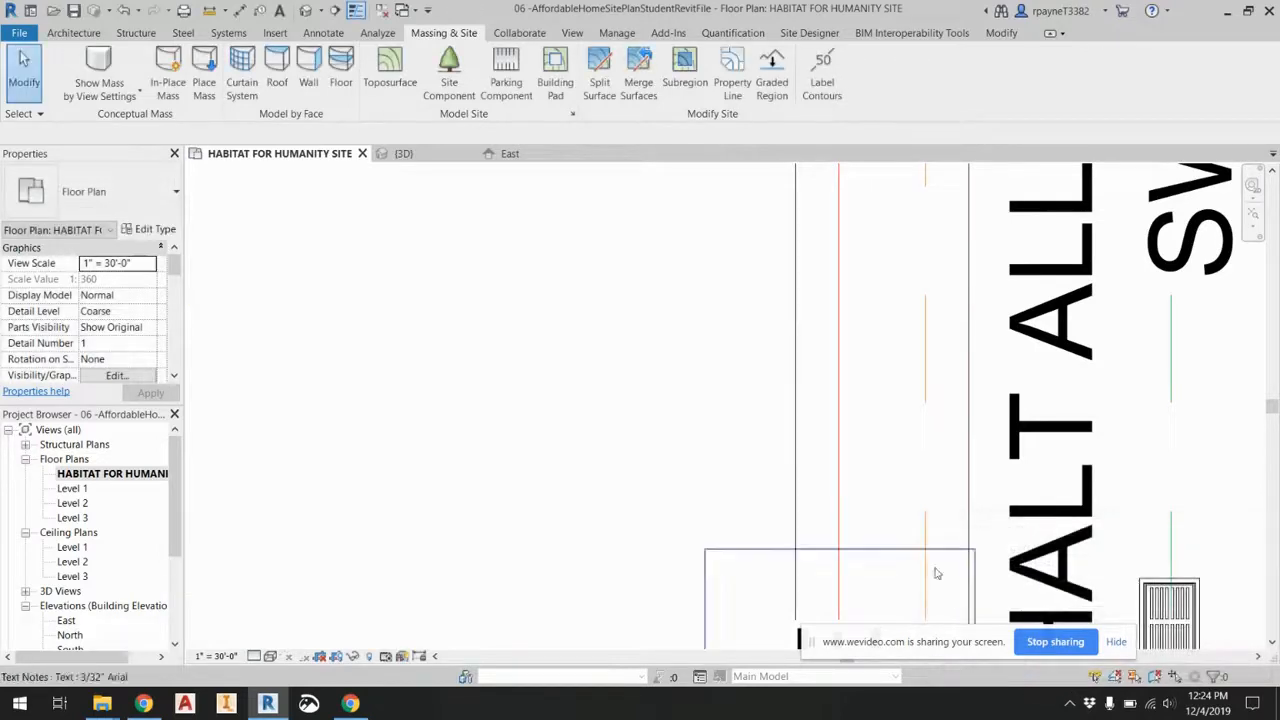
scroll(913, 495, "down", 5)
scroll(913, 495, "down", 1)
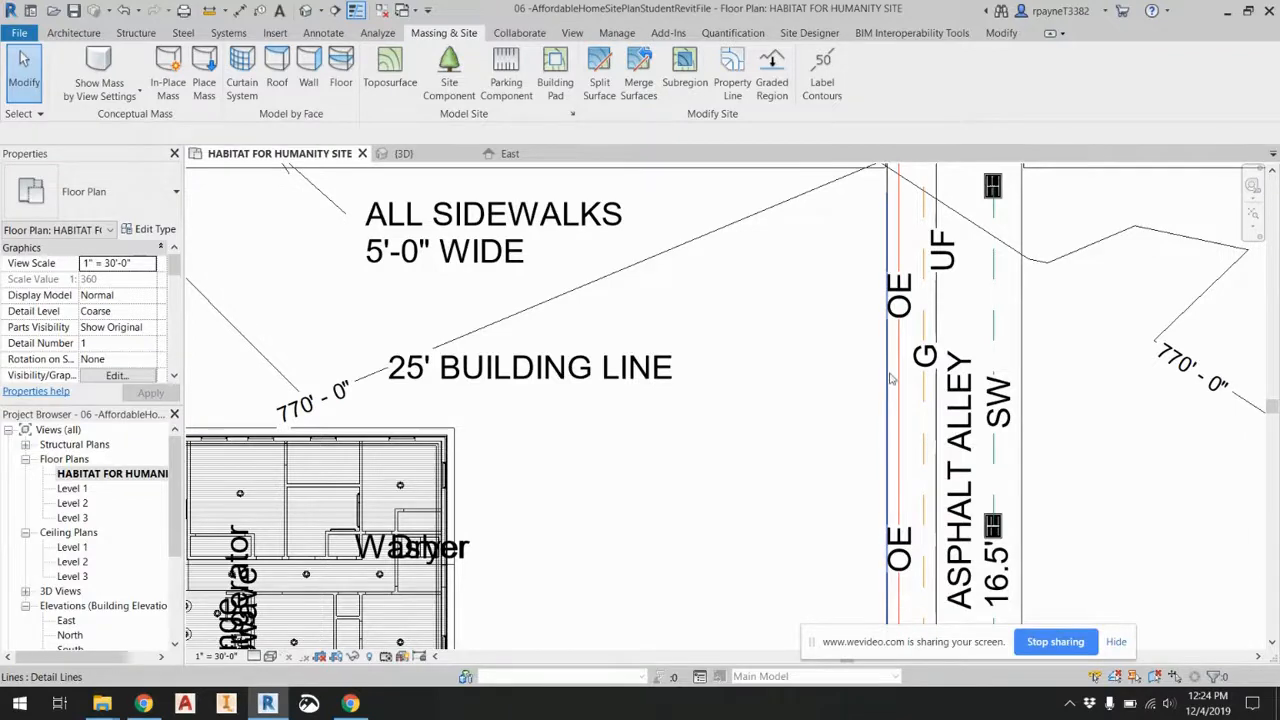
Start a new topography subregion and sketch its upper edge about 53' 6" from the near alley edge to the house's upper corner.
scroll(888, 392, "down", 2)
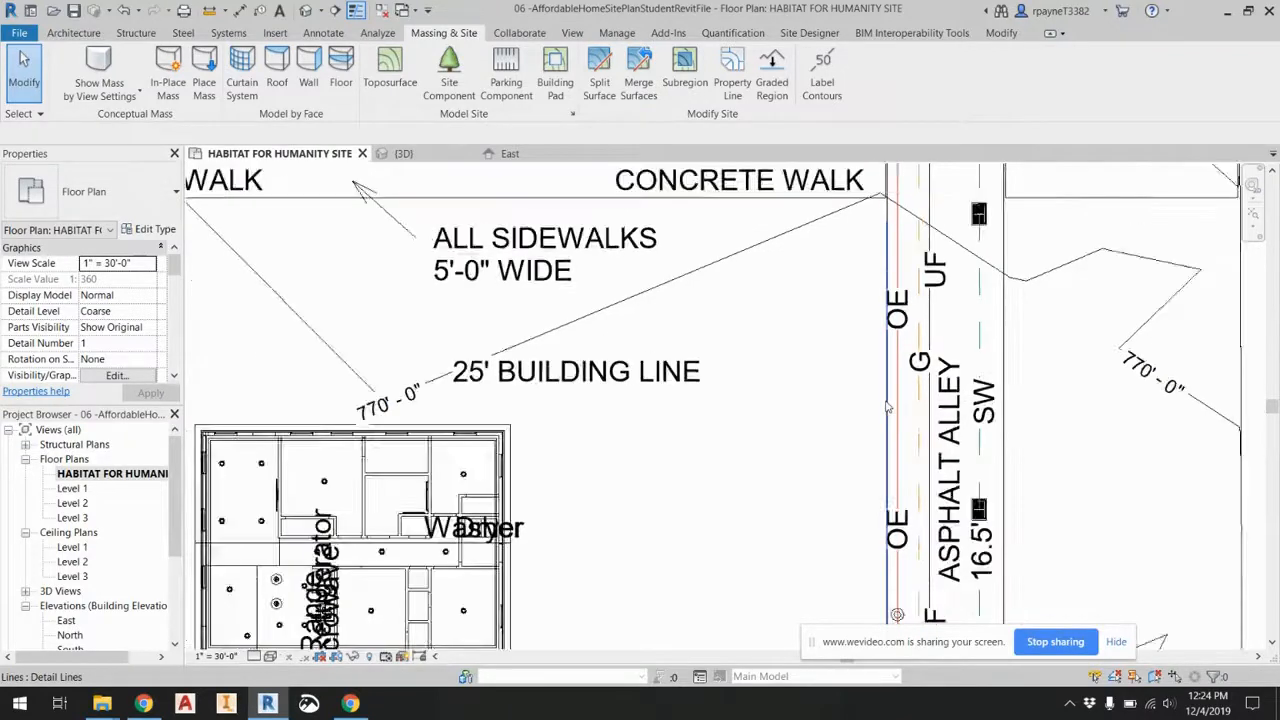
scroll(888, 405, "up", 1)
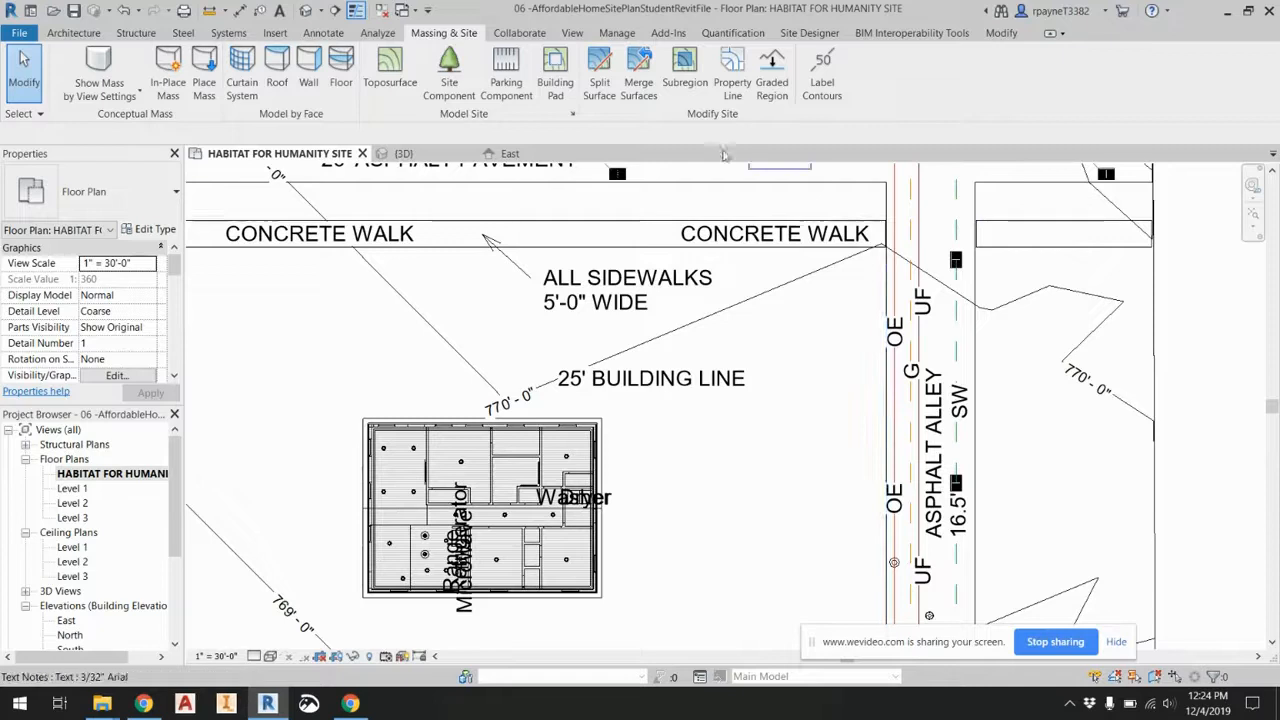
left_click(685, 68)
scroll(885, 420, "up", 1)
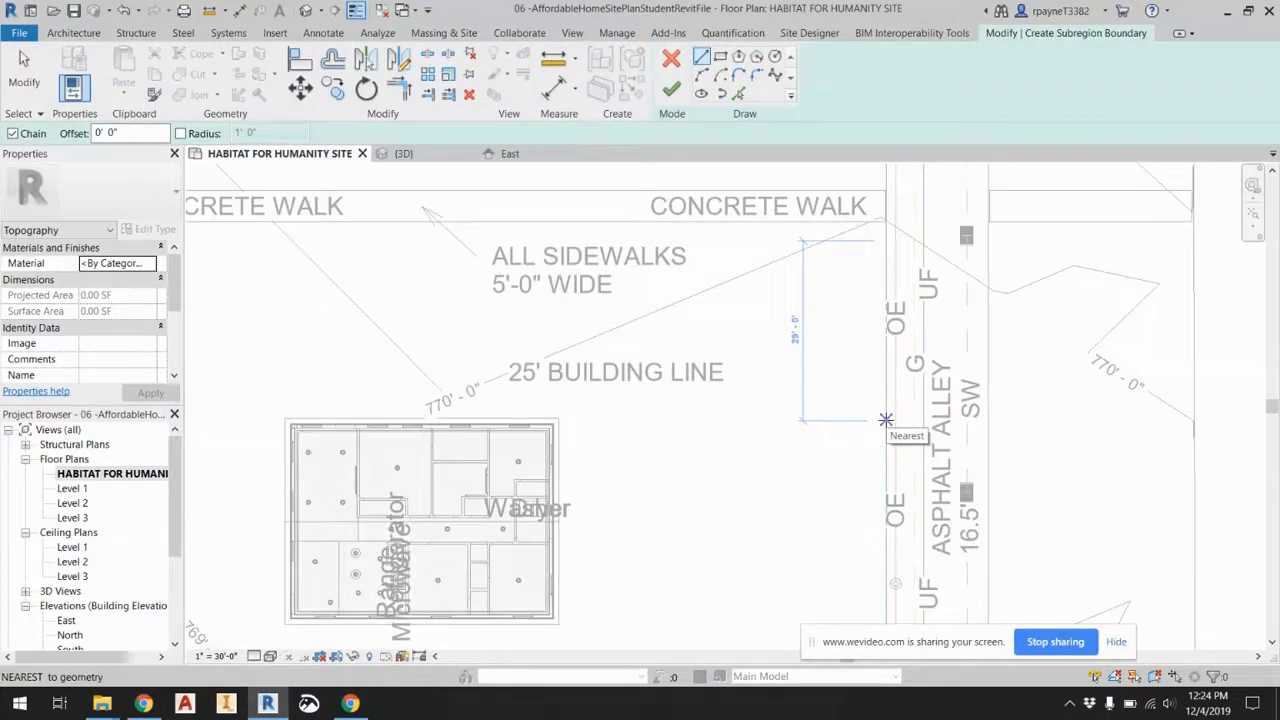
left_click(885, 420)
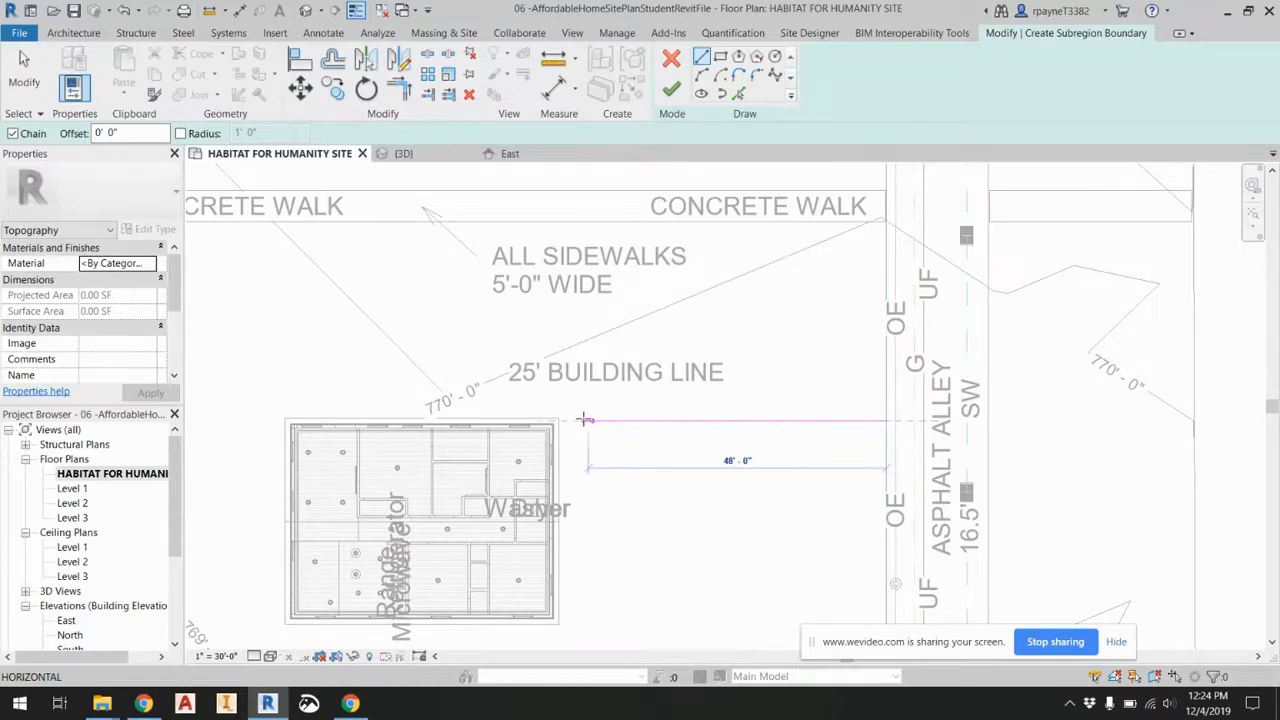
scroll(562, 420, "up", 2)
scroll(562, 420, "up", 2)
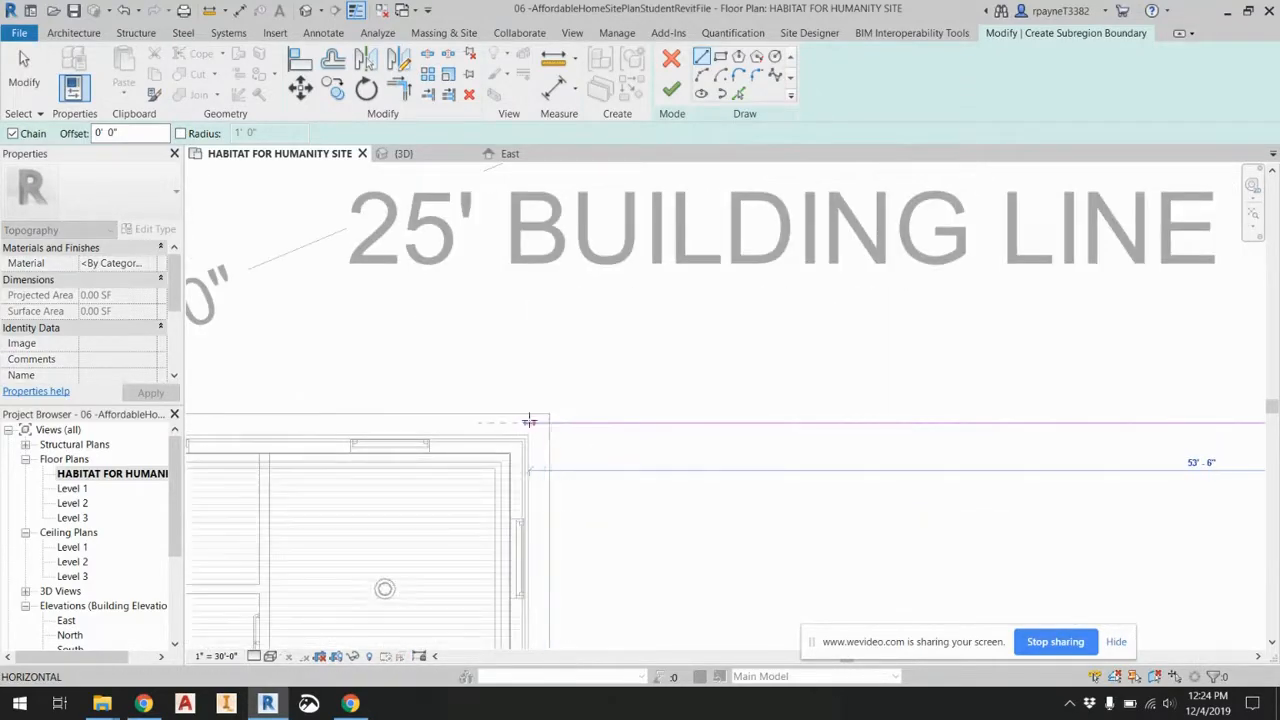
left_click(530, 421)
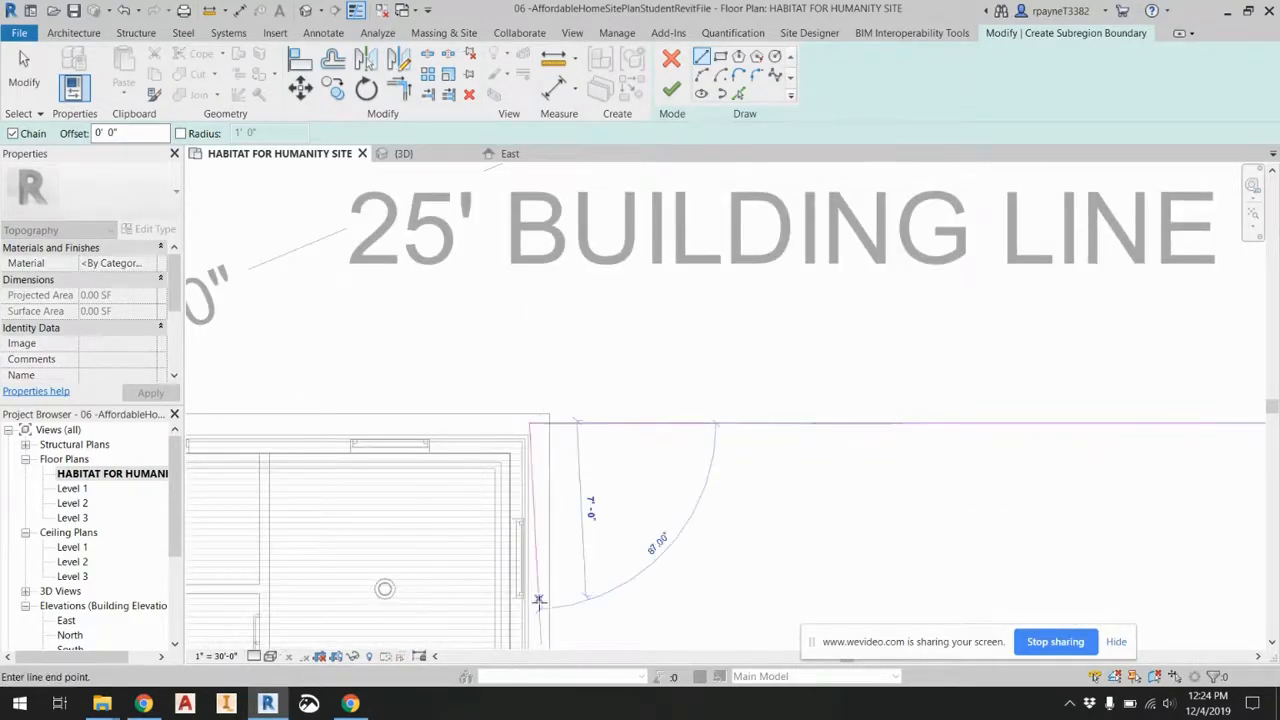
Sketch the subregion's edges down along the house wall, about 20' 6" outward toward the alley, and partway back up.
middle_click_drag(533, 606, 514, 310)
scroll(513, 335, "down", 2)
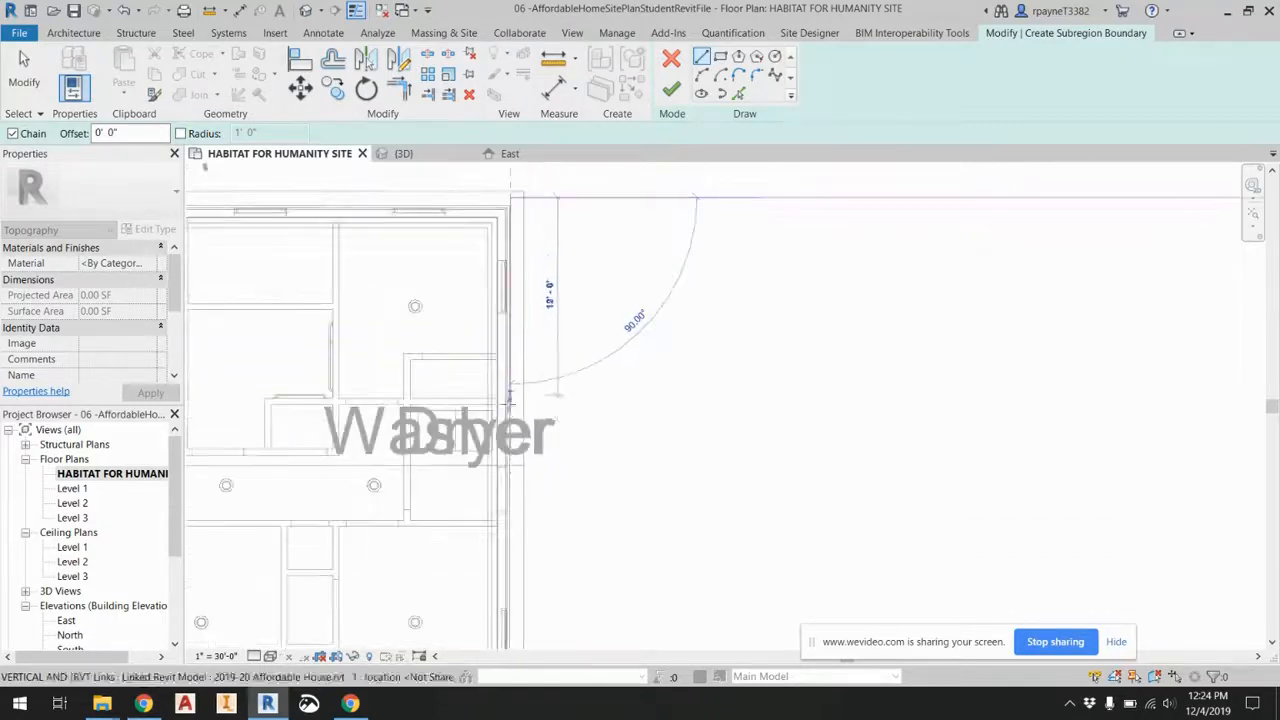
left_click(515, 560)
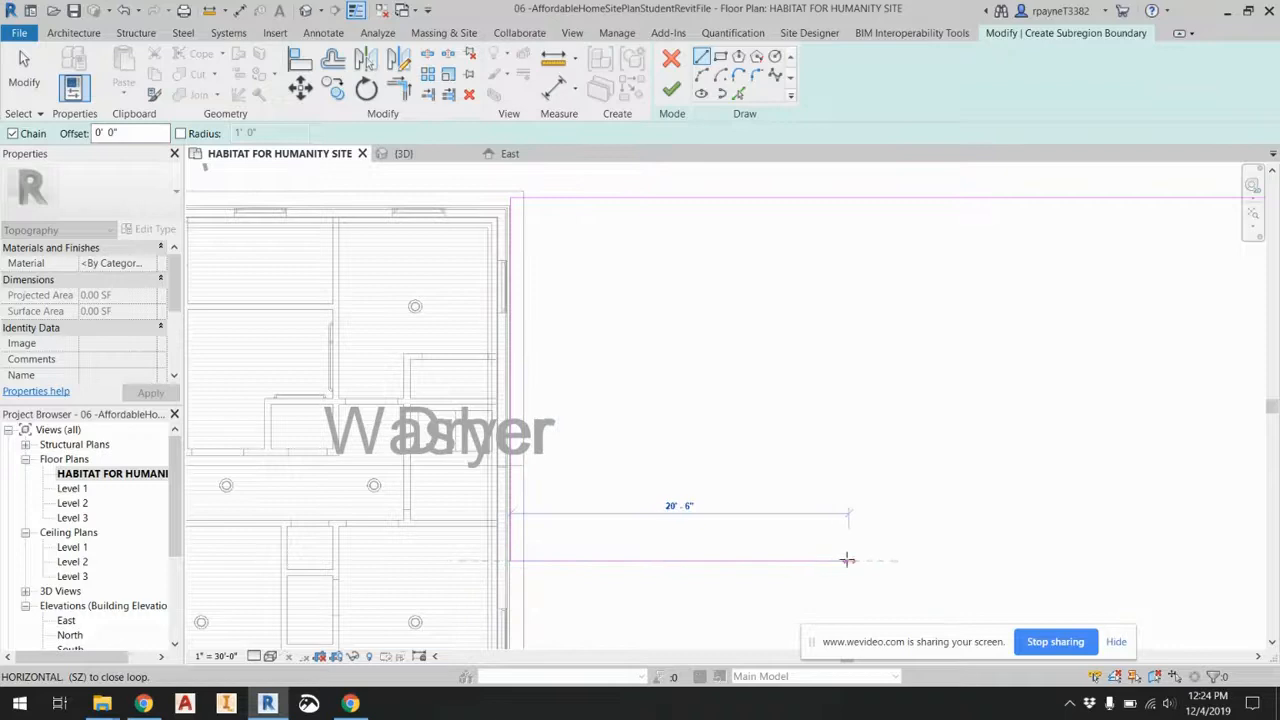
left_click(847, 560)
left_click(848, 348)
Close the L-shaped boundary with an edge about 33' to the alley and 9' along it, and try to finish the subregion.
middle_click_drag(1083, 349, 352, 380)
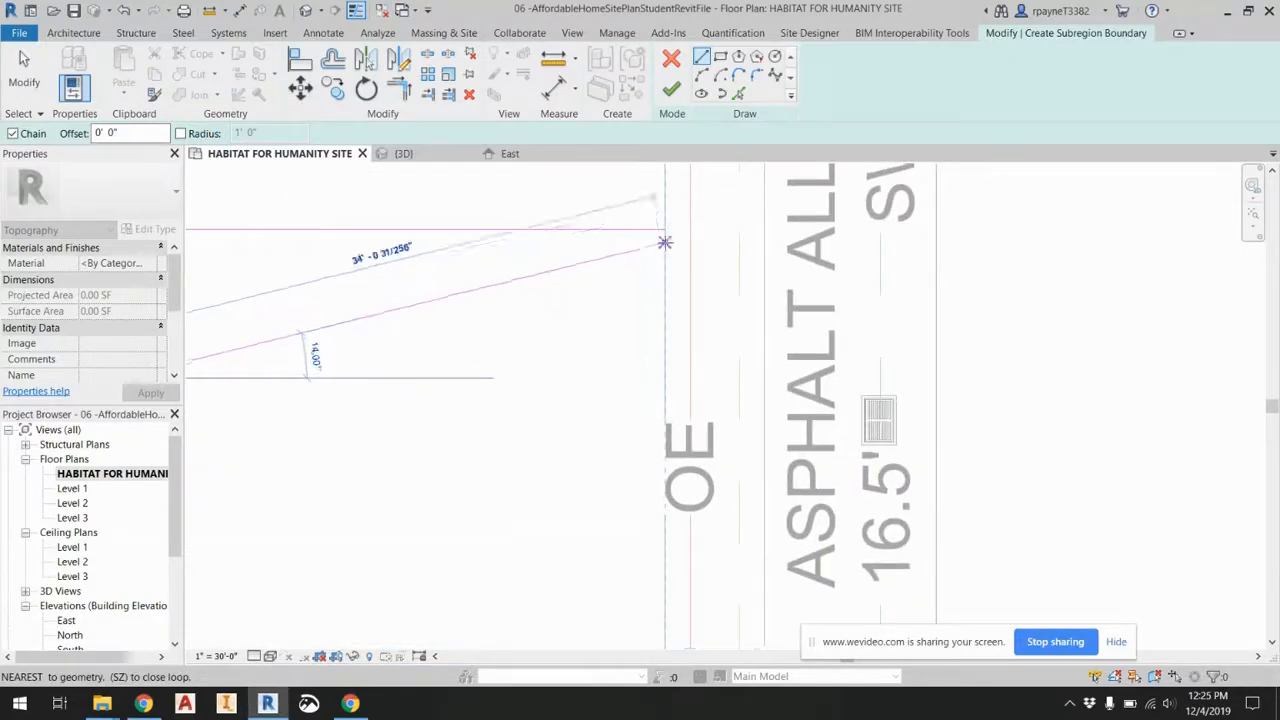
left_click(664, 382)
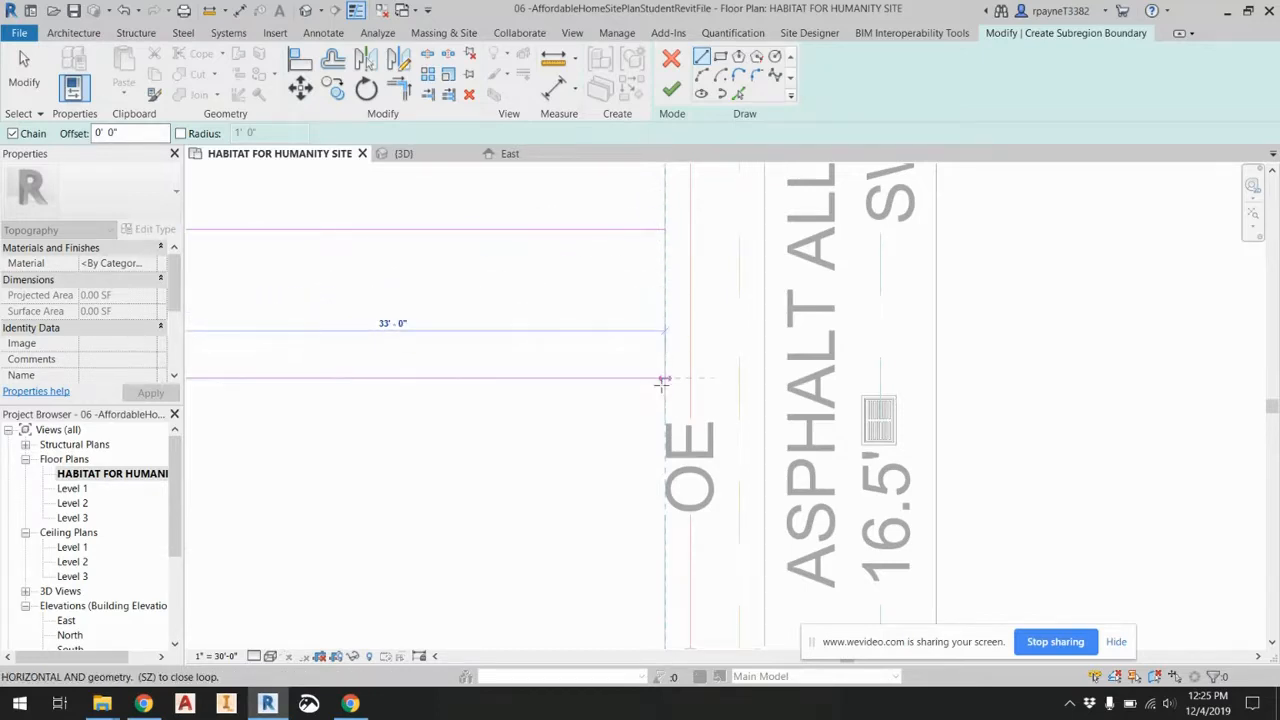
left_click(664, 229)
left_click(669, 96)
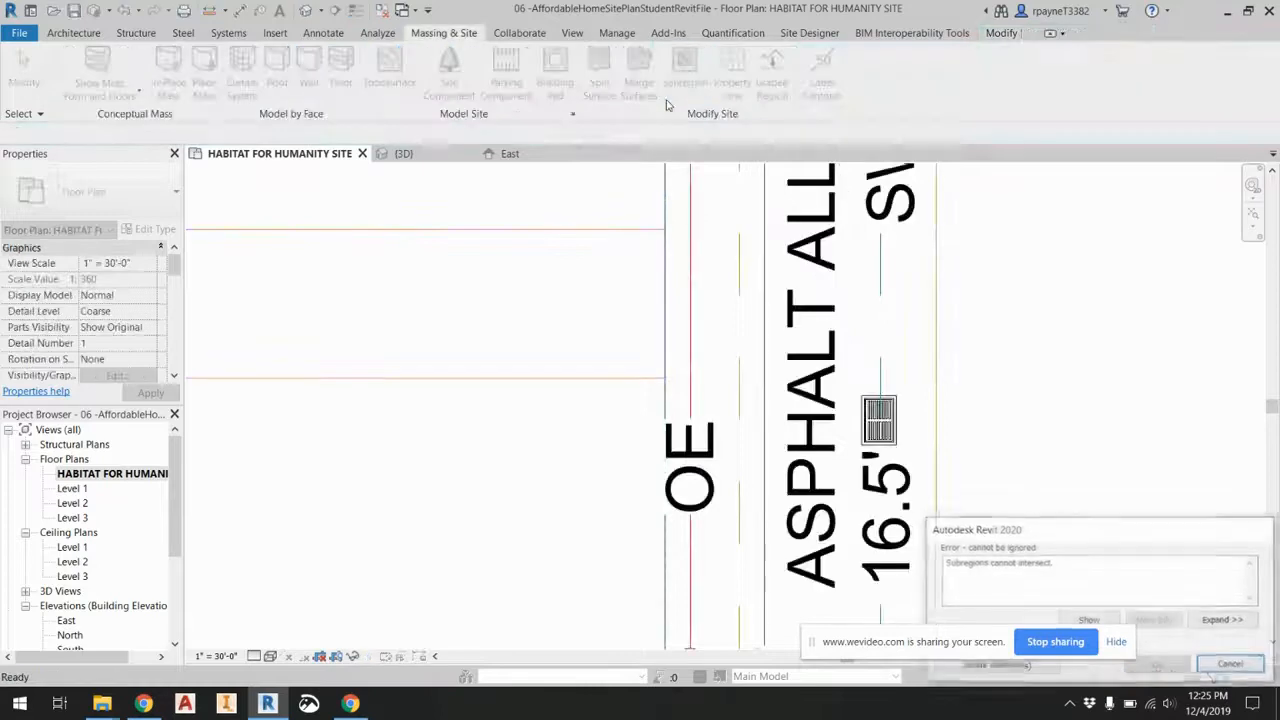
left_click(1232, 665)
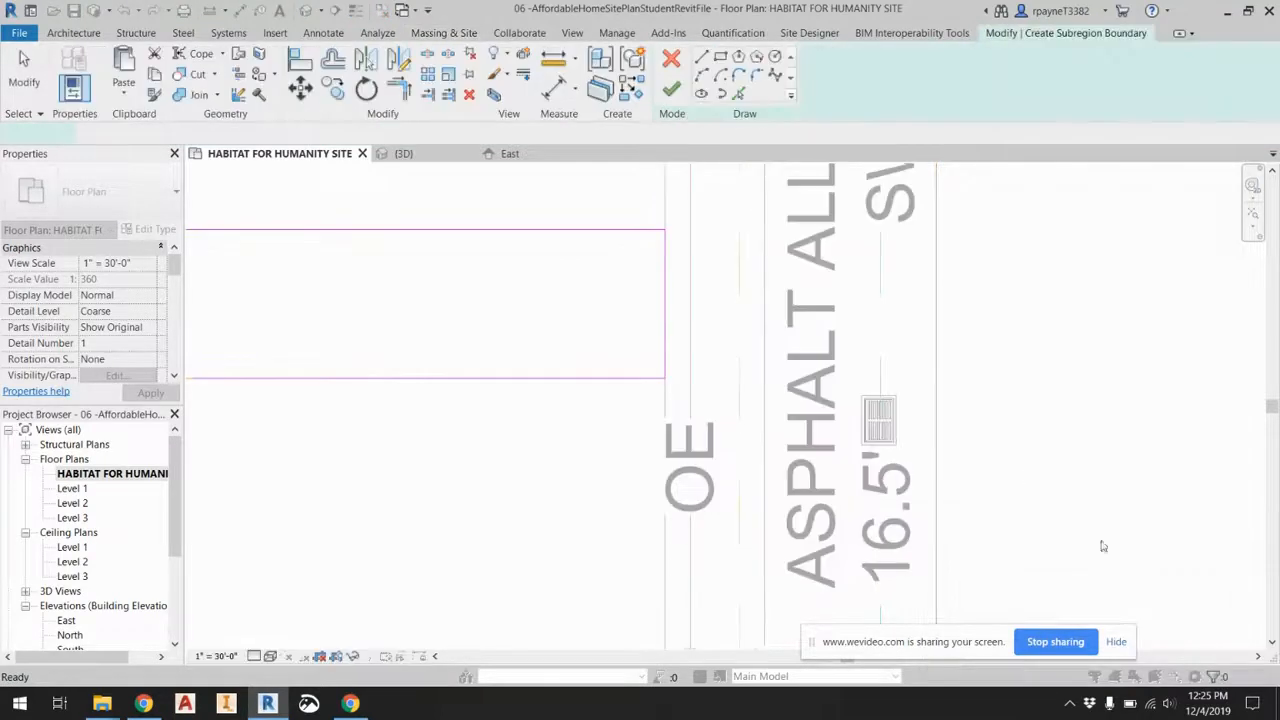
Pull the subregion's alley-side edge back toward the house and align it with the near edge of the asphalt alley.
key("Escape")
left_click(665, 260)
scroll(668, 262, "up", 3)
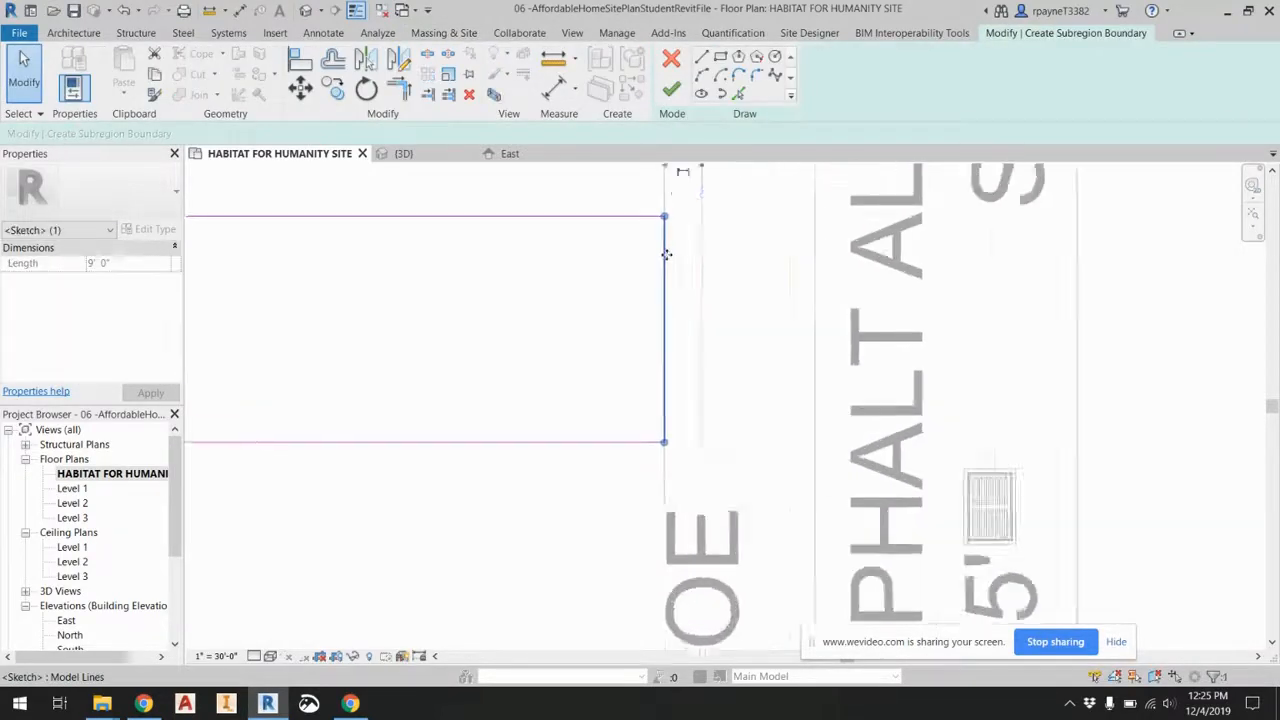
left_click_drag(643, 267, 651, 264)
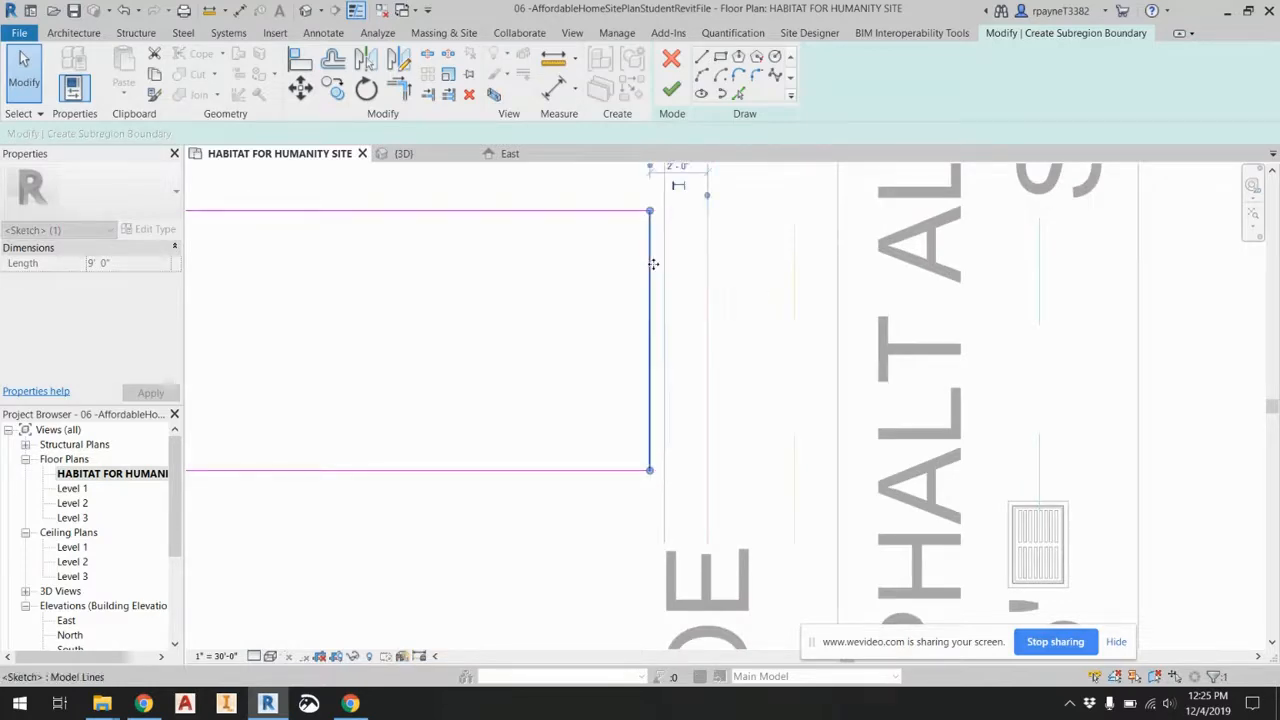
scroll(651, 245, "up", 1)
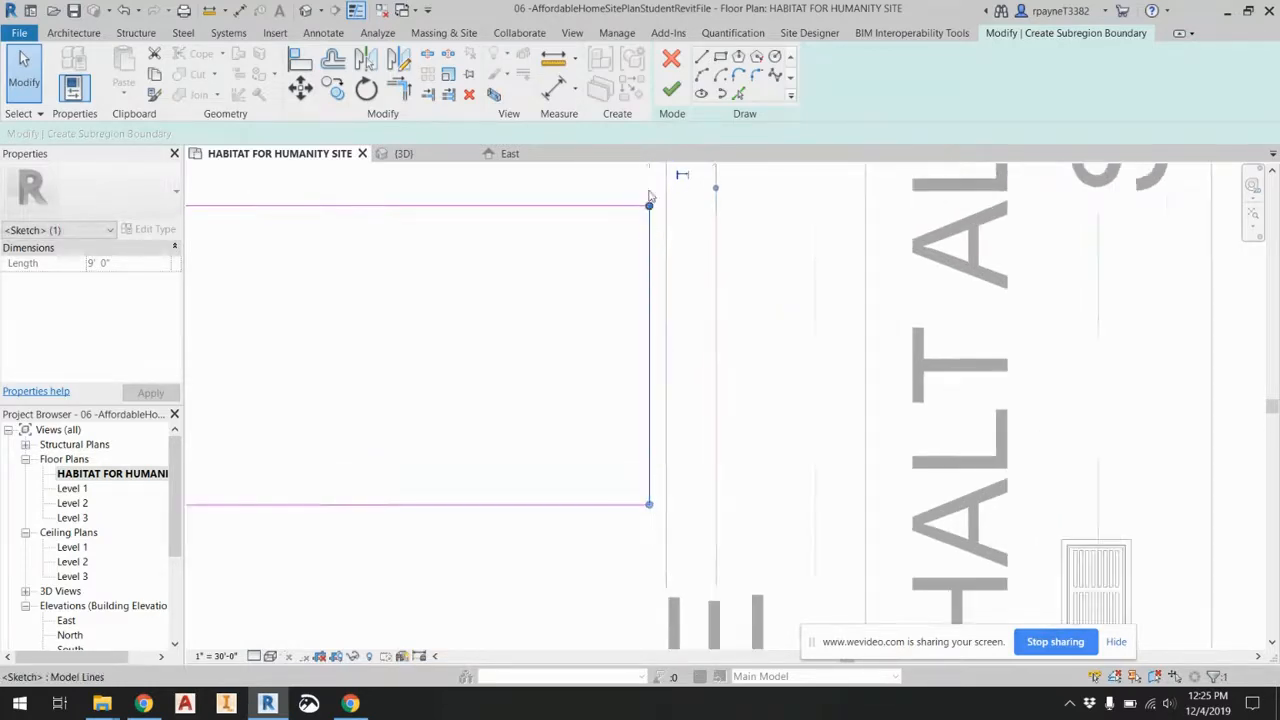
left_click(300, 58)
left_click(667, 287)
left_click(651, 287)
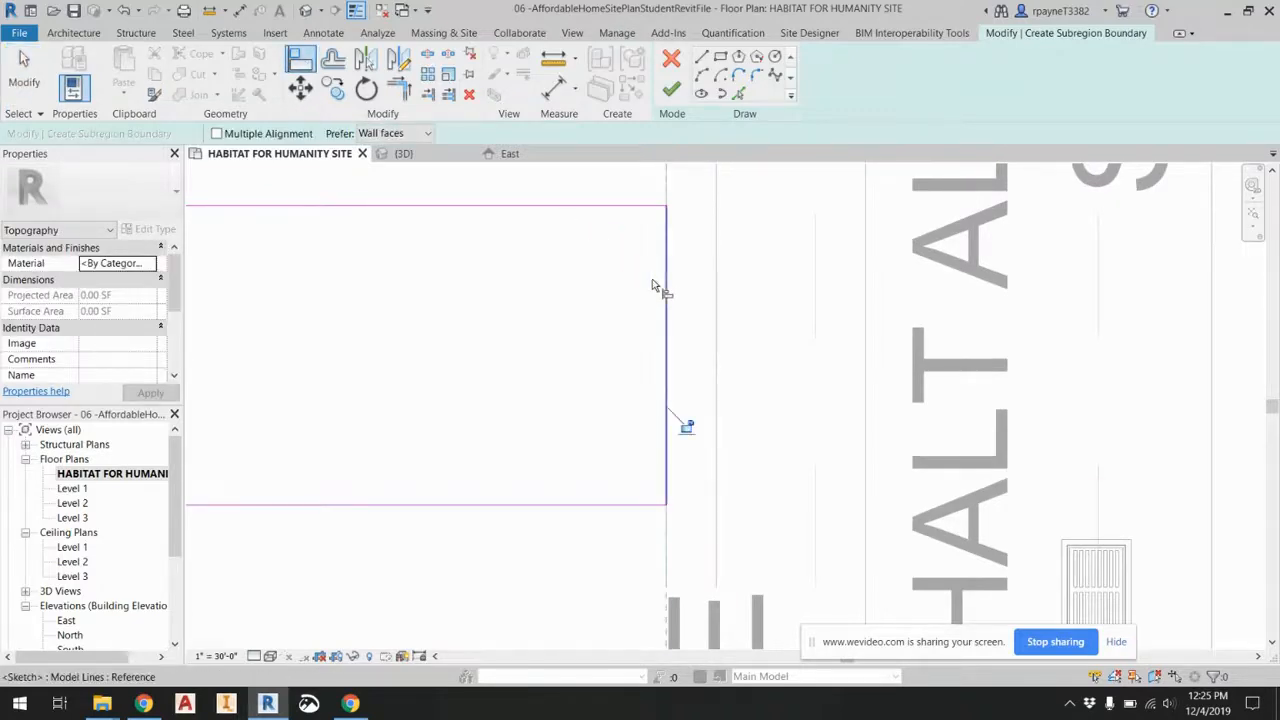
Align the subregion's house-side edge with the outer face of the house wall.
scroll(794, 400, "down", 3)
scroll(224, 440, "up", 3)
scroll(223, 438, "up", 4)
scroll(323, 207, "up", 1)
middle_click_drag(325, 210, 374, 366)
scroll(346, 275, "up", 4)
scroll(360, 275, "up", 2)
left_click(400, 255)
left_click(406, 257)
scroll(518, 360, "down", 2)
scroll(560, 390, "up", 2)
scroll(580, 405, "down", 3)
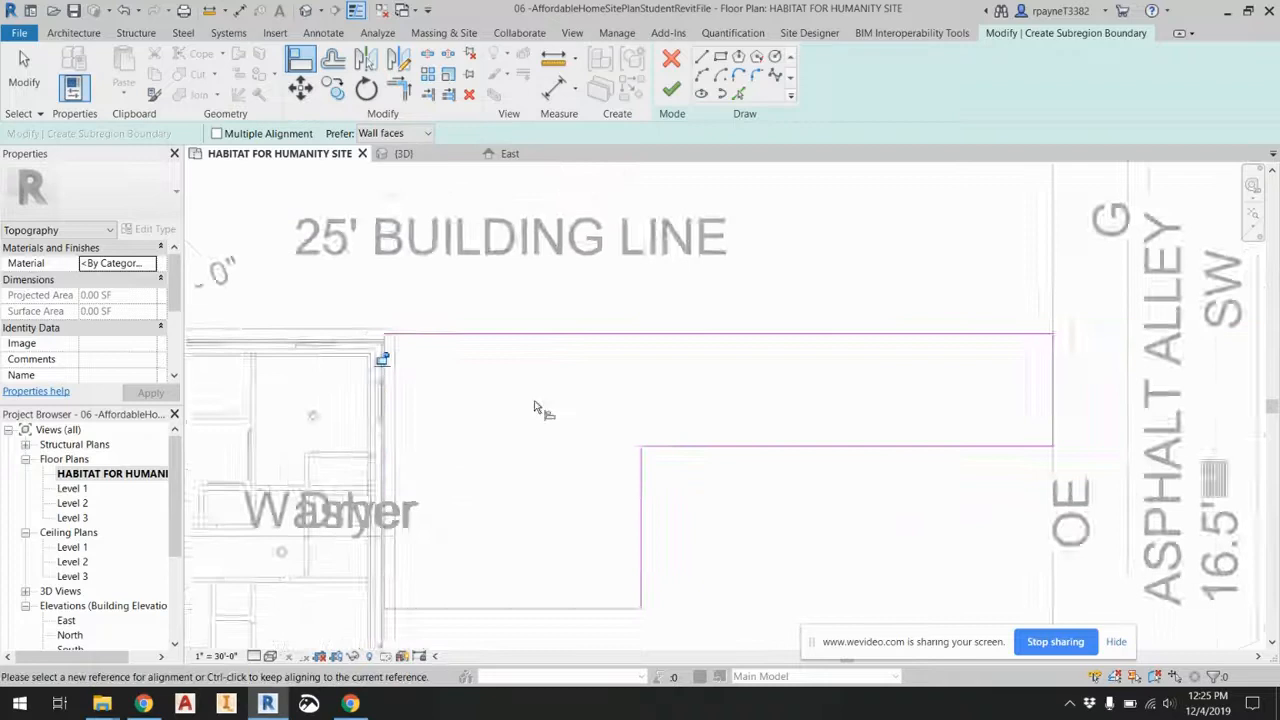
Try to finish the subregion, and examine the intersecting subregions near the alley in the error details.
left_click(670, 90)
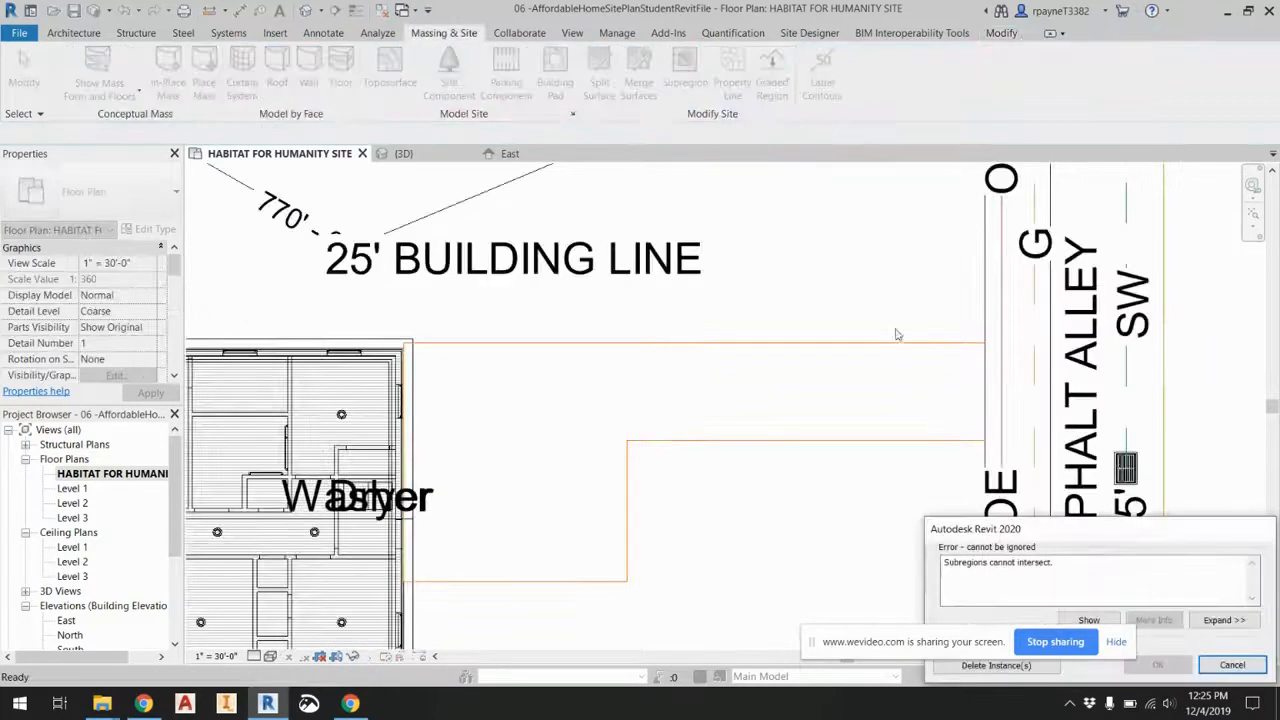
left_click(1110, 621)
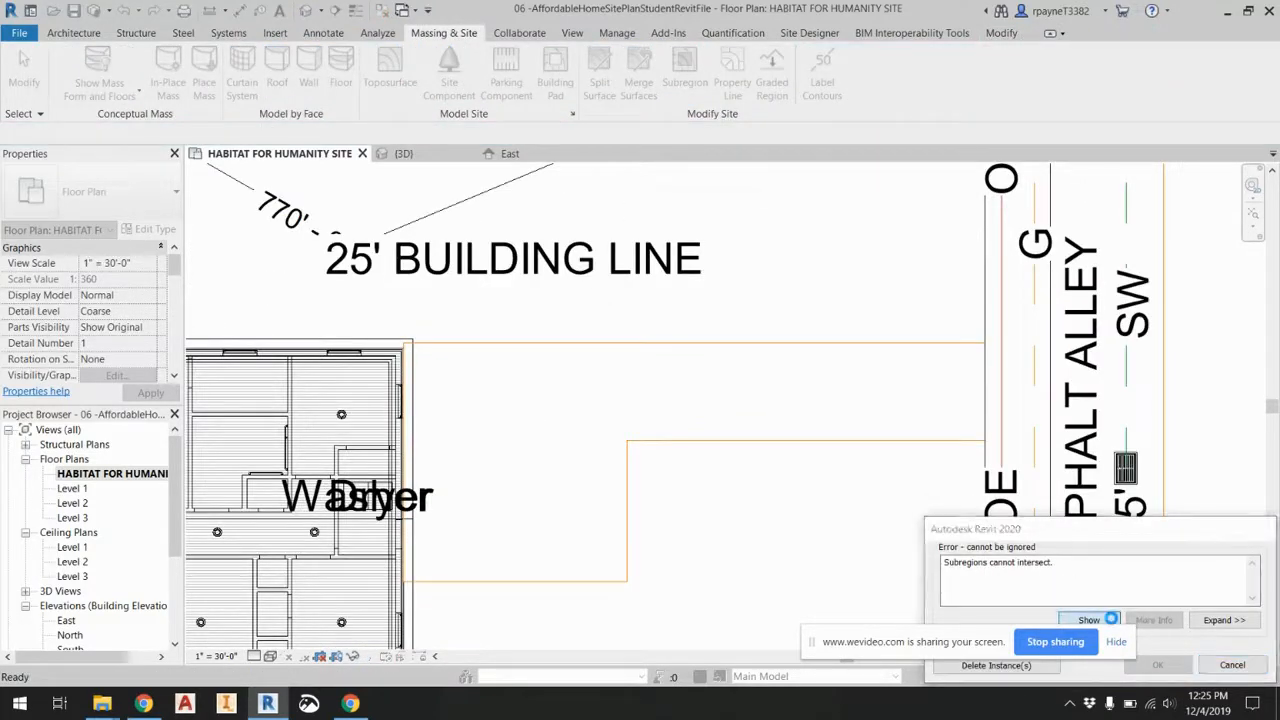
left_click(774, 421)
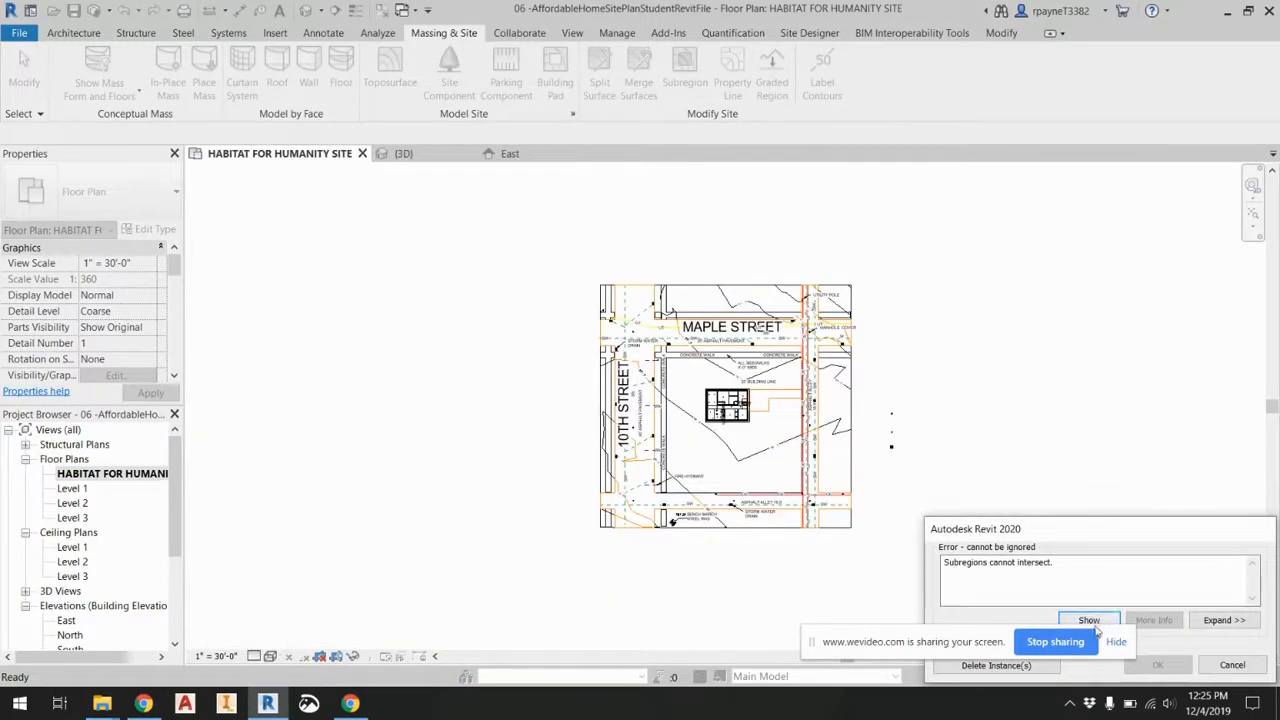
left_click(1220, 621)
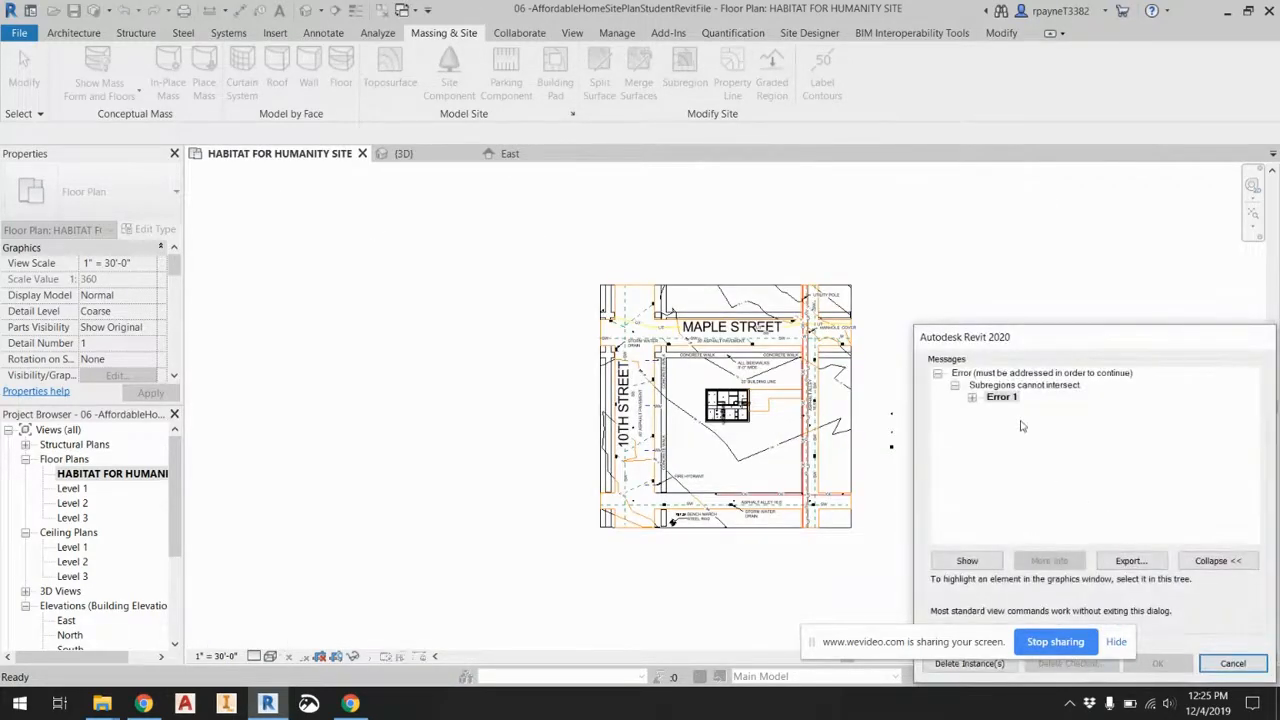
scroll(789, 412, "up", 5)
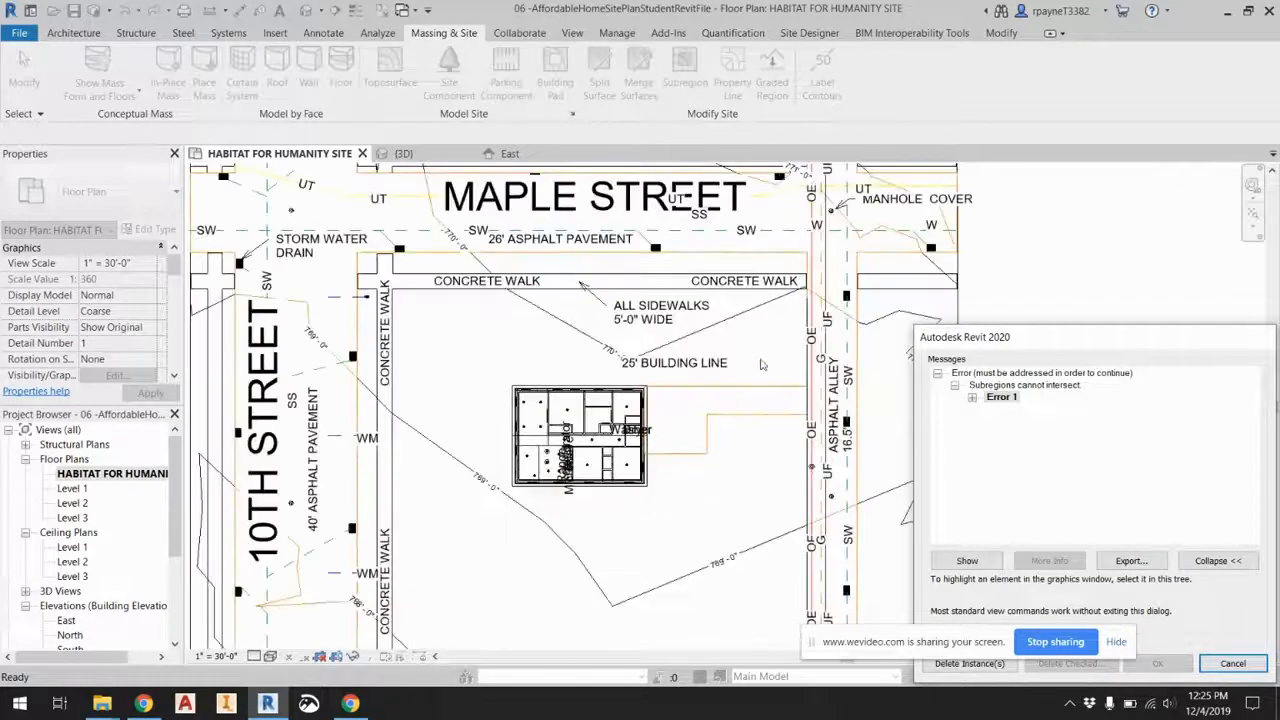
scroll(818, 449, "up", 6)
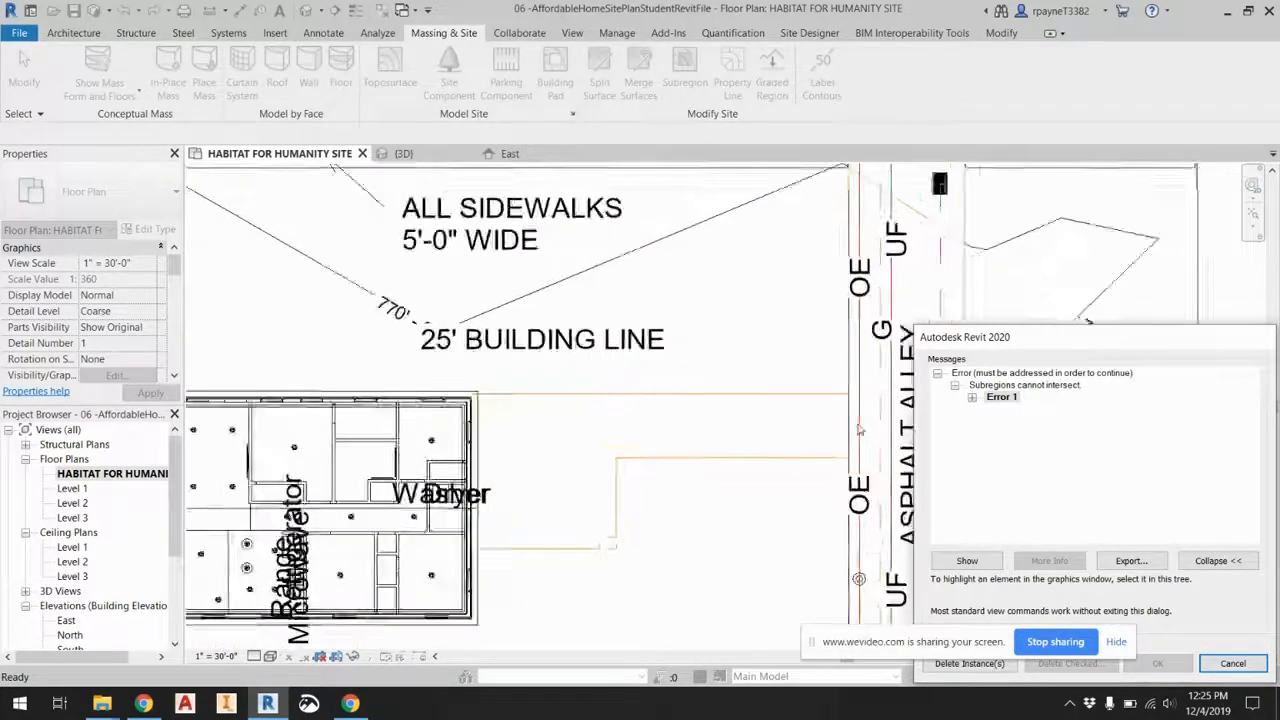
scroll(858, 428, "down", 3)
scroll(858, 428, "down", 2)
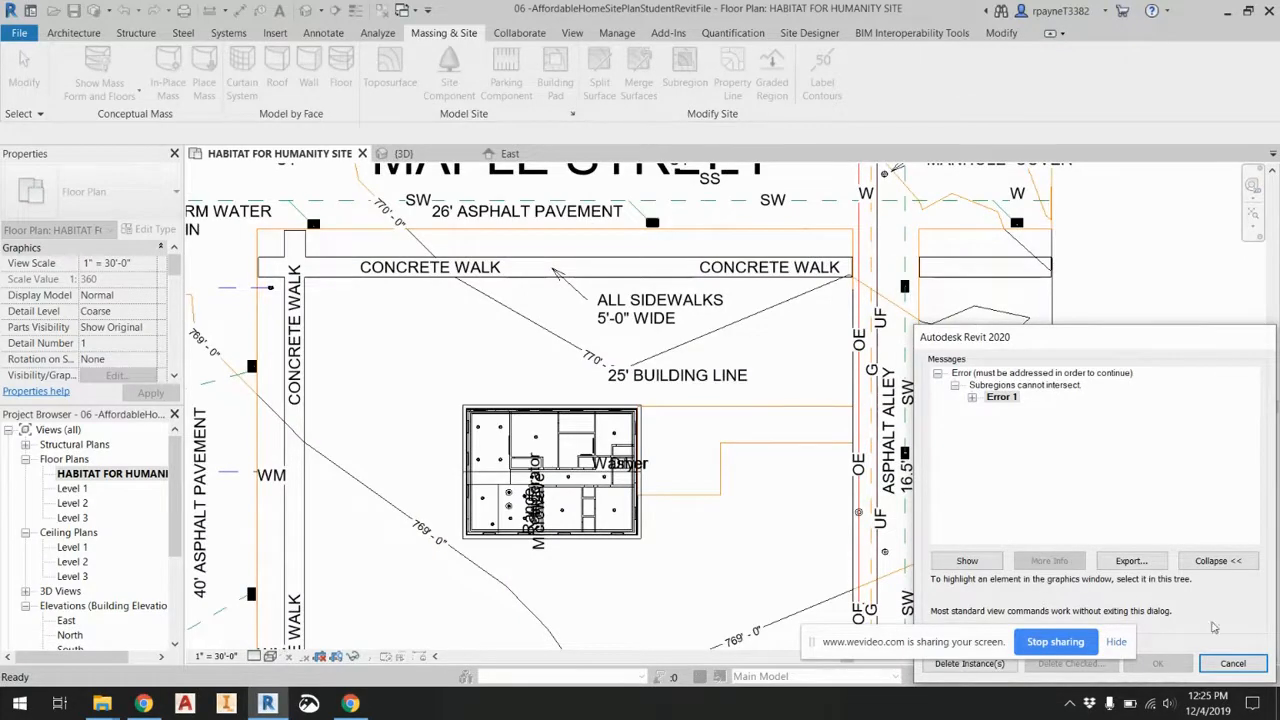
left_click(1234, 664)
Move the alley-side edge back from the alley so the lower edge is about 32' long, and finish the subregion.
scroll(986, 374, "up", 3)
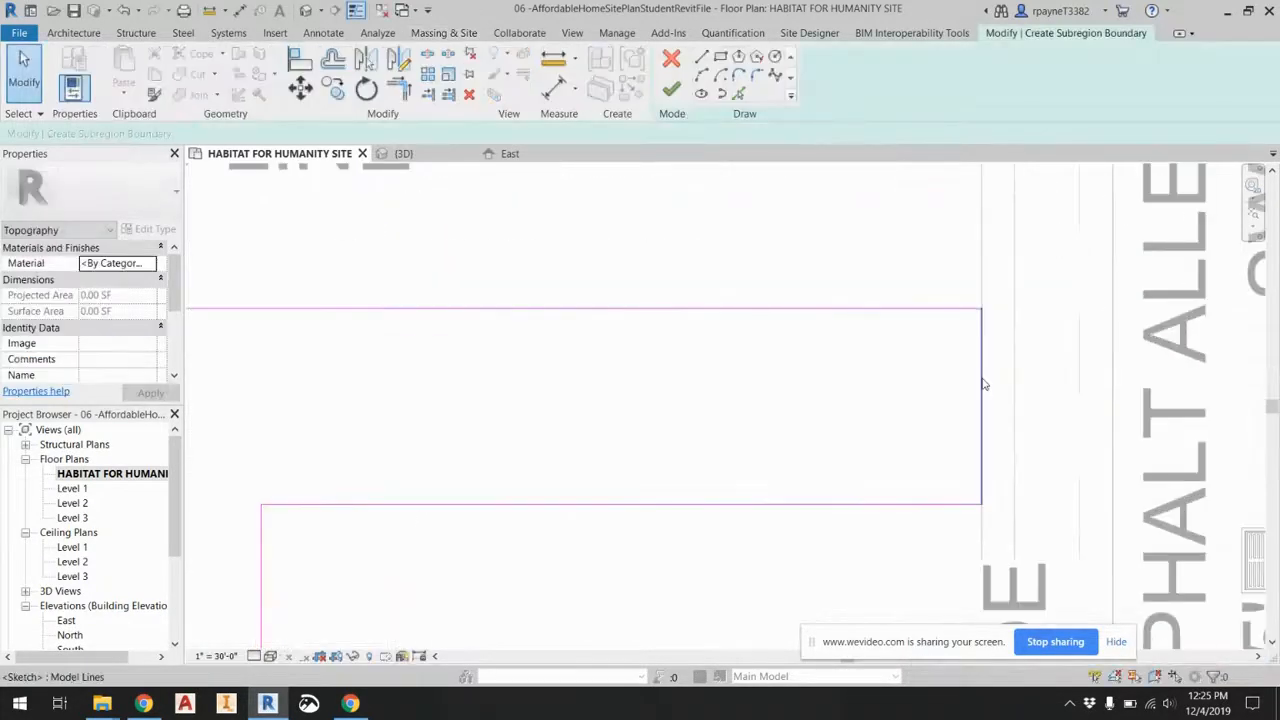
left_click_drag(972, 378, 960, 371)
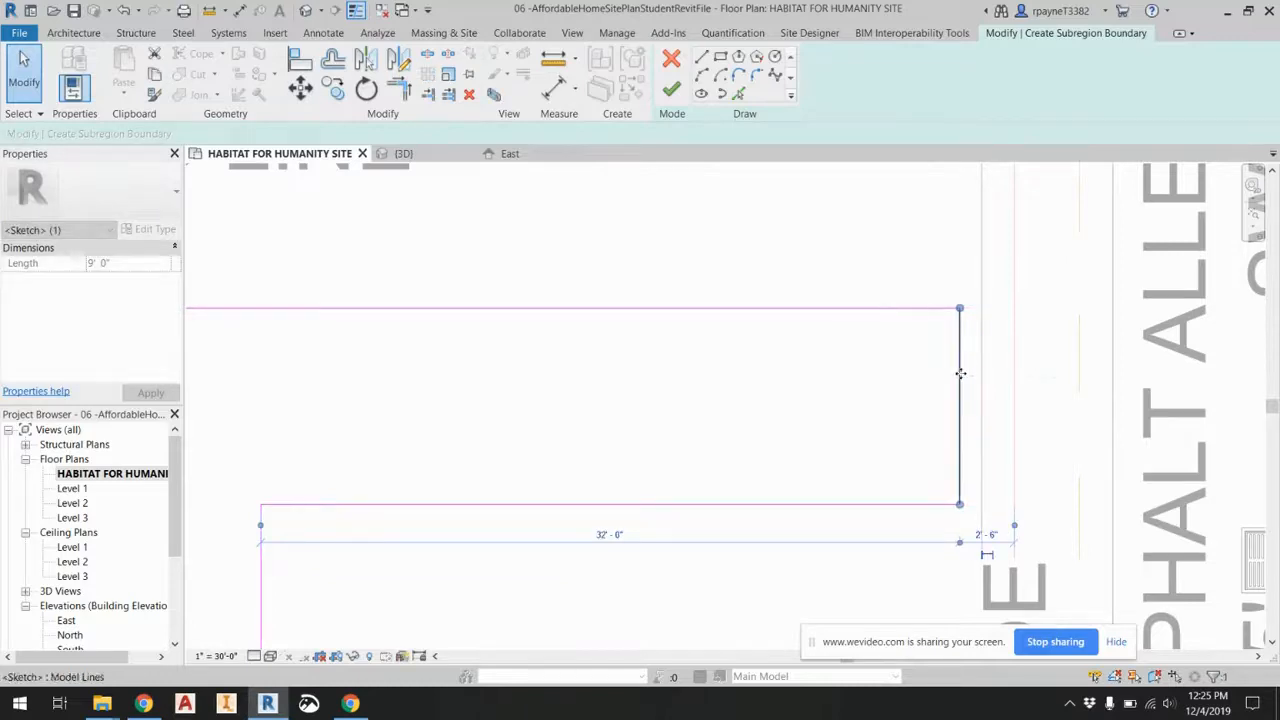
left_click(671, 90)
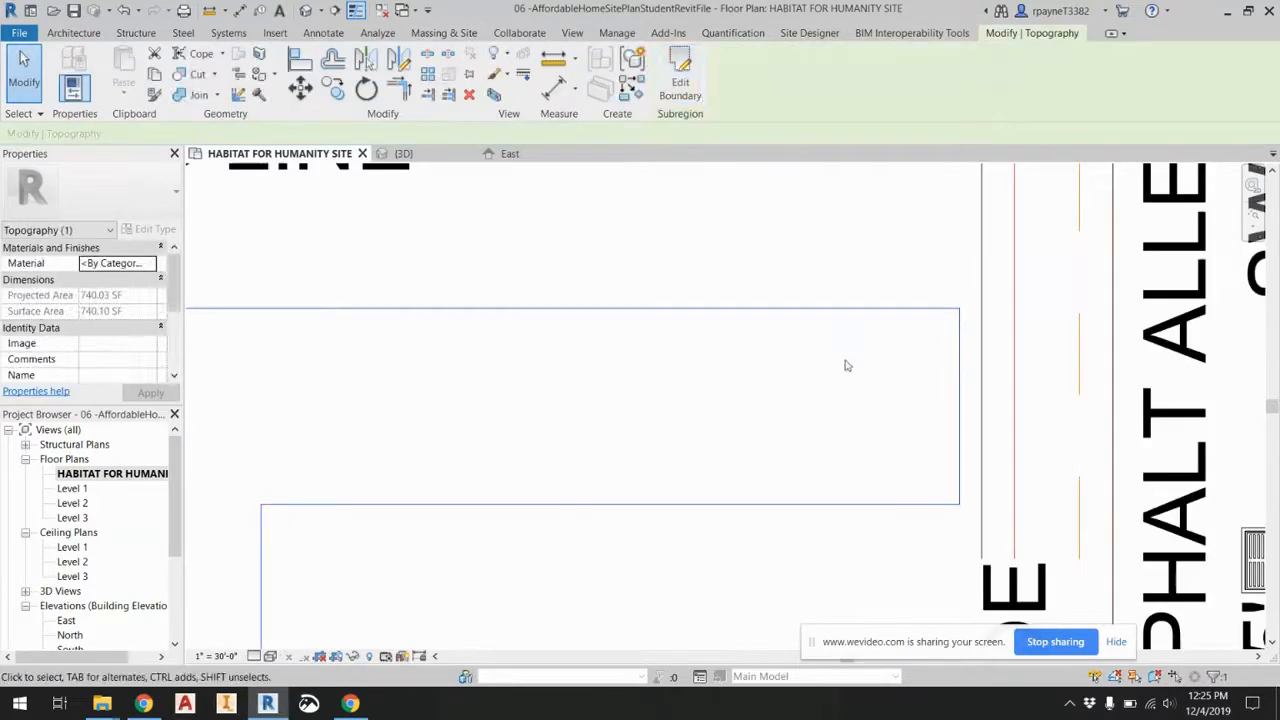
Reopen the subregion's boundary, move its alley-side edge slightly closer to the alley, and finish the edit.
scroll(836, 306, "down", 3)
scroll(900, 378, "up", 3)
scroll(900, 378, "up", 4)
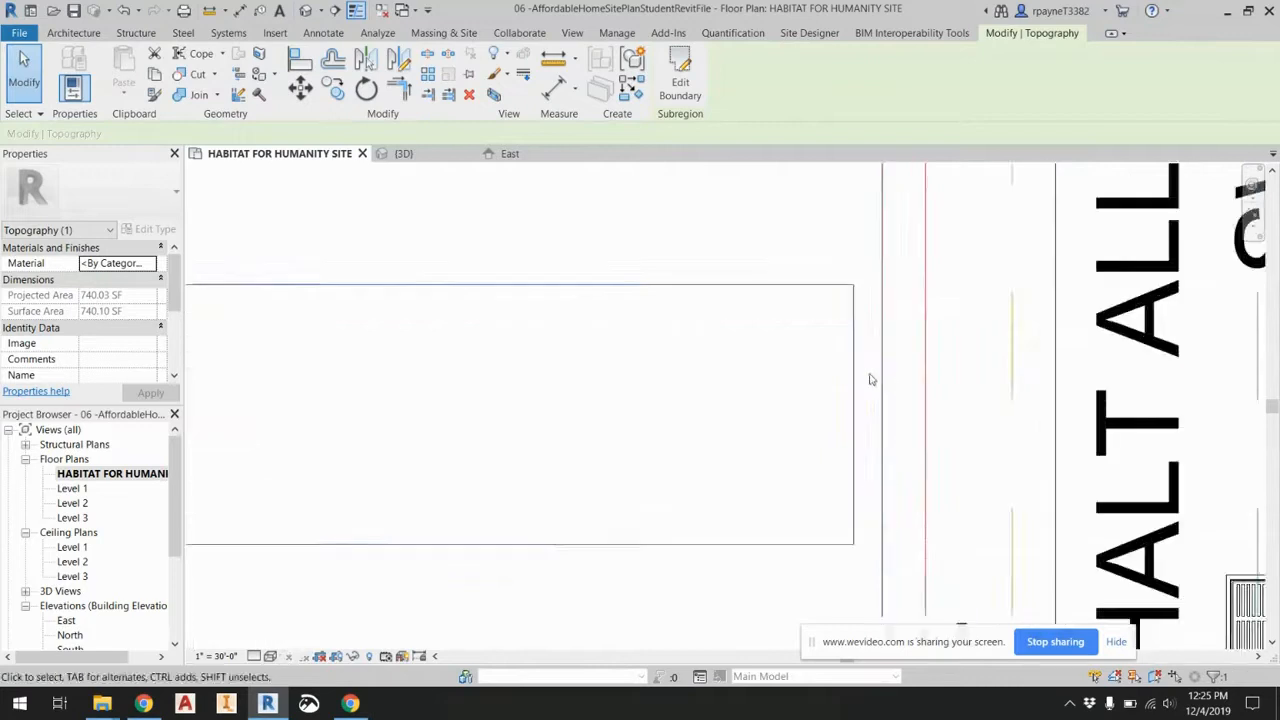
double_click(855, 376)
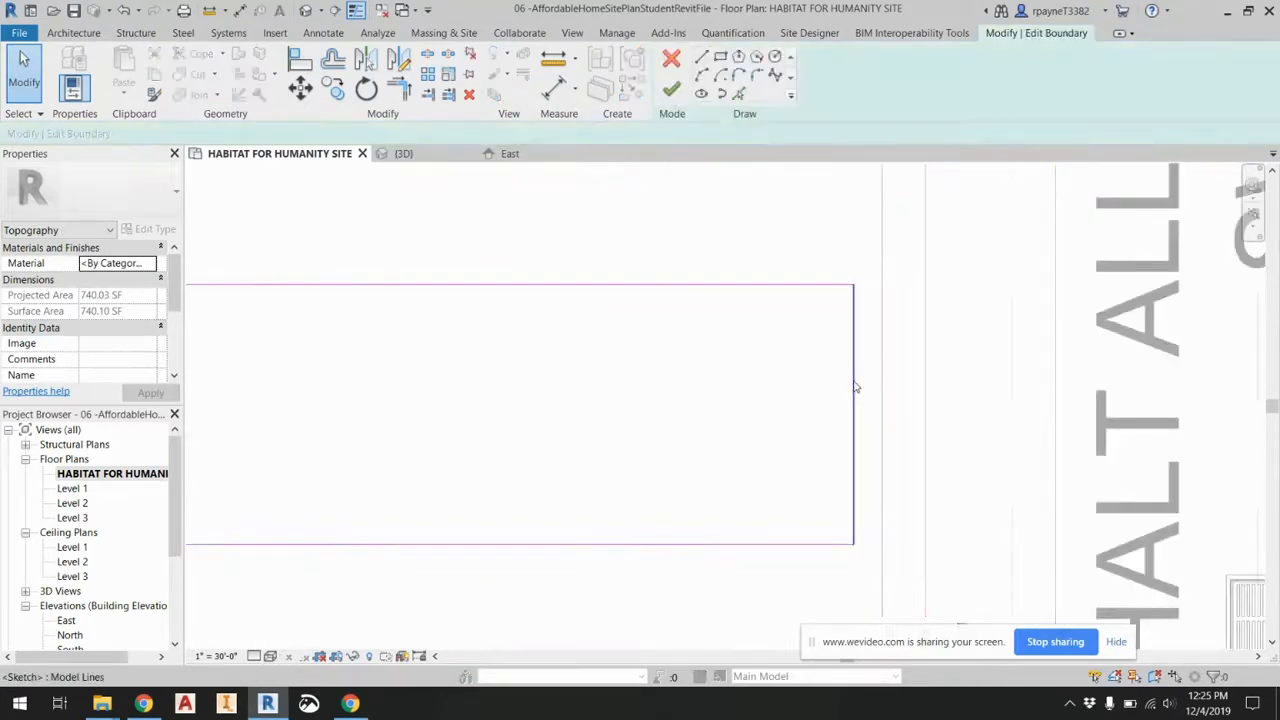
left_click(855, 384)
left_click_drag(868, 382, 872, 382)
scroll(872, 382, "up", 1)
scroll(872, 382, "up", 1)
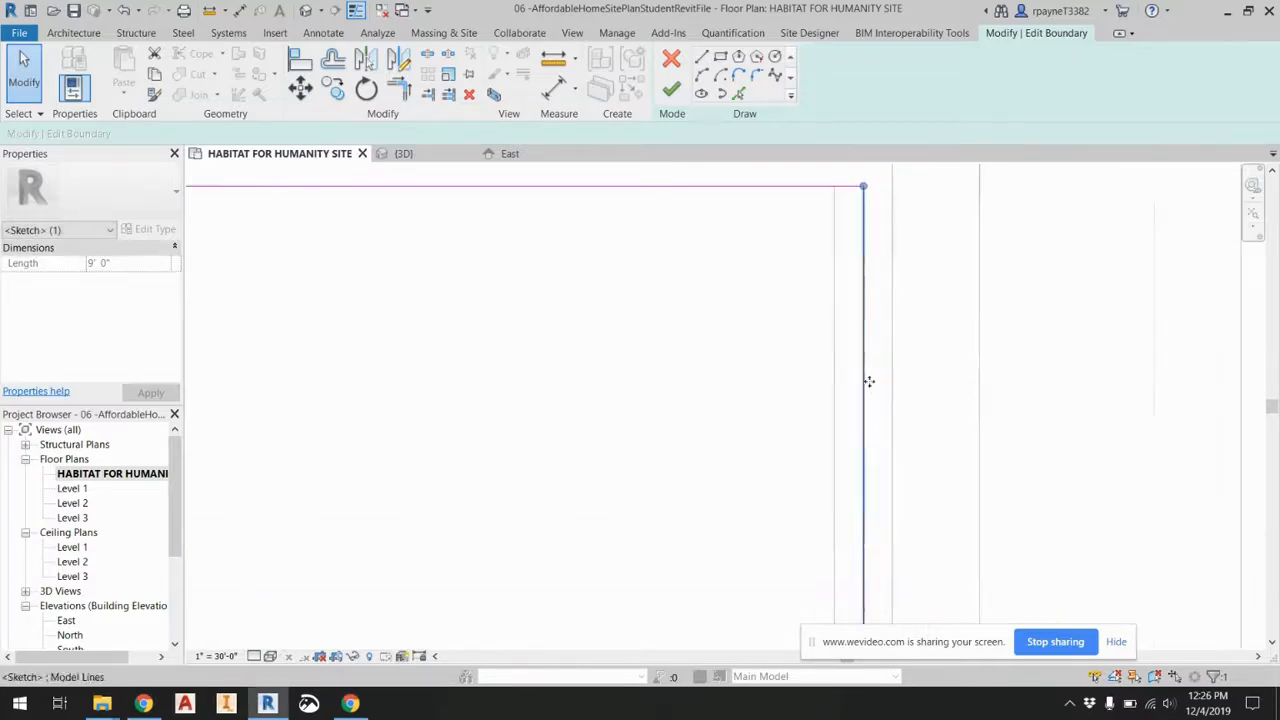
left_click(668, 93)
scroll(763, 443, "down", 4)
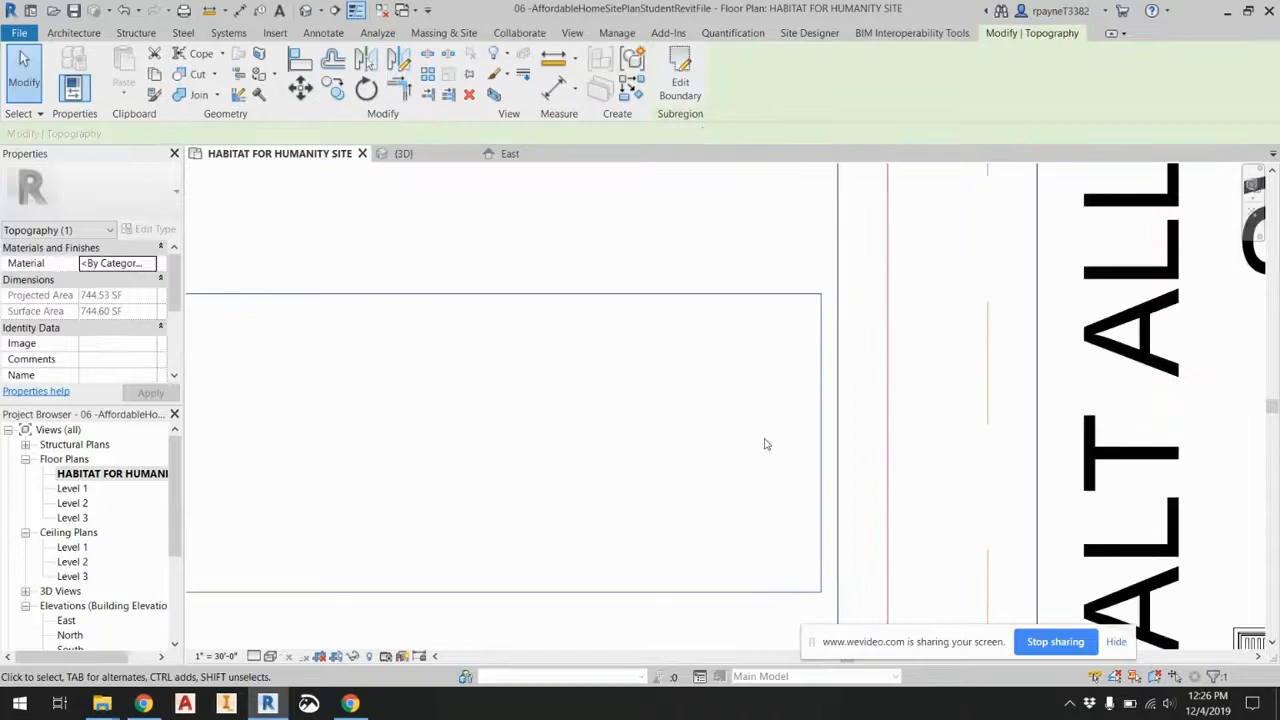
scroll(764, 443, "down", 1)
left_click(622, 405)
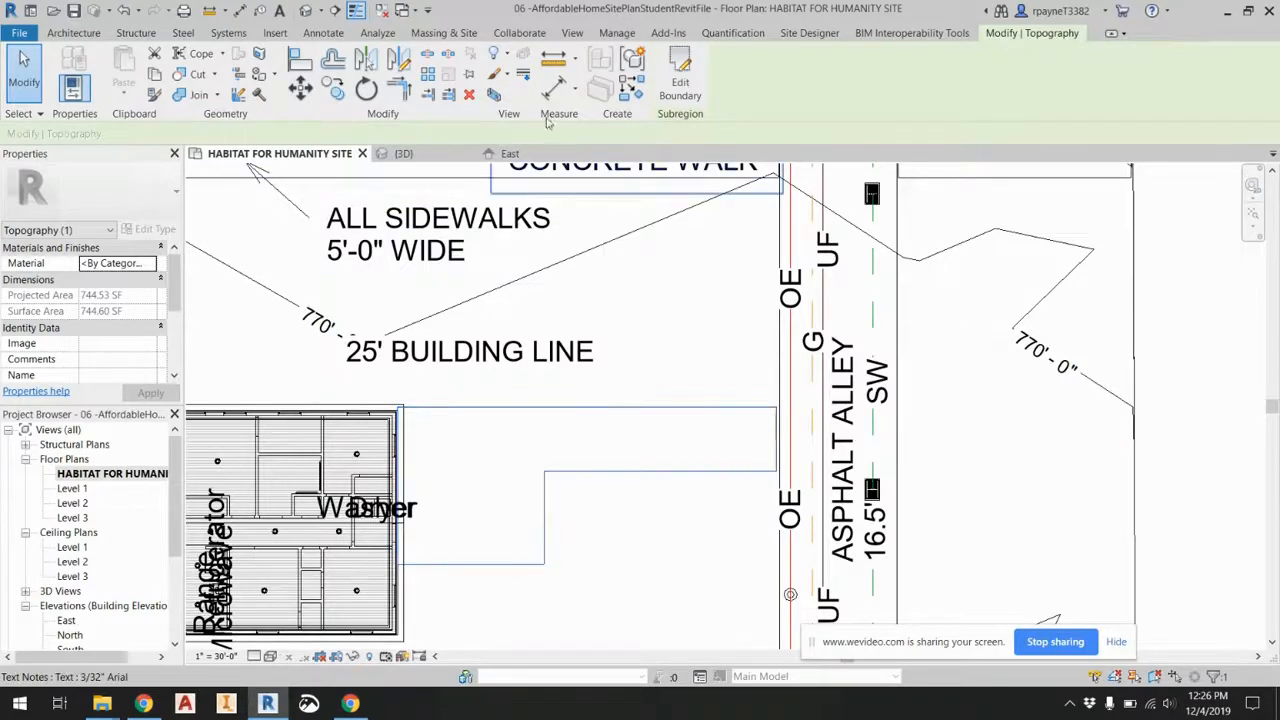
key("d")
key("i")
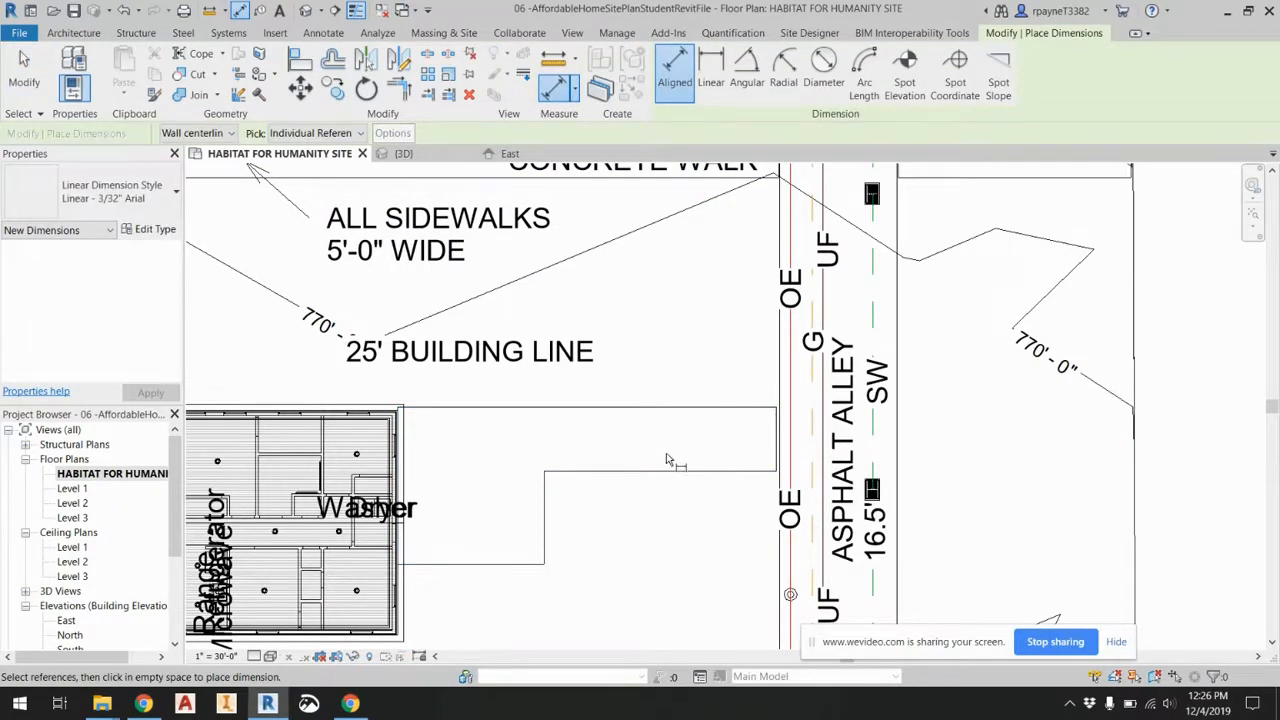
key("Escape")
key("Escape")
Open the subregion's boundary for editing and measure the width of its strip leading to the alley.
double_click(670, 410)
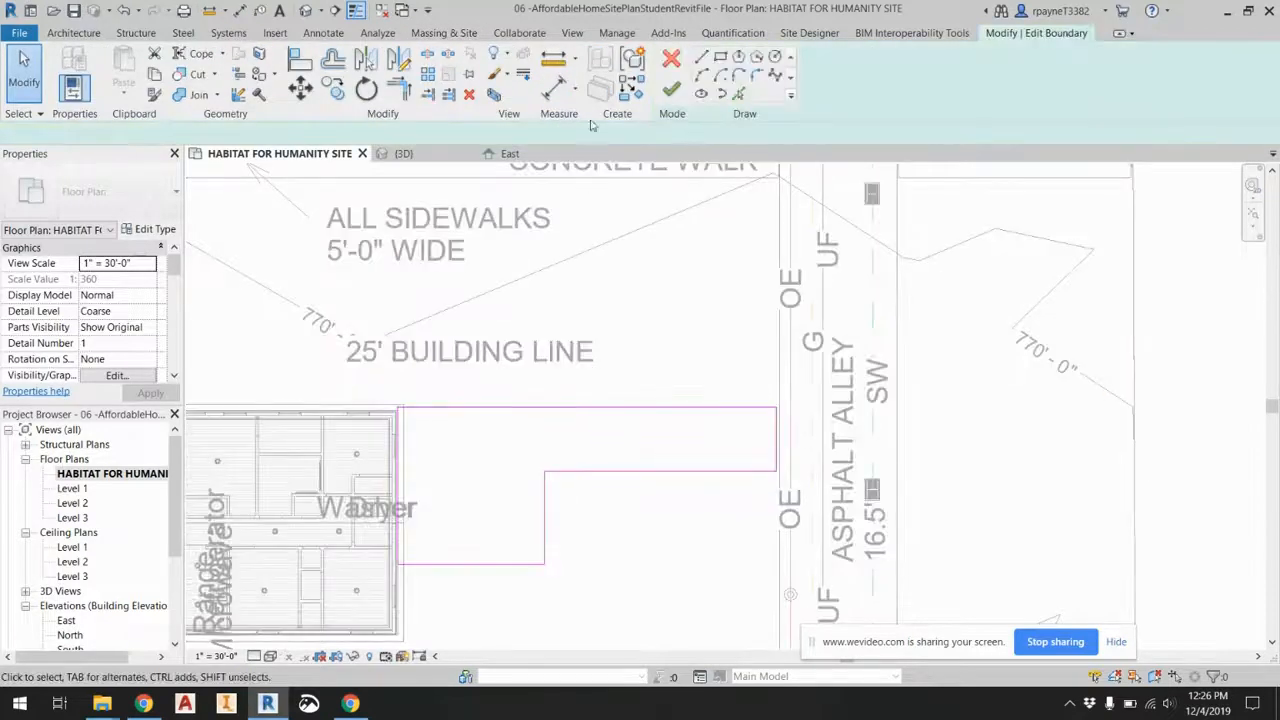
left_click(575, 90)
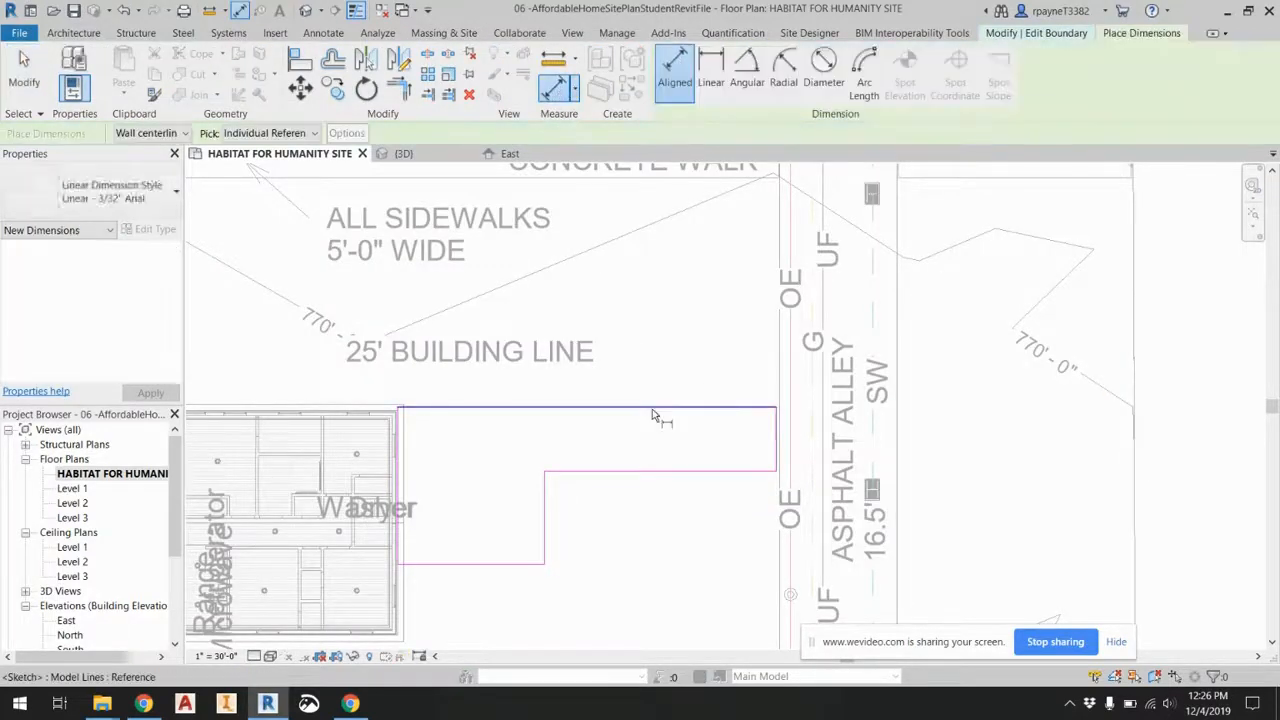
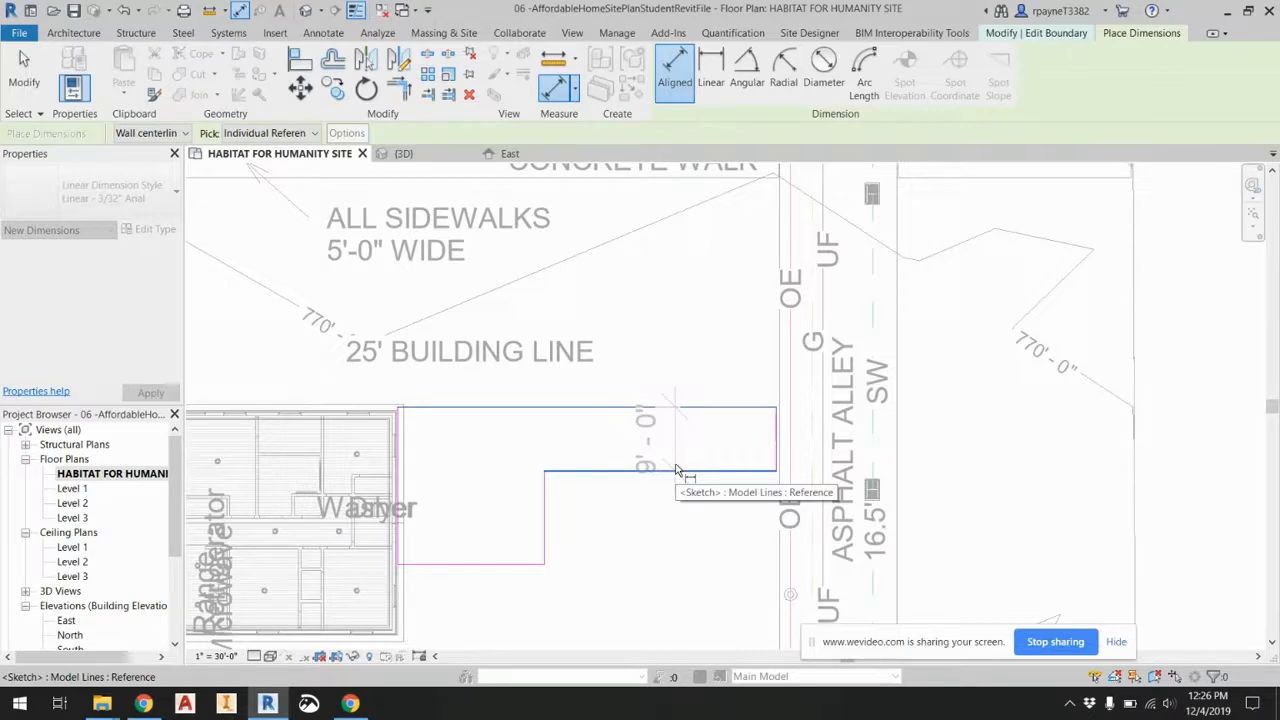
key("Escape")
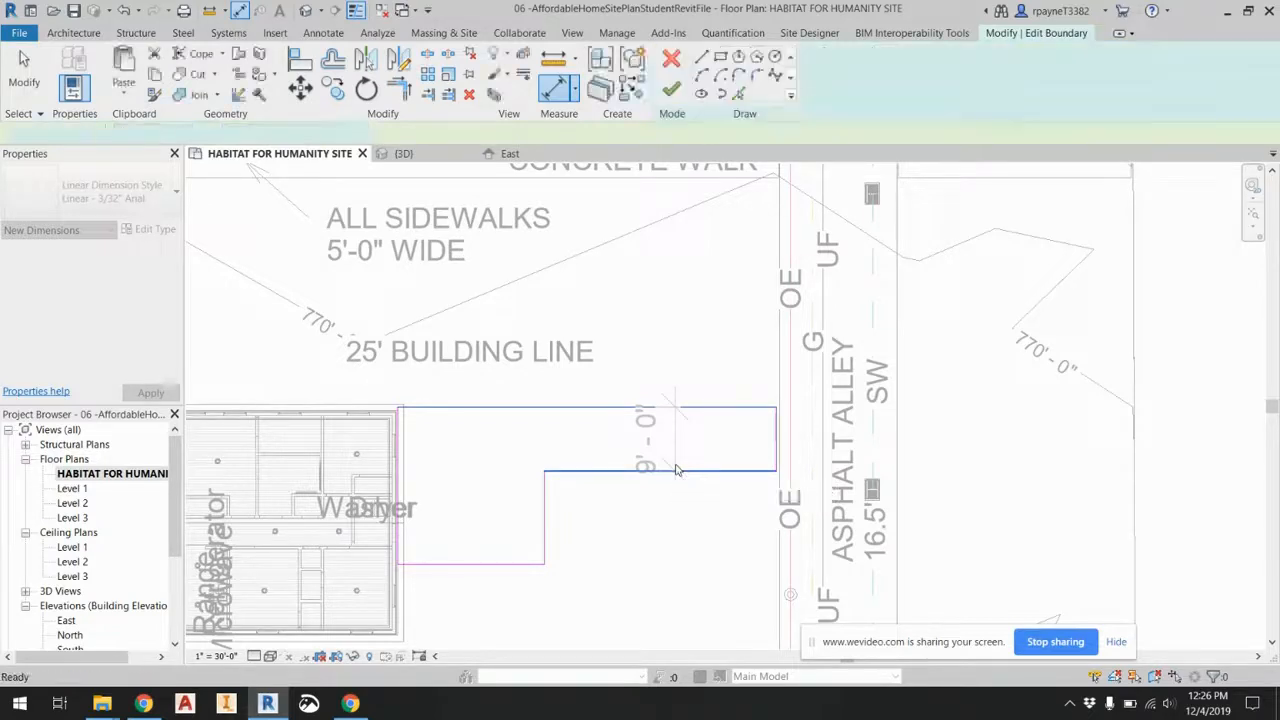
Draw a 5' radius arc flaring outward from the subregion's upper edge to a point in line with its alley-side edge.
scroll(738, 403, "up", 1)
scroll(738, 403, "up", 2)
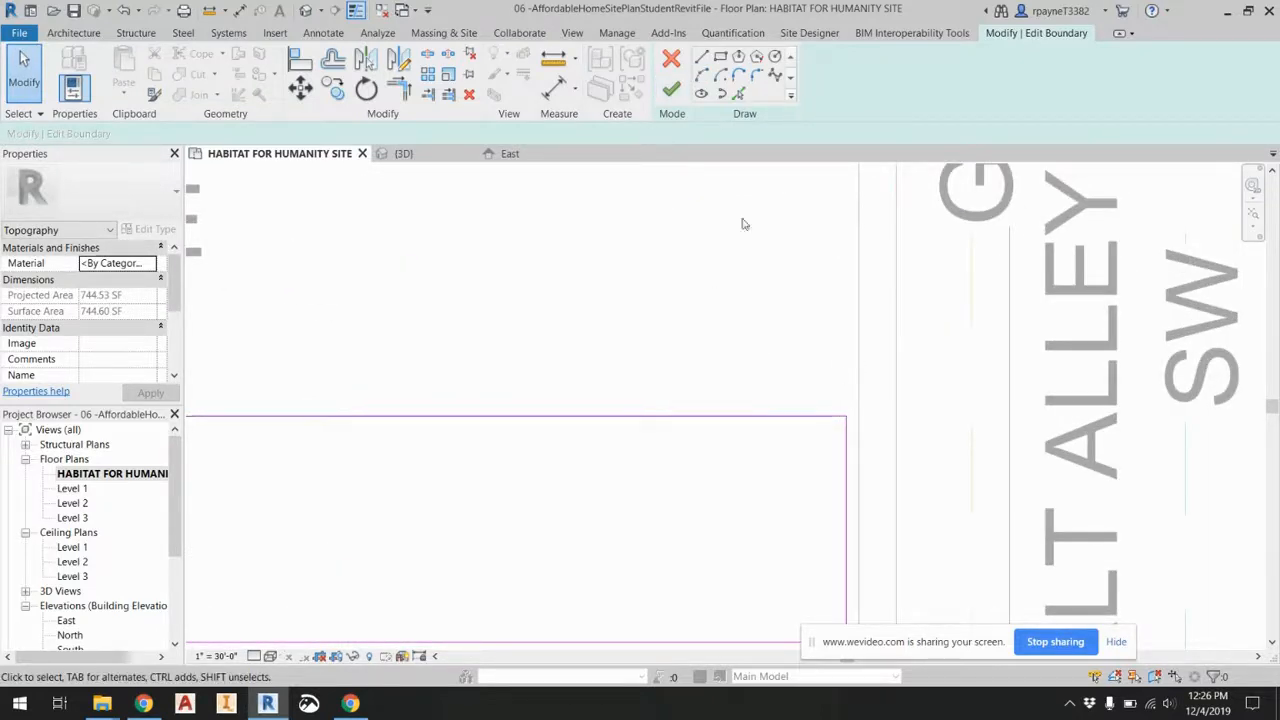
left_click(702, 77)
left_click(720, 416)
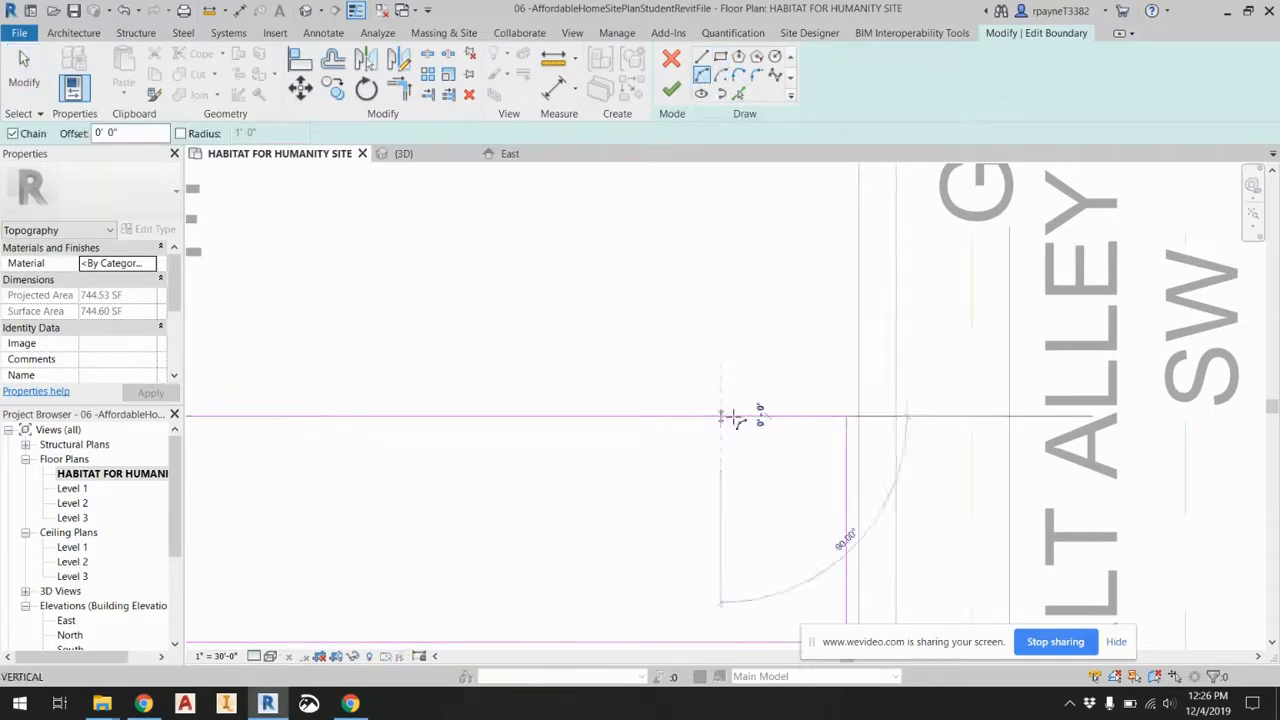
left_click(845, 291)
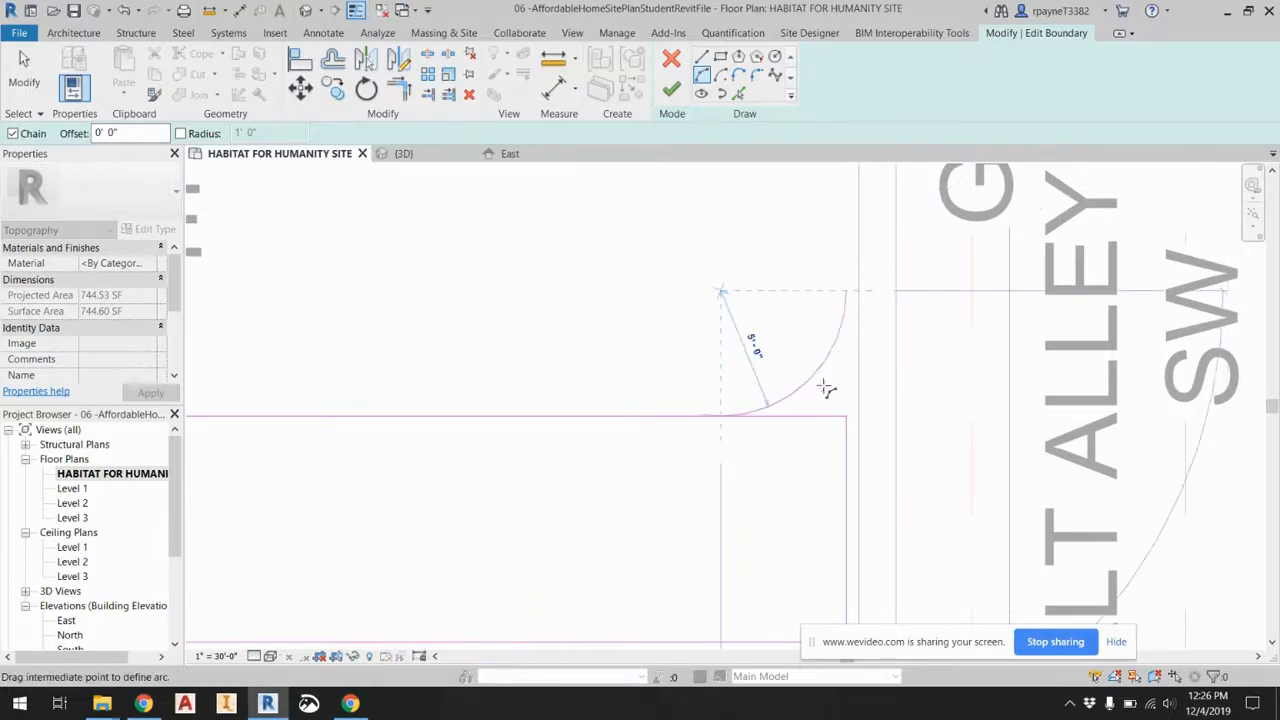
left_click(811, 369)
scroll(810, 360, "down", 3)
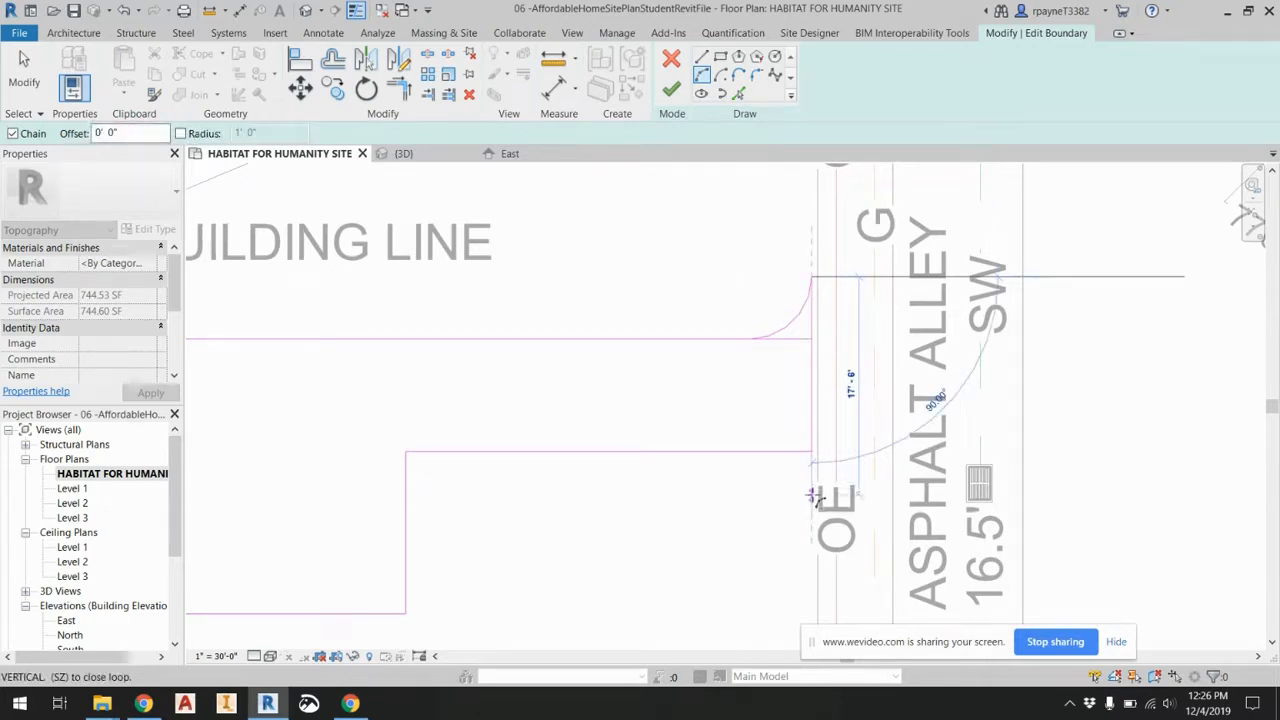
key("Escape")
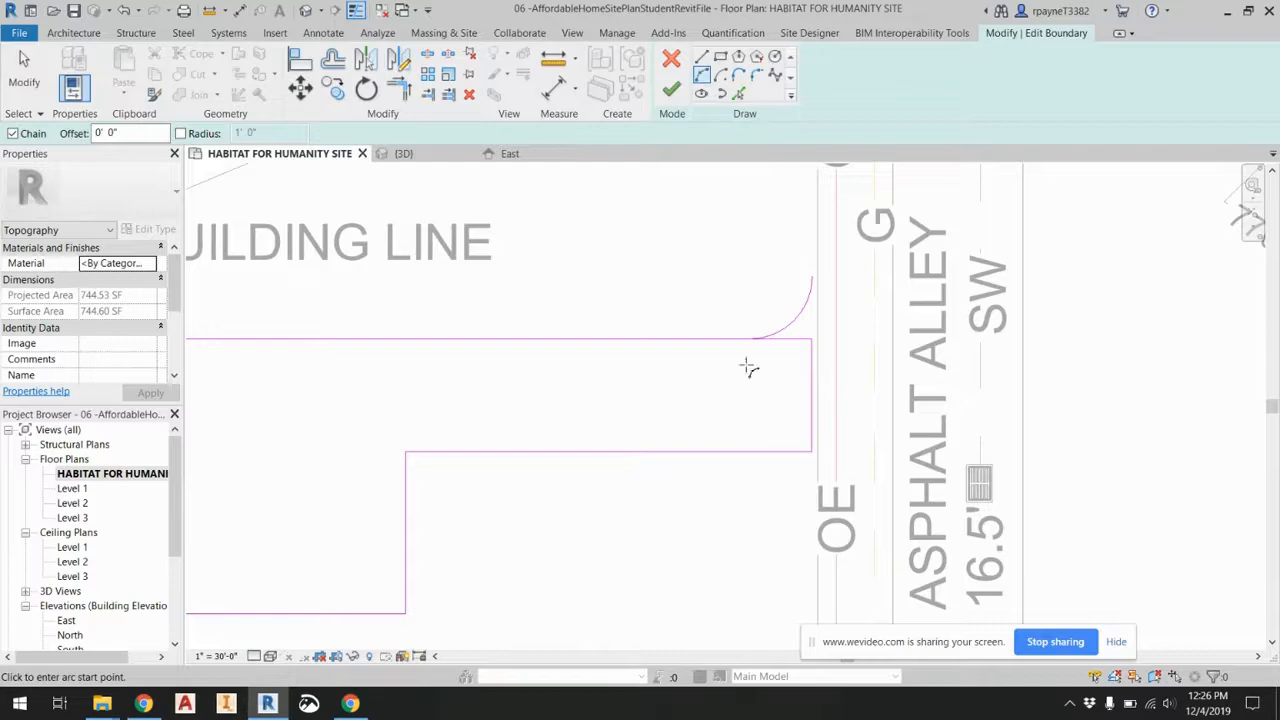
Draw an arc of about 7'-10" radius flaring downward from the strip's lower edge to the line of the alley-side edge.
left_click(747, 452)
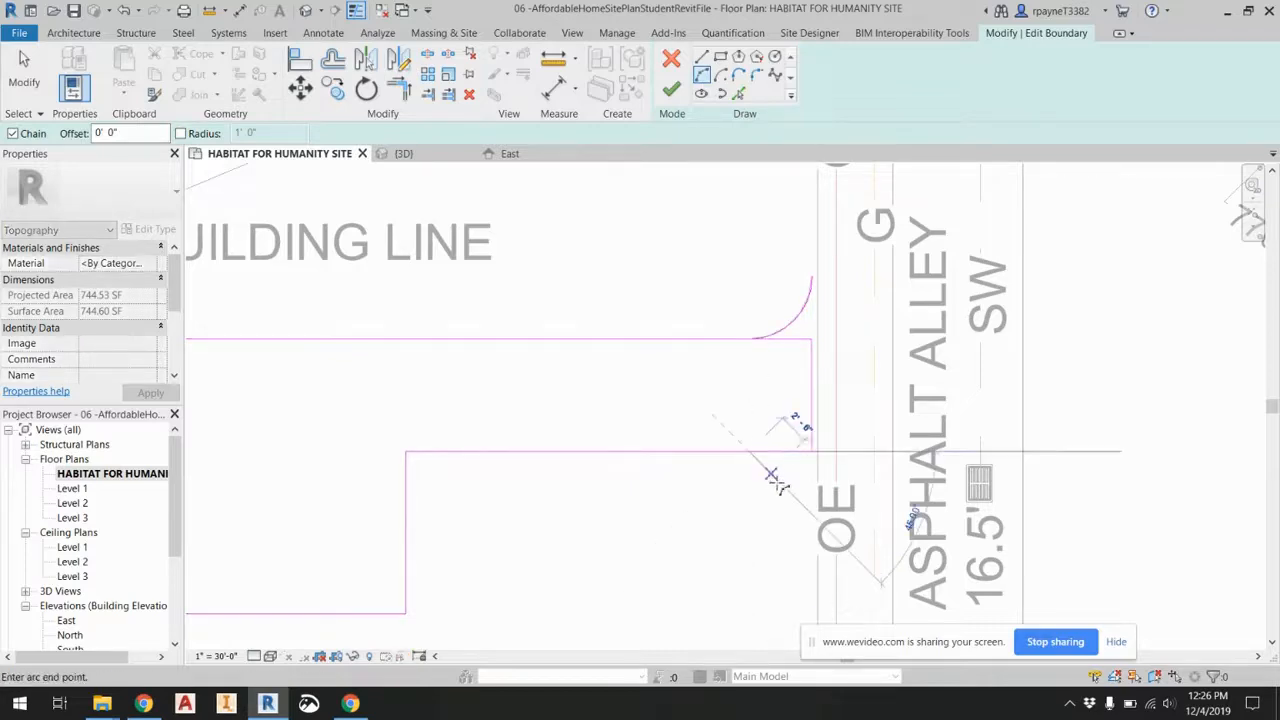
left_click(811, 539)
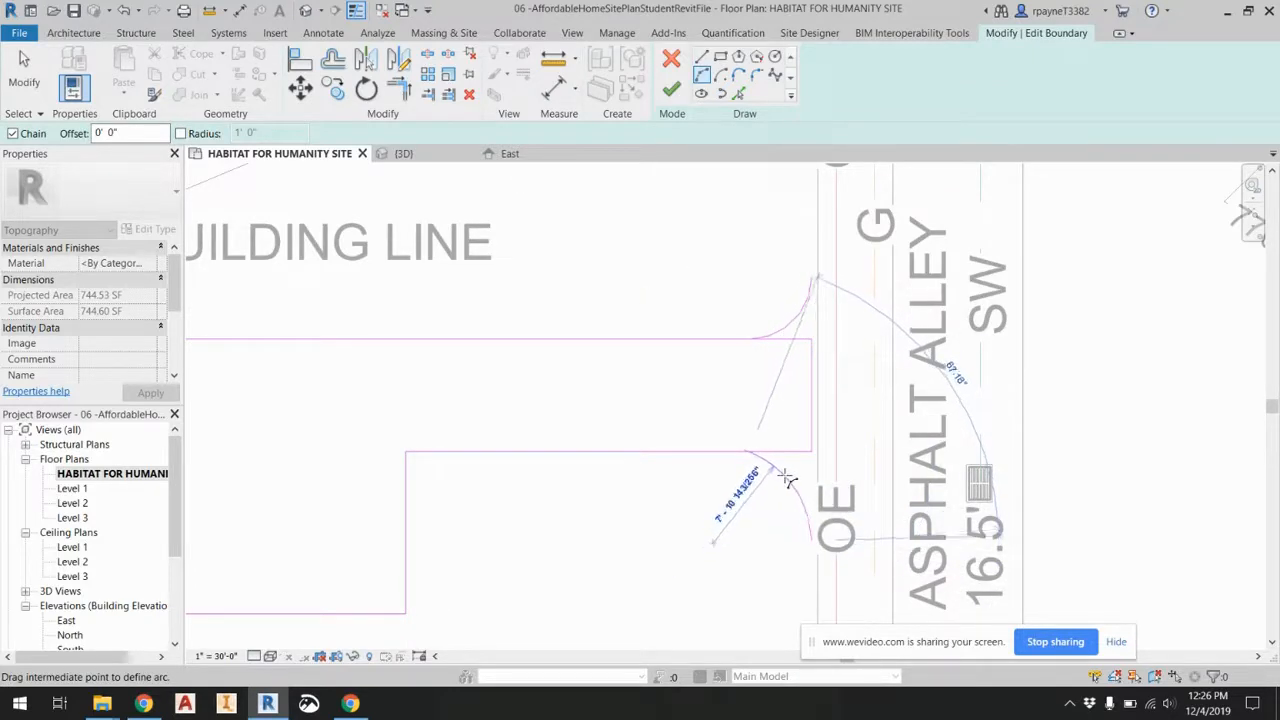
left_click(789, 481)
key("Escape")
key("Escape")
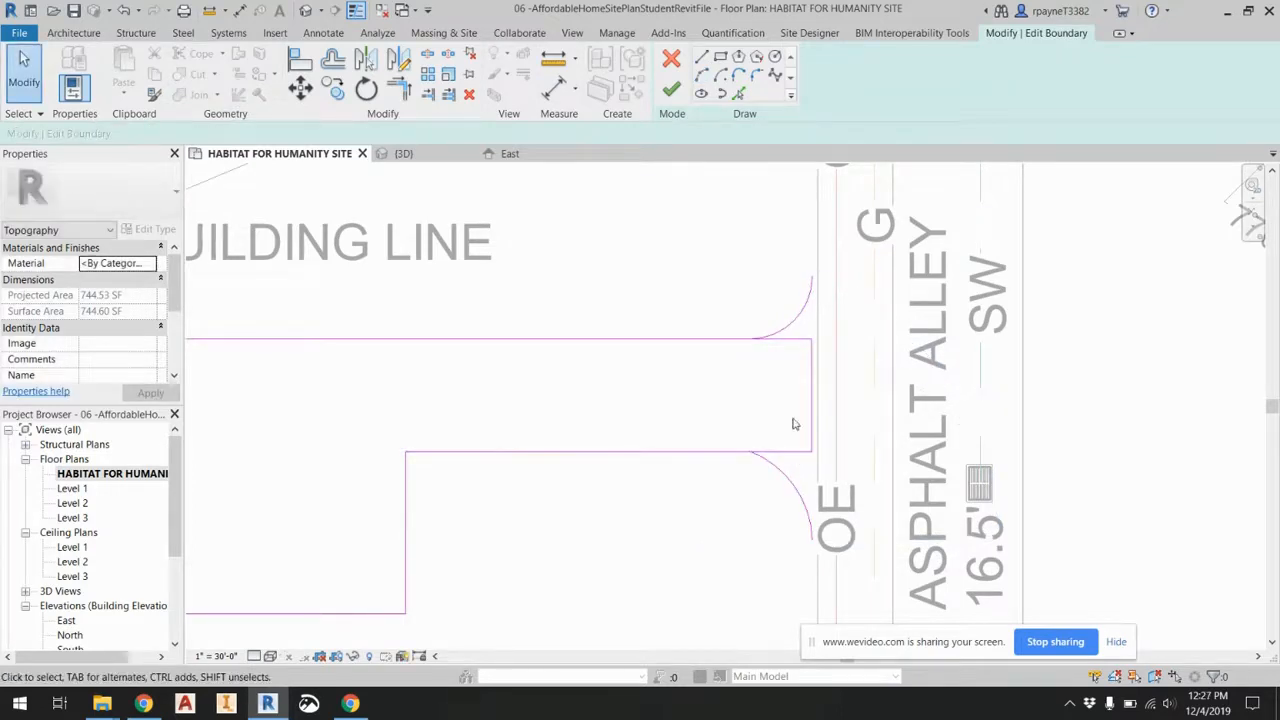
Extend the alley-side boundary edge at both ends to meet the outer endpoints of the two arcs.
left_click(814, 381)
left_click_drag(812, 453, 811, 540)
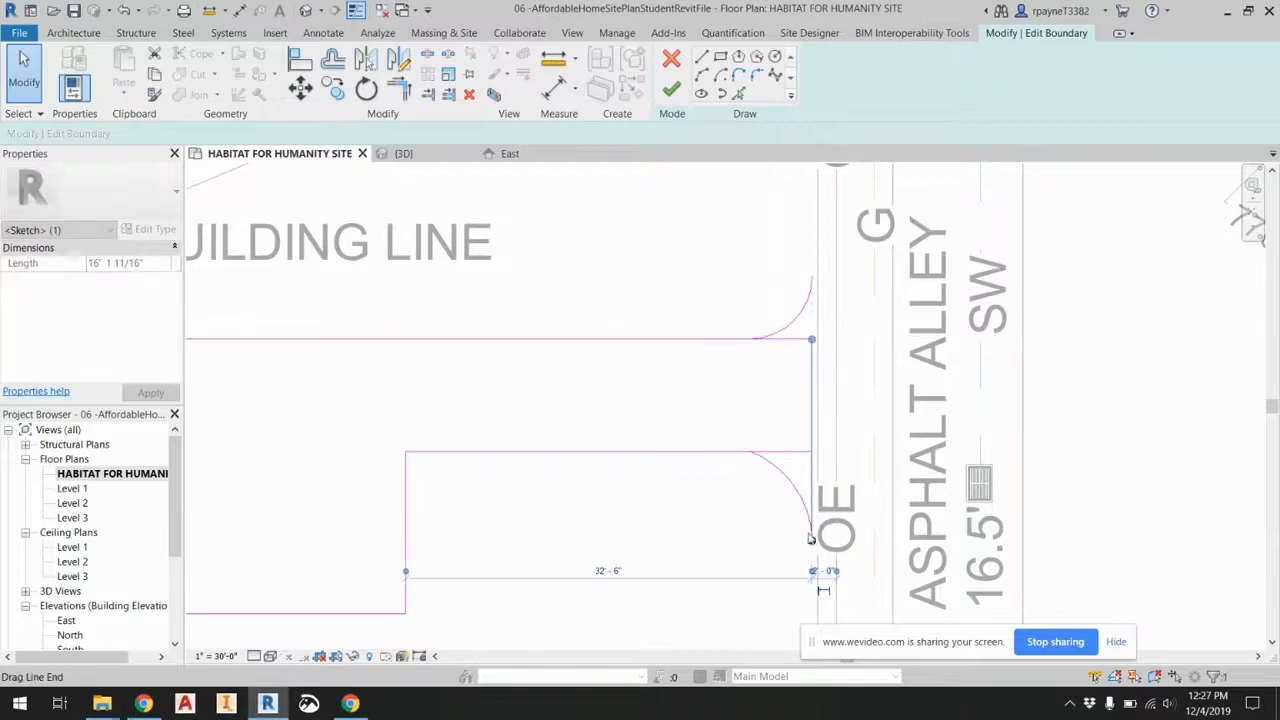
left_click_drag(811, 339, 811, 278)
Shorten the strip's upper and lower edges back to the start points of the arcs, and finish the boundary edit.
left_click(797, 338)
left_click_drag(812, 340, 751, 339)
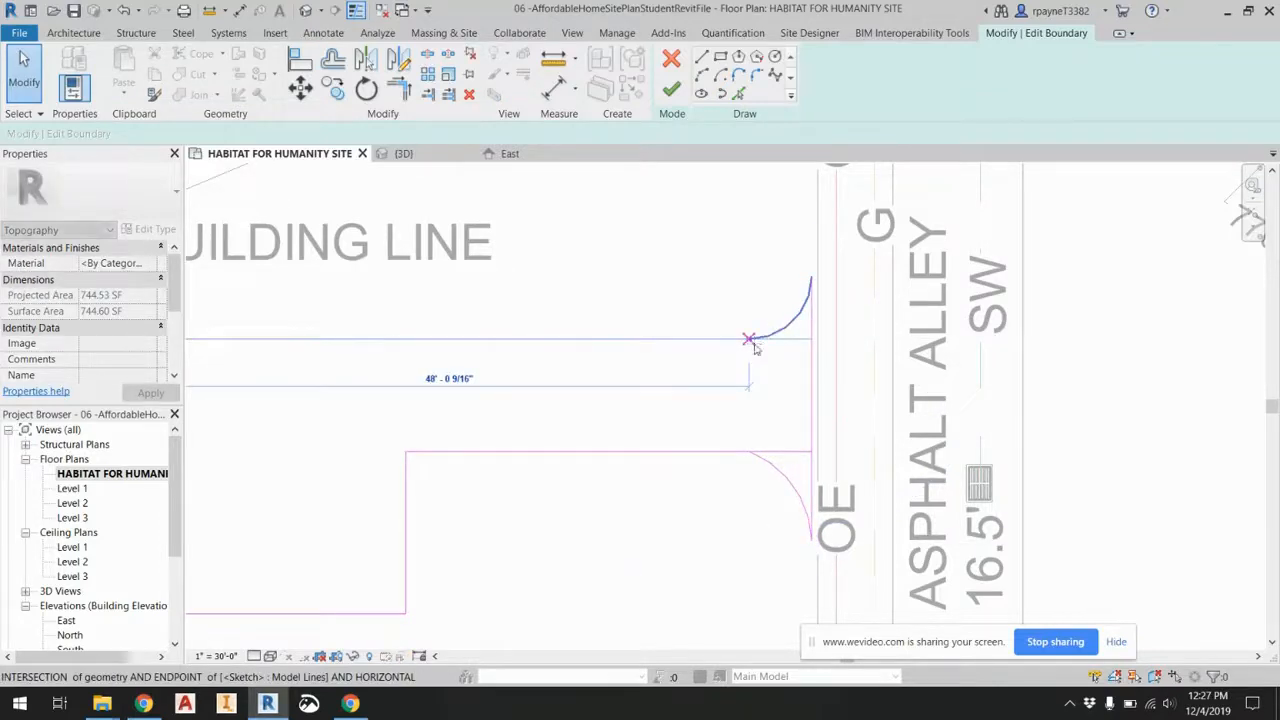
left_click(797, 452)
left_click_drag(810, 452, 749, 452)
left_click(786, 254)
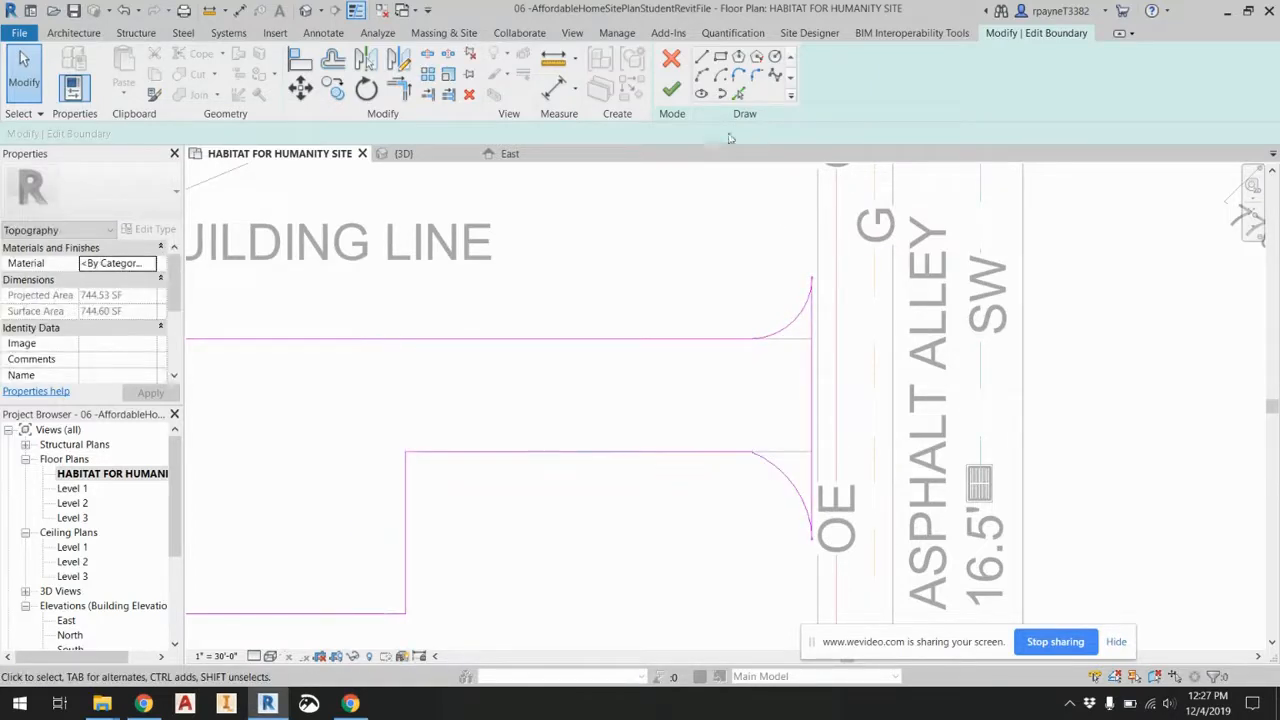
left_click(680, 95)
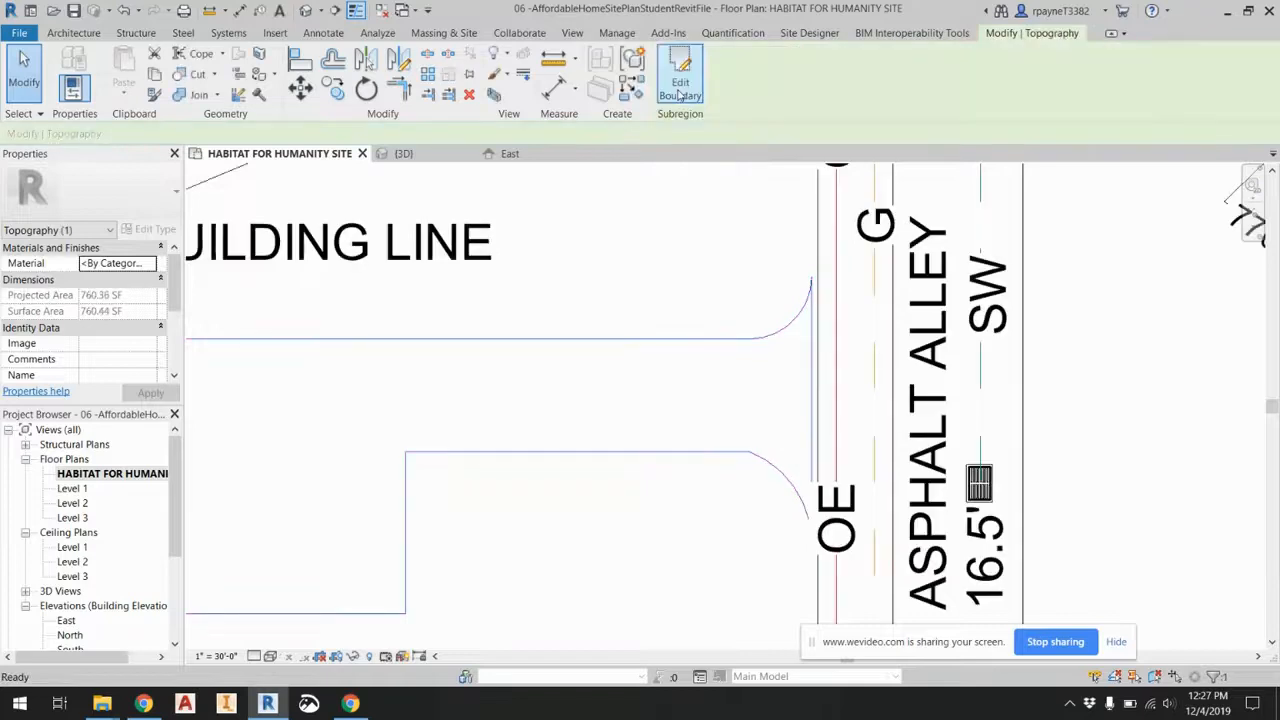
Reopen the subregion's boundary and try to finish it with the alley-side edge moved onto the alley line.
scroll(800, 350, "down", 3)
scroll(806, 365, "up", 3)
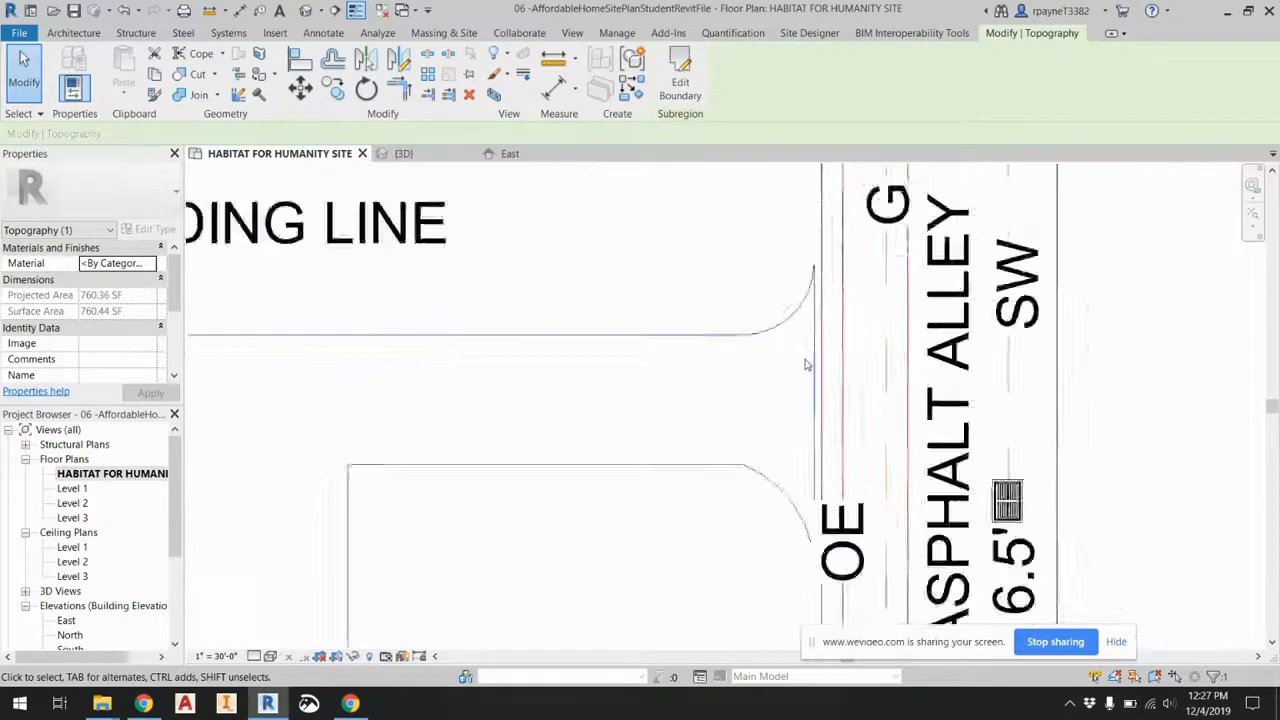
scroll(806, 365, "up", 2)
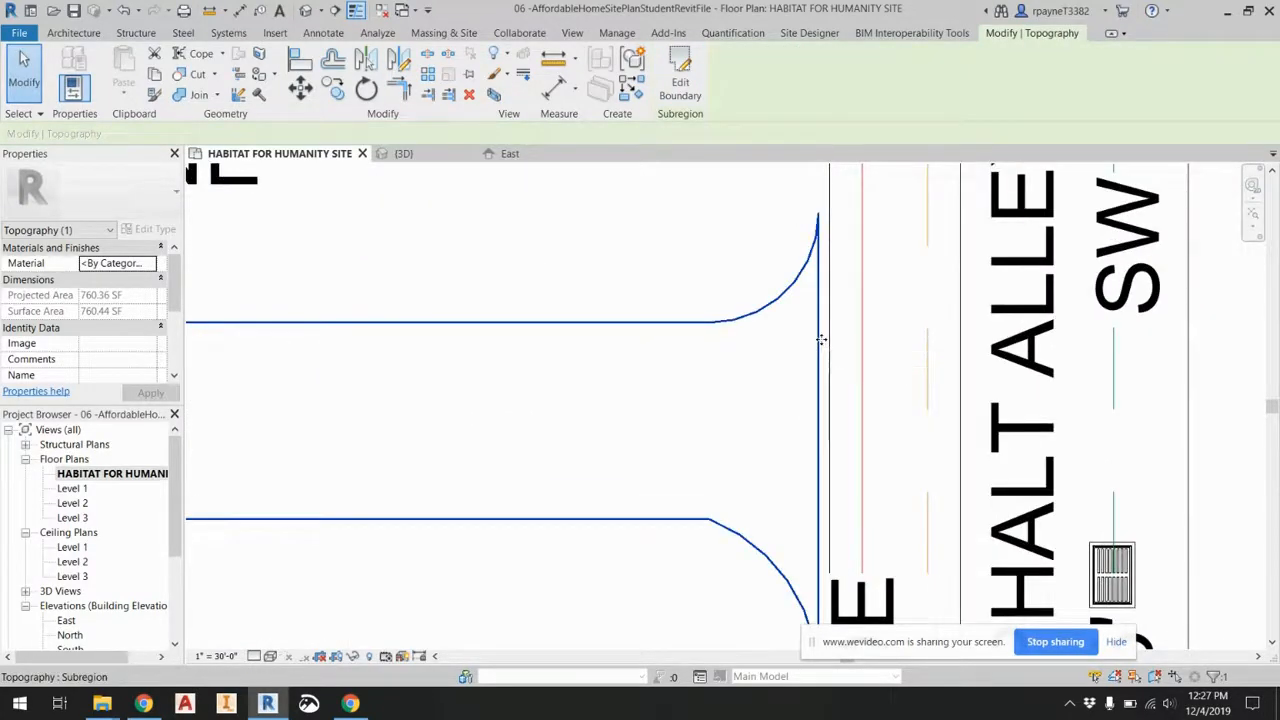
double_click(820, 340)
scroll(822, 350, "up", 3)
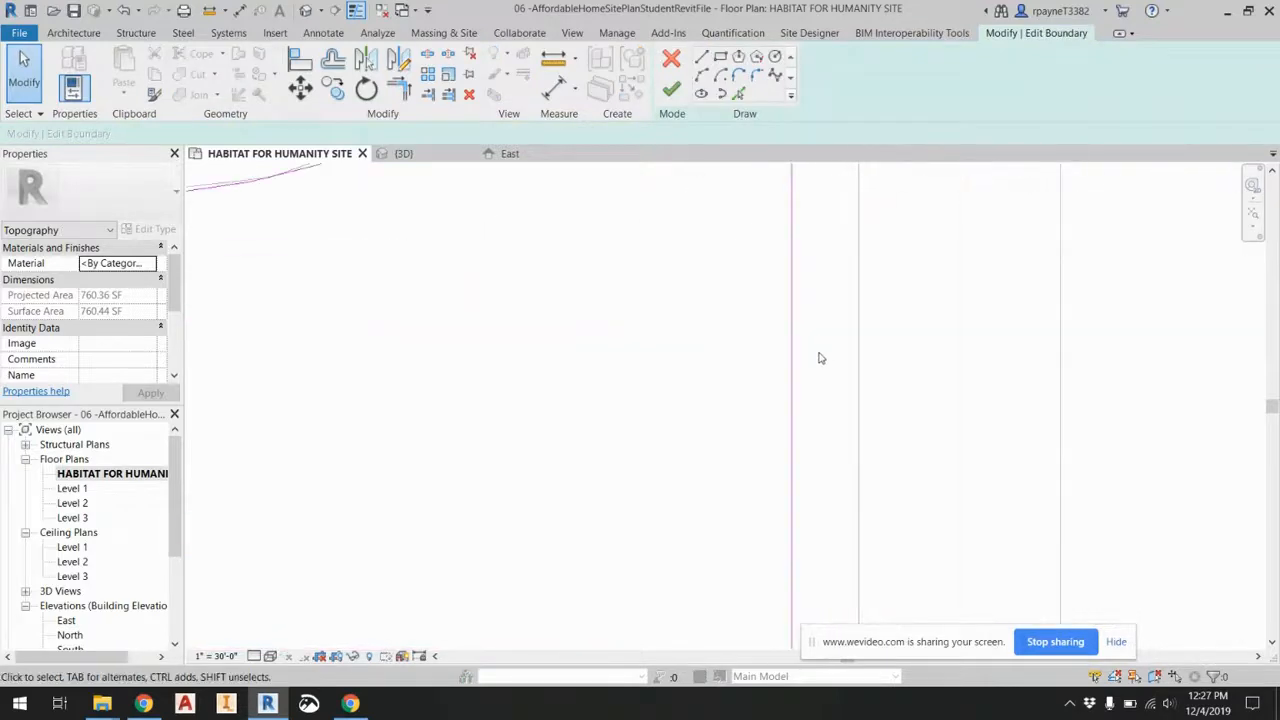
left_click_drag(794, 371, 852, 370)
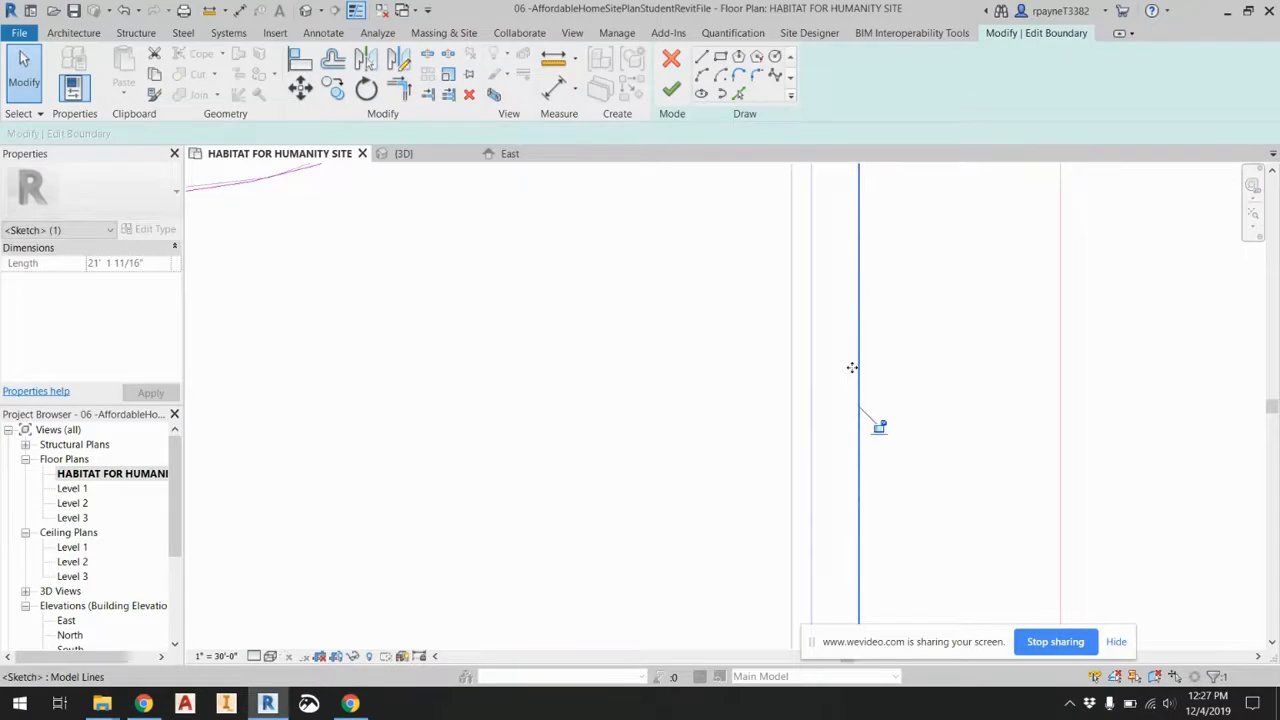
scroll(786, 392, "down", 3)
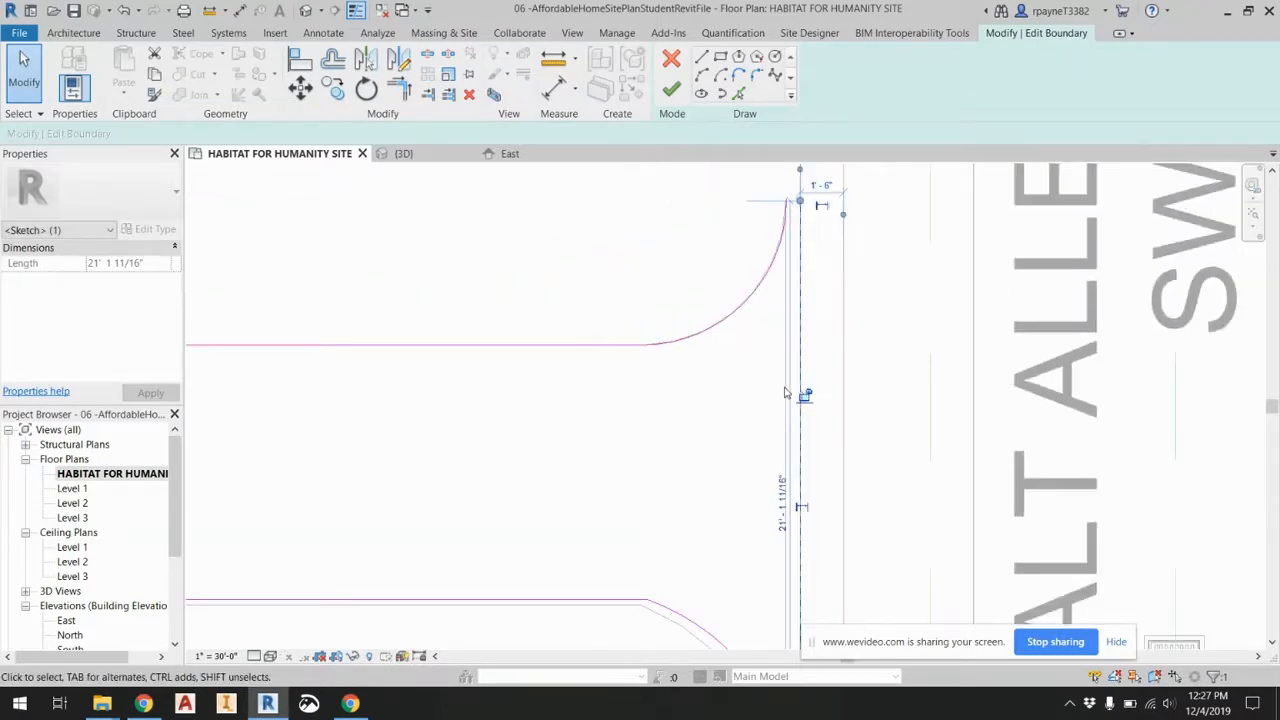
scroll(786, 392, "up", 3)
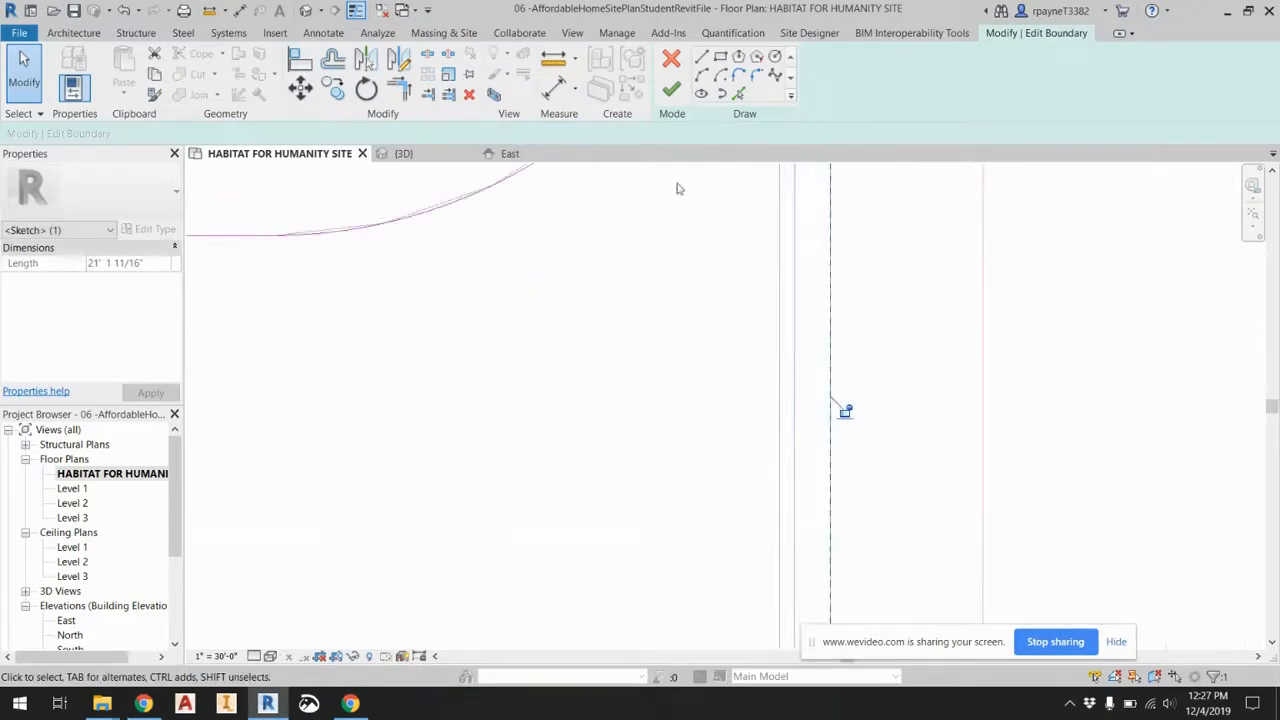
left_click(671, 96)
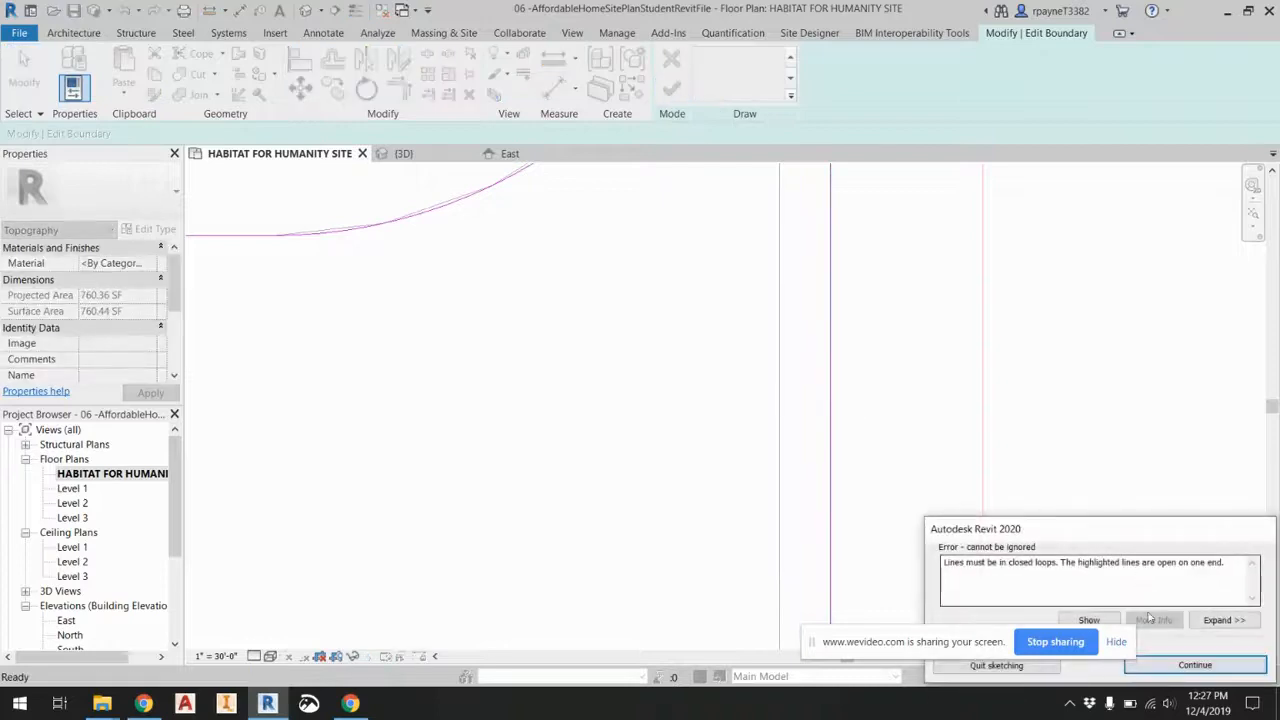
left_click(1161, 674)
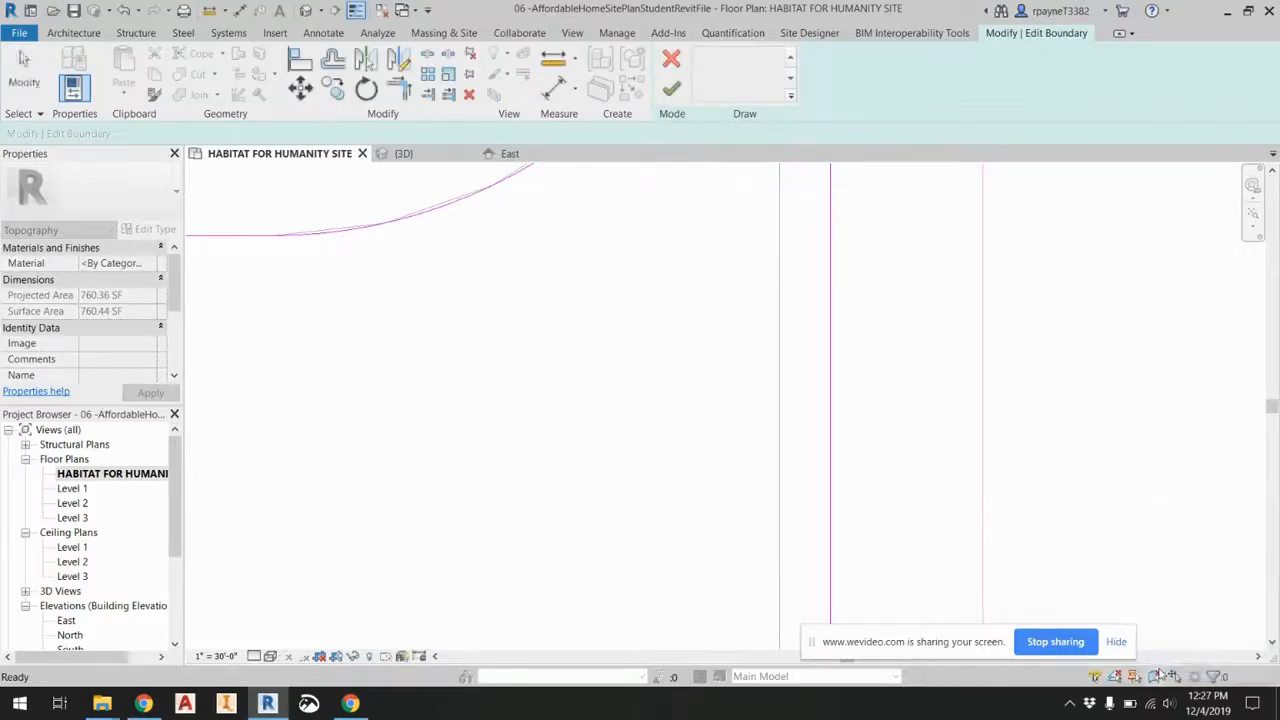
Try to finish the boundary with the alley-side edge moved partway back from the alley, and discard the sketch edits.
left_click(828, 473)
left_click_drag(822, 471, 796, 472)
left_click(671, 89)
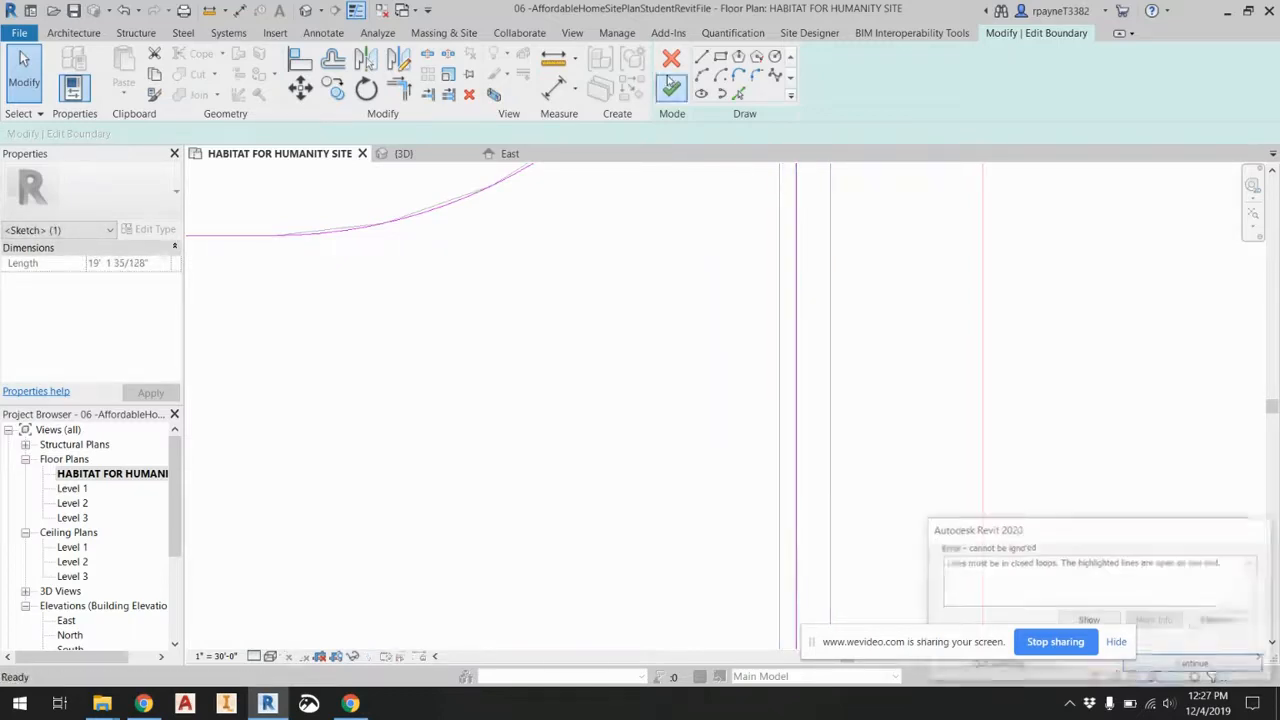
left_click(996, 665)
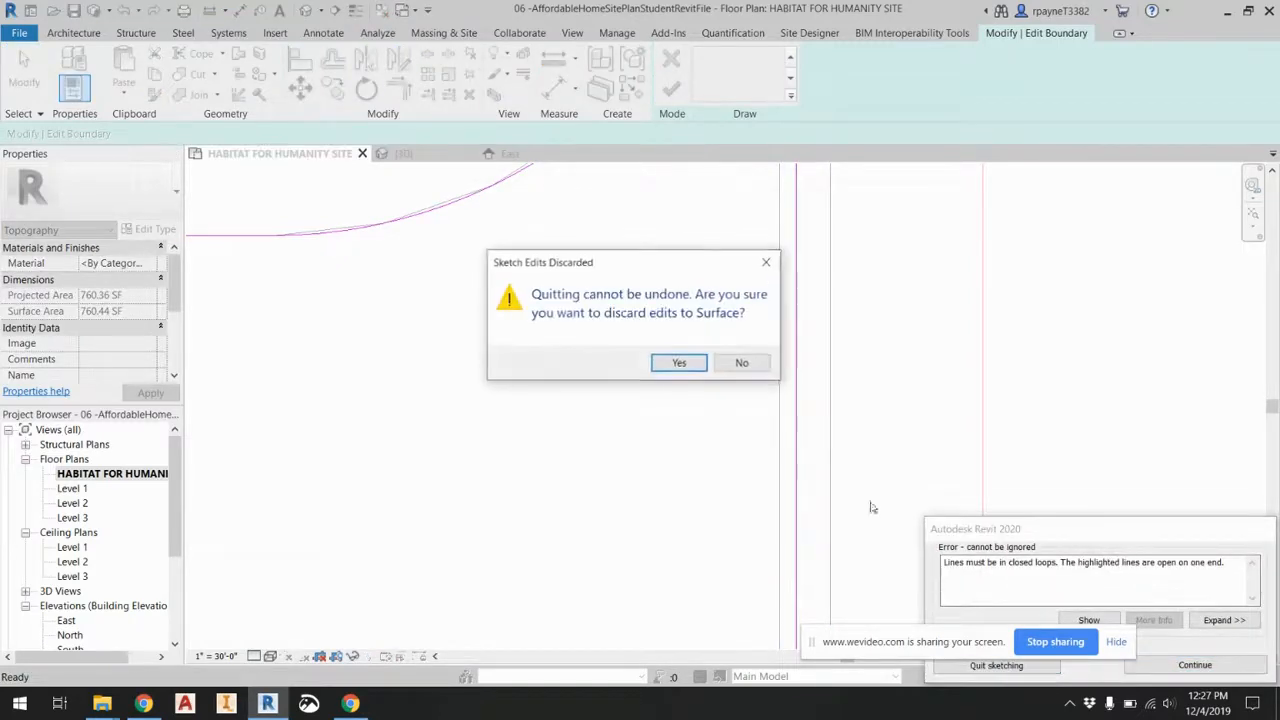
left_click(680, 366)
Examine the subregion's outline in plan, checking the flared corners and the gap next to the alley.
scroll(770, 368, "down", 10)
scroll(741, 388, "up", 1)
scroll(734, 392, "down", 2)
scroll(731, 392, "down", 2)
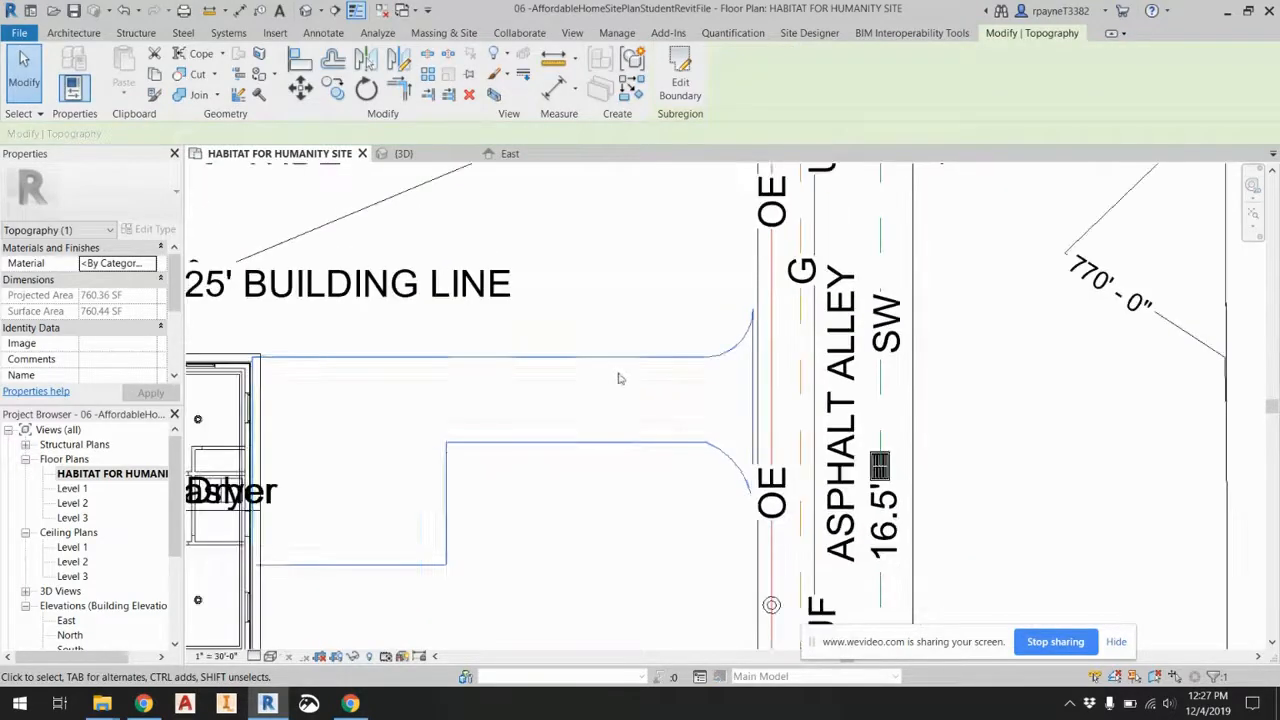
scroll(755, 385, "up", 4)
scroll(752, 297, "up", 2)
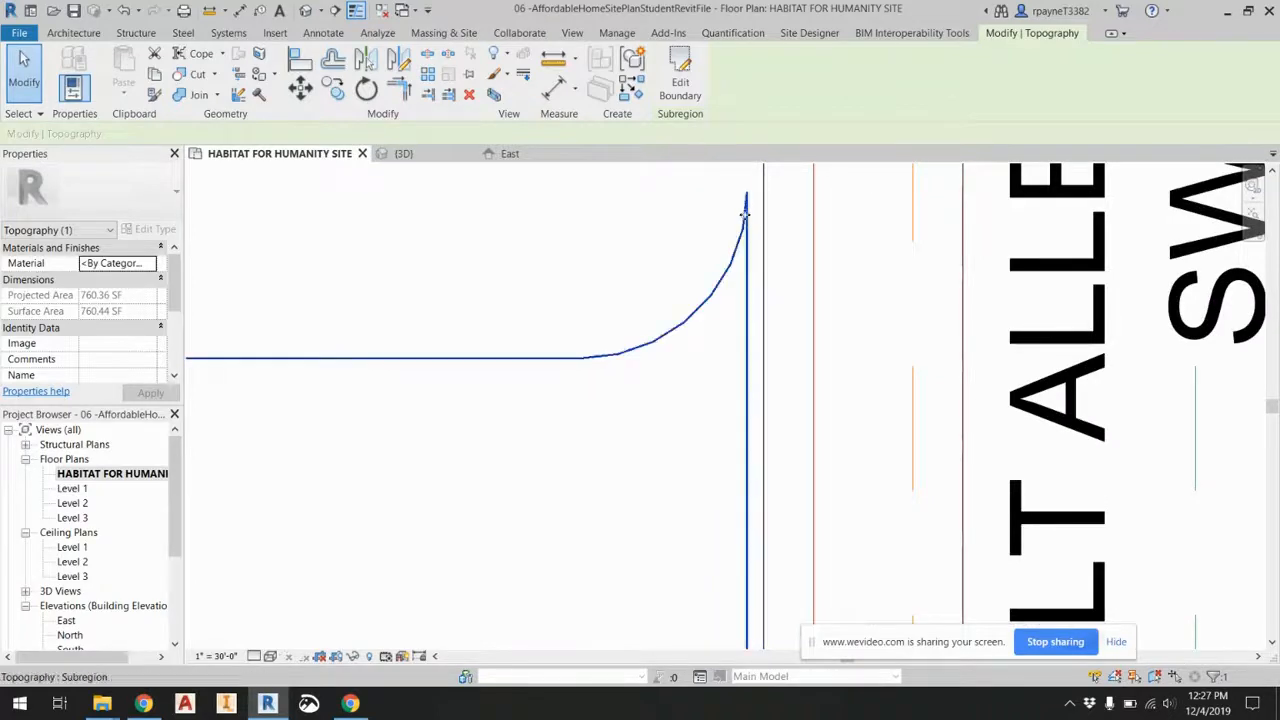
scroll(755, 220, "down", 3)
scroll(750, 220, "down", 1)
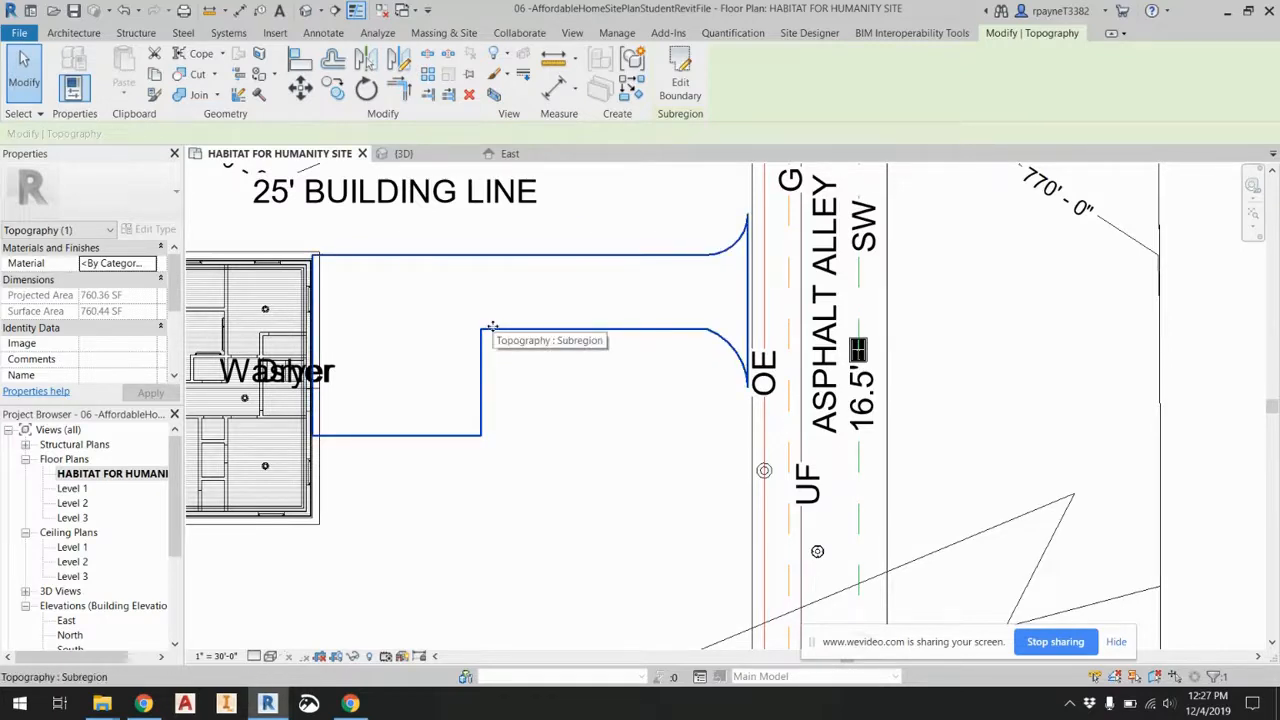
left_click(110, 230)
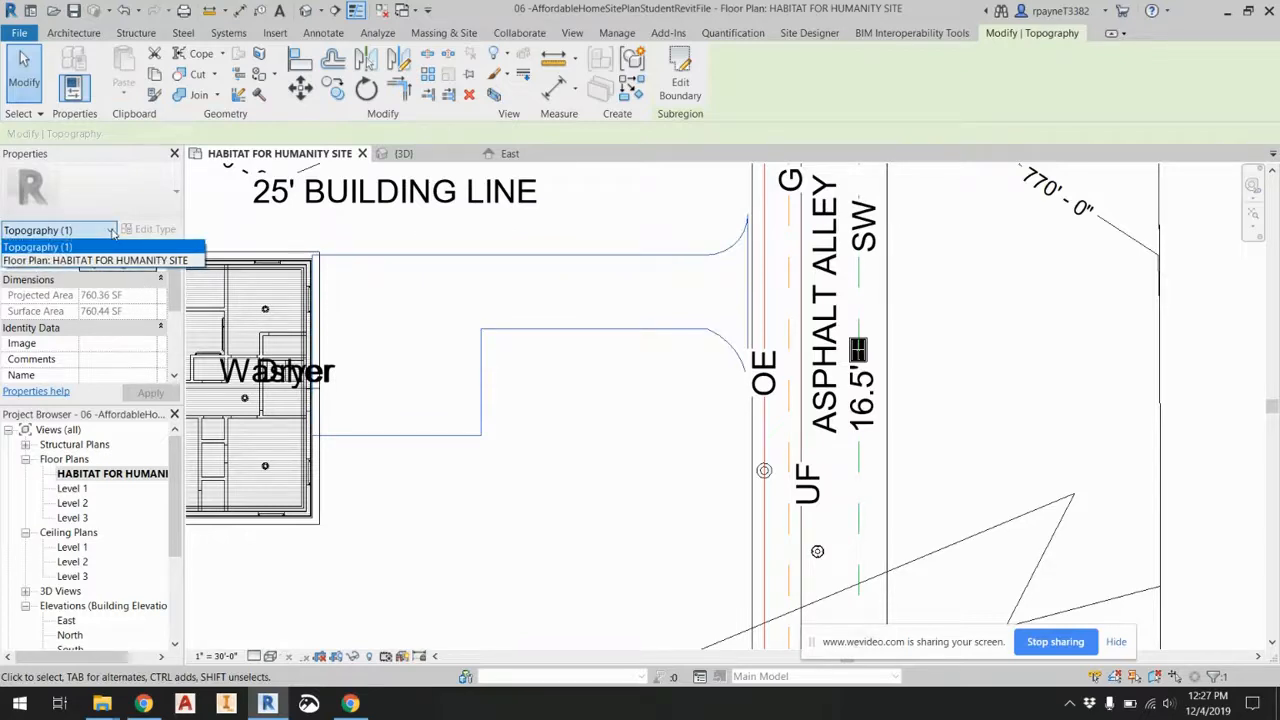
left_click(418, 306)
left_click(541, 246)
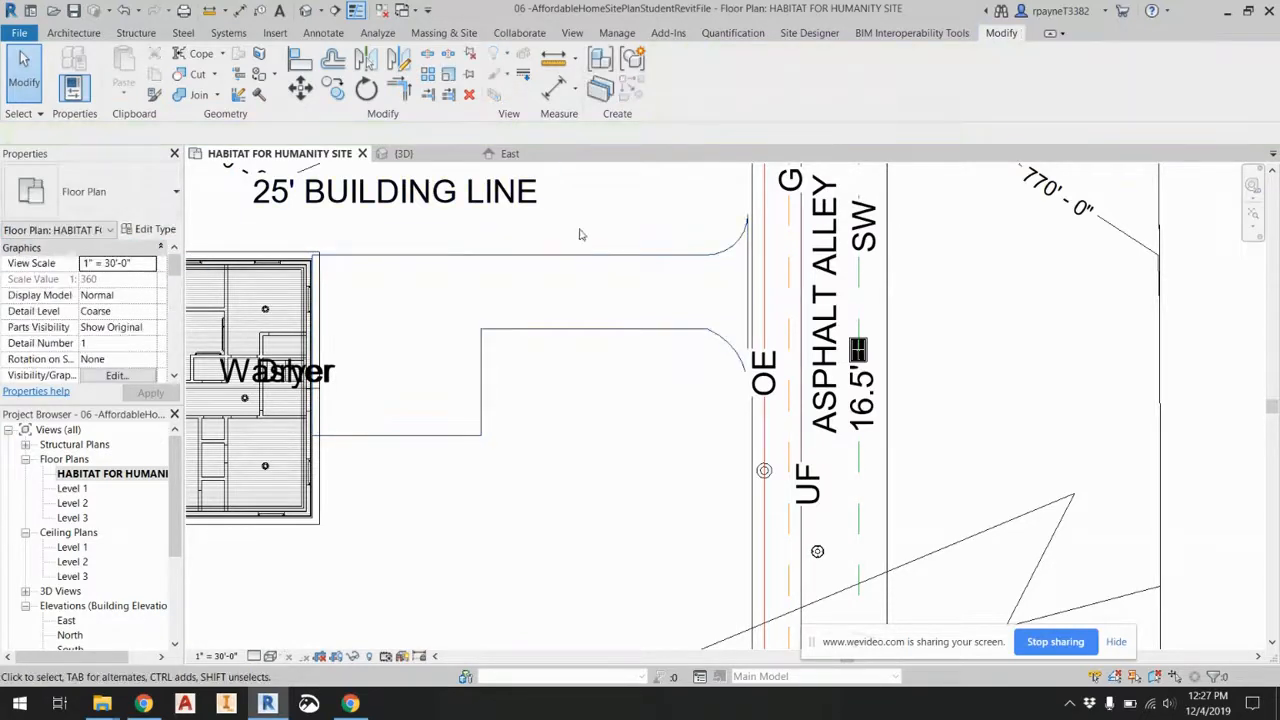
scroll(749, 261, "down", 2)
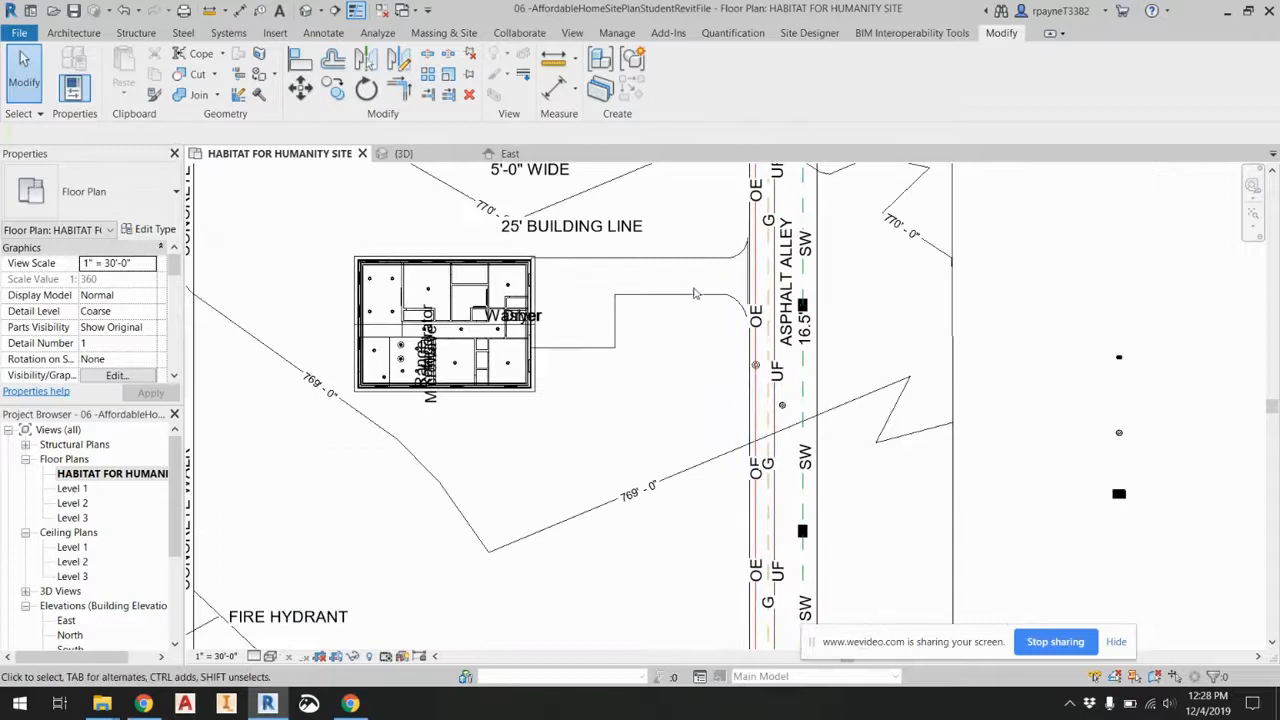
left_click(696, 296)
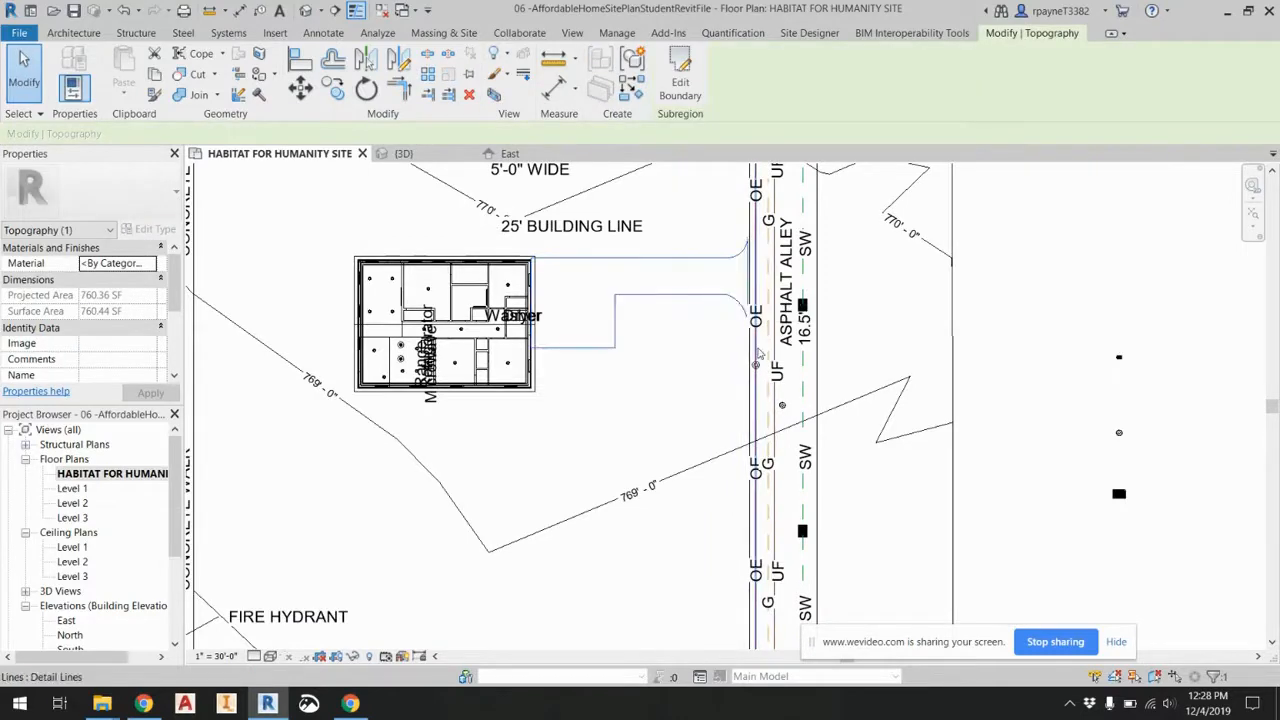
left_click(753, 362)
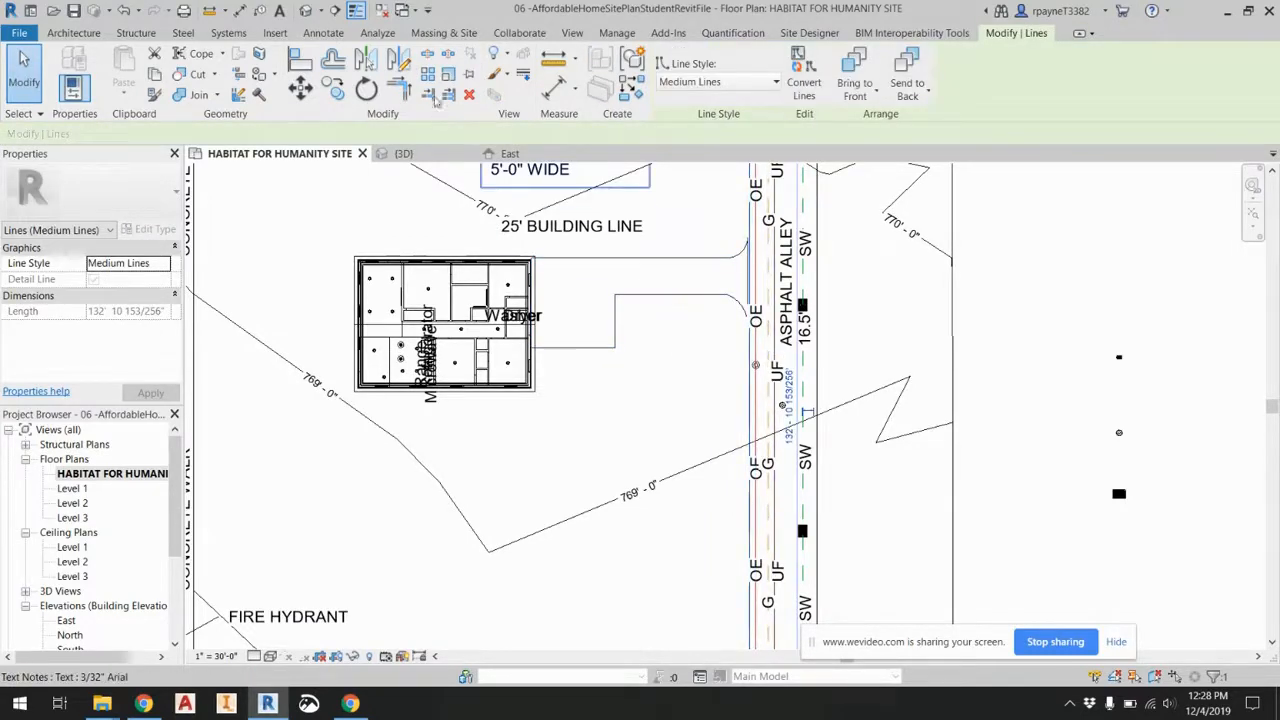
Open the 3D view and browse the project materials available for the subregion beside the house, leaving its material unassigned.
left_click(307, 11)
scroll(649, 452, "up", 5)
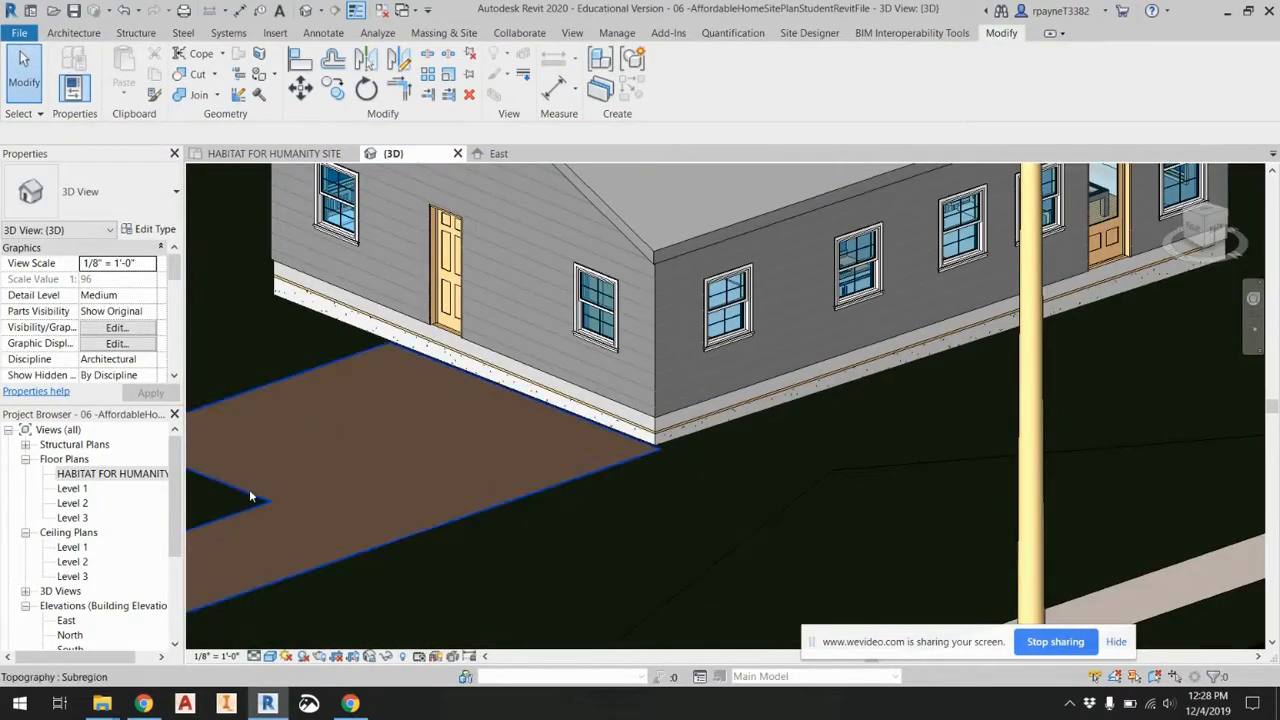
left_click(250, 495)
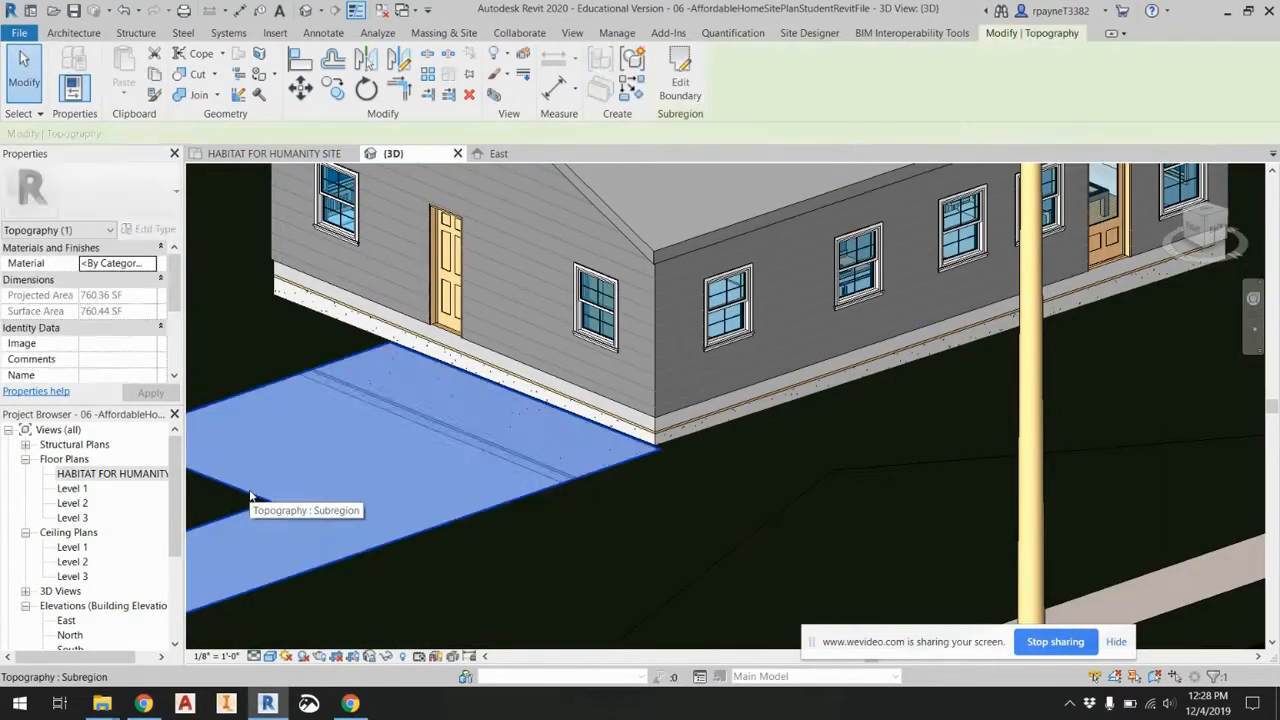
left_click(117, 265)
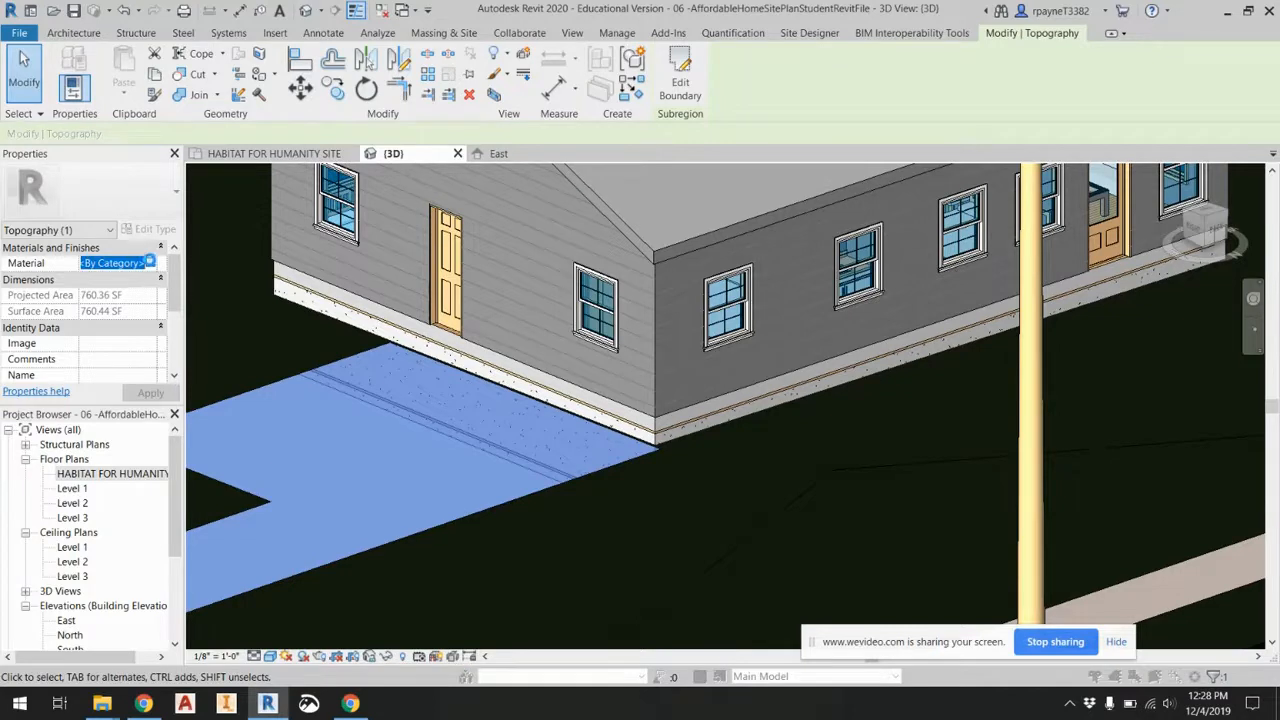
left_click(149, 264)
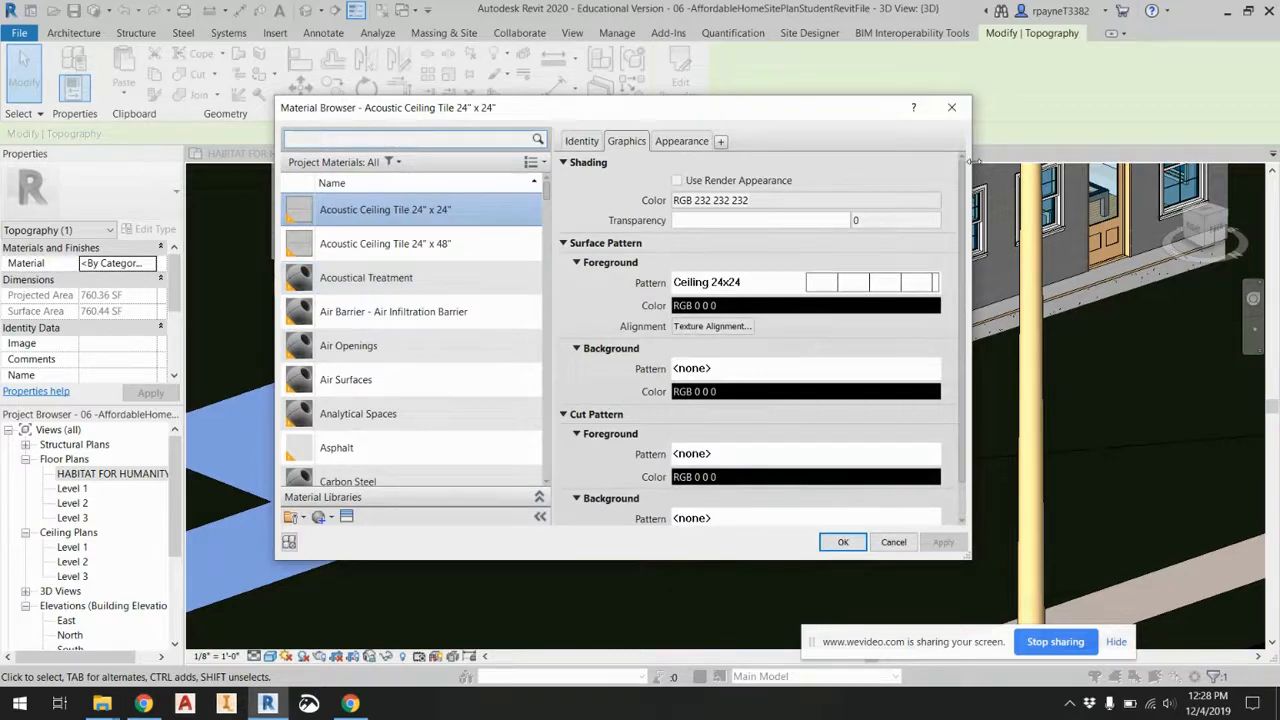
left_click_drag(975, 160, 1077, 160)
scroll(372, 403, "down", 2)
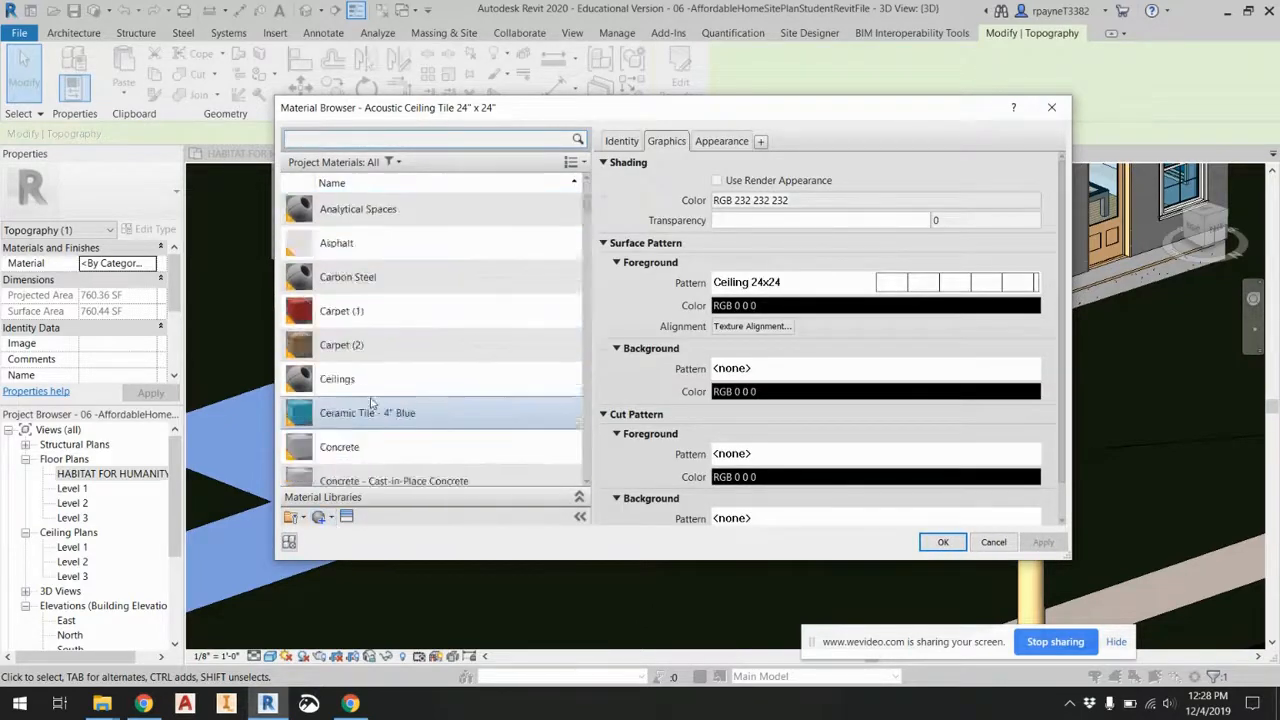
scroll(390, 305, "up", 2)
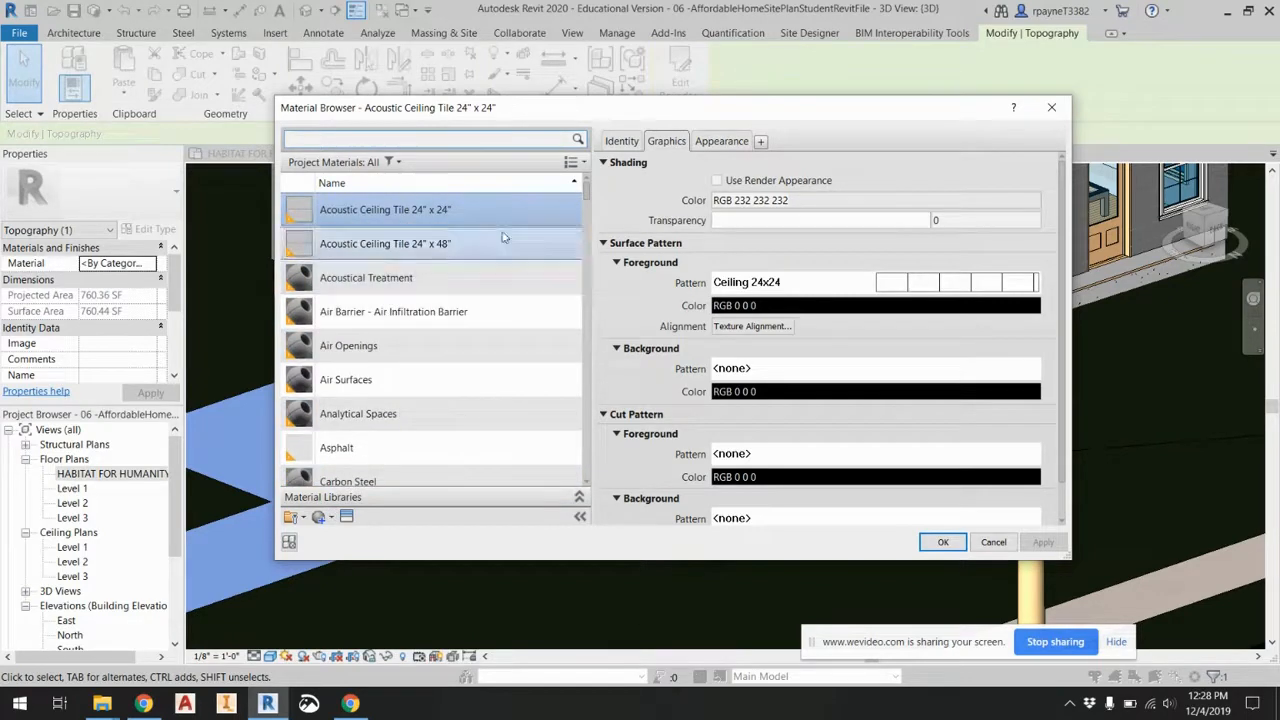
left_click(612, 141)
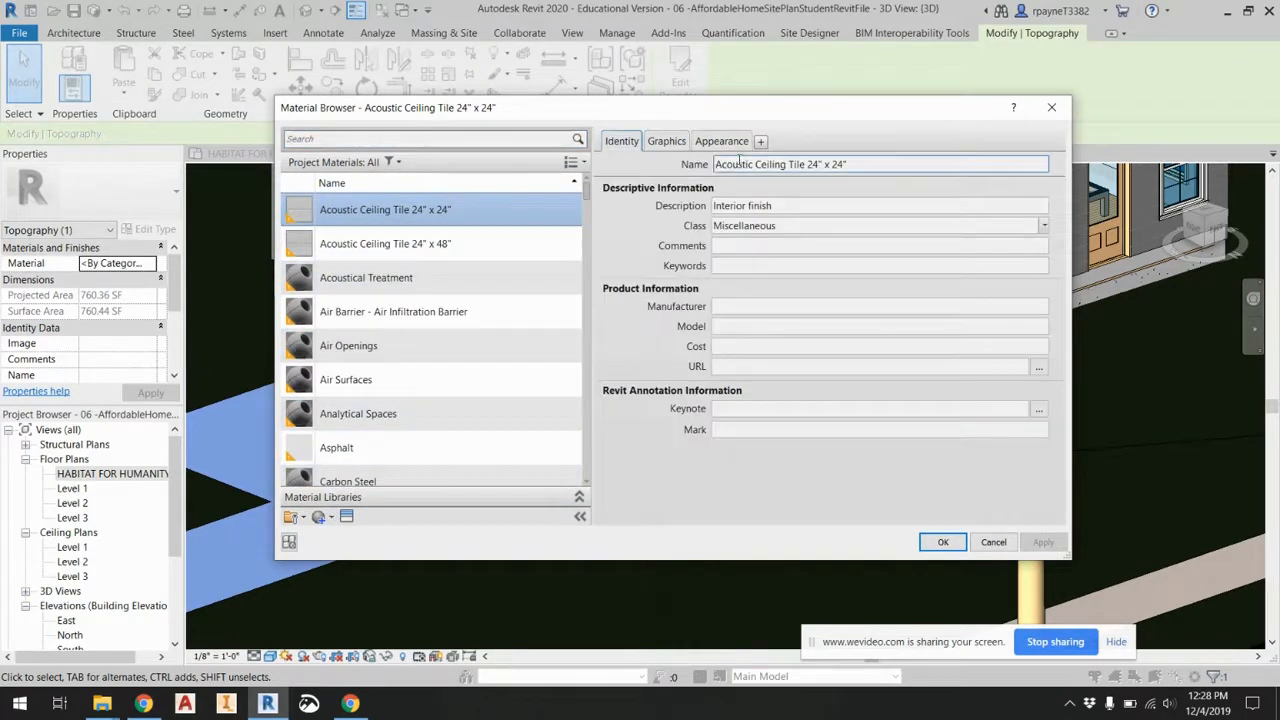
left_click(1051, 107)
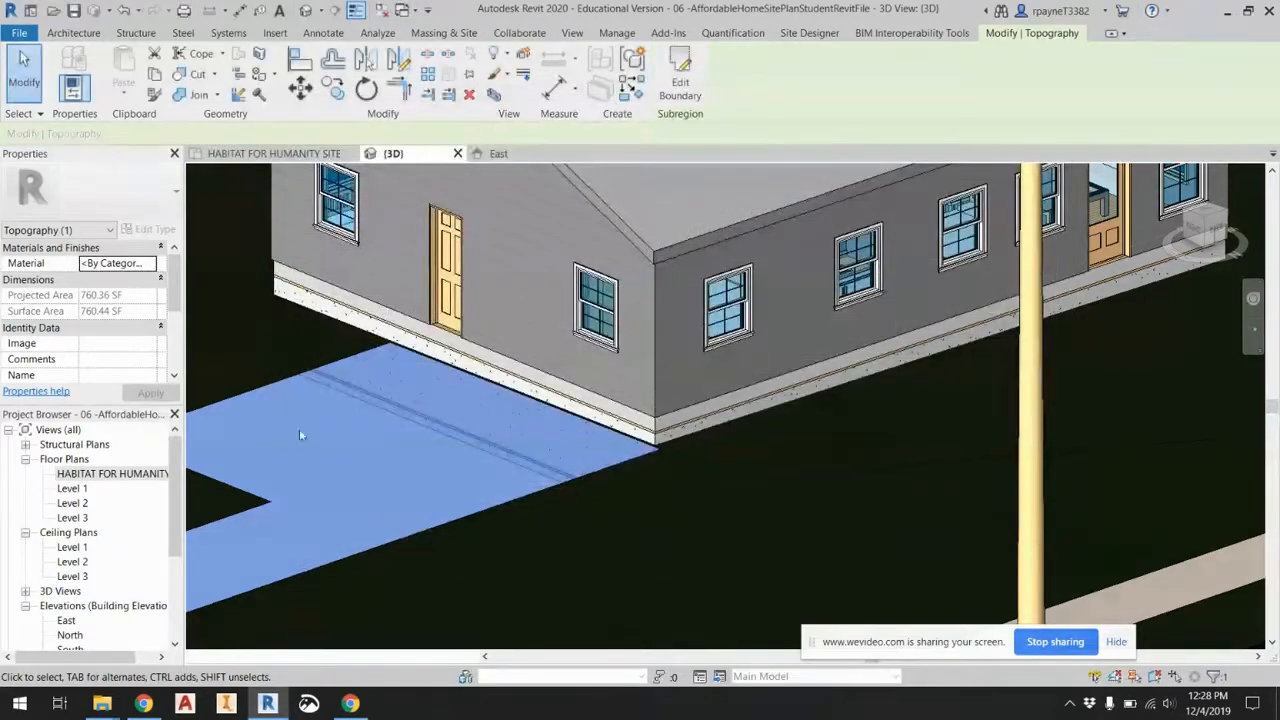
left_click(437, 607)
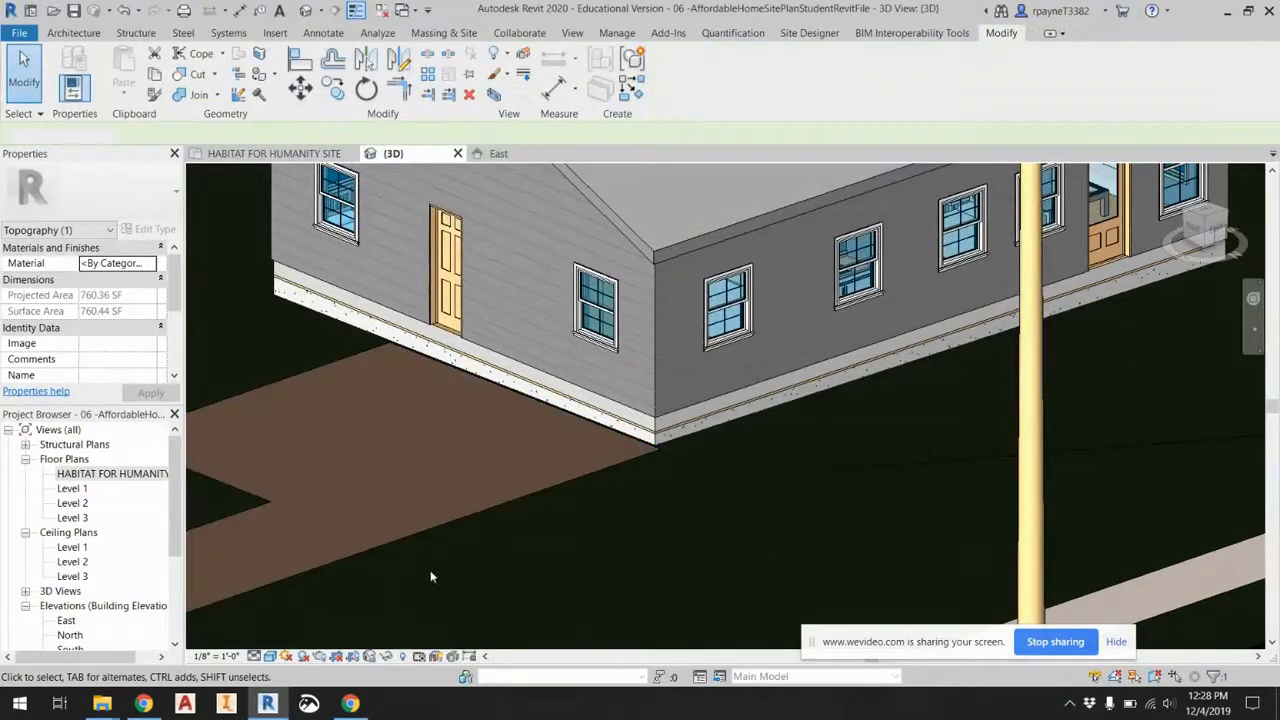
left_click(386, 545)
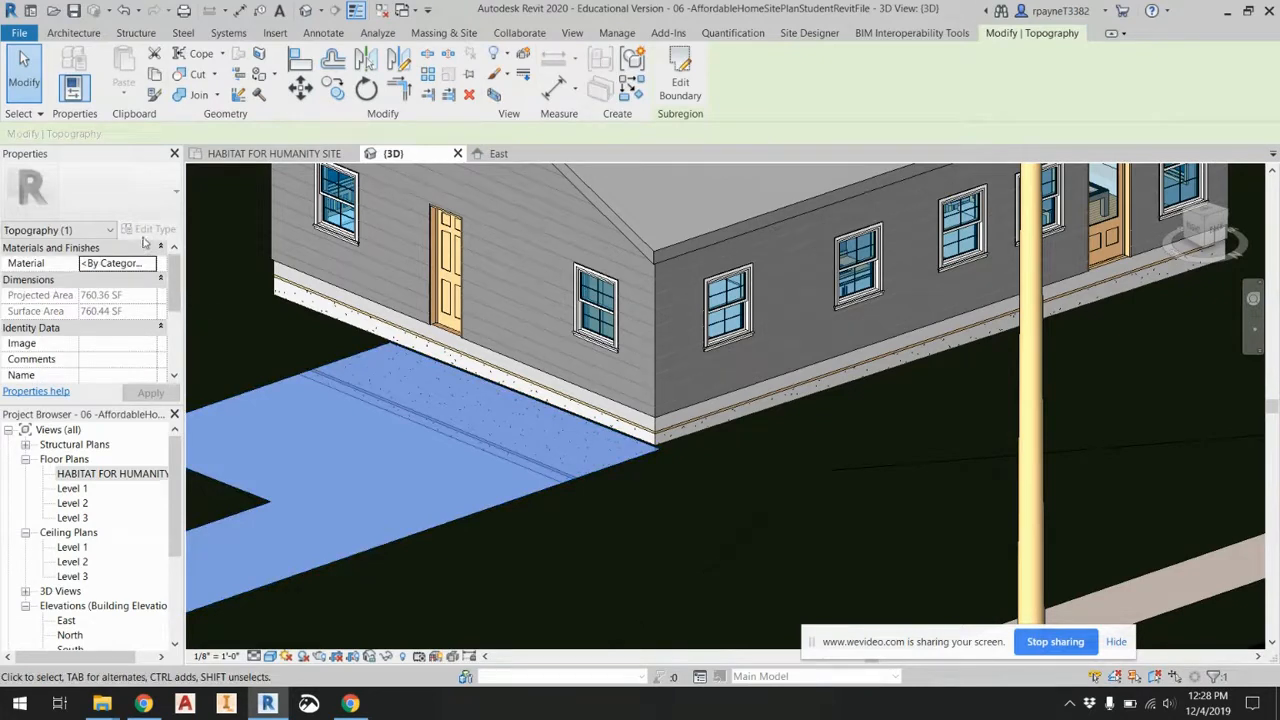
left_click(108, 233)
left_click(108, 233)
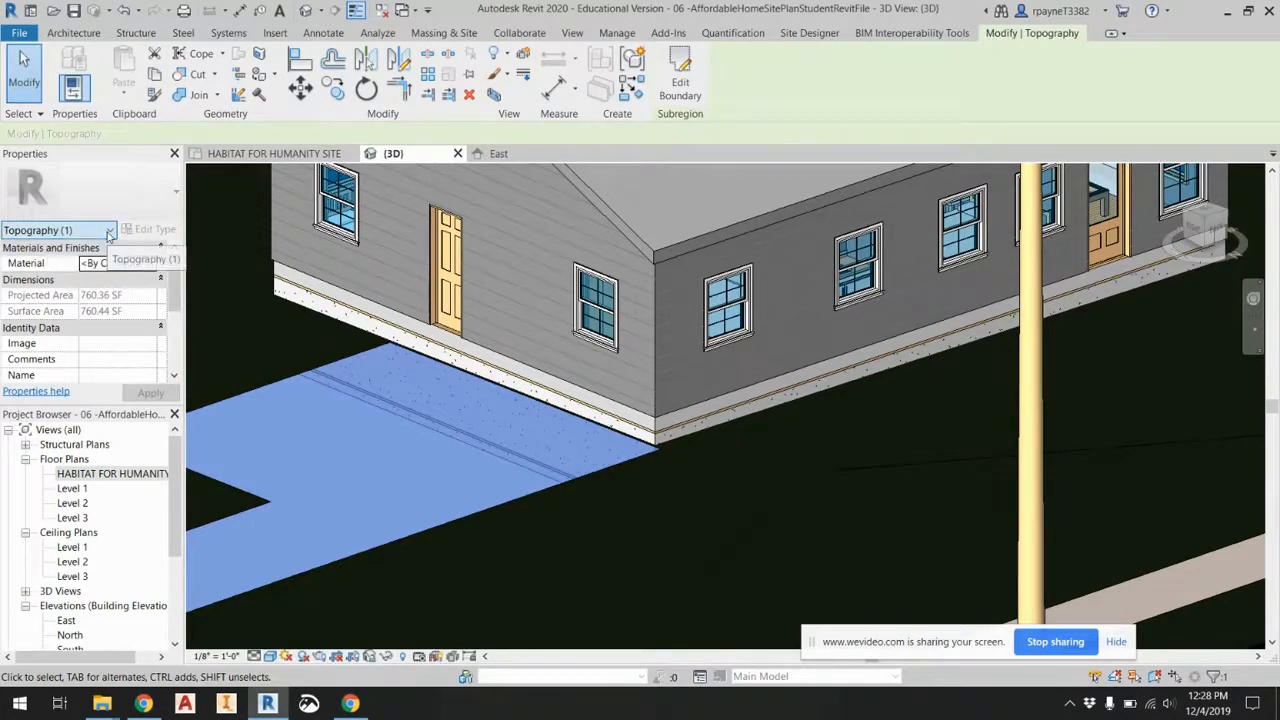
left_click(436, 576)
Check in the site floor plan which materials the surrounding topography surface and the street subregion use.
double_click(112, 473)
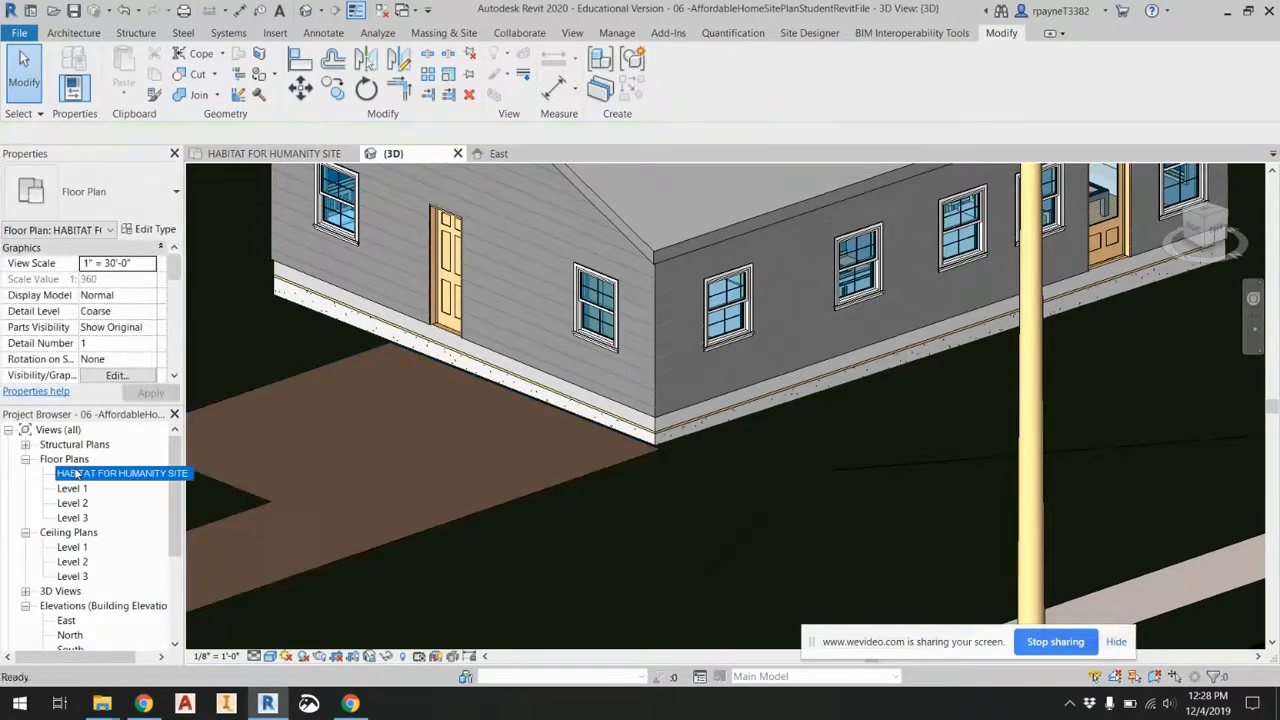
left_click(592, 348)
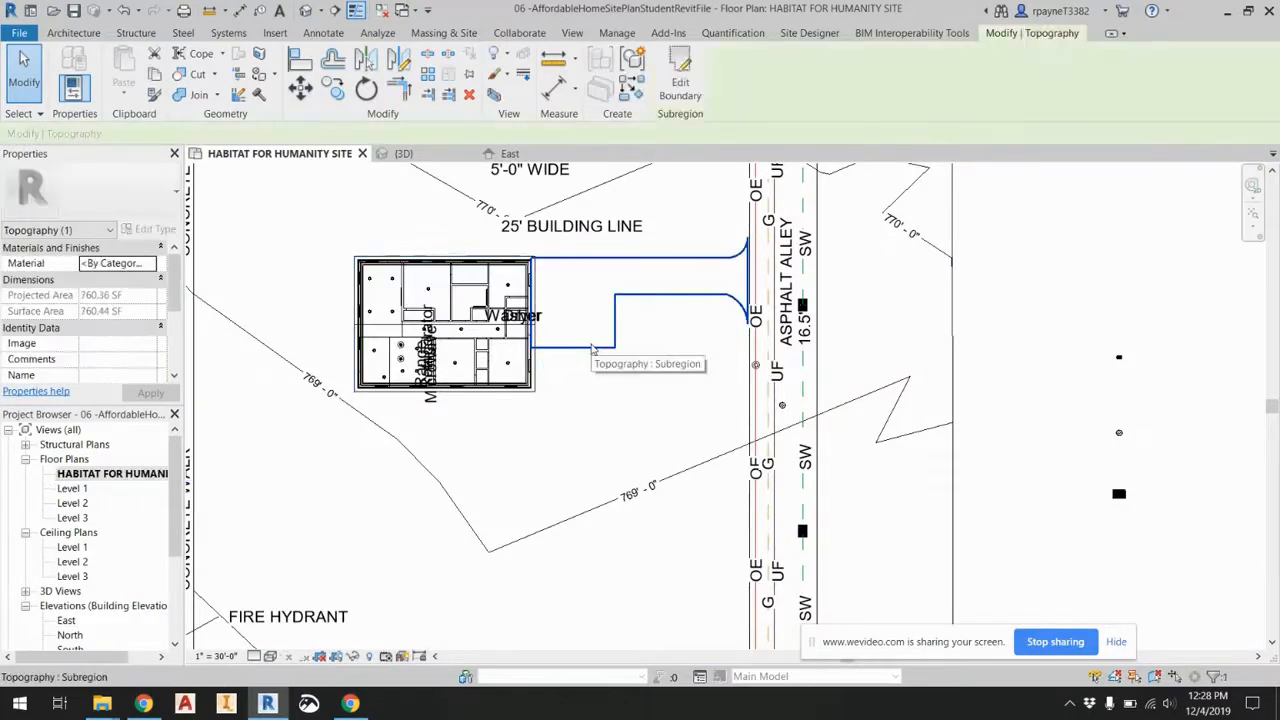
scroll(607, 407, "down", 4)
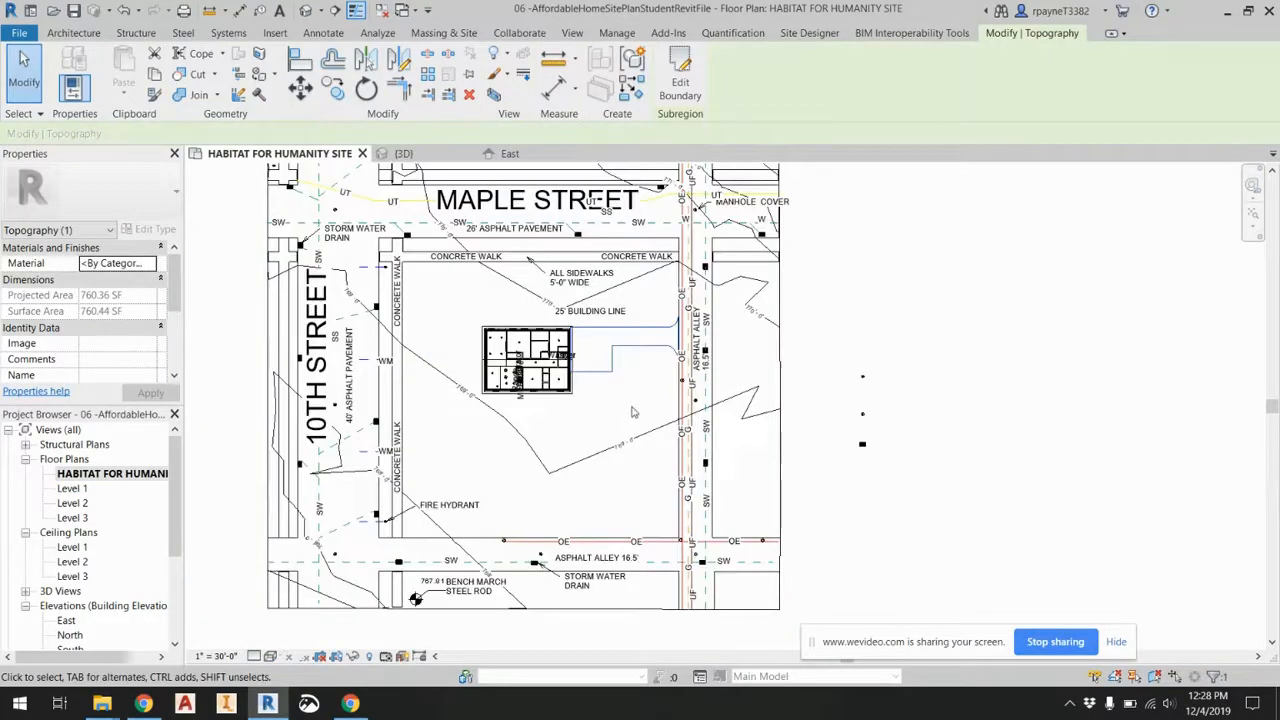
left_click(747, 453)
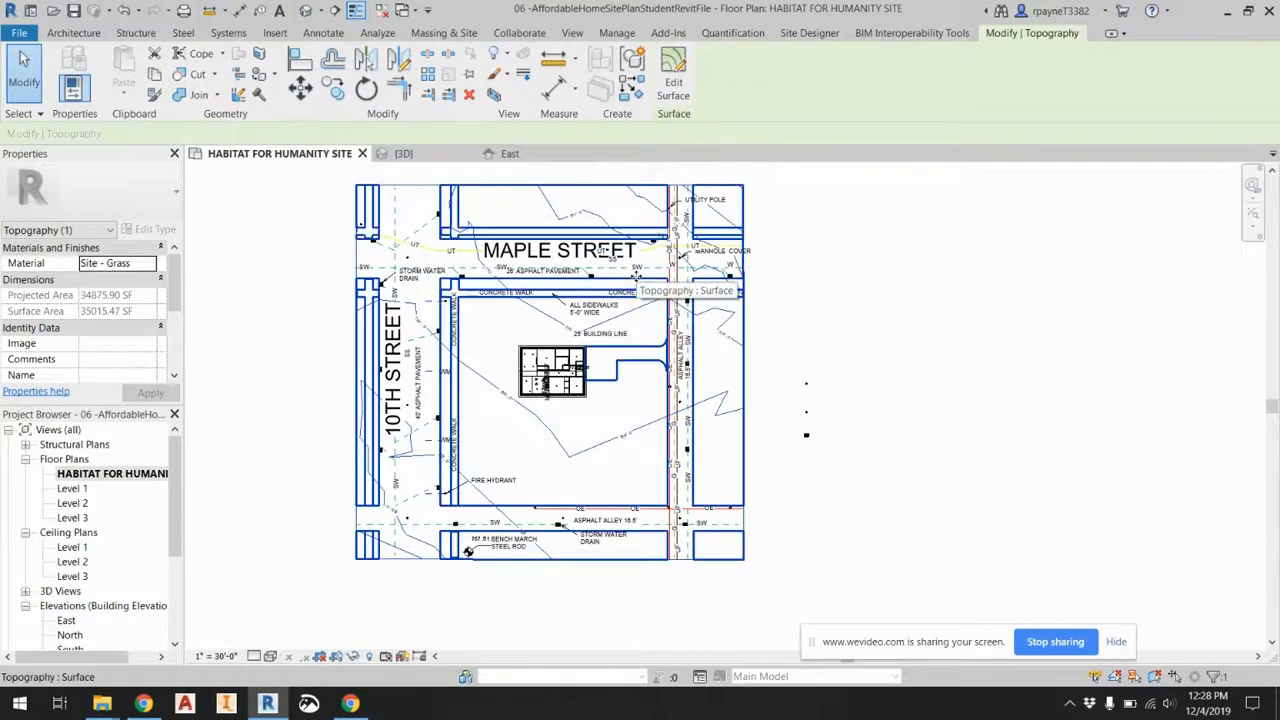
left_click(432, 234)
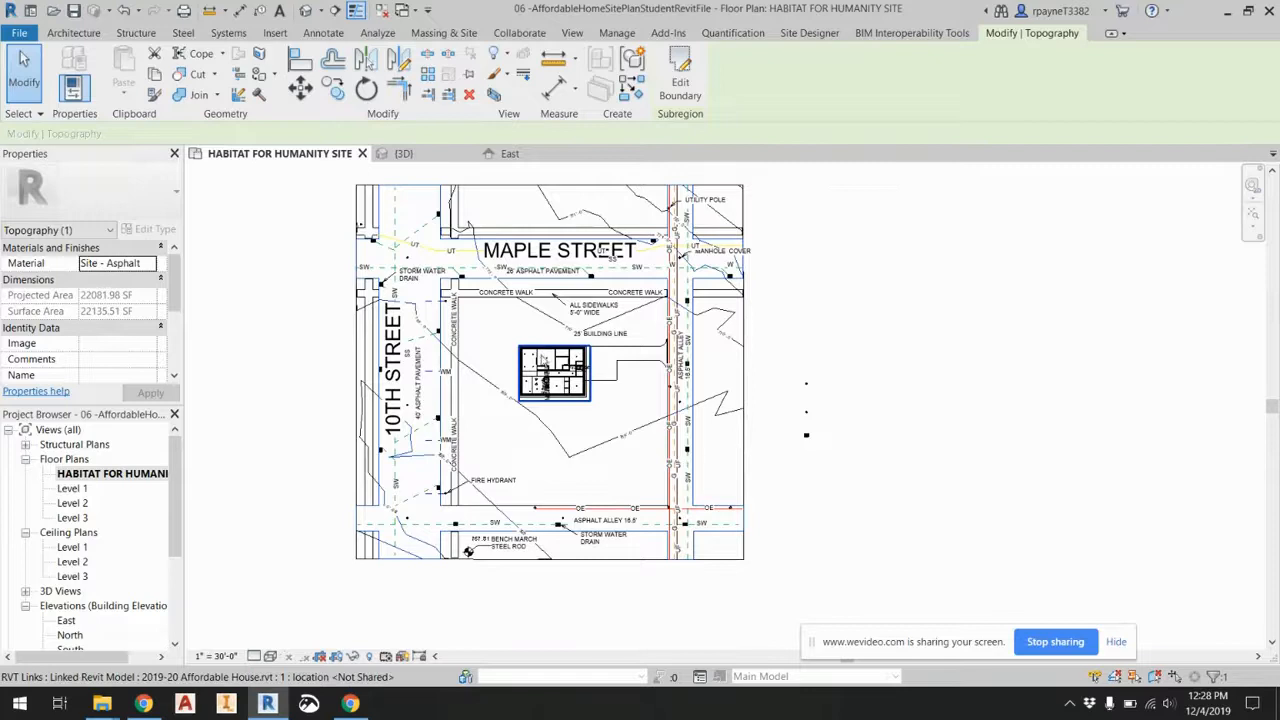
Assign the Site - Asphalt material to the subregion between the house and the alley, and display it in 3D.
left_click(609, 378)
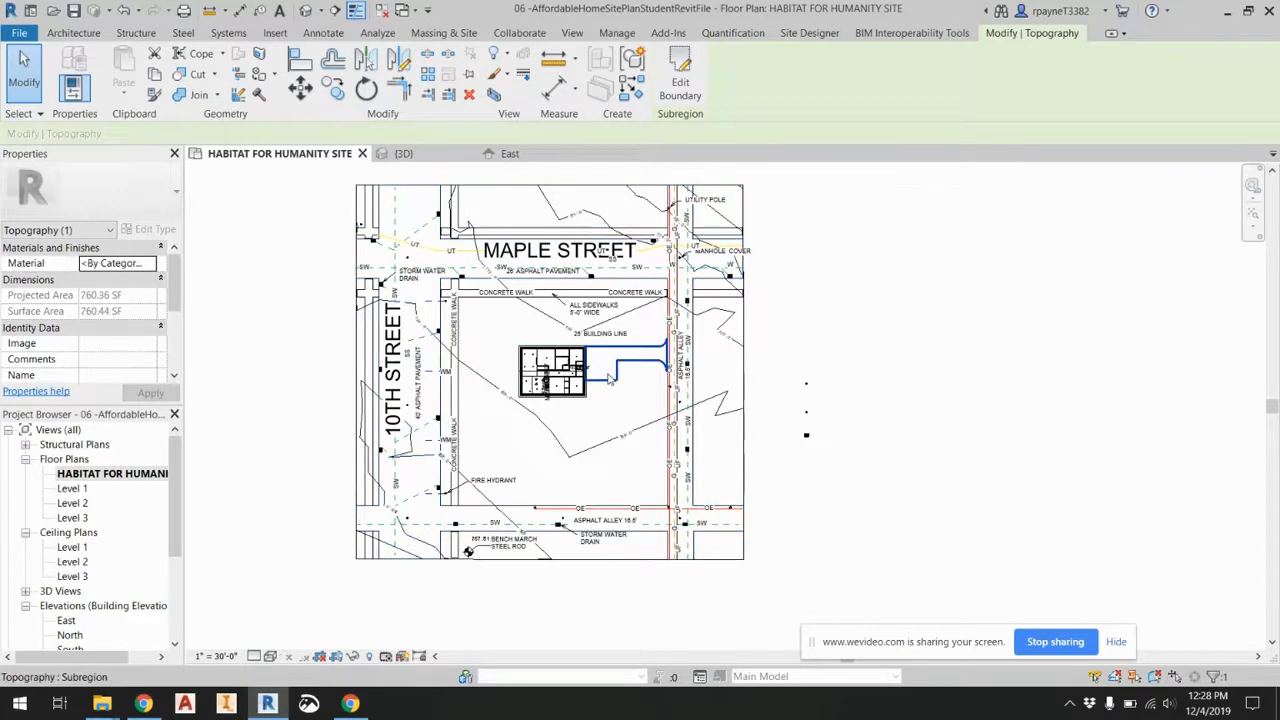
left_click(151, 264)
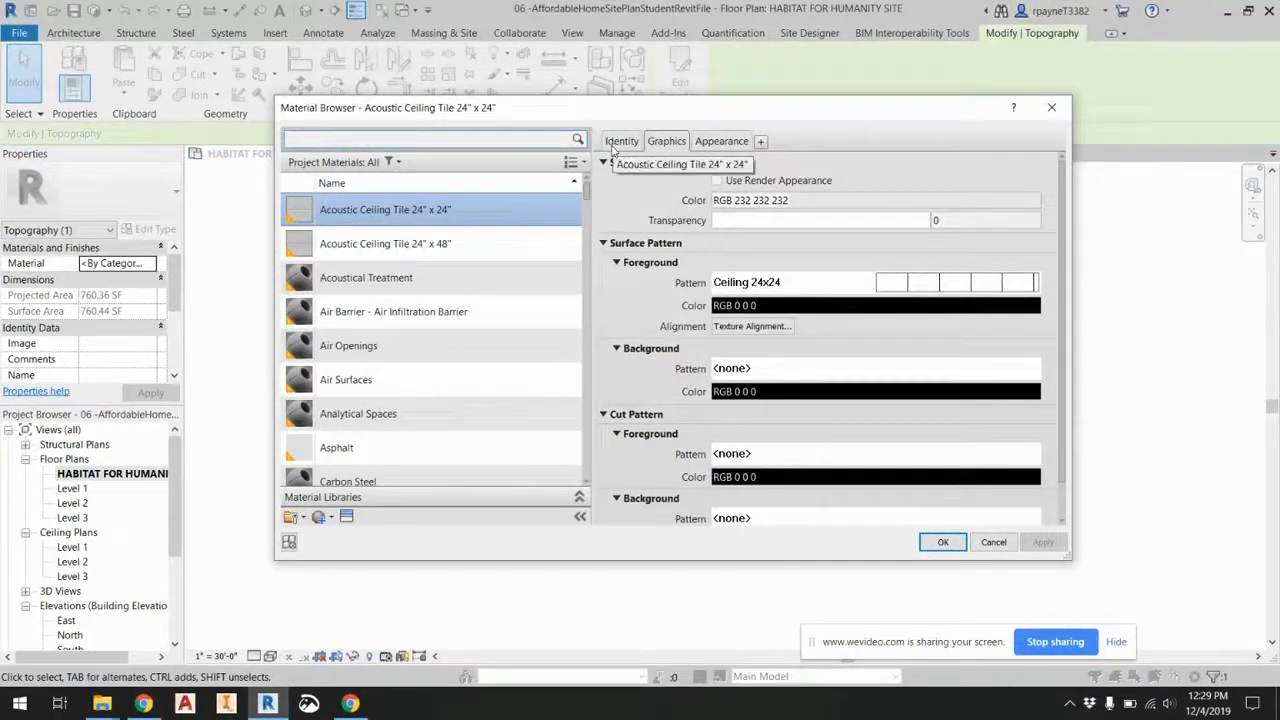
scroll(487, 269, "down", 1)
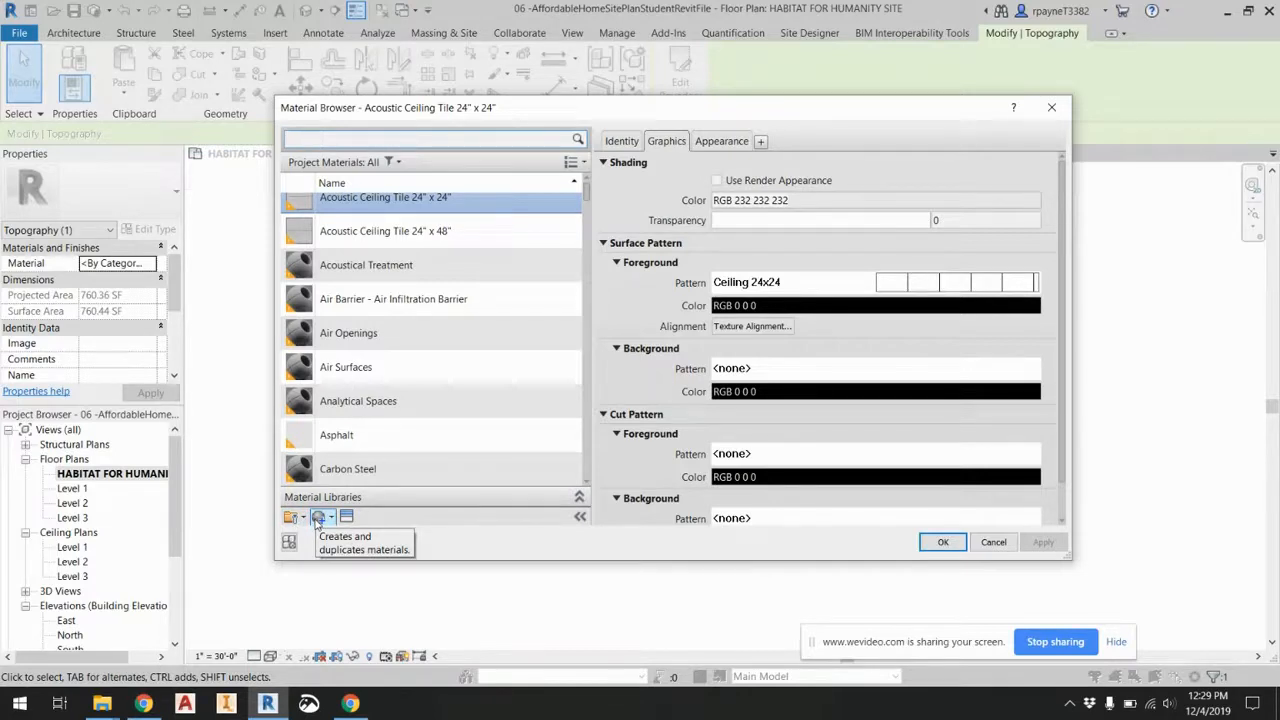
scroll(549, 200, "up", 1)
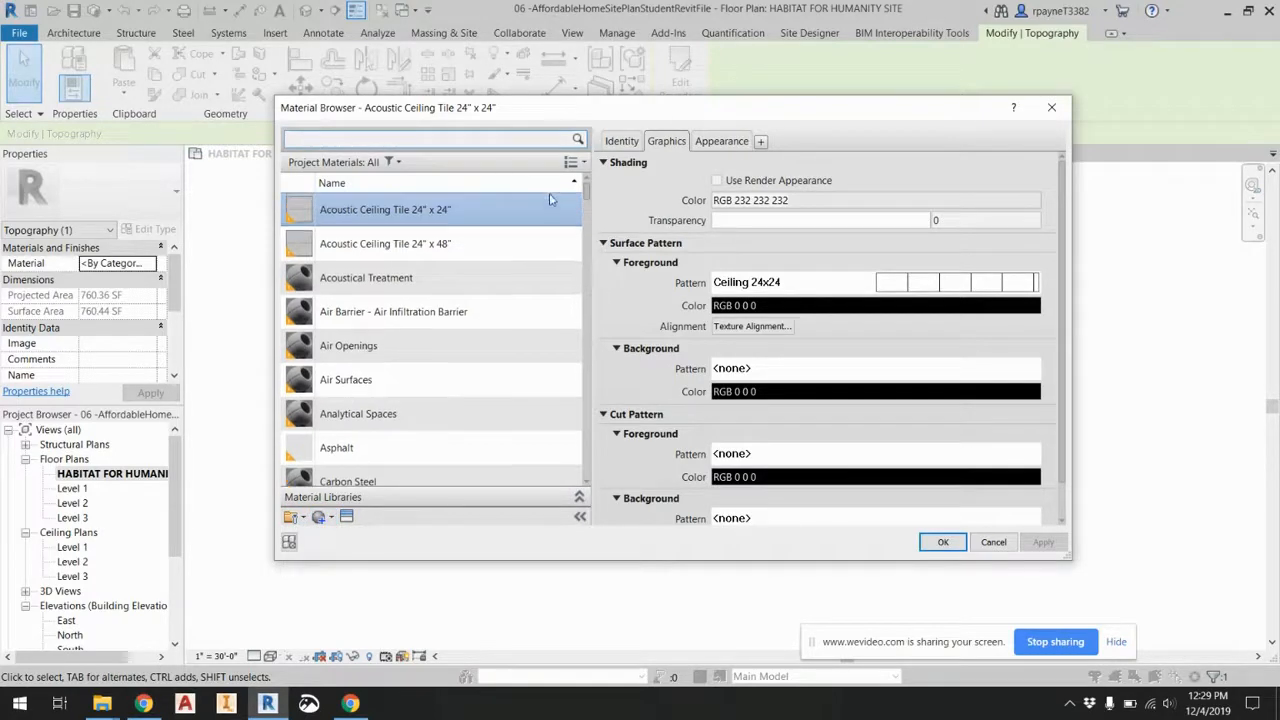
left_click(945, 542)
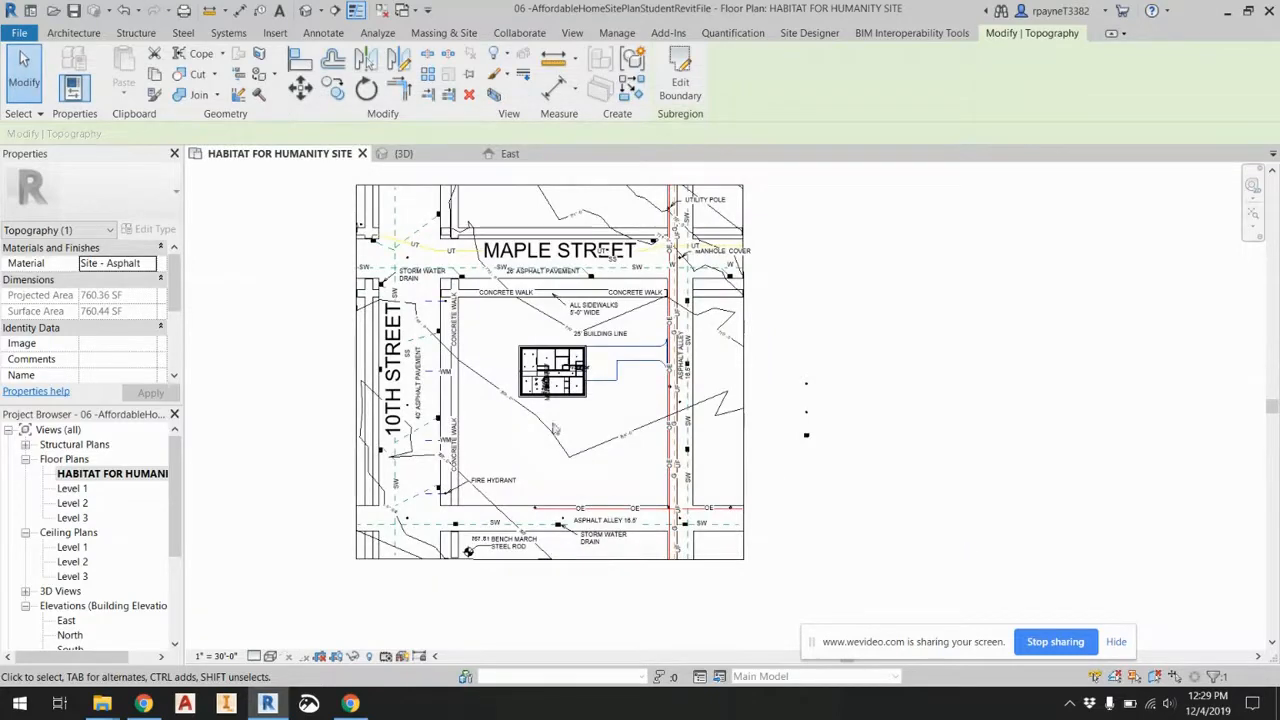
left_click(307, 12)
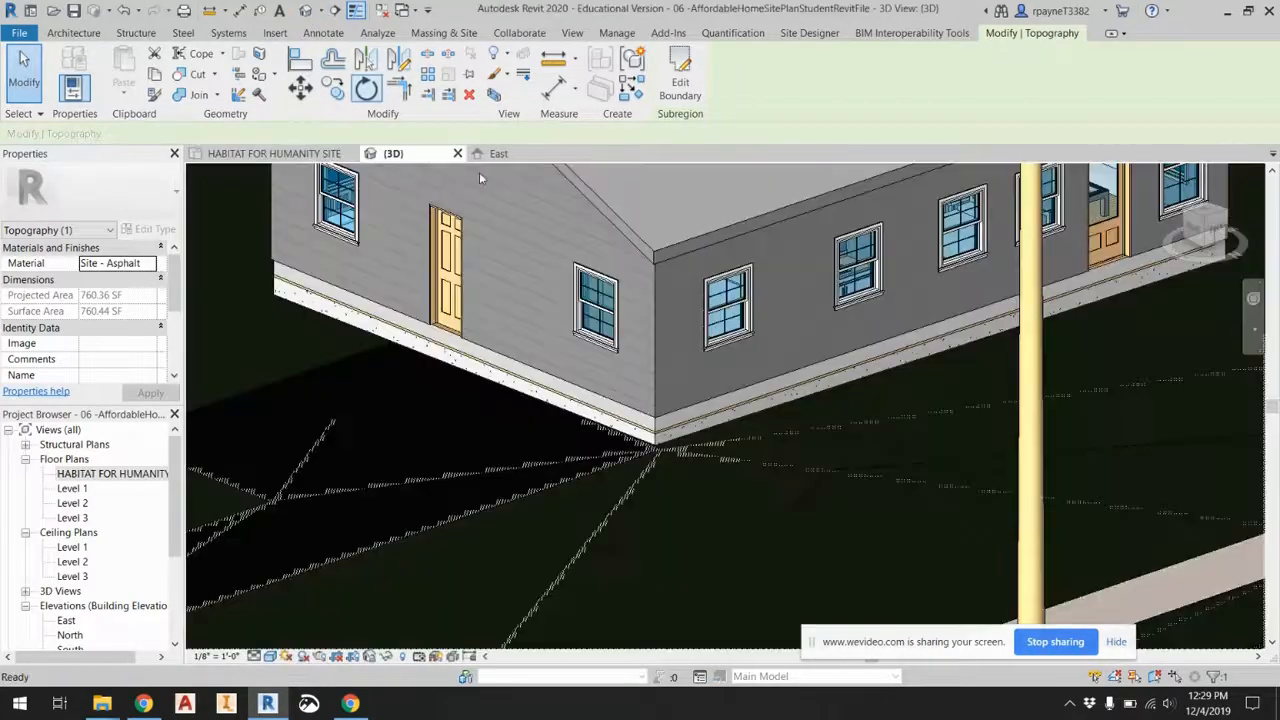
Set the 3D view's visual style to Realistic and inspect the house and driveway on the site.
scroll(652, 410, "down", 3)
scroll(652, 410, "down", 2)
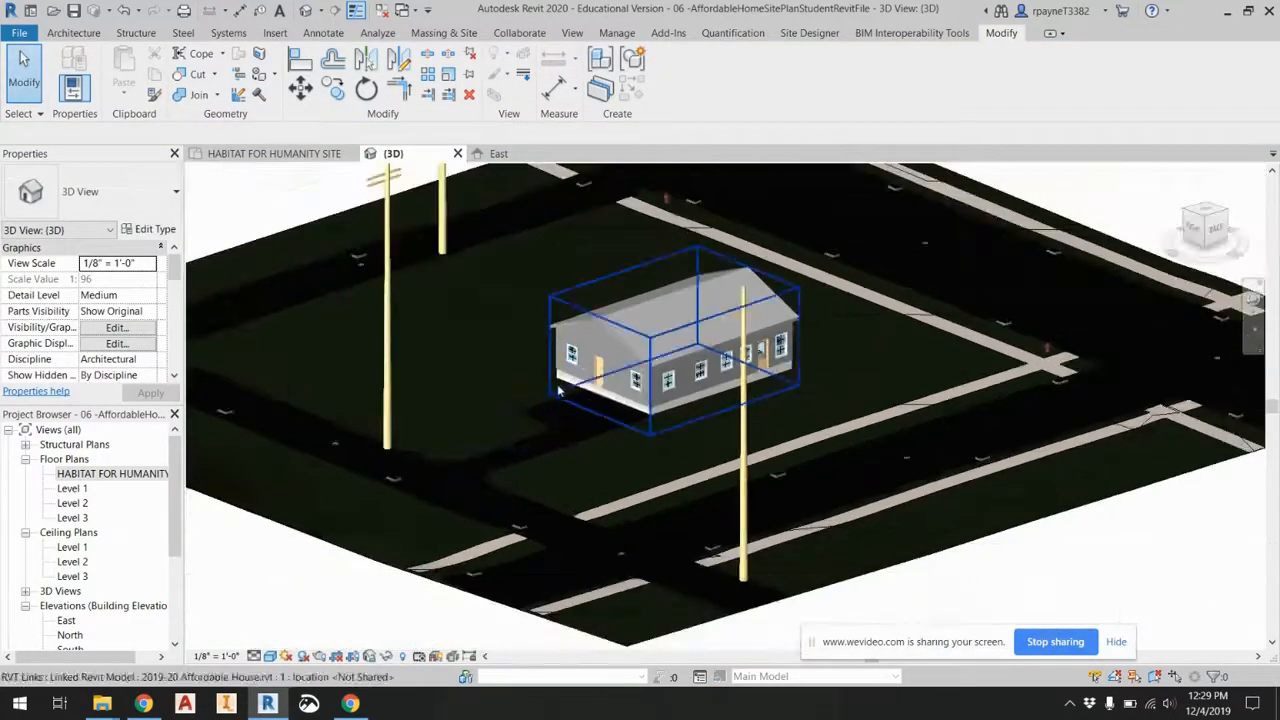
scroll(540, 420, "up", 5)
middle_click_drag(475, 467, 505, 488, "shift")
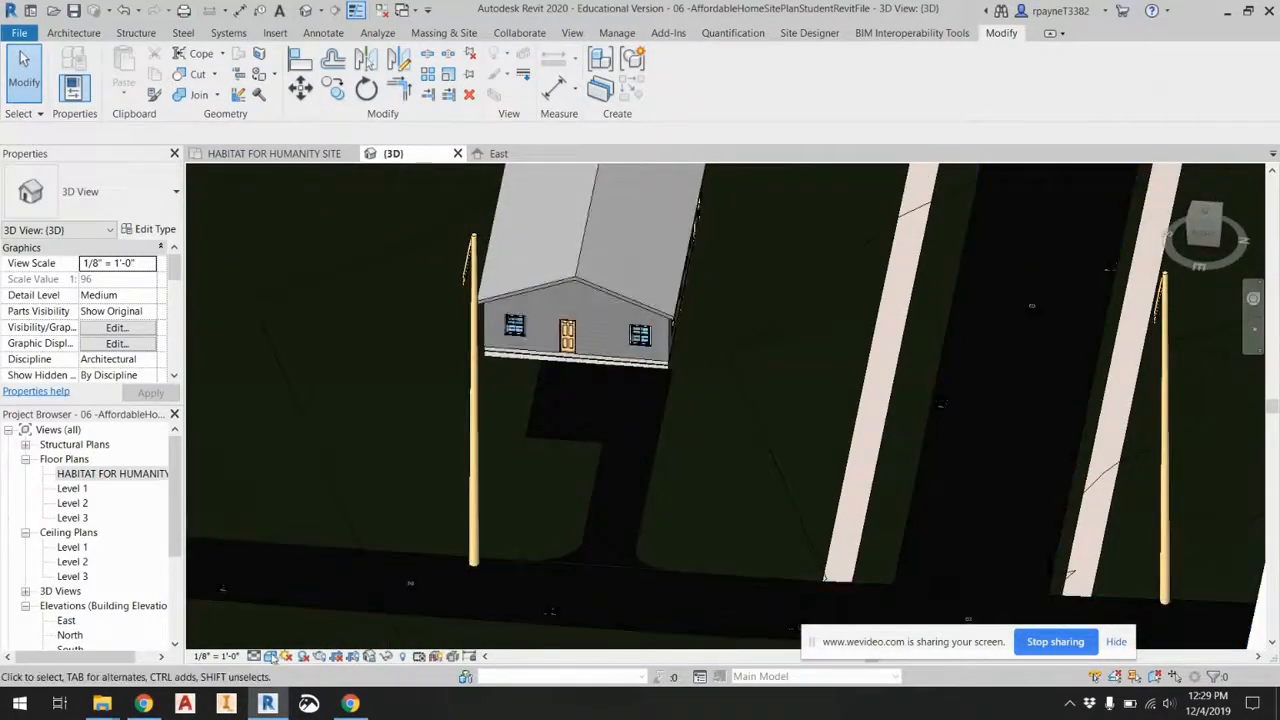
left_click(269, 657)
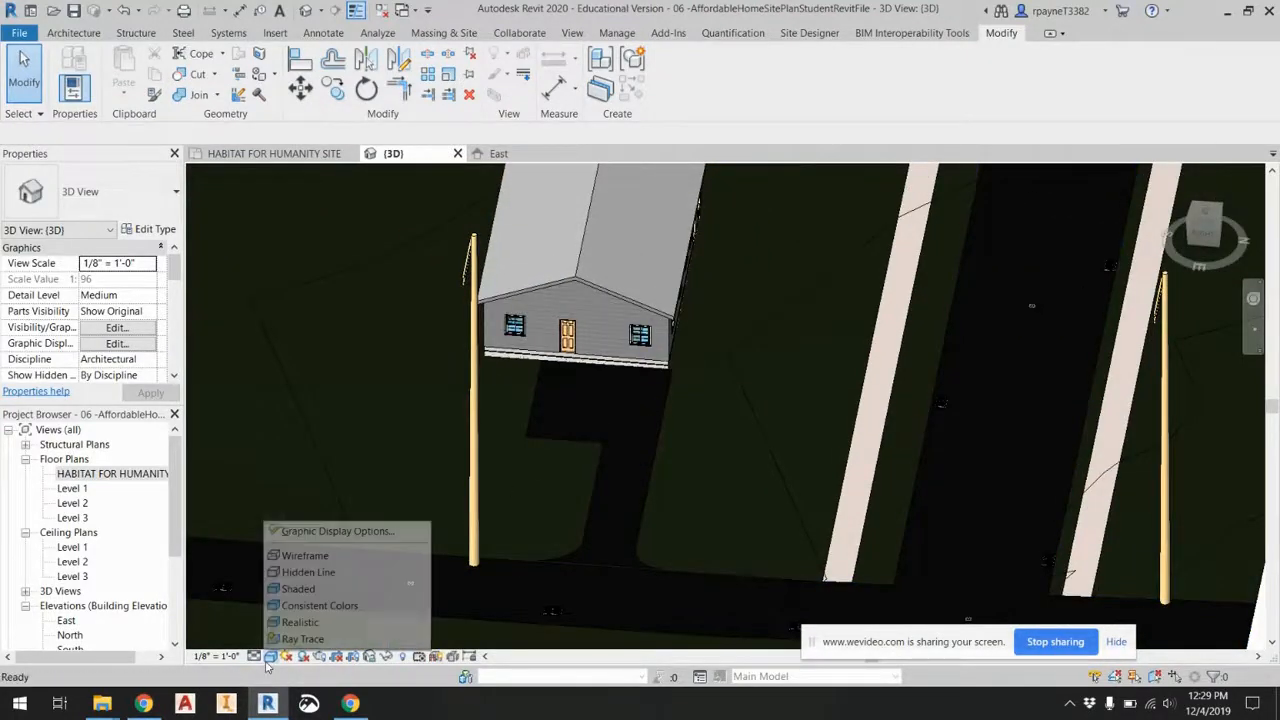
left_click(300, 624)
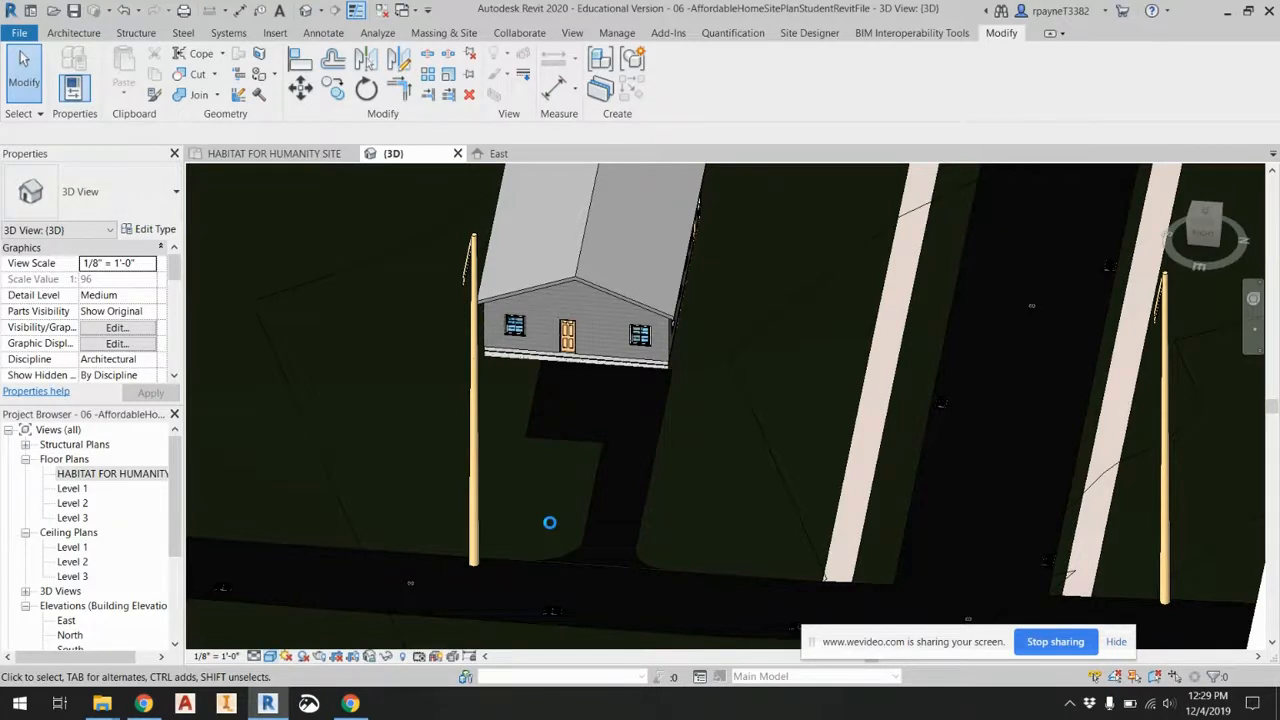
scroll(557, 512, "up", 4)
scroll(597, 462, "down", 5)
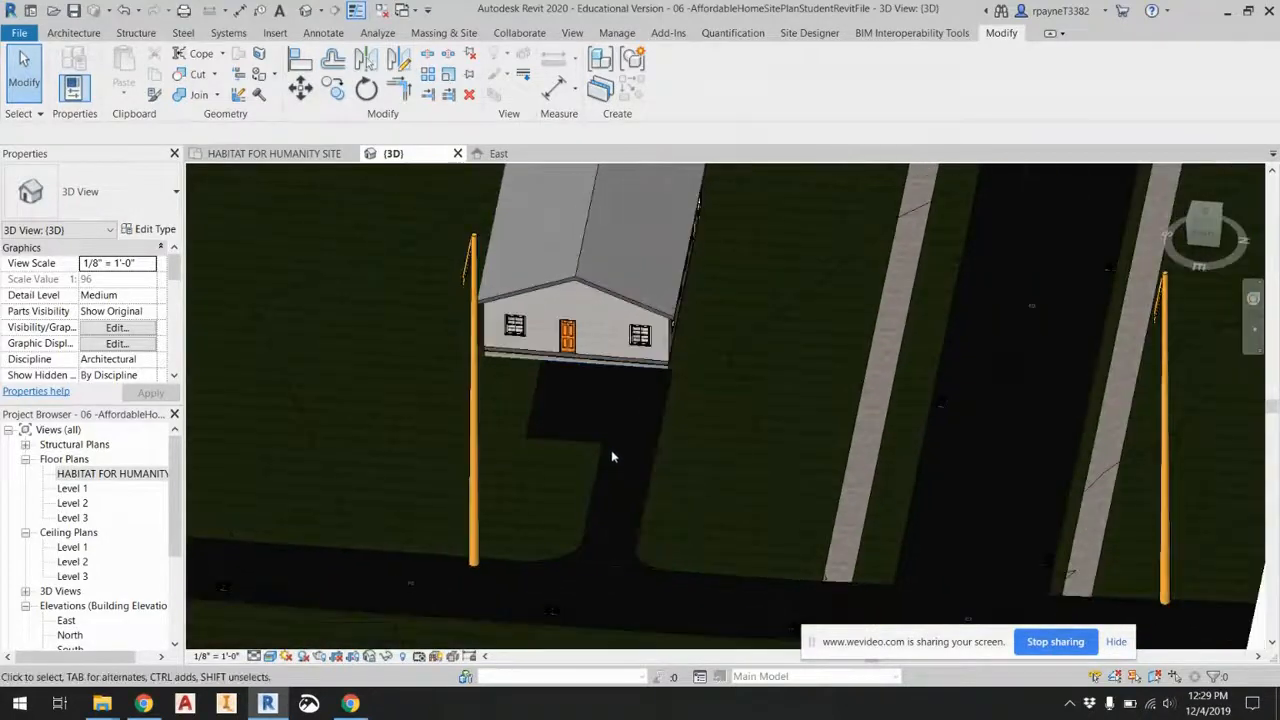
scroll(613, 457, "up", 1)
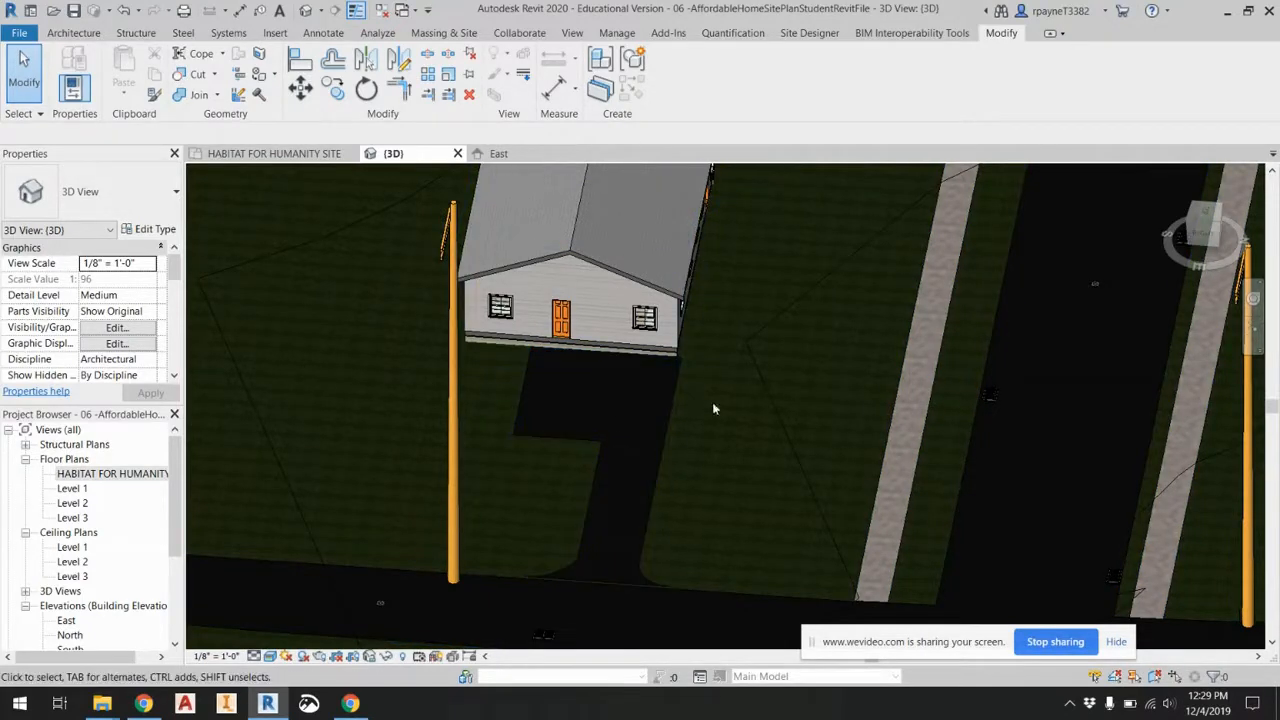
scroll(712, 402, "down", 2)
middle_click_drag(733, 430, 707, 293, "shift")
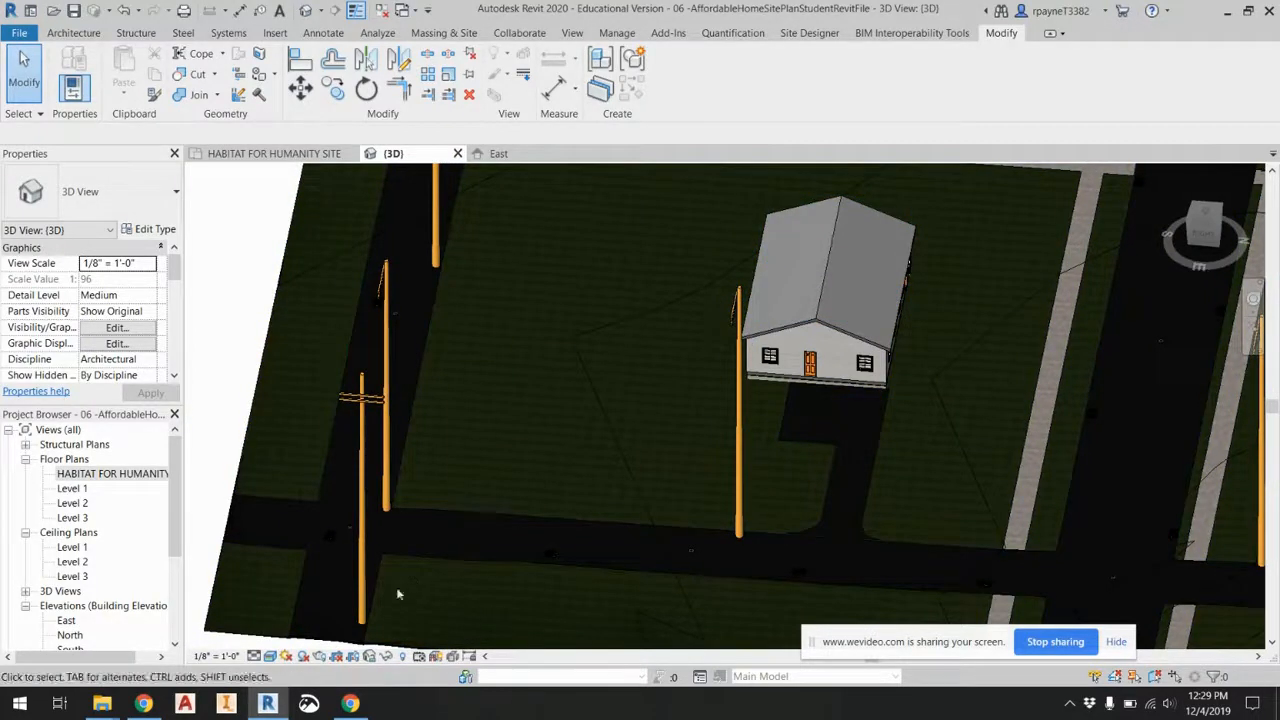
Open the HABITAT FOR HUMANITY SITE floor plan at the house and its driveway.
double_click(110, 473)
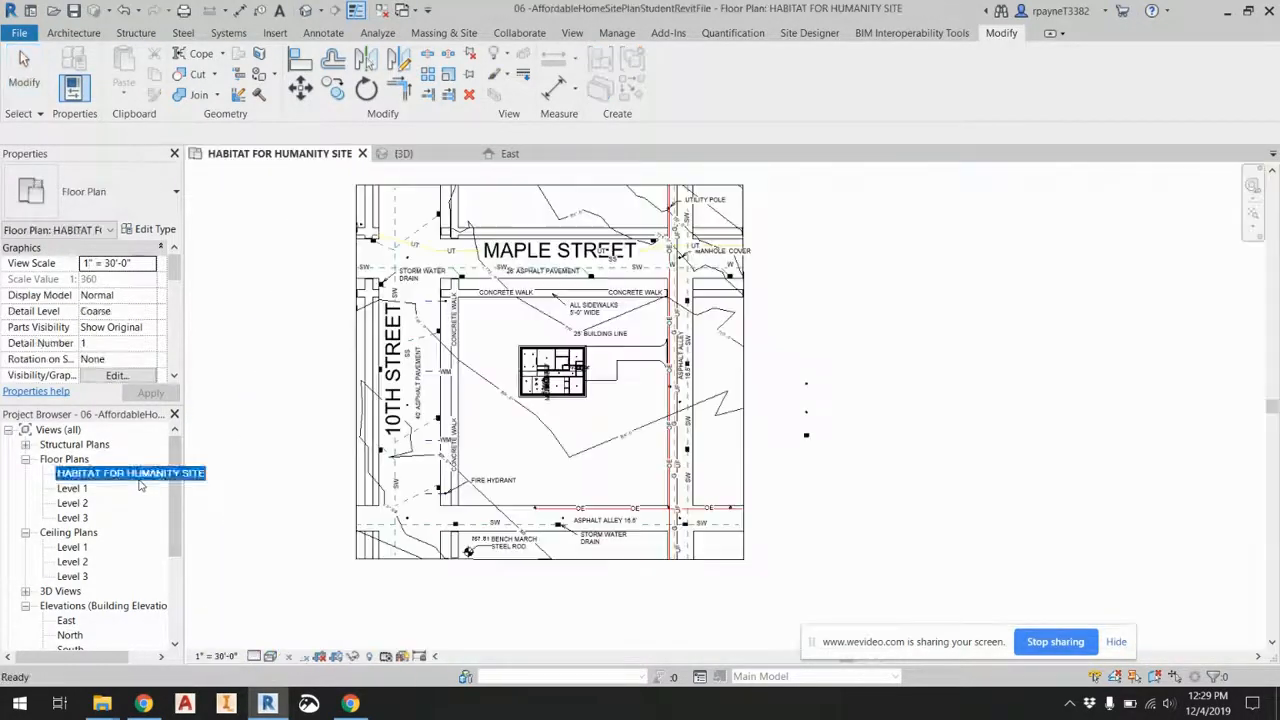
scroll(580, 351, "up", 3)
scroll(585, 349, "up", 3)
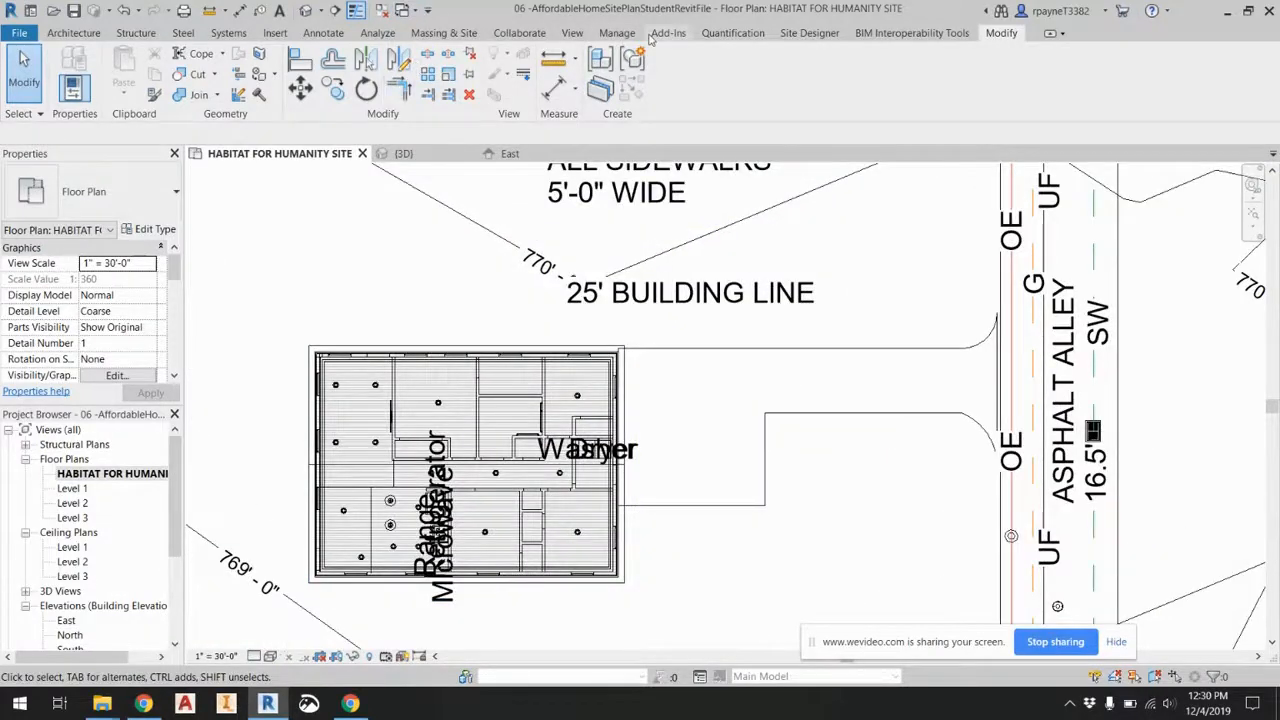
Start a subregion boundary at the house's upper right exterior corner, running 36'-0" along the upper wall and 5'-0" outward.
left_click(445, 33)
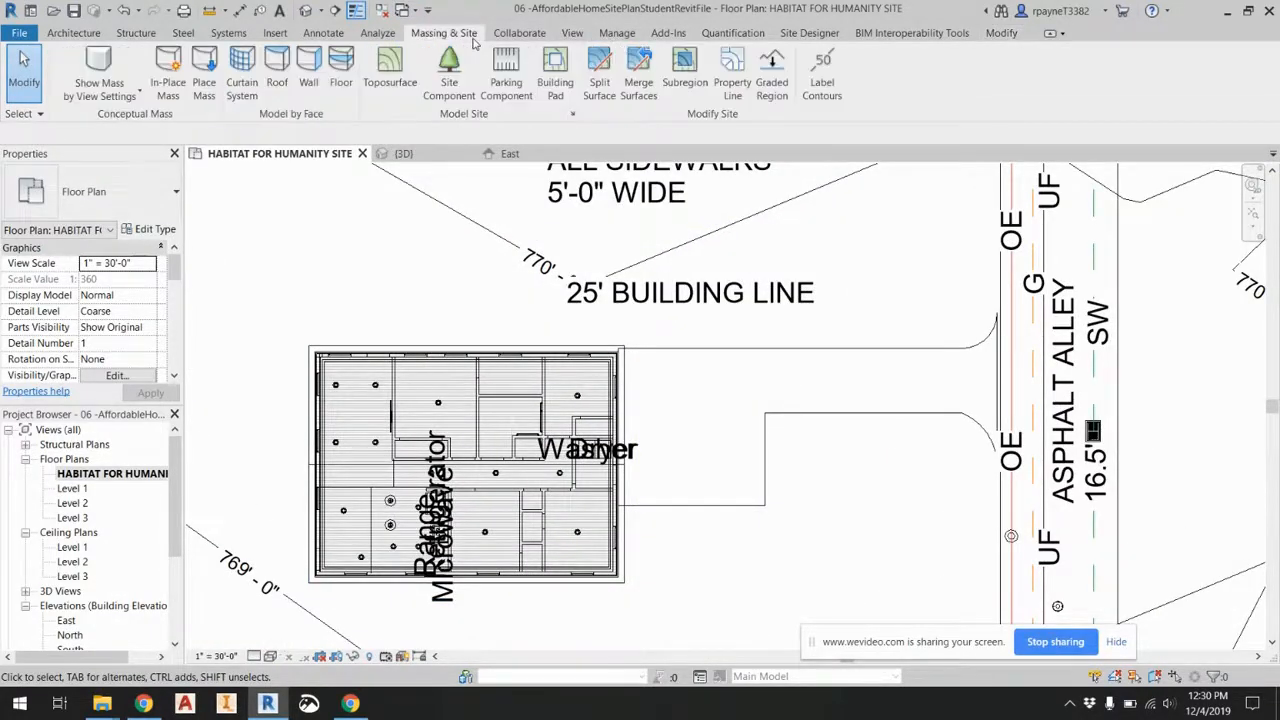
left_click(685, 70)
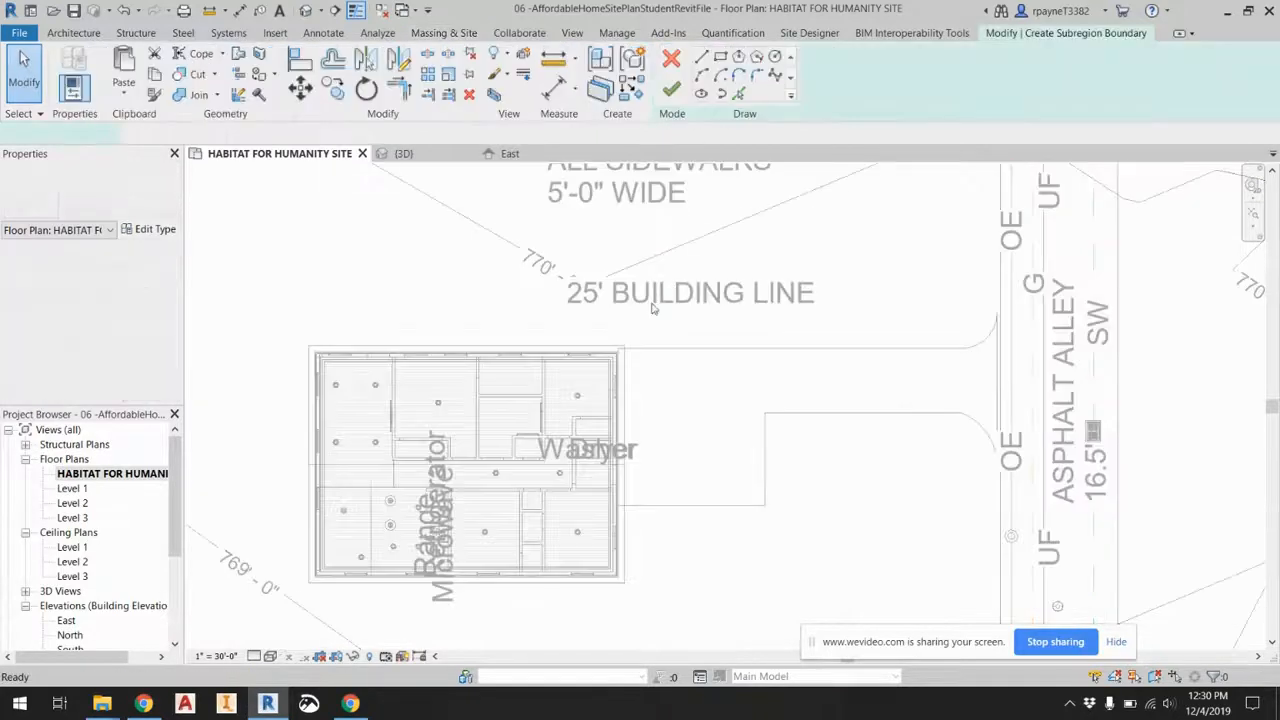
scroll(628, 343, "up", 3)
scroll(628, 343, "up", 2)
scroll(577, 380, "up", 3)
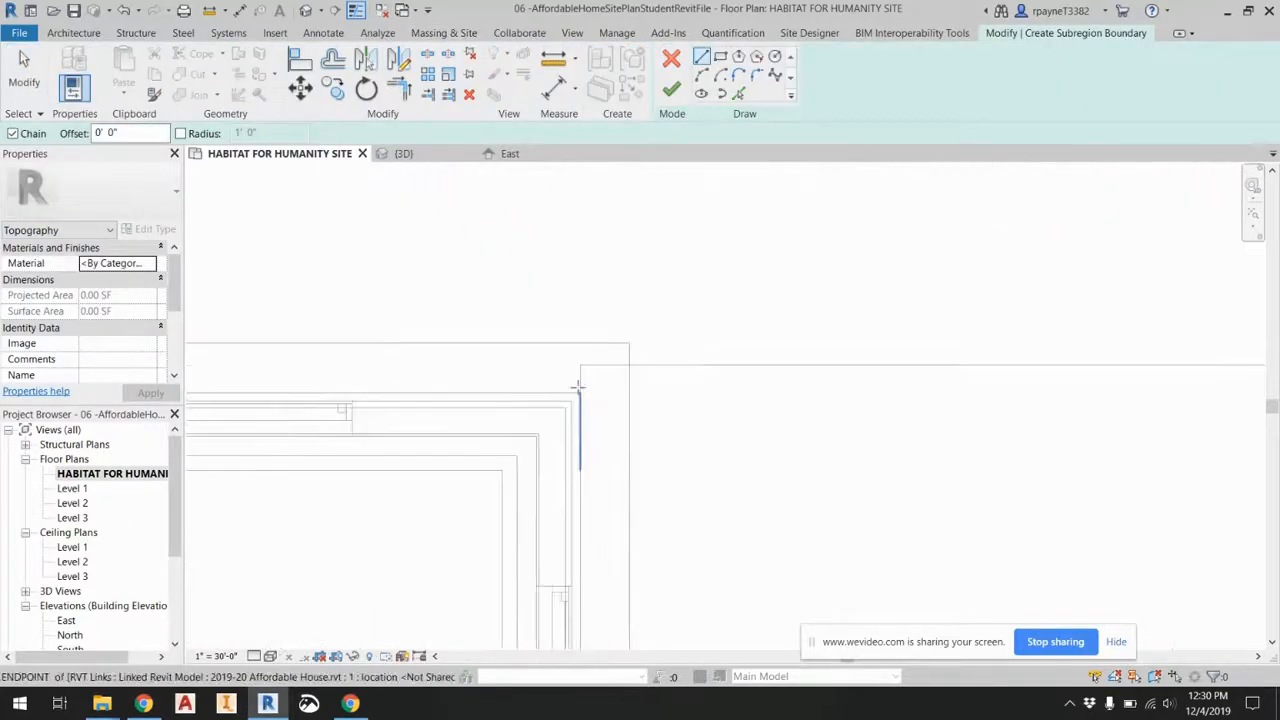
left_click(580, 387)
scroll(571, 391, "down", 2)
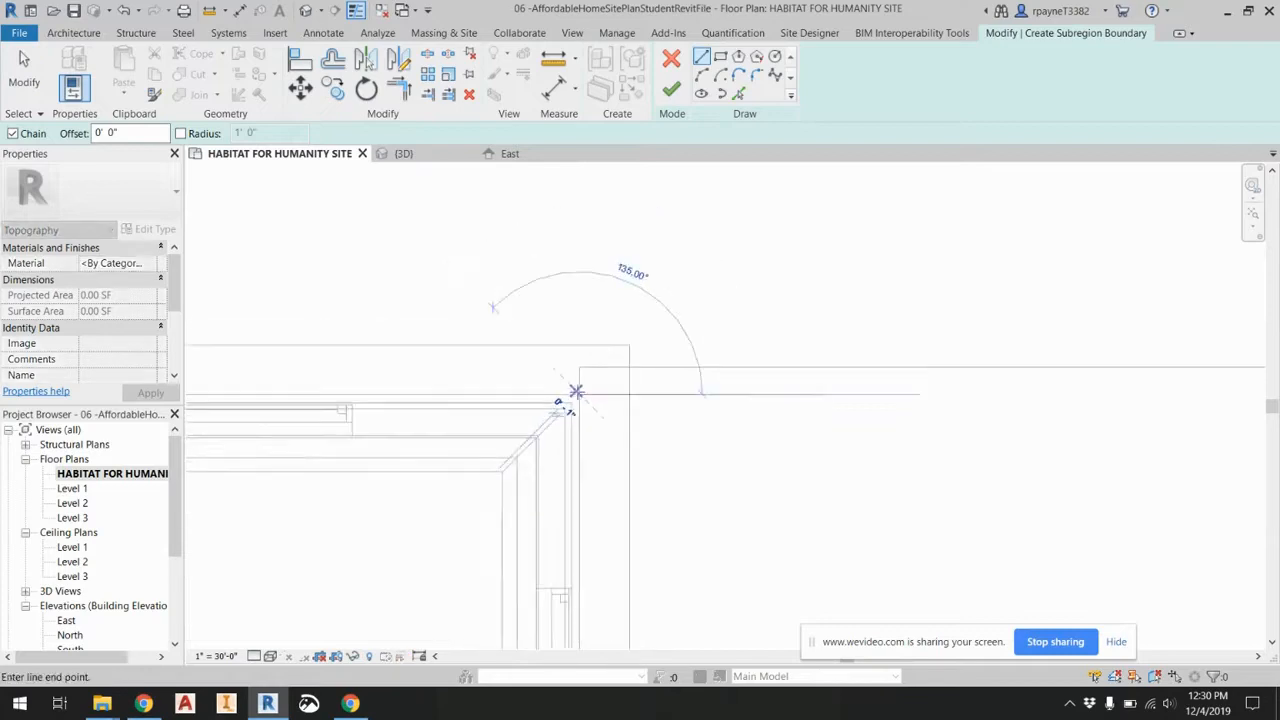
scroll(335, 383, "down", 3)
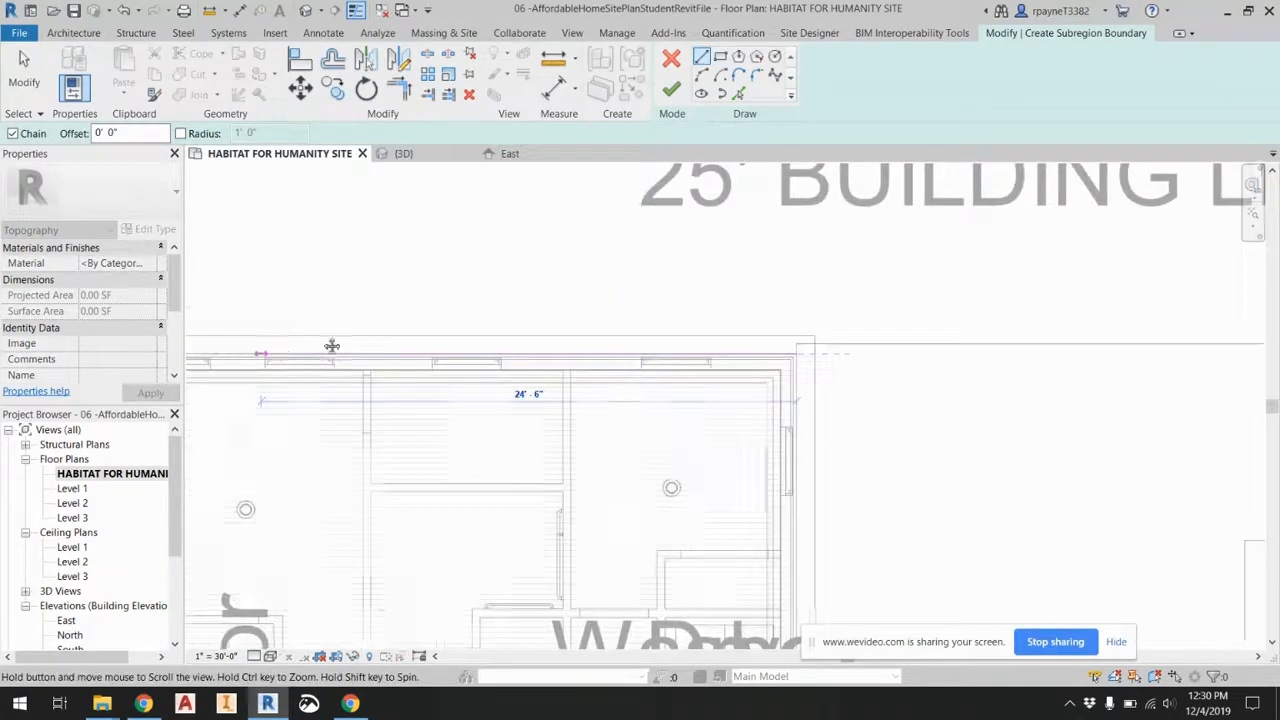
scroll(590, 323, "up", 2)
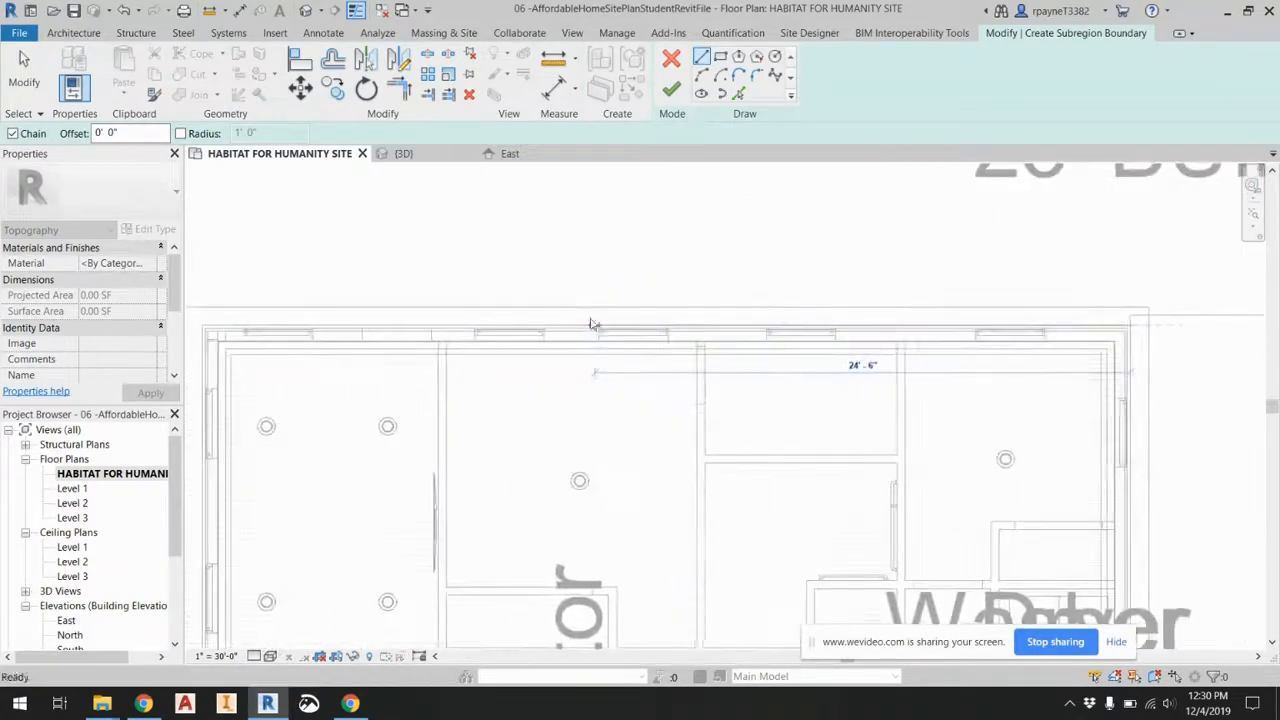
left_click(344, 325)
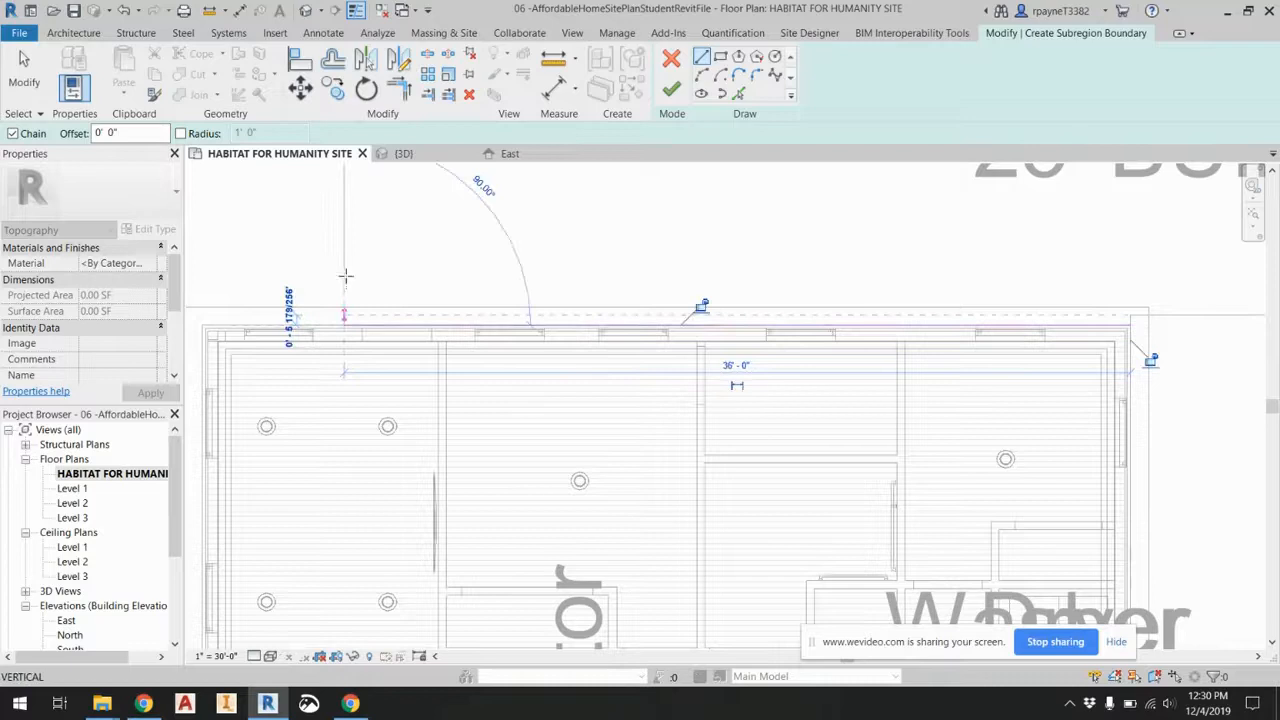
left_click(344, 216)
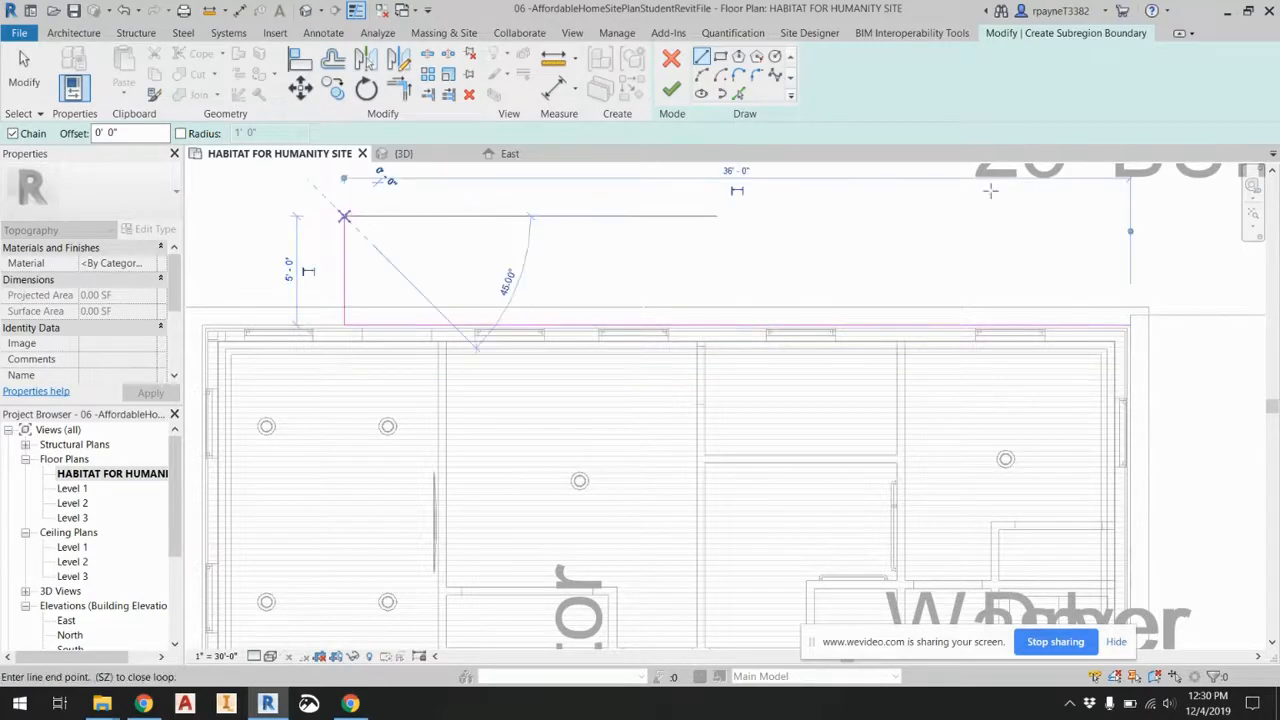
Close the walkway boundary with a 41'-6" outer edge, returning along the driveway's upper edge to the house corner, and finish the subregion.
middle_click_drag(1154, 225, 880, 246)
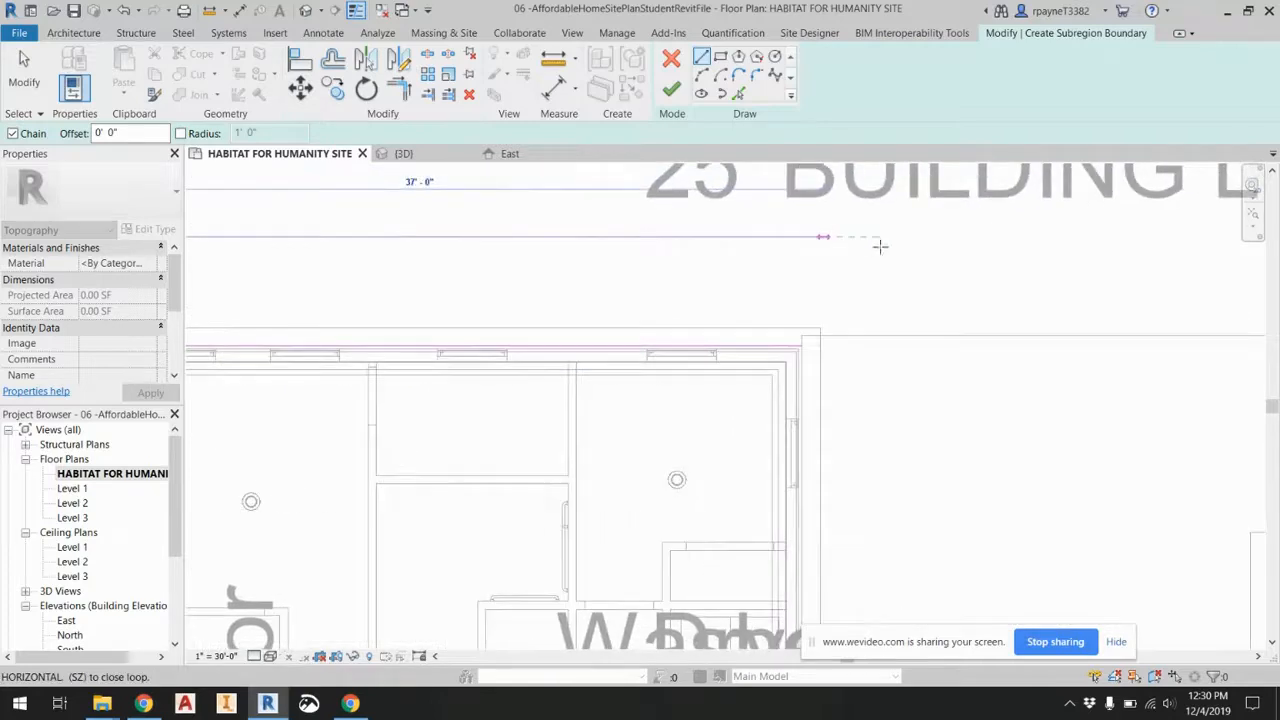
left_click(920, 238)
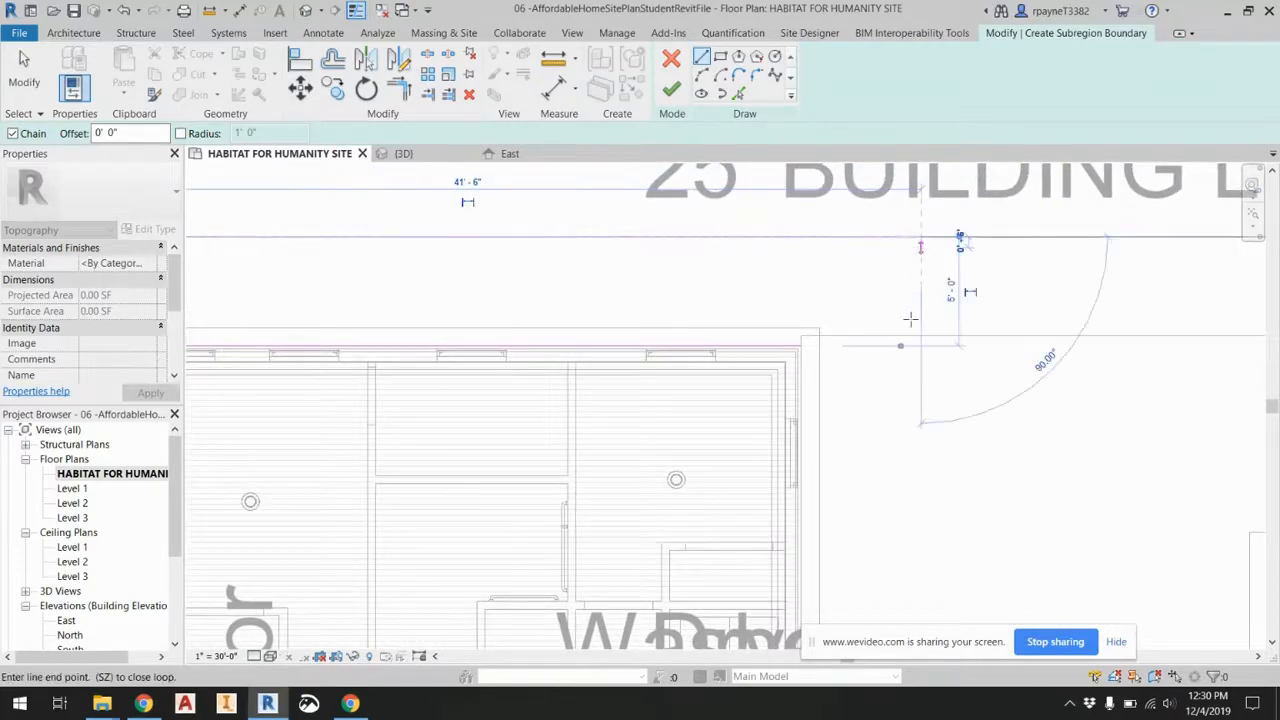
left_click(920, 335)
left_click(801, 335)
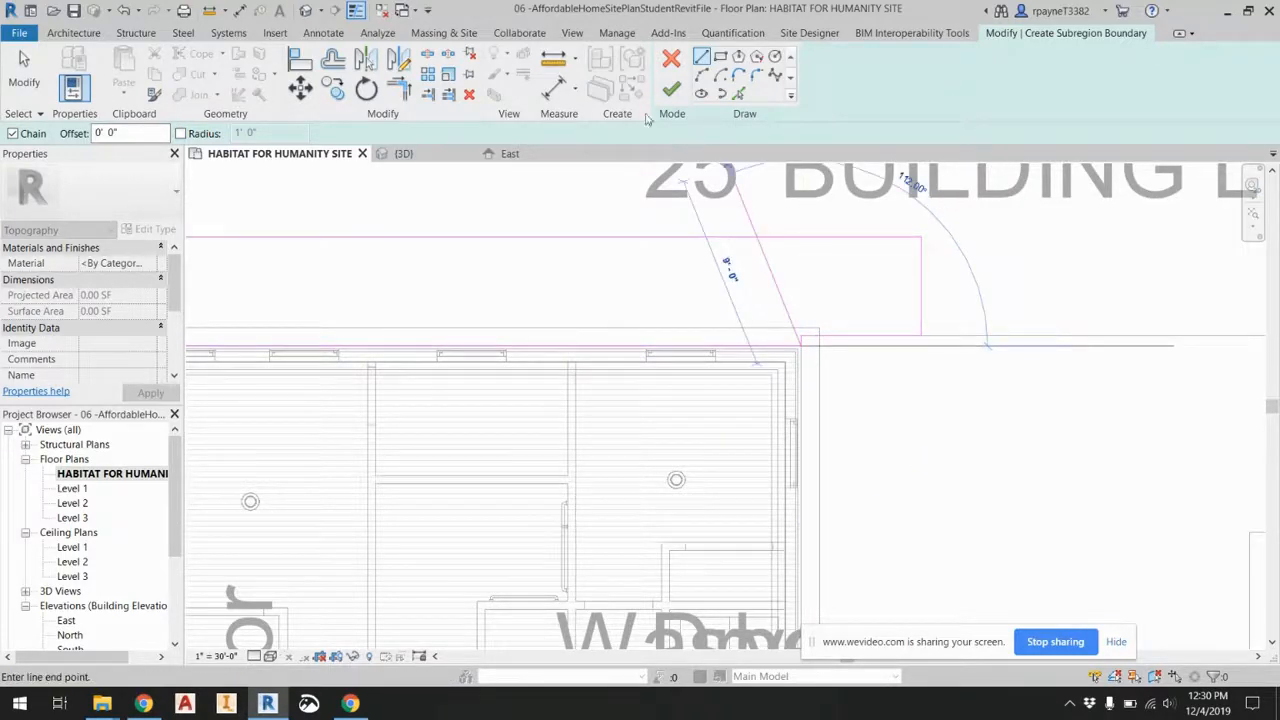
left_click(671, 89)
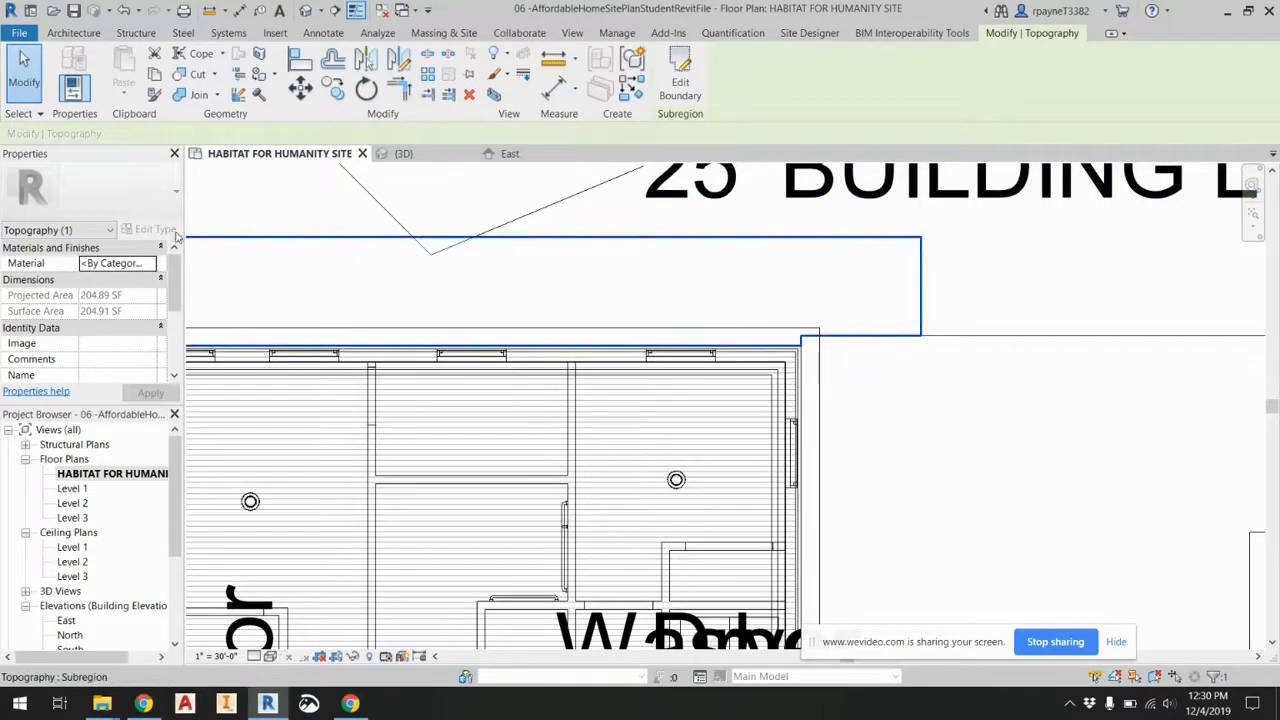
Assign the material Concrete - Cast-in-Place Concrete to the new walkway subregion.
left_click(143, 264)
left_click(150, 263)
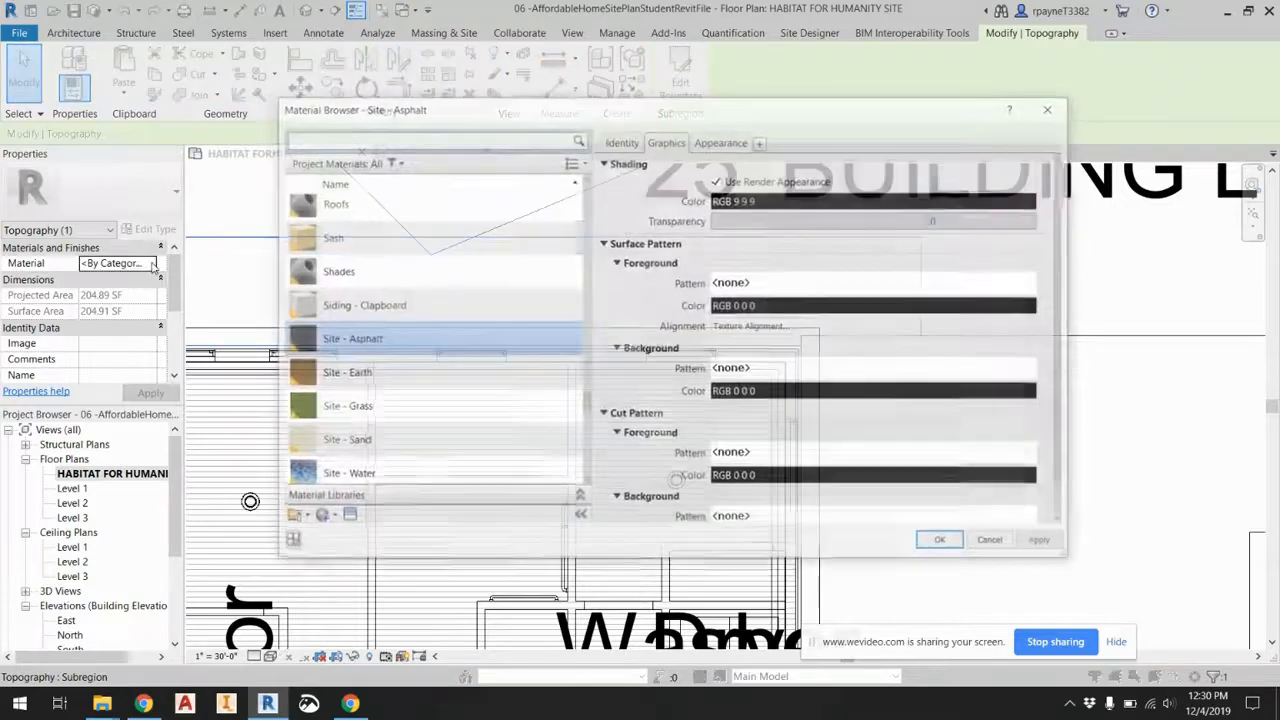
scroll(517, 327, "down", 1)
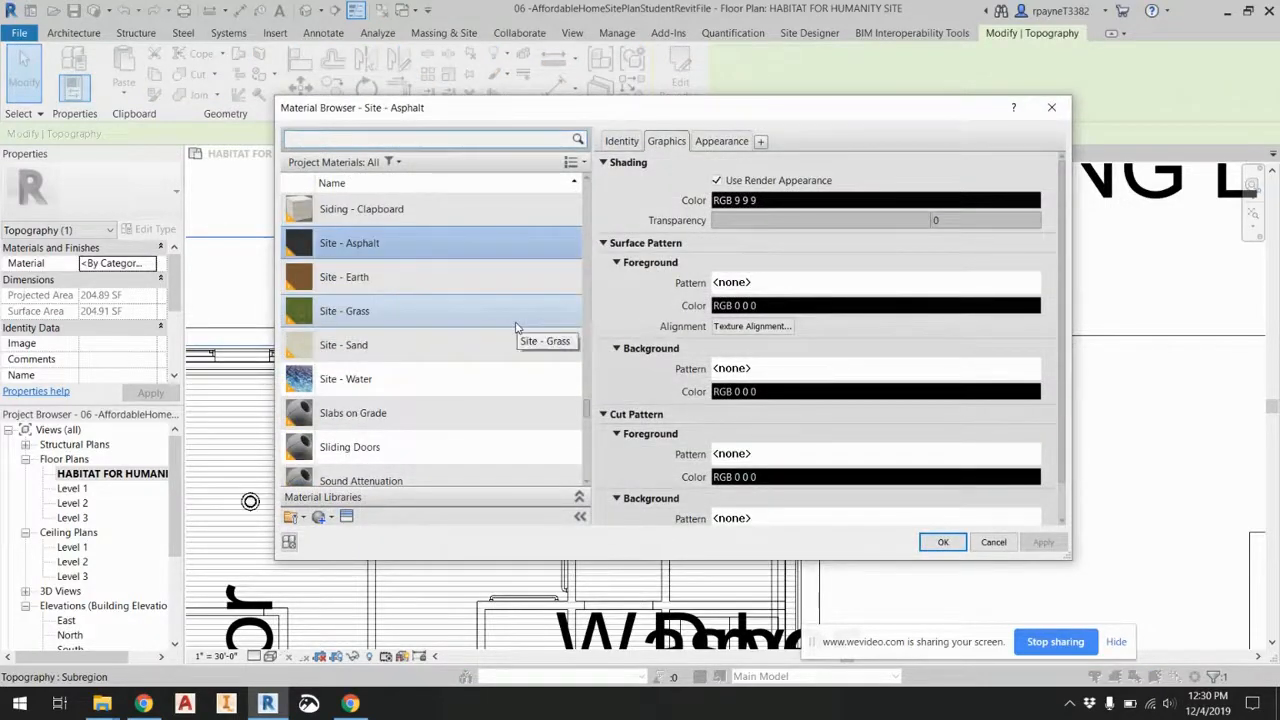
scroll(517, 327, "up", 1)
scroll(517, 327, "down", 2)
scroll(517, 327, "up", 7)
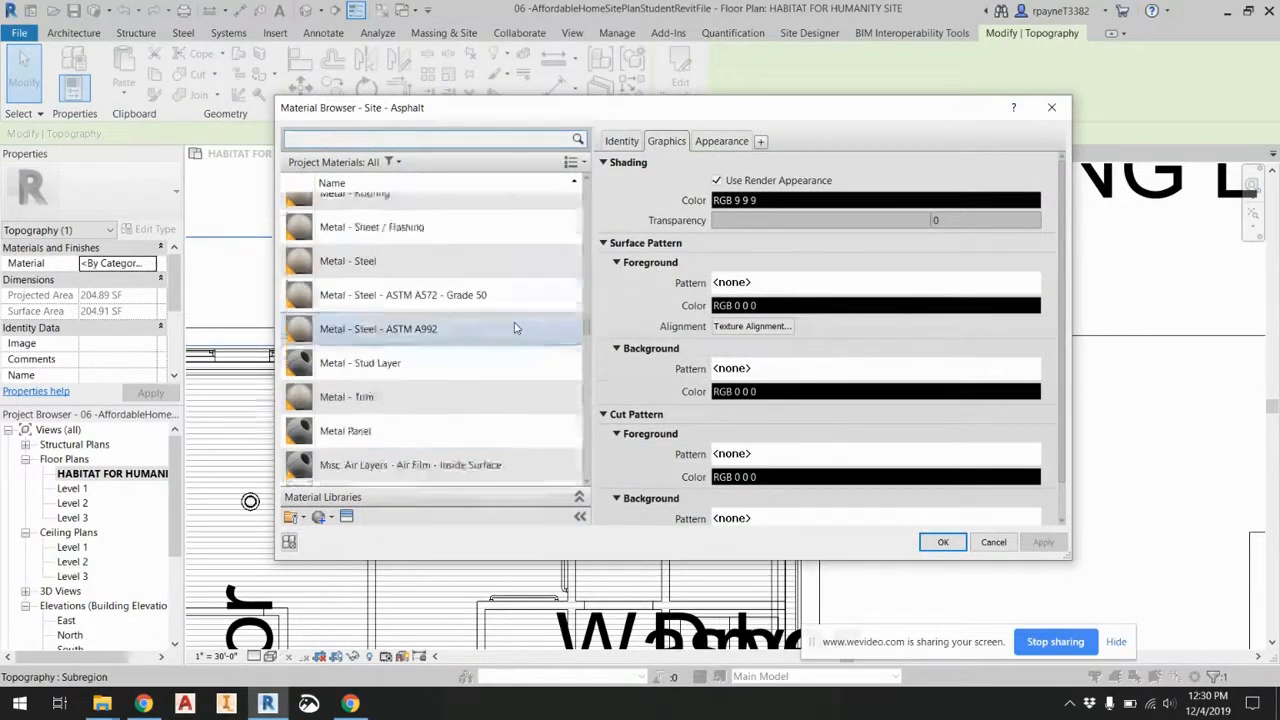
scroll(515, 328, "up", 12)
scroll(515, 327, "up", 6)
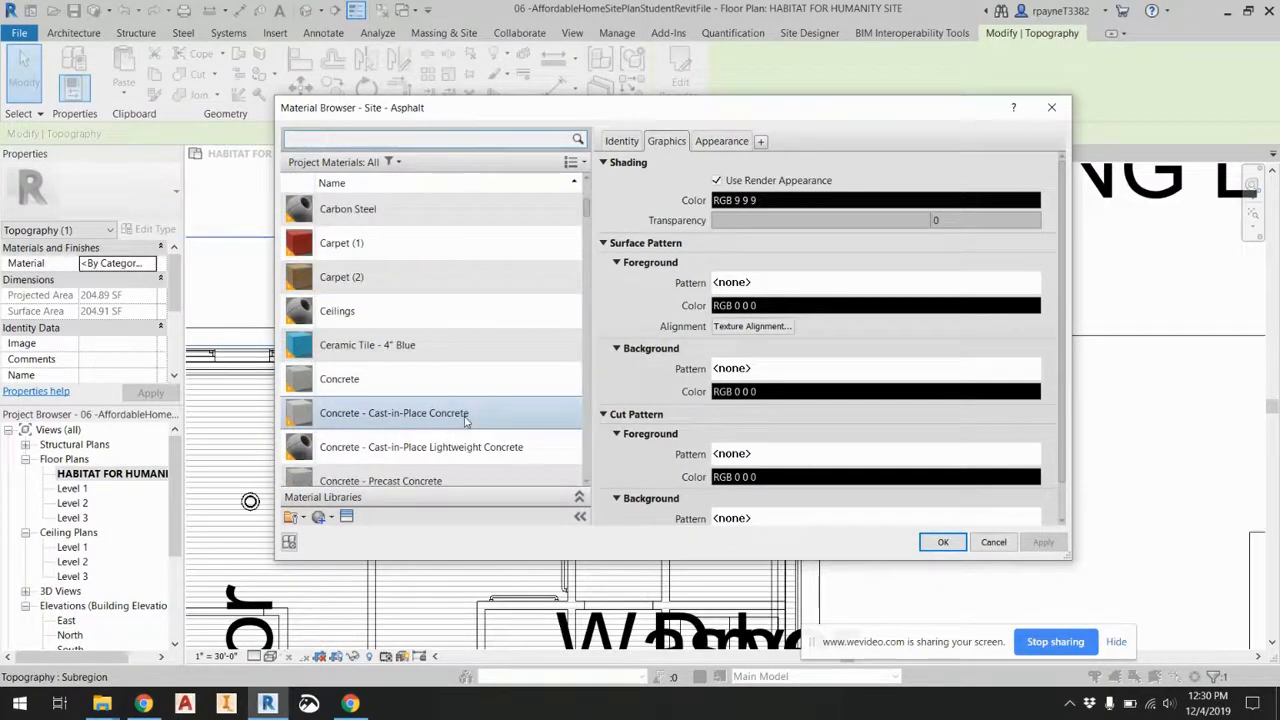
left_click(465, 421)
left_click(945, 541)
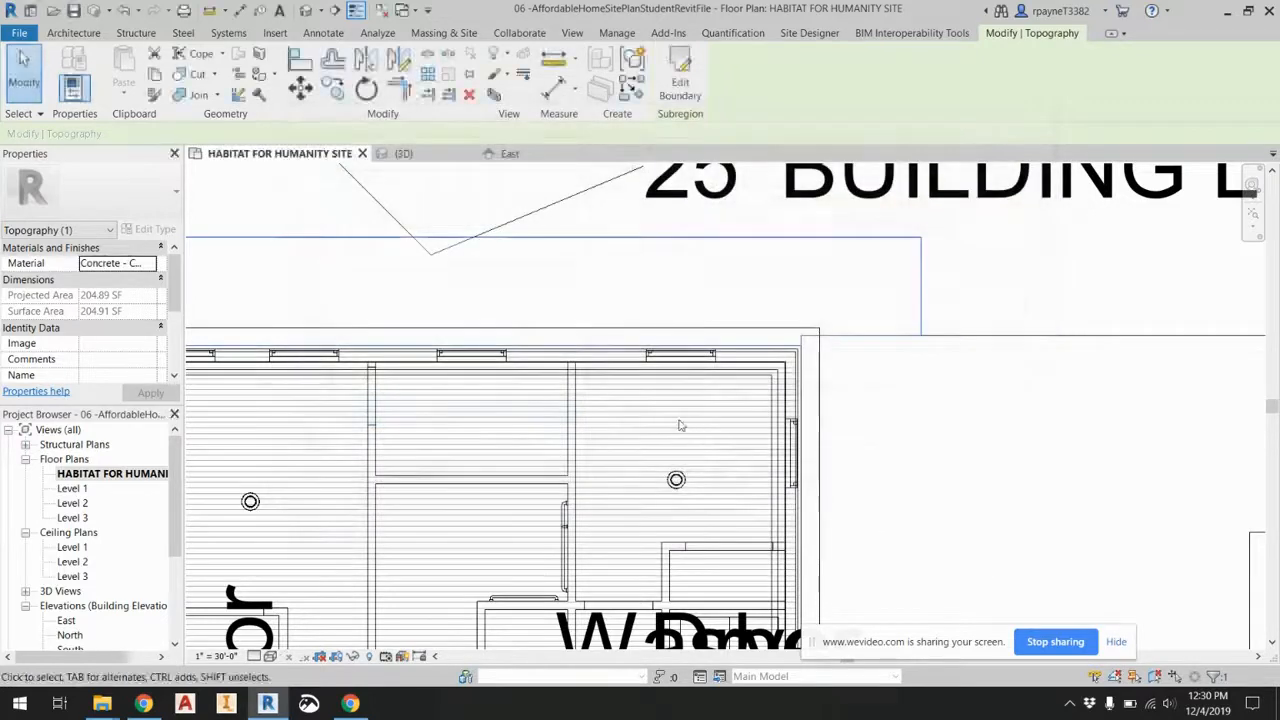
Start another subregion boundary where the driveway's lower edge meets the house, and draw down the wall to the lower right exterior corner.
scroll(461, 287, "down", 4)
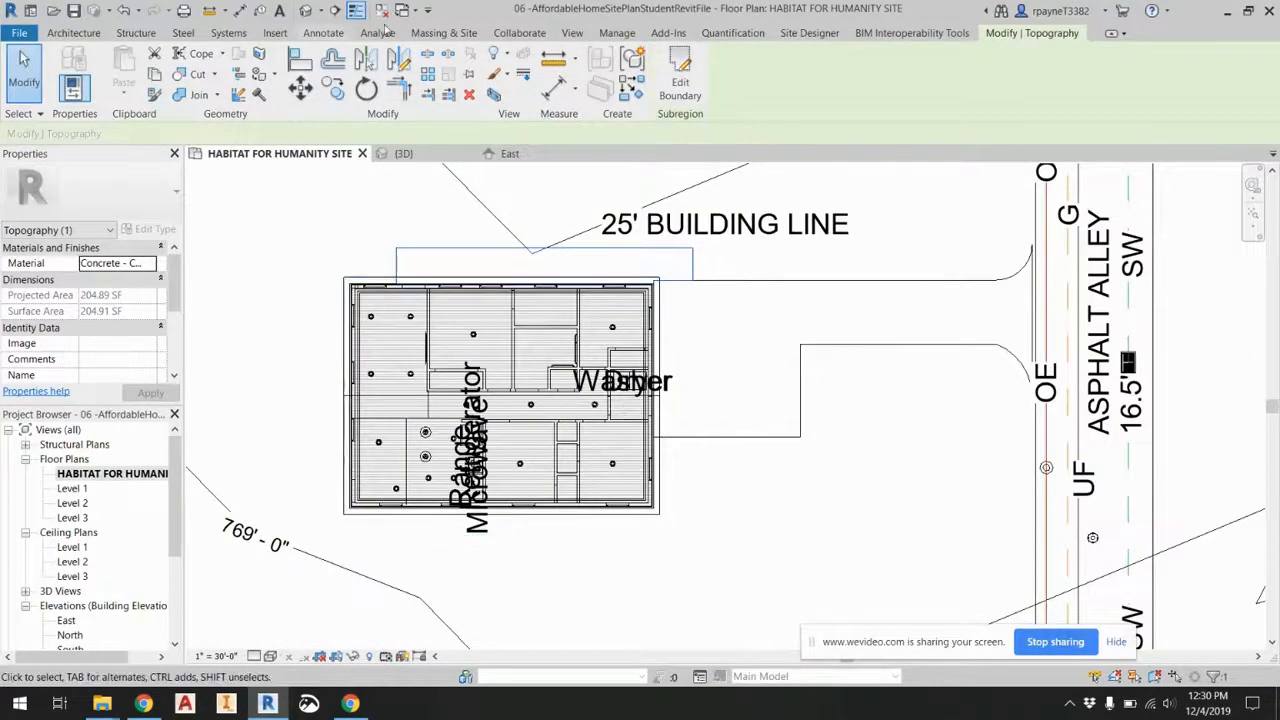
left_click(443, 32)
left_click(685, 75)
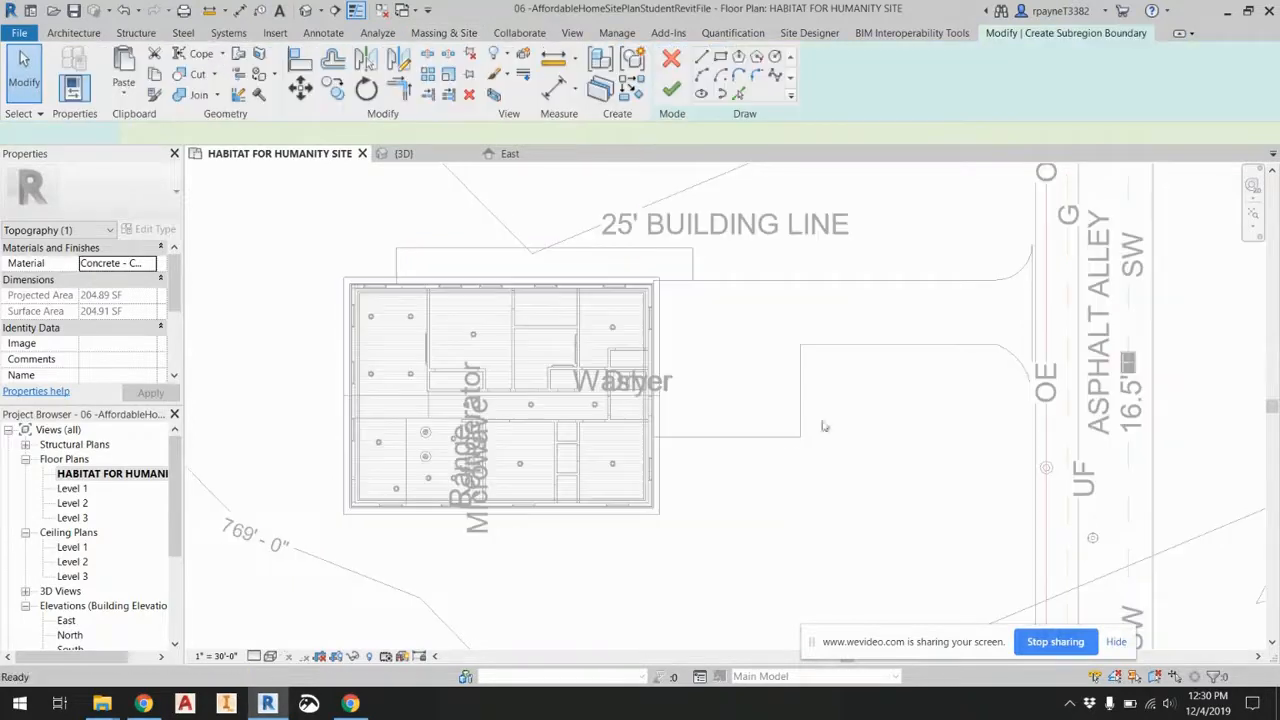
scroll(675, 437, "up", 6)
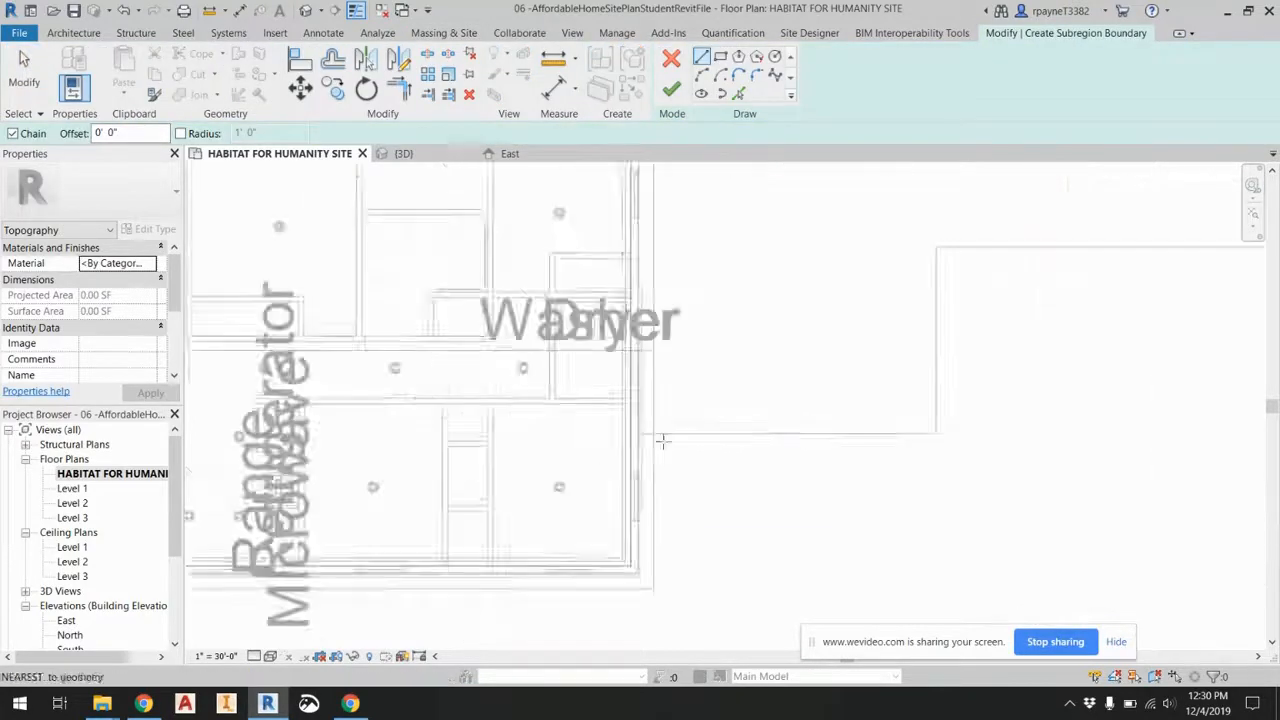
left_click(609, 404)
scroll(605, 420, "down", 5)
scroll(590, 490, "up", 4)
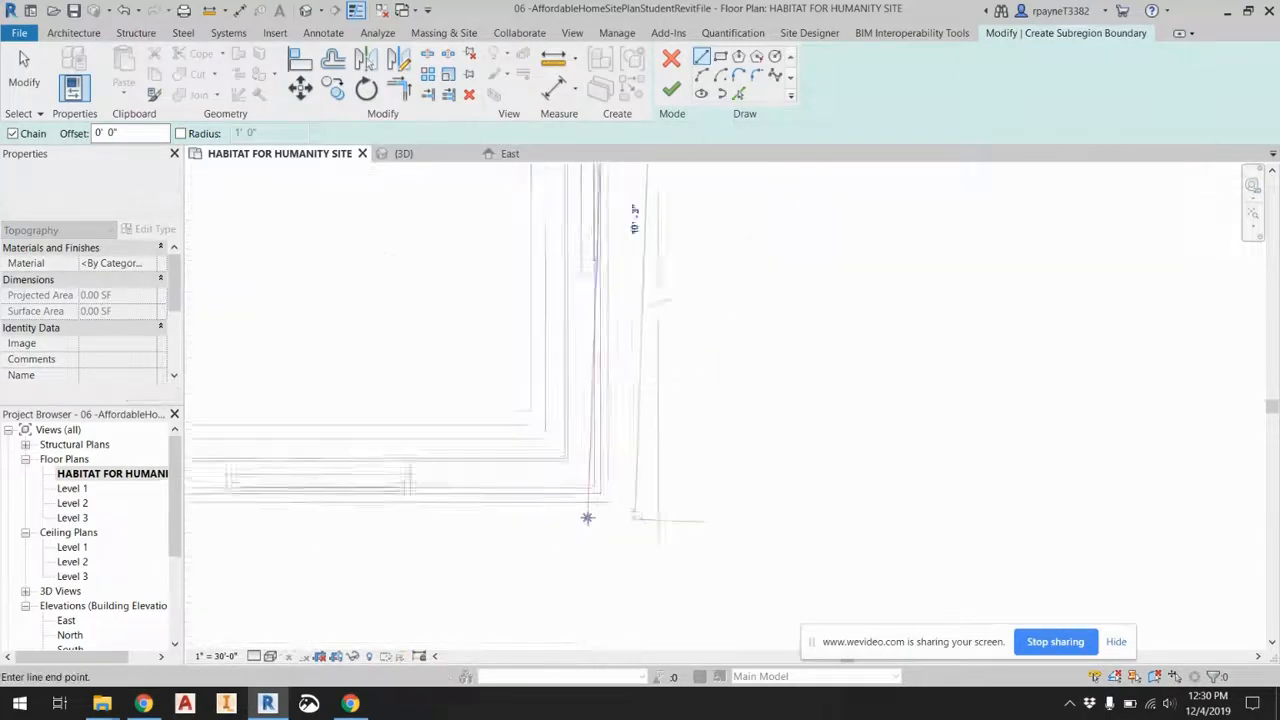
left_click(611, 499)
Continue the subregion boundary along the house's lower wall, and draw a perpendicular line about 13'-6" away from the house.
middle_click_drag(358, 528, 942, 459)
scroll(530, 440, "down", 2)
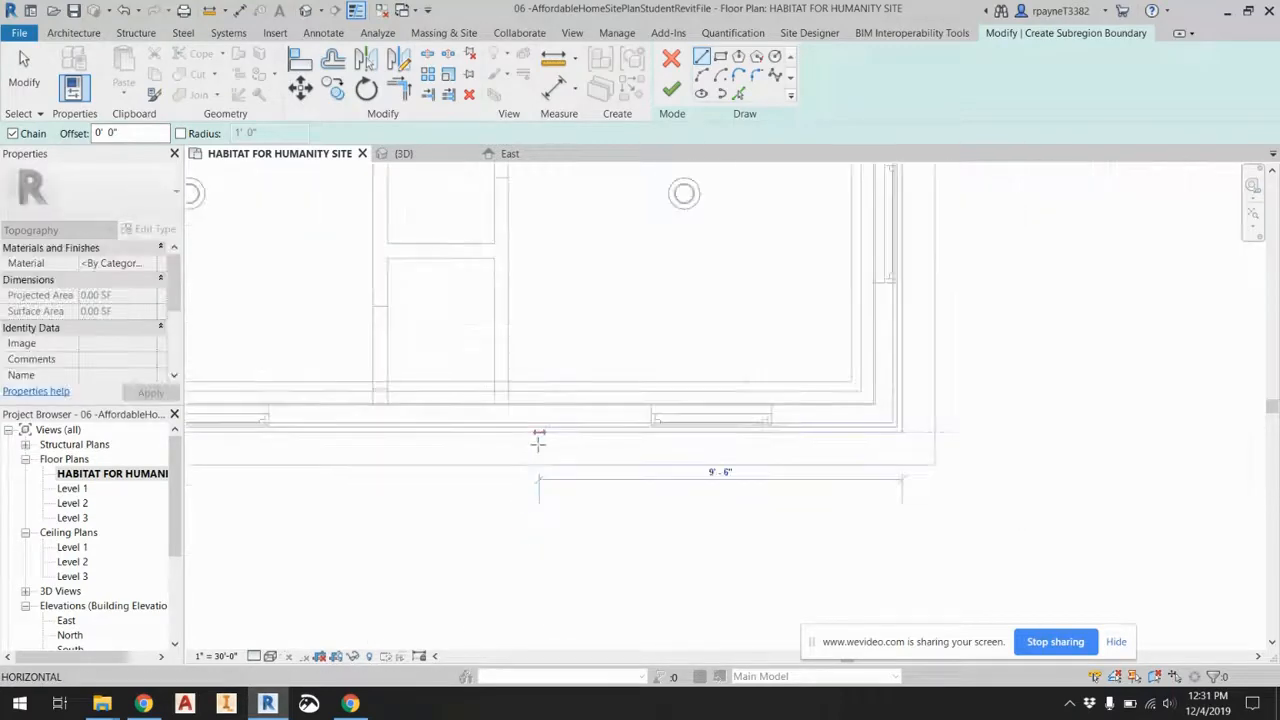
scroll(538, 444, "down", 2)
mouse_move(314, 438)
middle_mouse_down()
mouse_move(414, 449)
mouse_move(731, 406)
middle_mouse_up()
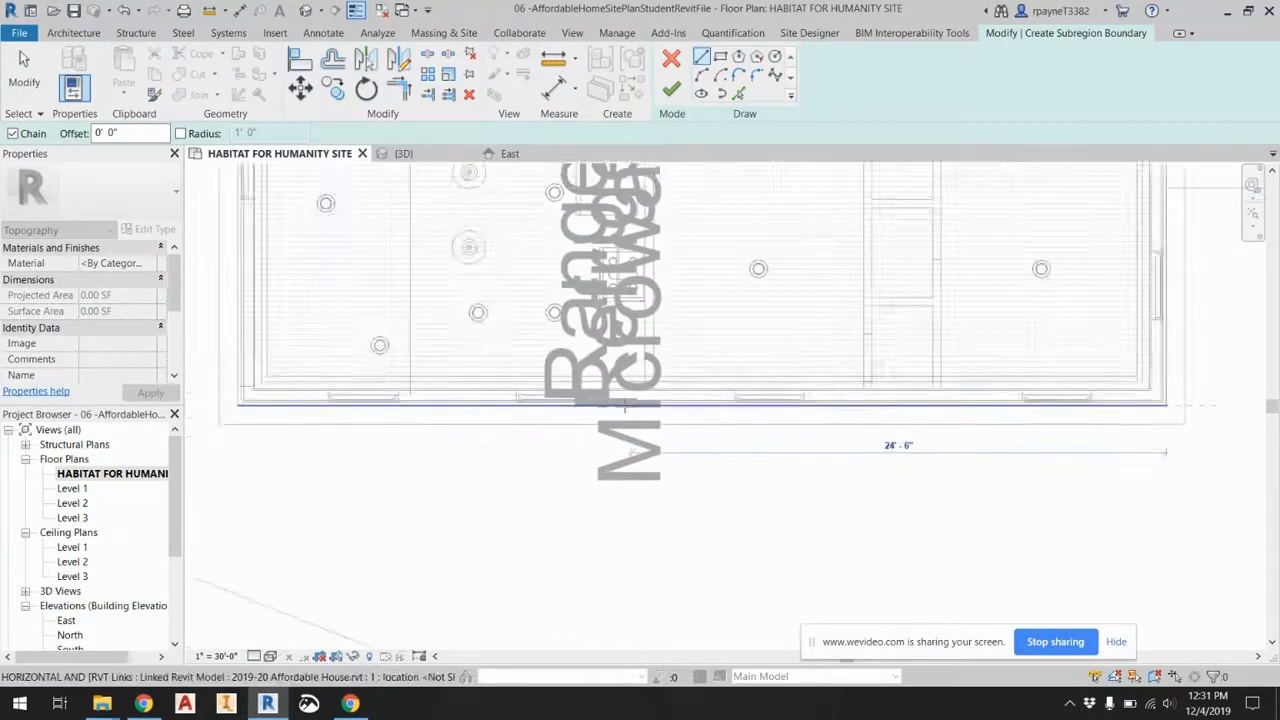
left_click(470, 408)
middle_click_drag(508, 572, 447, 377)
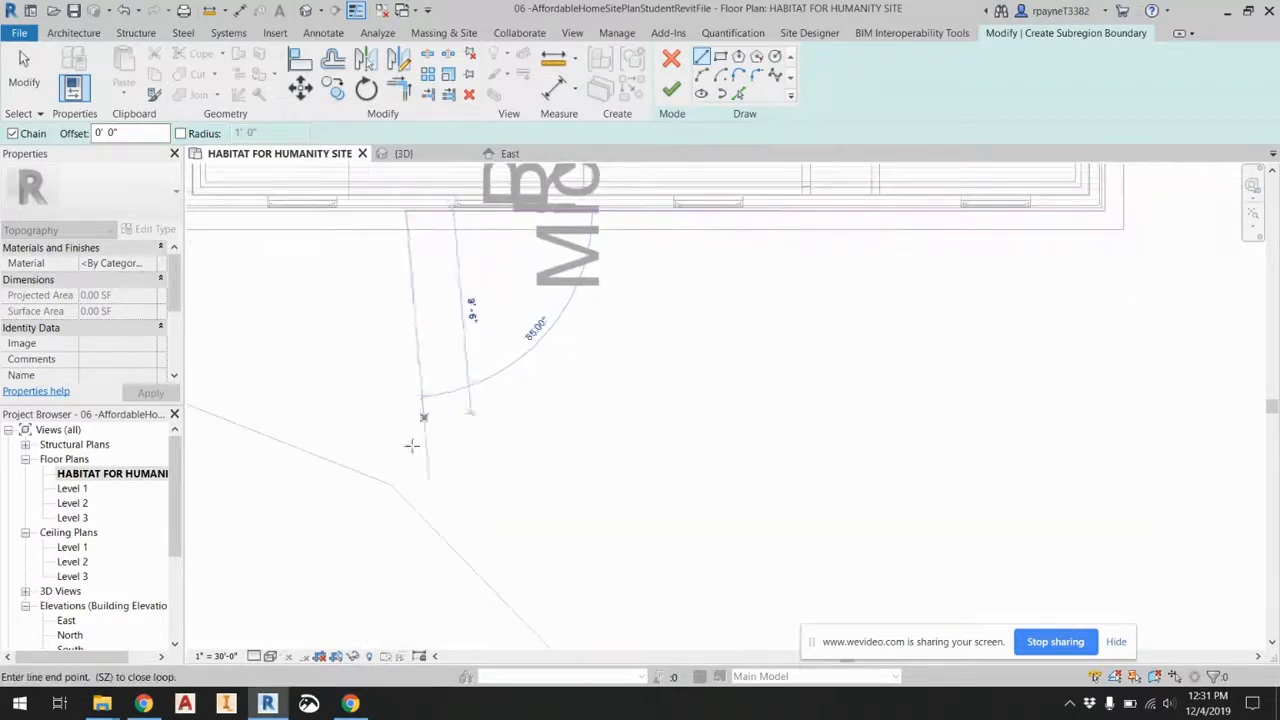
left_click(406, 503)
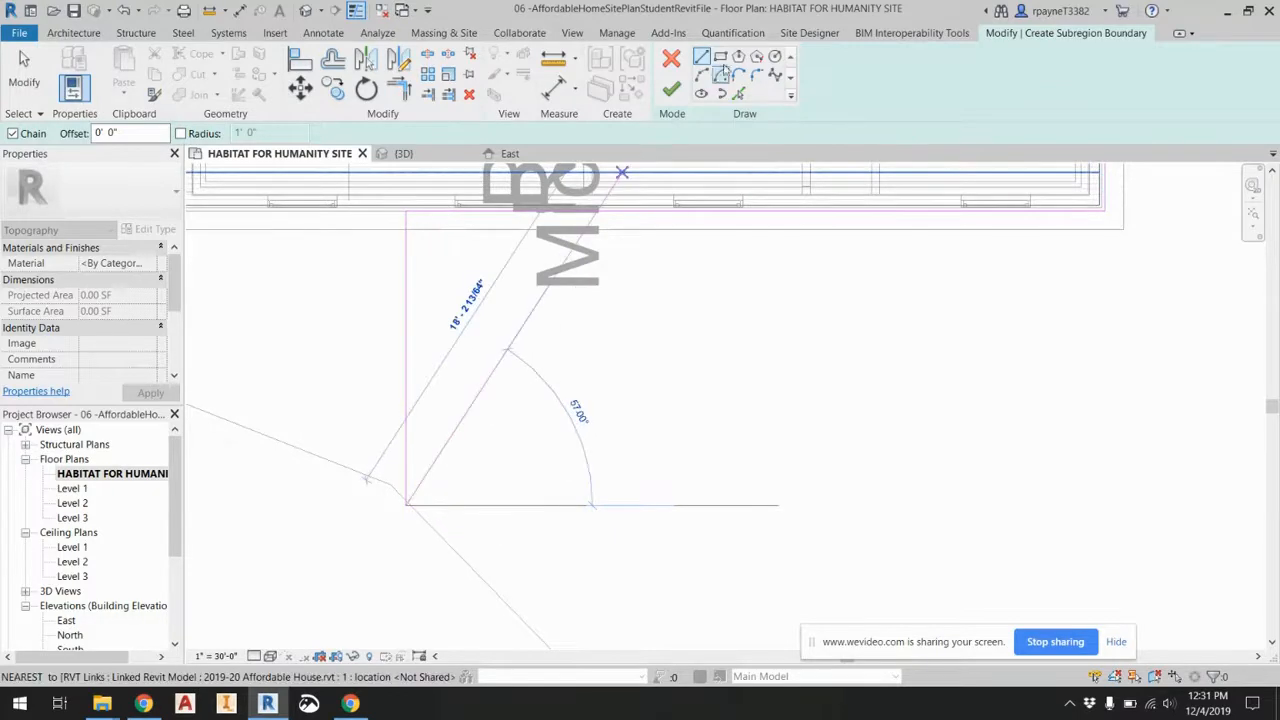
Draw a semicircular patio edge from the end of that line with a Start-End-Radius Arc, 23'-0" across with an 11'-6" radius.
left_click(775, 58)
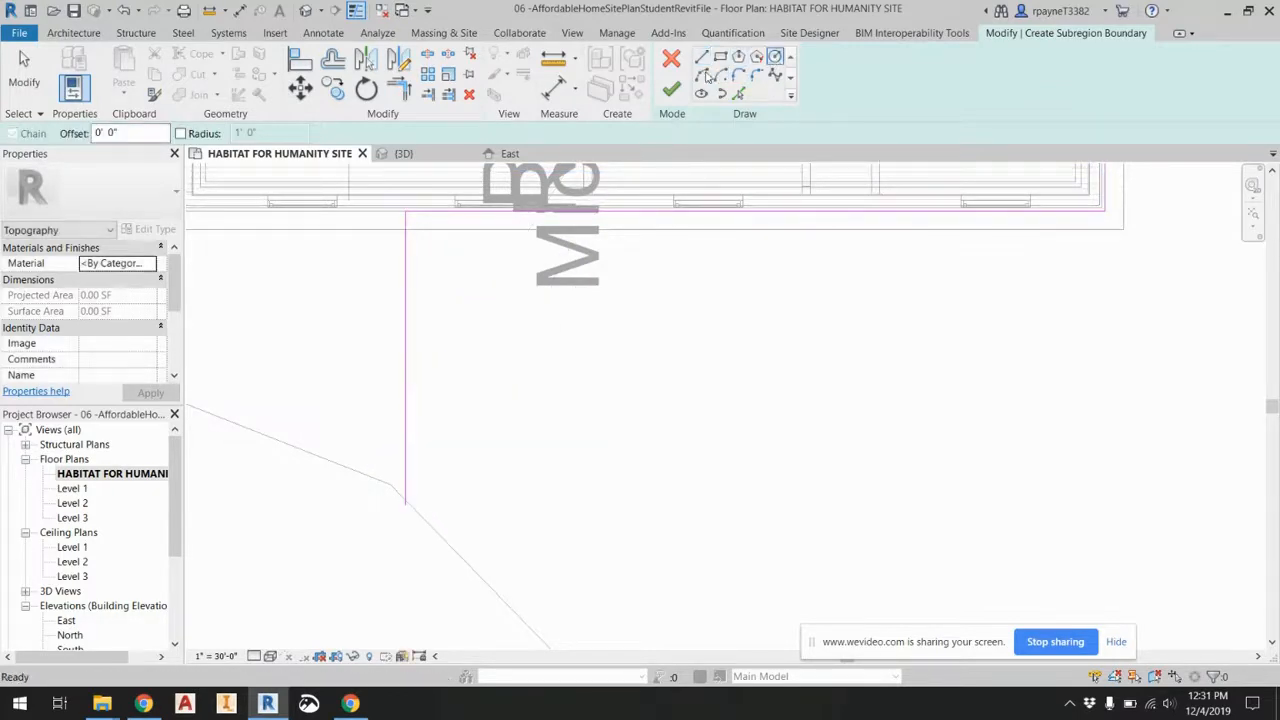
left_click(406, 503)
middle_click_drag(560, 557, 543, 413)
scroll(845, 381, "down", 2)
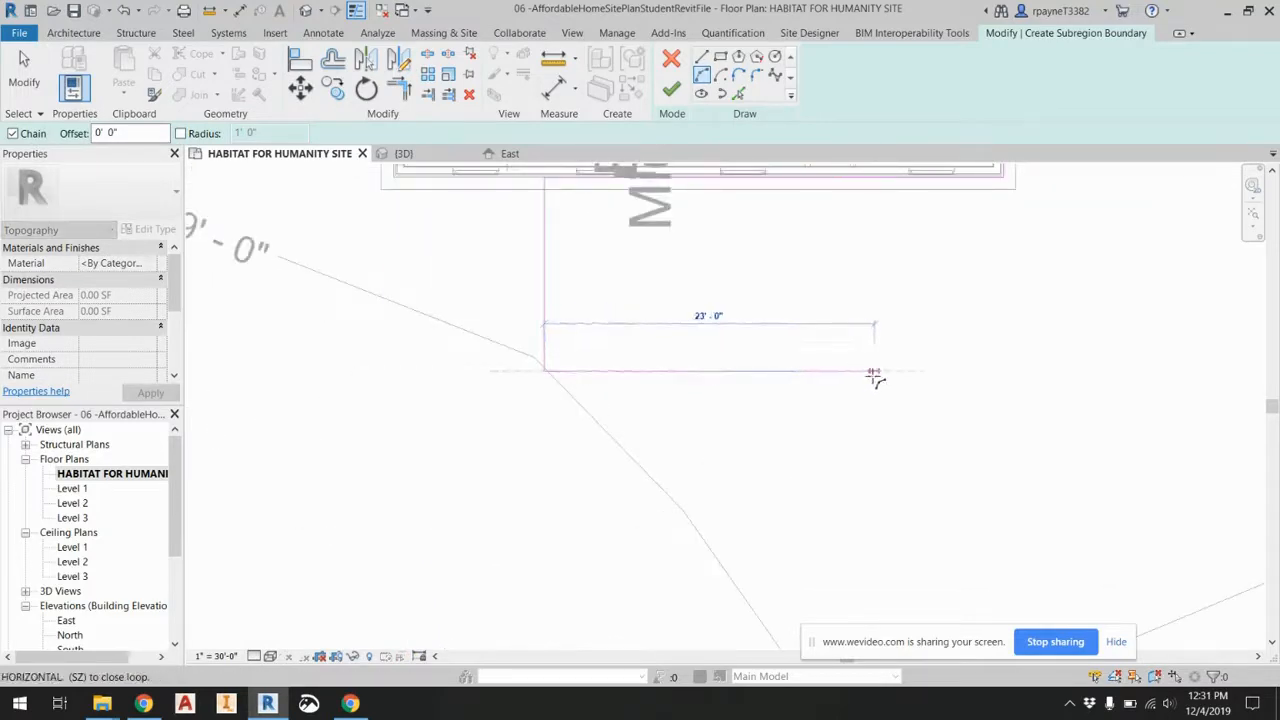
left_click(874, 372)
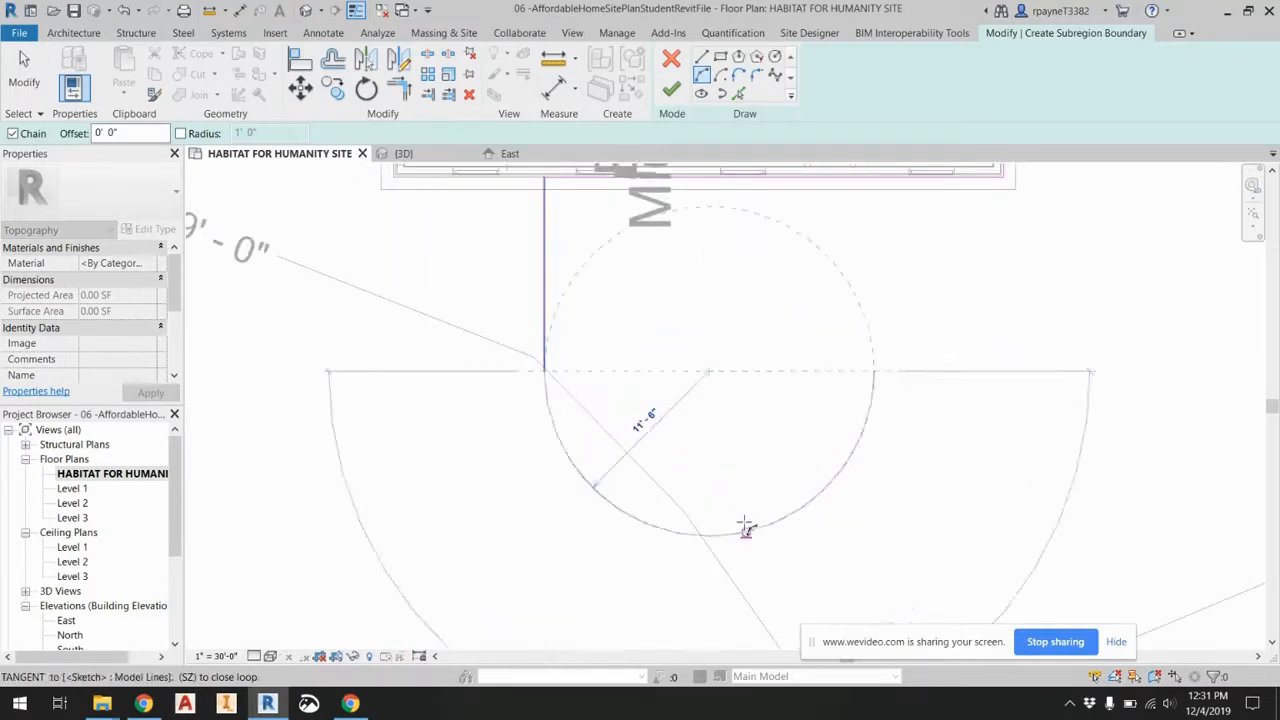
left_click(745, 528)
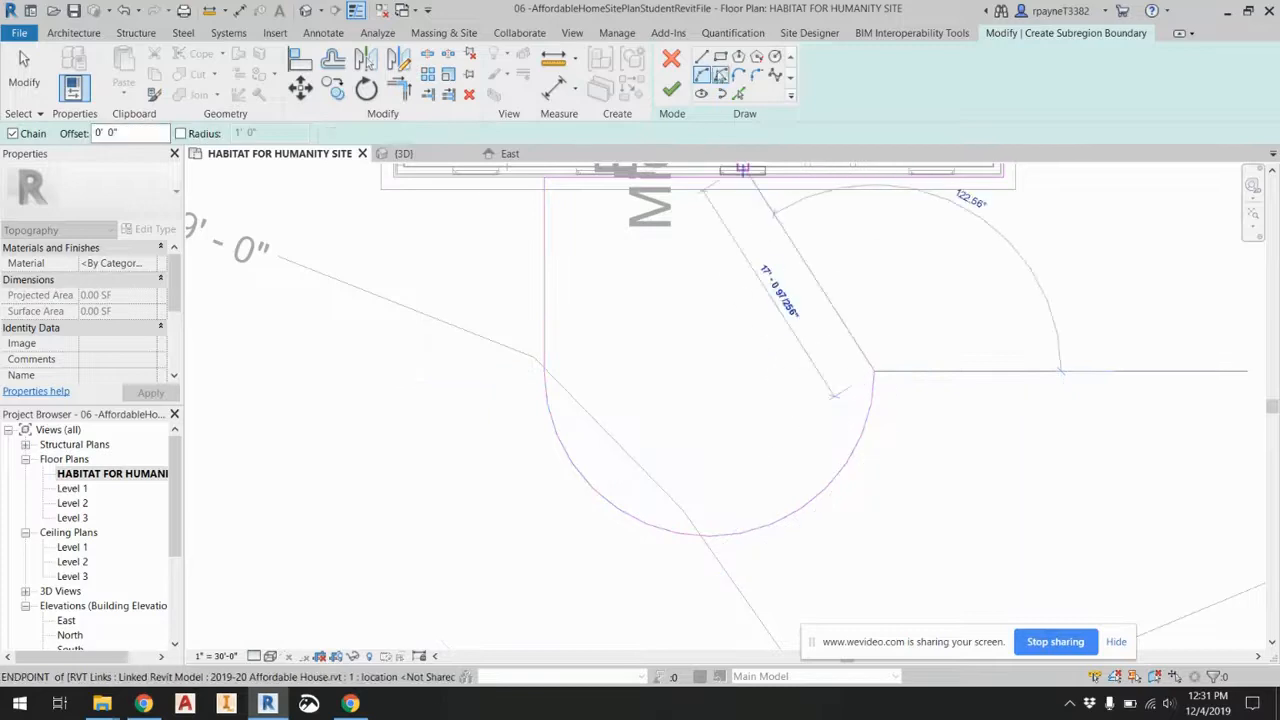
Draw a straight line from the arc's right end toward the house, stopping short of it, and a horizontal line about 14' past the house's right side.
left_click(702, 60)
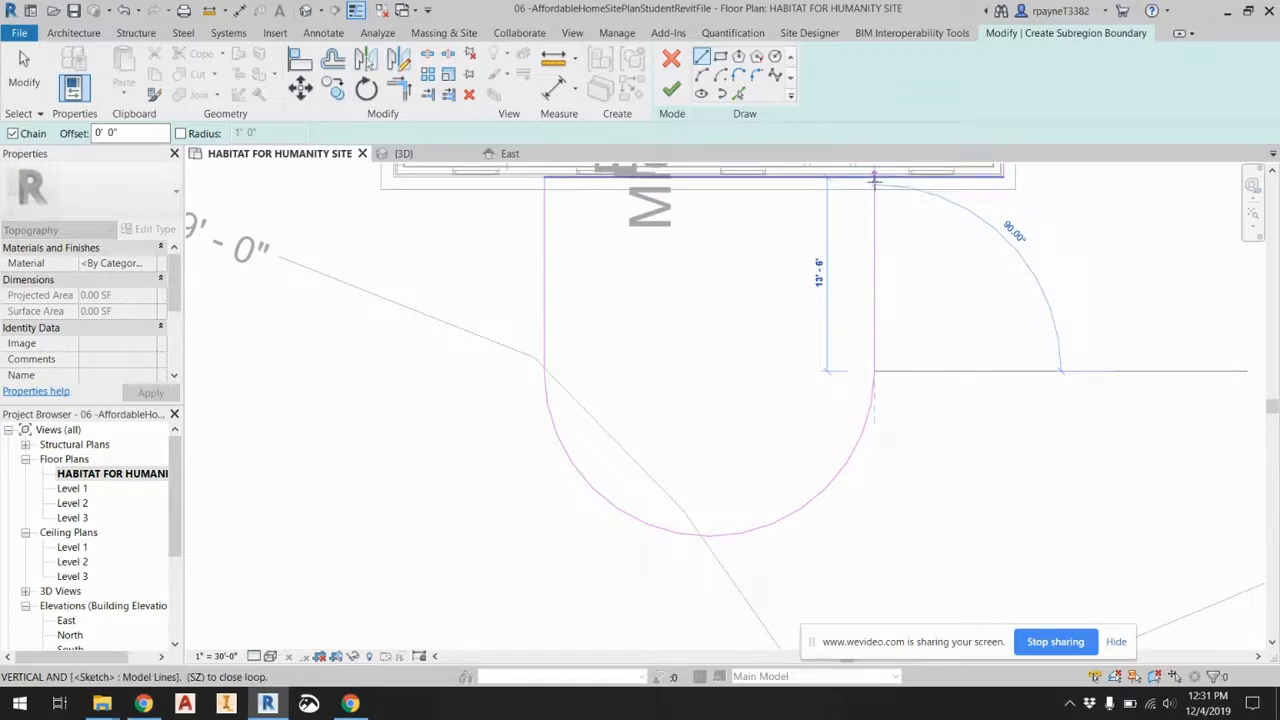
left_click(875, 255)
middle_click_drag(1037, 249, 790, 332)
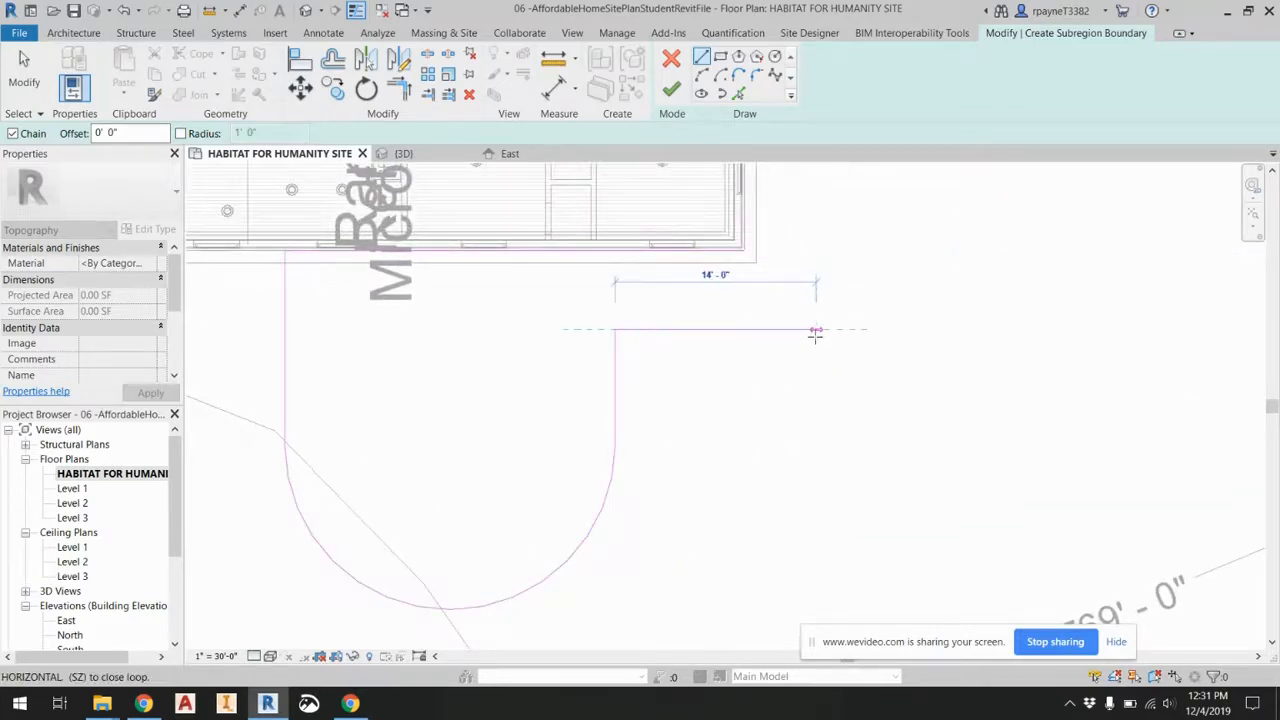
left_click(823, 330)
Close the patio boundary up to the driveway's lower edge and 5'-6" back to the house wall, and finish the subregion.
middle_click_drag(834, 323, 823, 498)
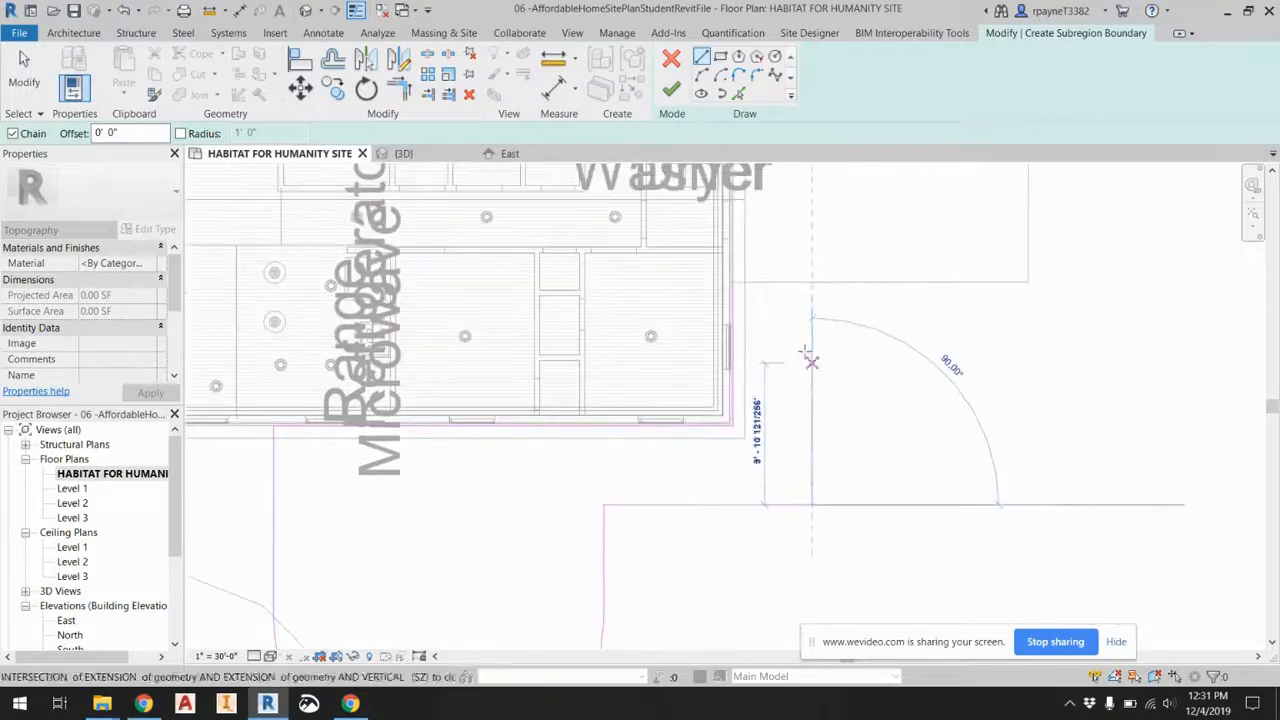
left_click(810, 283)
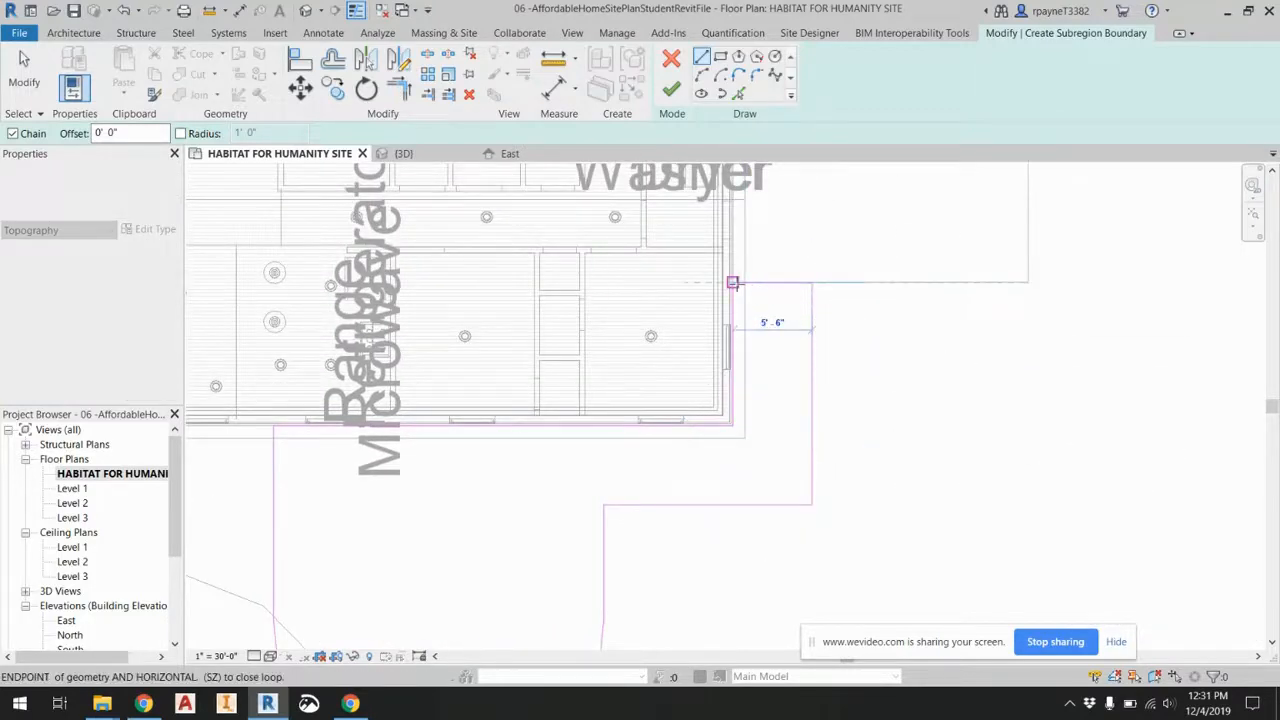
left_click(671, 89)
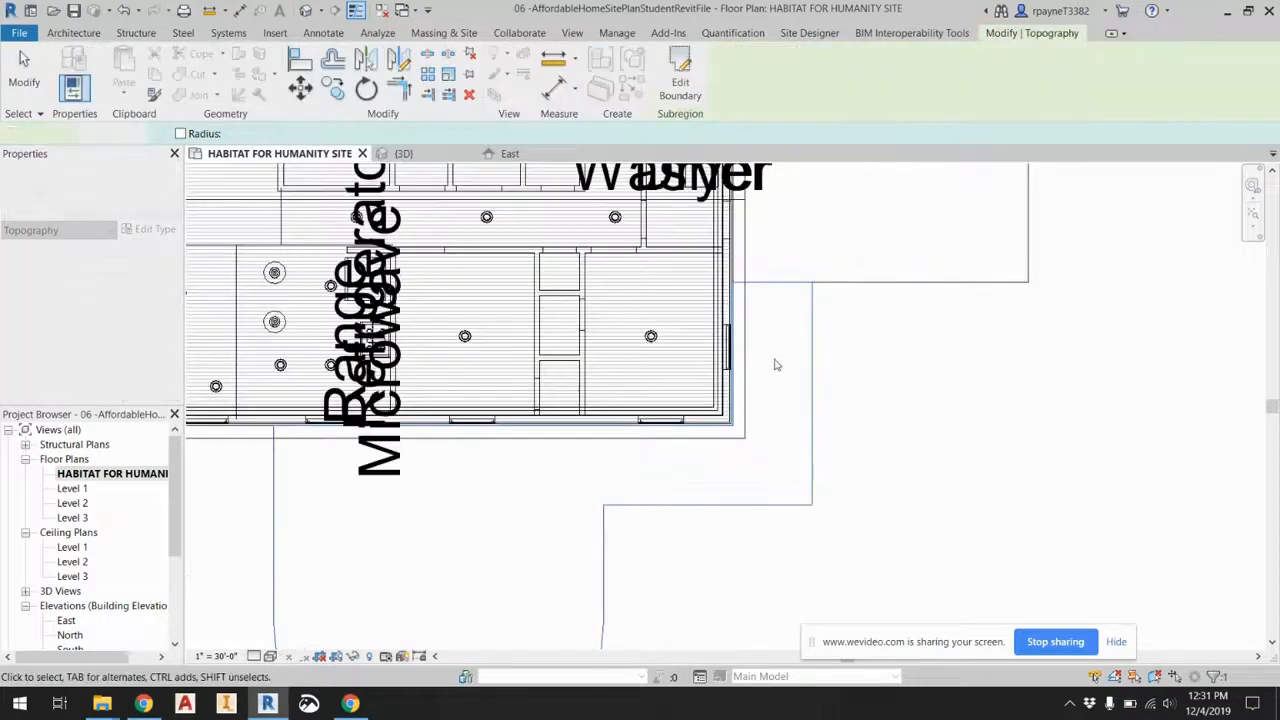
Assign the material Concrete - Cast-in-Place Concrete to the new patio and walkway subregion.
scroll(770, 400, "down", 2)
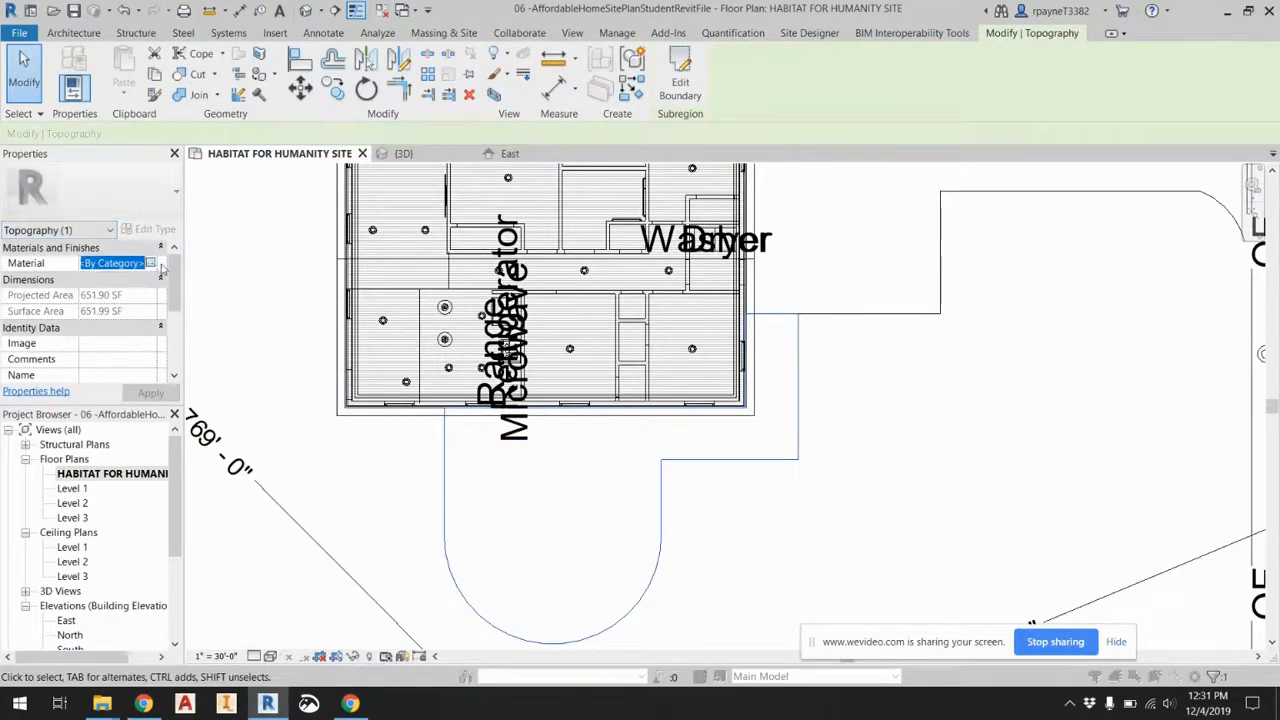
left_click(151, 263)
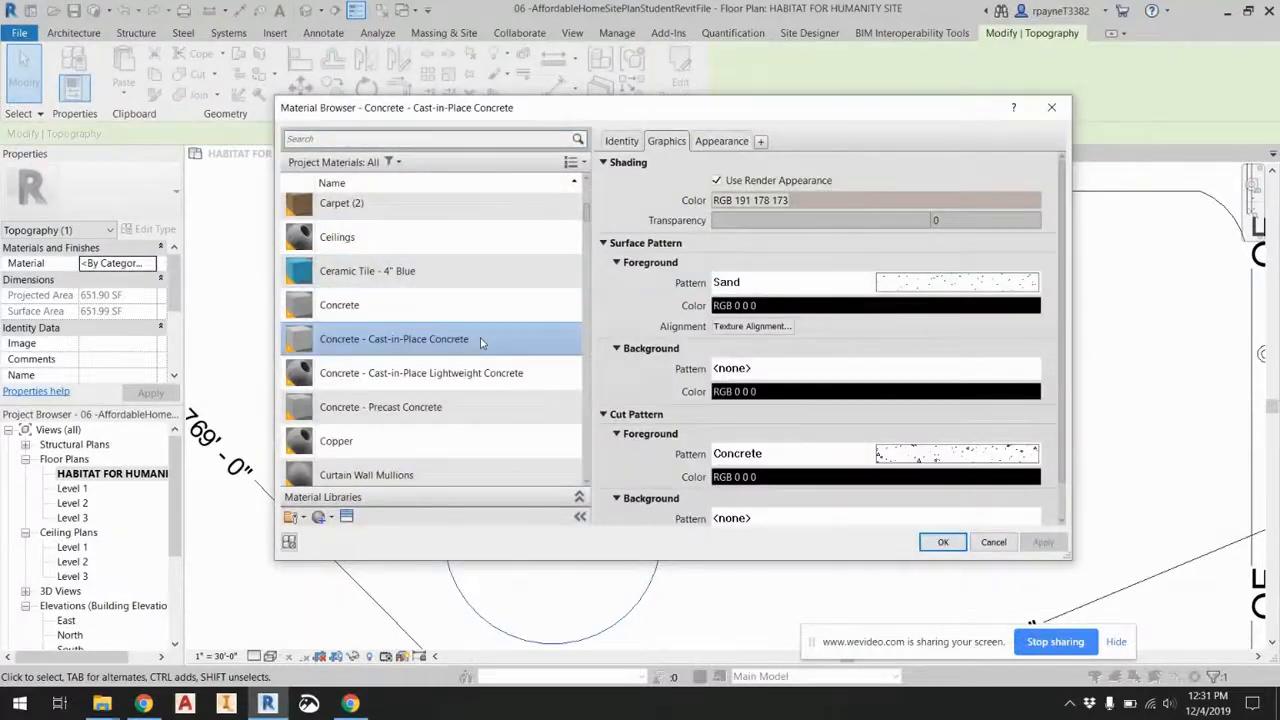
left_click(943, 542)
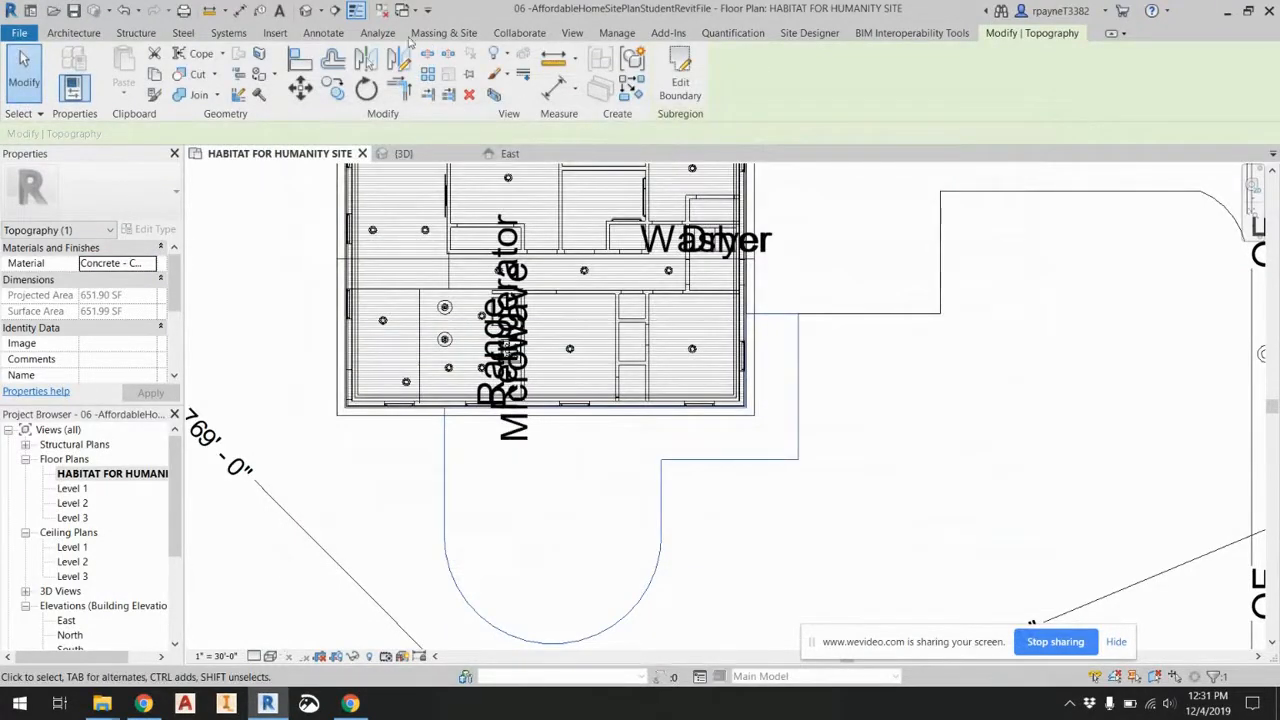
Examine the concrete subregions and the exterior door thresholds around the house in the 3D view.
left_click(305, 10)
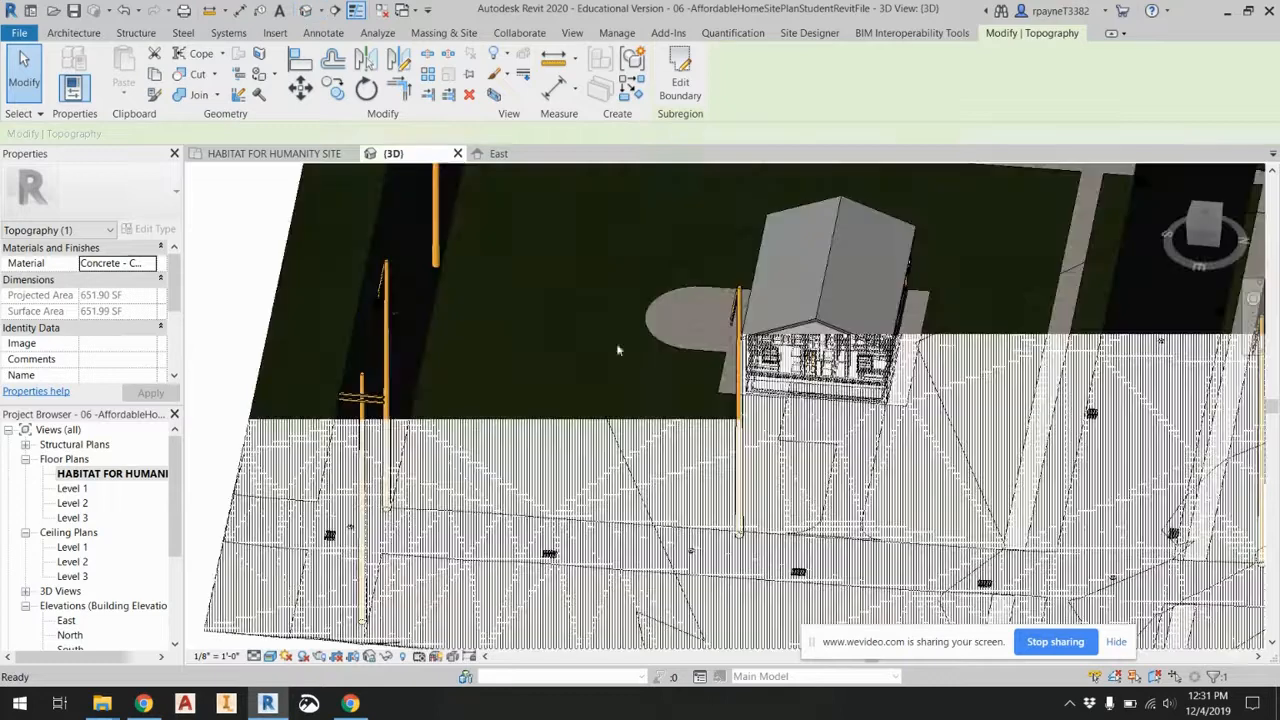
middle_click_drag(651, 384, 518, 332, "shift")
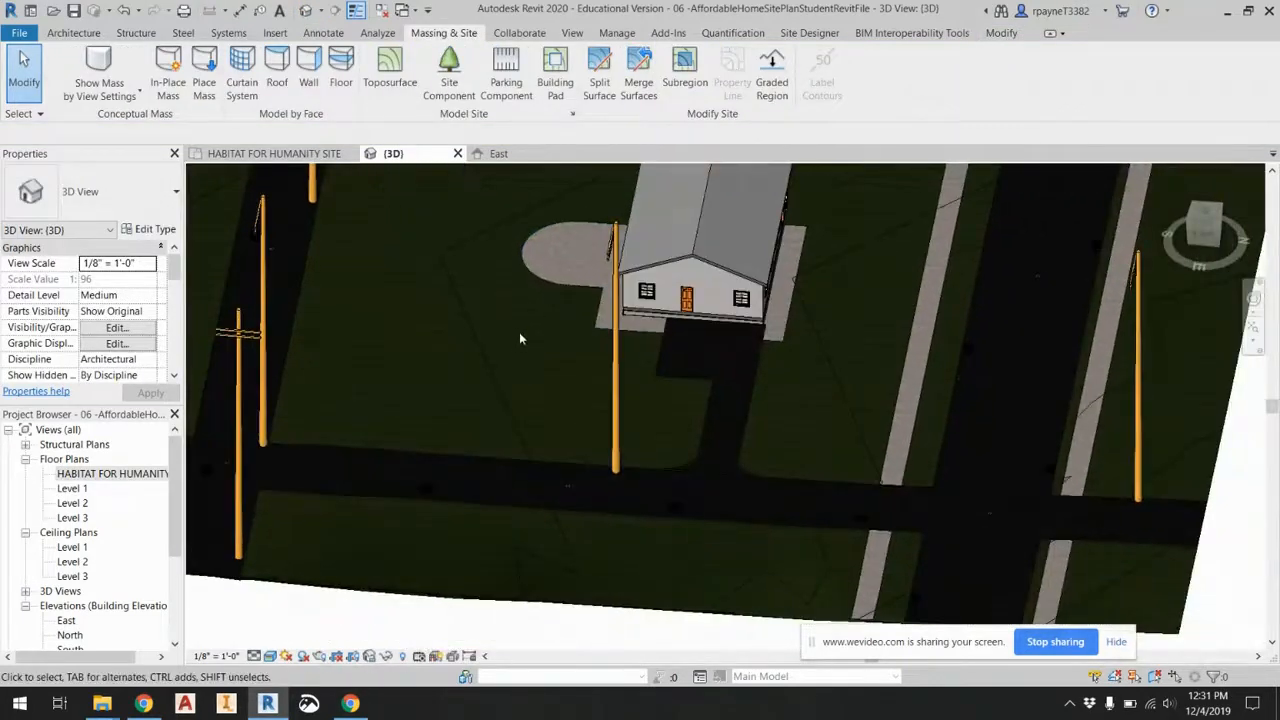
middle_click_drag(612, 397, 688, 302, "shift")
scroll(688, 302, "up", 8)
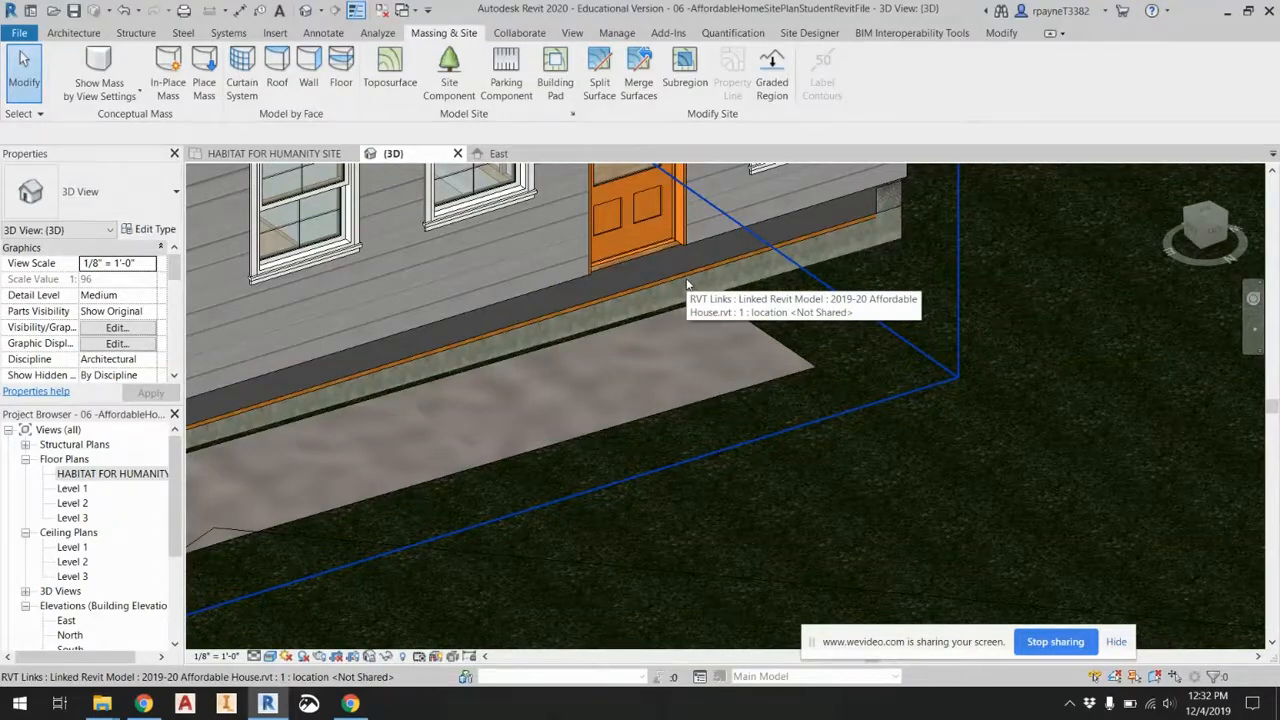
scroll(684, 283, "down", 8)
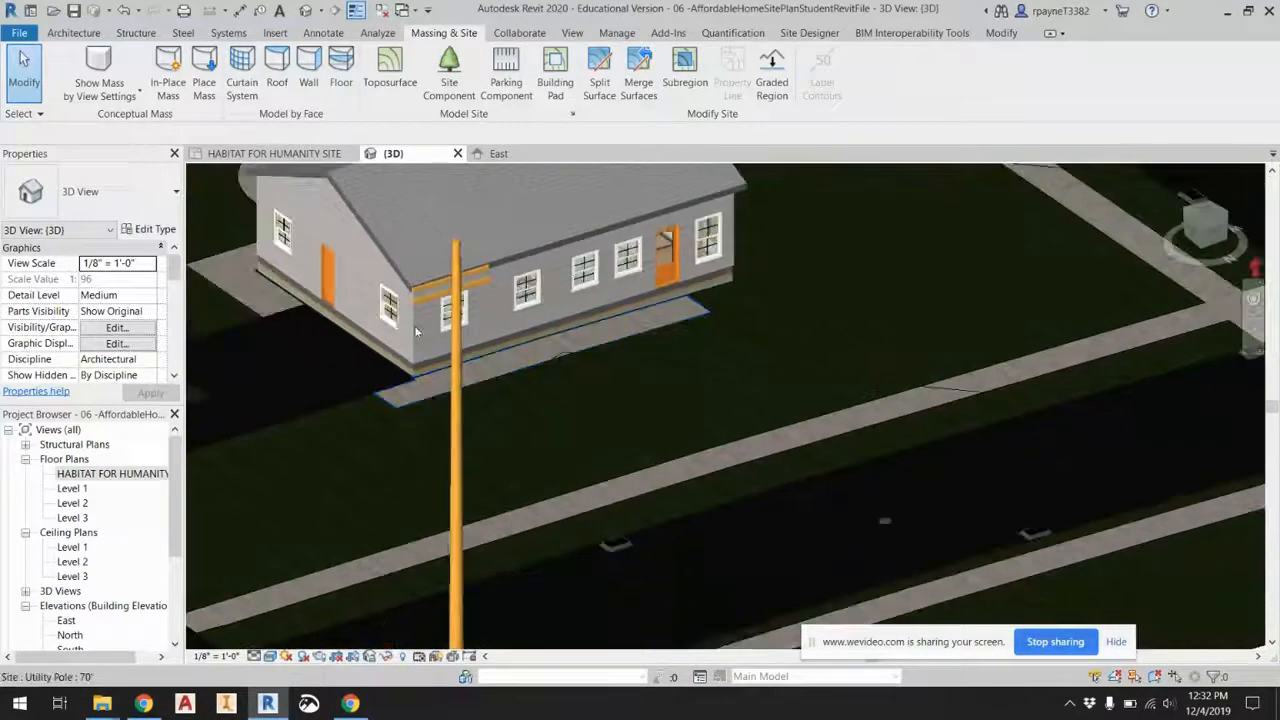
scroll(414, 325, "up", 8)
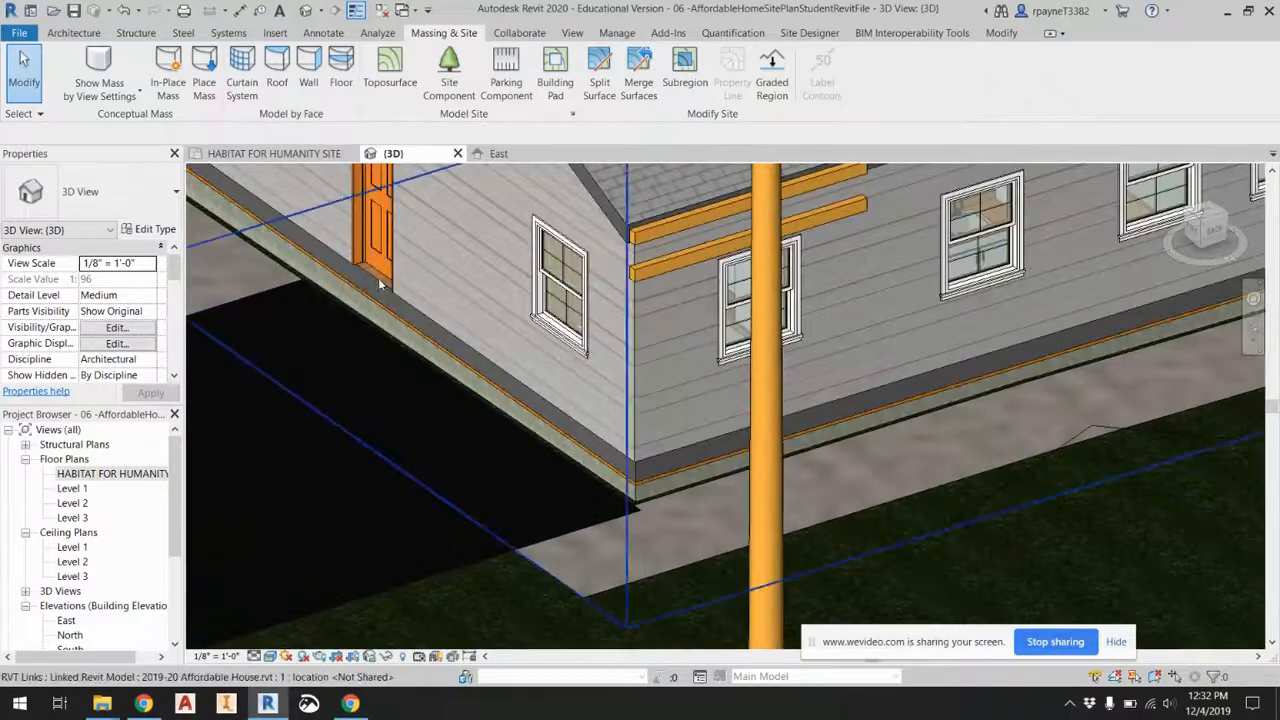
scroll(373, 304, "down", 4)
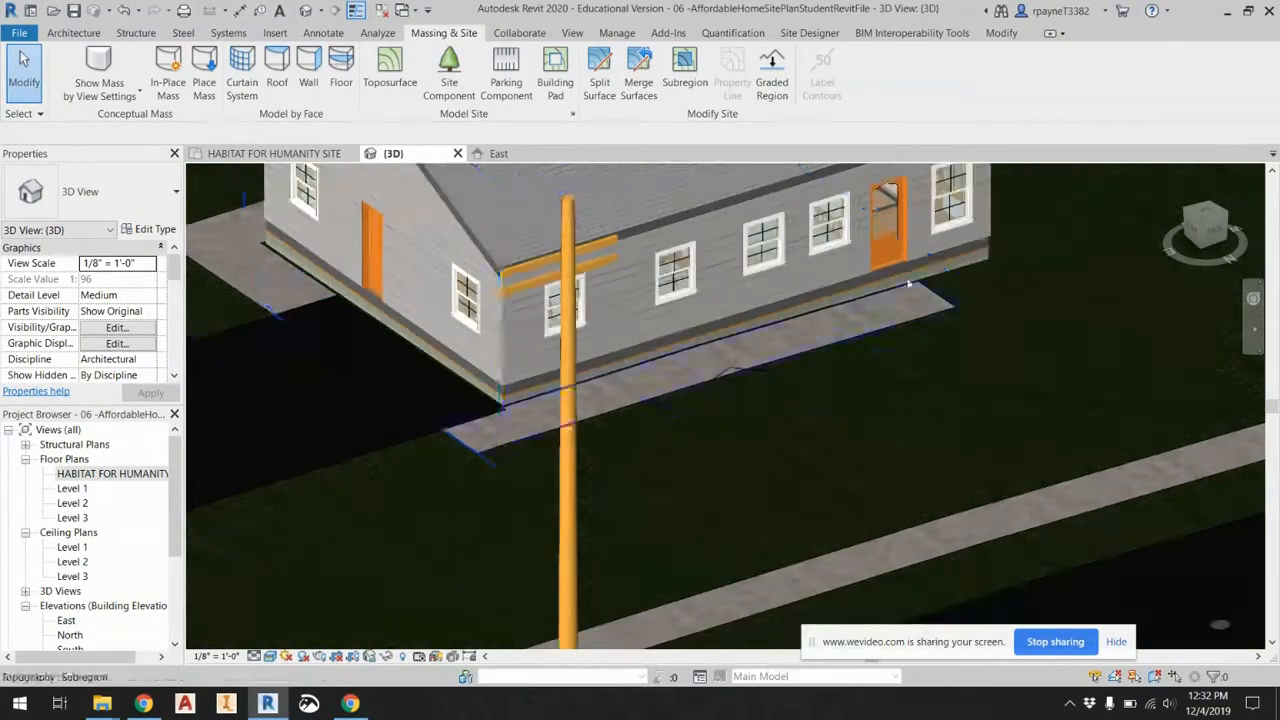
scroll(877, 277, "down", 4)
scroll(877, 277, "up", 4)
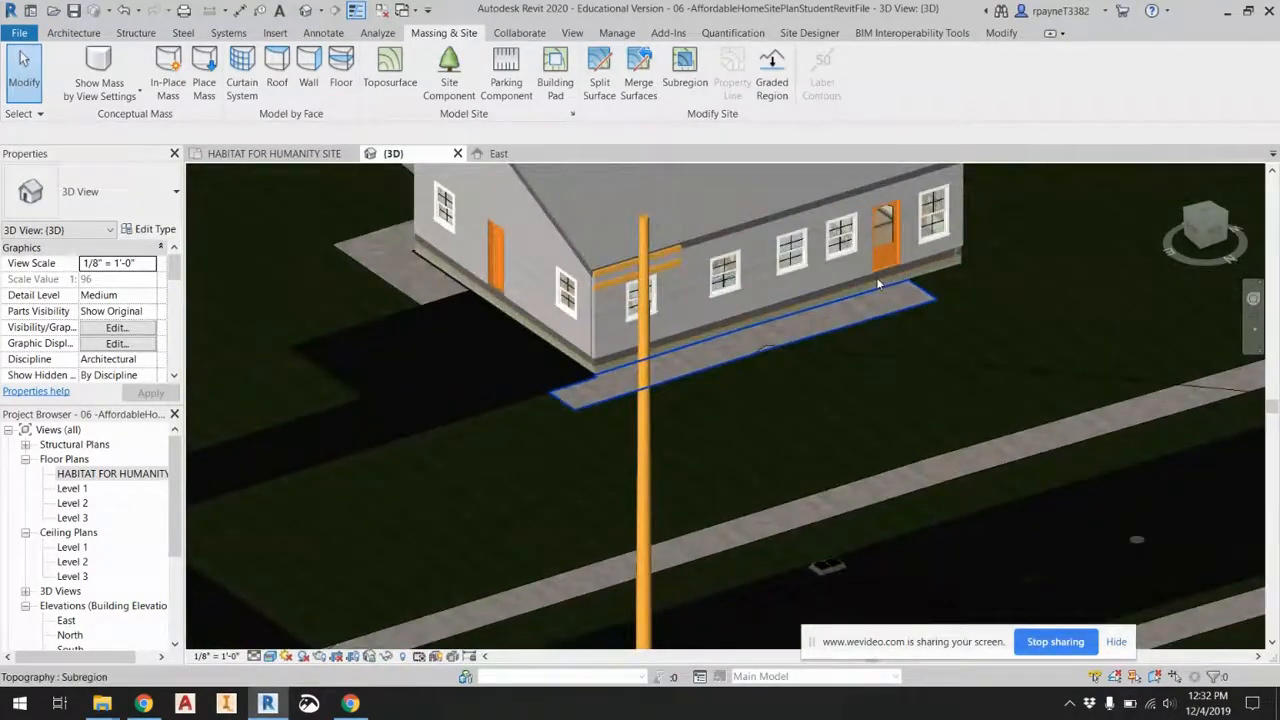
left_click(74, 33)
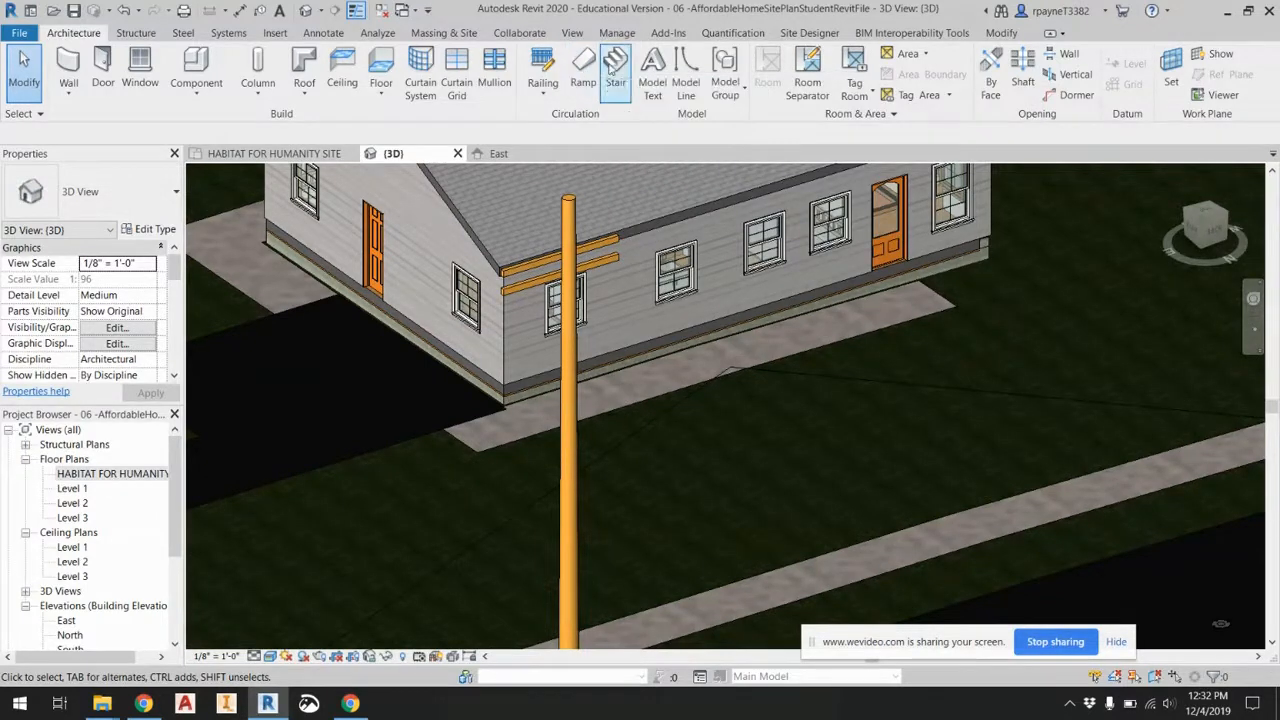
left_click(616, 62)
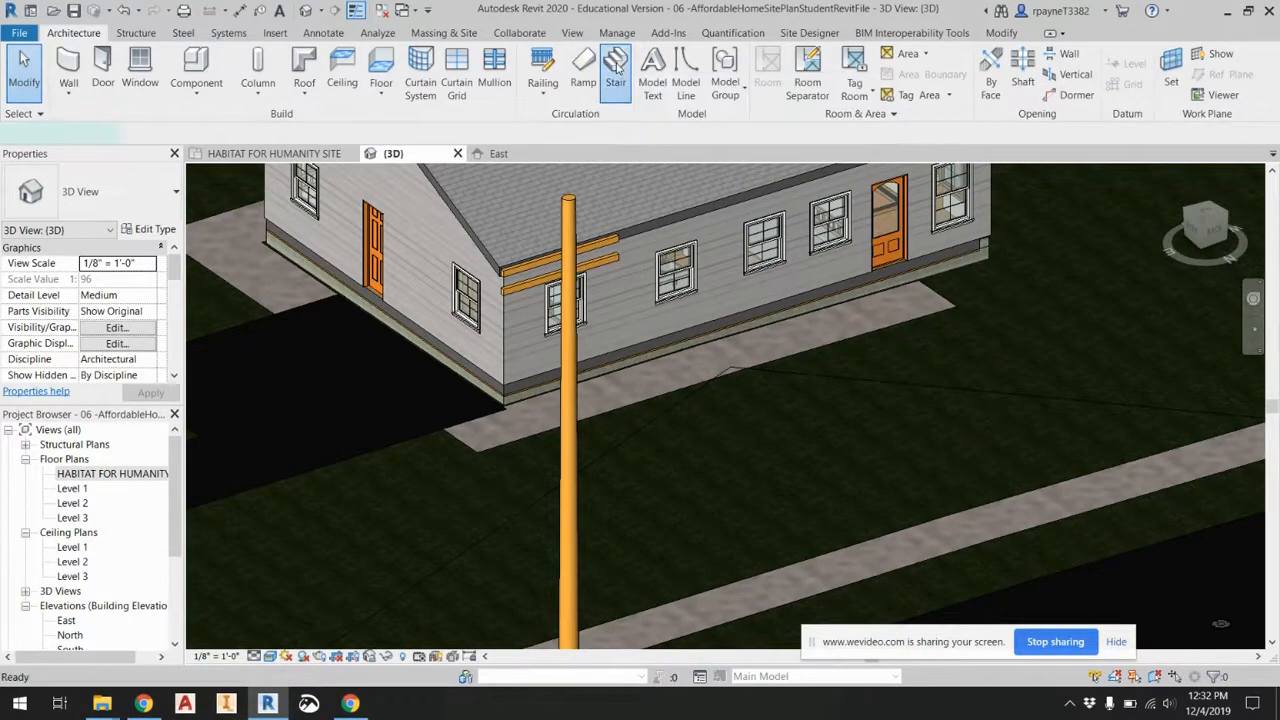
scroll(938, 262, "up", 1)
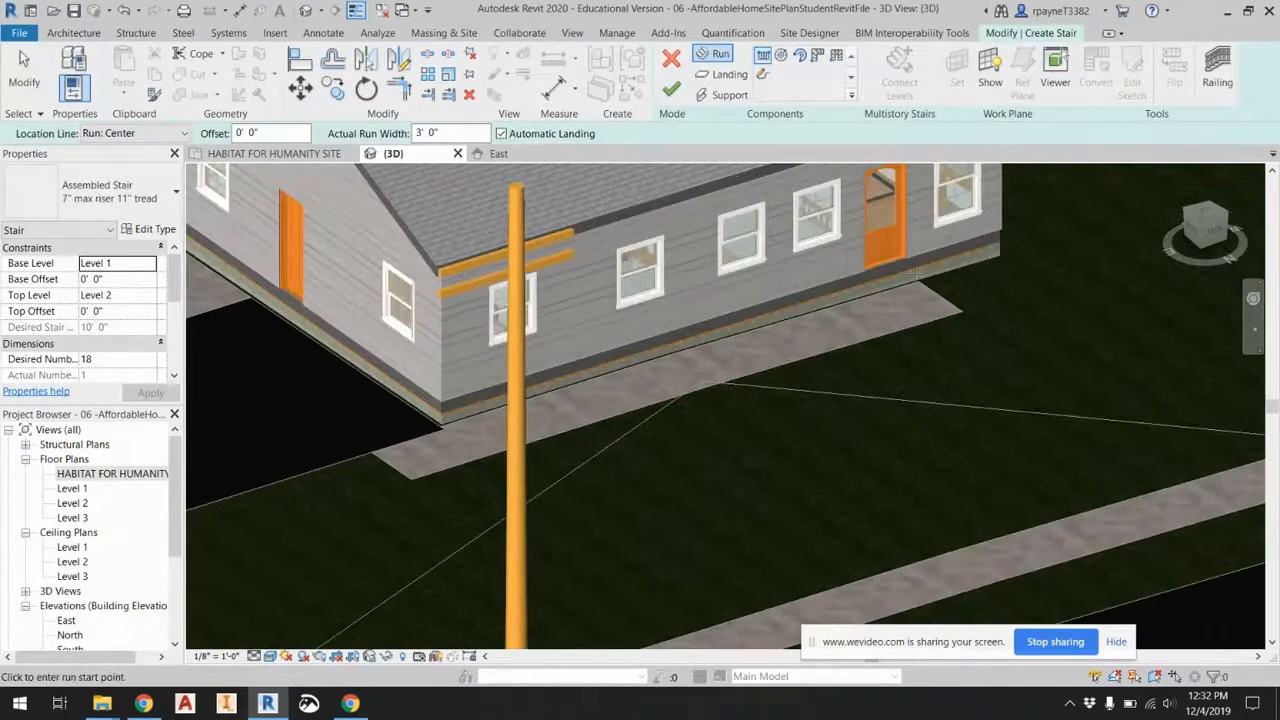
scroll(915, 272, "up", 3)
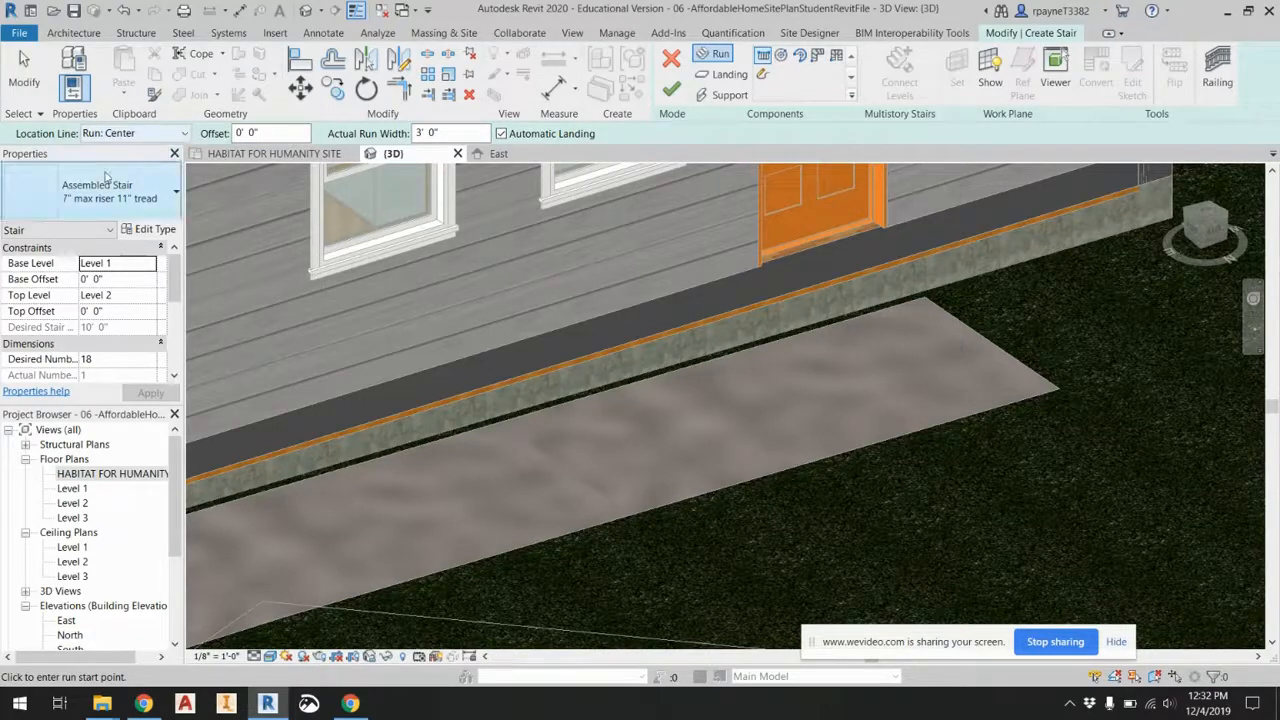
left_click(163, 193)
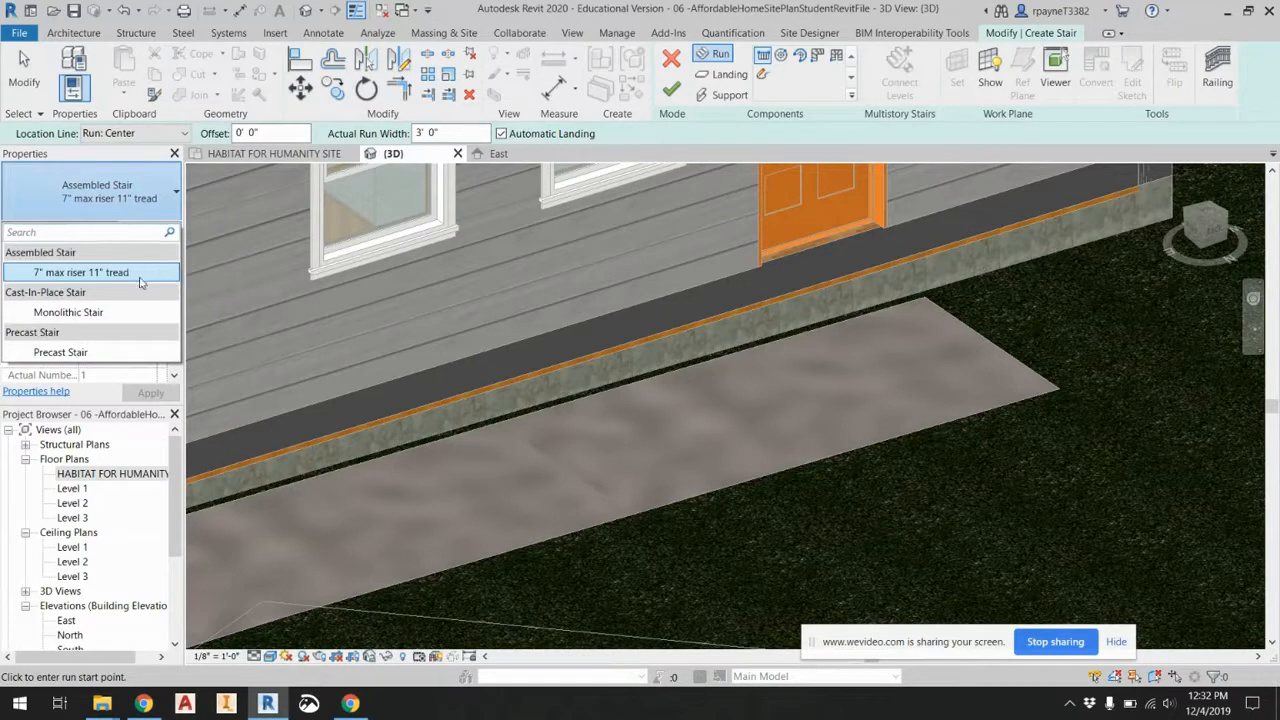
left_click(66, 312)
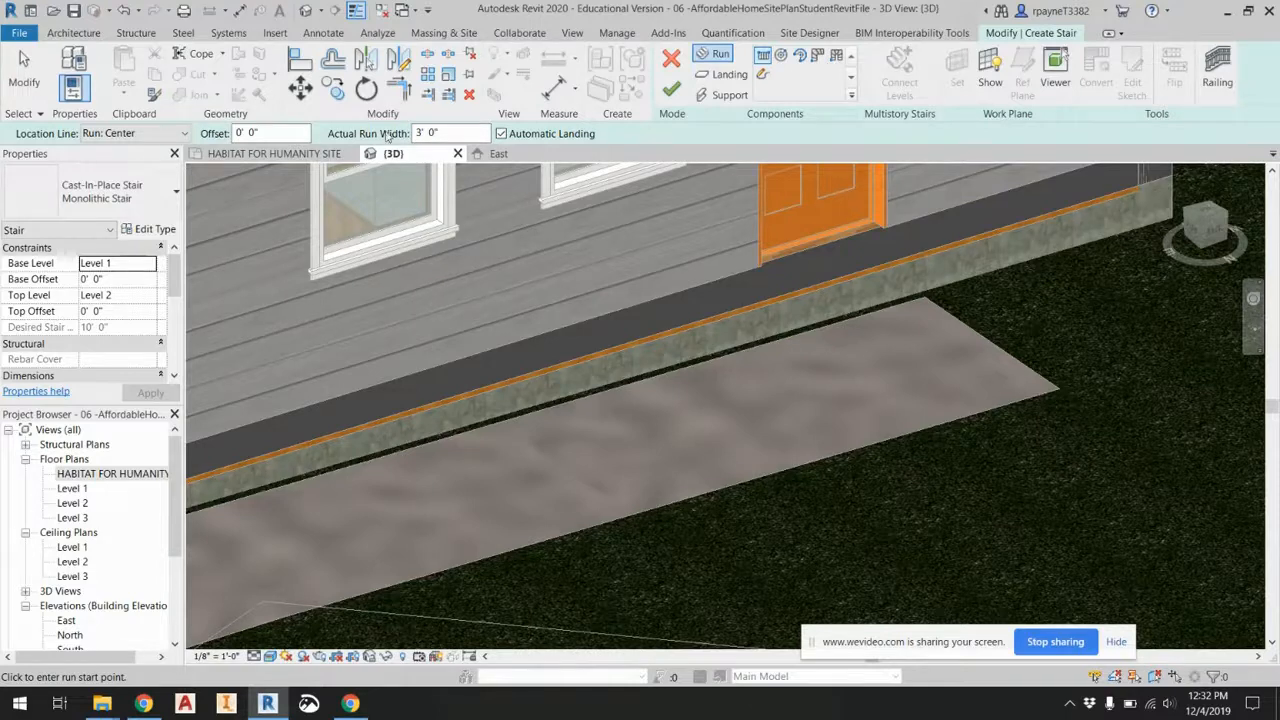
double_click(75, 474)
scroll(645, 445, "up", 2)
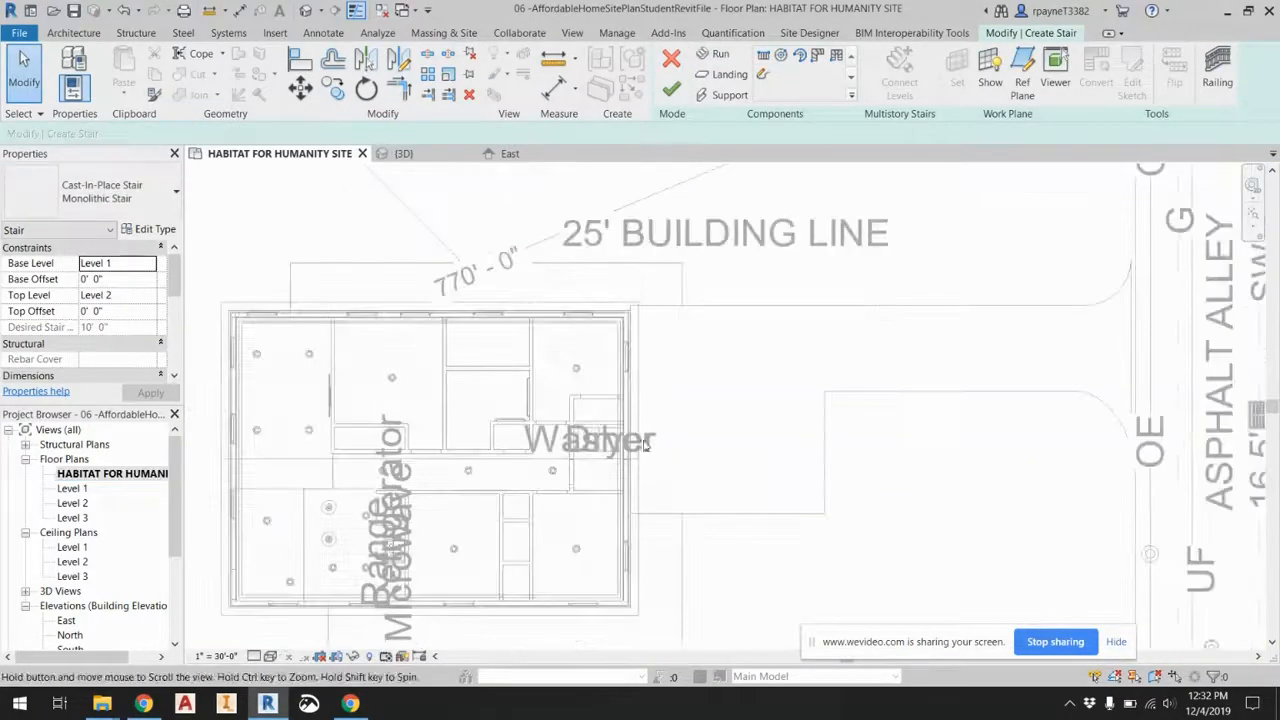
scroll(307, 289, "up", 4)
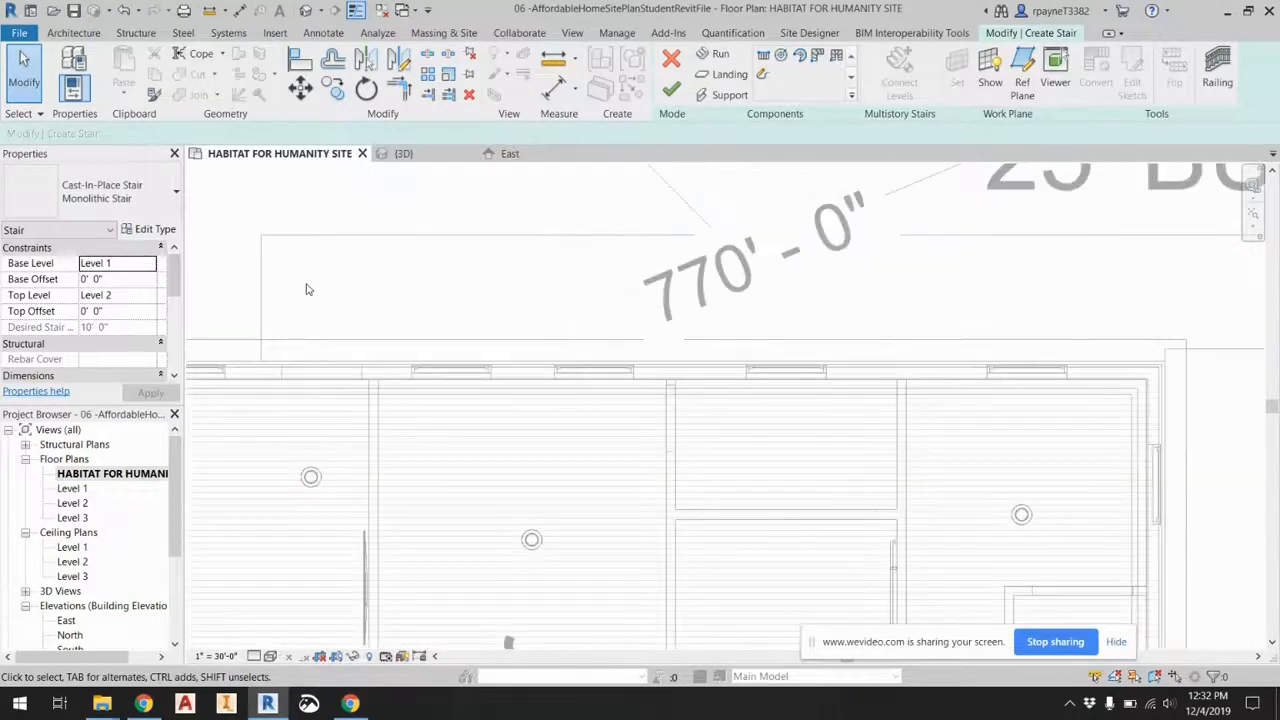
scroll(307, 289, "up", 2)
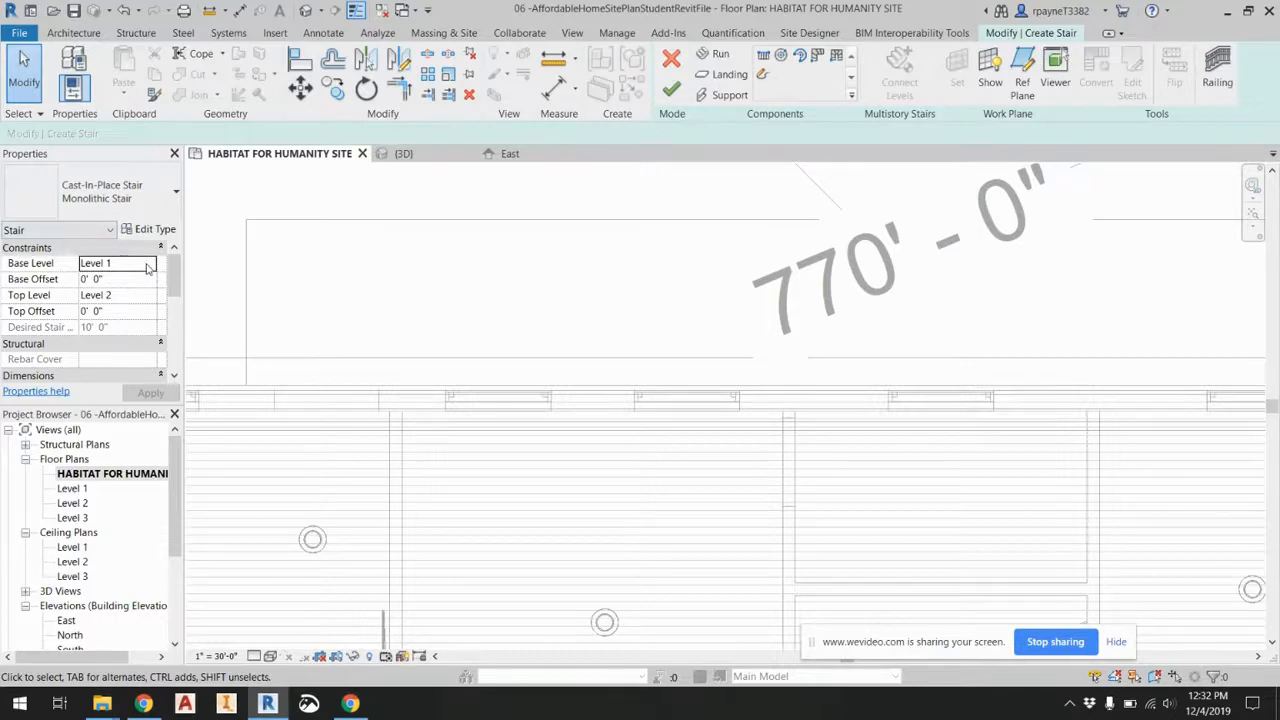
scroll(500, 346, "down", 5)
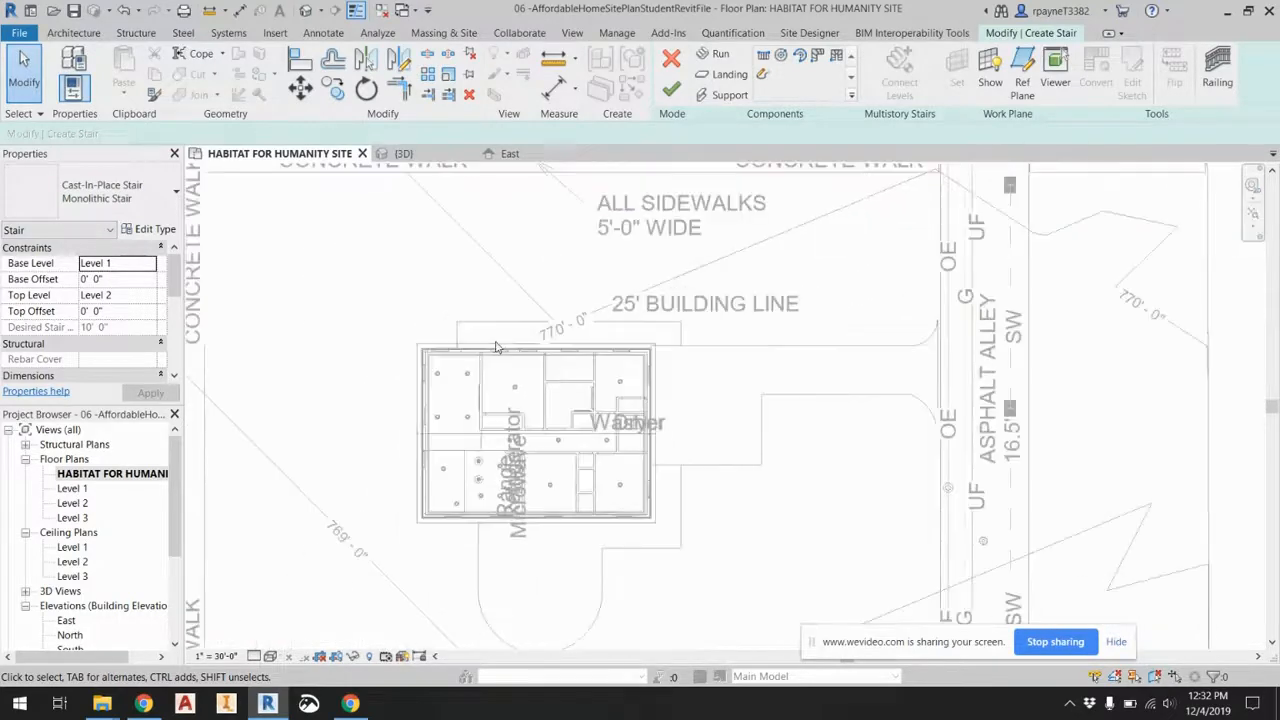
left_click(672, 58)
left_click(676, 373)
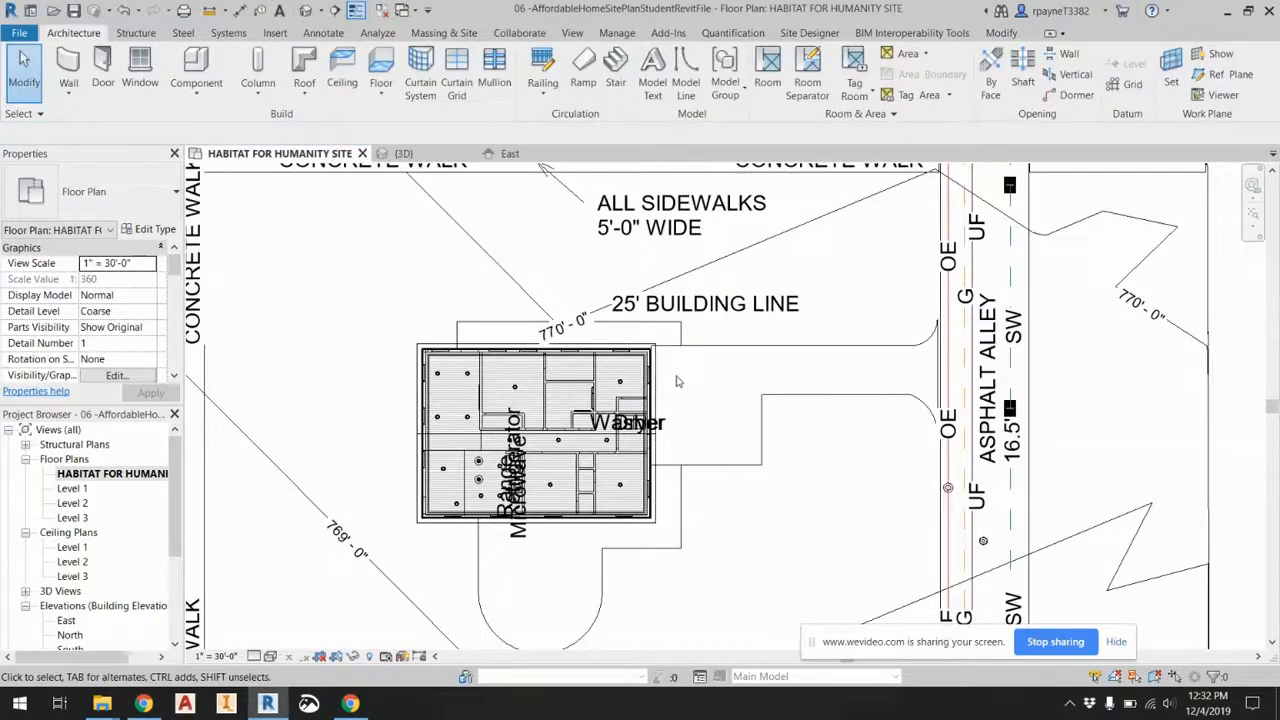
scroll(600, 376, "down", 4)
scroll(603, 373, "up", 5)
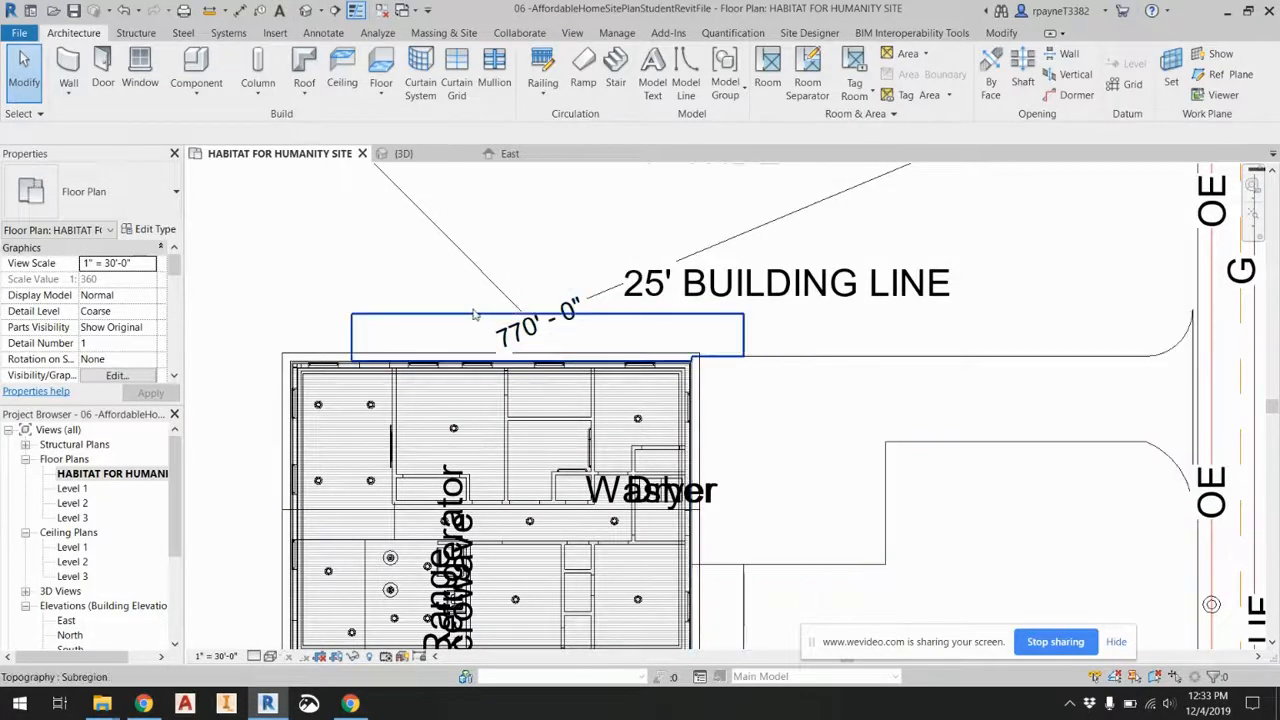
Examine in the East elevation how the site surface meets the house foundation and the first floor level.
scroll(400, 340, "down", 4)
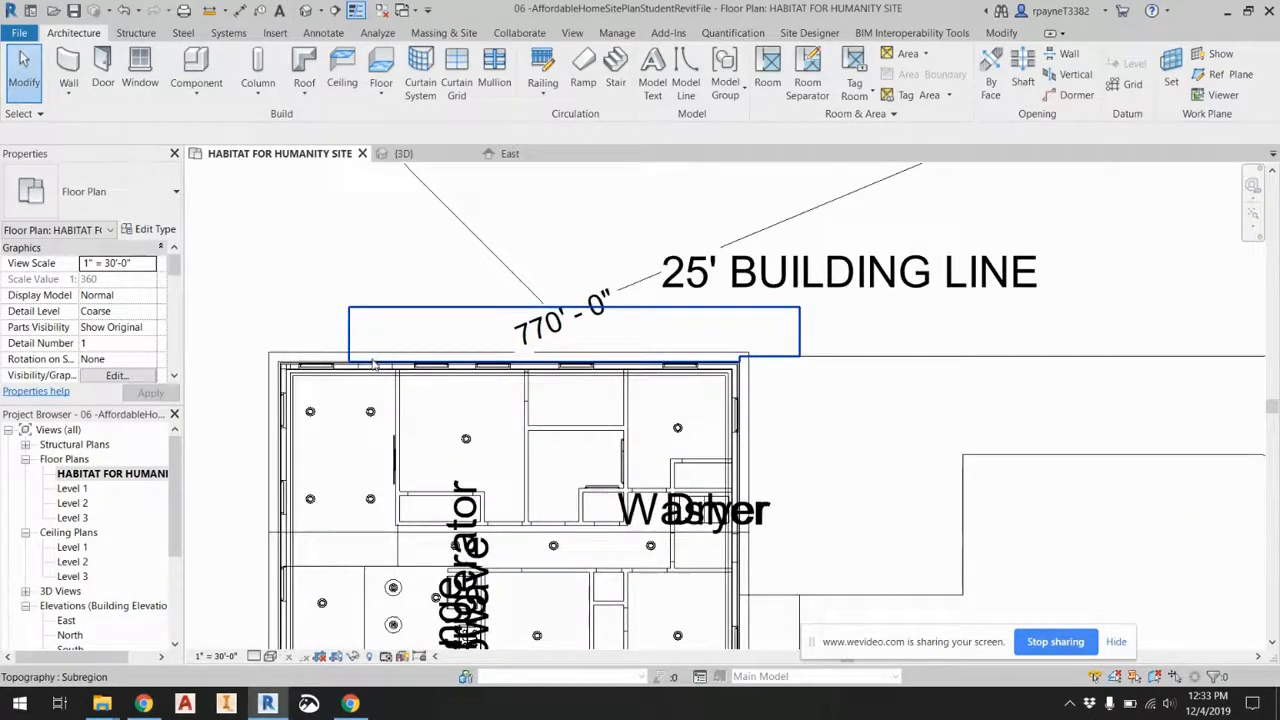
scroll(152, 595, "down", 2)
scroll(152, 595, "down", 1)
double_click(66, 547)
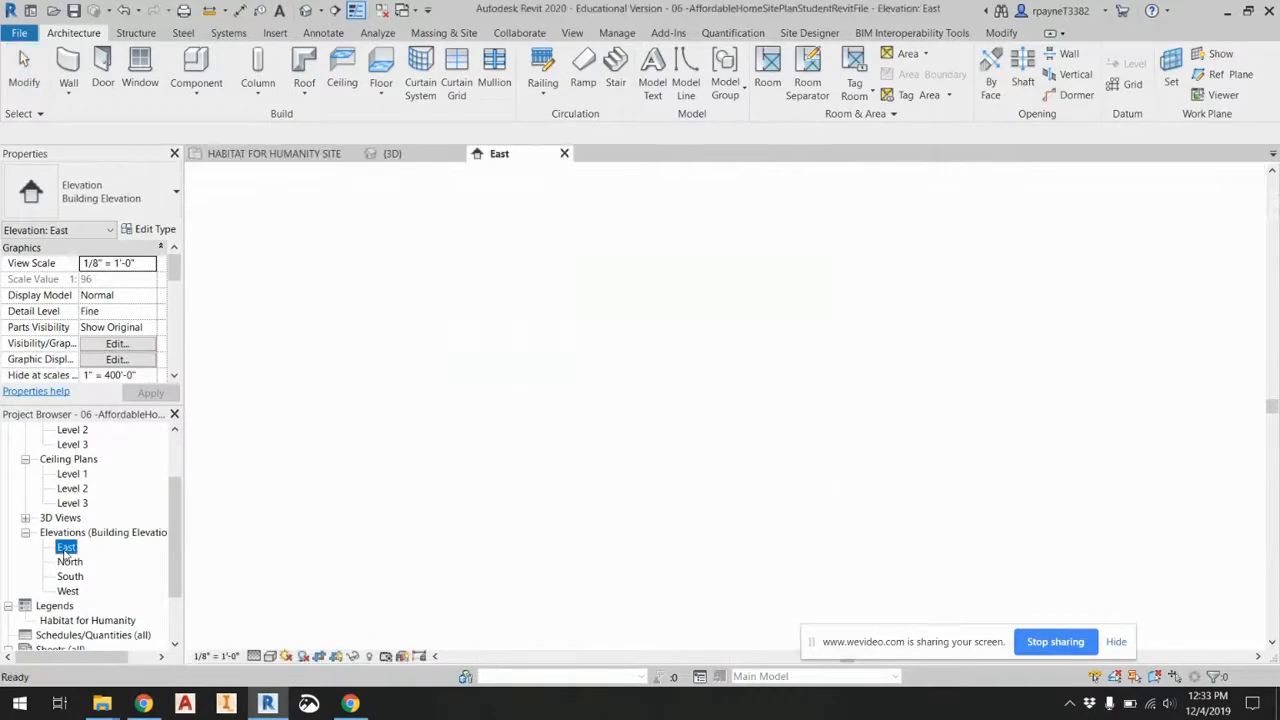
scroll(679, 470, "up", 5)
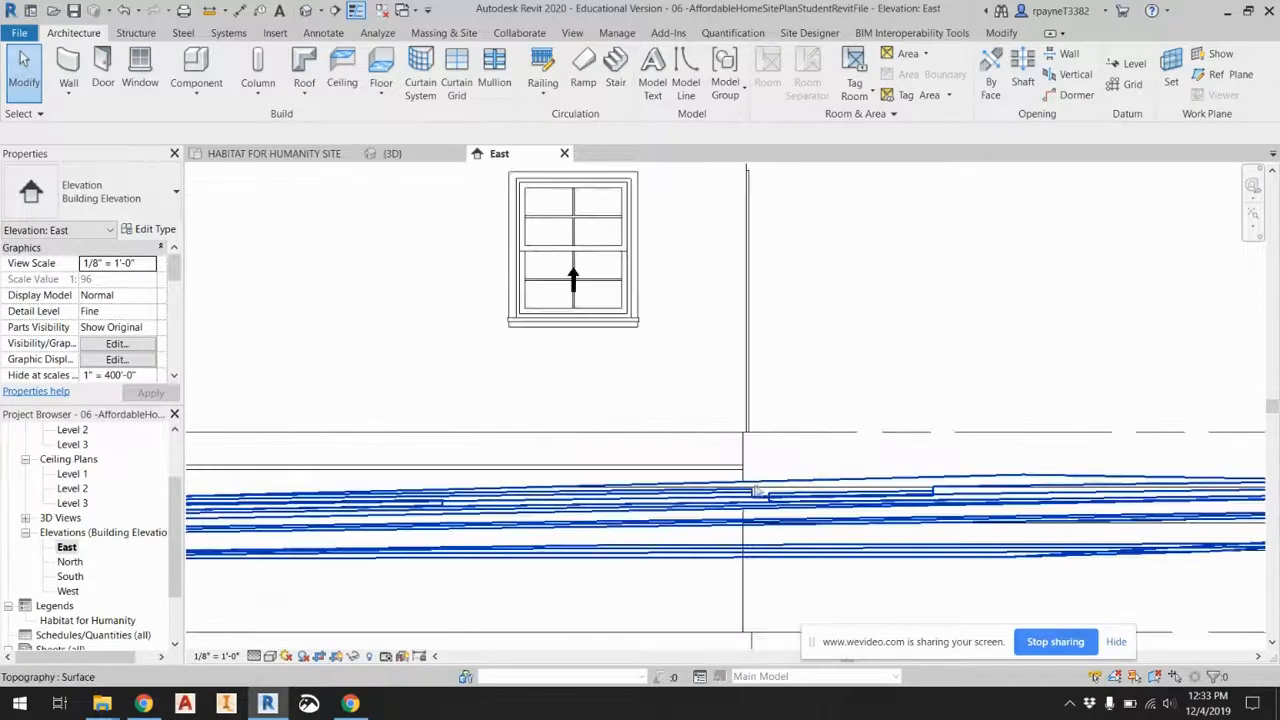
scroll(495, 455, "down", 5)
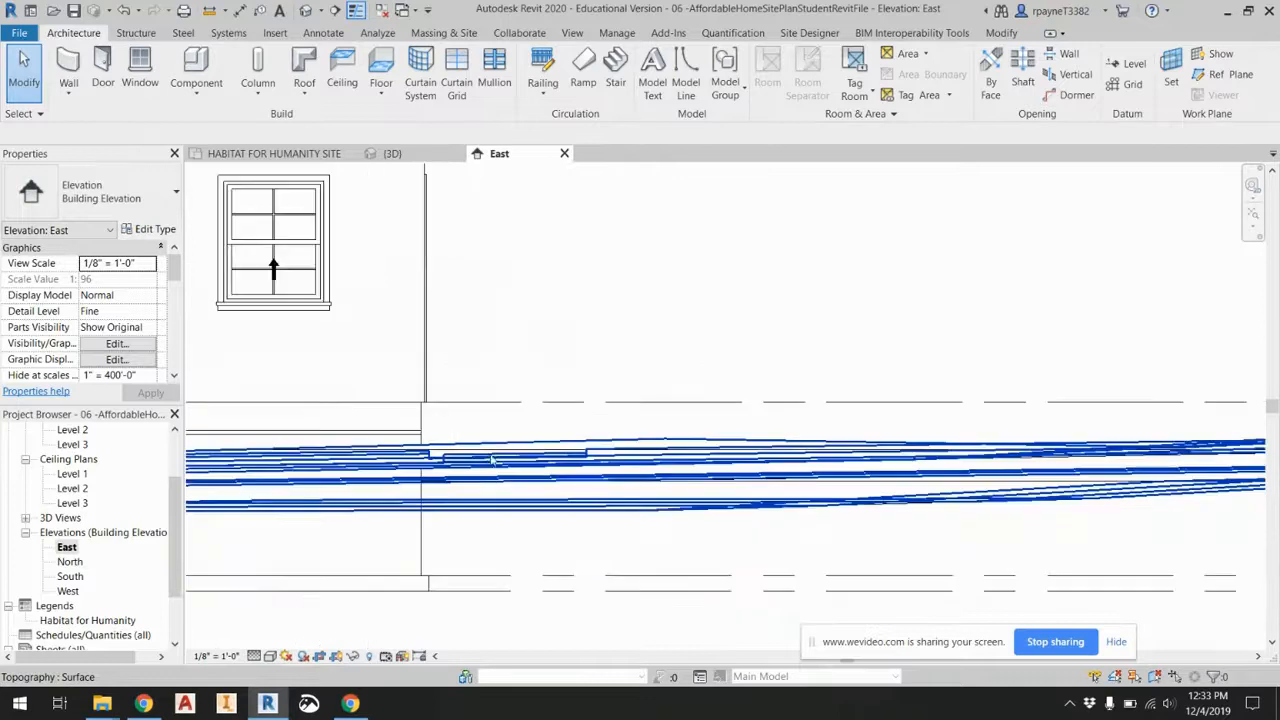
scroll(490, 470, "down", 1)
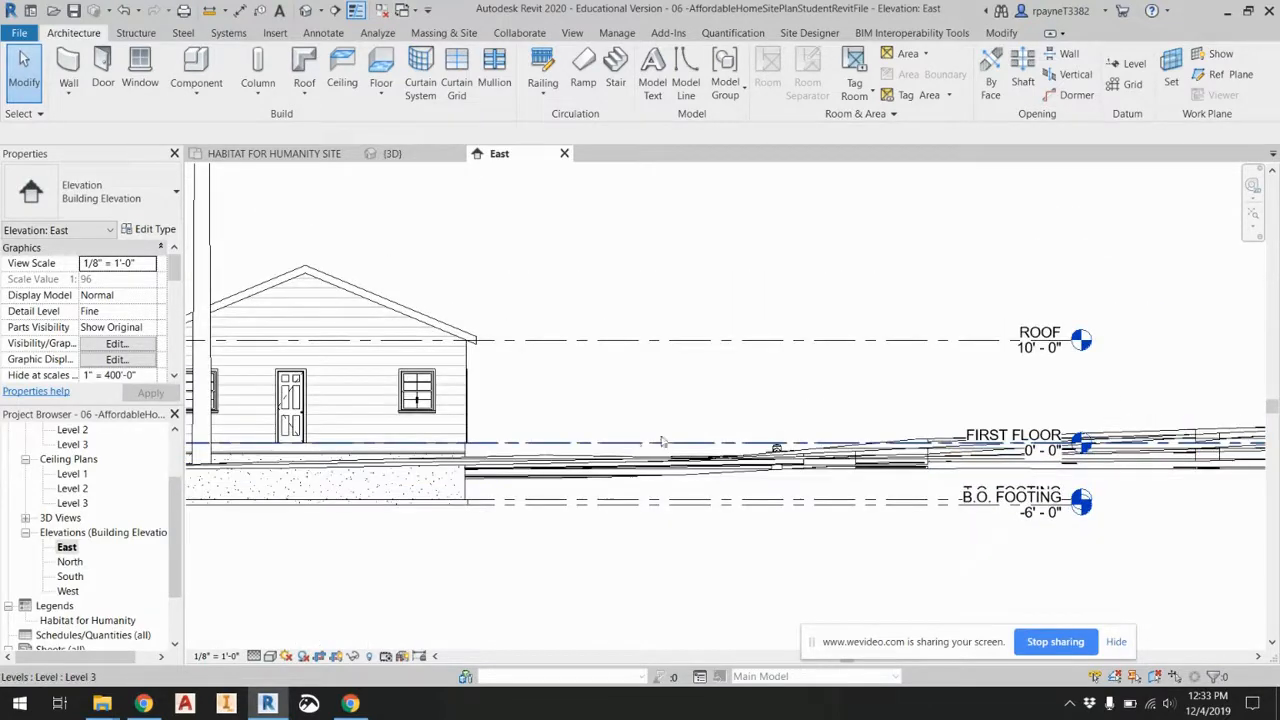
scroll(530, 455, "up", 3)
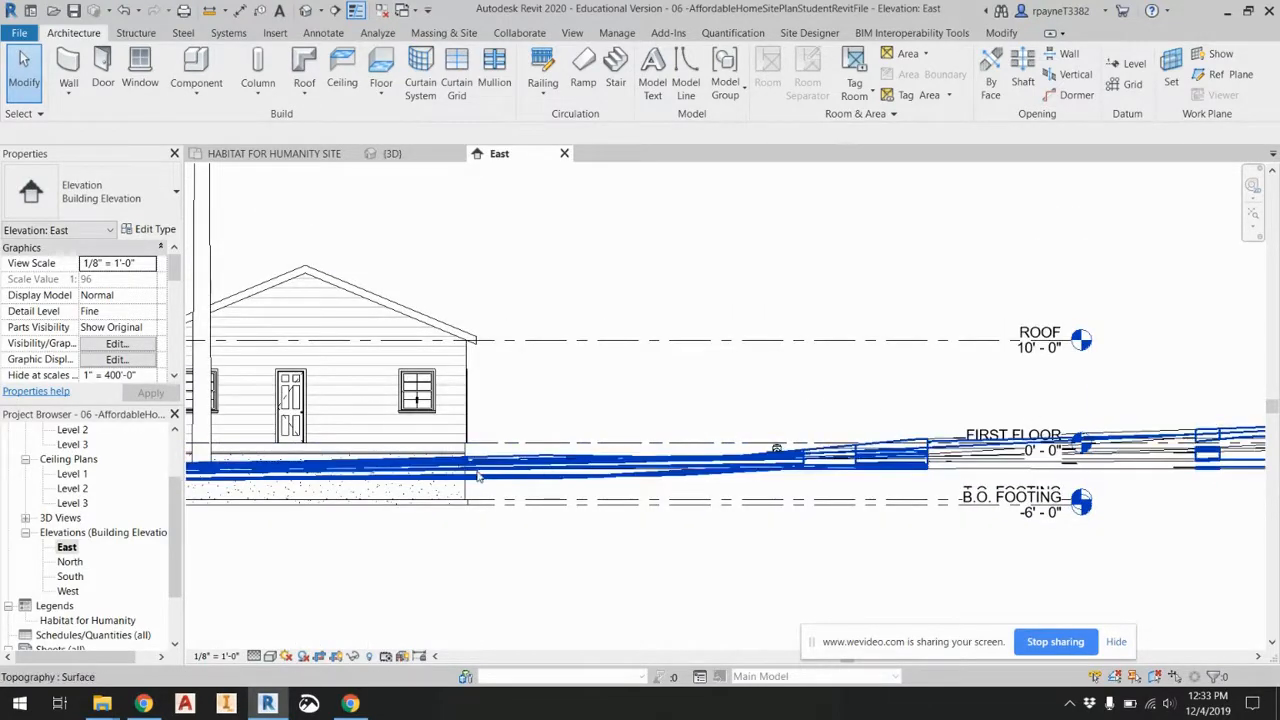
scroll(530, 453, "down", 2)
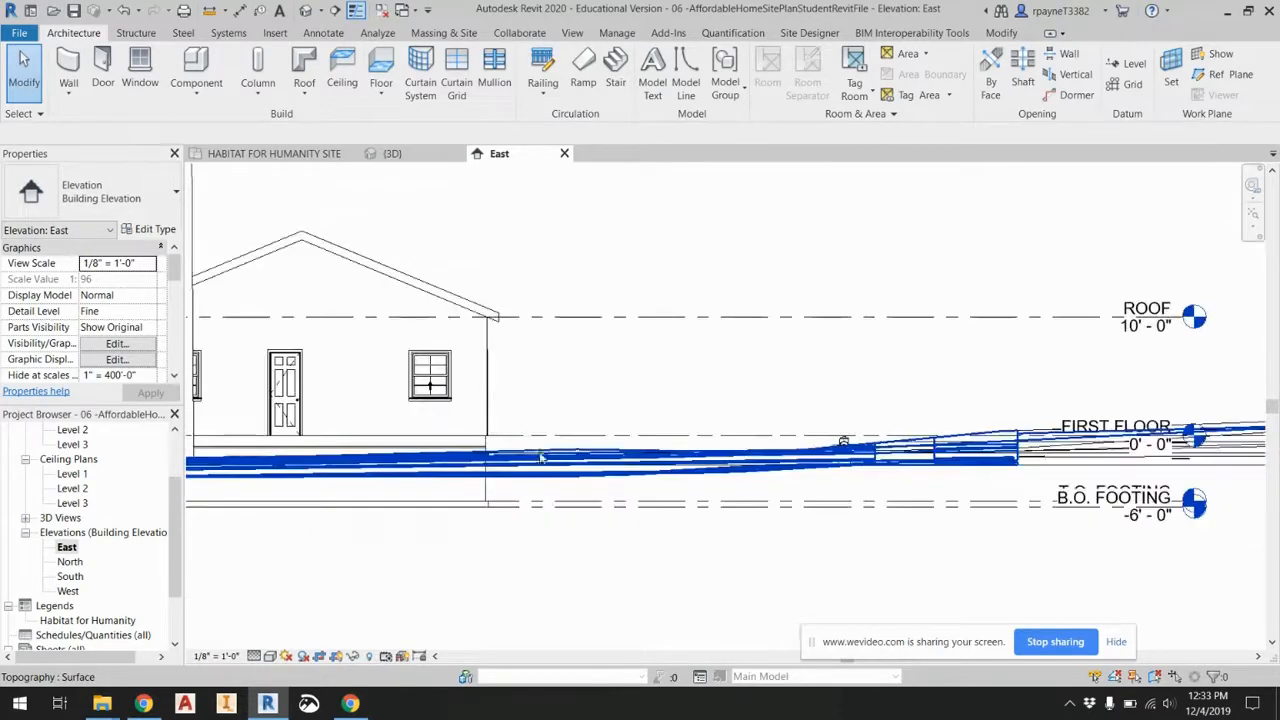
scroll(619, 442, "up", 2)
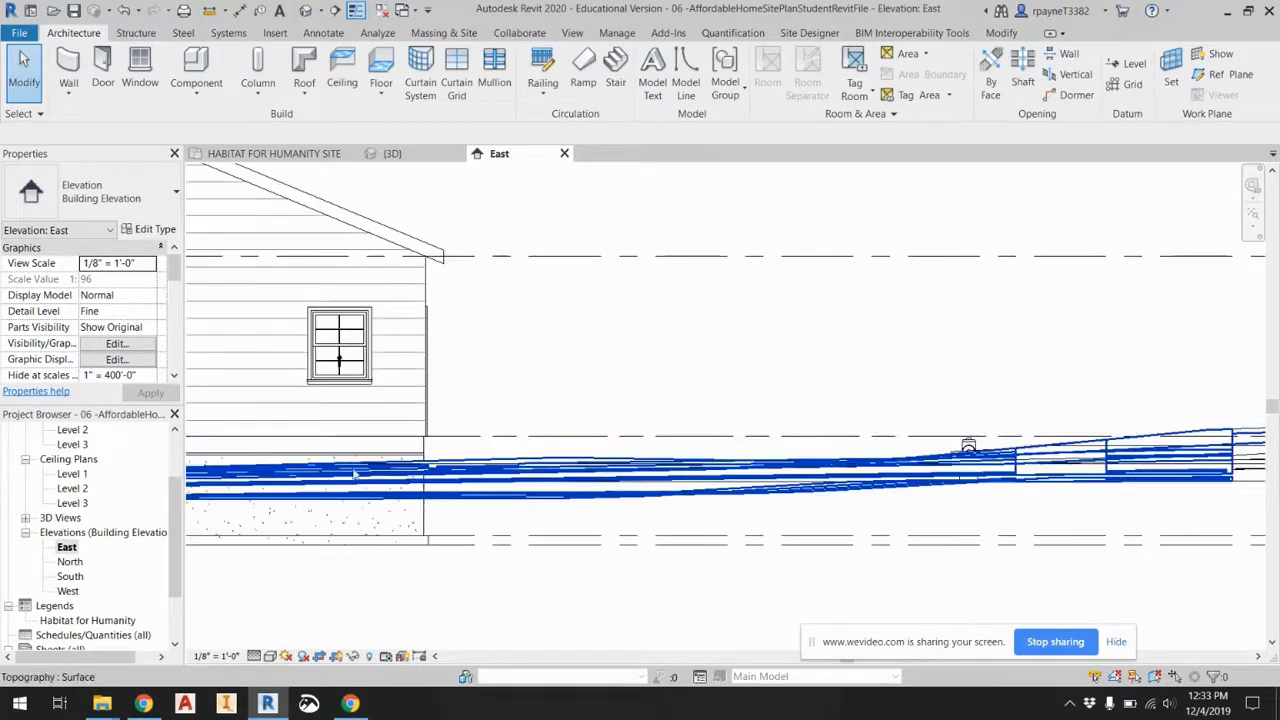
scroll(322, 465, "down", 2)
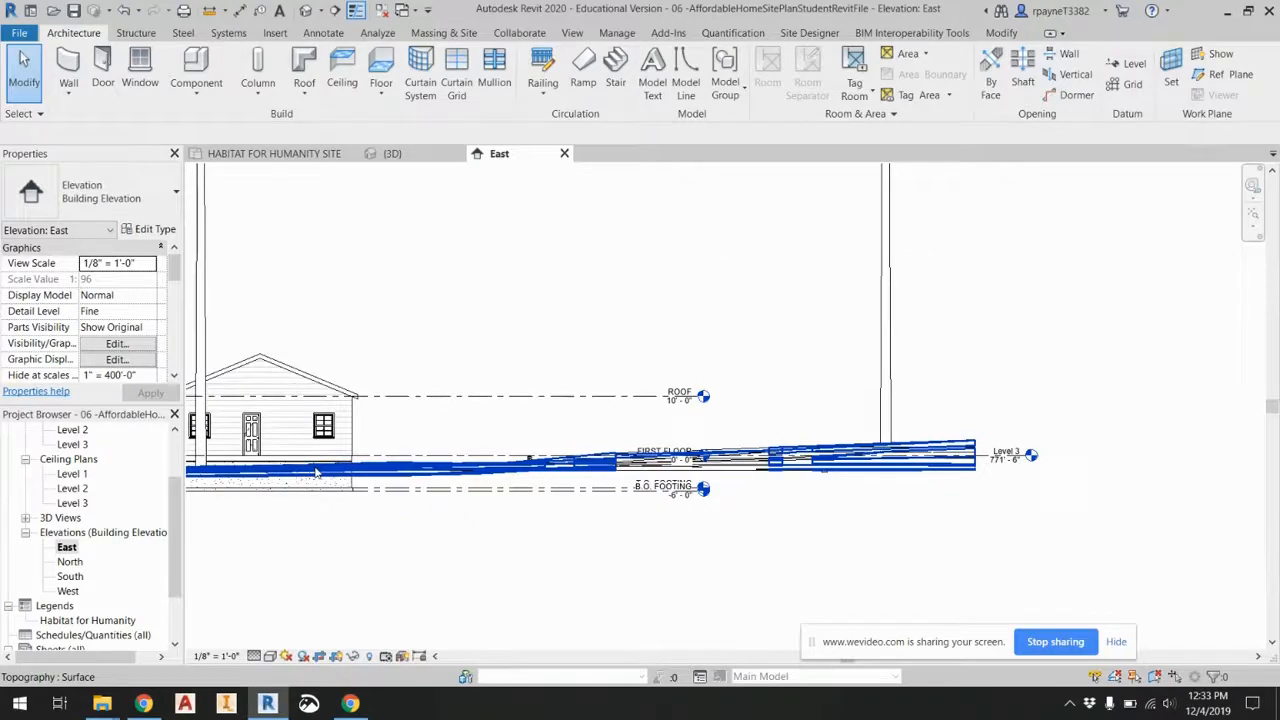
scroll(316, 472, "up", 2)
scroll(322, 470, "up", 5)
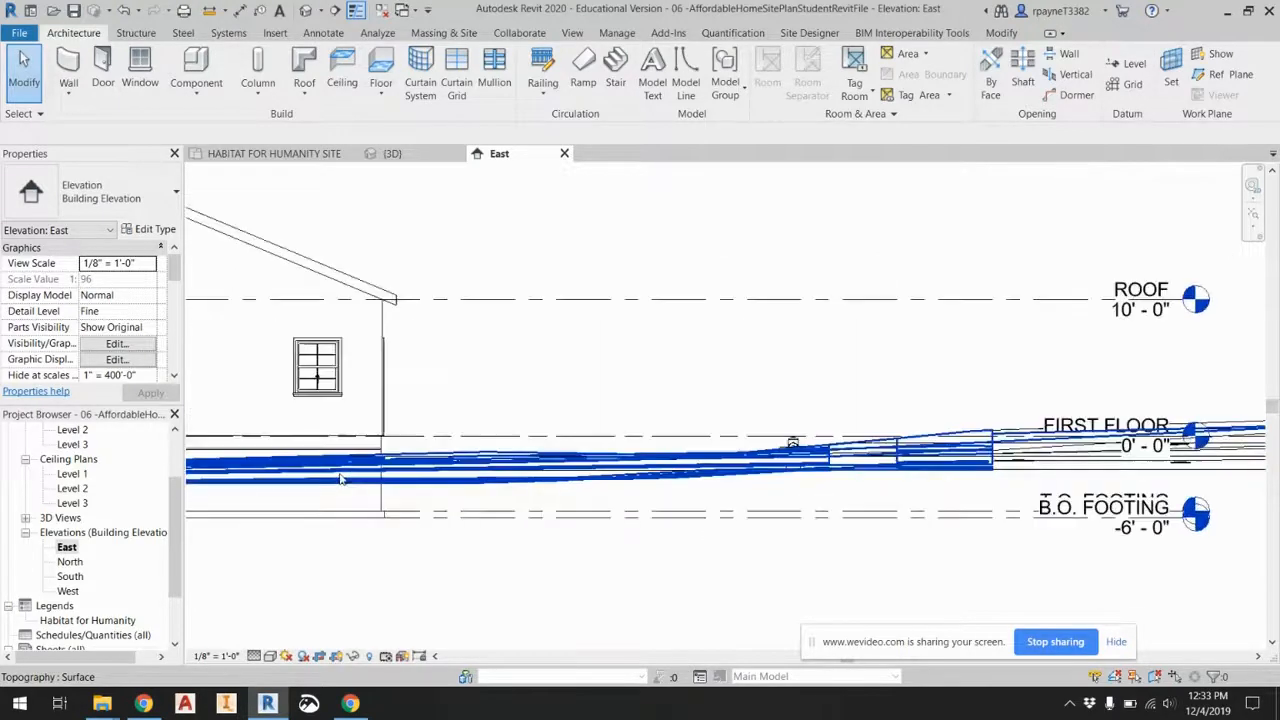
scroll(339, 480, "down", 2)
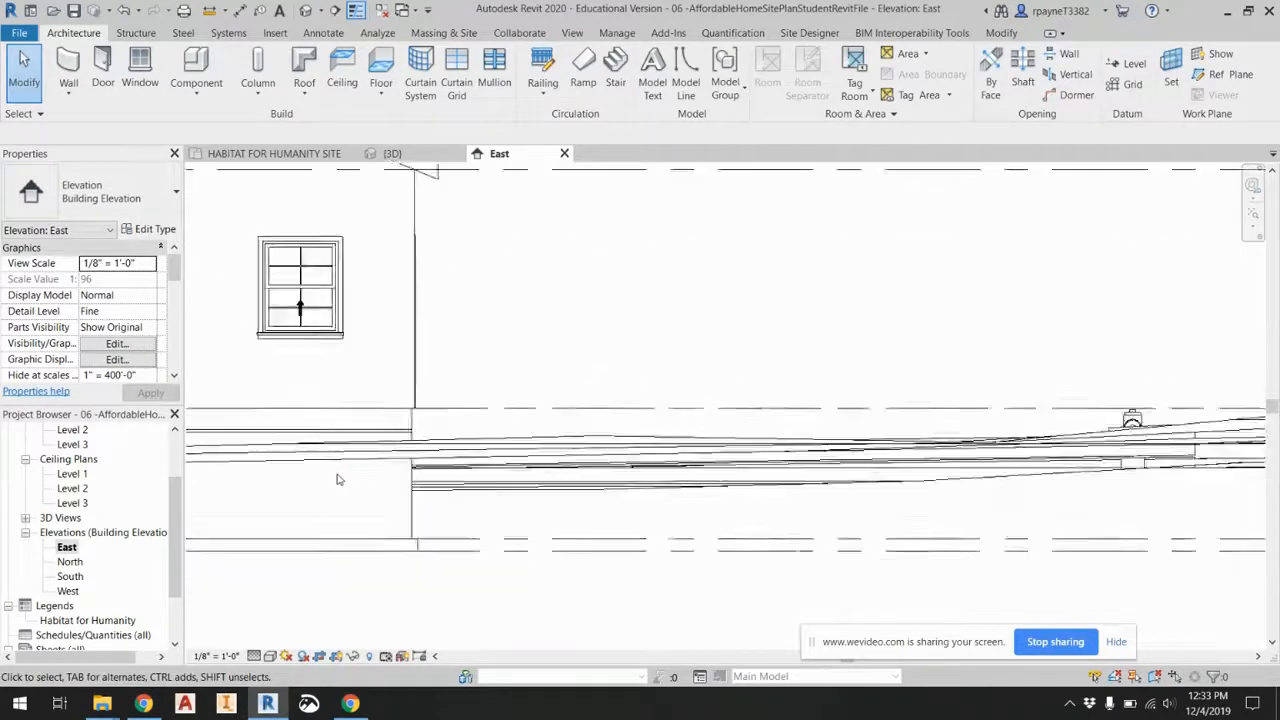
scroll(116, 447, "up", 2)
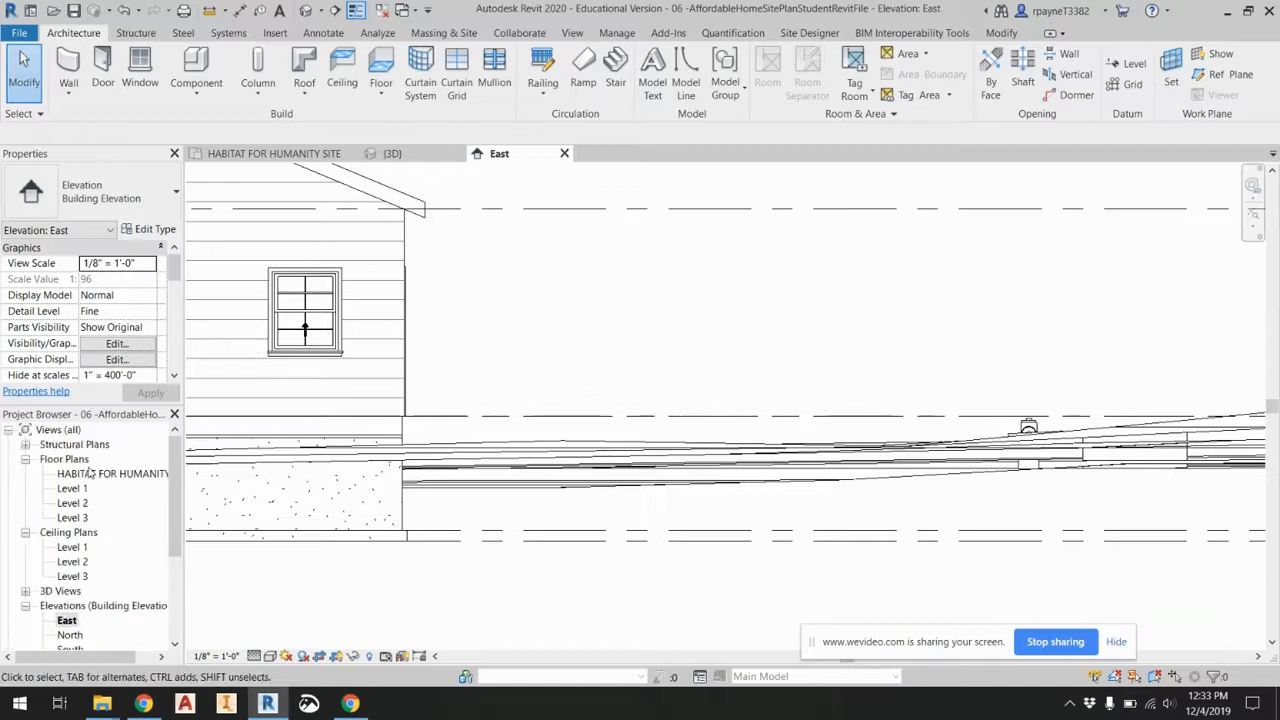
In the Habitat for Humanity site plan, draw a vertical section line from the upper walkway through the exterior door into the house.
double_click(90, 474)
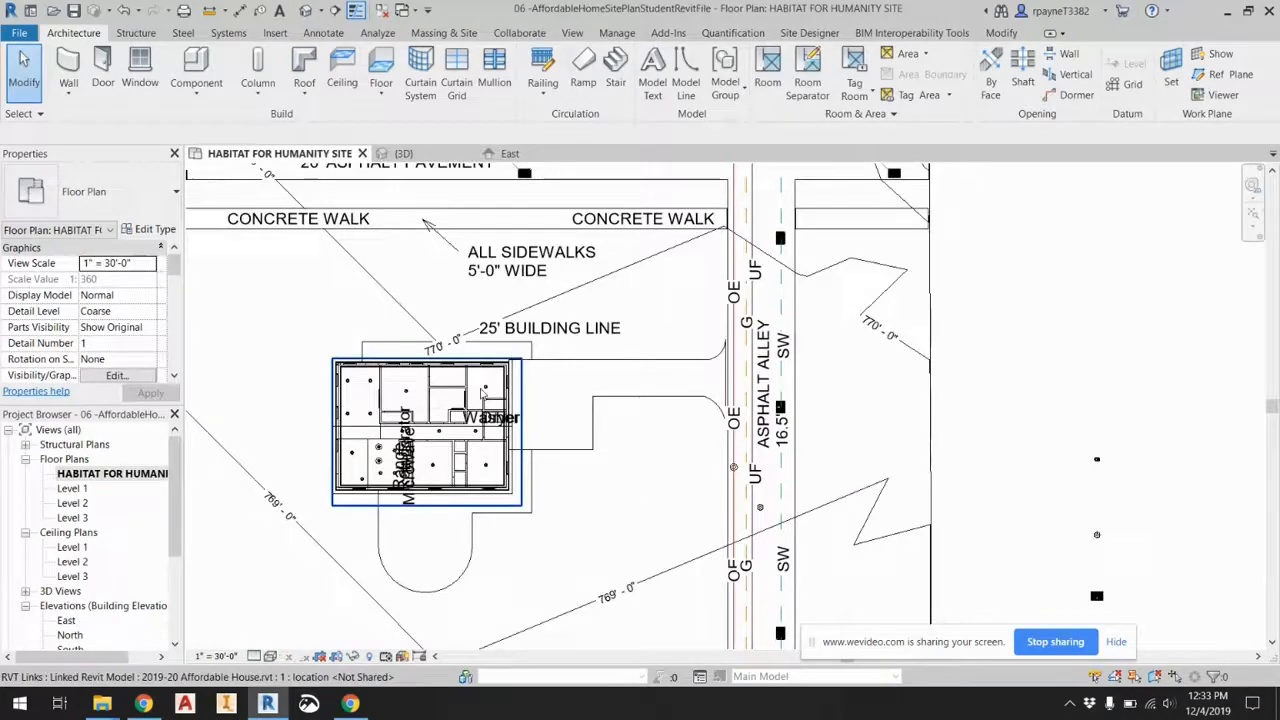
scroll(505, 398, "up", 4)
scroll(505, 398, "up", 5)
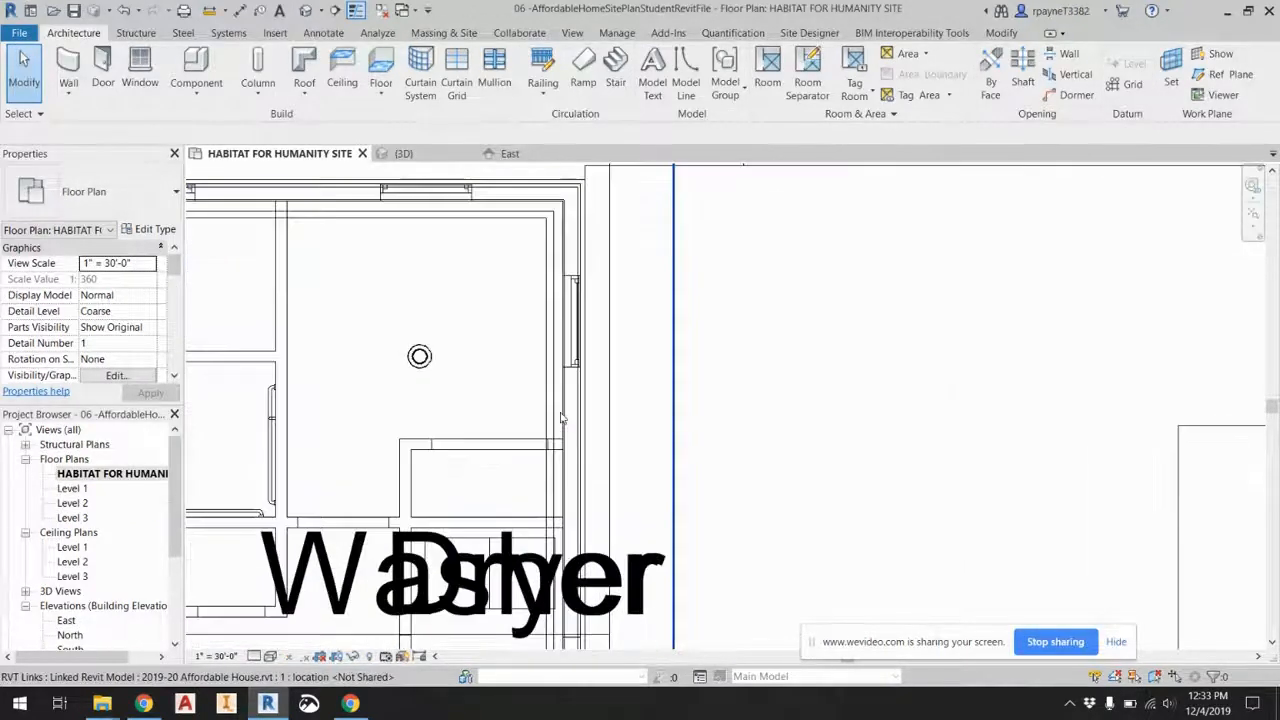
scroll(512, 328, "down", 5)
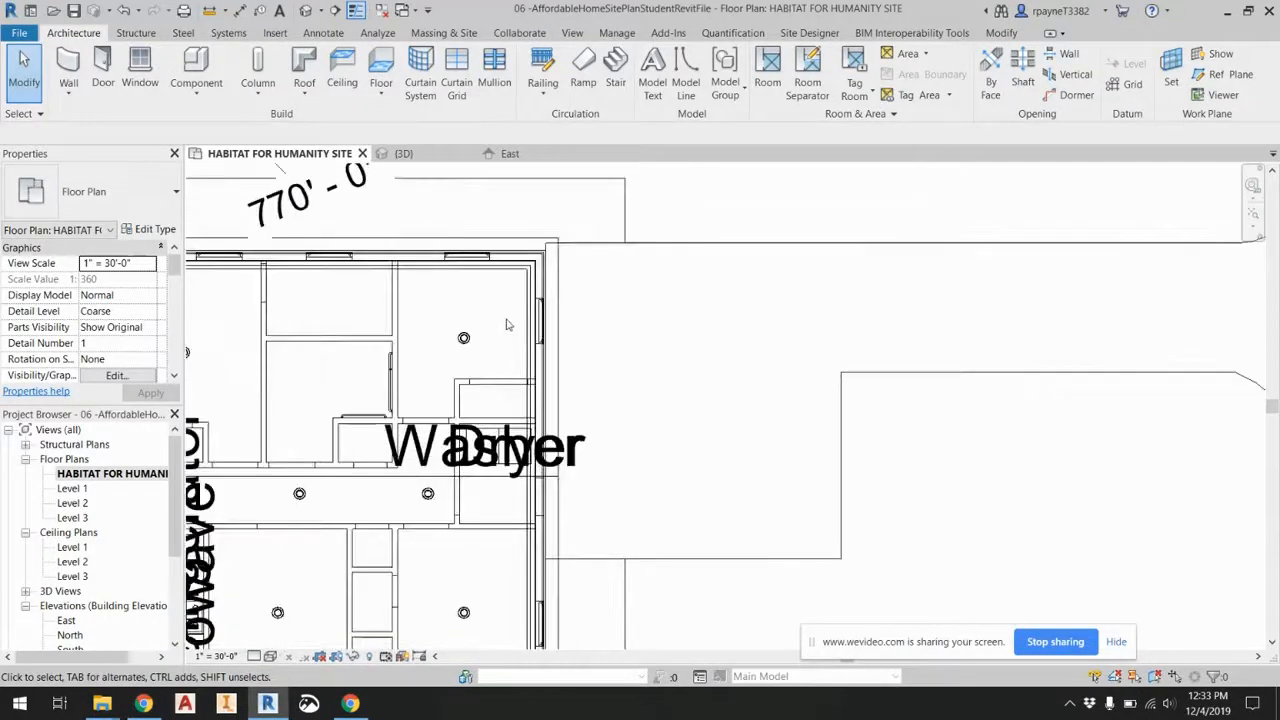
scroll(241, 210, "up", 4)
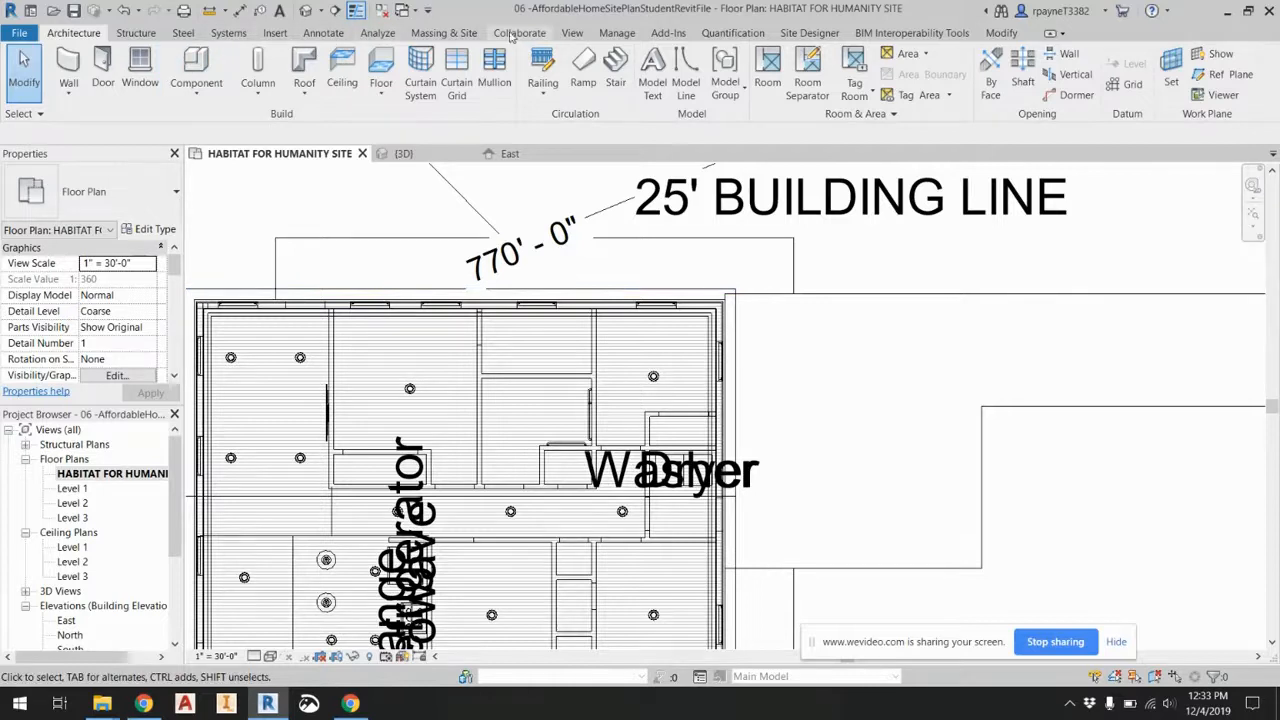
left_click(569, 33)
left_click(509, 62)
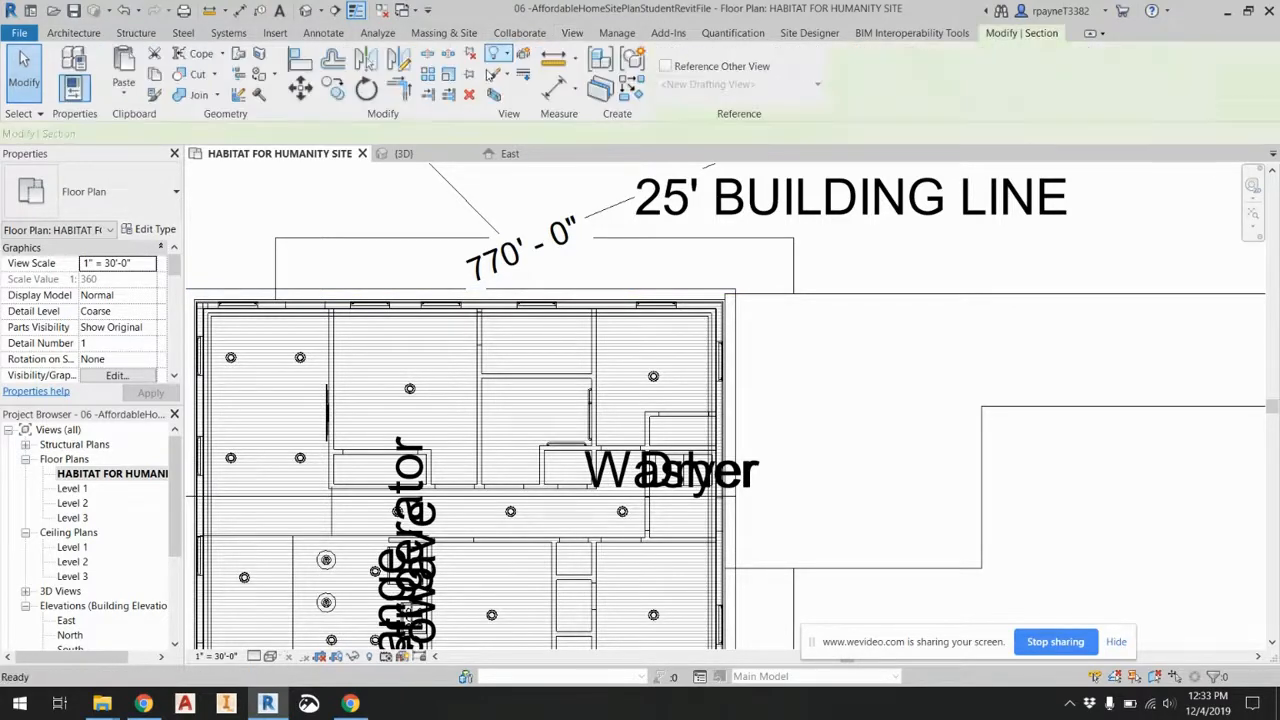
left_click(295, 250)
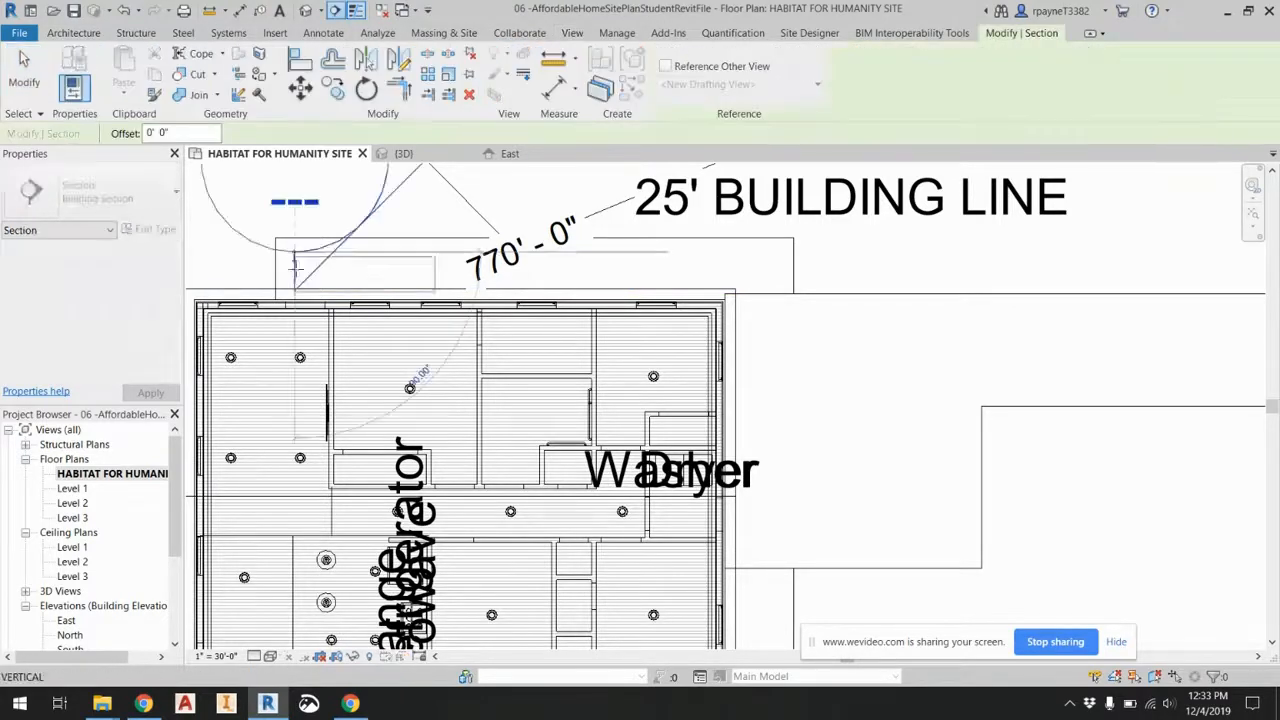
left_click(299, 357)
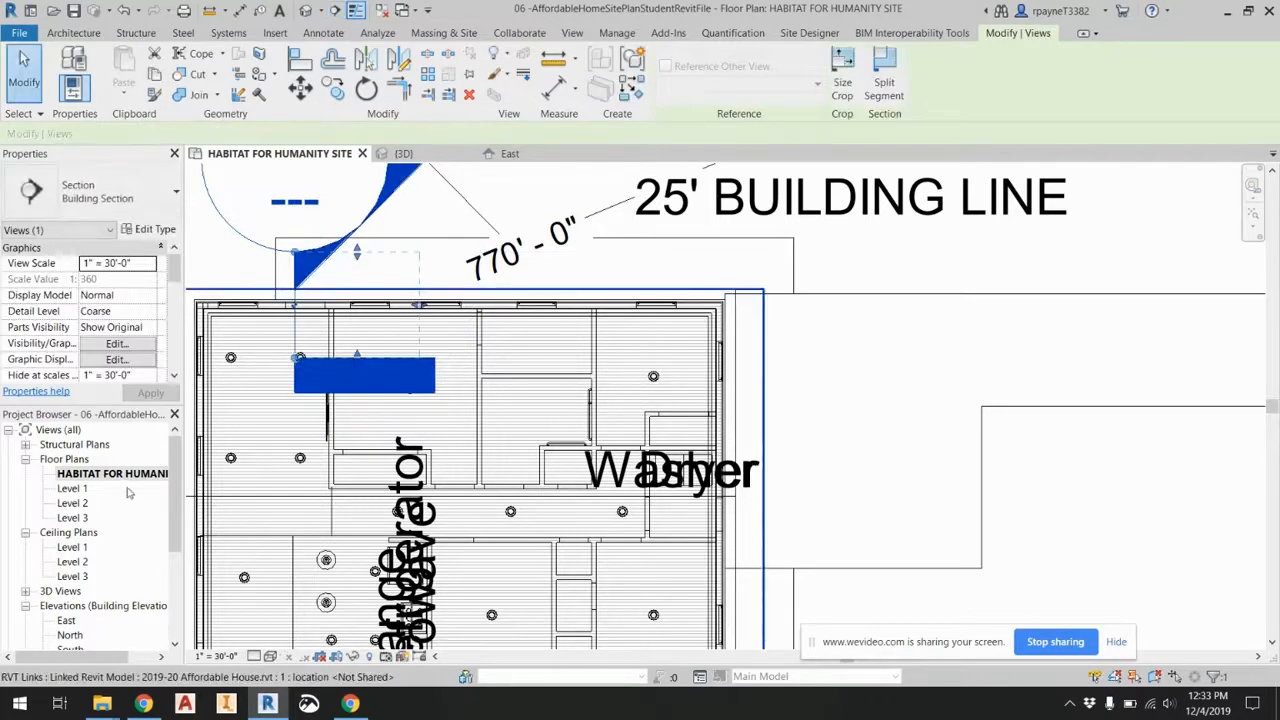
Open the new building section view and set its scale to 3/16" = 1'-0", framing the door threshold and the ground.
scroll(111, 521, "down", 2)
left_click(25, 562)
double_click(78, 561)
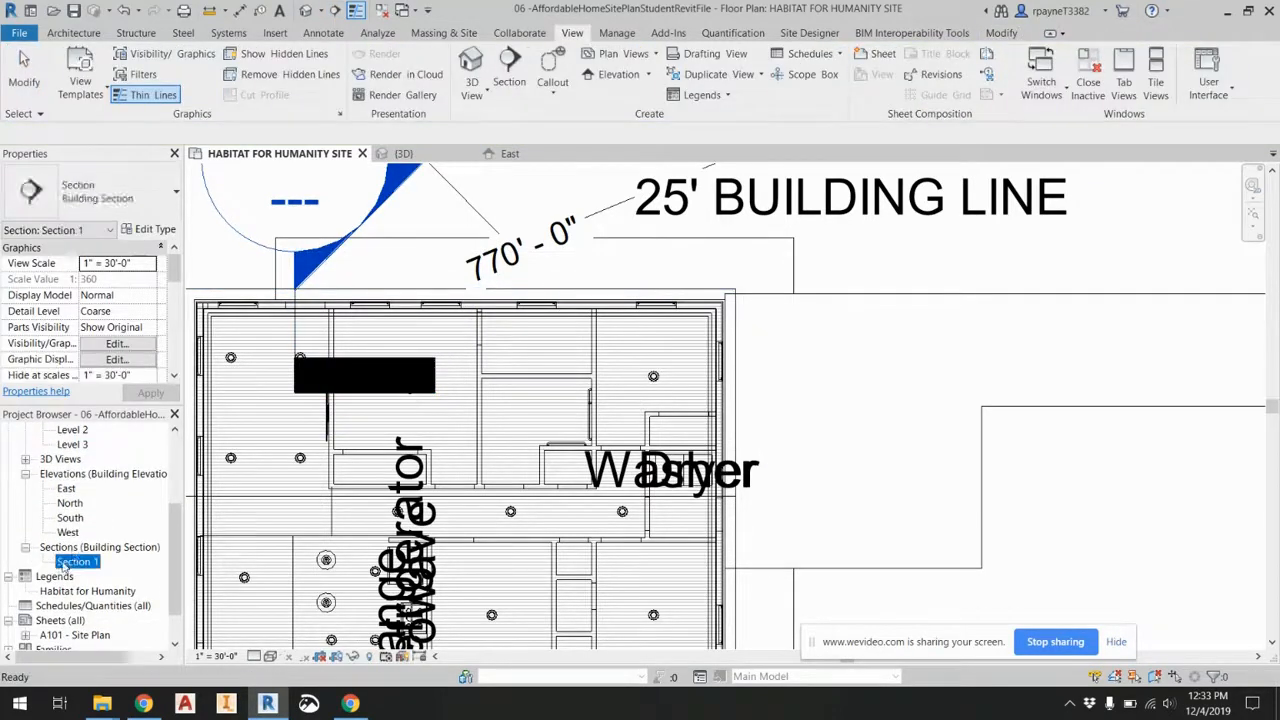
scroll(727, 246, "up", 5)
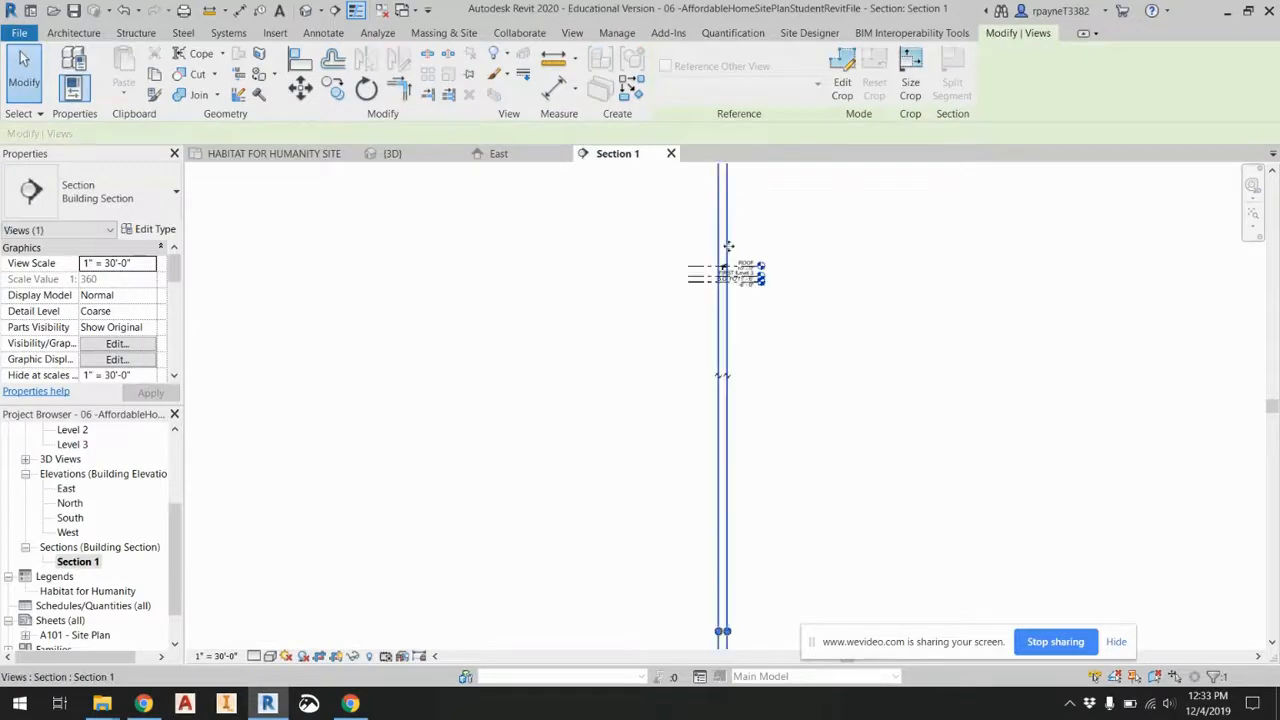
scroll(715, 278, "up", 5)
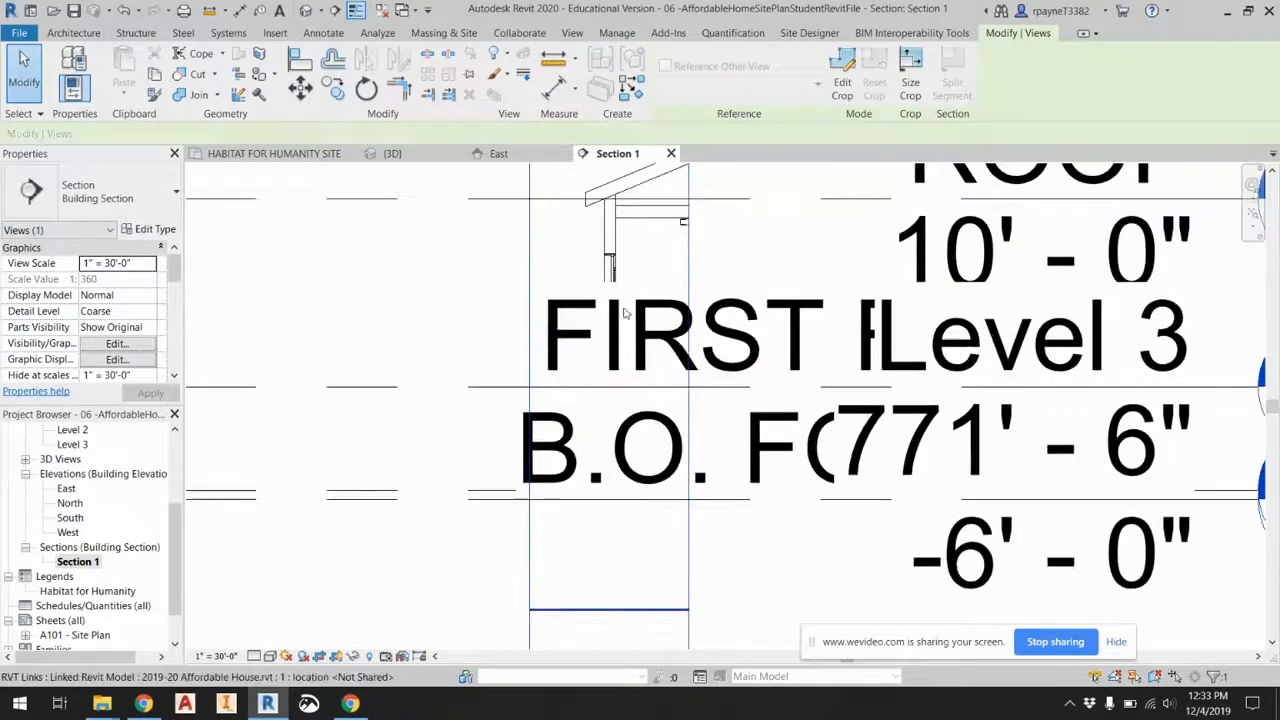
left_click(216, 656)
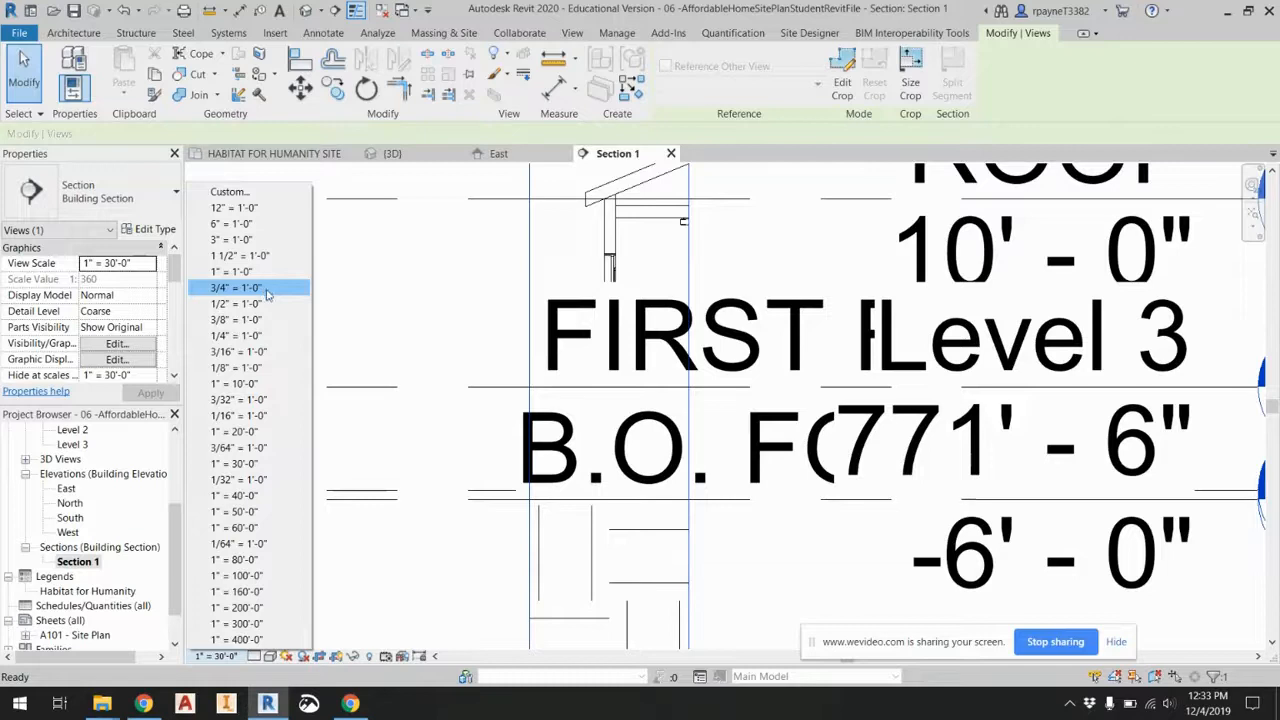
left_click(278, 352)
scroll(608, 421, "up", 5)
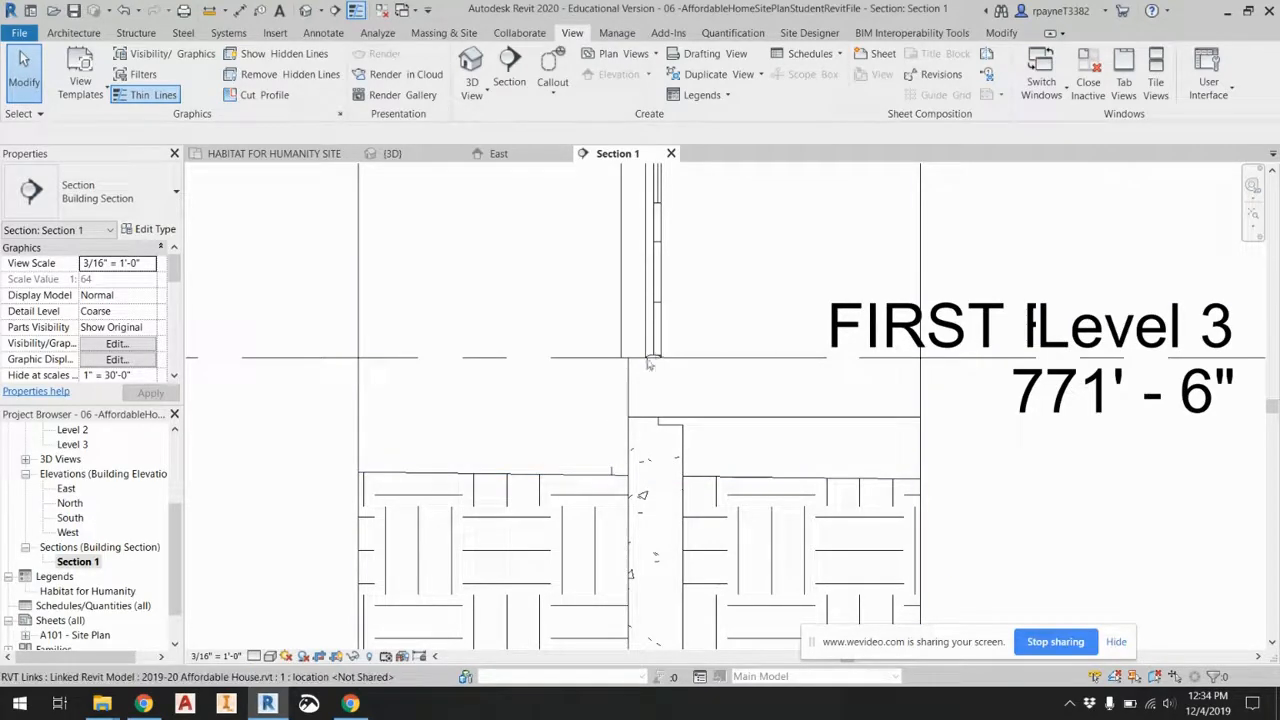
scroll(635, 370, "down", 2)
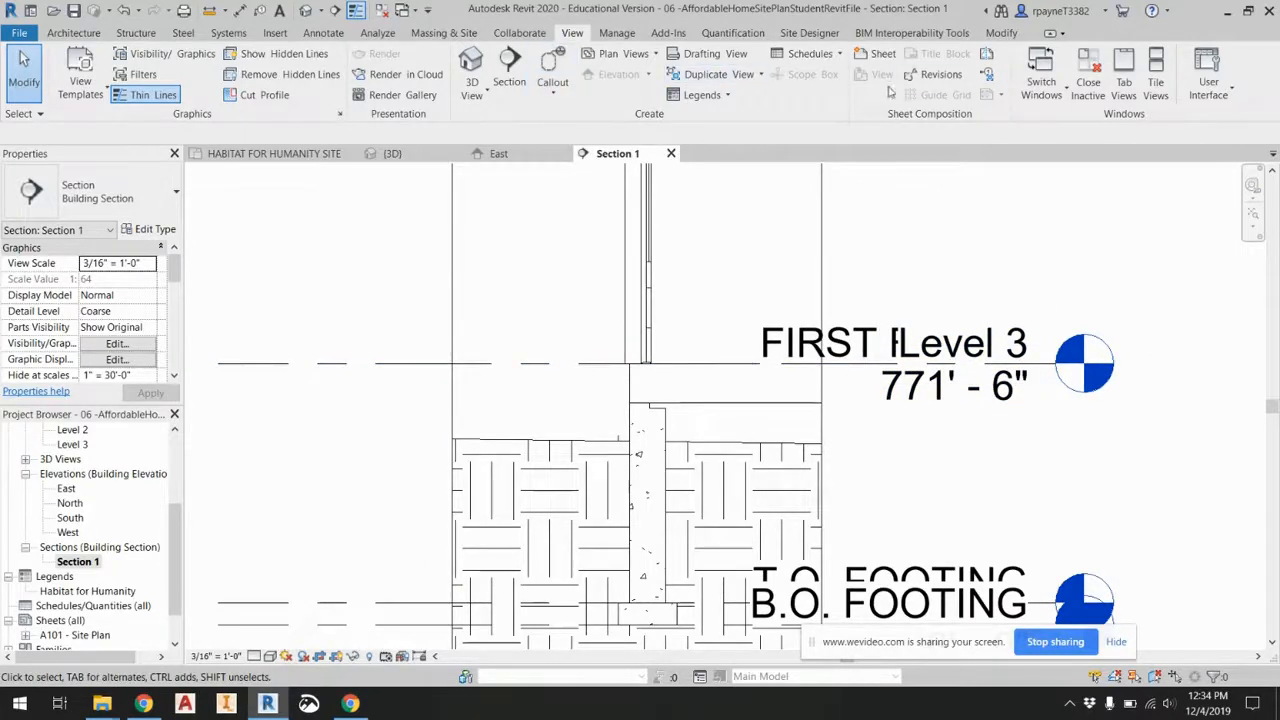
Add a level at the ground surface outside the house wall, 1'-9" below the first floor, at elevation 769'-9".
left_click(74, 33)
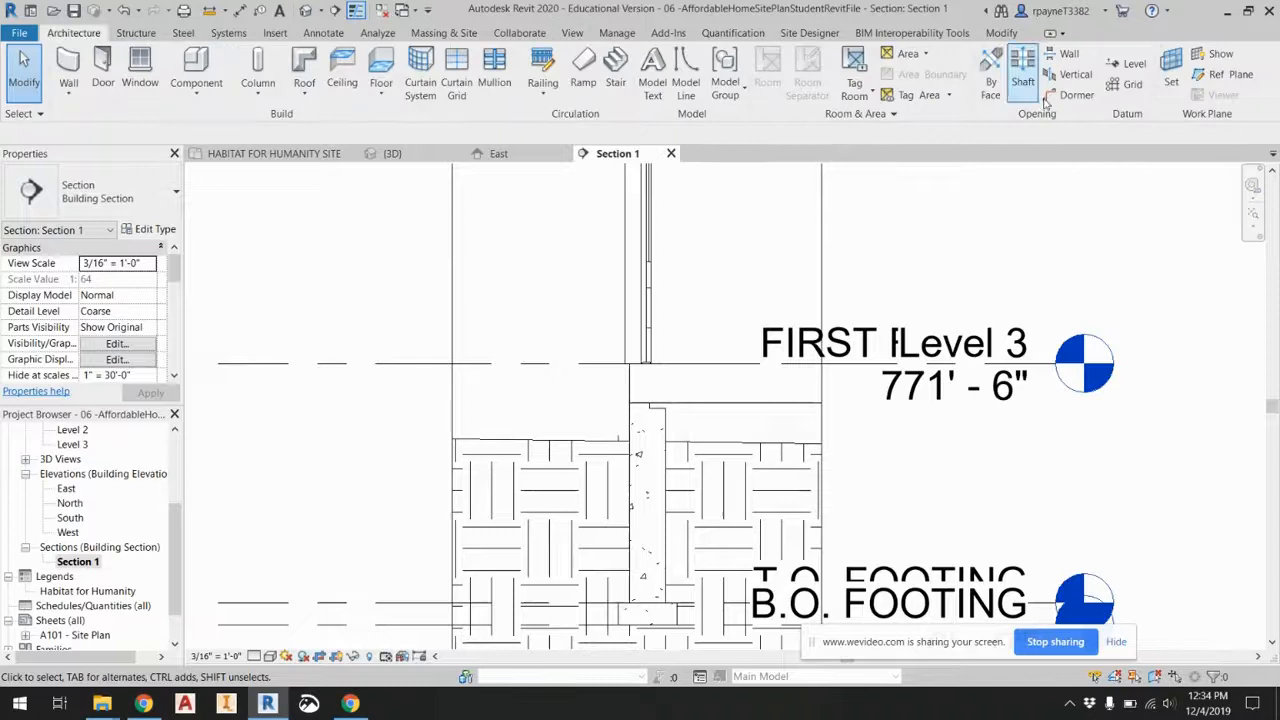
left_click(1128, 64)
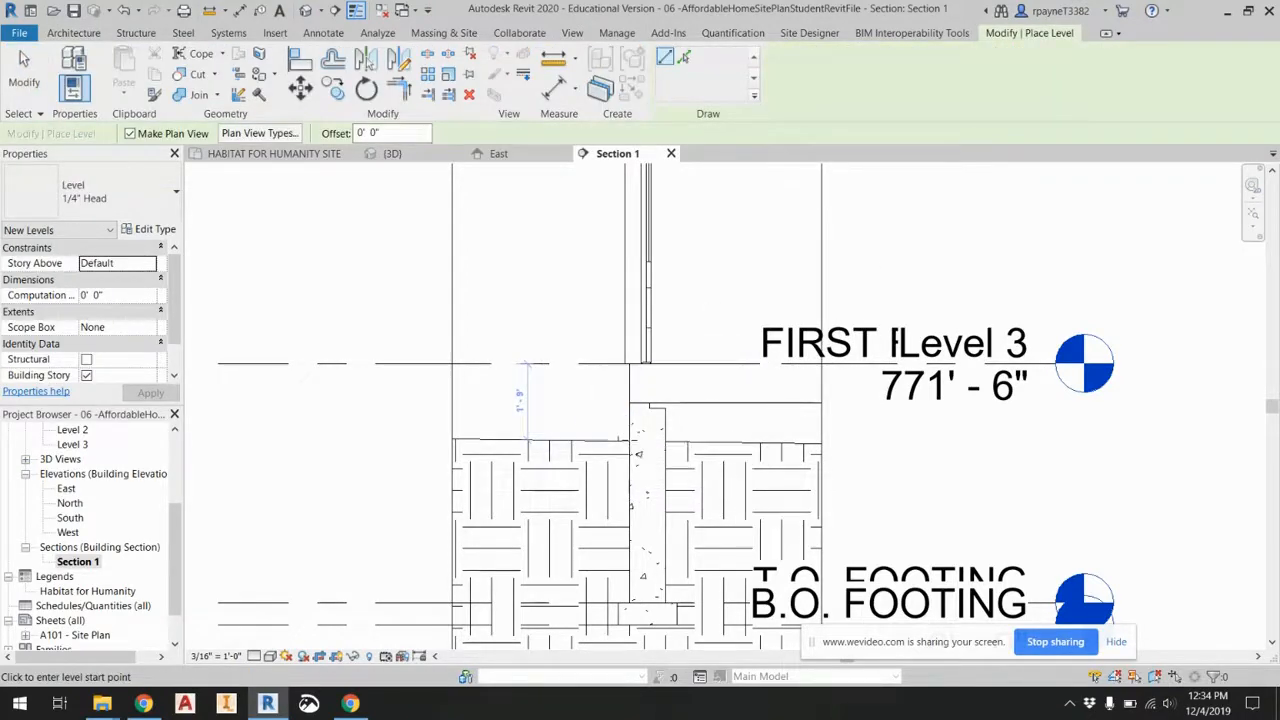
middle_click_drag(243, 443, 514, 407)
left_click(531, 407)
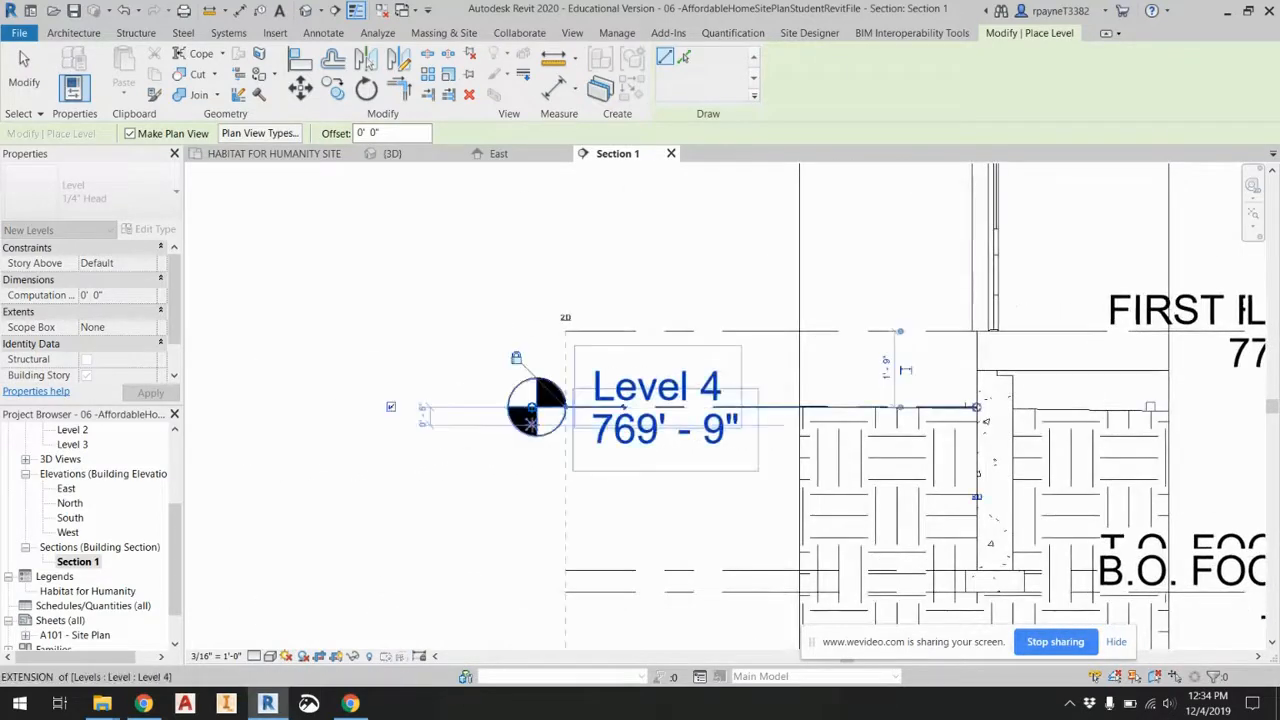
key("Escape")
key("Escape")
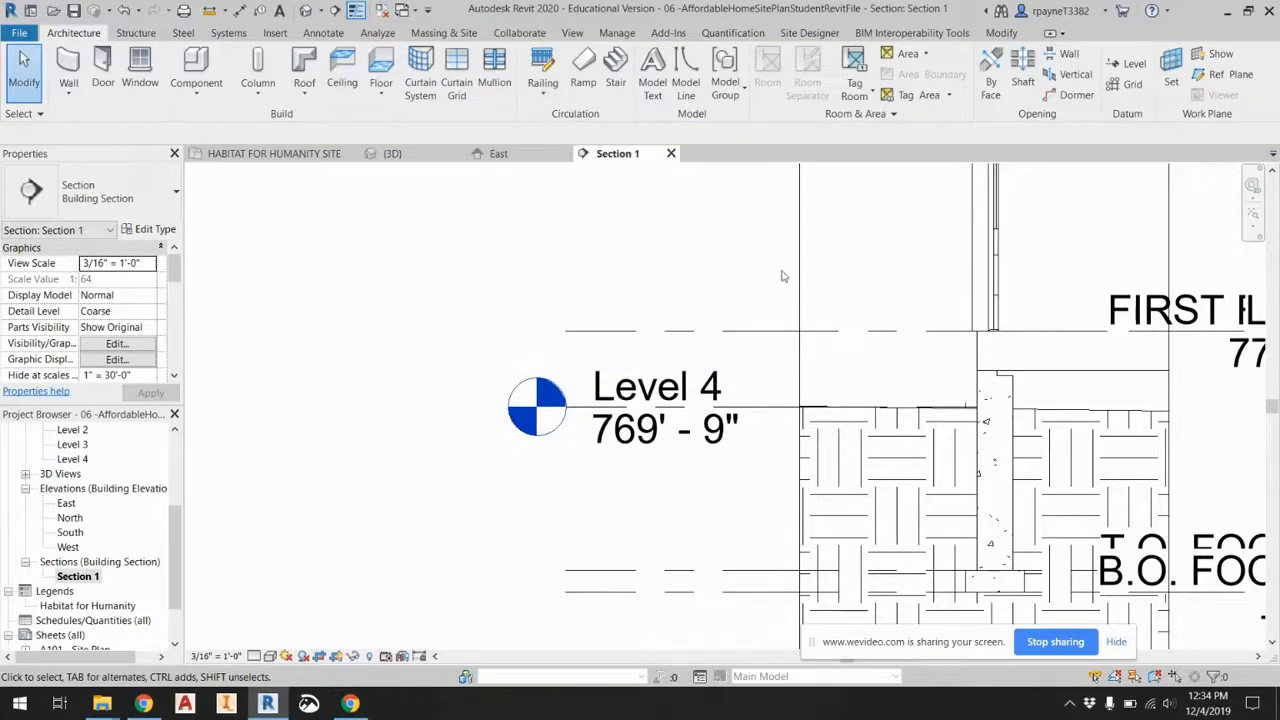
left_click(799, 360)
scroll(768, 364, "down", 5)
scroll(768, 364, "down", 6)
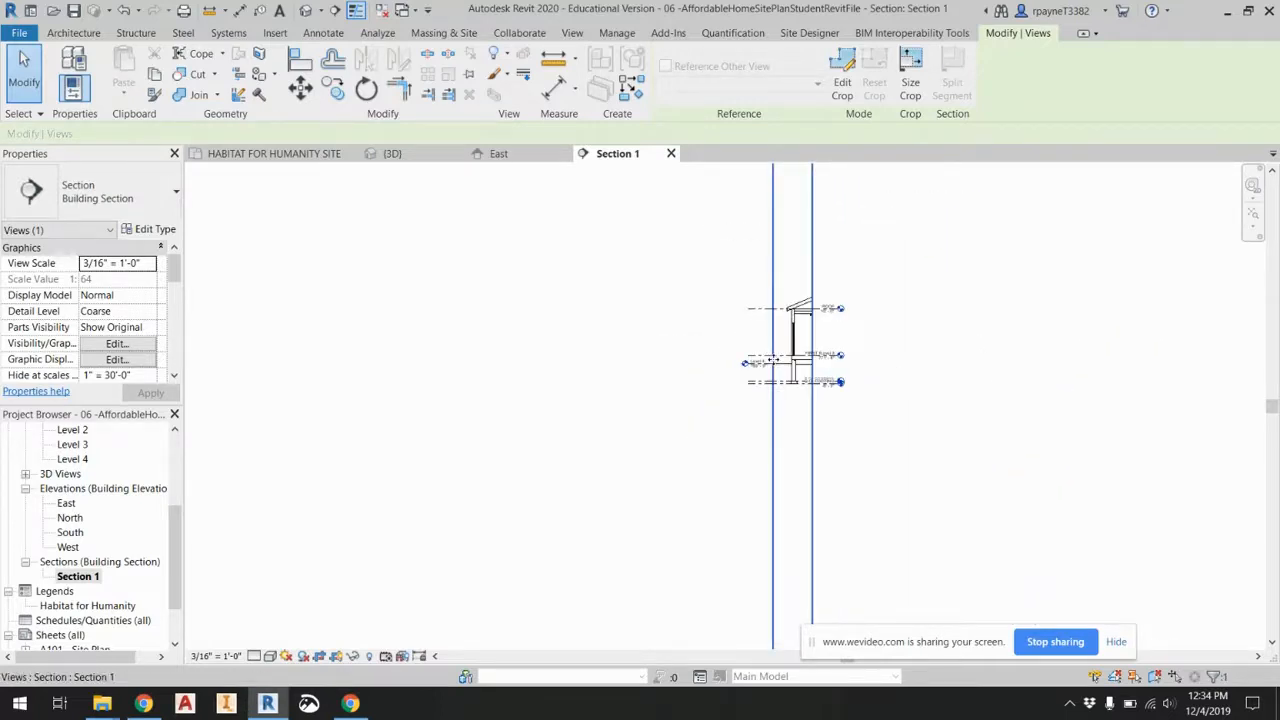
scroll(768, 360, "up", 3)
In the Habitat for Humanity site plan, start a stair of the Cast-In-Place Monolithic Stair type.
scroll(90, 488, "up", 4)
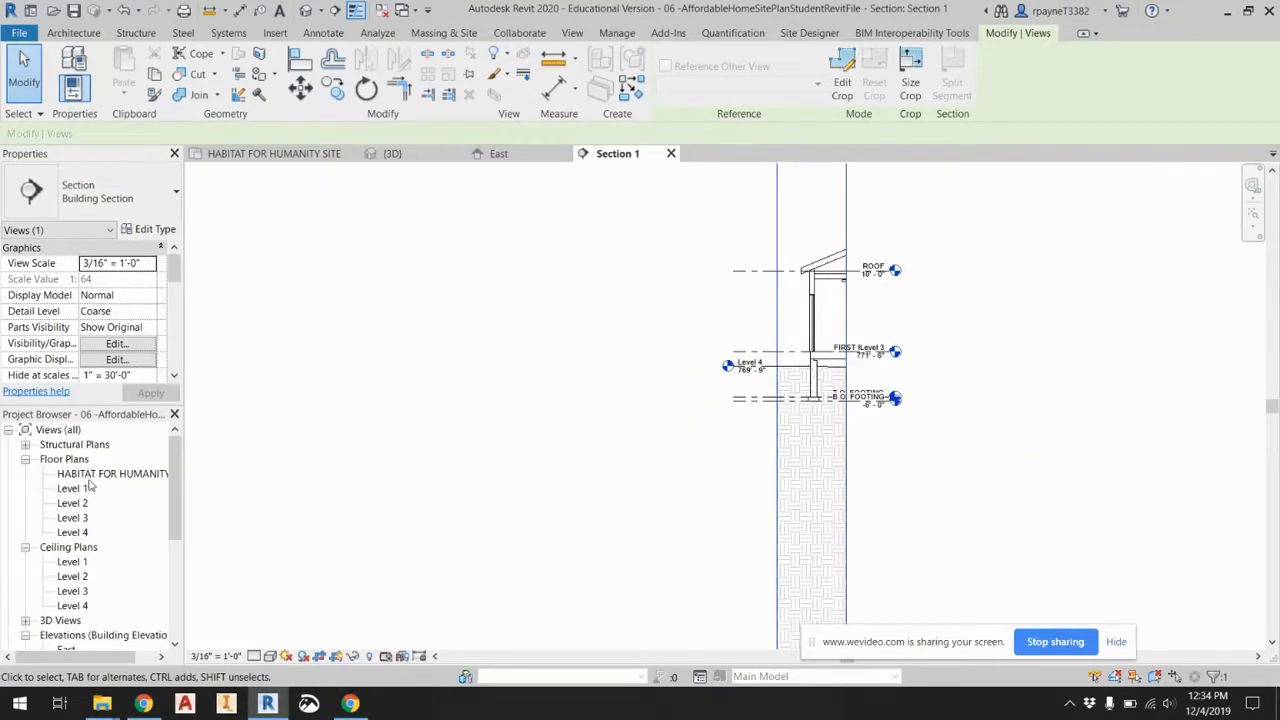
double_click(92, 475)
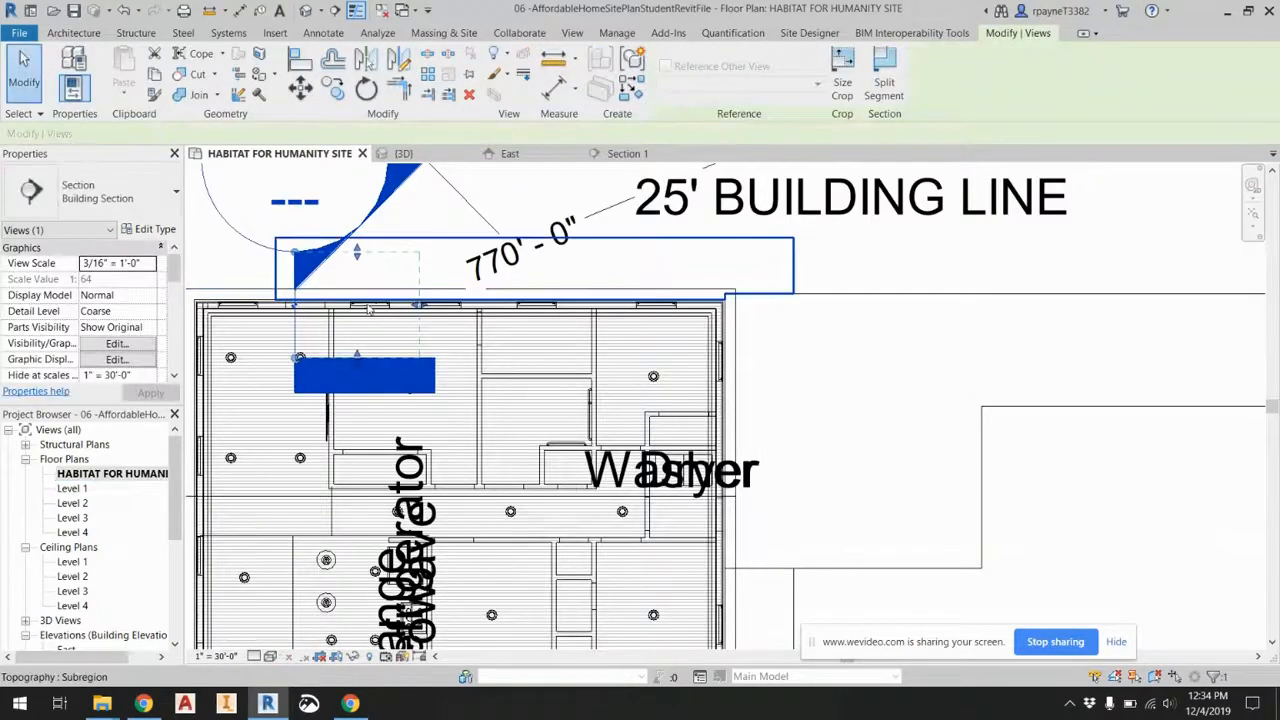
scroll(368, 310, "up", 4)
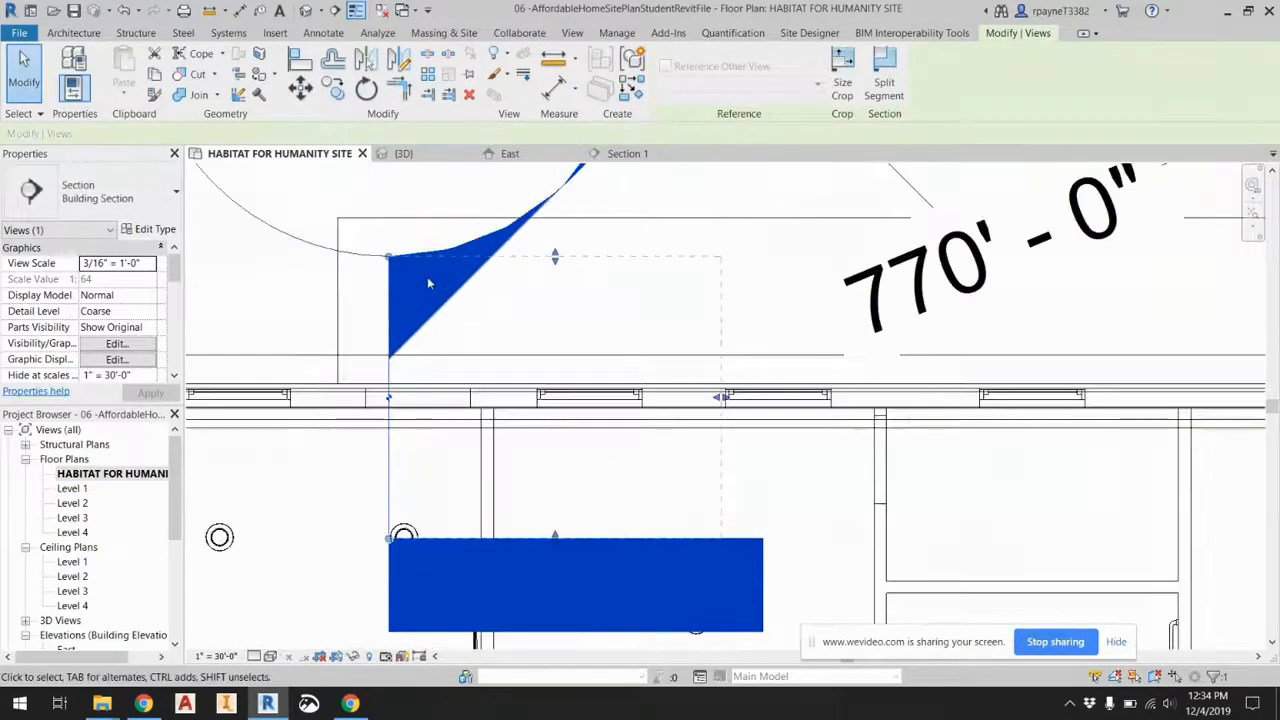
left_click(84, 35)
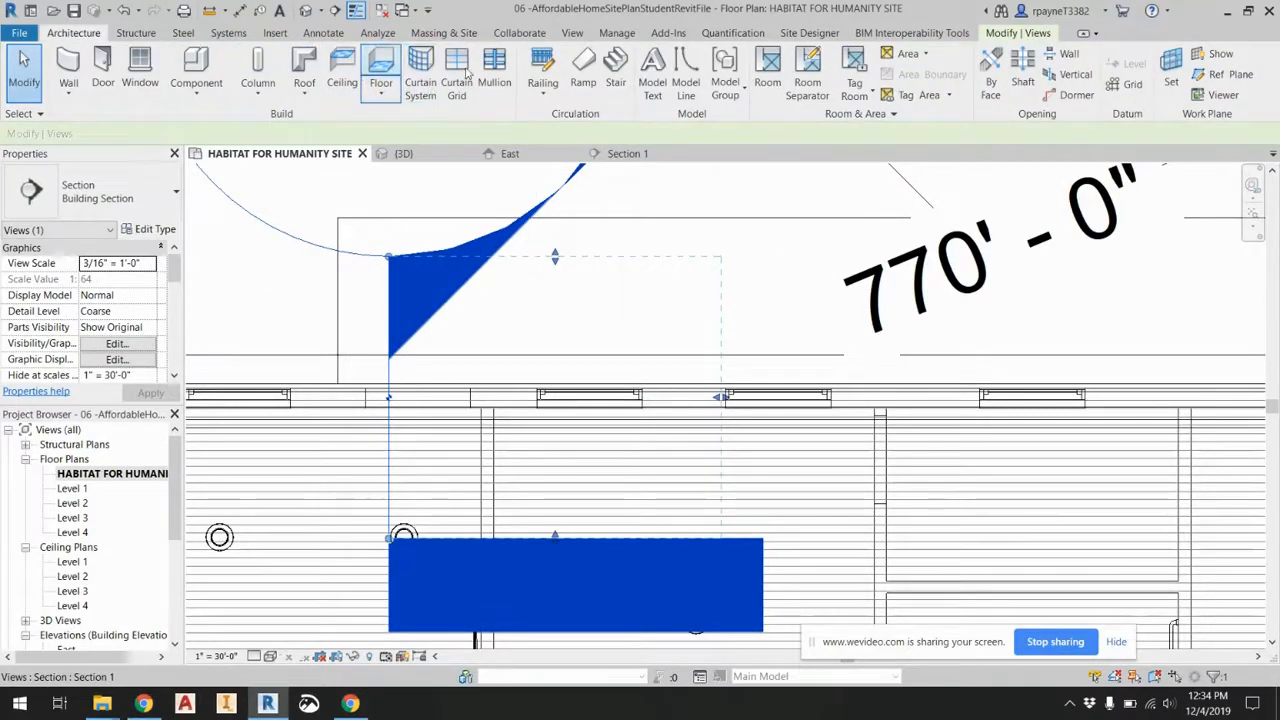
left_click(615, 70)
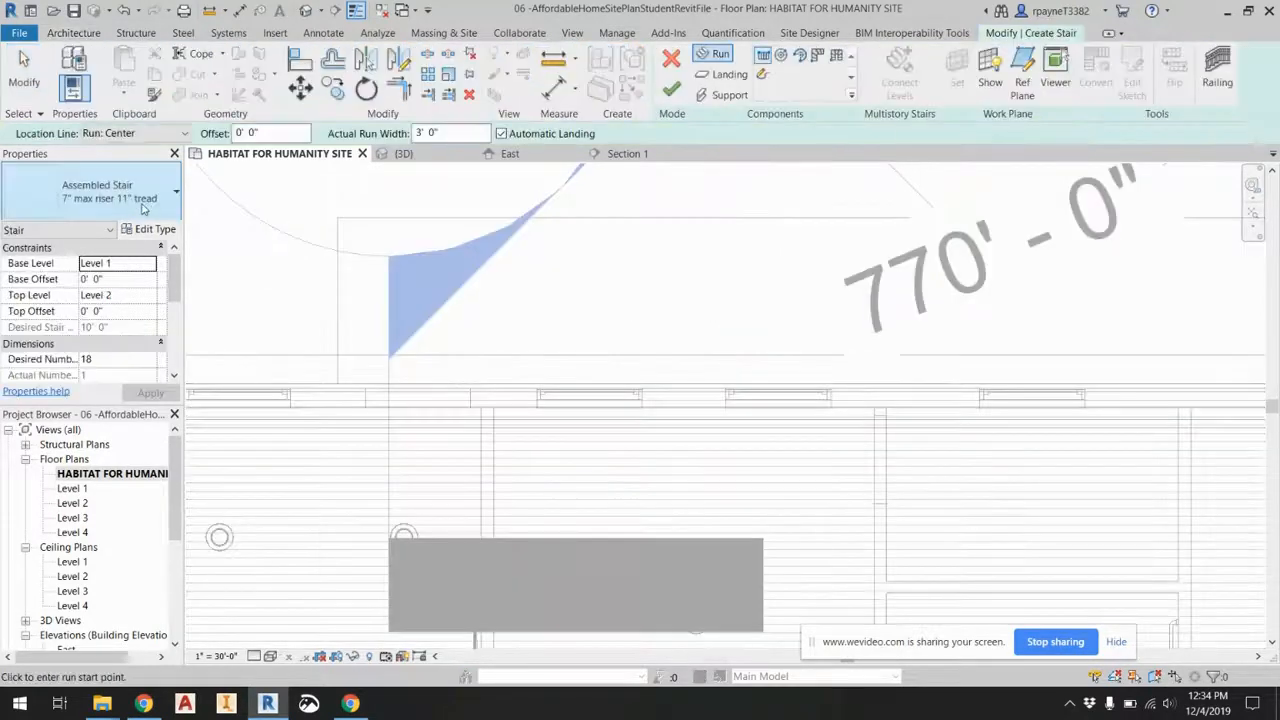
left_click(125, 200)
left_click(68, 312)
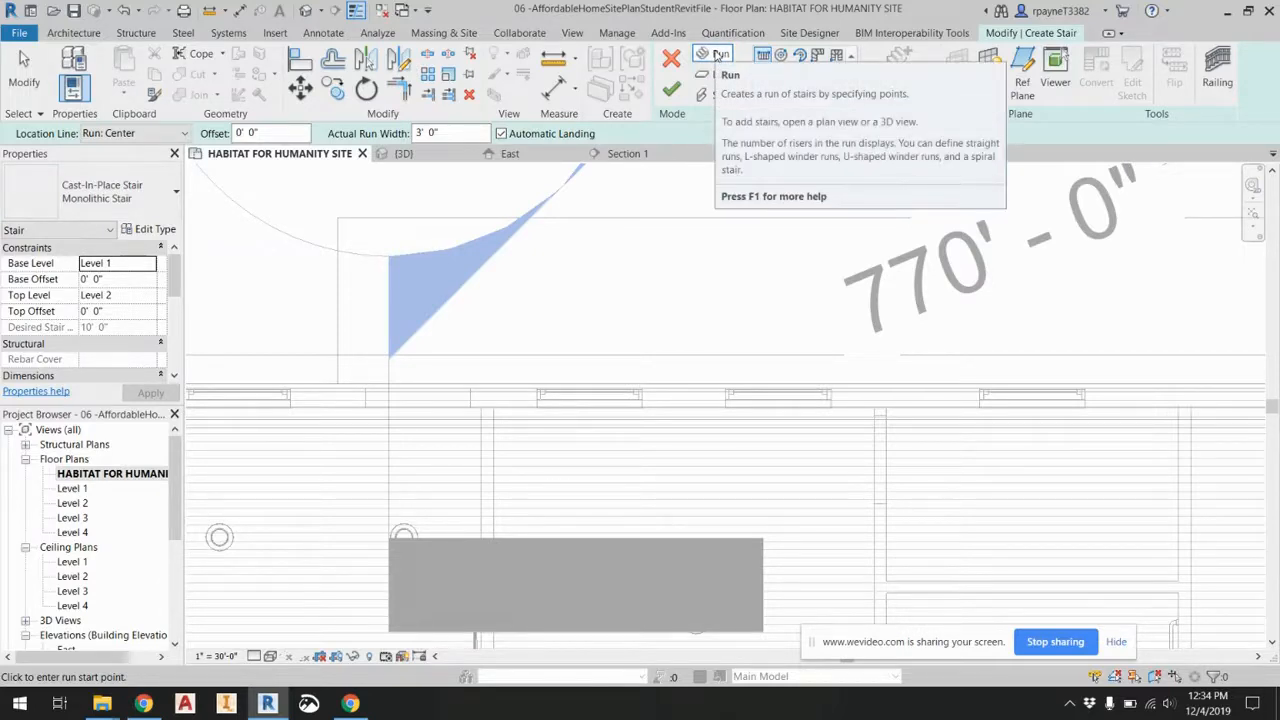
Set the stair's base level to Level 4 and its top level to Level 3.
left_click(127, 267)
left_click(148, 265)
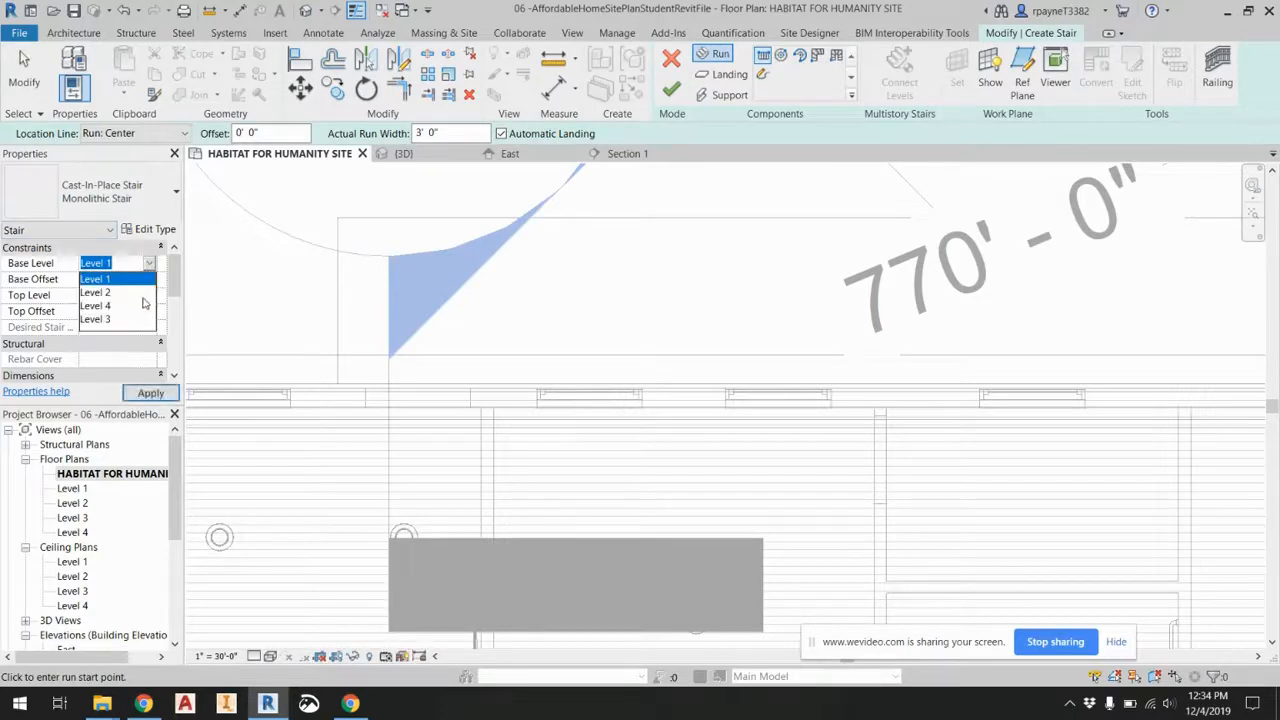
left_click(143, 305)
left_click(140, 296)
left_click(149, 297)
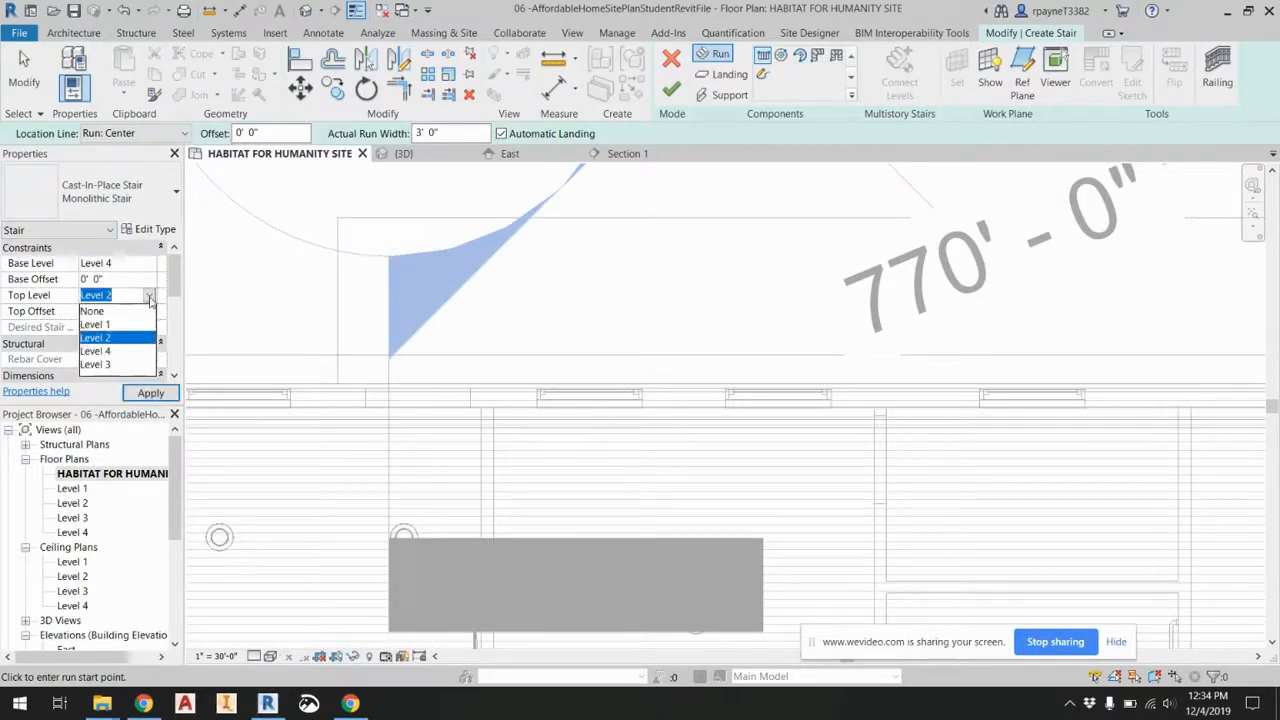
left_click(138, 365)
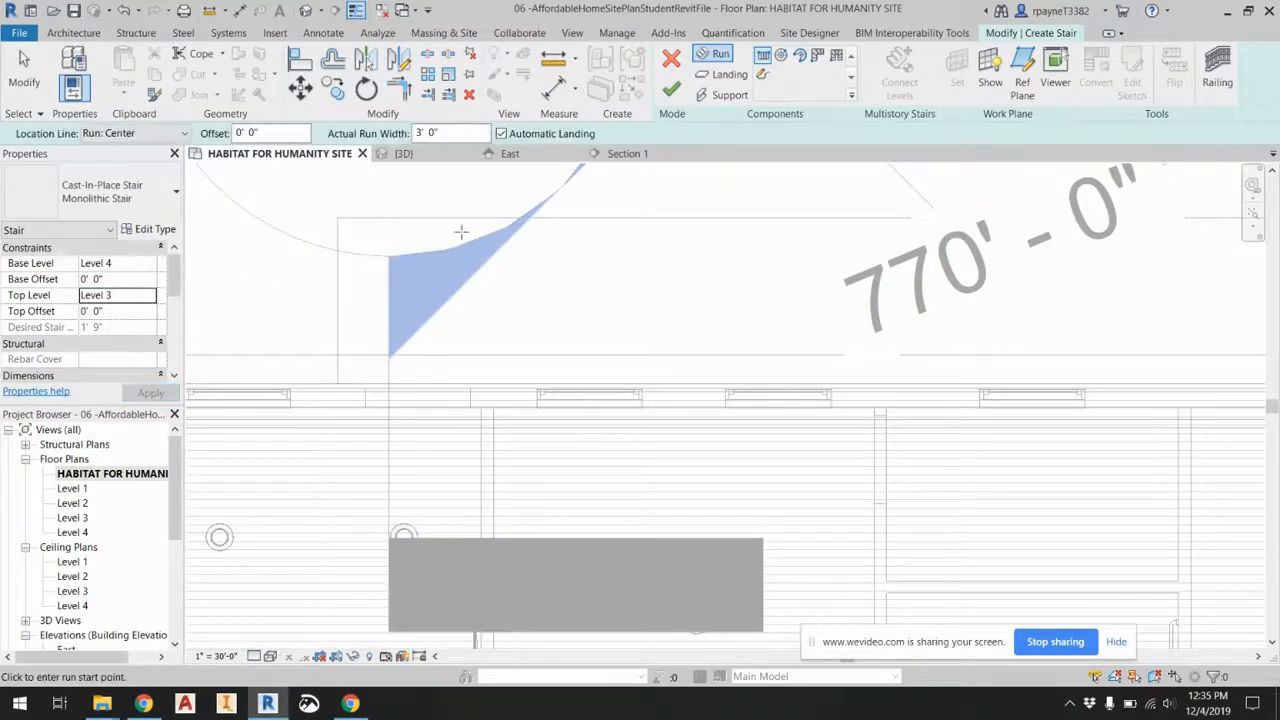
Draw a straight 3'-0" wide stair run from the walkway's outer edge perpendicularly toward the house wall near the exterior door.
scroll(498, 316, "down", 2)
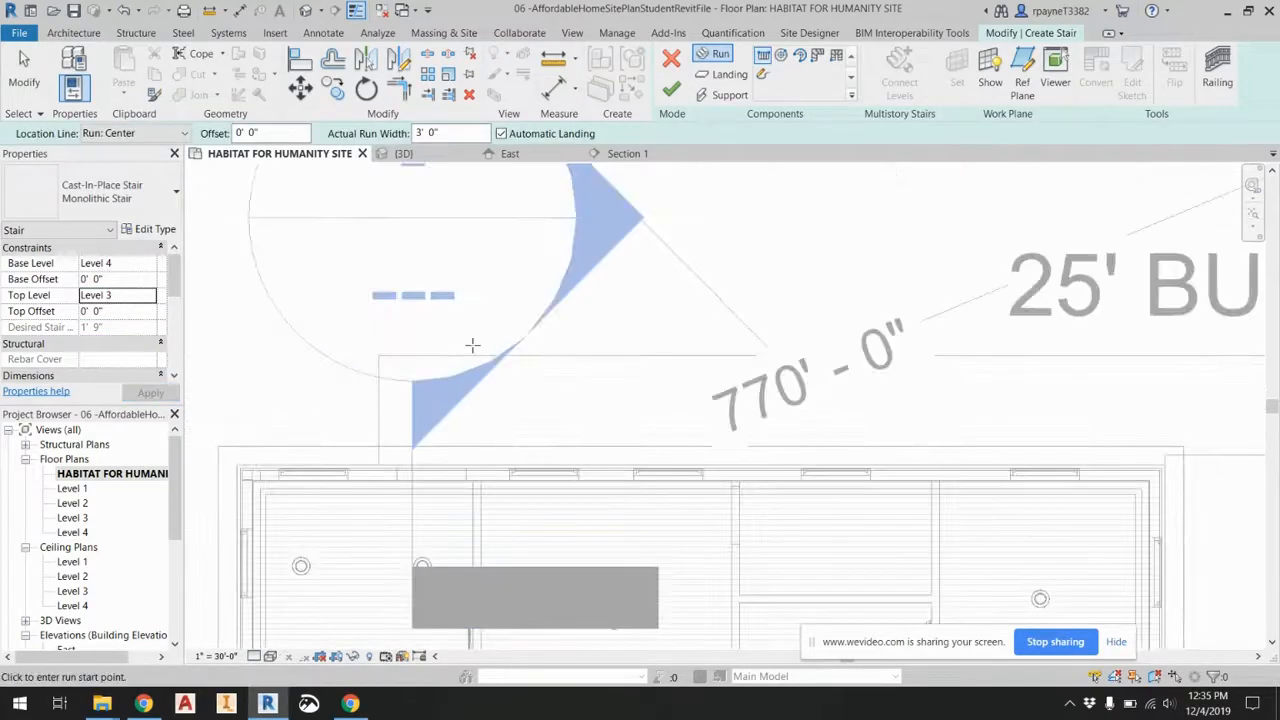
left_click(451, 350)
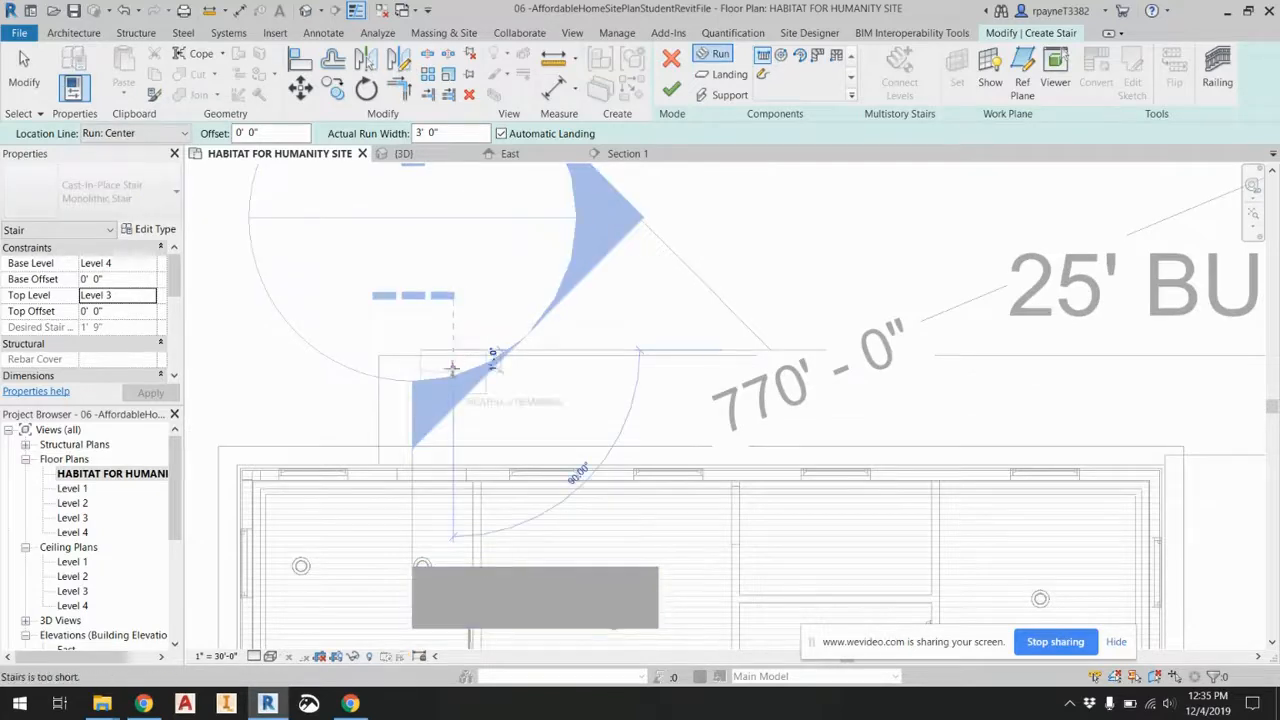
scroll(450, 437, "up", 3)
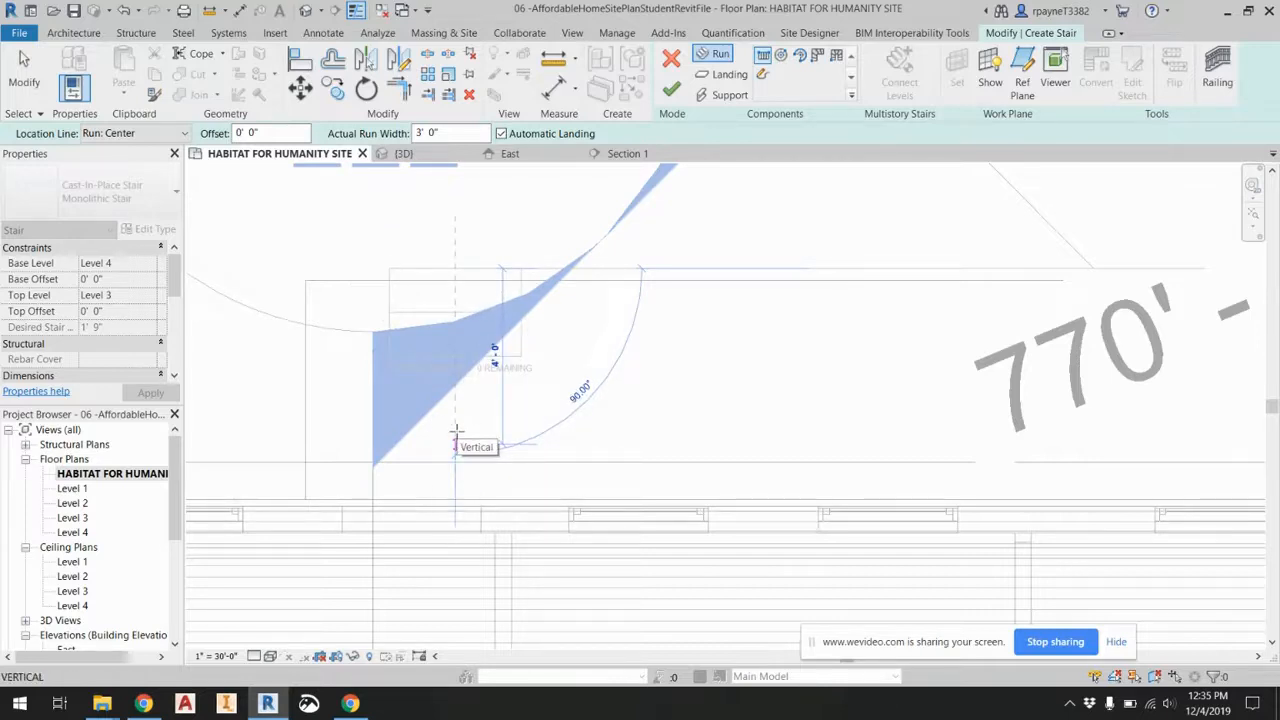
left_click(456, 430)
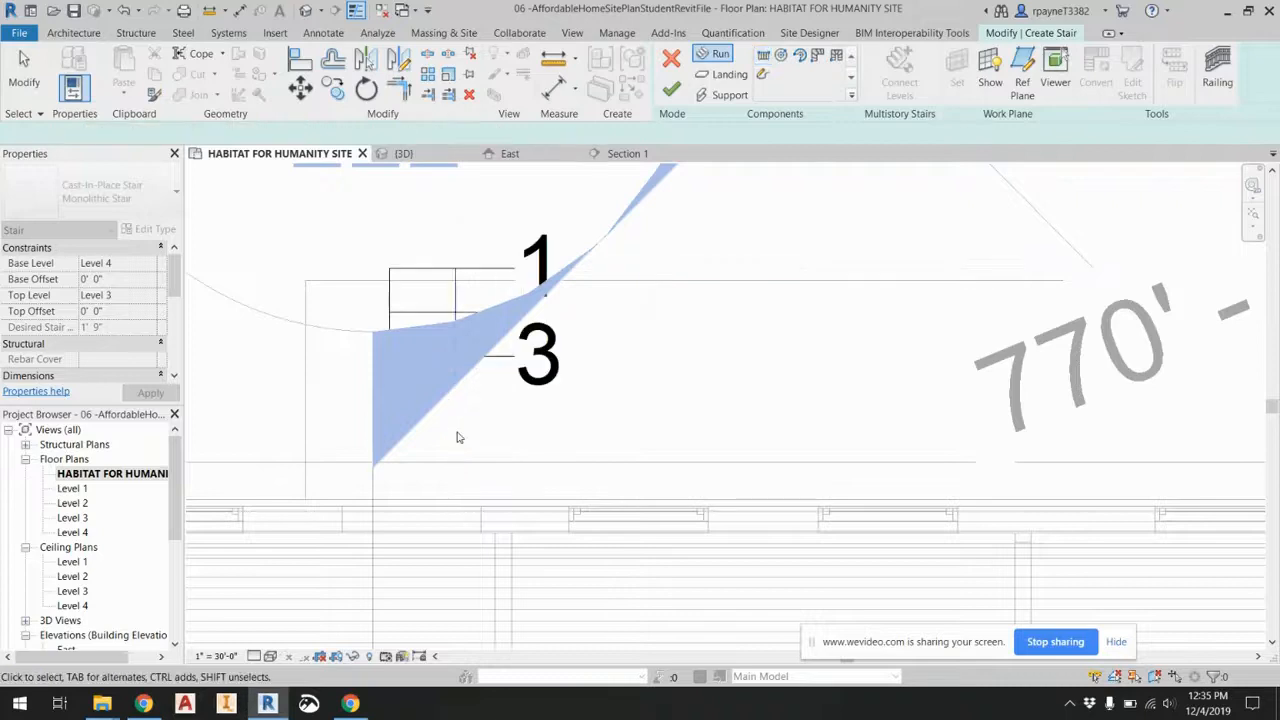
key("Escape")
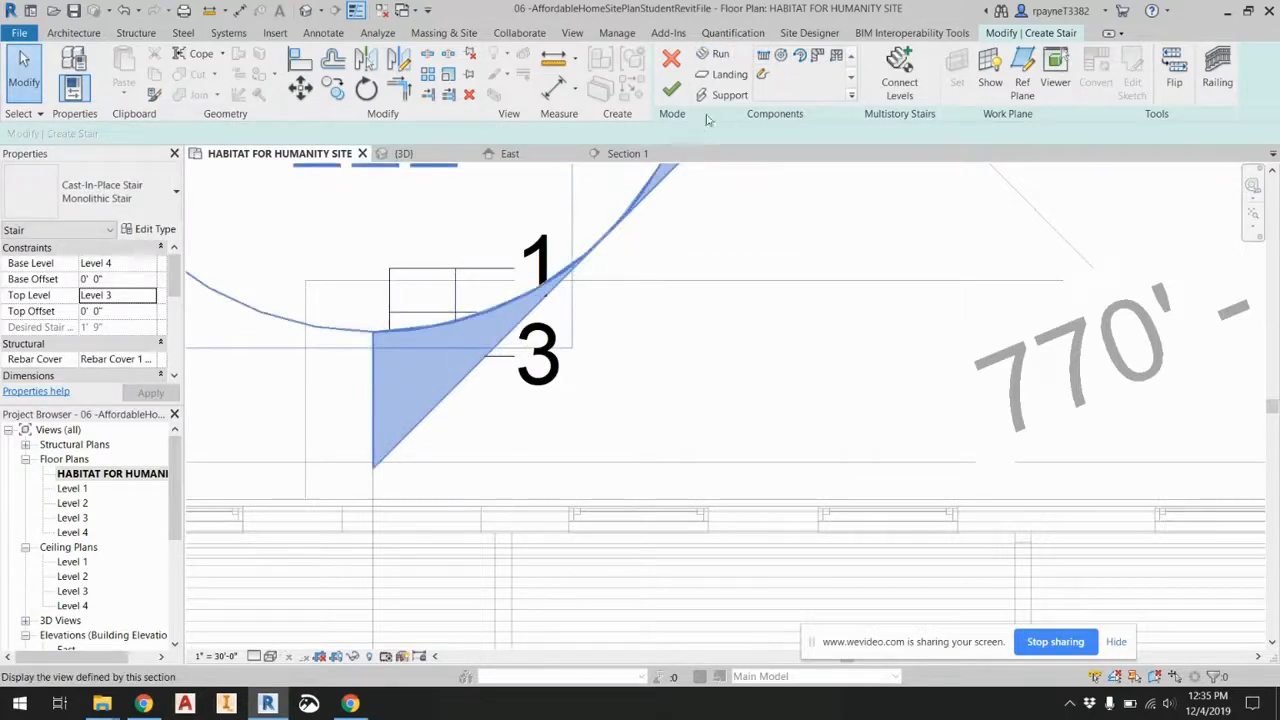
Try to add a landing between the stair run and the house by picking the run.
left_click(727, 74)
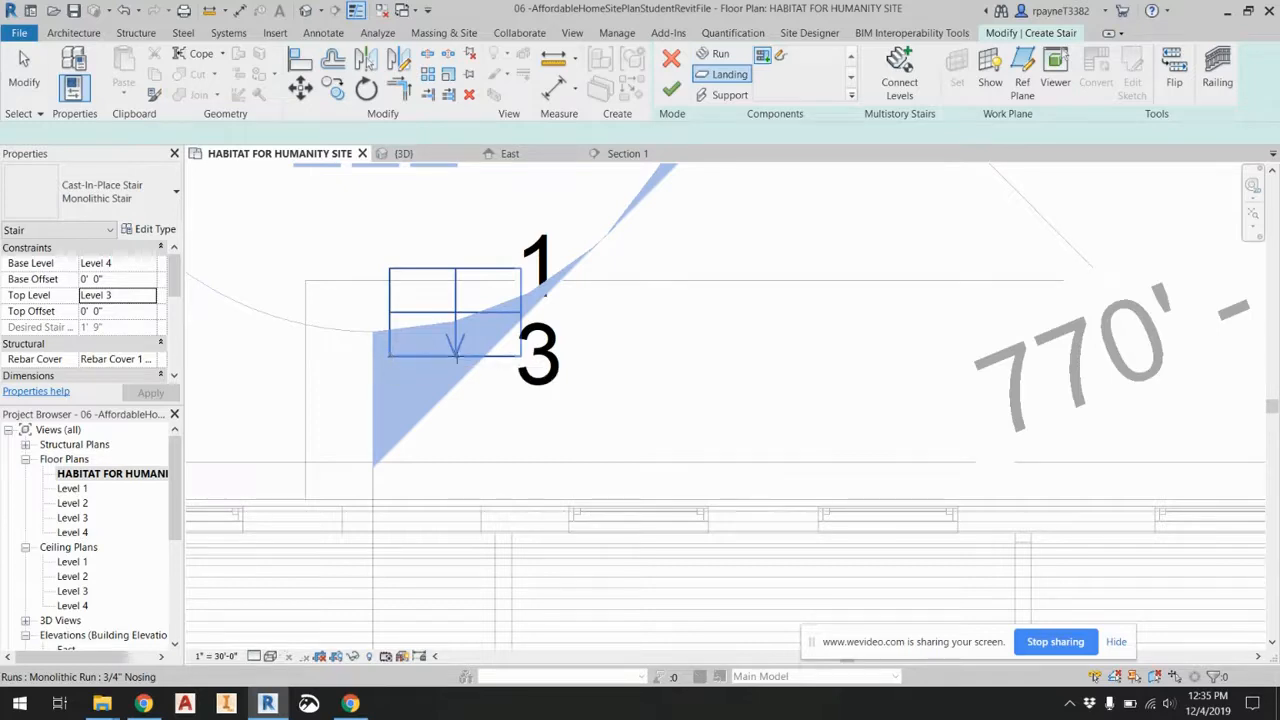
left_click(389, 357)
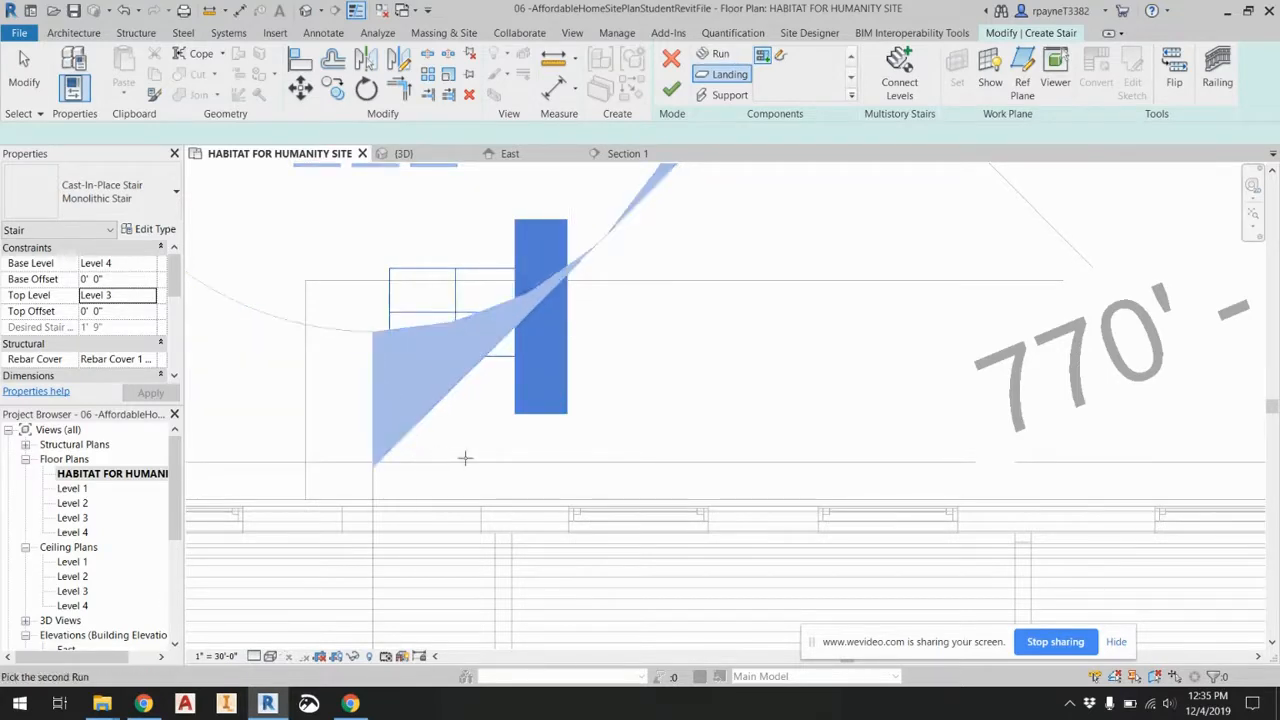
left_click(342, 500)
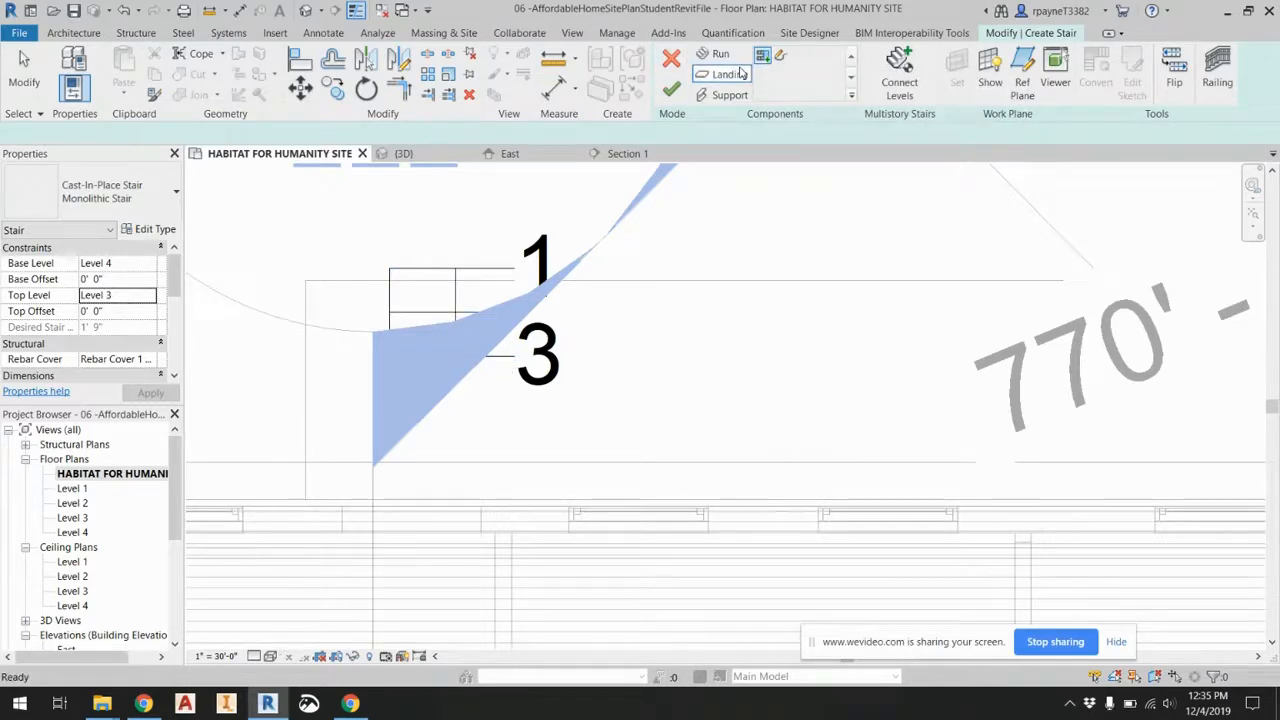
left_click(514, 358)
Examine in the 3D view how the stair run sits on the walkway relative to the exterior door.
left_click(305, 10)
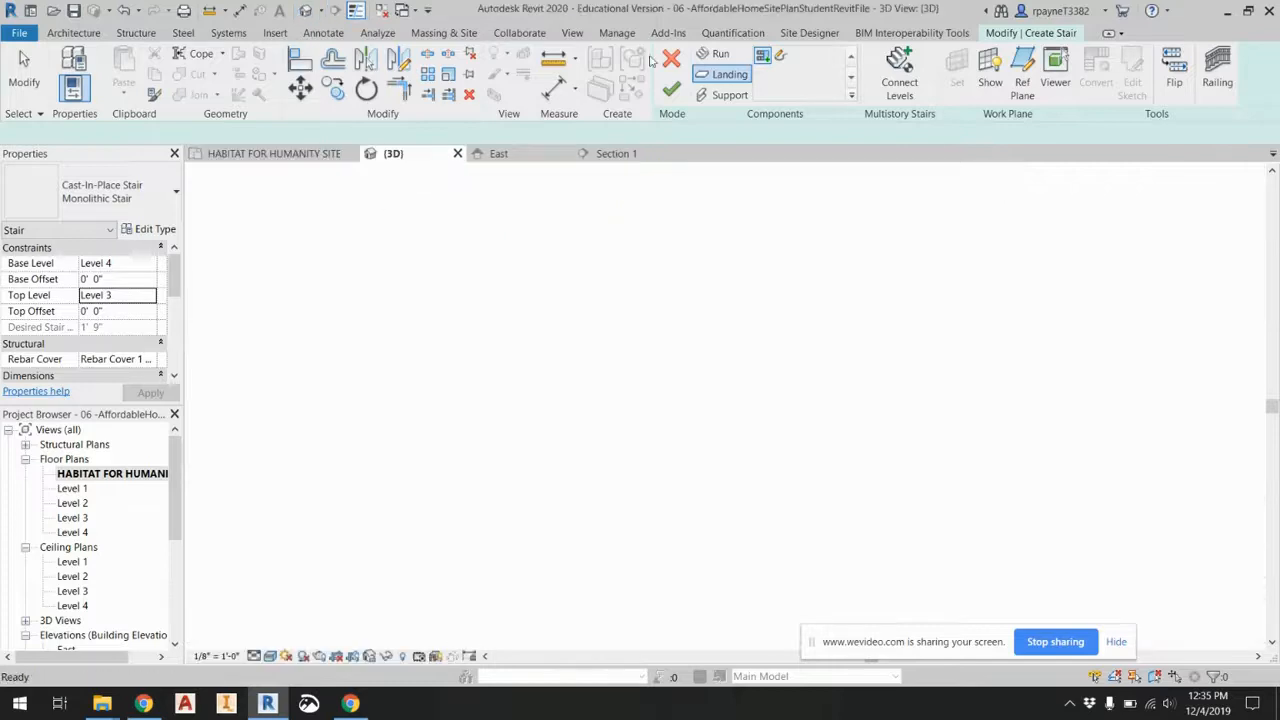
scroll(912, 306, "up", 10)
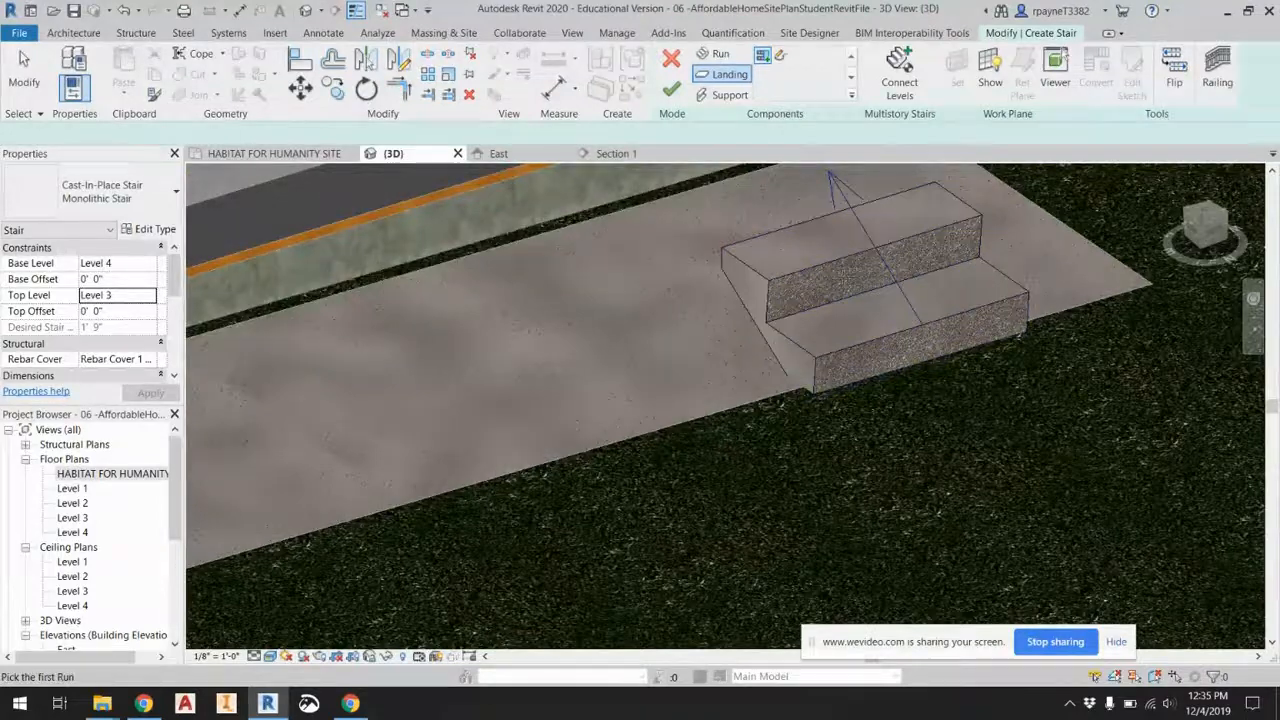
scroll(818, 278, "down", 5)
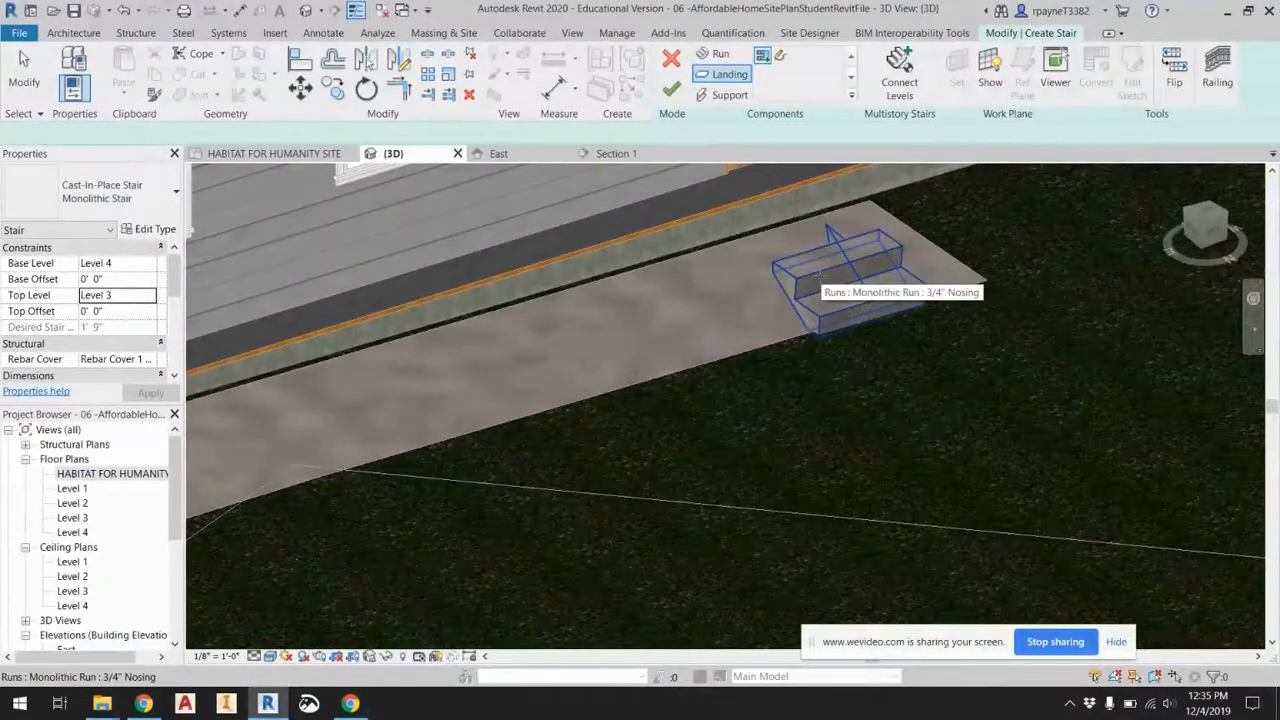
scroll(782, 308, "down", 5)
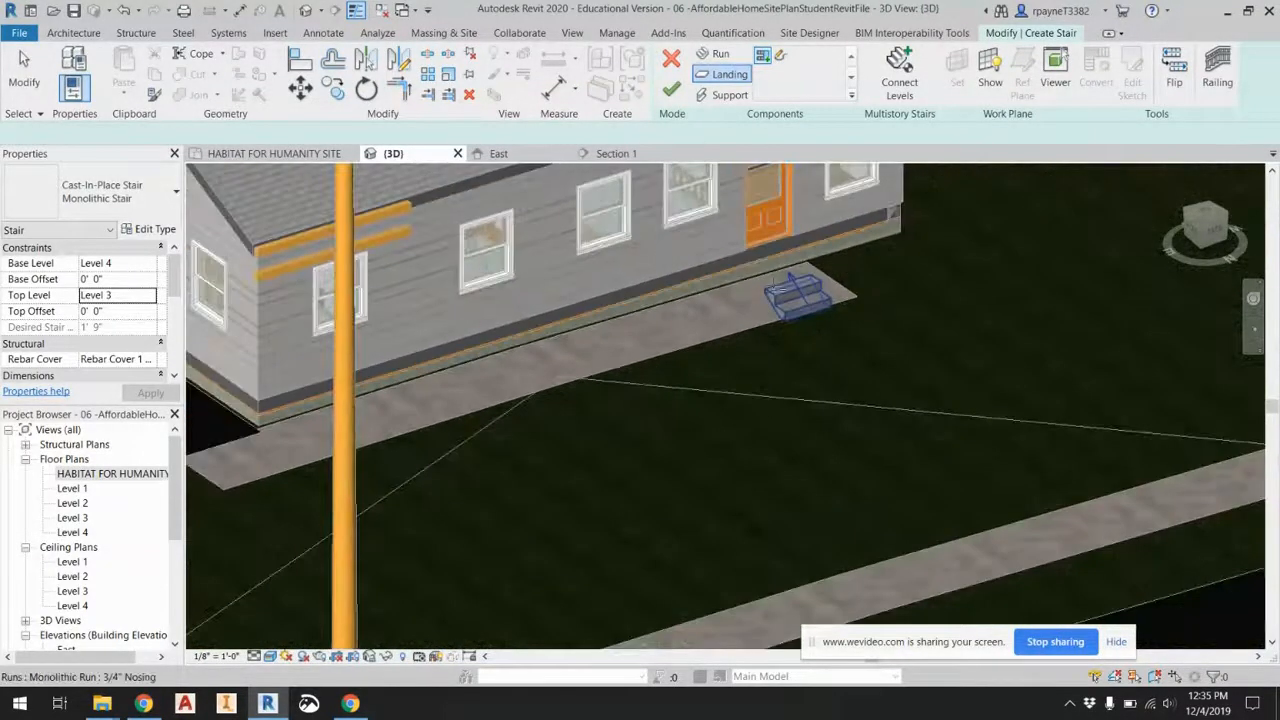
scroll(778, 300, "up", 3)
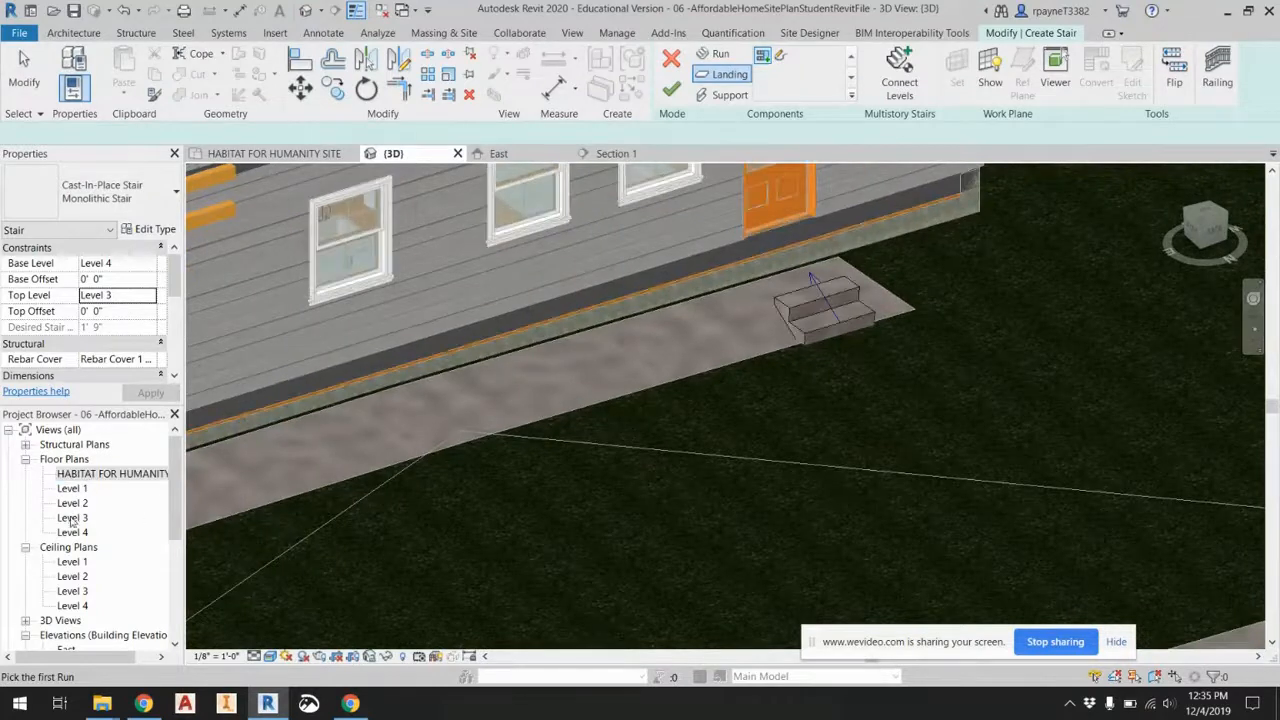
Back in the site plan, start a sketched landing and draw its first side edge 3'-0" straight out from the house's outer line beside the door.
double_click(100, 473)
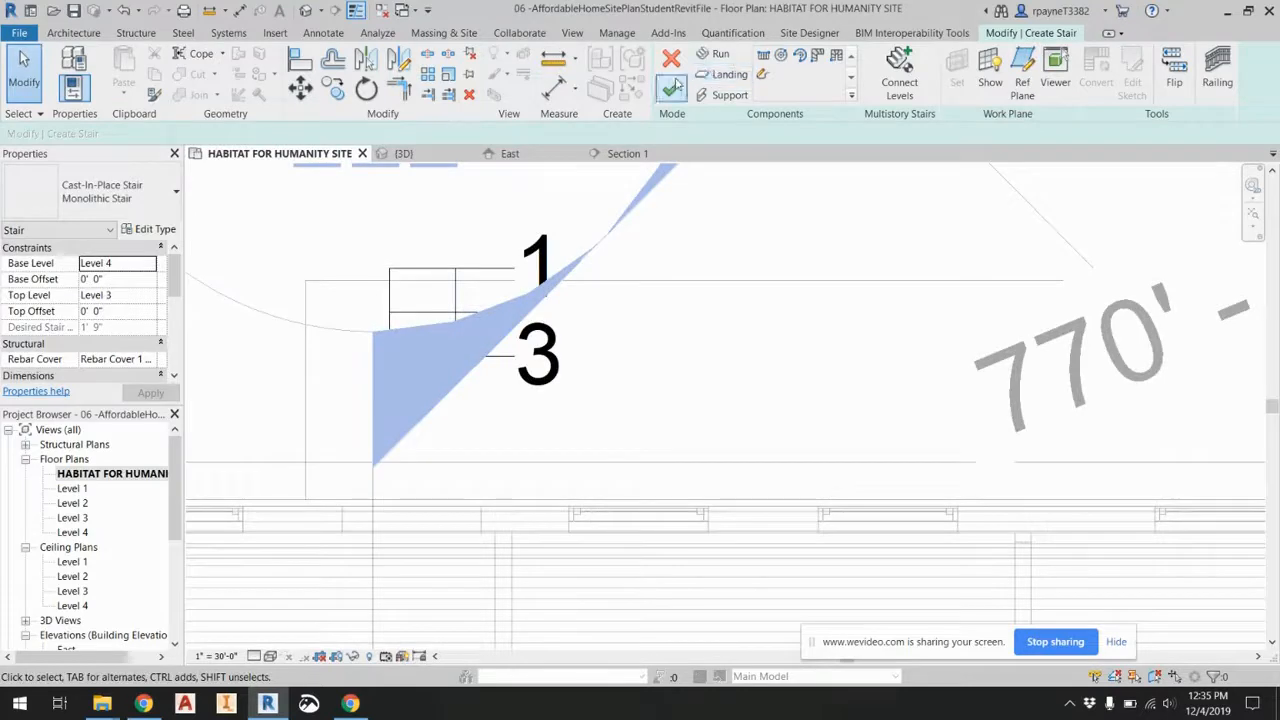
left_click(716, 75)
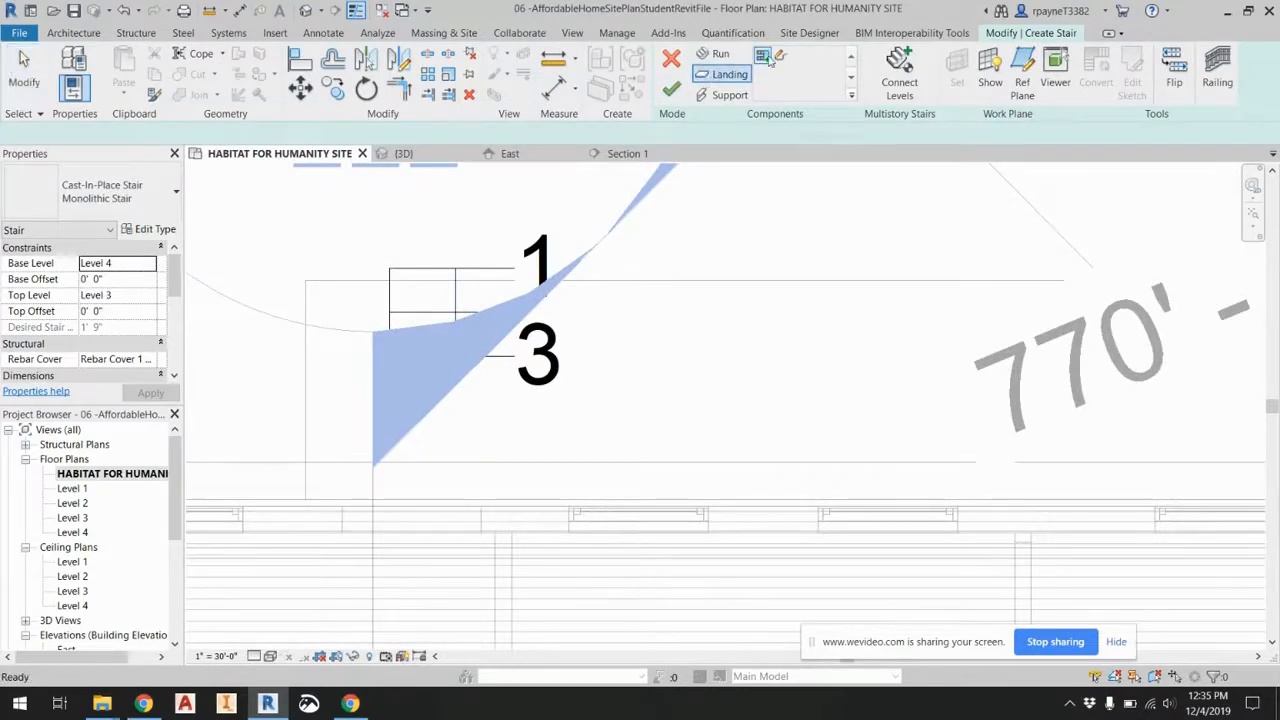
left_click(764, 57)
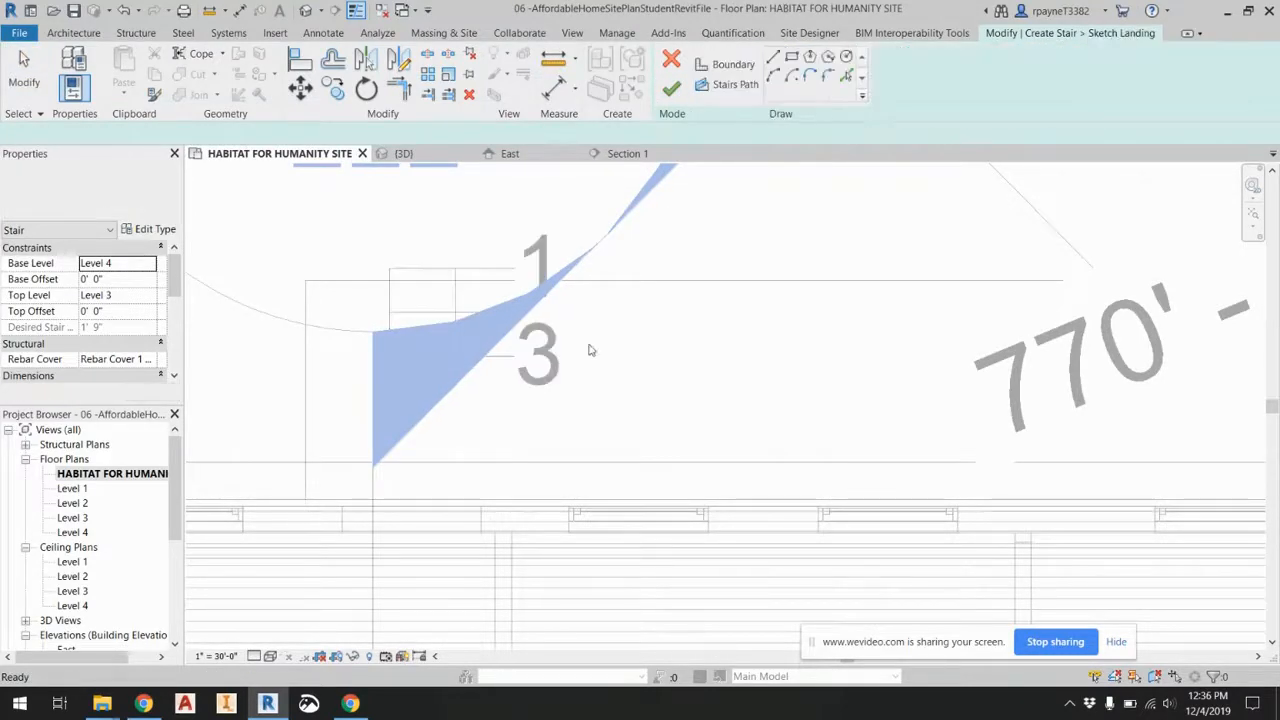
scroll(340, 505, "up", 4)
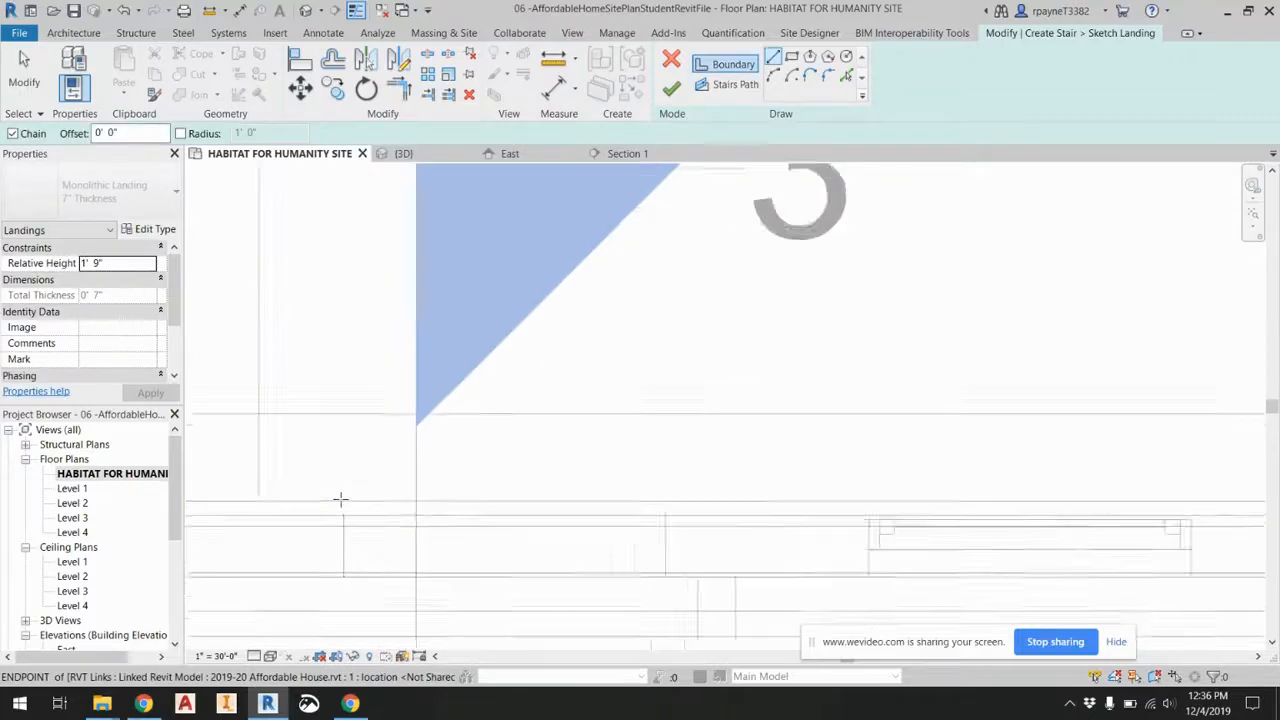
scroll(405, 480, "down", 5)
middle_click_drag(389, 489, 749, 466)
scroll(694, 460, "down", 1)
scroll(750, 462, "up", 3)
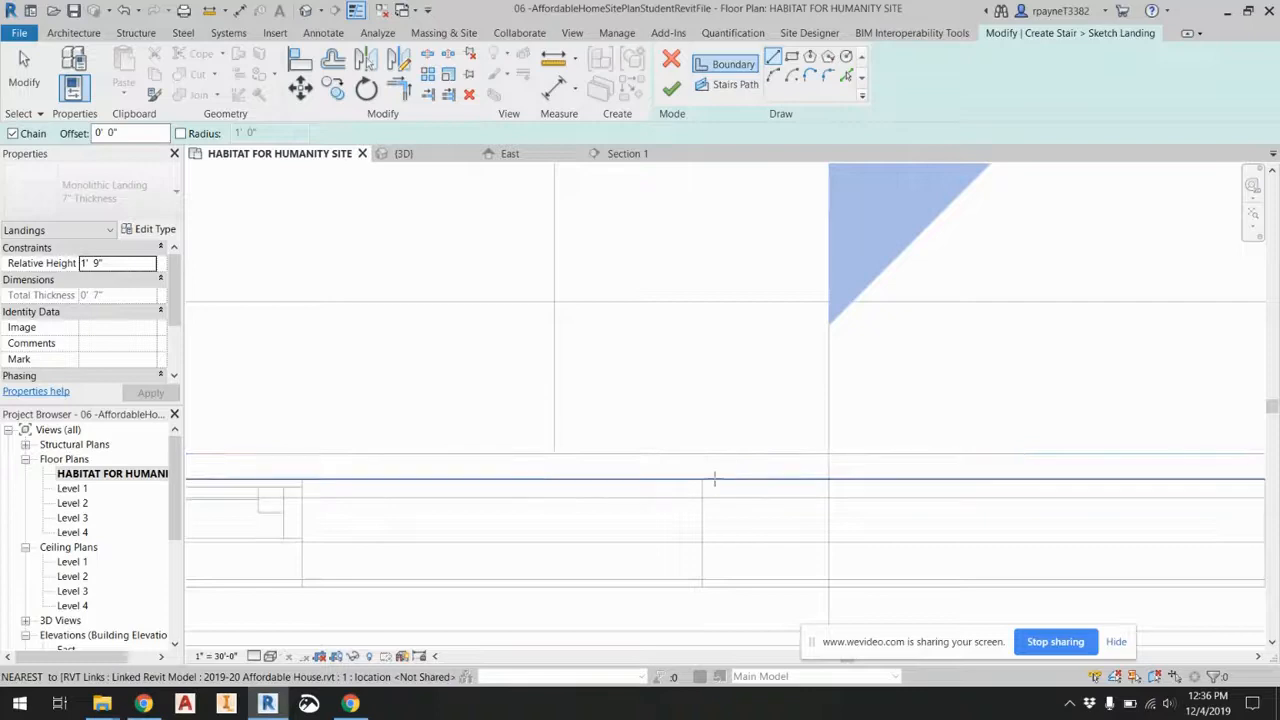
scroll(751, 457, "down", 1)
scroll(712, 479, "down", 1)
scroll(710, 480, "up", 3)
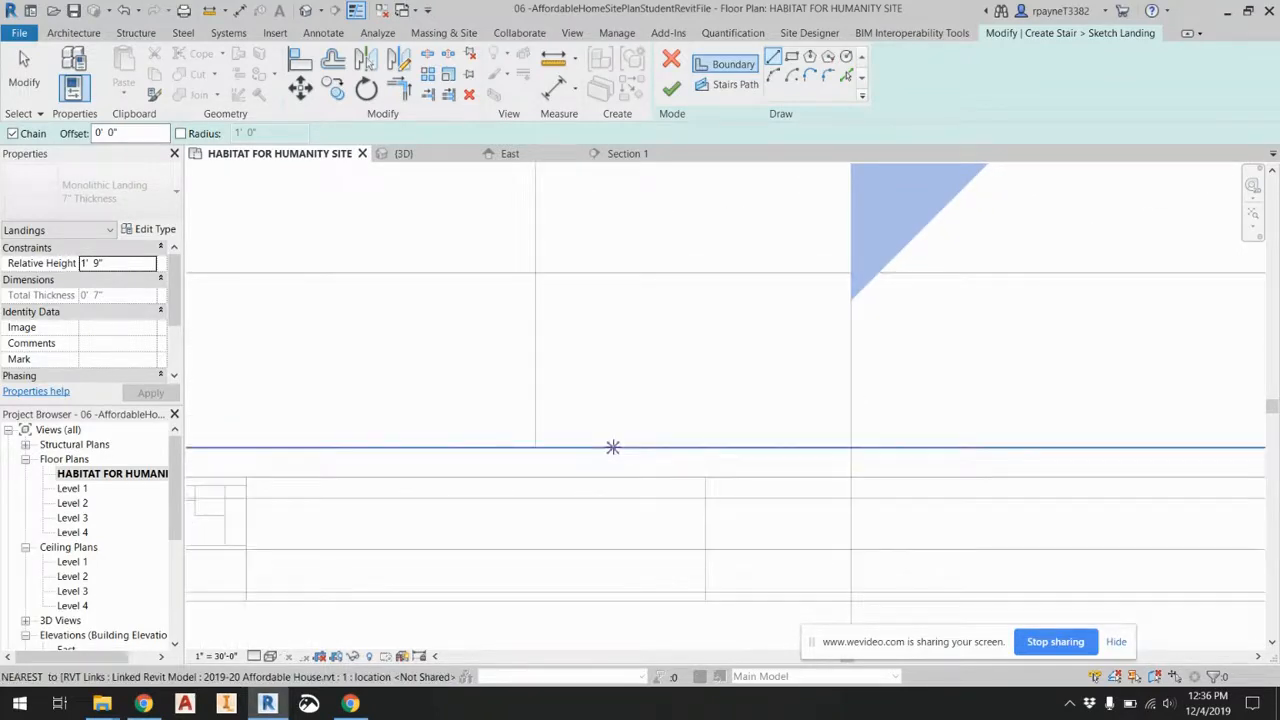
scroll(613, 447, "down", 2)
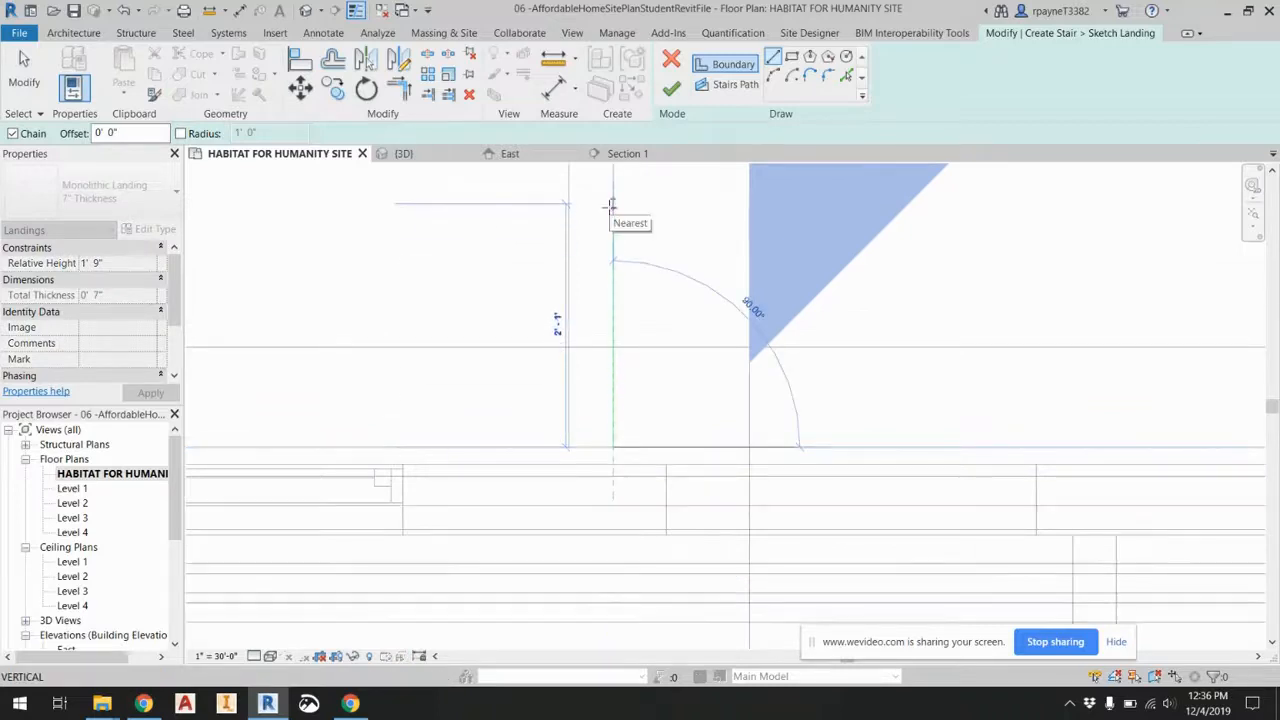
middle_click_drag(611, 206, 593, 322)
scroll(593, 322, "down", 1)
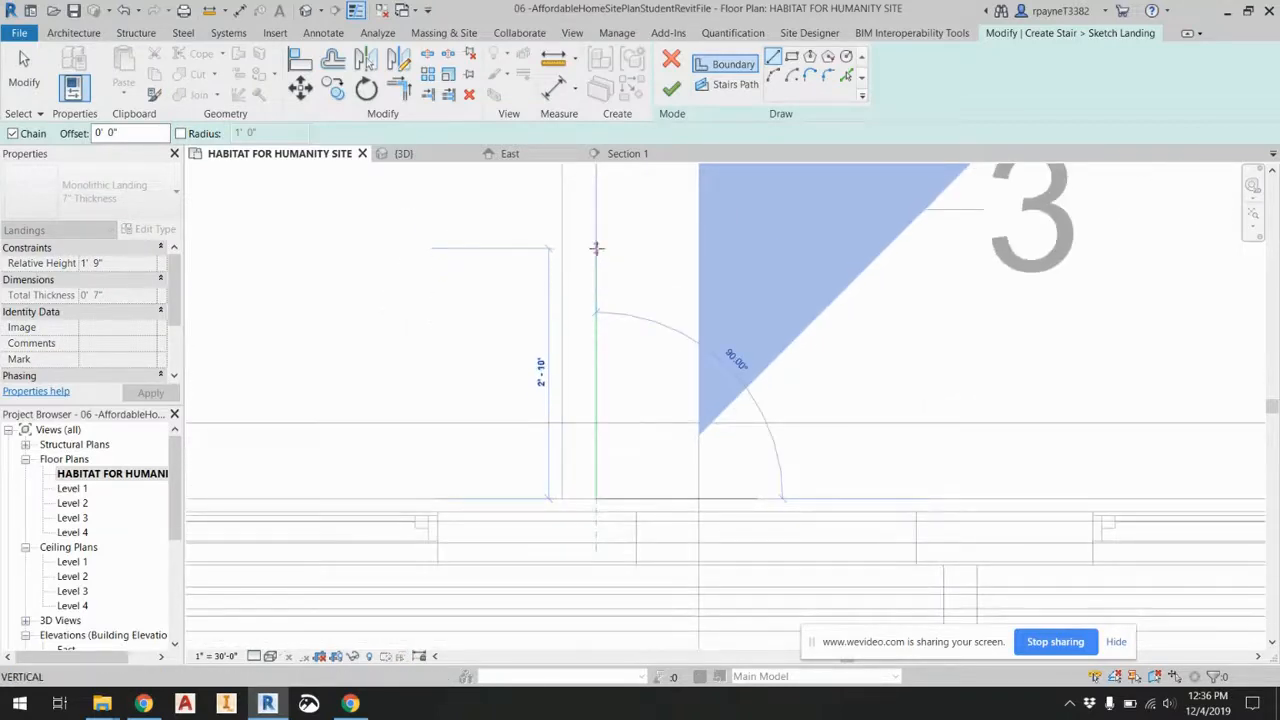
middle_click_drag(596, 248, 566, 318)
left_click(566, 325)
Complete the landing boundary as a rectangle about 4'-5" wide, closed along the house line, and finish the landing sketch.
middle_click_drag(1141, 325, 992, 245)
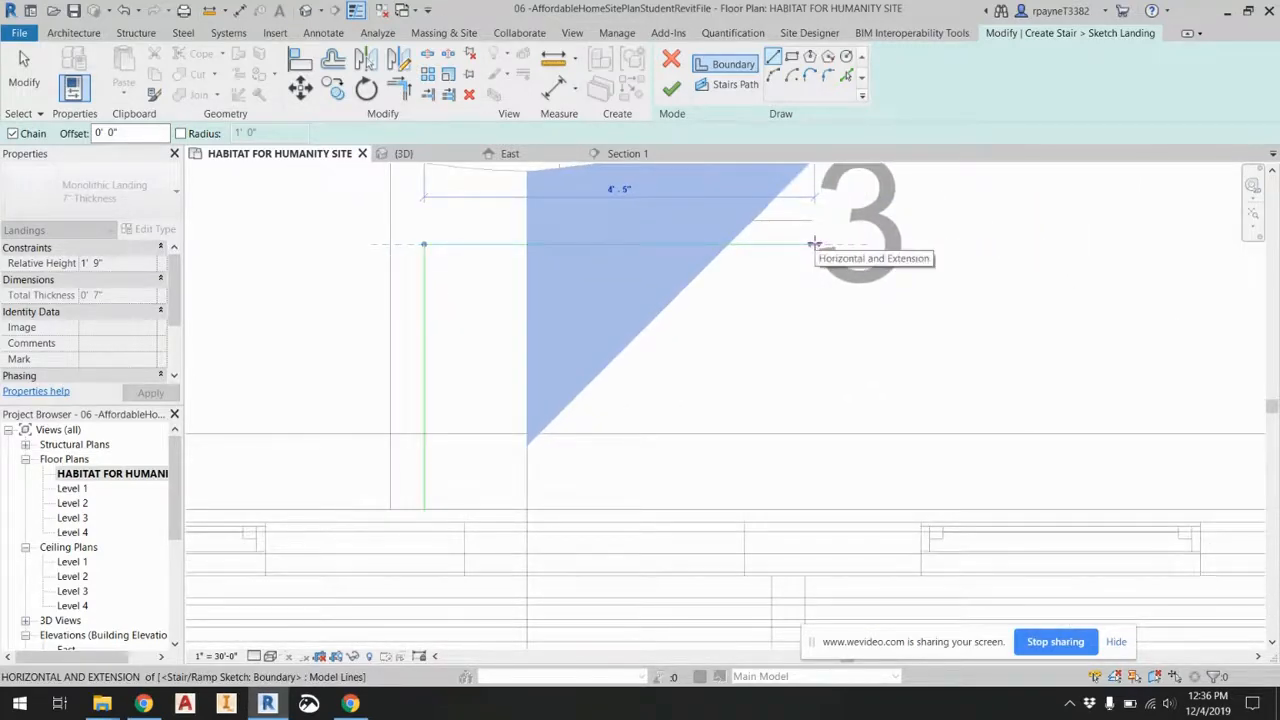
left_click(815, 244)
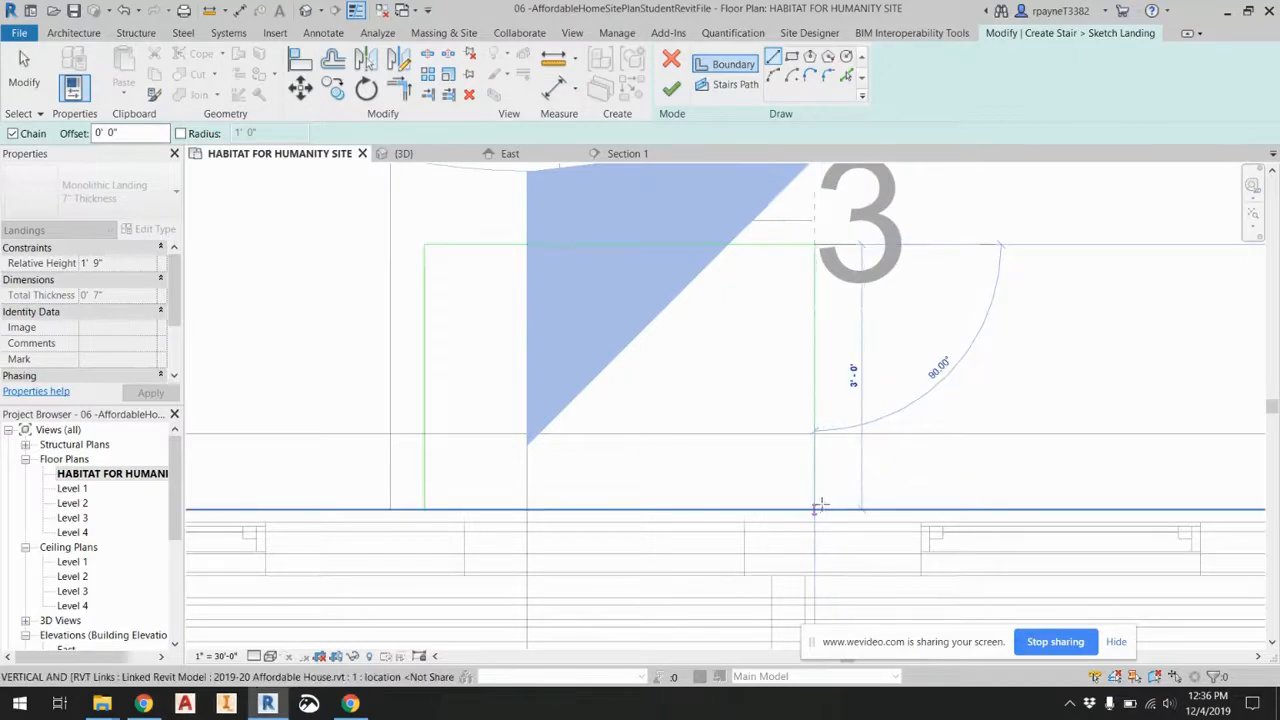
left_click(816, 508)
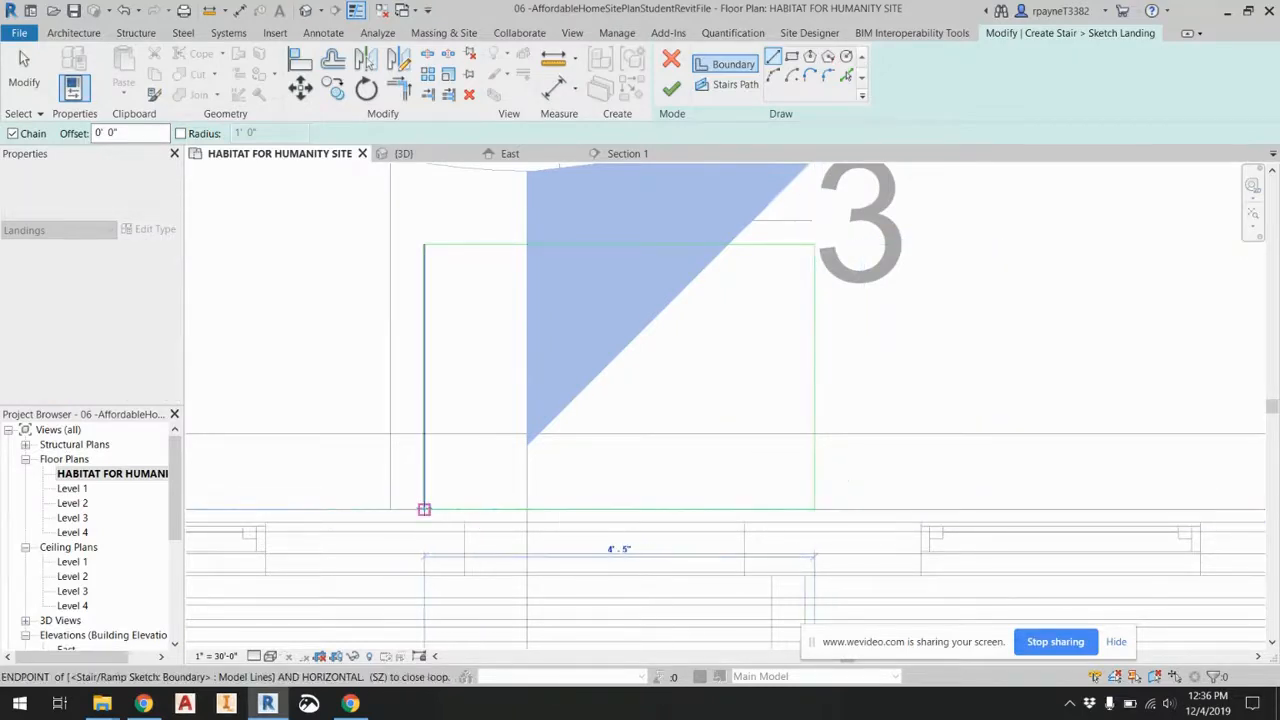
left_click(424, 509)
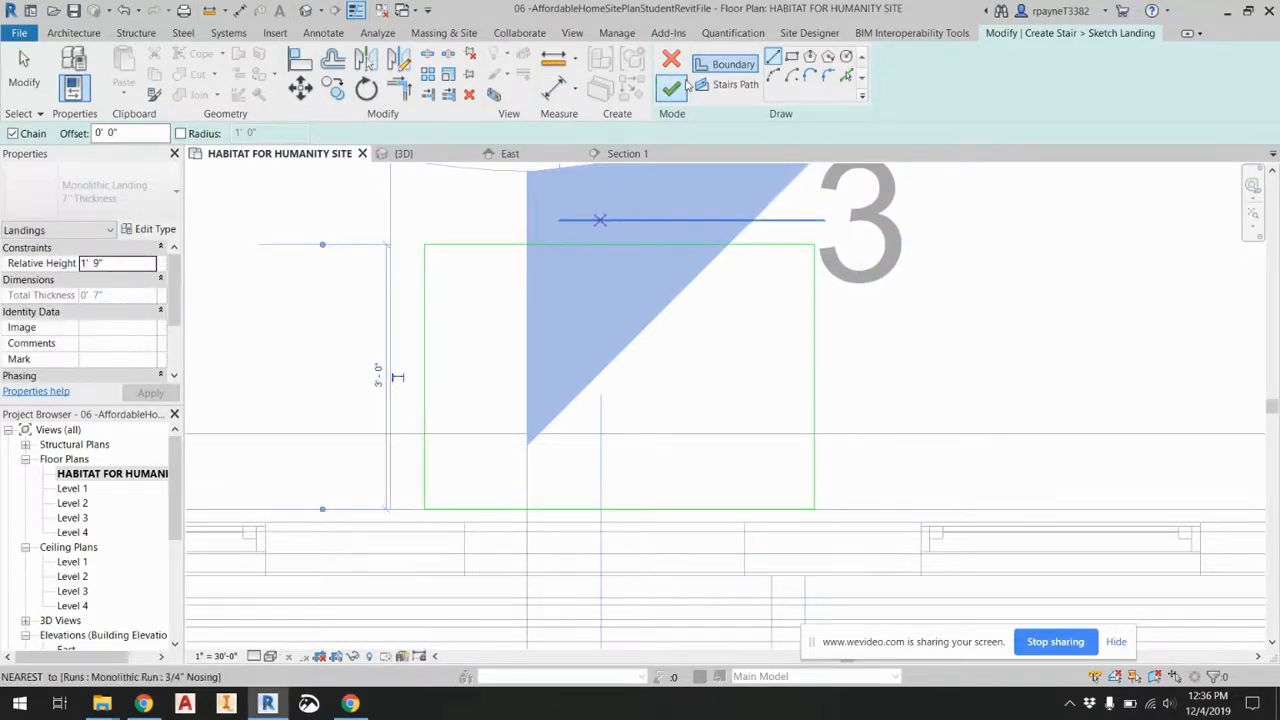
left_click(686, 87)
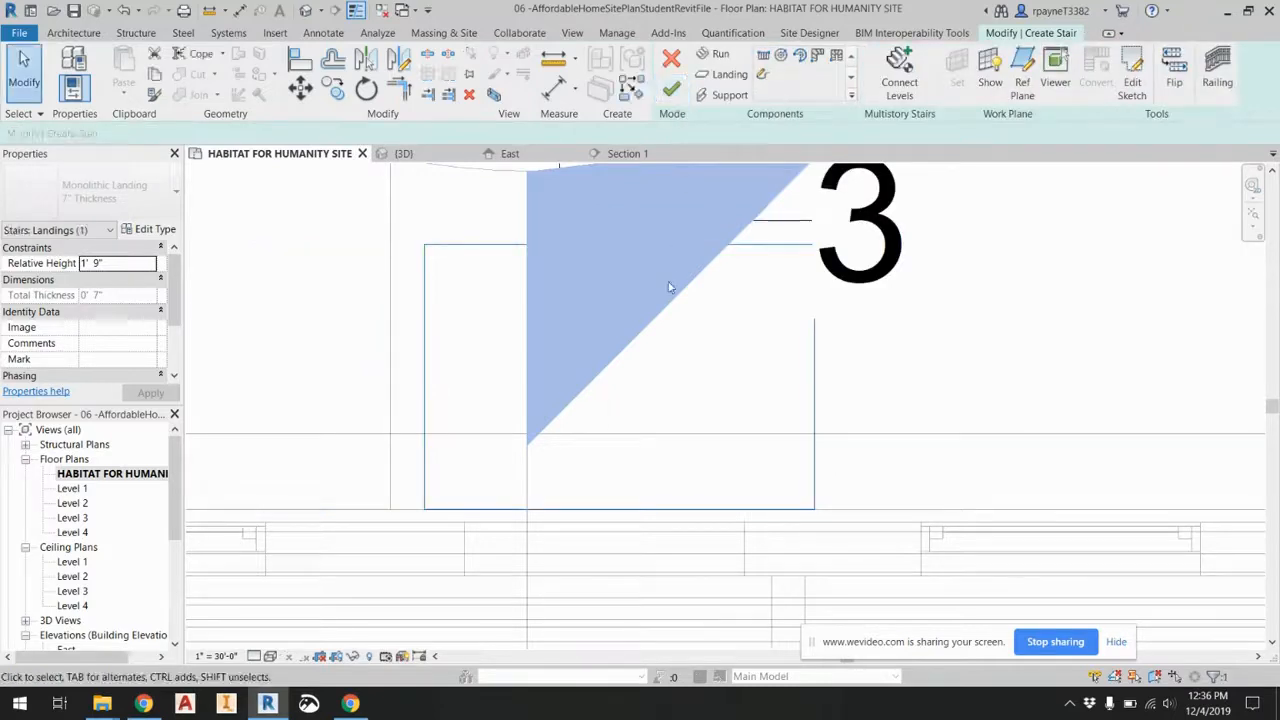
Align the stair run flush with the landing's front edge and finish the stair.
middle_click_drag(627, 236, 646, 358)
left_click_drag(579, 246, 486, 258)
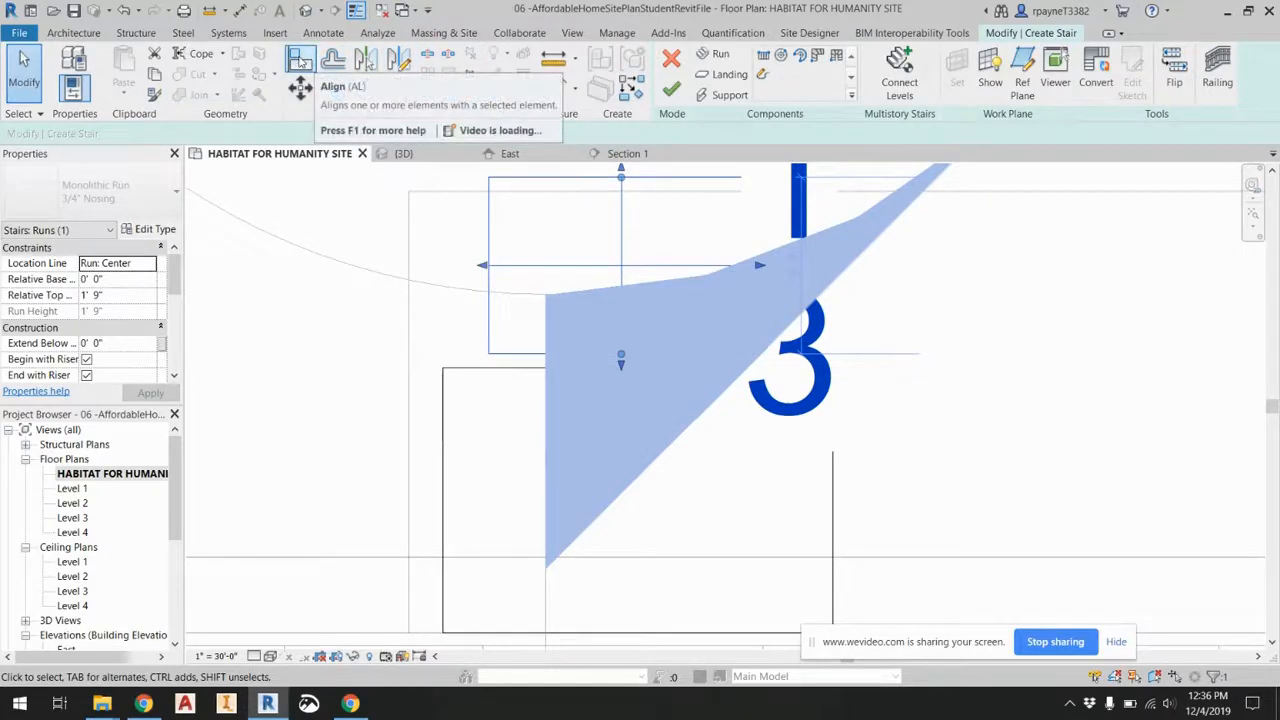
left_click(300, 60)
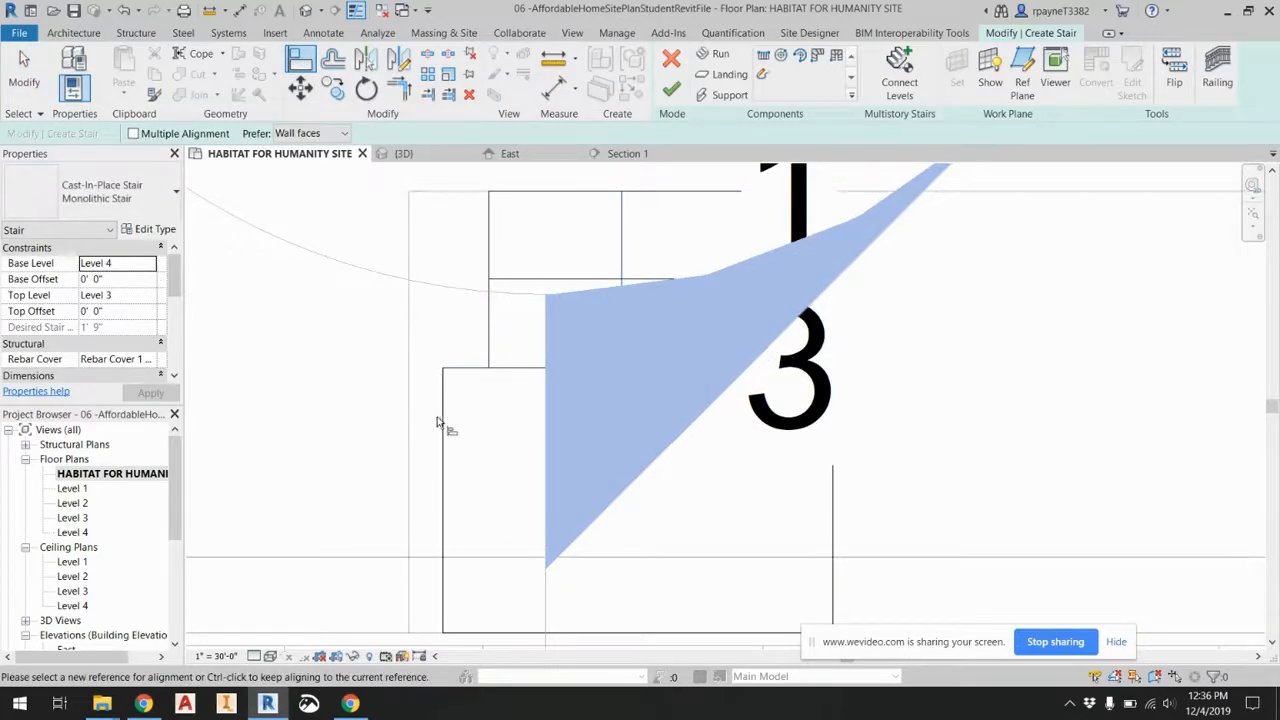
left_click(672, 92)
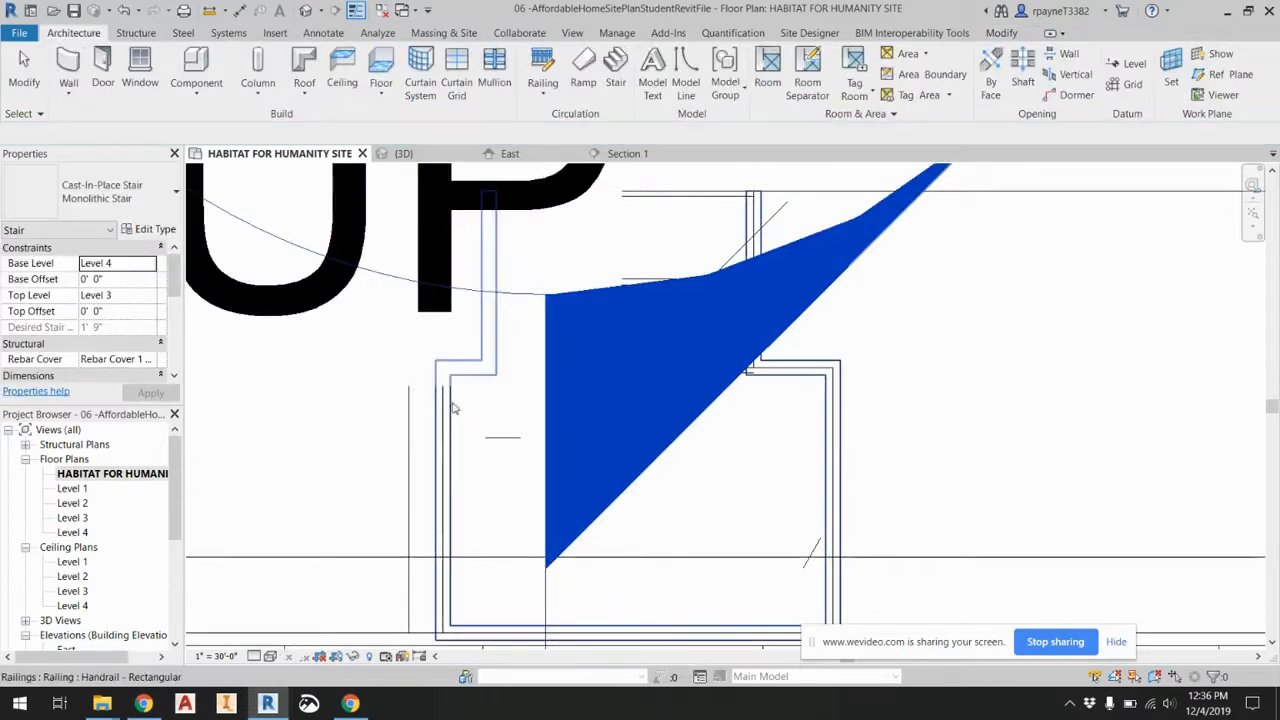
Examine in the 3D view how the railing wraps around the landing and crosses in front of the exterior door.
left_click(451, 420)
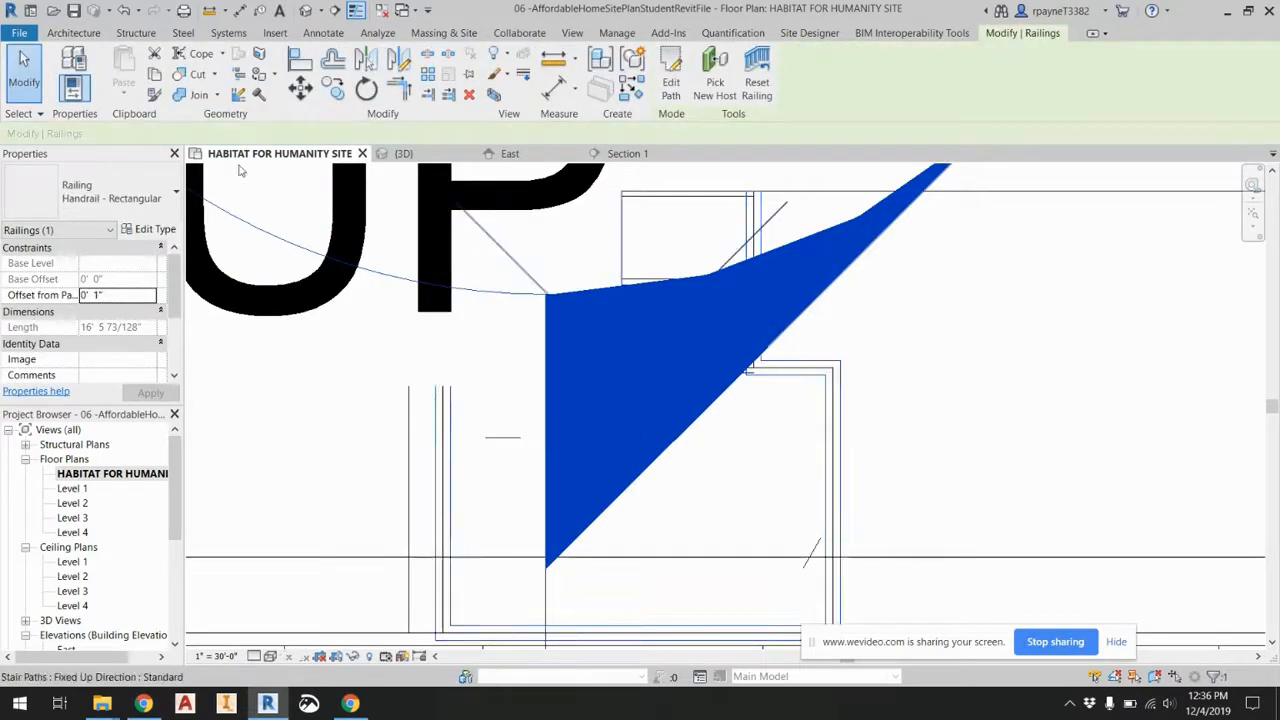
left_click(305, 10)
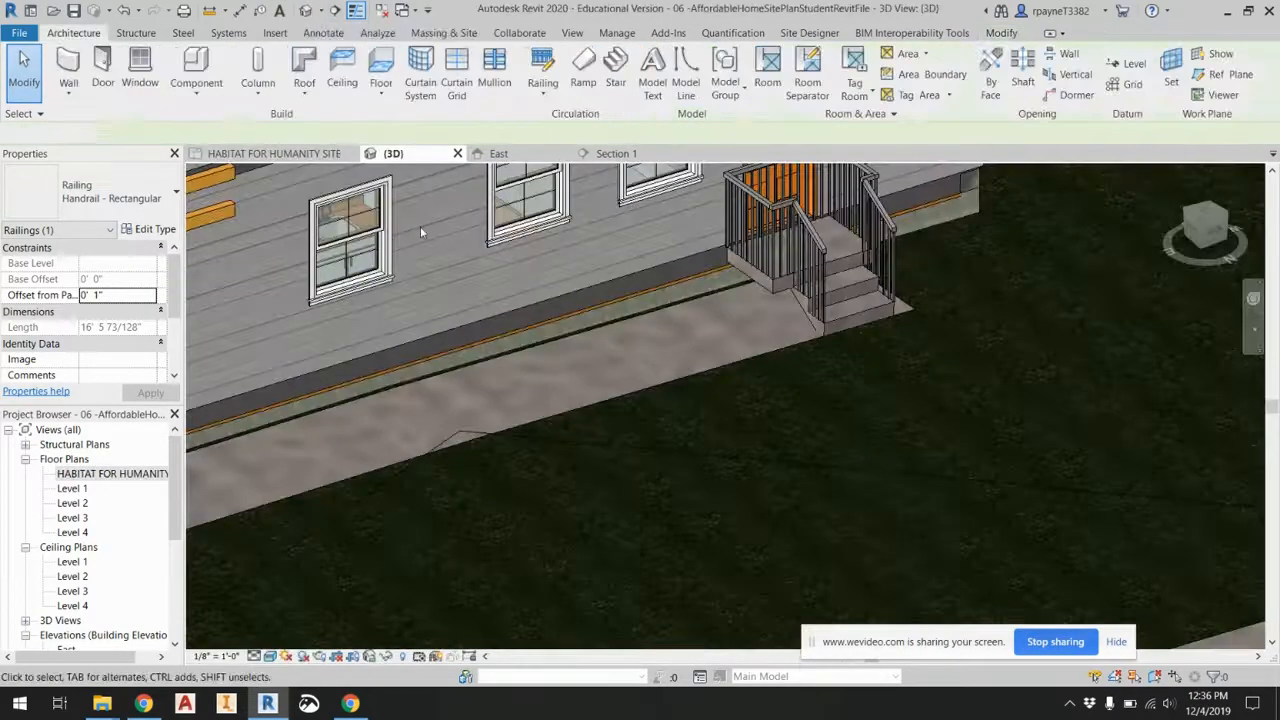
scroll(805, 265, "up", 2)
scroll(803, 266, "down", 3)
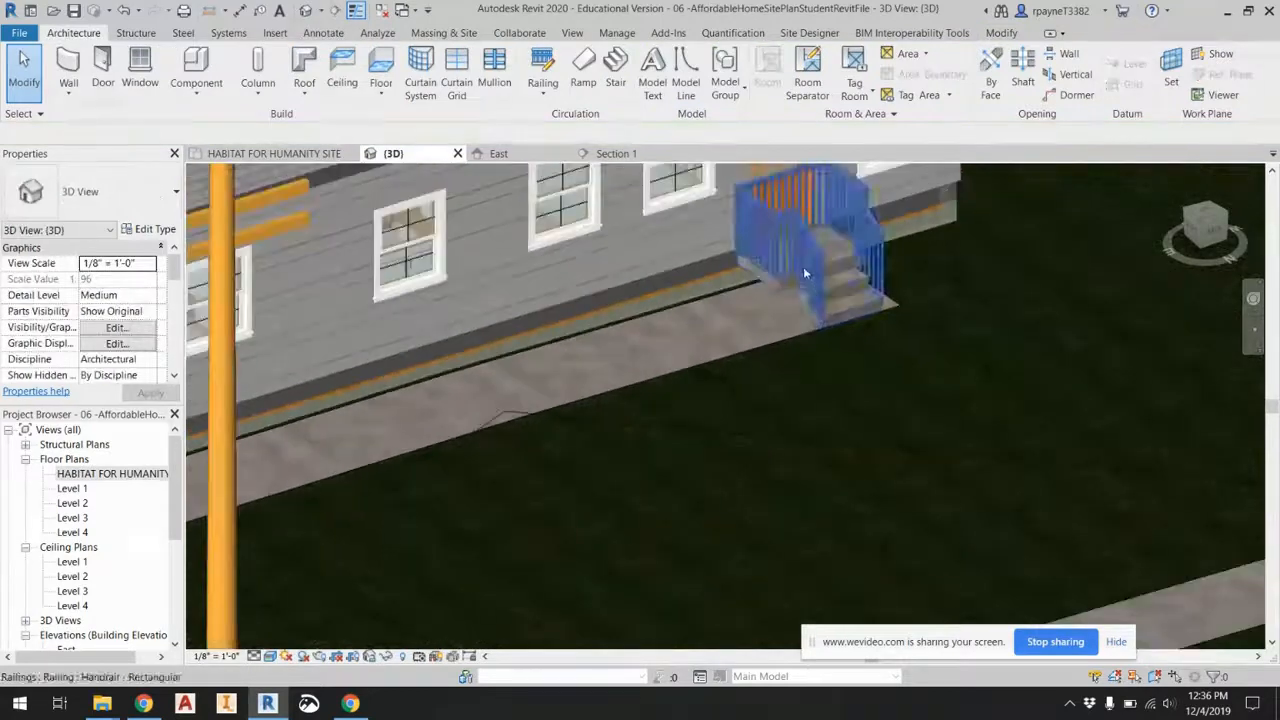
middle_click_drag(795, 308, 788, 364)
scroll(775, 274, "up", 5)
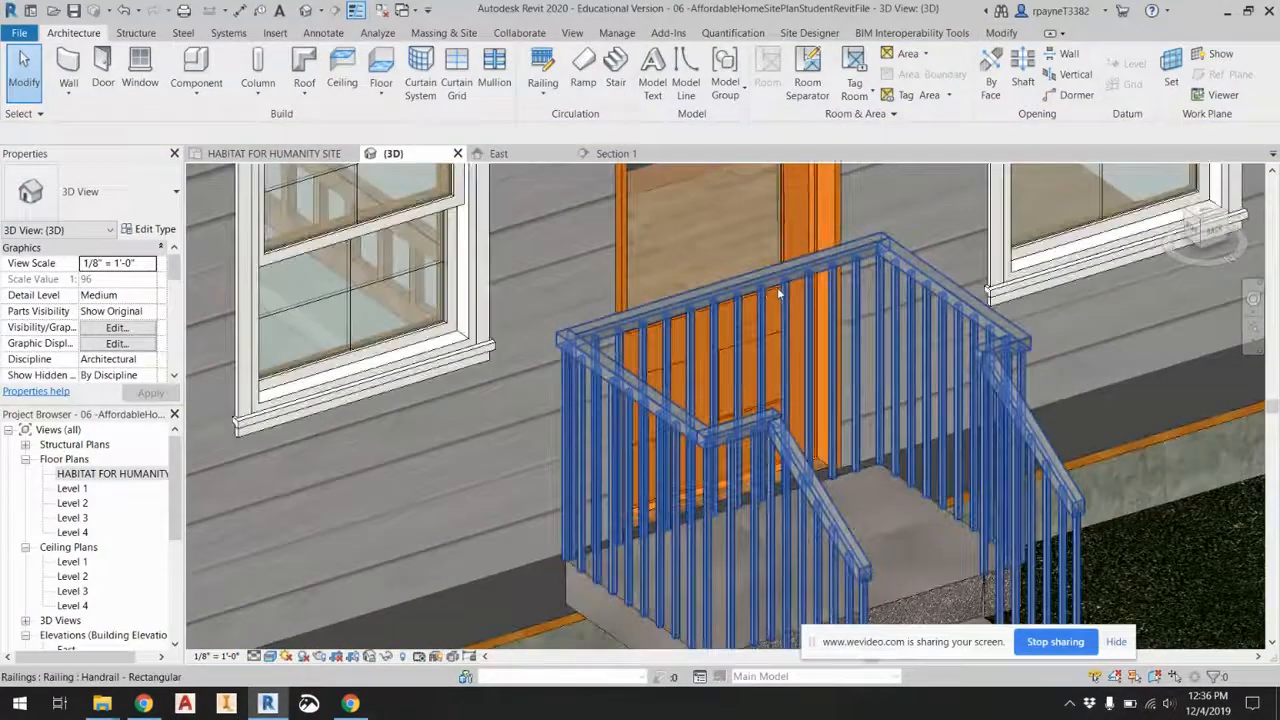
left_click(721, 296)
scroll(721, 296, "down", 5)
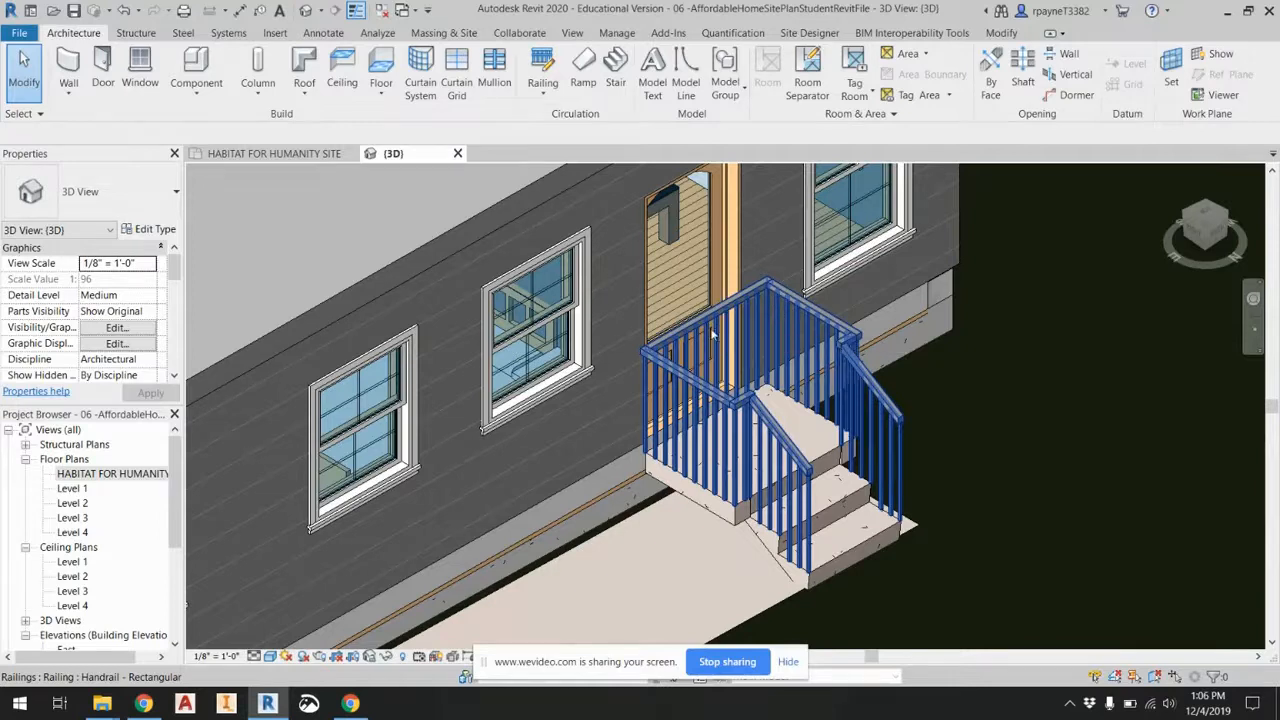
In the site plan, edit the railing's path and move the right-hand run segment to 1" beside the left-hand one.
double_click(112, 473)
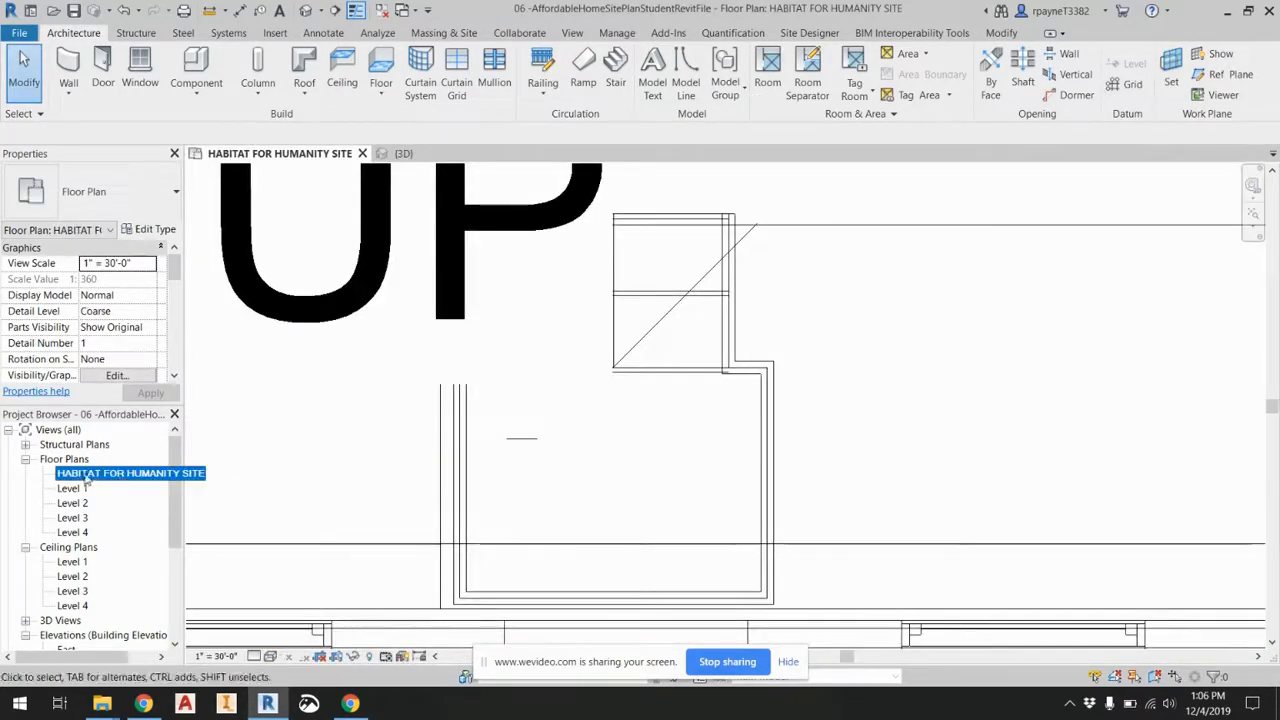
left_click(461, 443)
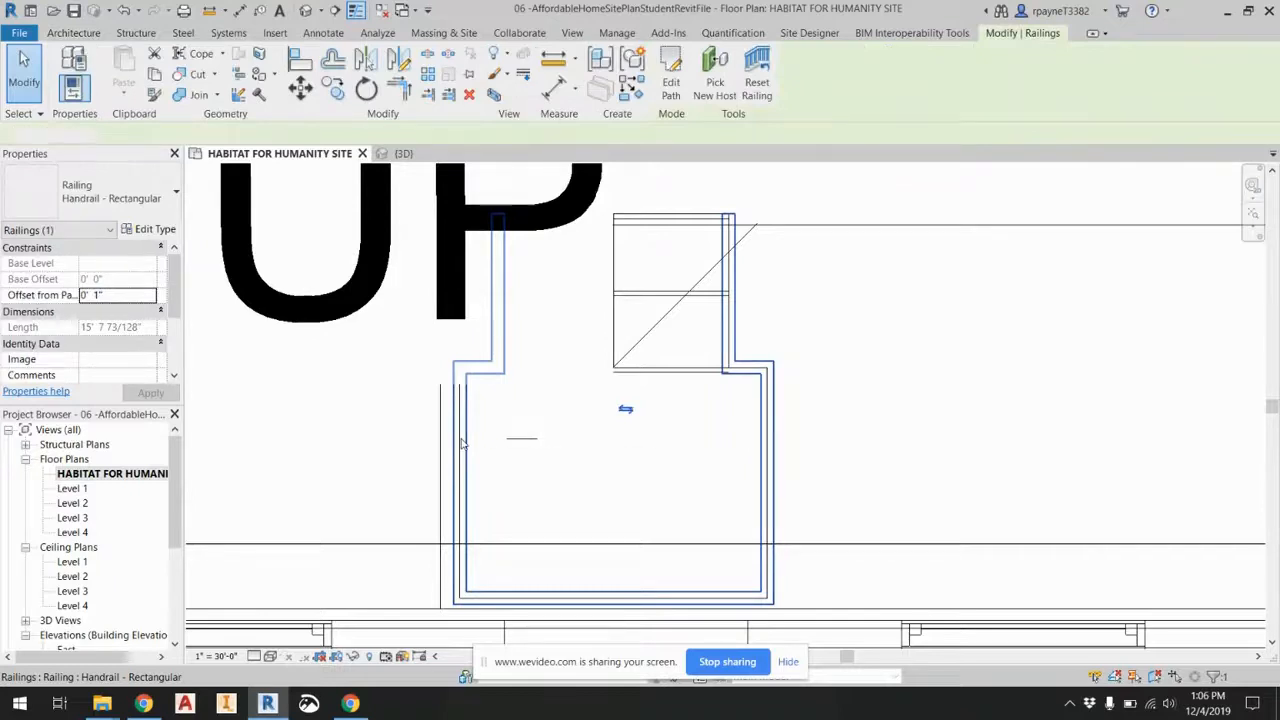
double_click(461, 443)
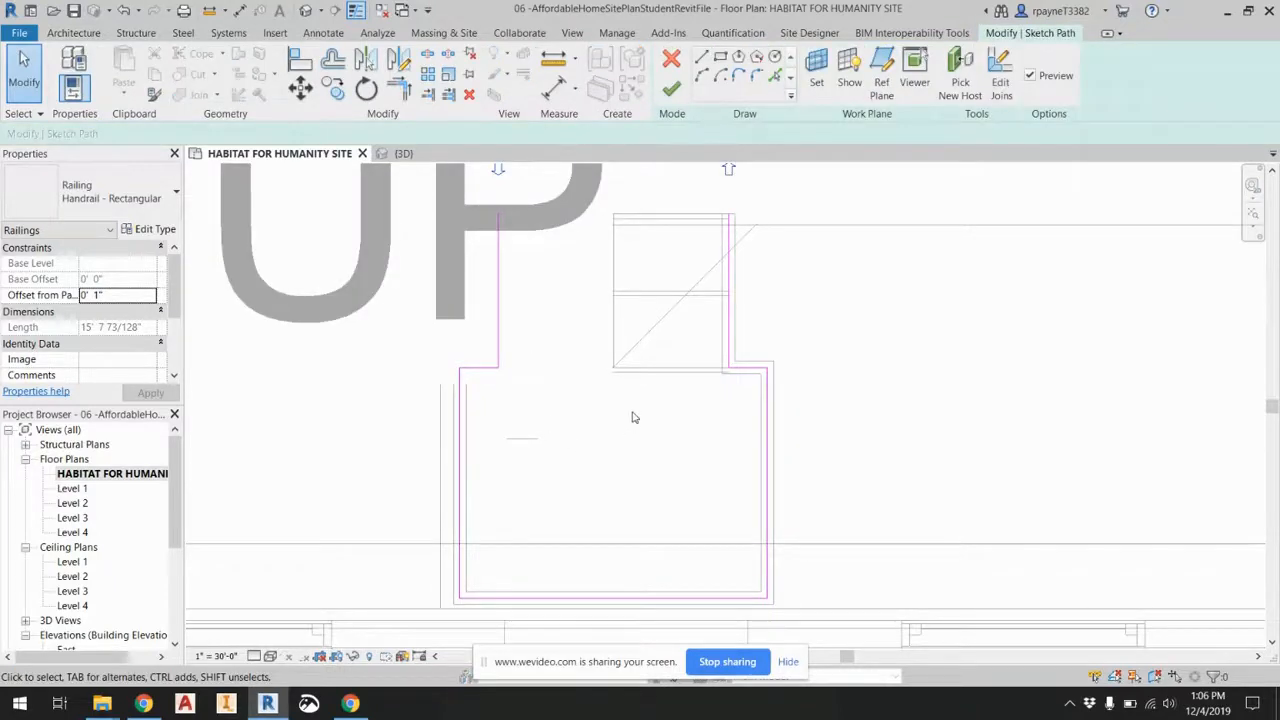
scroll(633, 421, "down", 2)
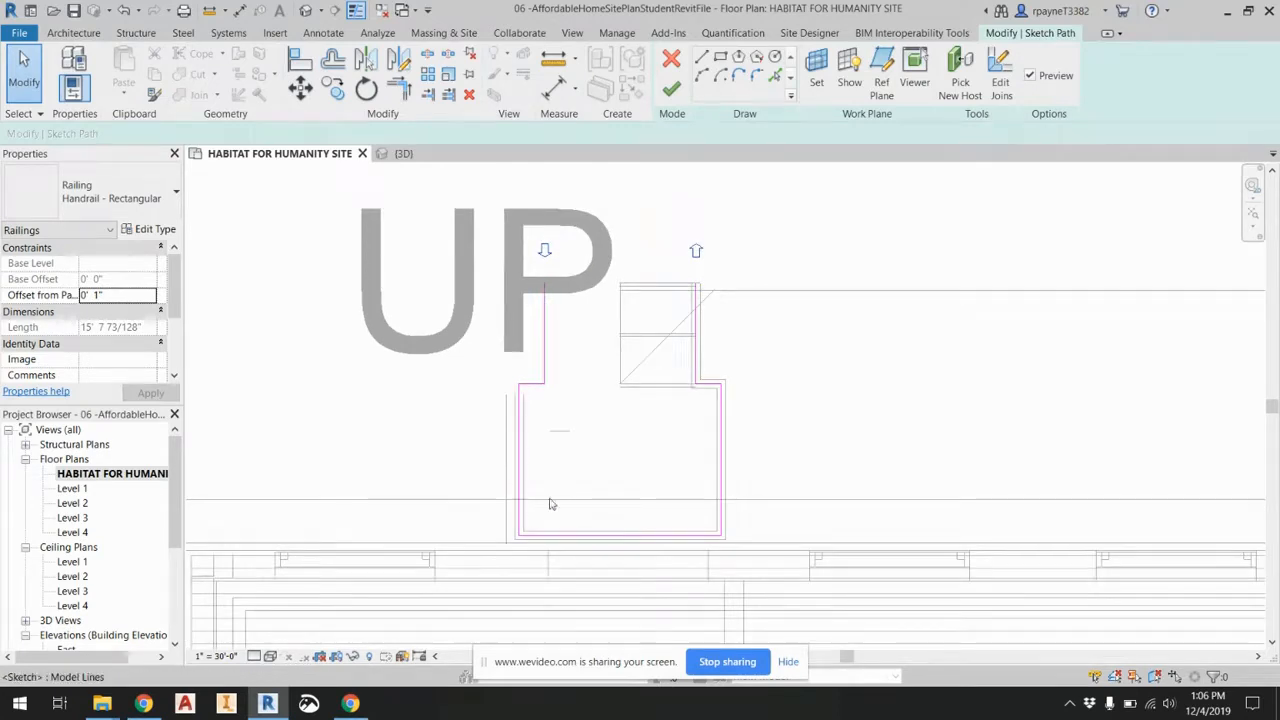
scroll(694, 288, "up", 3)
scroll(697, 300, "down", 1)
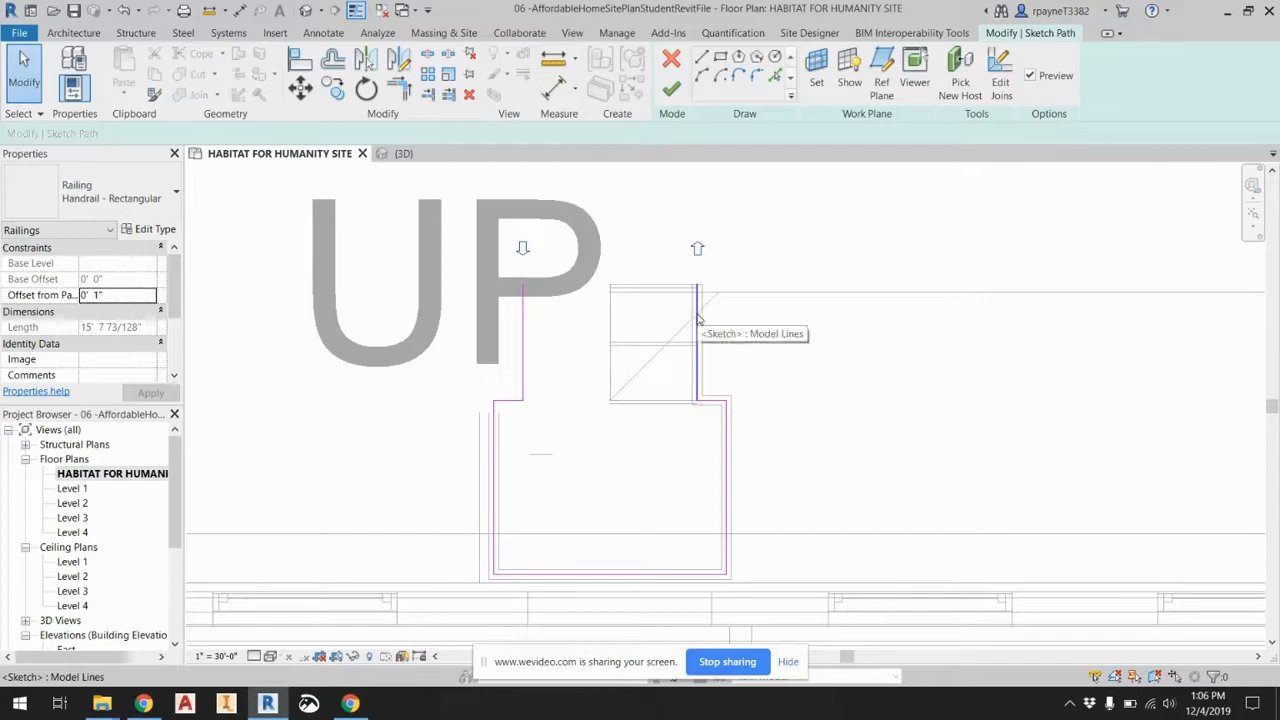
left_click_drag(699, 318, 530, 330)
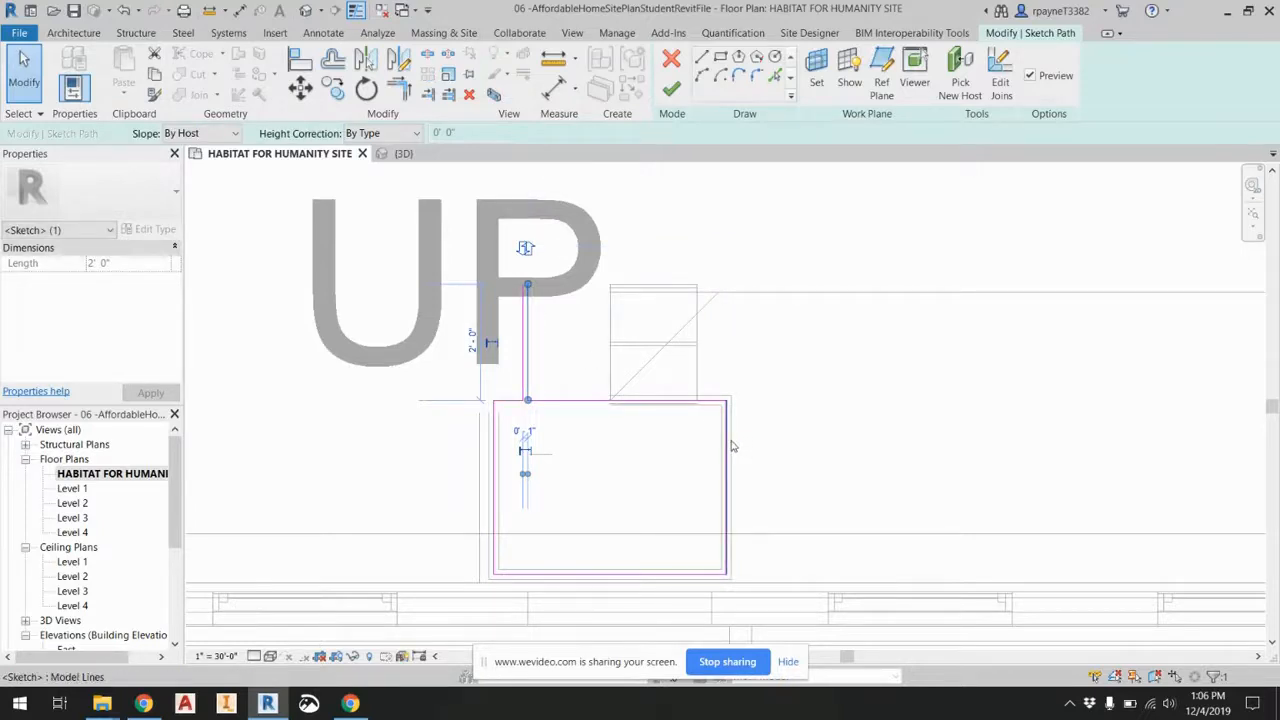
Move the railing path's right-hand segment at the landing's front edge to about 3/4" inside that edge.
left_click(690, 402)
mouse_move(689, 413)
left_mouse_down()
mouse_move(686, 431)
mouse_move(678, 418)
left_mouse_up()
left_click_drag(513, 427, 512, 424)
scroll(512, 424, "up", 5)
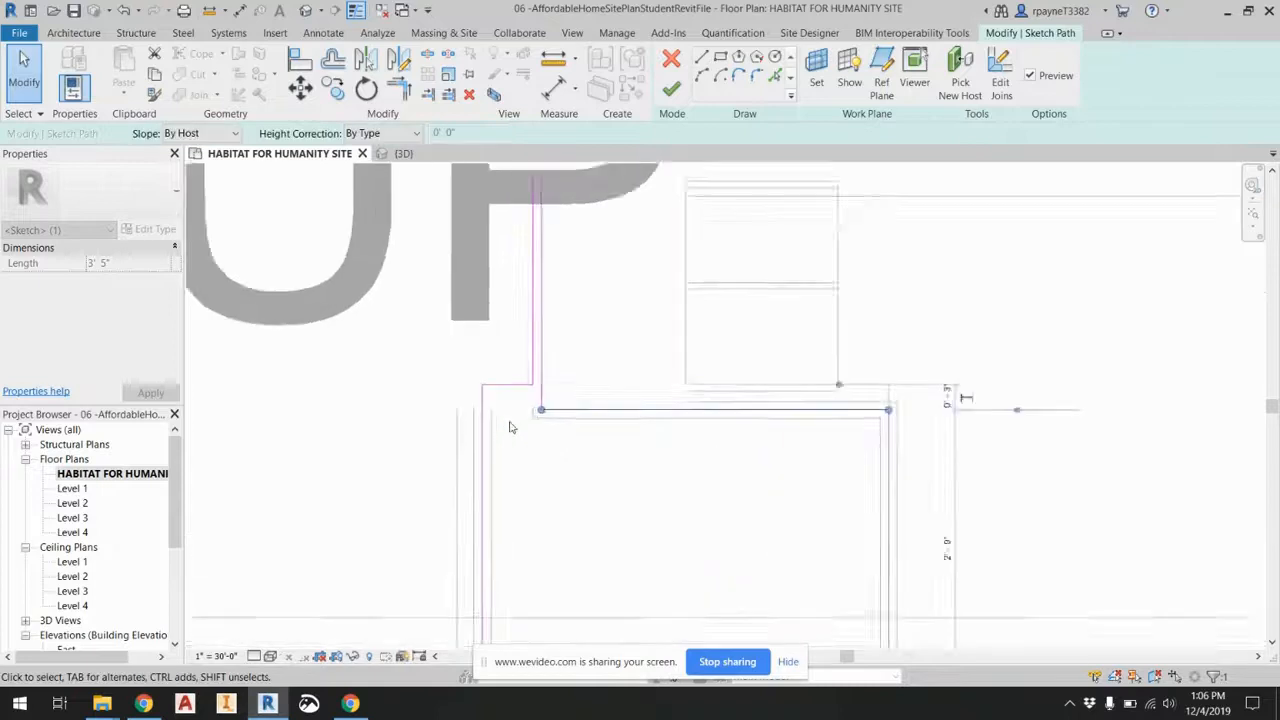
left_click_drag(600, 360, 599, 329)
scroll(590, 355, "down", 3)
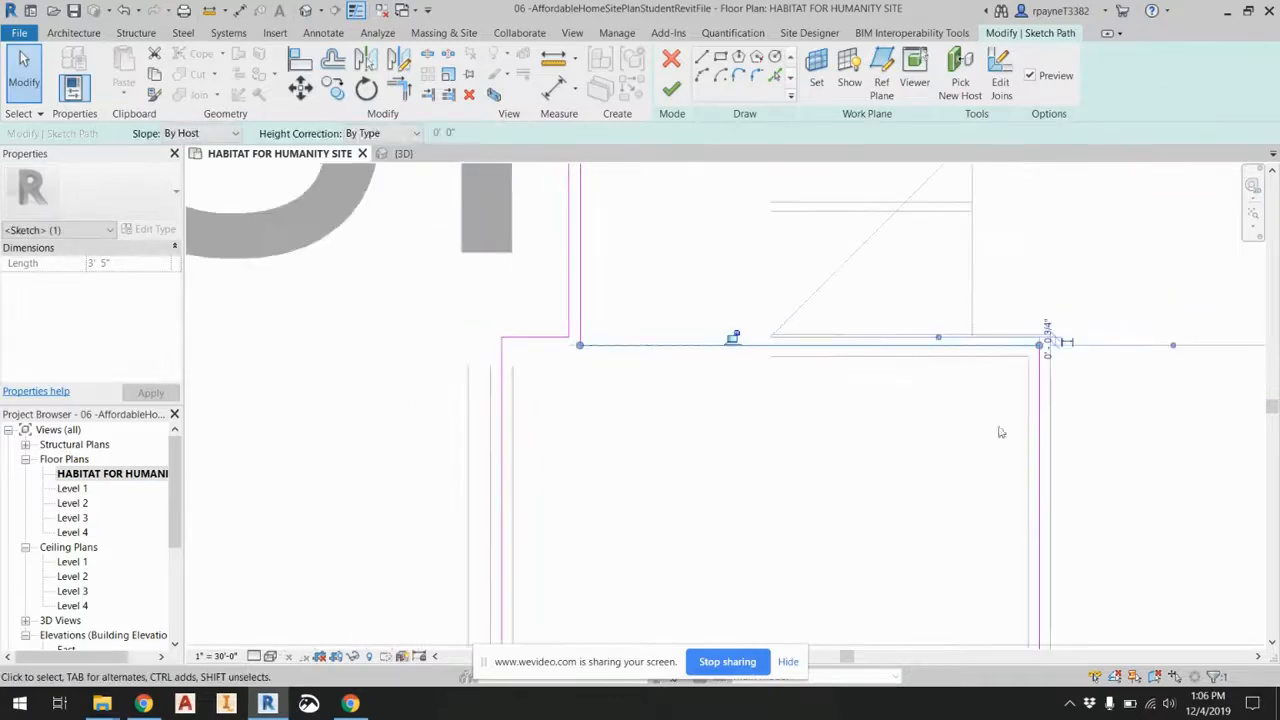
Move the path's right-hand landing side segment to about 1" beside the left-hand one and finish the railing path.
mouse_move(1040, 427)
left_mouse_down()
mouse_move(783, 434)
mouse_move(514, 415)
left_mouse_up()
scroll(602, 388, "down", 3)
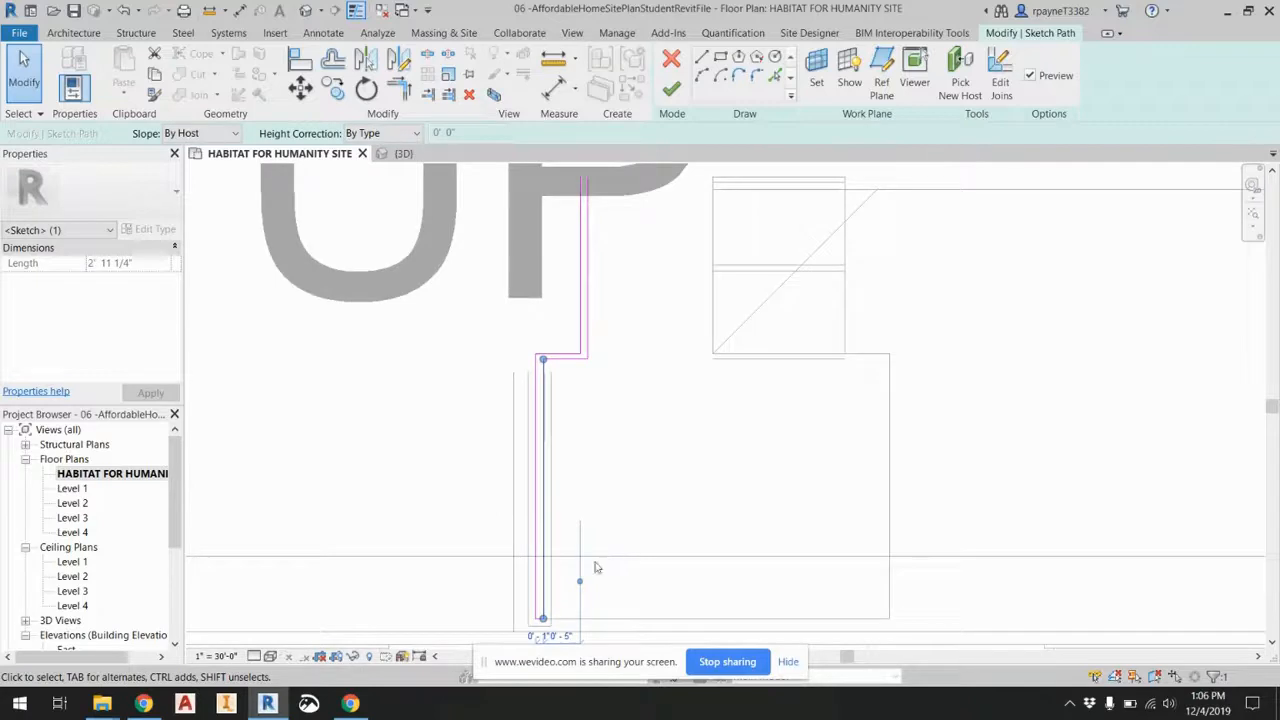
scroll(553, 615, "up", 5)
scroll(524, 622, "down", 5)
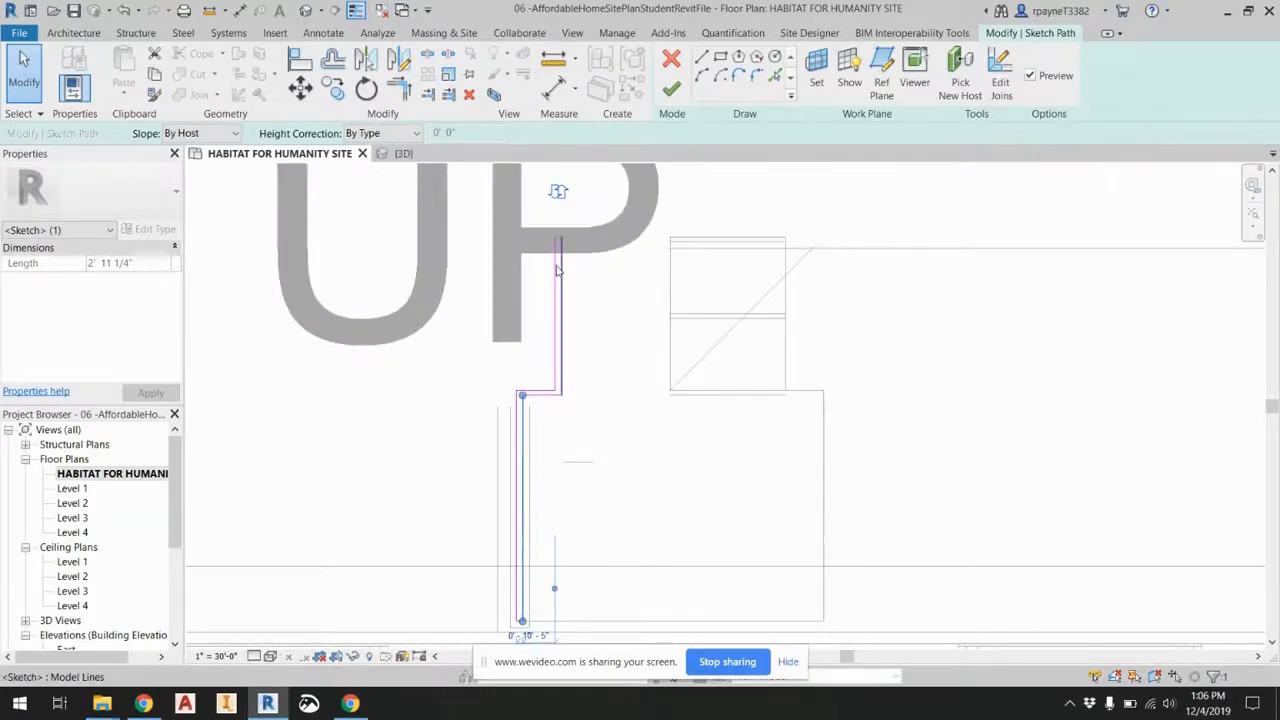
left_click(671, 91)
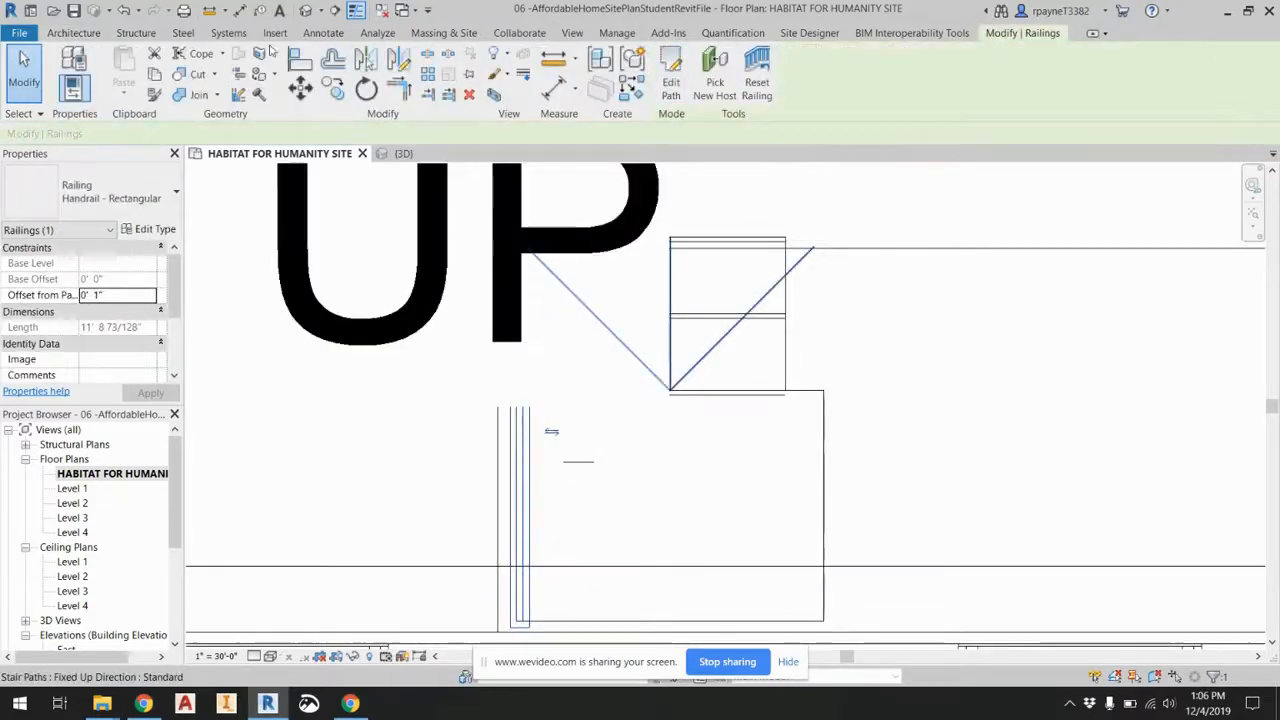
Examine in the 3D view the reshaped railing, the clear door opening and the unrailed side of the landing and steps.
left_click(297, 18)
scroll(864, 350, "up", 5)
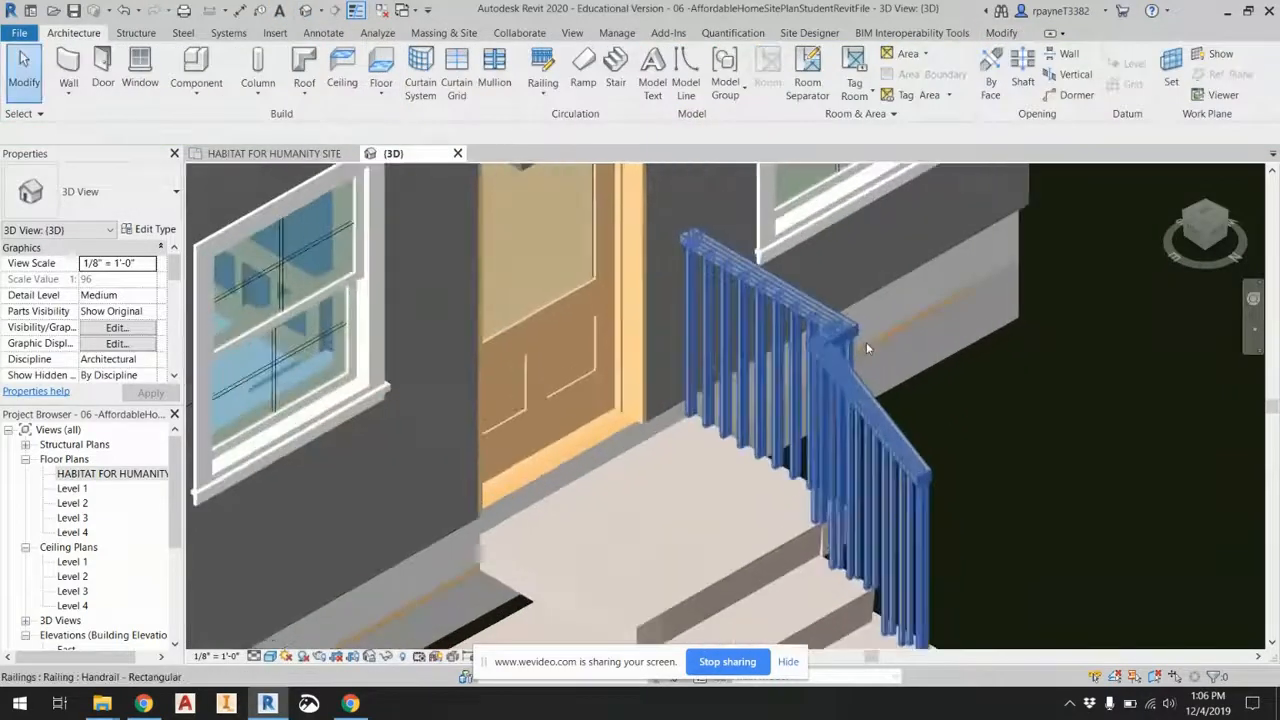
scroll(863, 362, "down", 2)
scroll(607, 390, "down", 3)
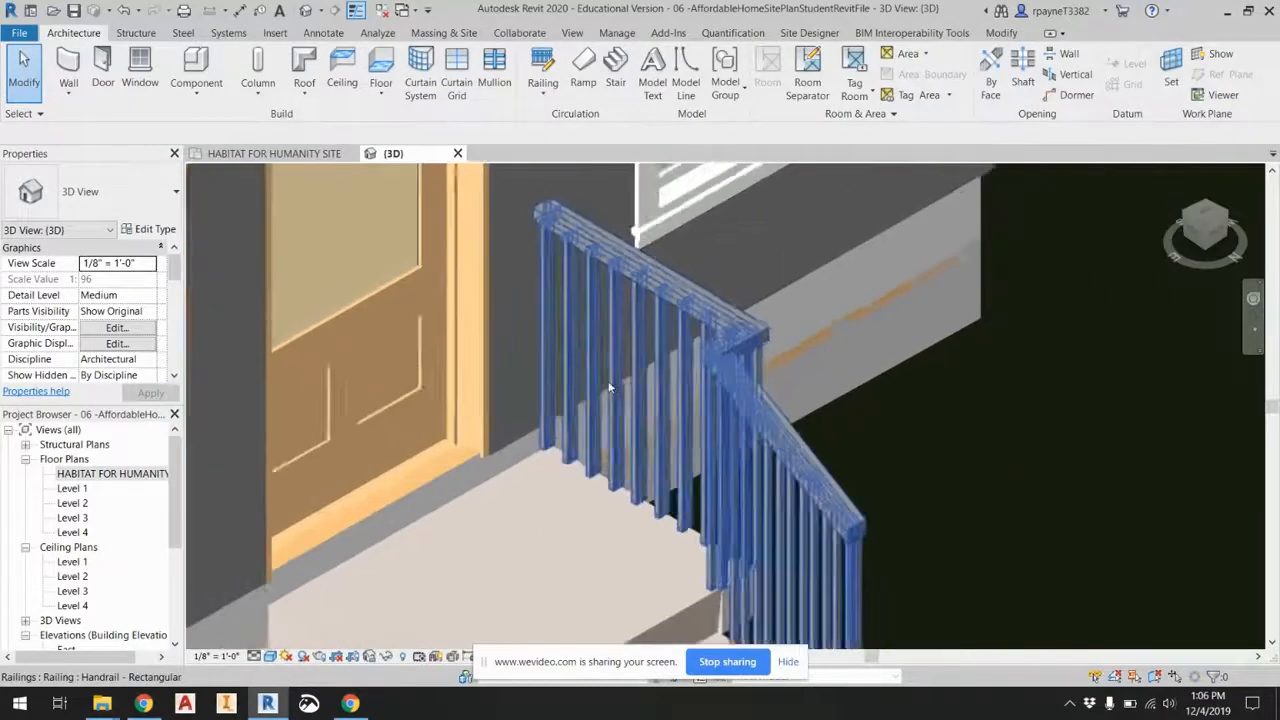
scroll(607, 390, "down", 2)
scroll(634, 564, "up", 3)
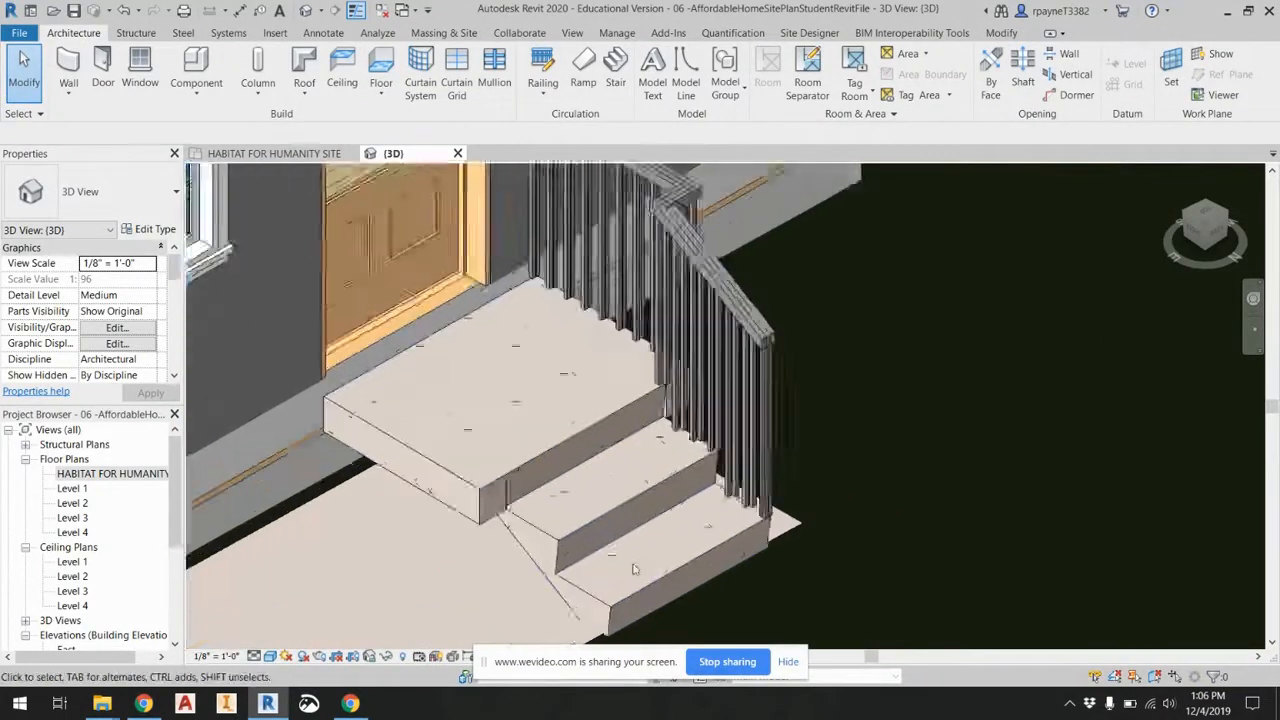
scroll(630, 564, "down", 1)
scroll(630, 564, "down", 2)
In the site plan, reopen the railing's path and draw a 2'-0" line along the right edge of the stair run.
double_click(86, 474)
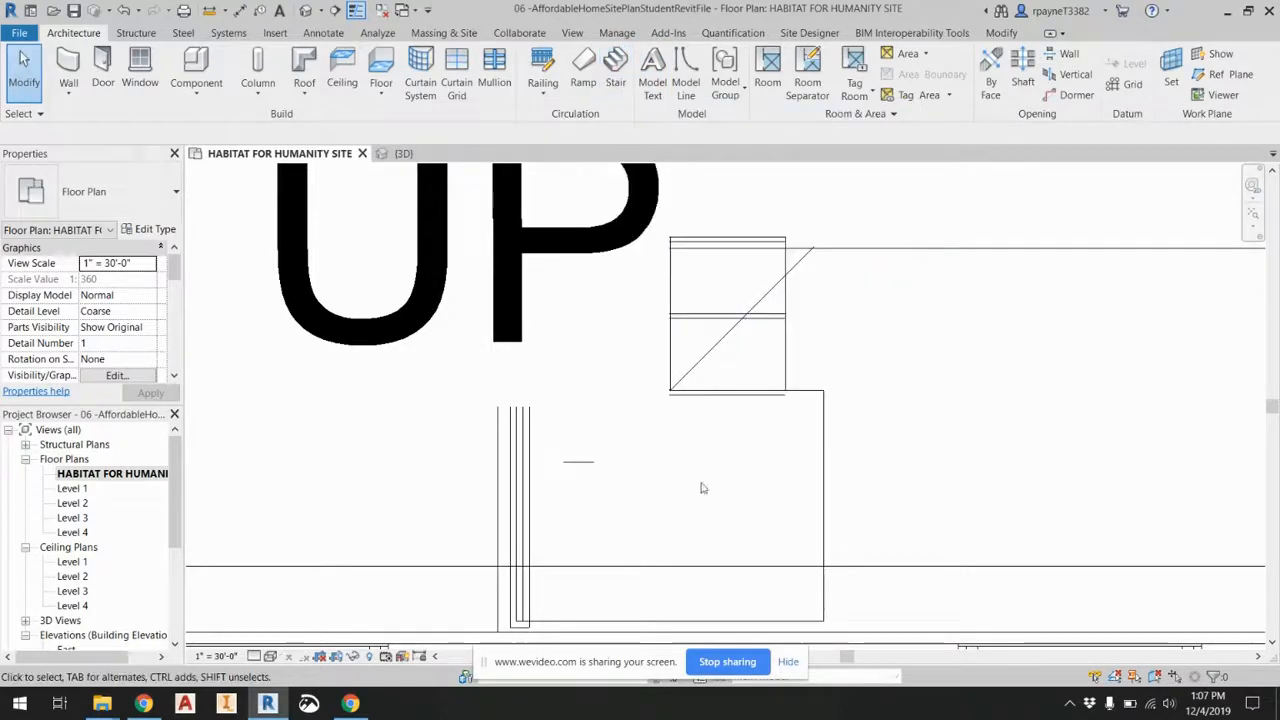
left_click(703, 488)
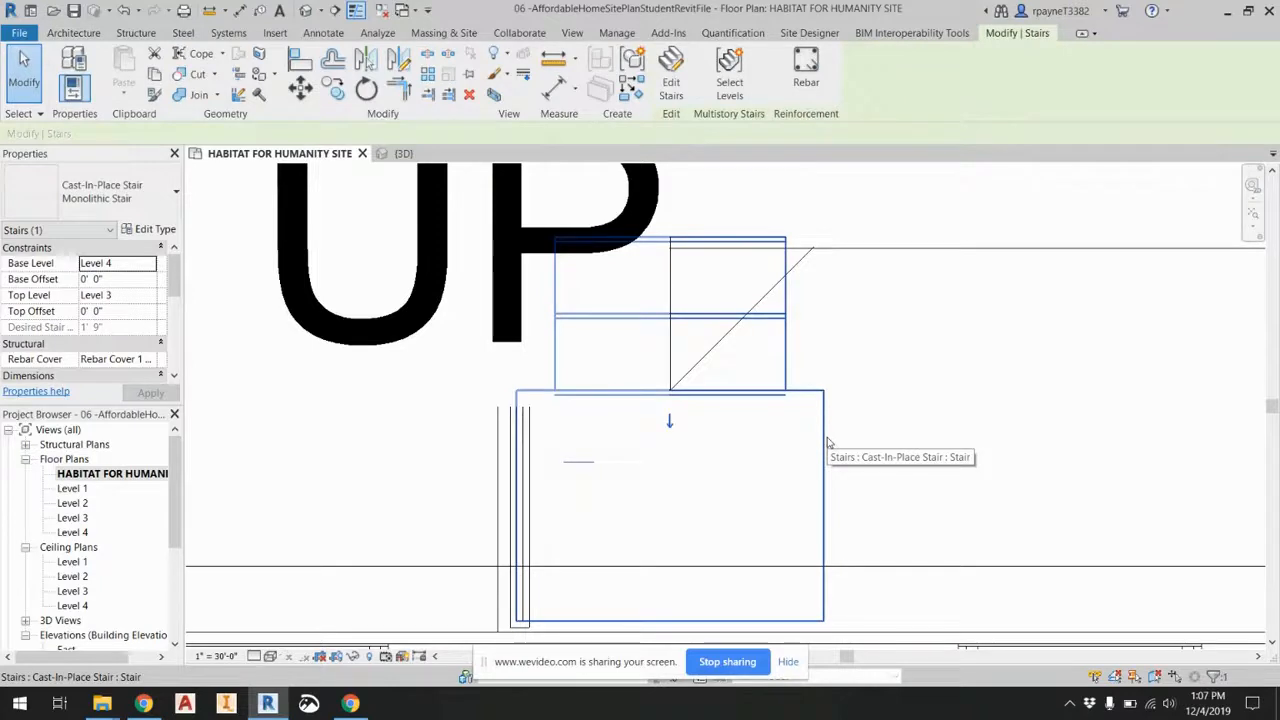
left_click(527, 450)
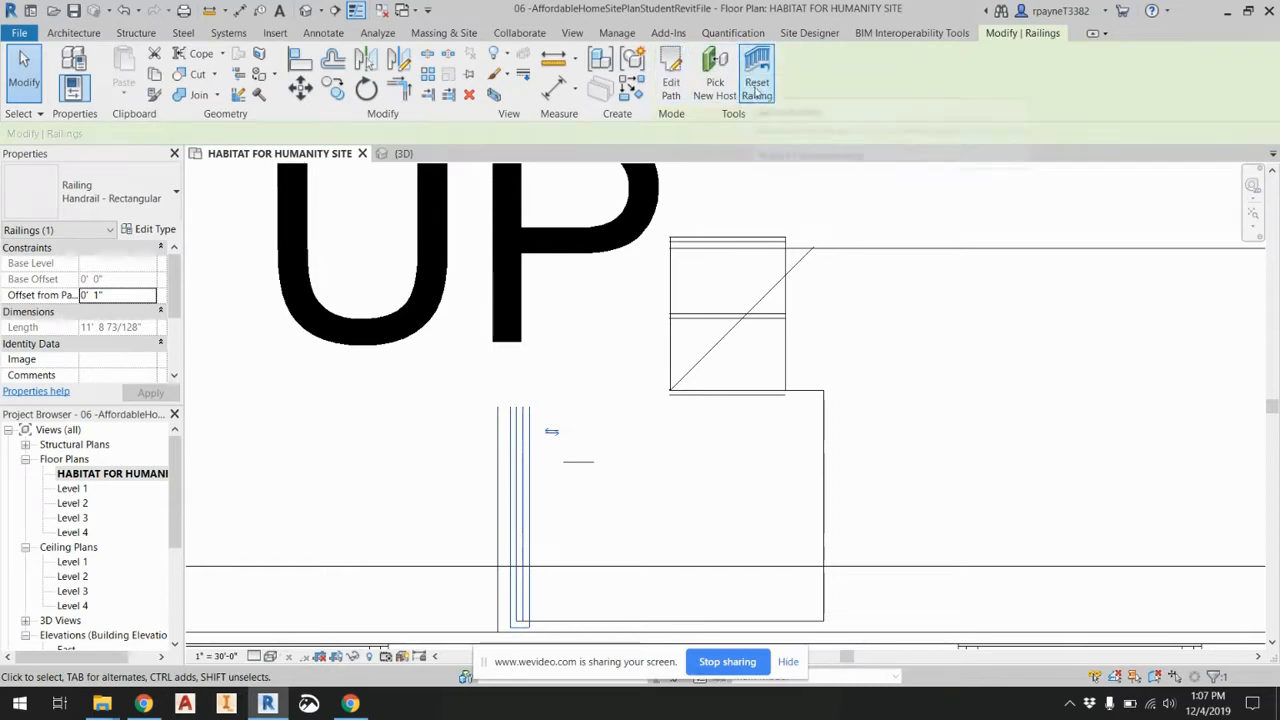
left_click(672, 82)
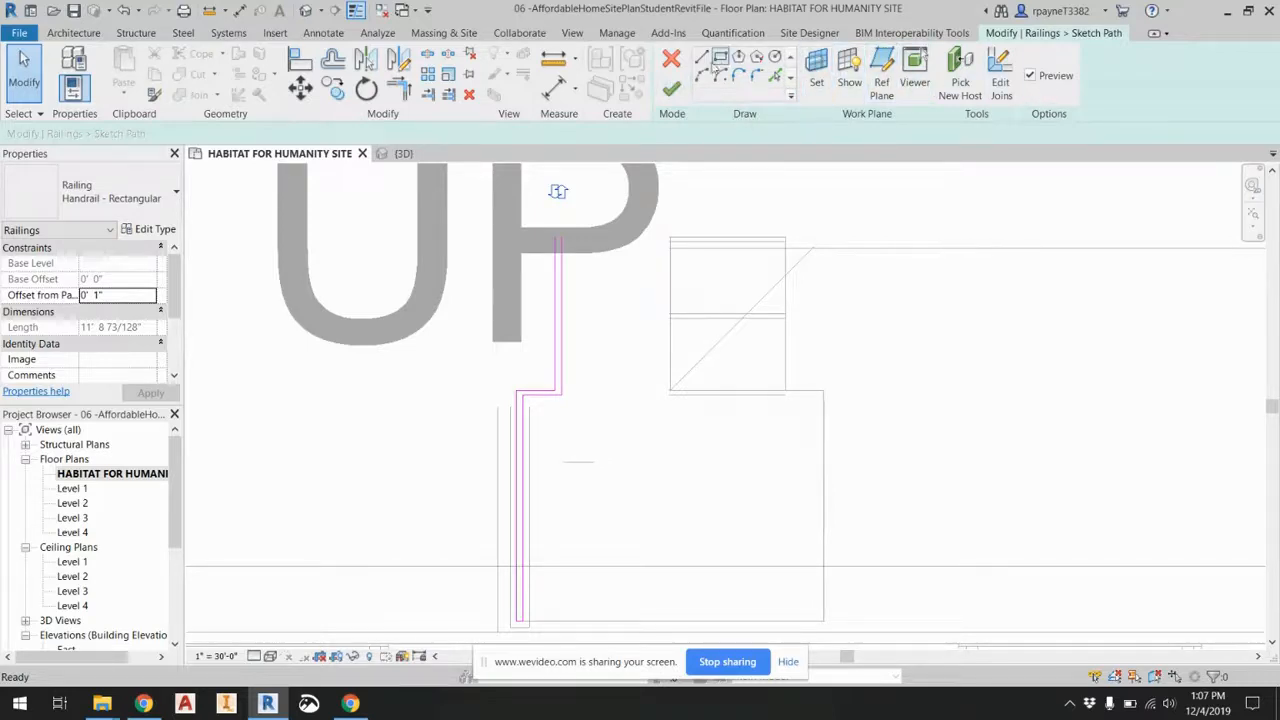
left_click(702, 60)
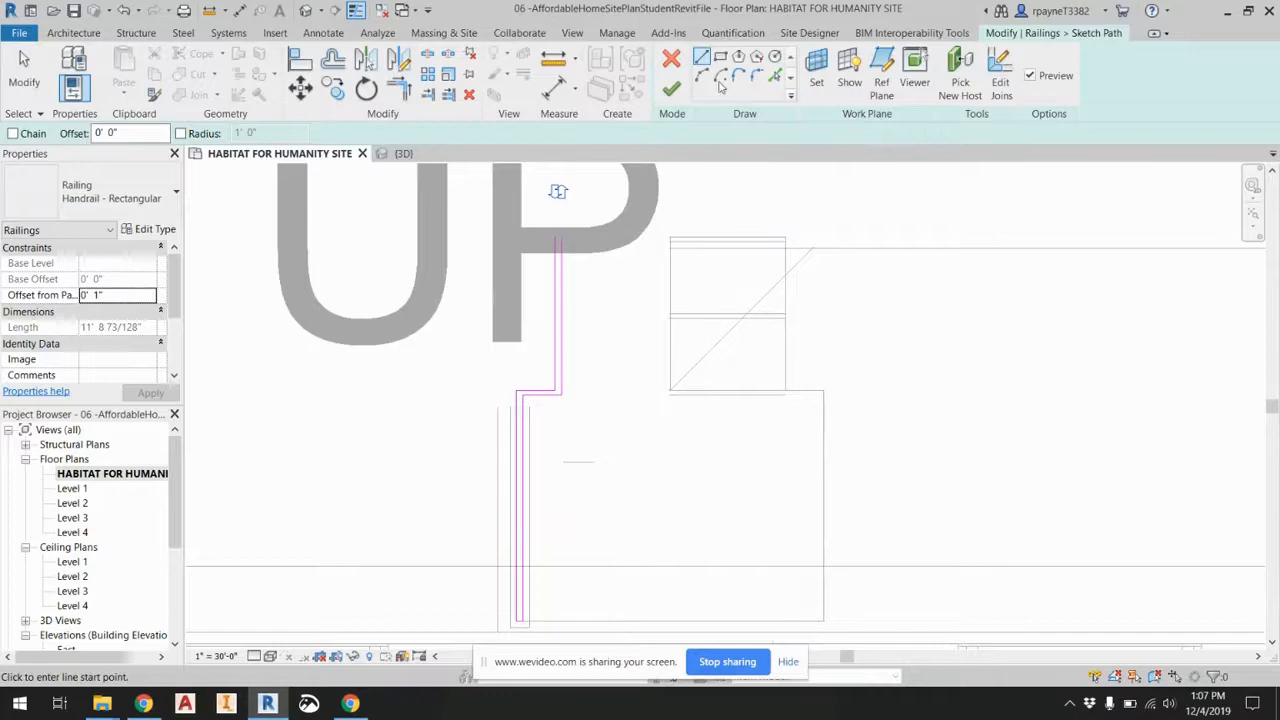
left_click(786, 241)
left_click(786, 394)
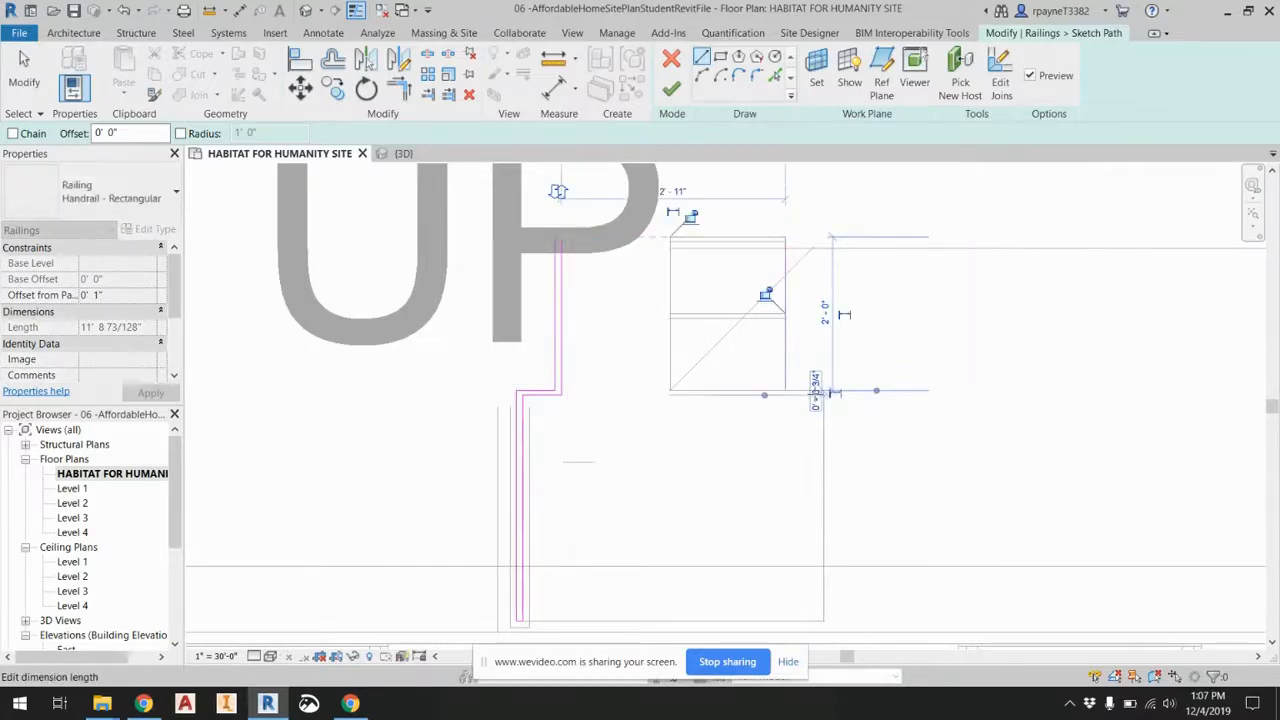
Draw a railing path line along the landing's right edge from its front corner to the house side.
scroll(831, 393, "up", 8)
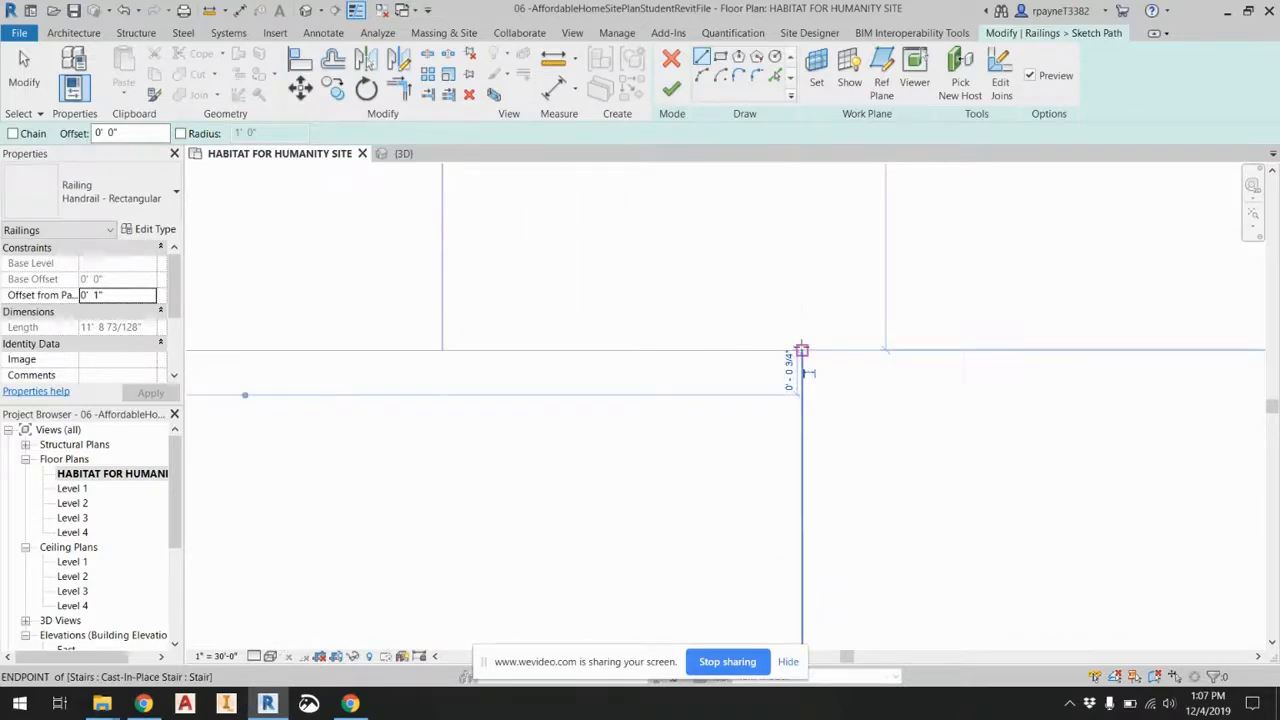
left_click(802, 350)
scroll(804, 305, "down", 5)
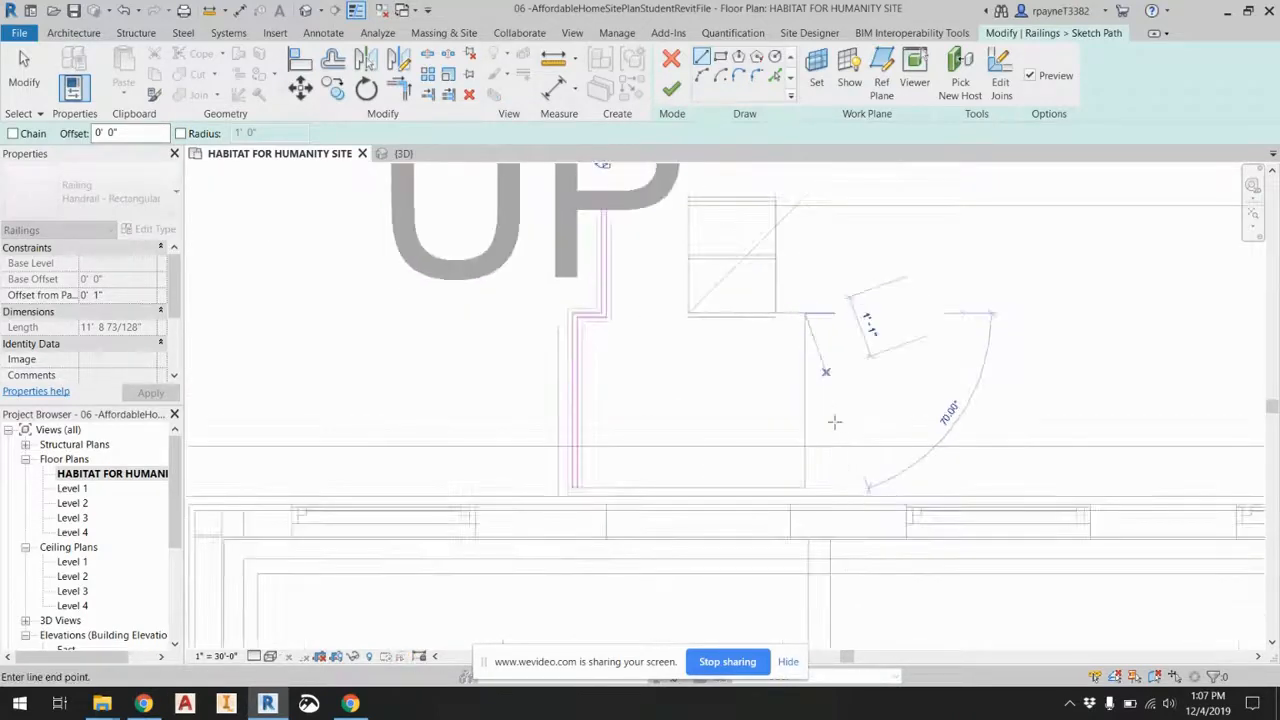
scroll(795, 498, "up", 3)
left_click(770, 509)
Draw a second path line parallel inside the landing's right edge, from the house side to about 1/2" short of the front edge.
left_click(760, 509)
middle_click_drag(750, 342, 756, 538)
scroll(753, 547, "down", 2)
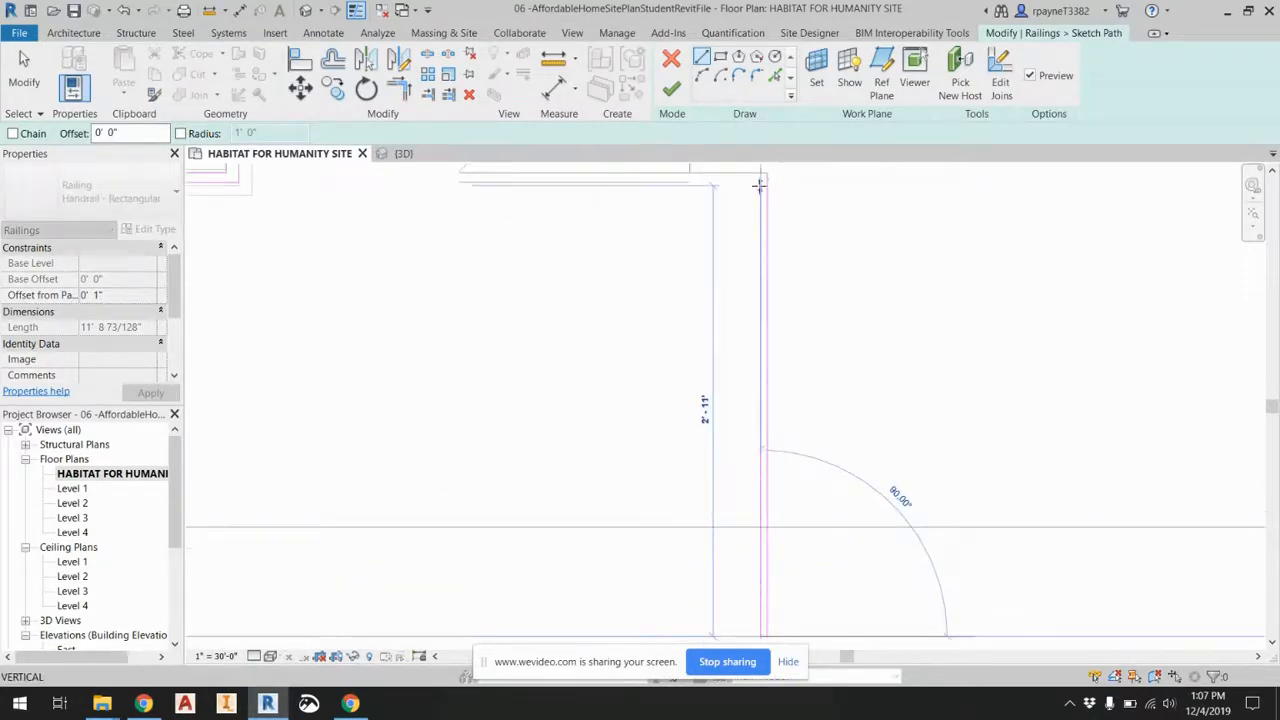
mouse_move(761, 175)
middle_mouse_down()
mouse_move(771, 283)
mouse_move(762, 273)
middle_mouse_up()
scroll(760, 265, "up", 3)
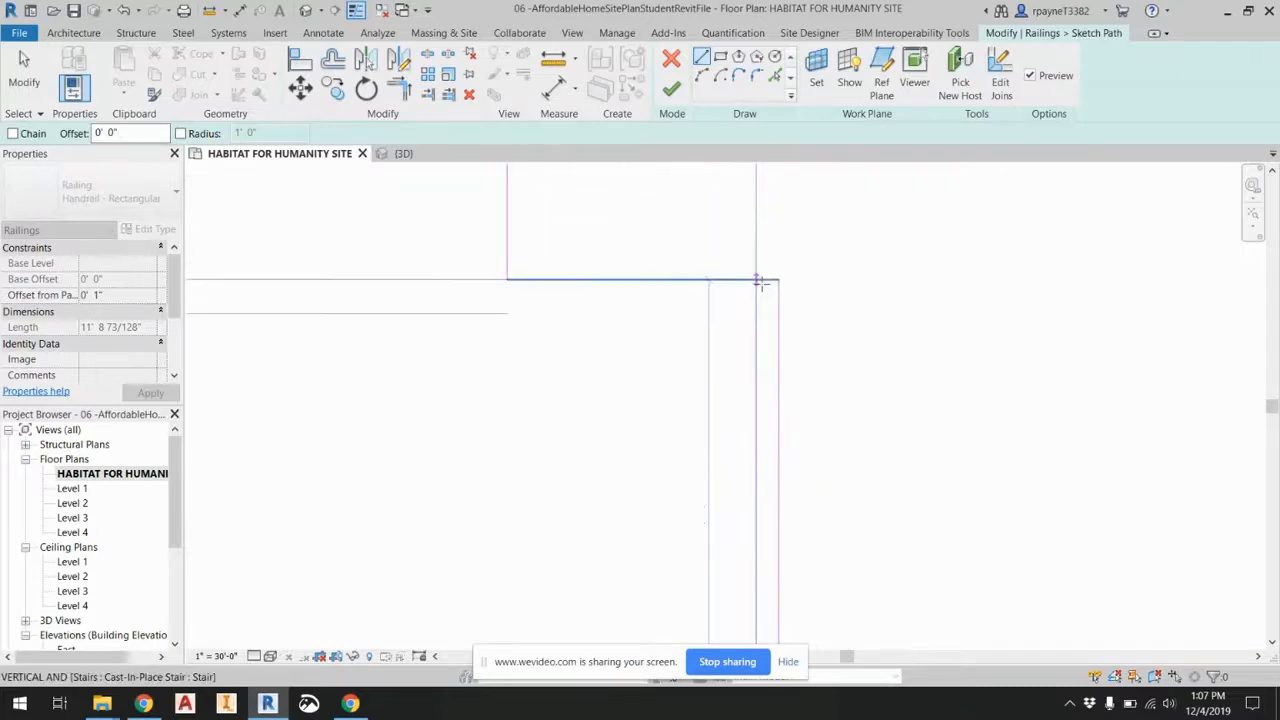
left_click(757, 299)
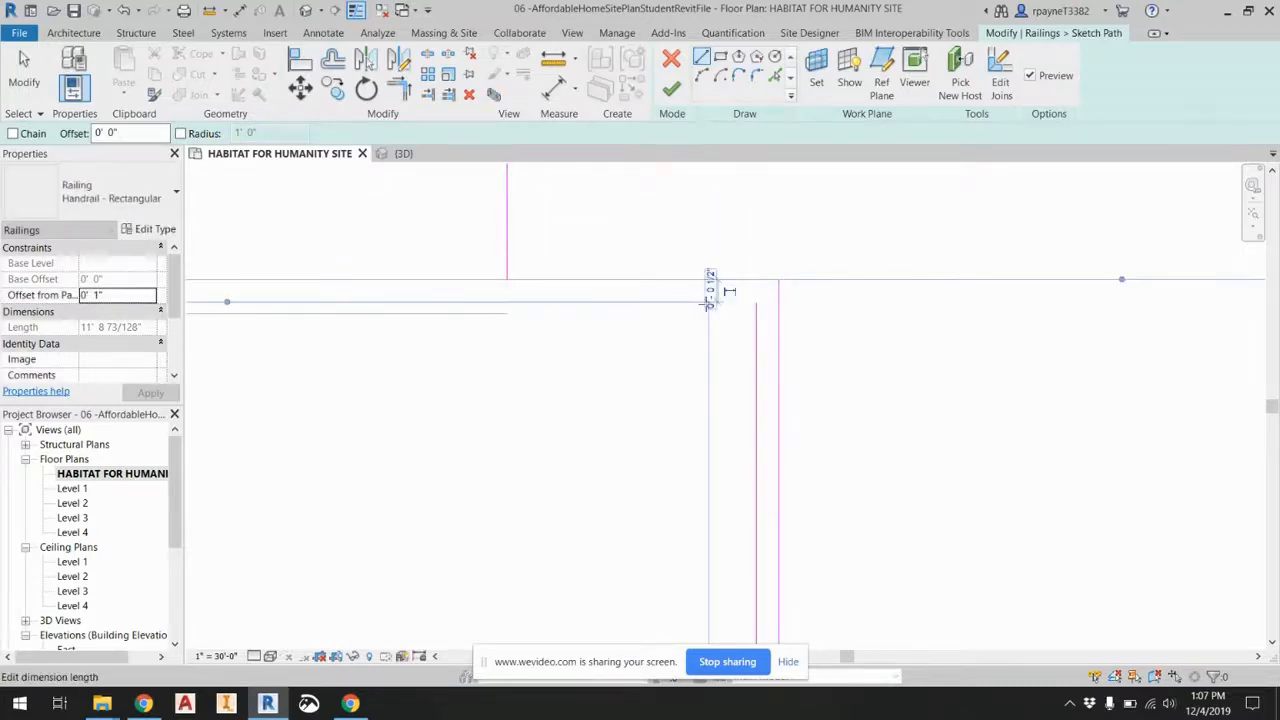
Draw two path lines along the landing's front edge beside the stair run, the inner one about 5 3/4" long.
left_click(778, 279)
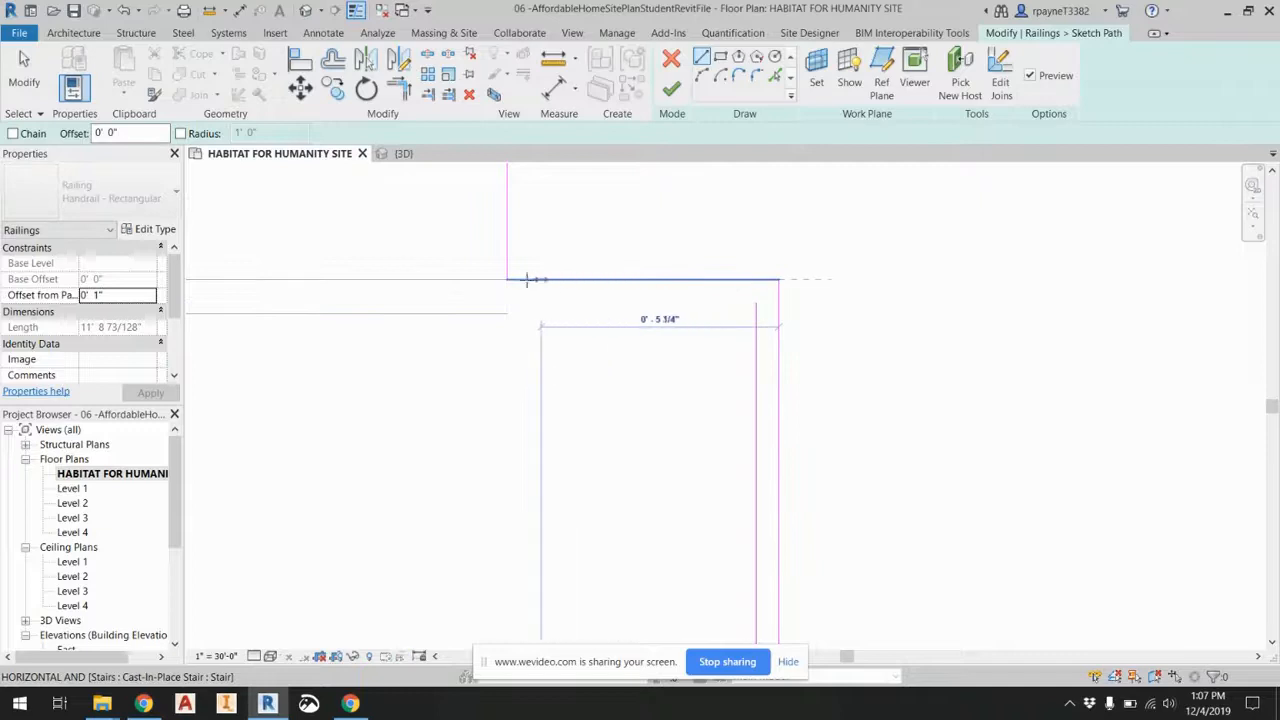
key("Escape")
left_click(756, 300)
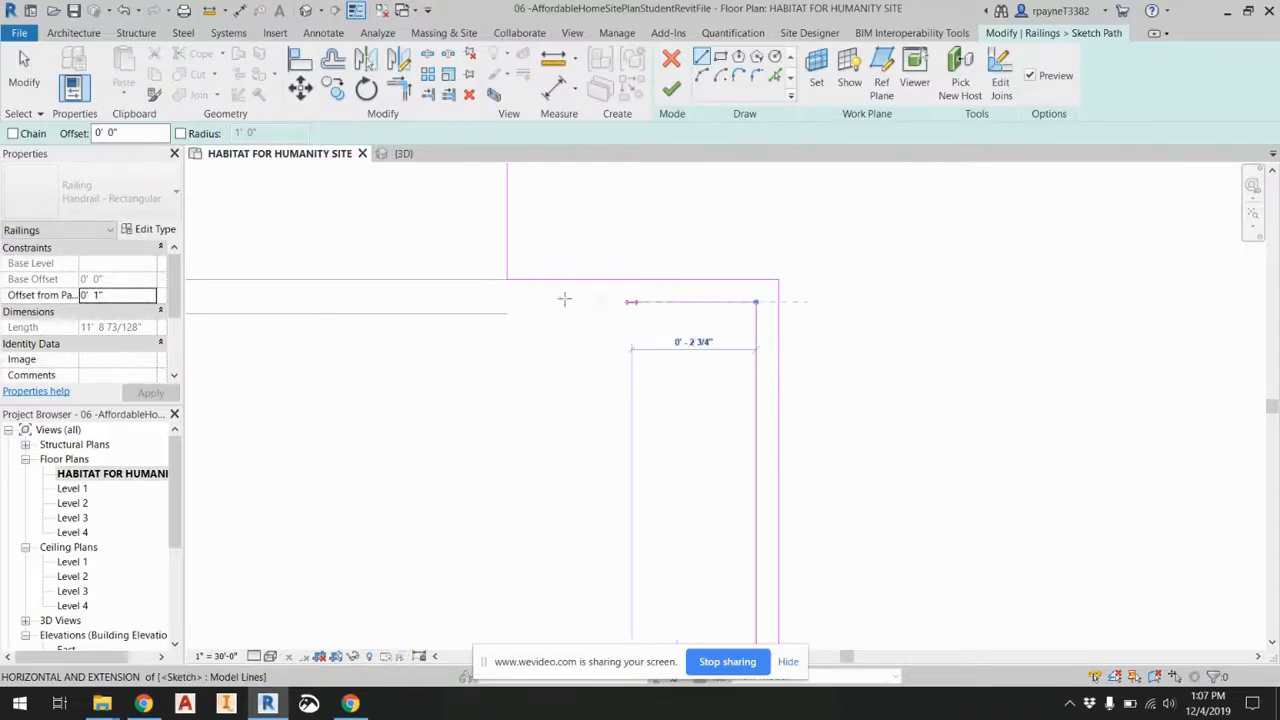
left_click(493, 299)
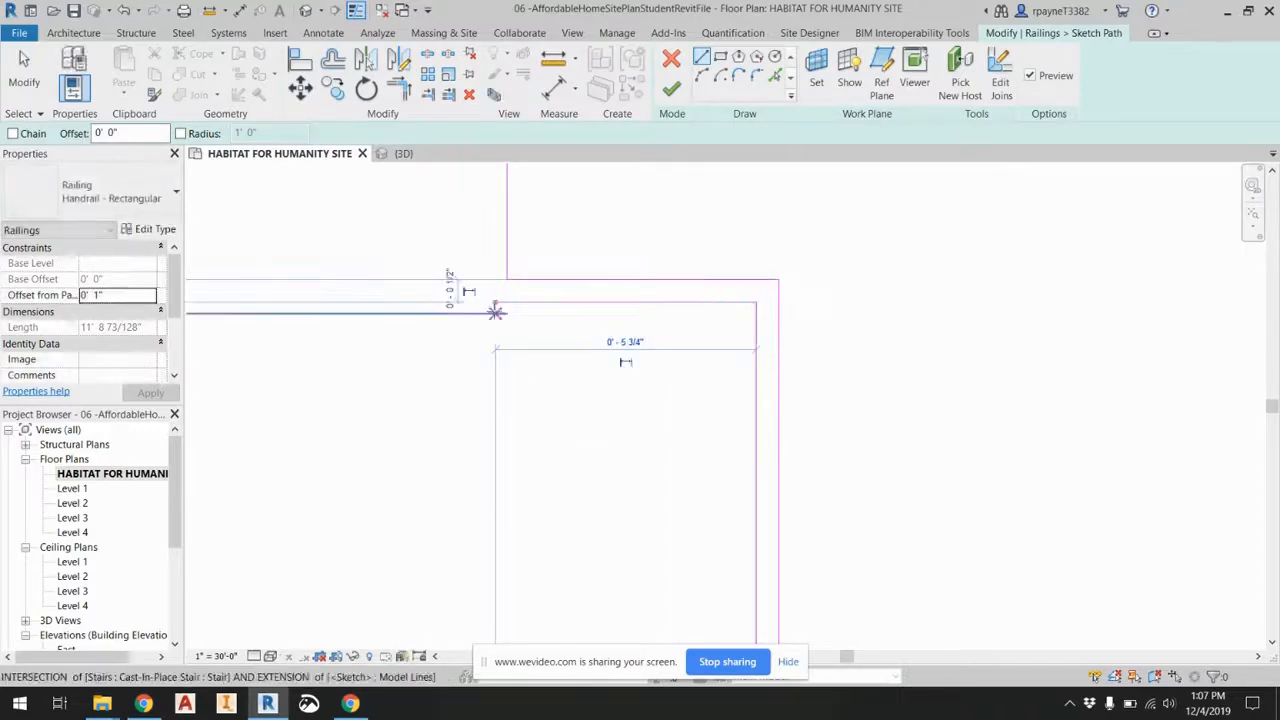
Draw an inner path line about 2'-0 1/2" long along the stair run's right edge, out to the front of the lowest step.
middle_click_drag(508, 312, 507, 486)
scroll(503, 490, "down", 2)
scroll(503, 491, "down", 1)
middle_click_drag(517, 287, 493, 470)
middle_click_drag(470, 264, 457, 447)
middle_click_drag(440, 375, 459, 373)
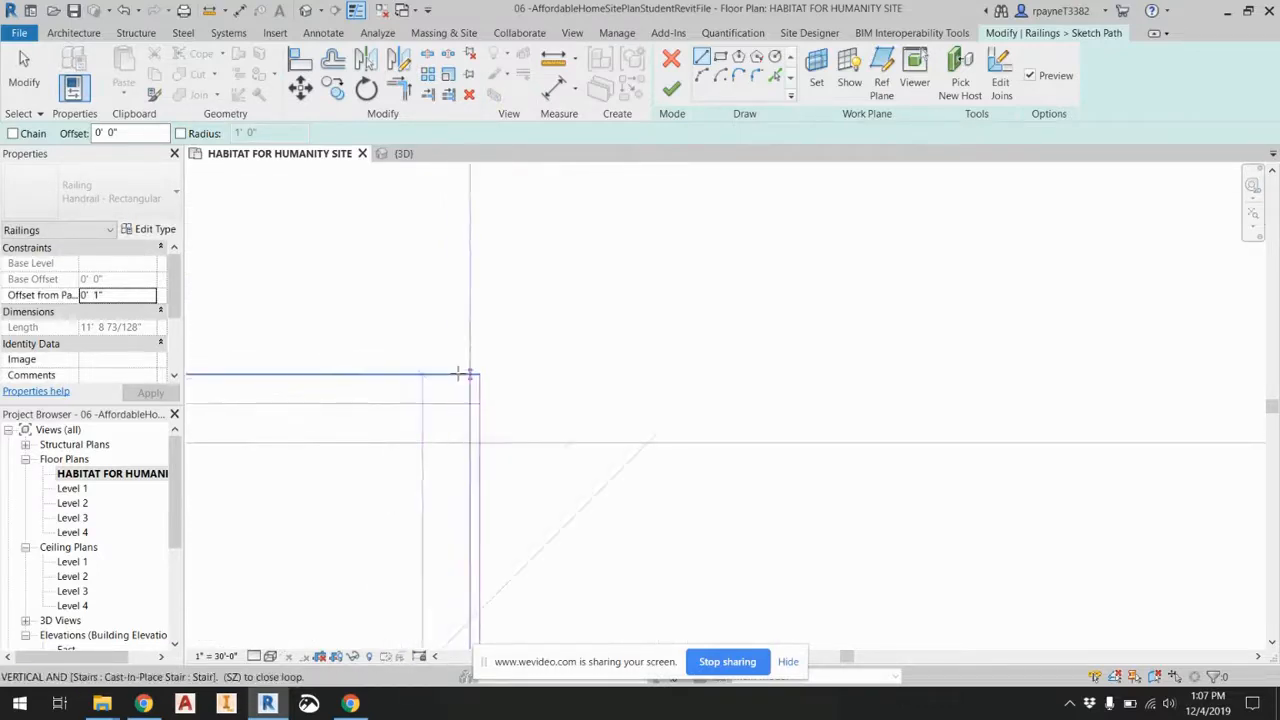
left_click(468, 374)
scroll(603, 200, "down", 1)
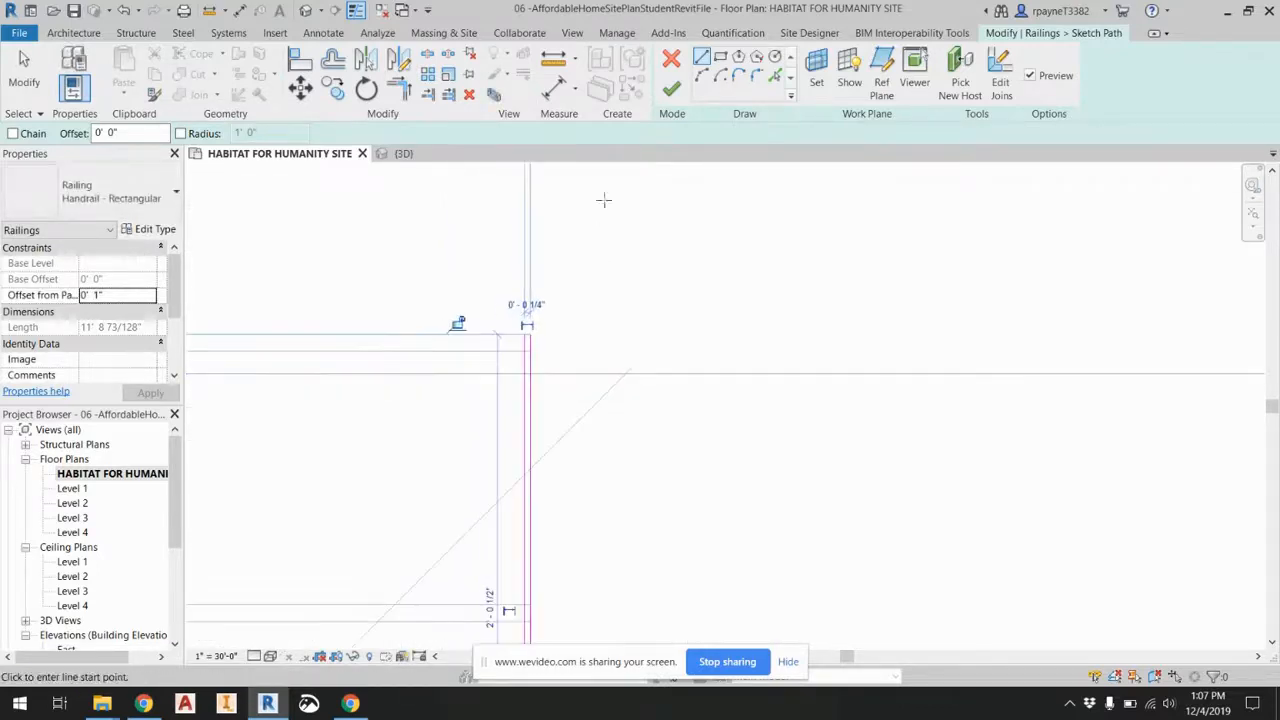
Try to finish the railing sketch with separate path lines on both sides of the stairs.
left_click(671, 91)
scroll(837, 366, "up", 5)
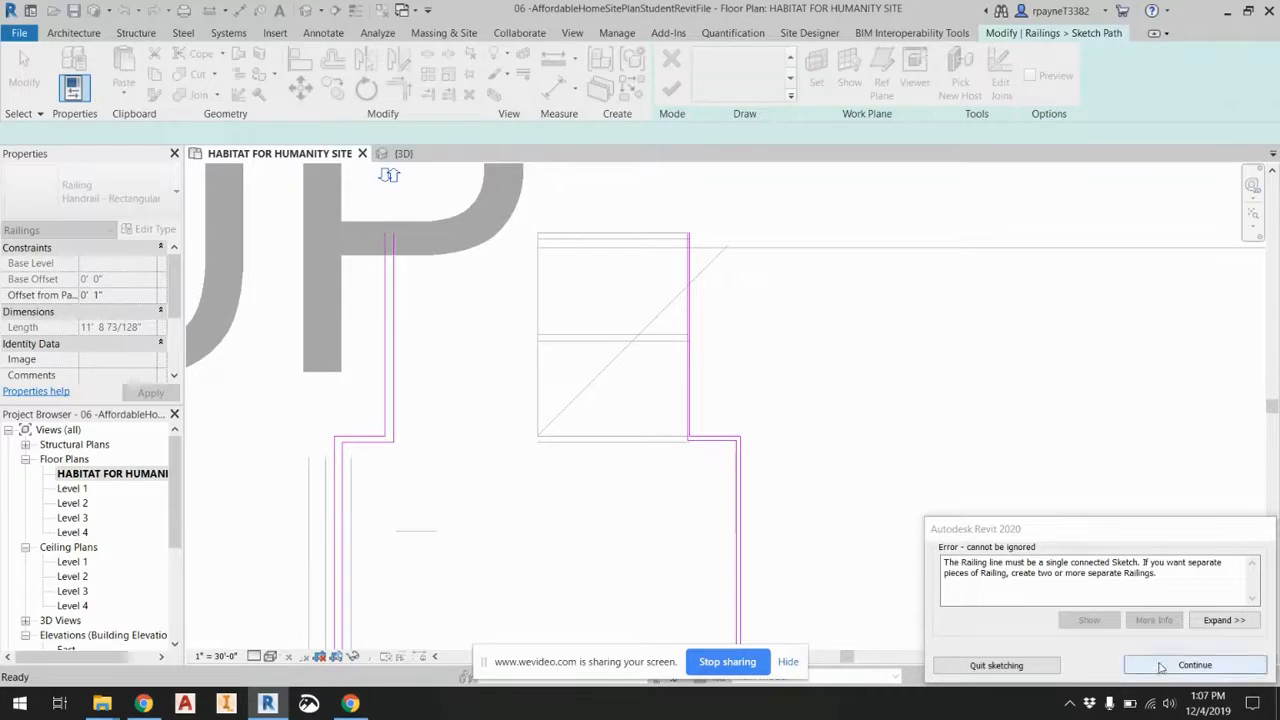
left_click(1160, 667)
Delete the path lines along the right side of the stairs and landing, and finish the railing sketch.
left_click(838, 580)
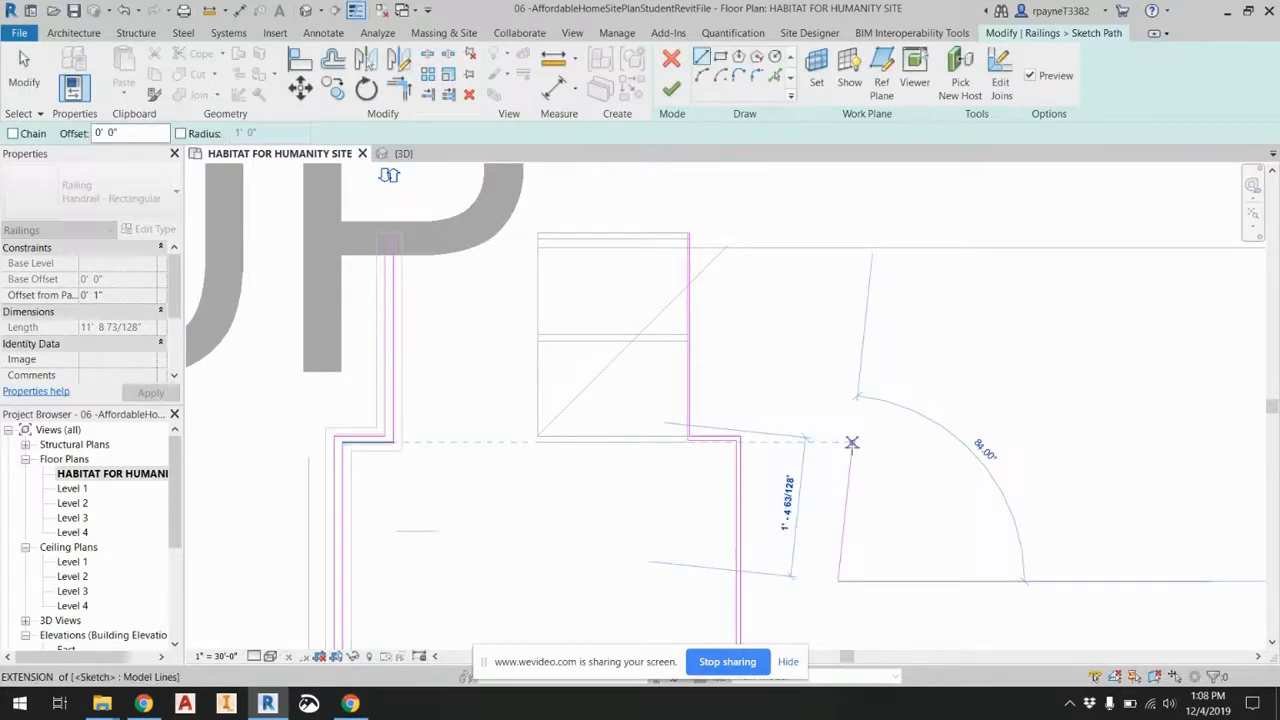
key("Escape")
key("Escape")
mouse_move(835, 557)
left_mouse_down()
mouse_move(649, 372)
mouse_move(629, 326)
left_mouse_up()
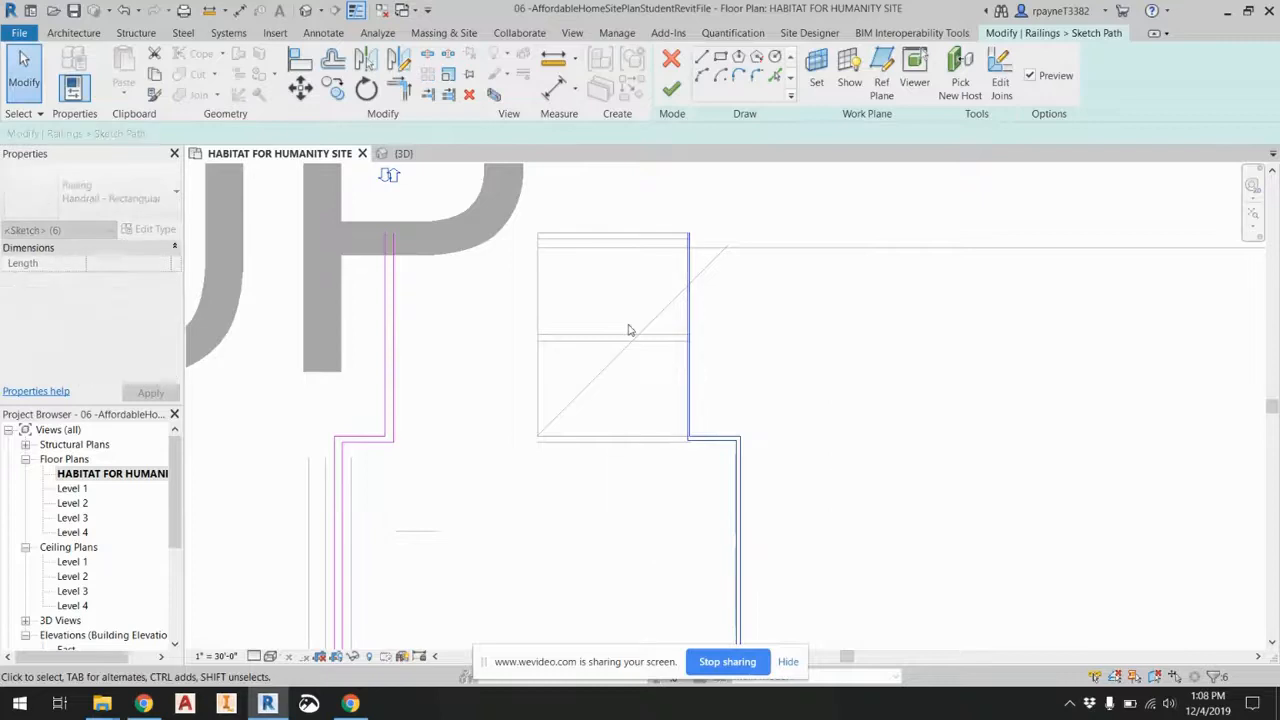
key("Delete")
middle_click_drag(775, 424, 747, 257)
scroll(711, 591, "up", 2)
scroll(708, 585, "down", 1)
scroll(708, 585, "down", 2)
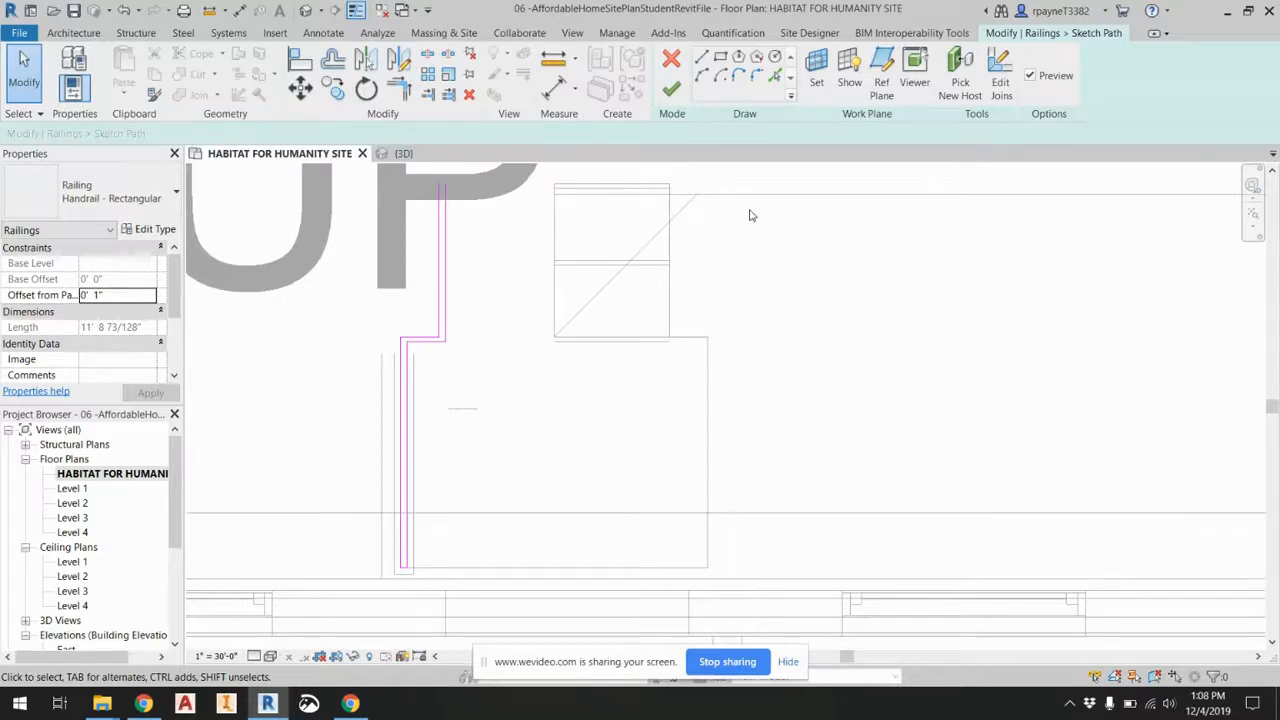
left_click(671, 89)
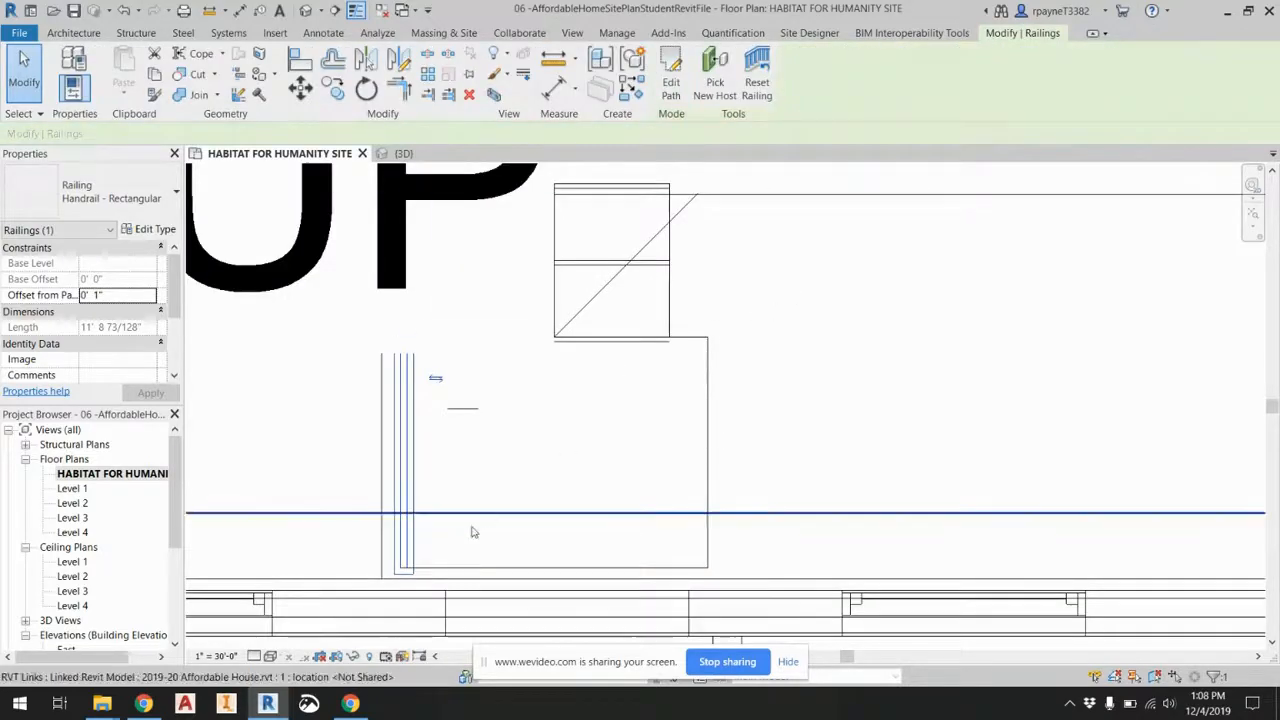
scroll(403, 562, "up", 2)
scroll(402, 560, "up", 1)
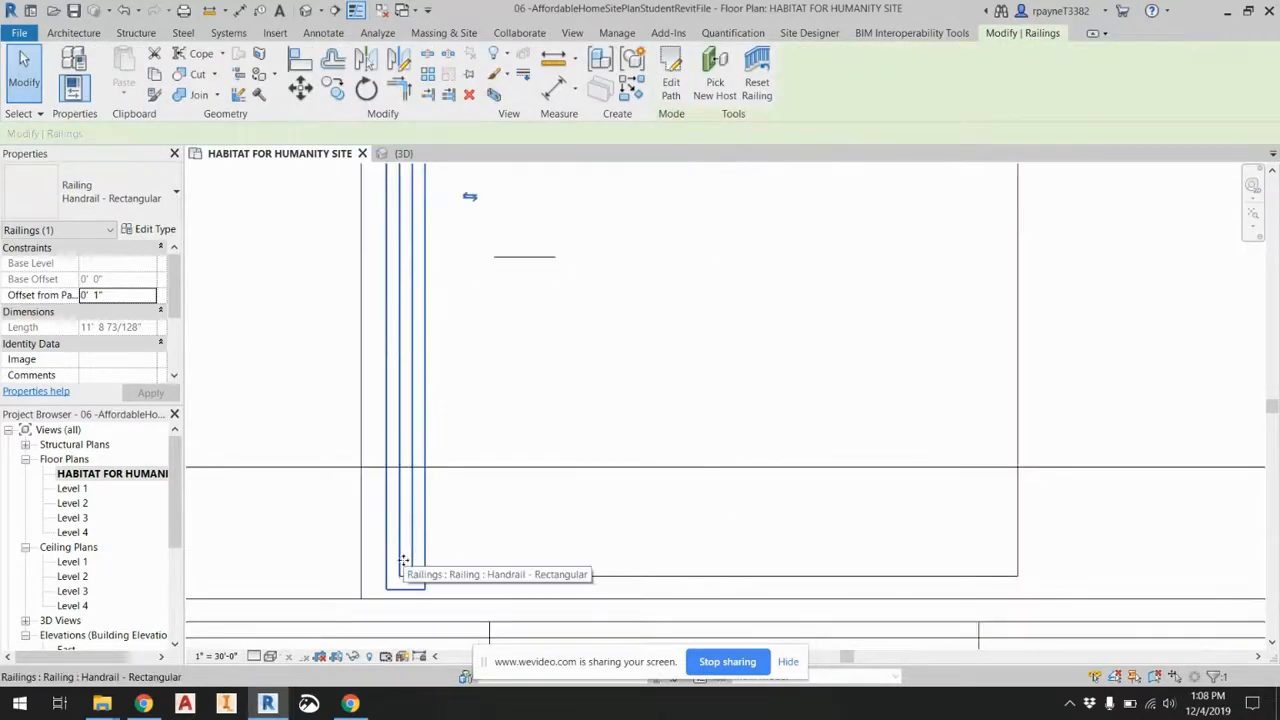
scroll(403, 560, "down", 1)
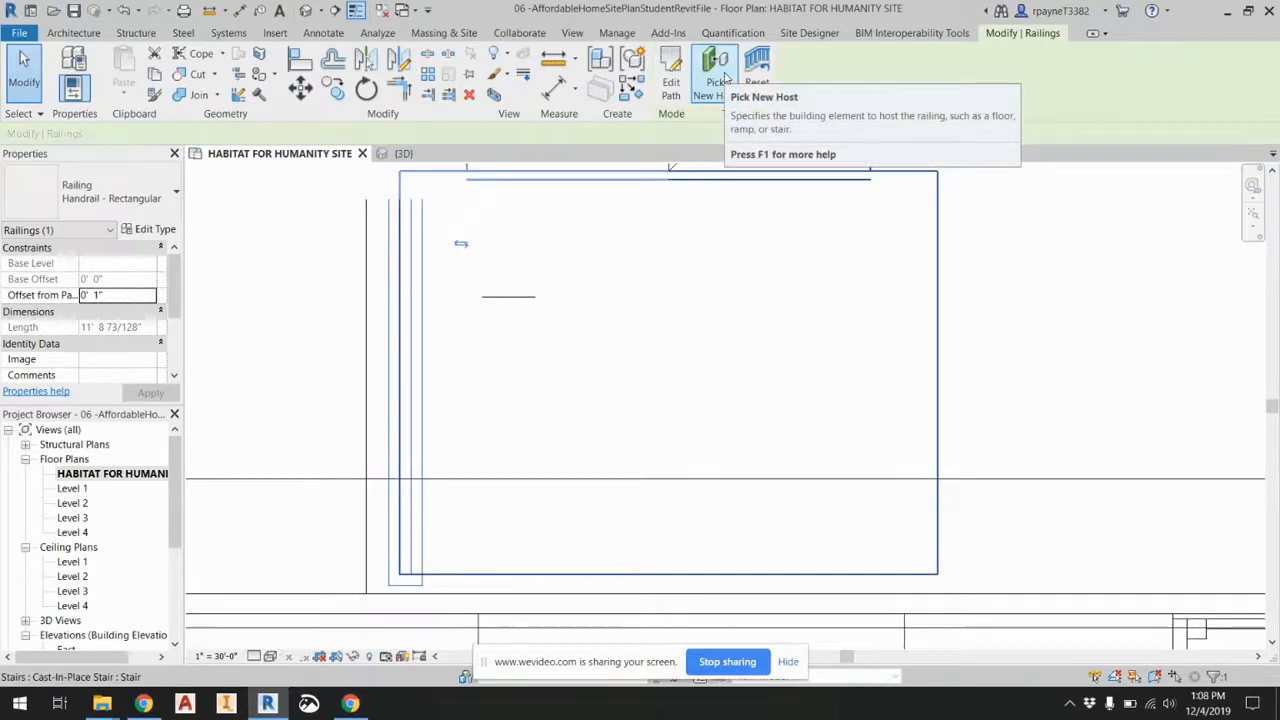
left_click(70, 33)
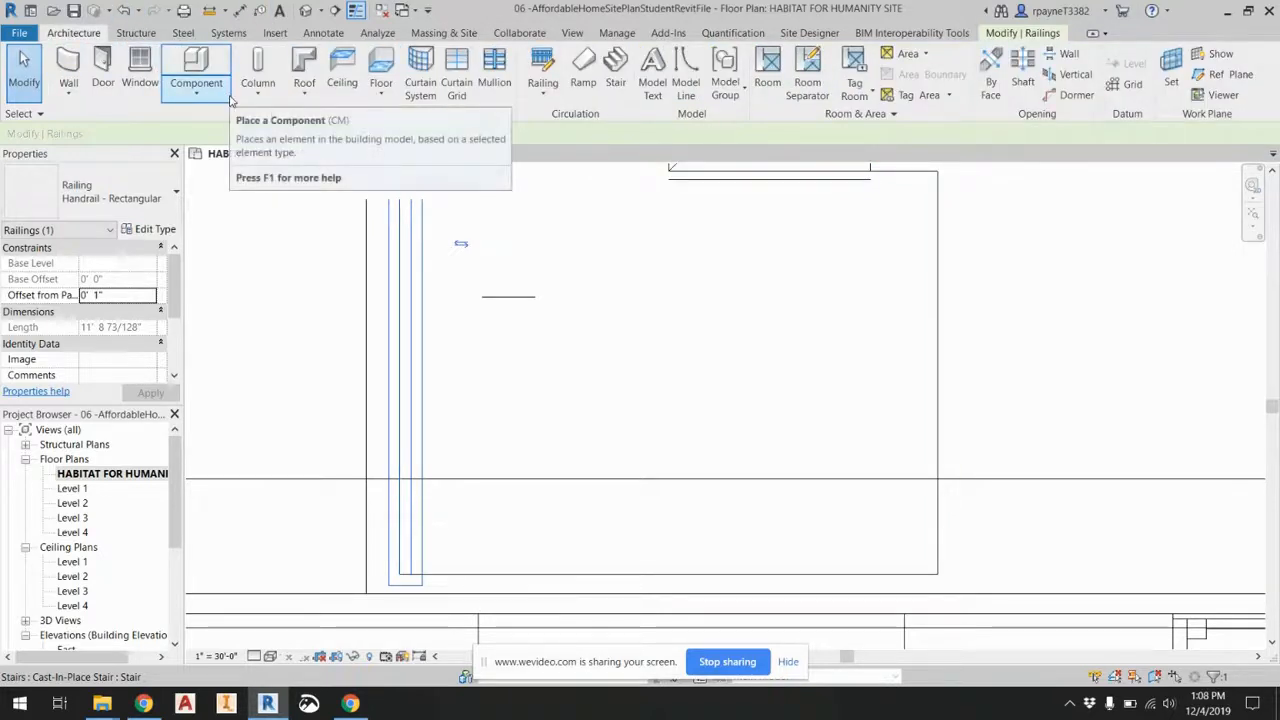
left_click(543, 62)
middle_click_drag(791, 251, 540, 460)
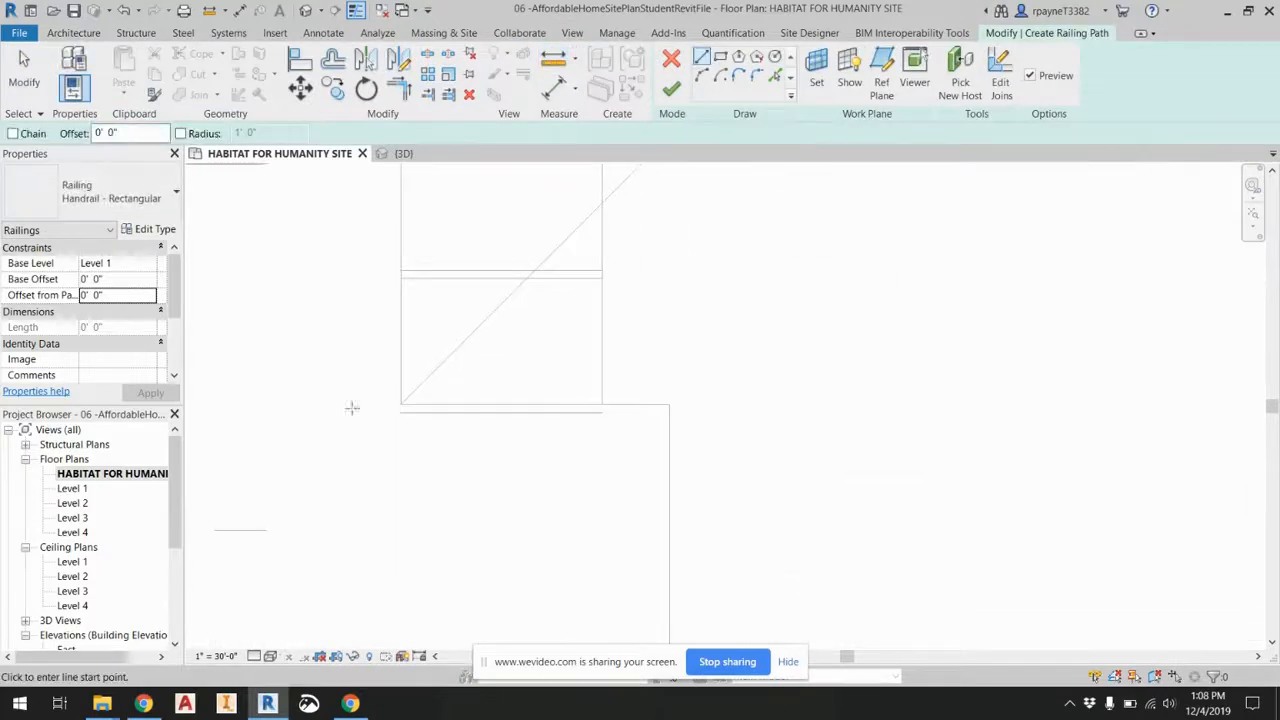
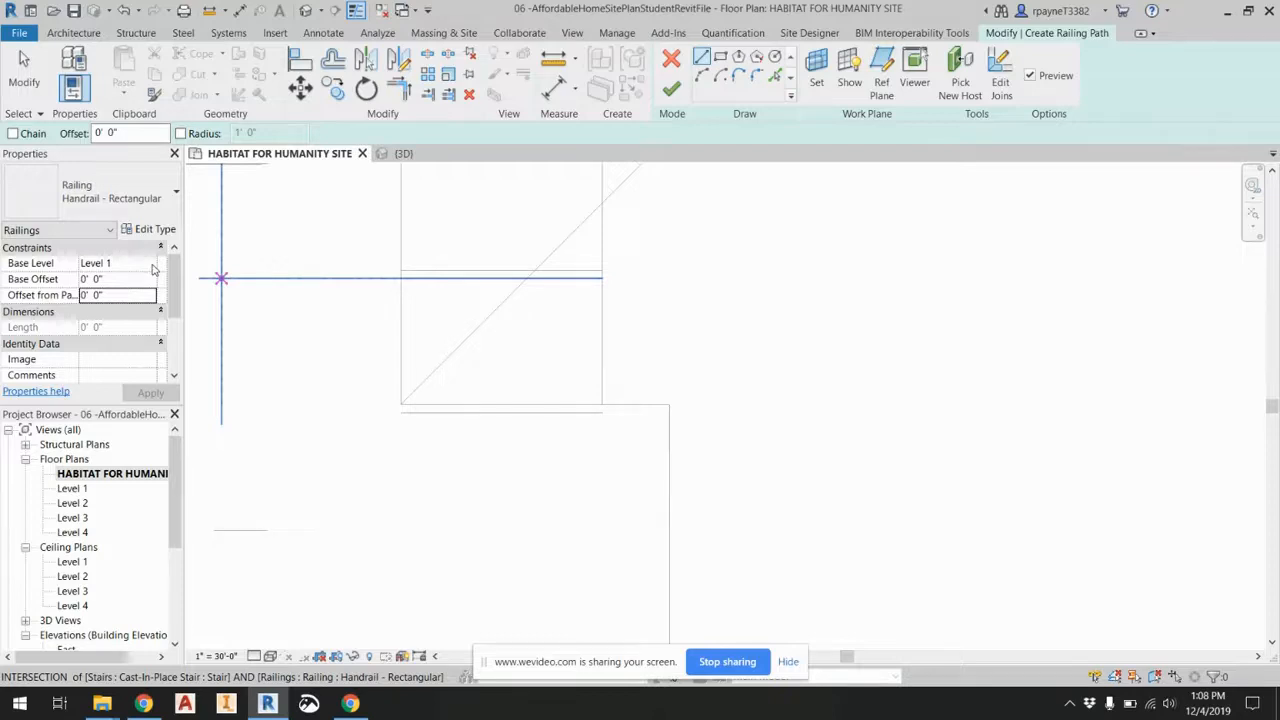
scroll(153, 268, "down", 2)
scroll(153, 268, "up", 1)
scroll(153, 268, "down", 1)
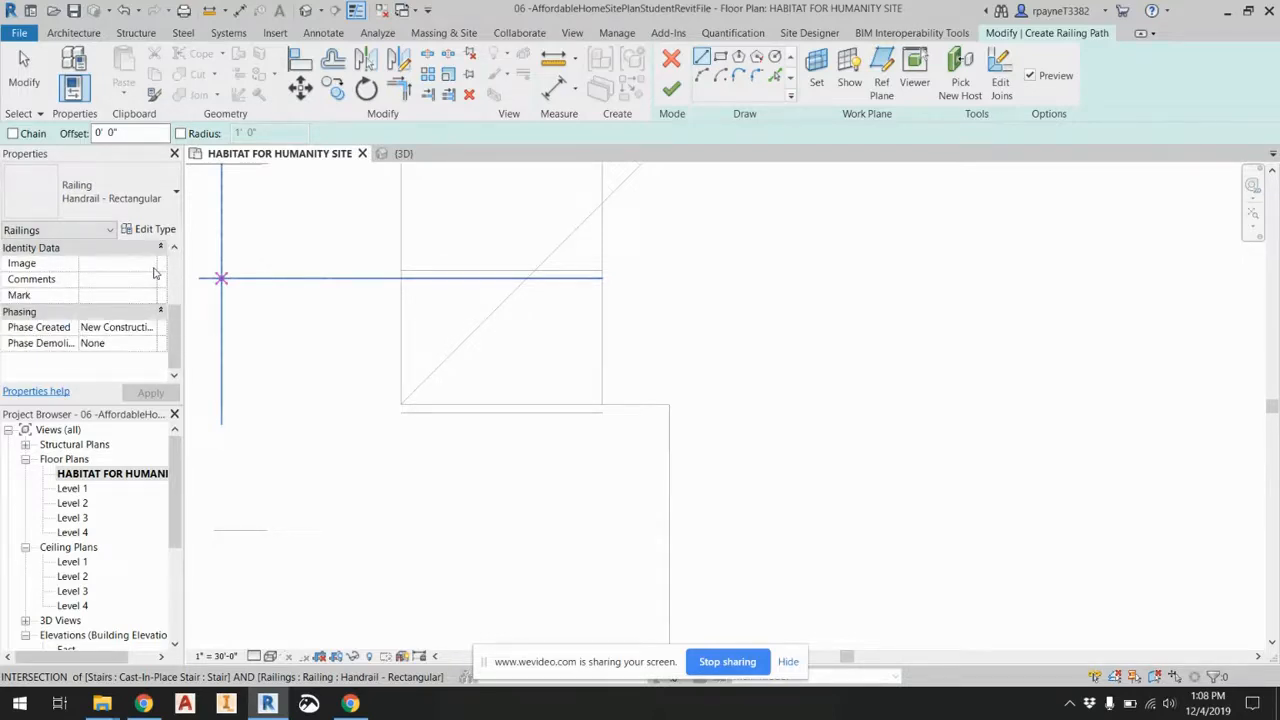
scroll(155, 272, "up", 2)
left_click(150, 264)
left_click(154, 271)
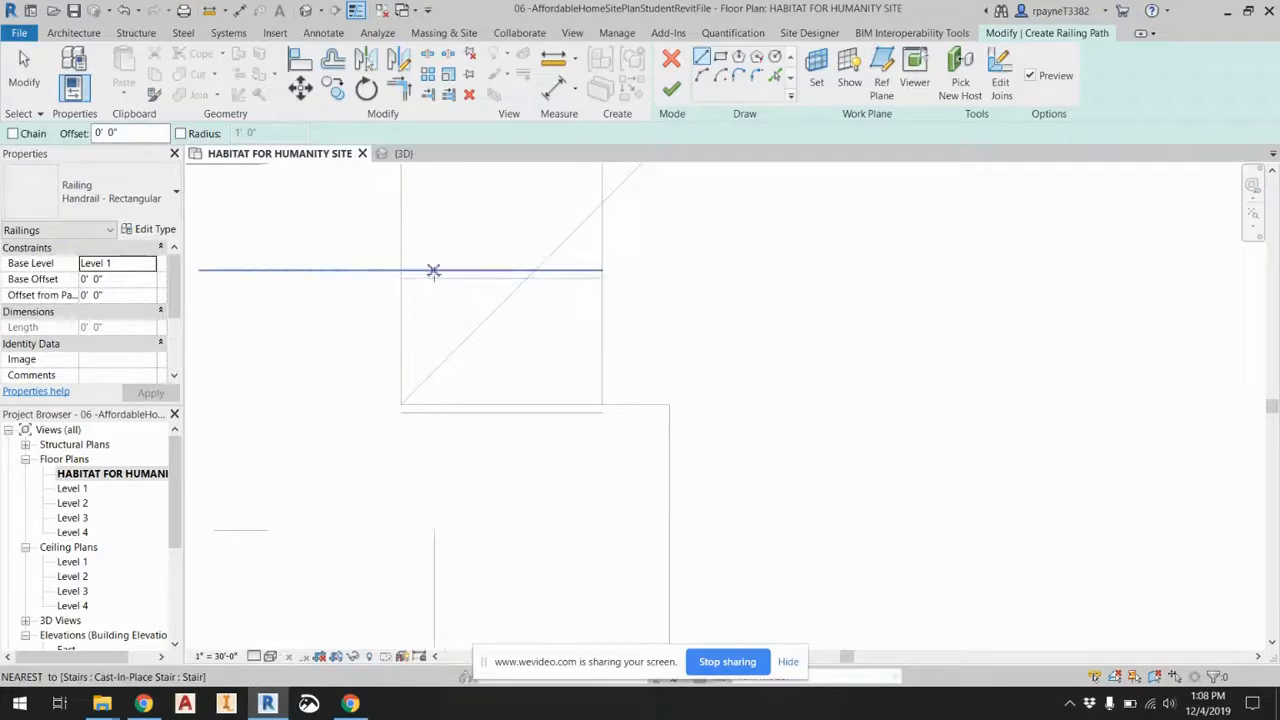
key("Escape")
left_click(671, 59)
Start a new Handrail - Rectangular railing path and draw a 2'-0" line along the right edge of the stair run.
middle_click_drag(515, 505, 783, 272)
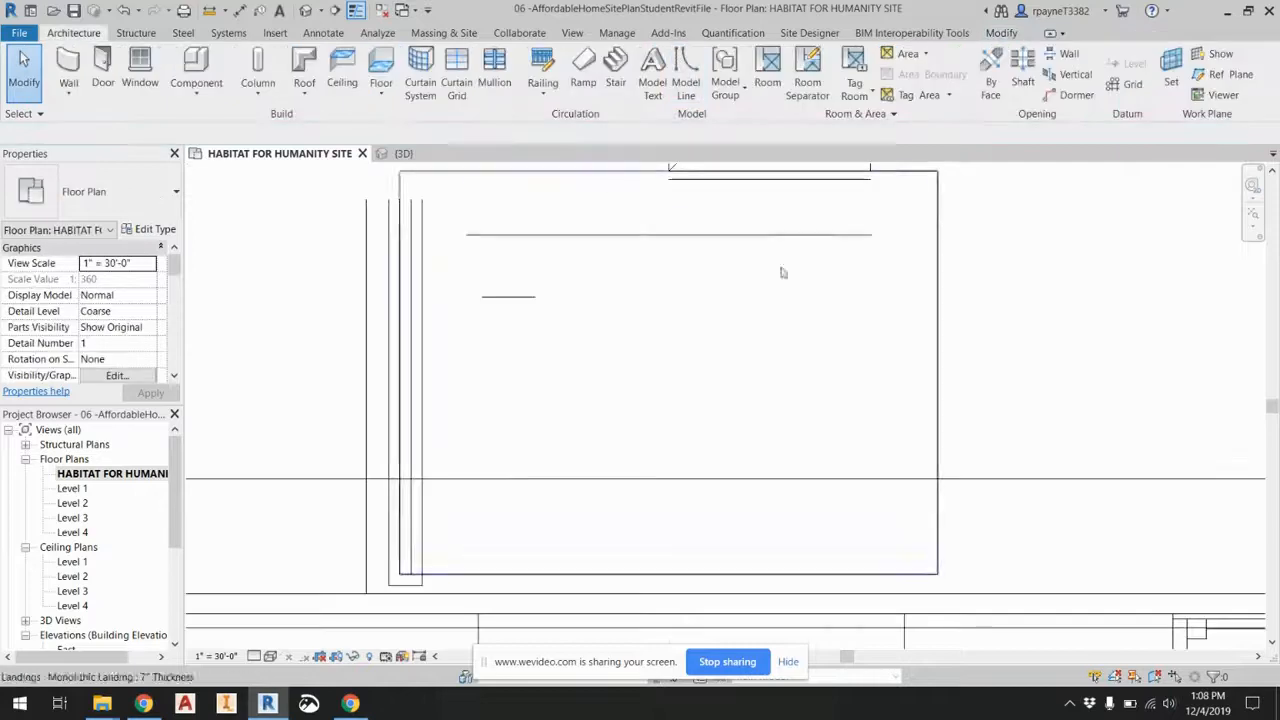
left_click(936, 364)
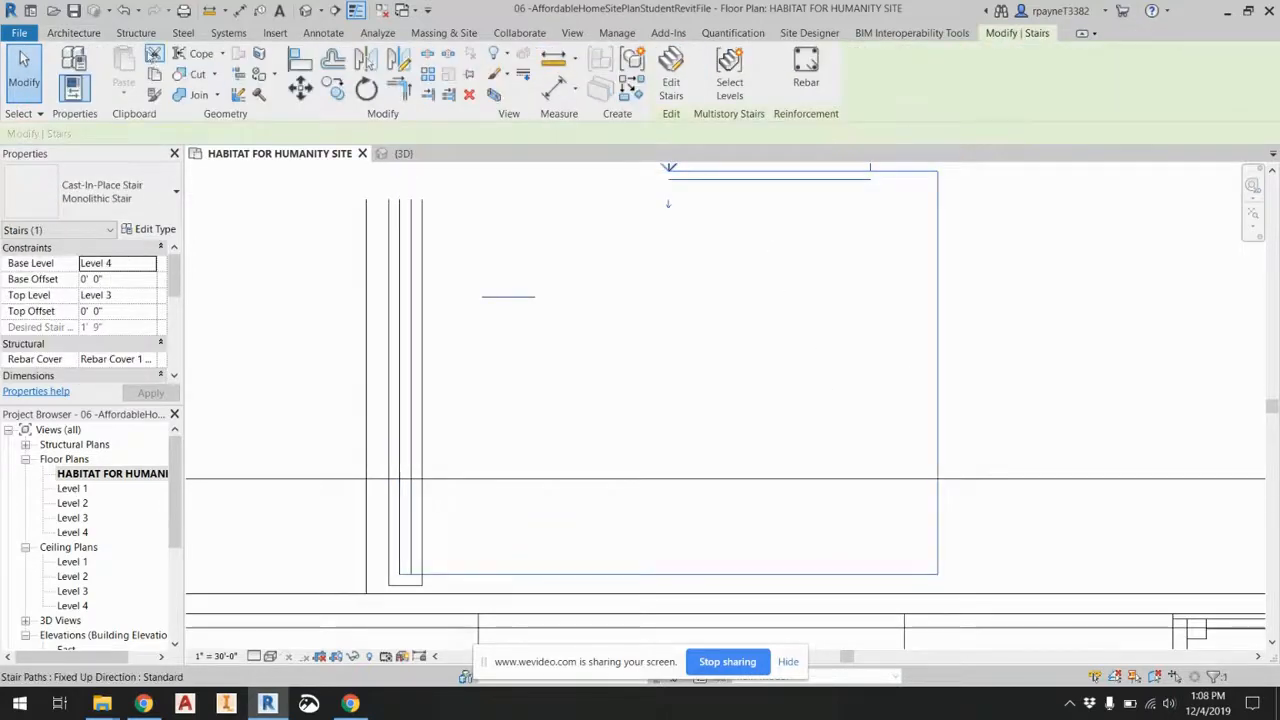
left_click(88, 33)
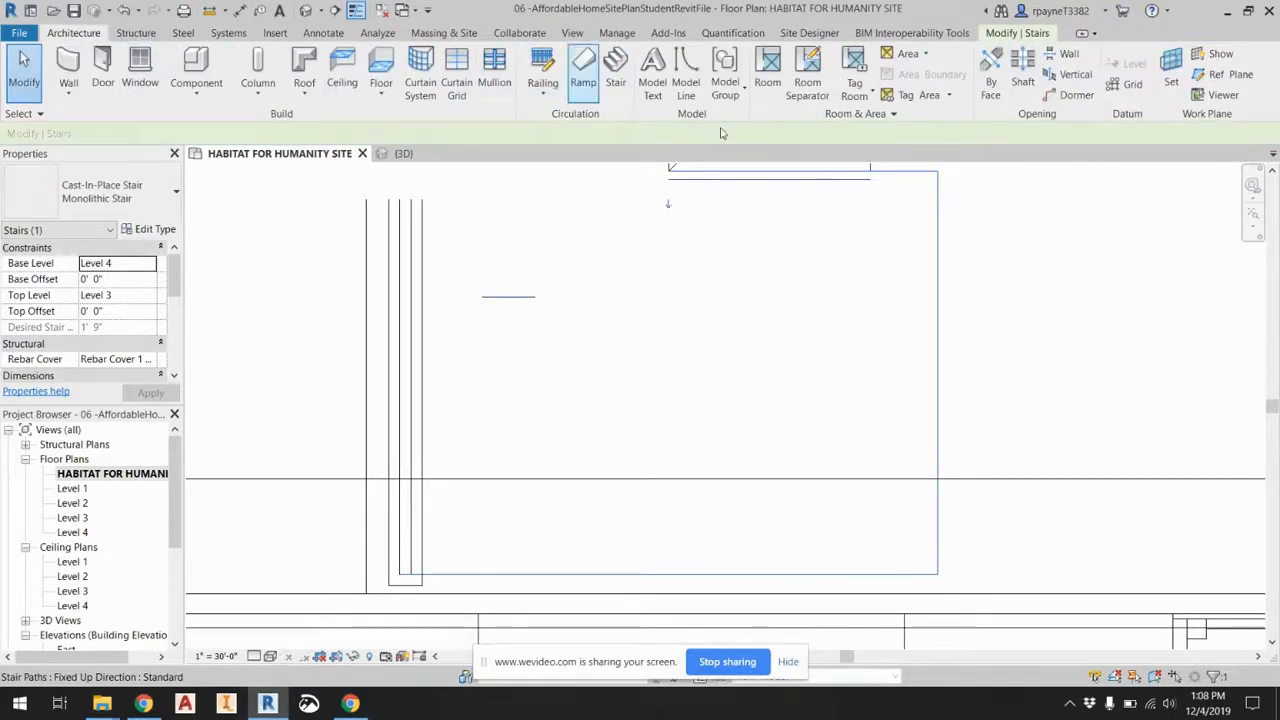
left_click(553, 65)
middle_click_drag(849, 288, 620, 488)
middle_click_drag(637, 260, 590, 477)
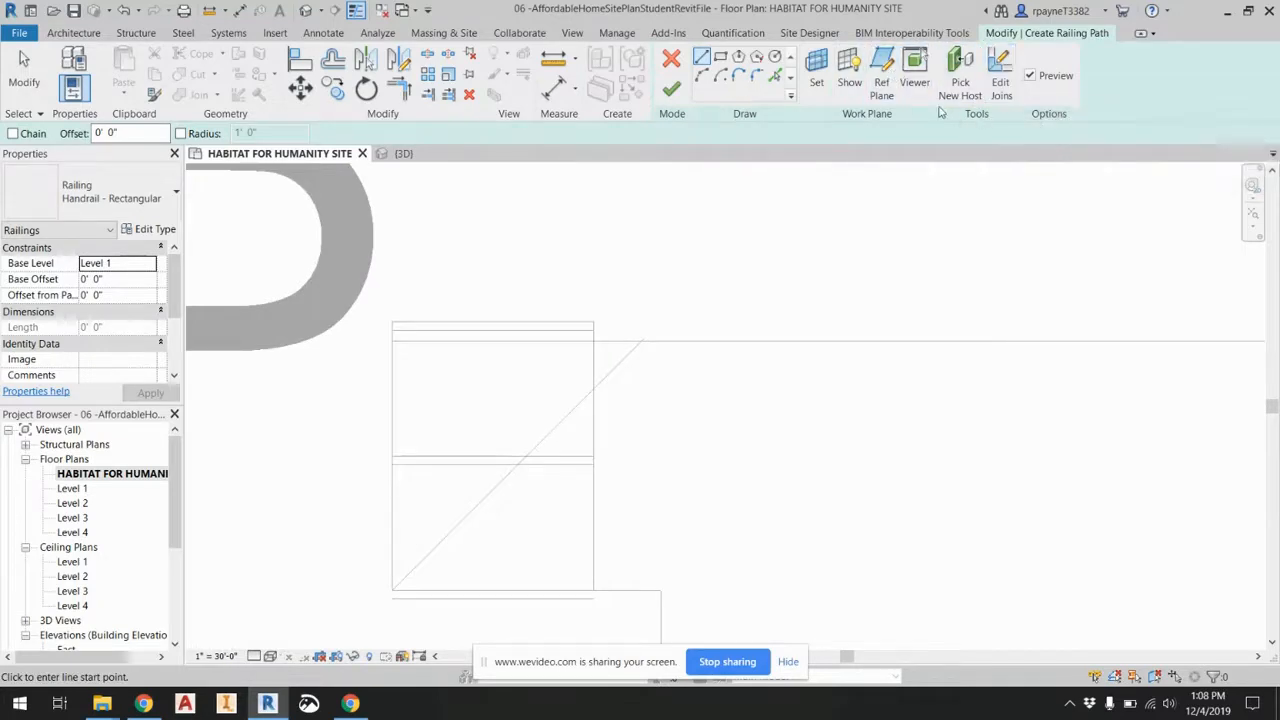
left_click(593, 322)
middle_click_drag(612, 496, 600, 414)
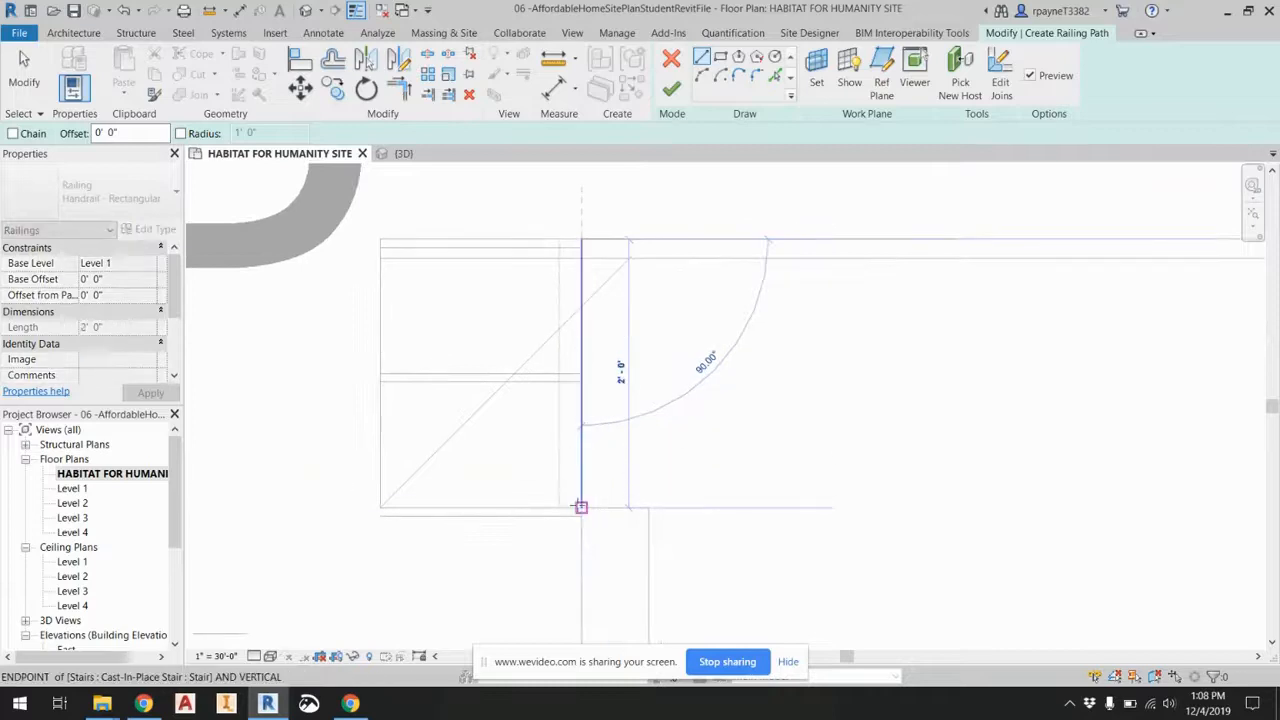
left_click(581, 507)
Continue the railing path 6" along the landing's front edge and 3'-0" along its right edge to the house side, and finish the railing.
left_click(648, 509)
middle_click_drag(636, 492, 627, 216)
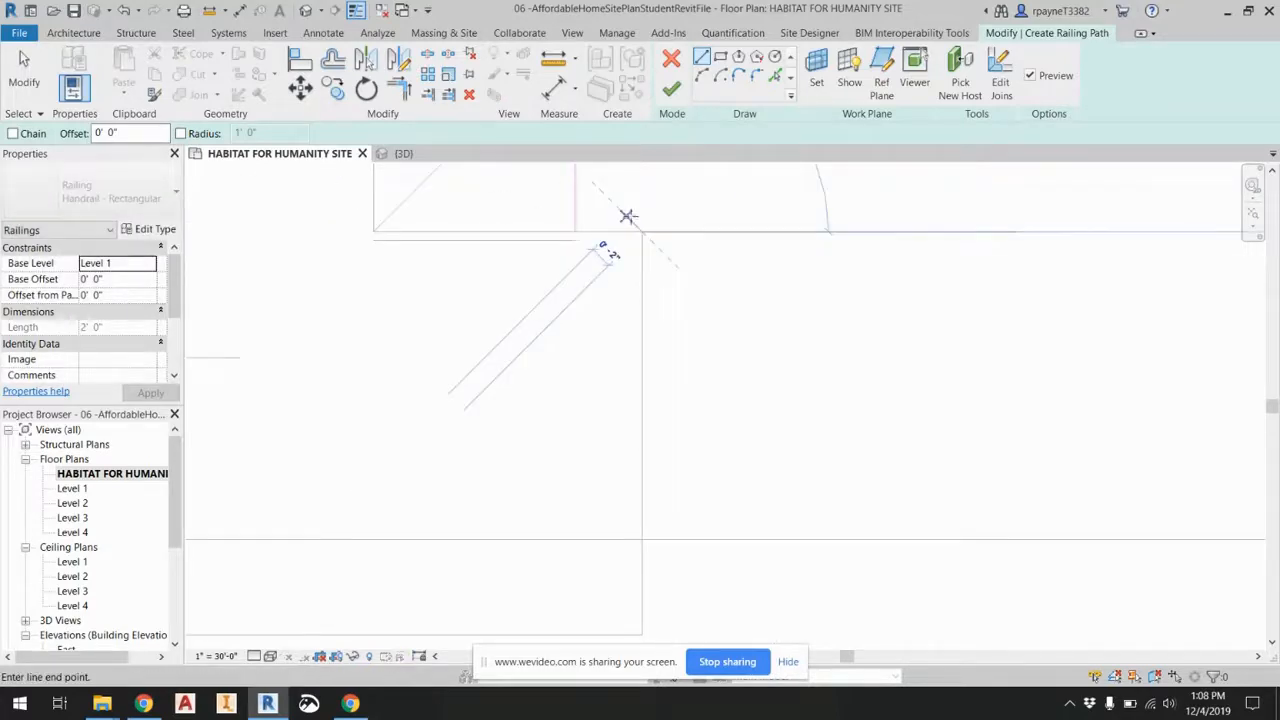
left_click(575, 232)
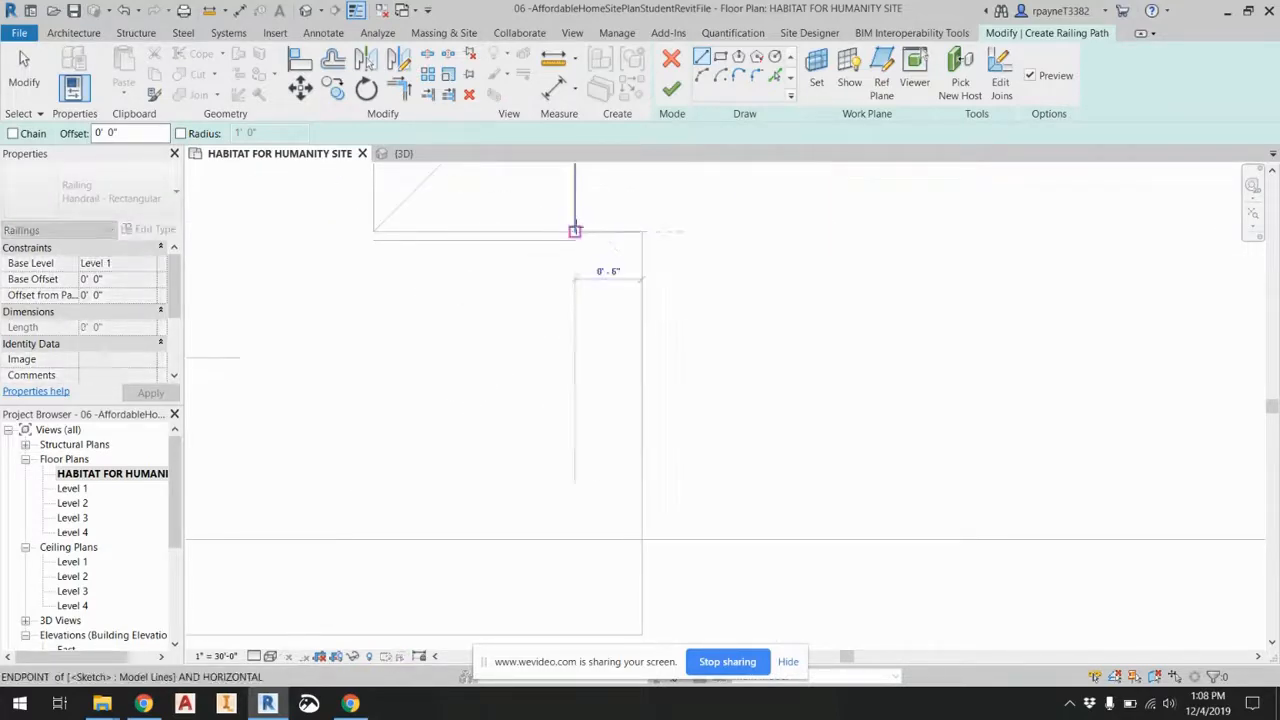
left_click(643, 232)
middle_click_drag(663, 477, 614, 299)
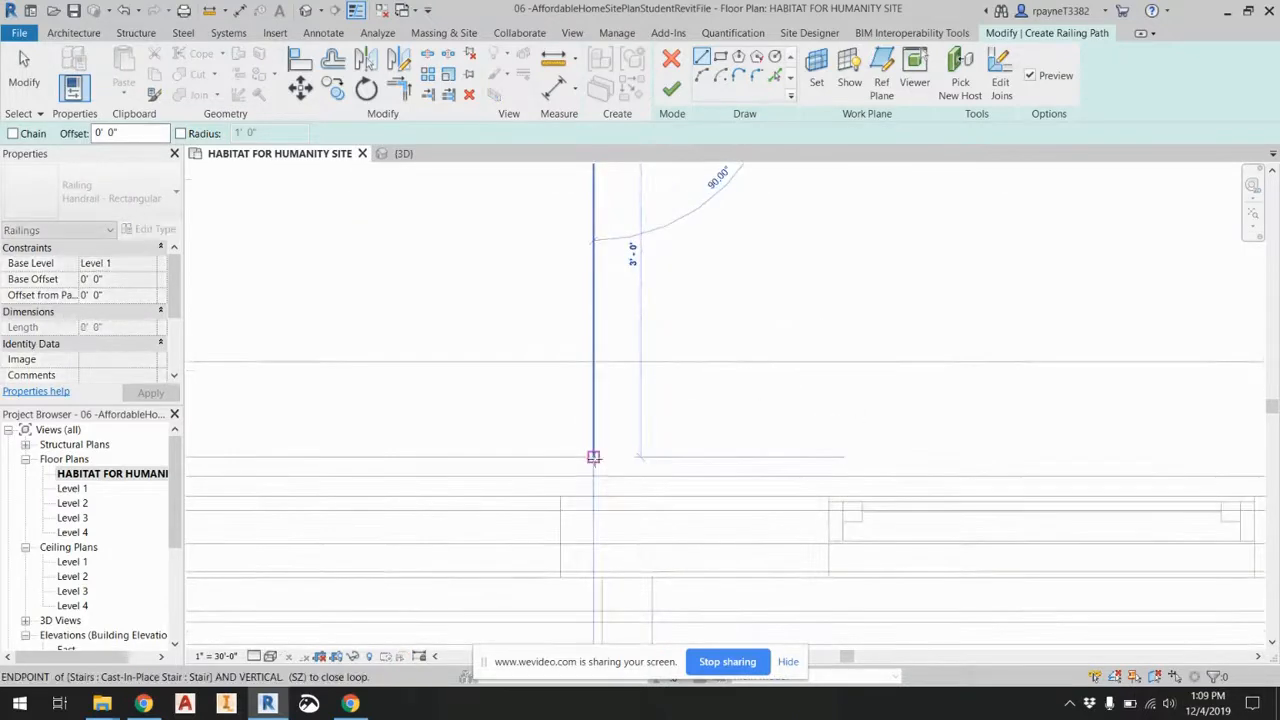
left_click(594, 457)
left_click(593, 457)
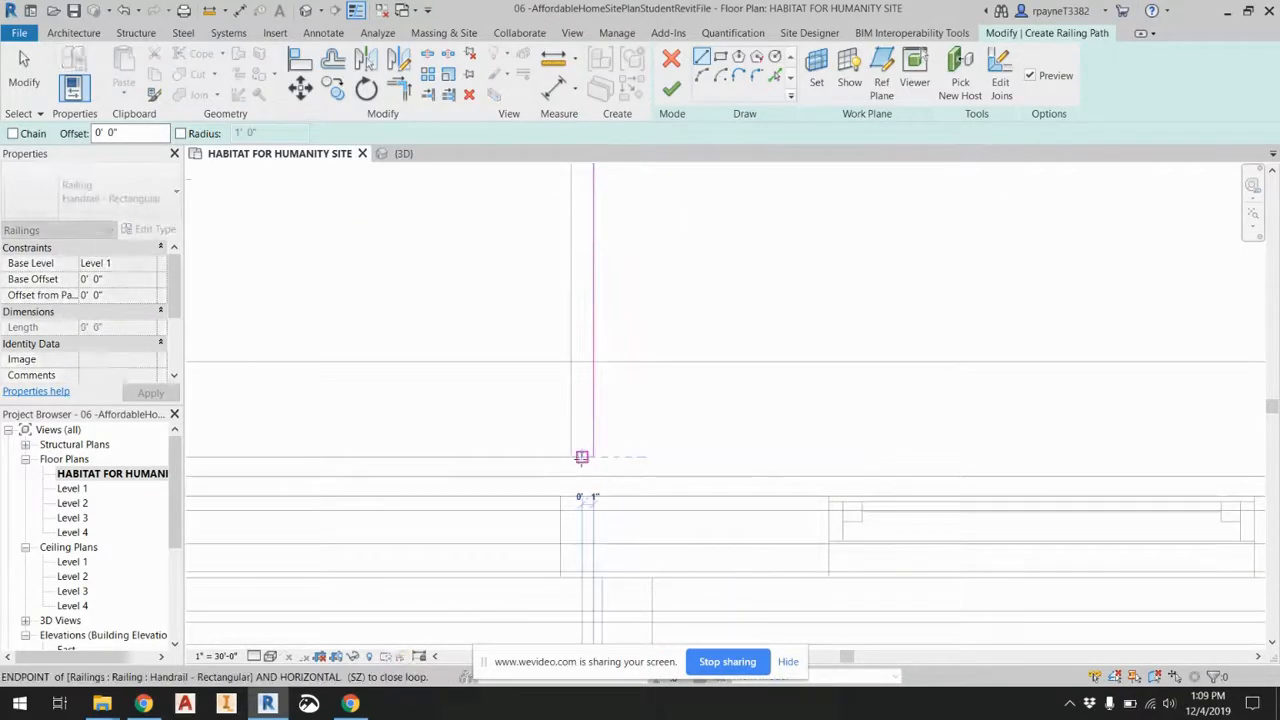
scroll(589, 463, "down", 3)
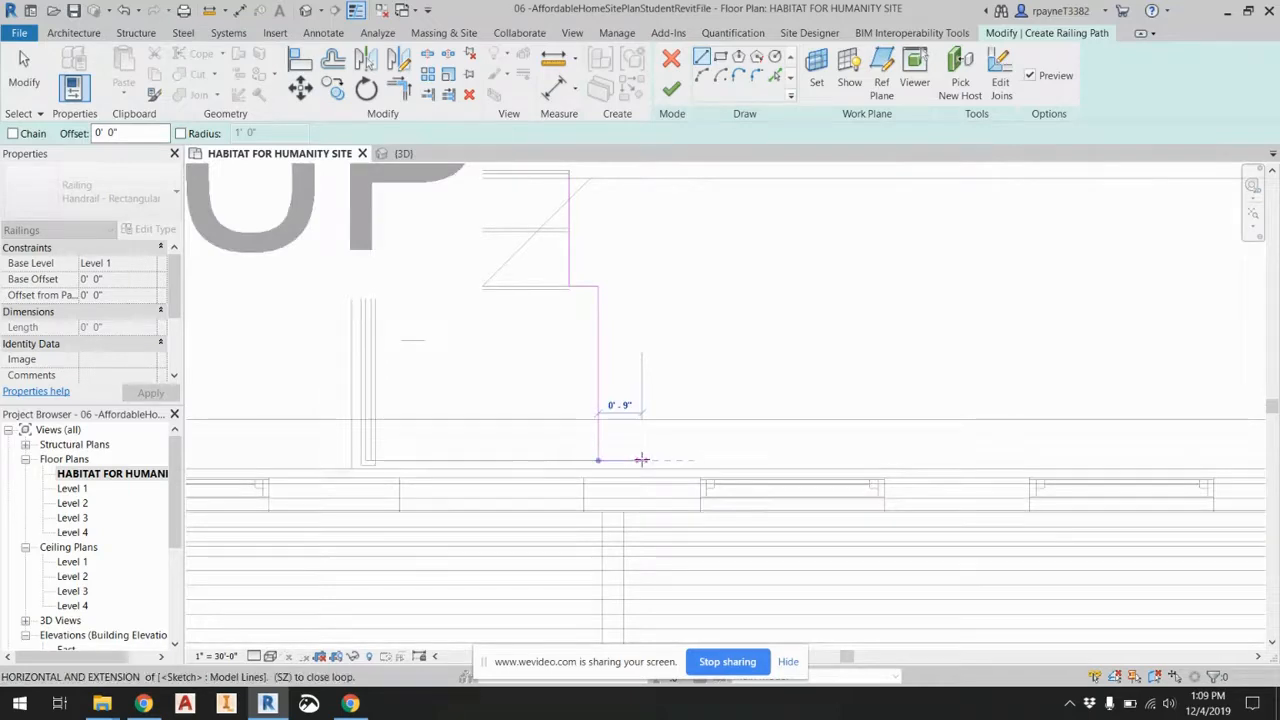
key("Escape")
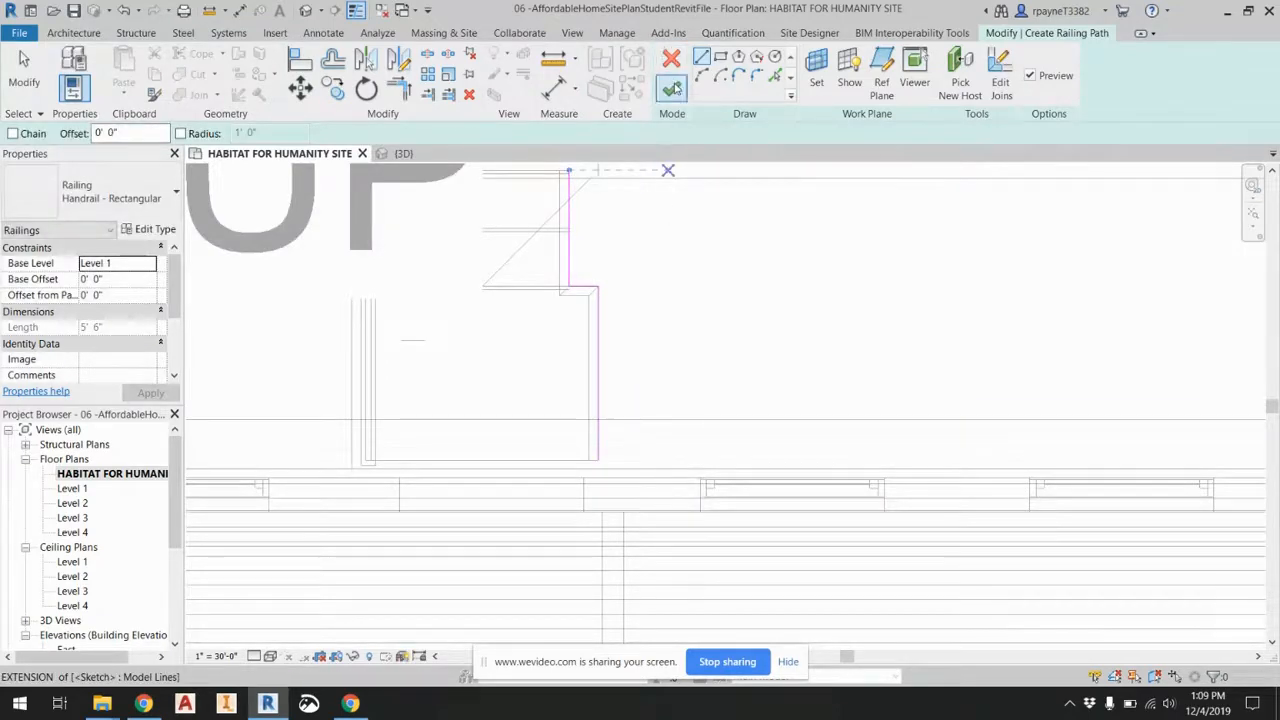
left_click(672, 89)
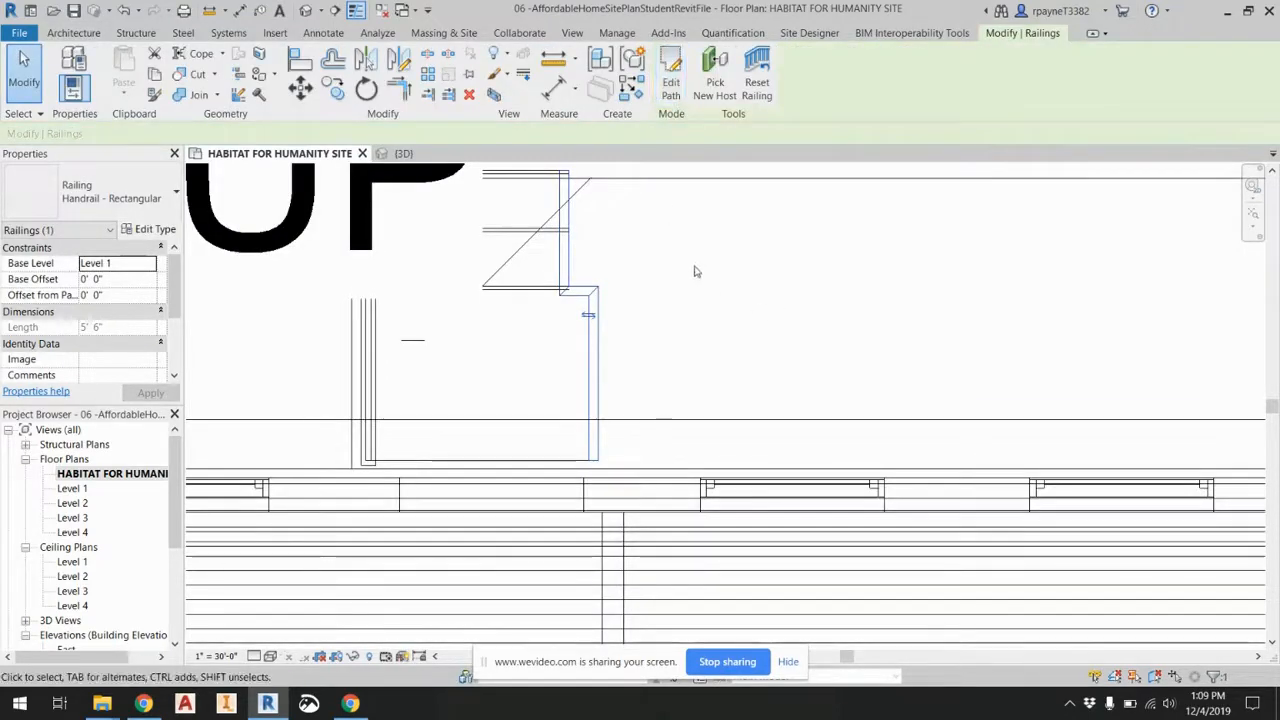
Delete the old railing on the left side of the landing and steps.
middle_click_drag(684, 252, 689, 329)
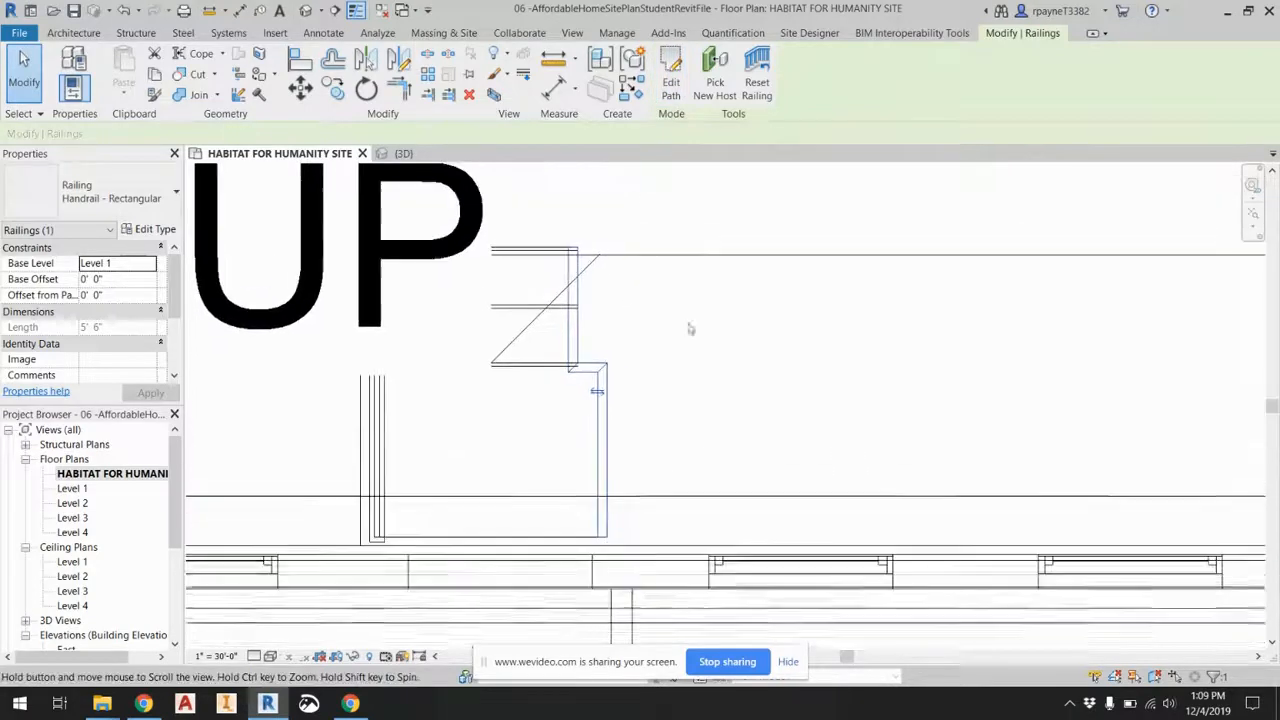
left_click(385, 484)
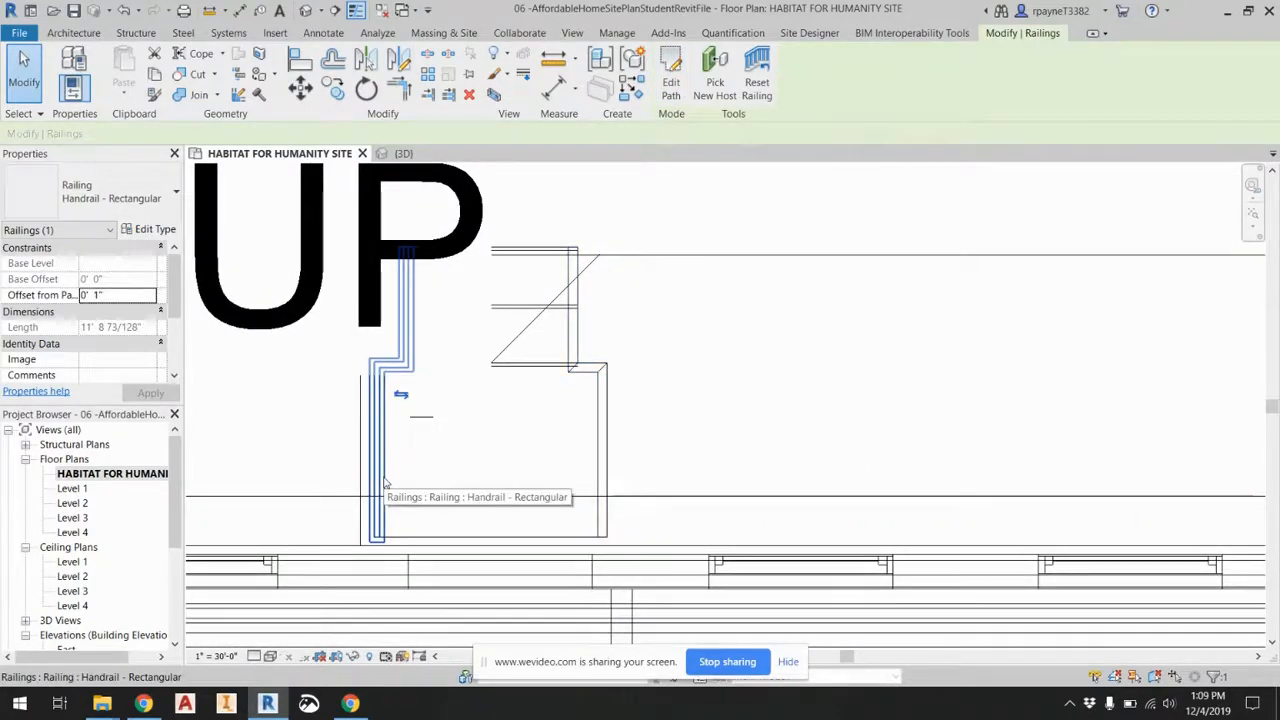
key("Escape")
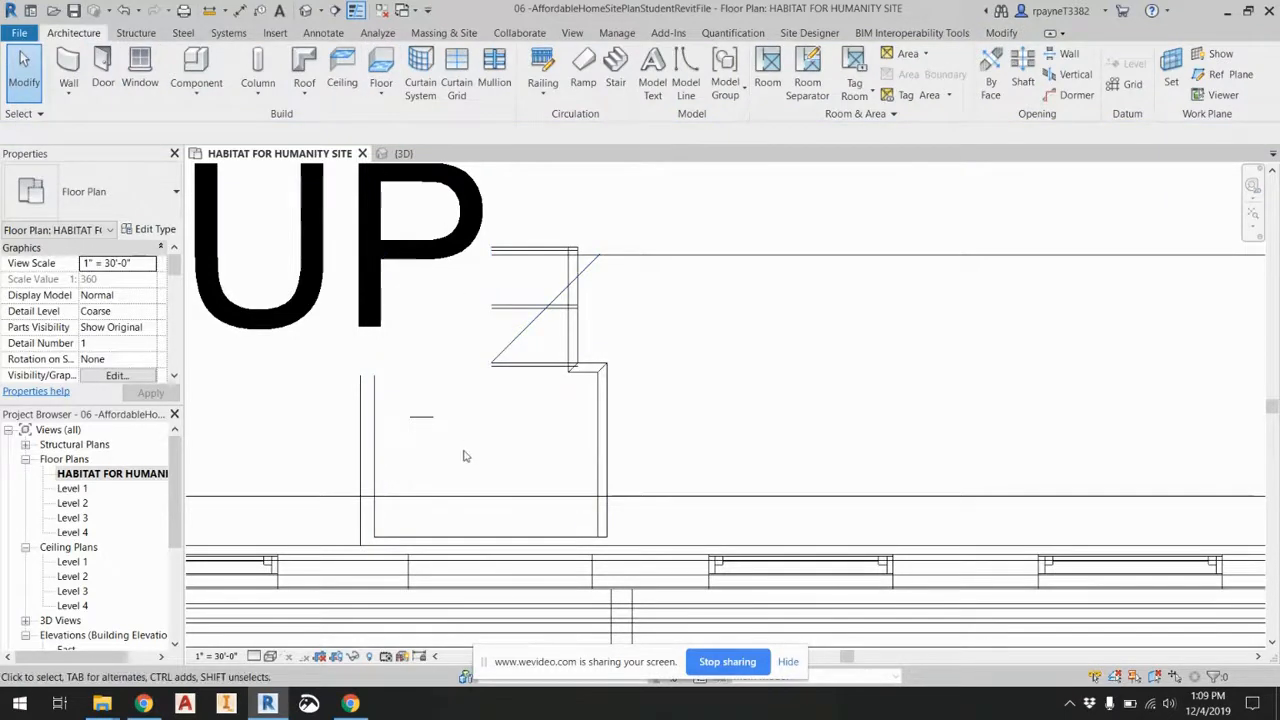
Start another Handrail - Rectangular path and draw a 2'-0" line along the stair run's left side and a line down the landing's left edge.
left_click(374, 515)
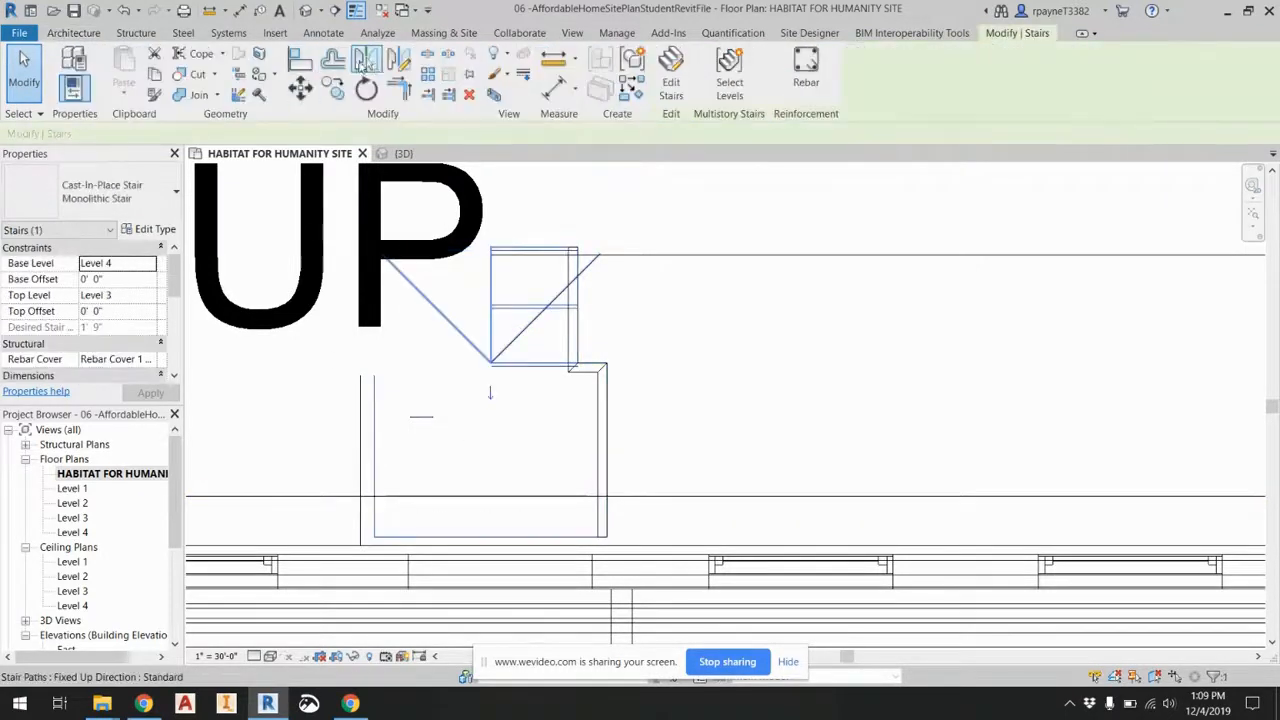
left_click(90, 34)
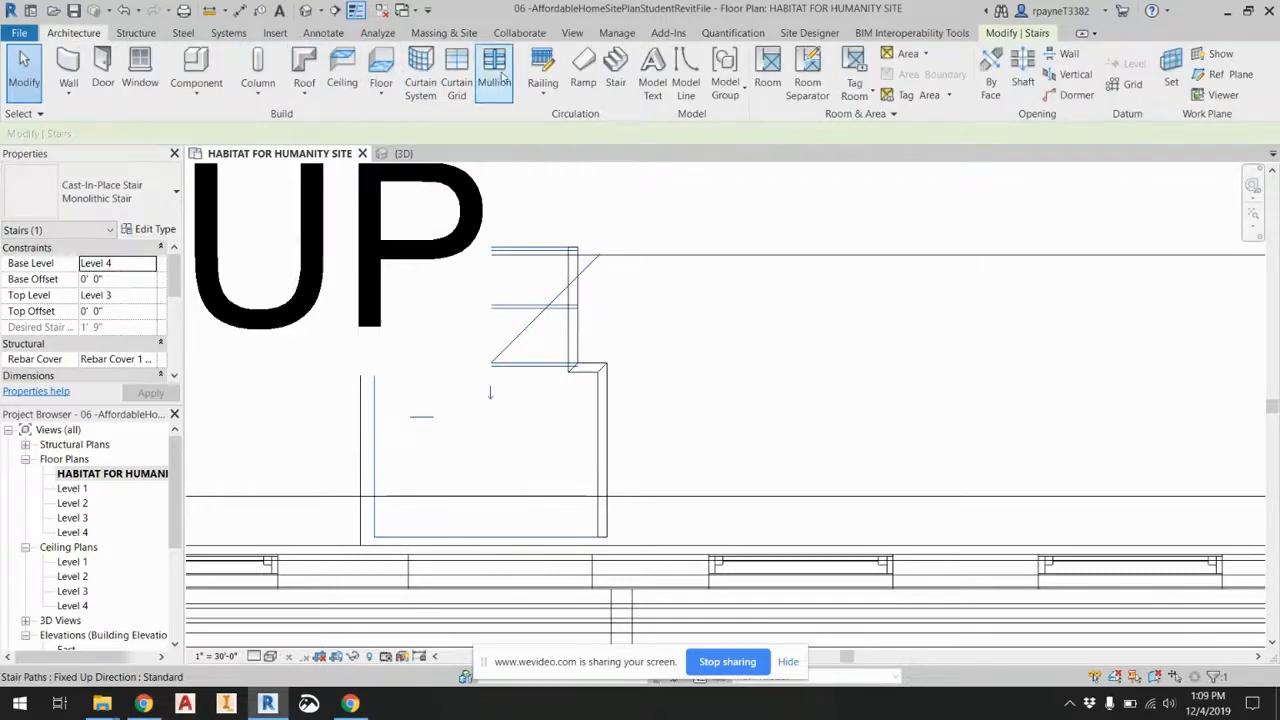
left_click(542, 68)
middle_click_drag(592, 293, 765, 308)
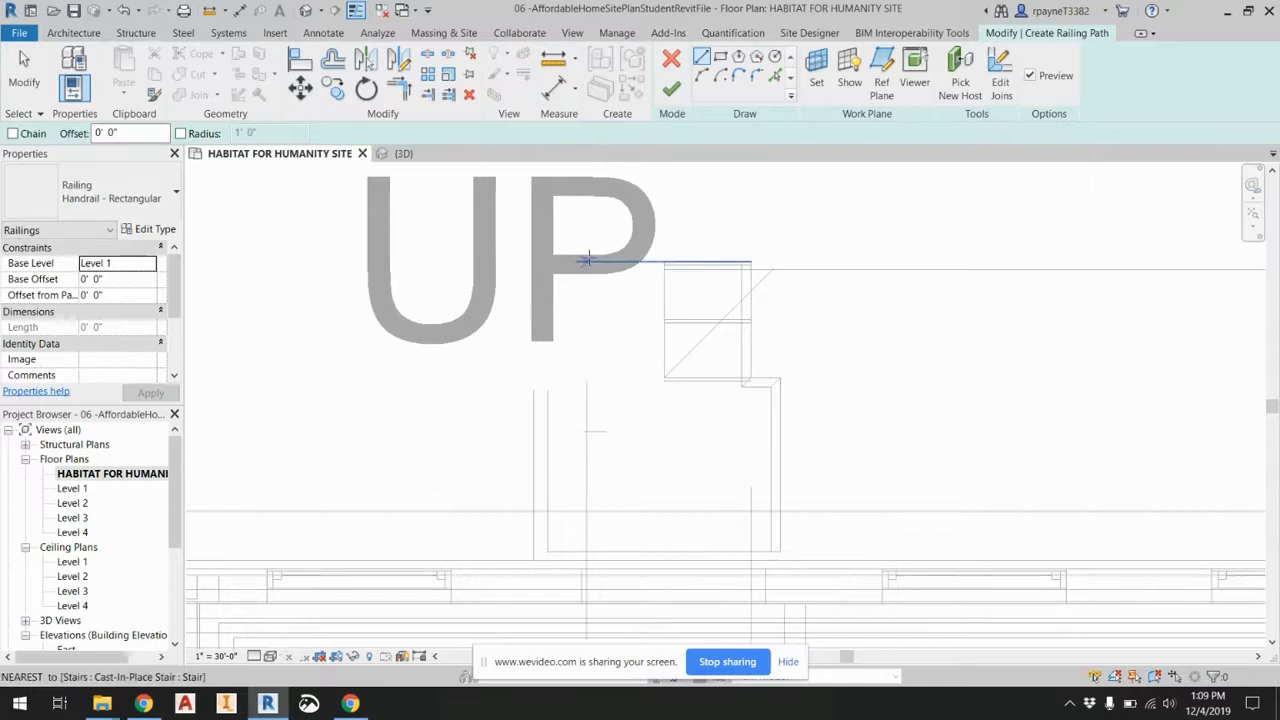
left_click(577, 262)
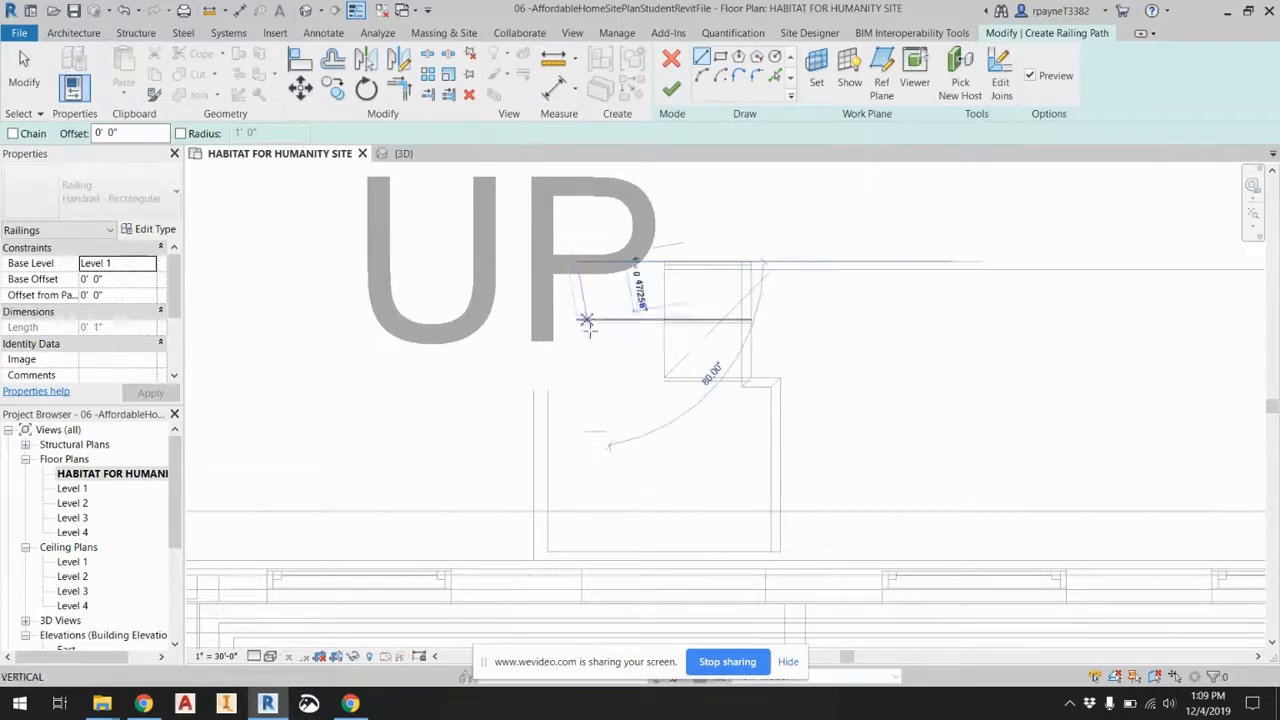
left_click(577, 378)
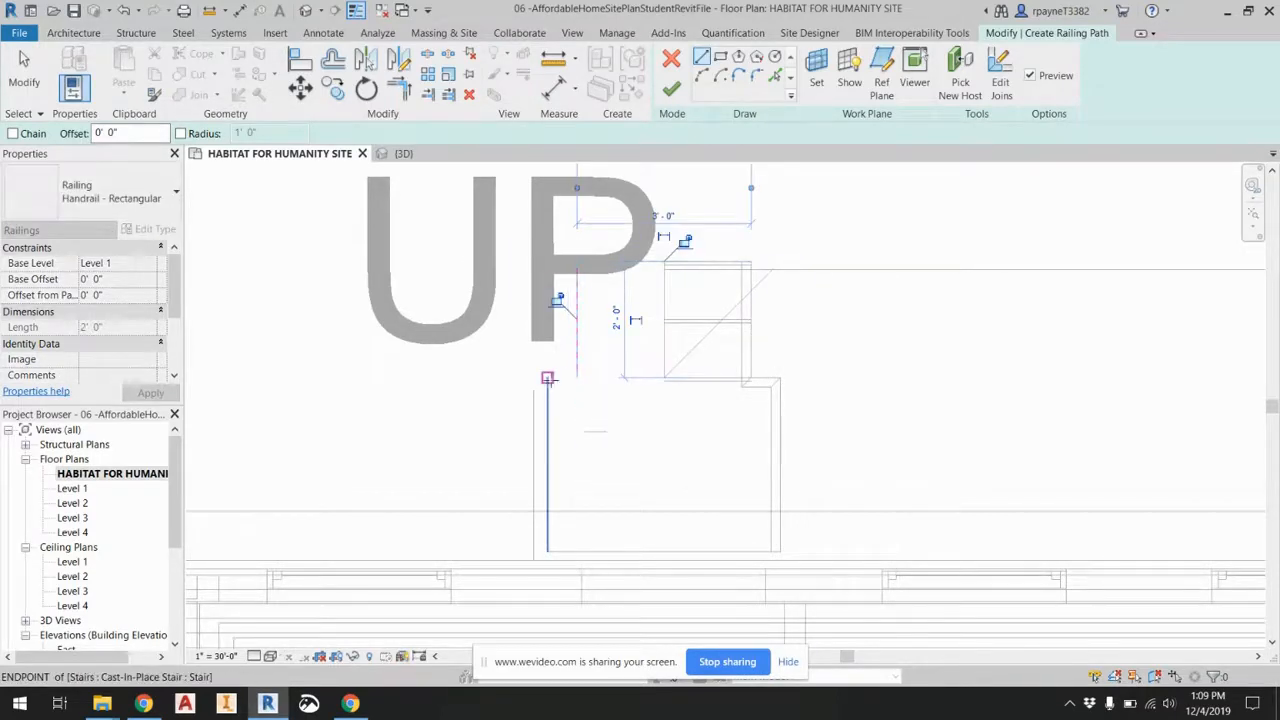
left_click(546, 550)
Connect the two path lines along the landing's front edge and finish the left railing sketch.
left_click(670, 89)
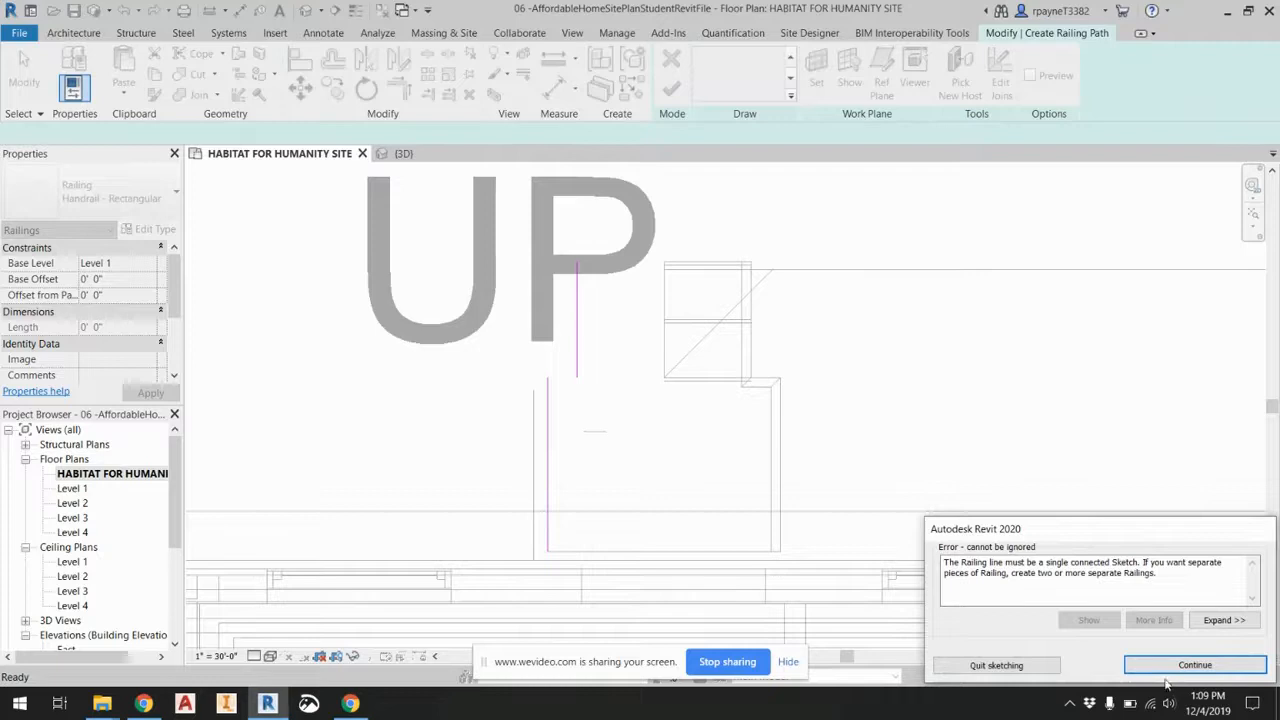
left_click(1170, 668)
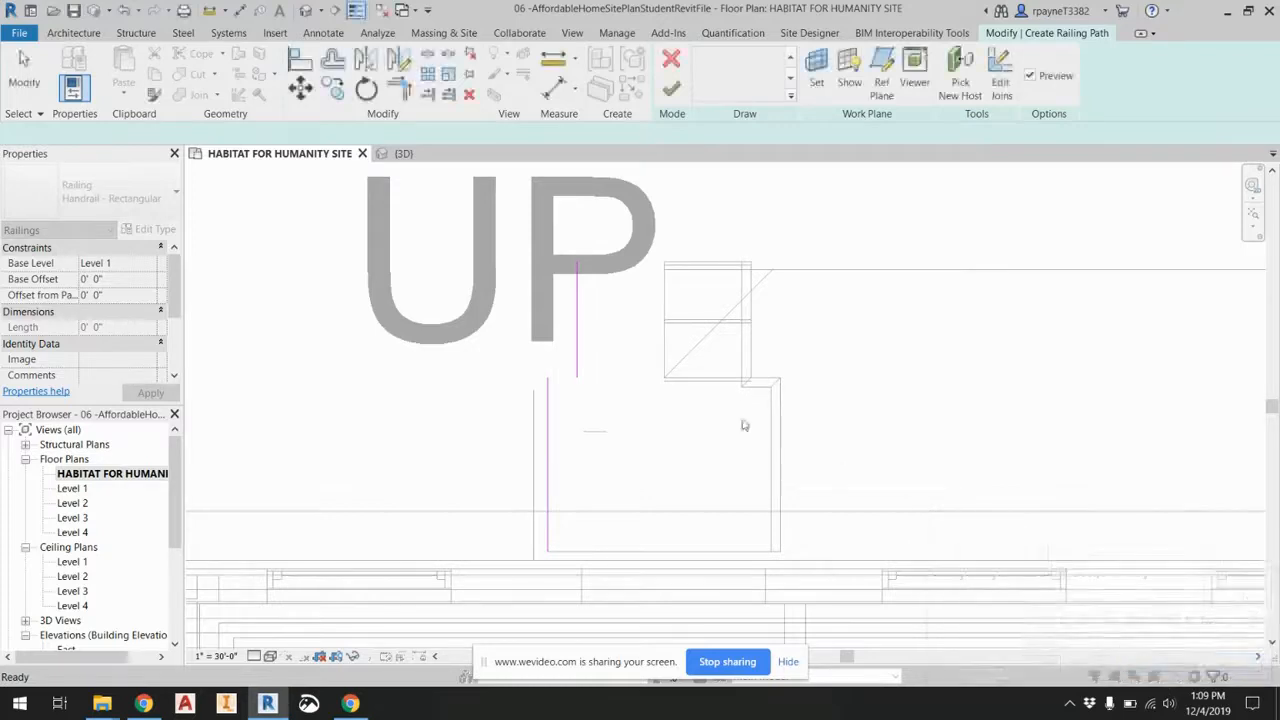
left_click(577, 377)
left_click(548, 377)
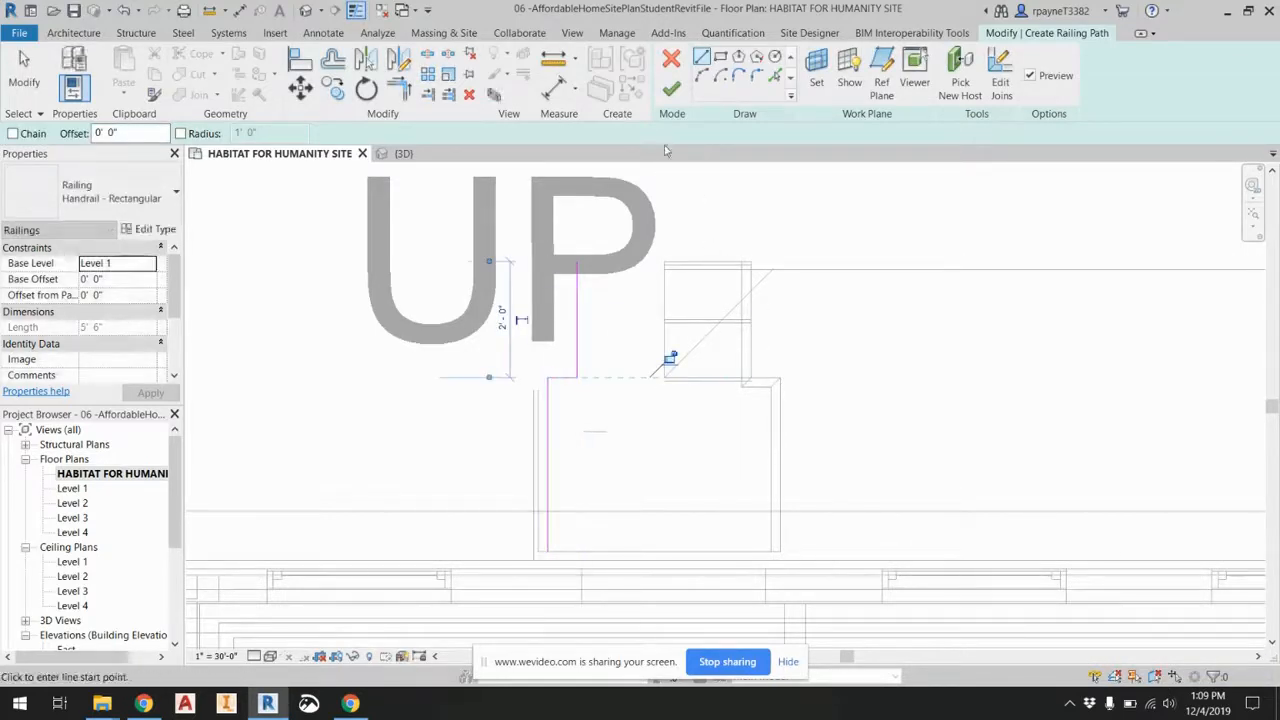
left_click(670, 90)
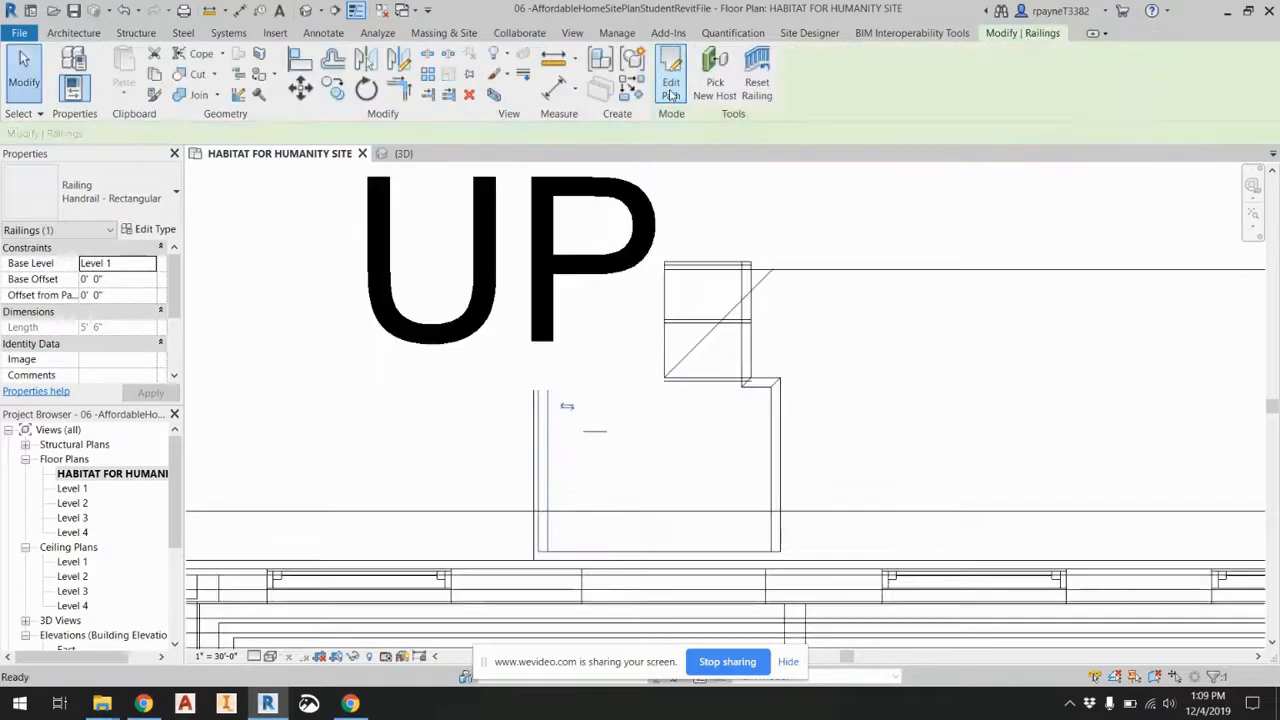
Switch to the 3D view and look for the new railings around and below the back door stairs.
left_click(305, 10)
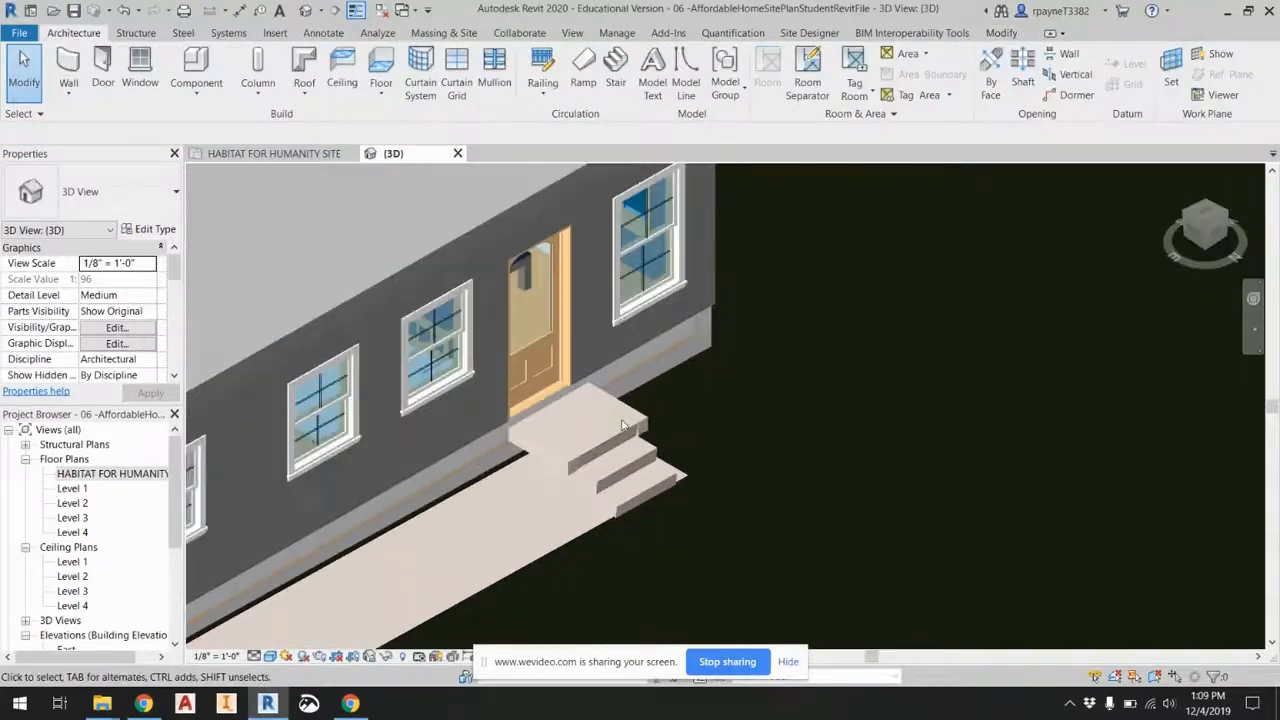
scroll(622, 425, "down", 3)
scroll(622, 425, "up", 2)
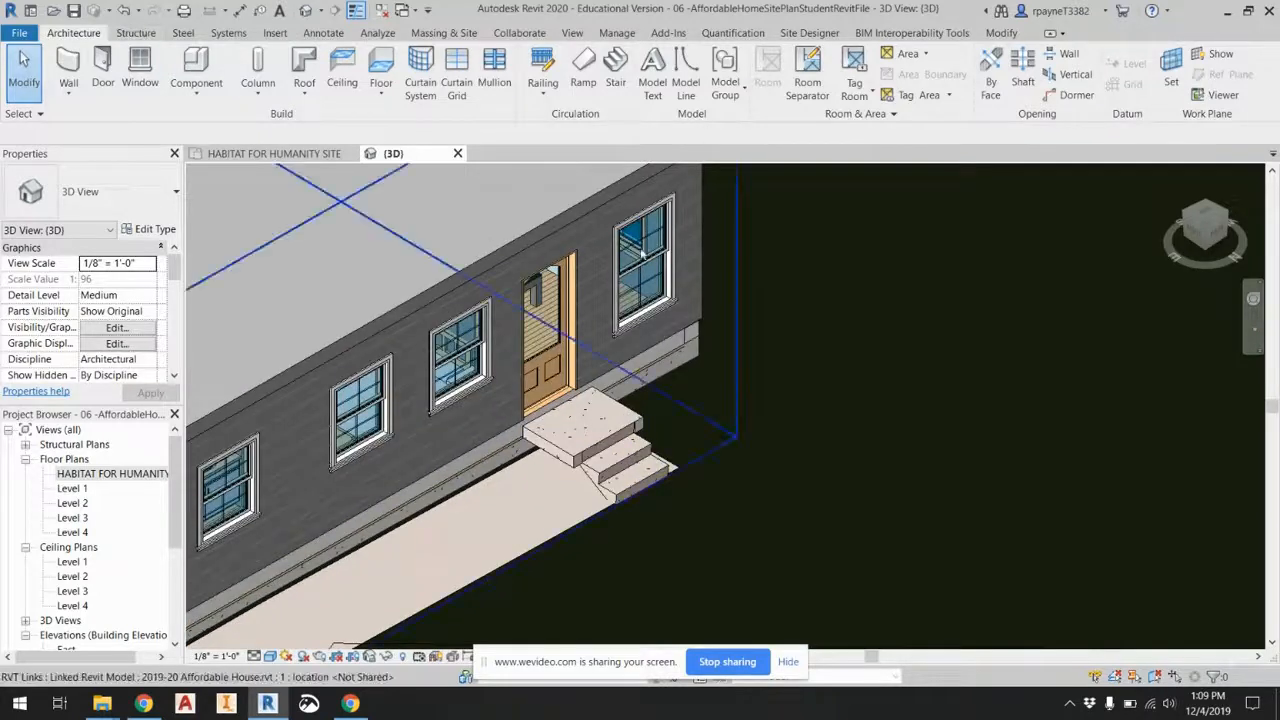
scroll(643, 253, "down", 8)
middle_click_drag(714, 449, 708, 318)
scroll(748, 460, "down", 1)
middle_click_drag(742, 427, 690, 258)
scroll(766, 440, "down", 2)
scroll(779, 474, "down", 2)
middle_click_drag(775, 472, 651, 260)
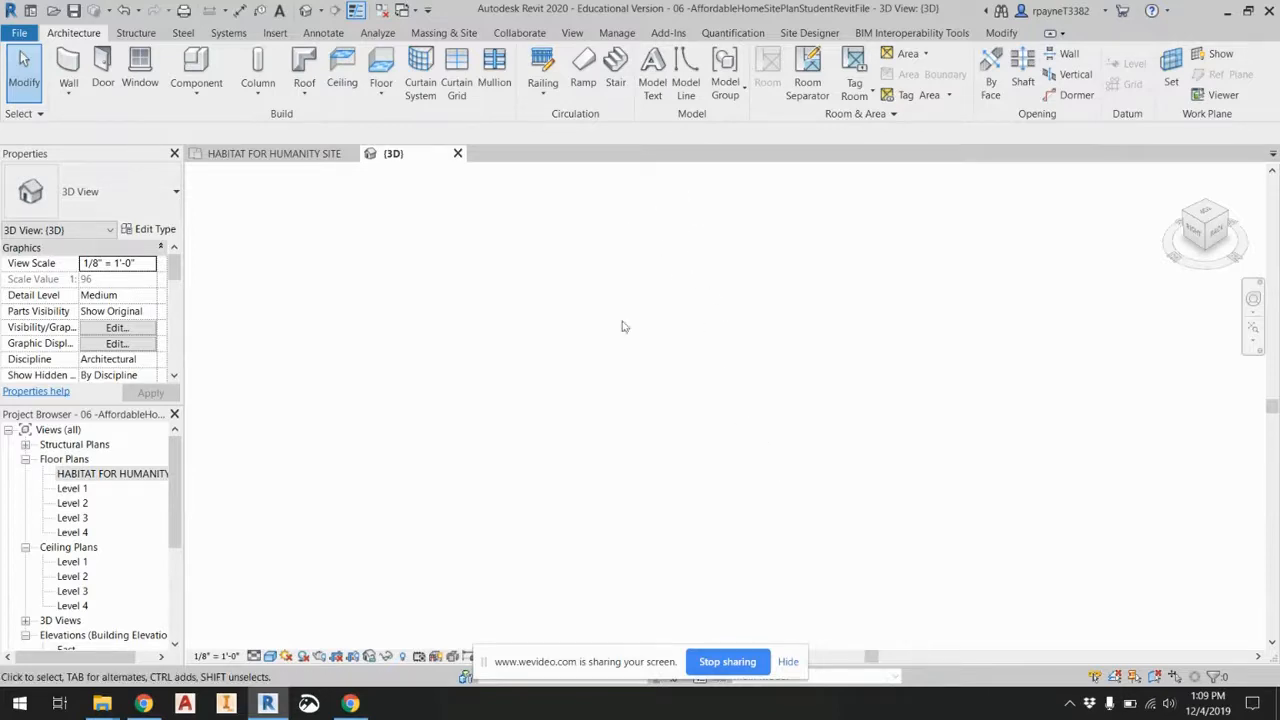
middle_click_drag(648, 422, 641, 232)
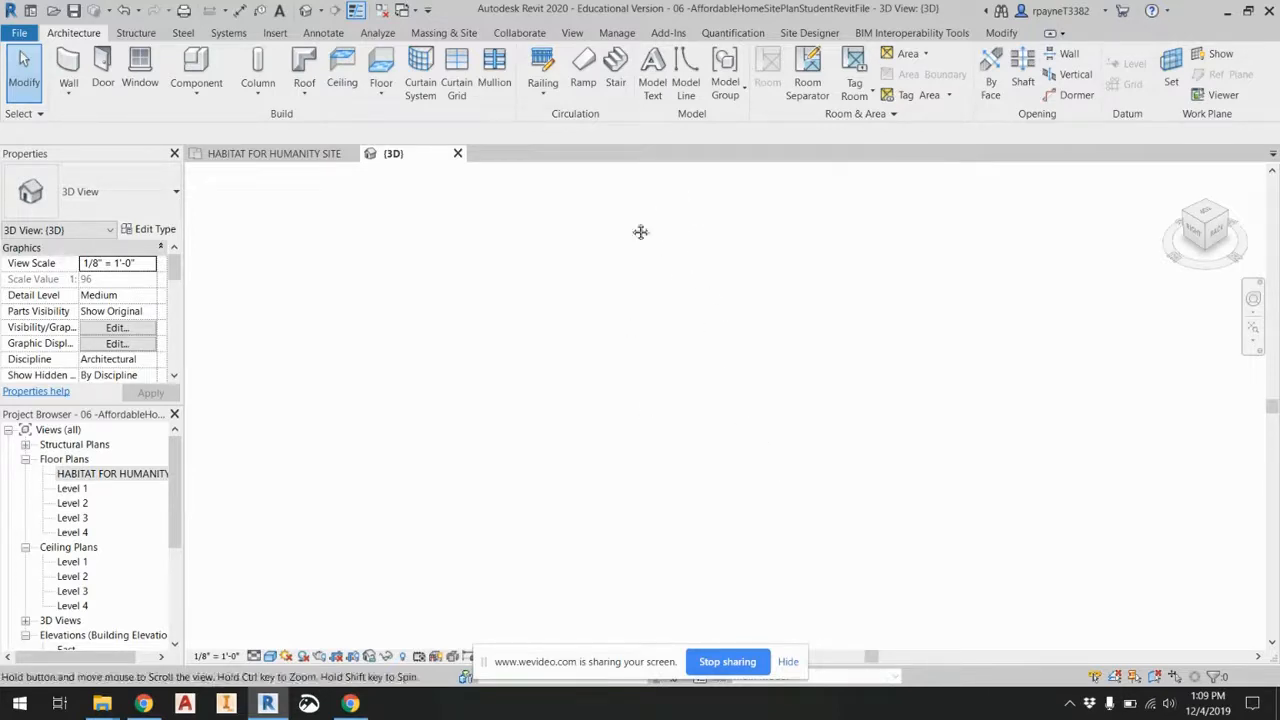
middle_click_drag(616, 535, 618, 392)
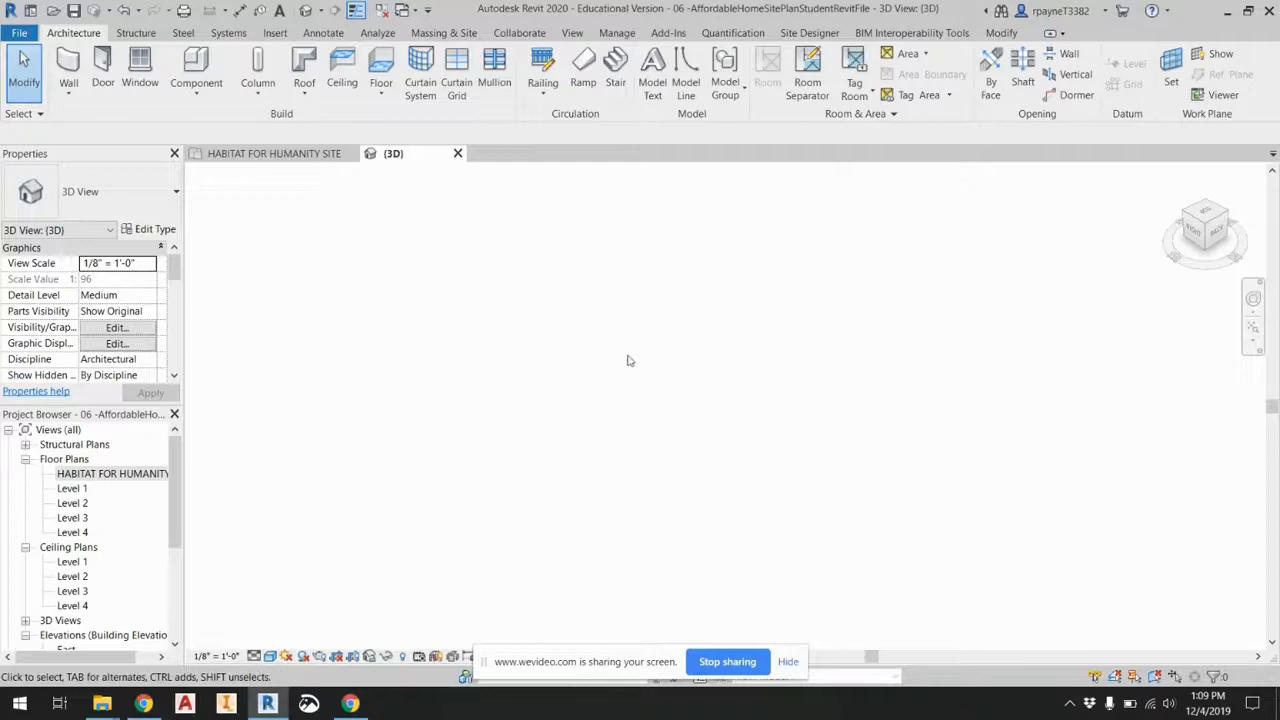
Select both new railings below the site and set their base level to Level 4.
left_click(1253, 328)
scroll(750, 588, "up", 2)
scroll(730, 548, "up", 4)
left_click_drag(823, 571, 518, 404)
left_click(146, 266)
left_click(149, 264)
left_click(150, 264)
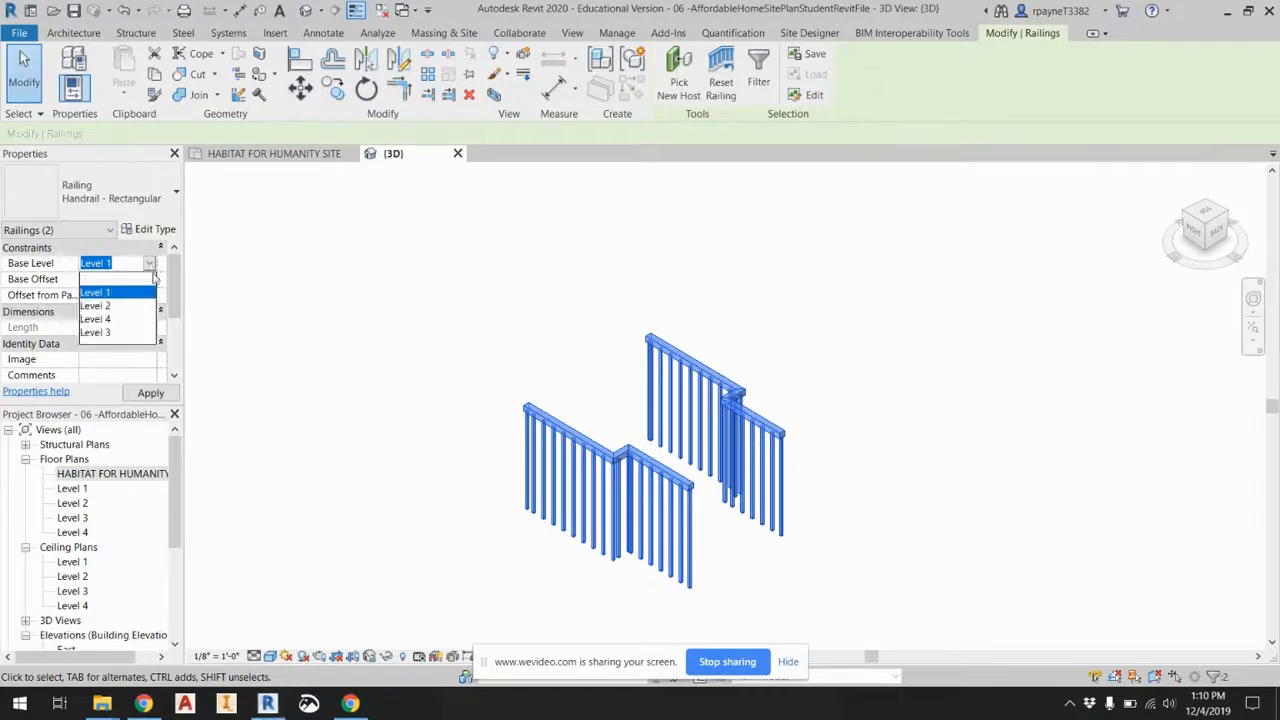
left_click(118, 319)
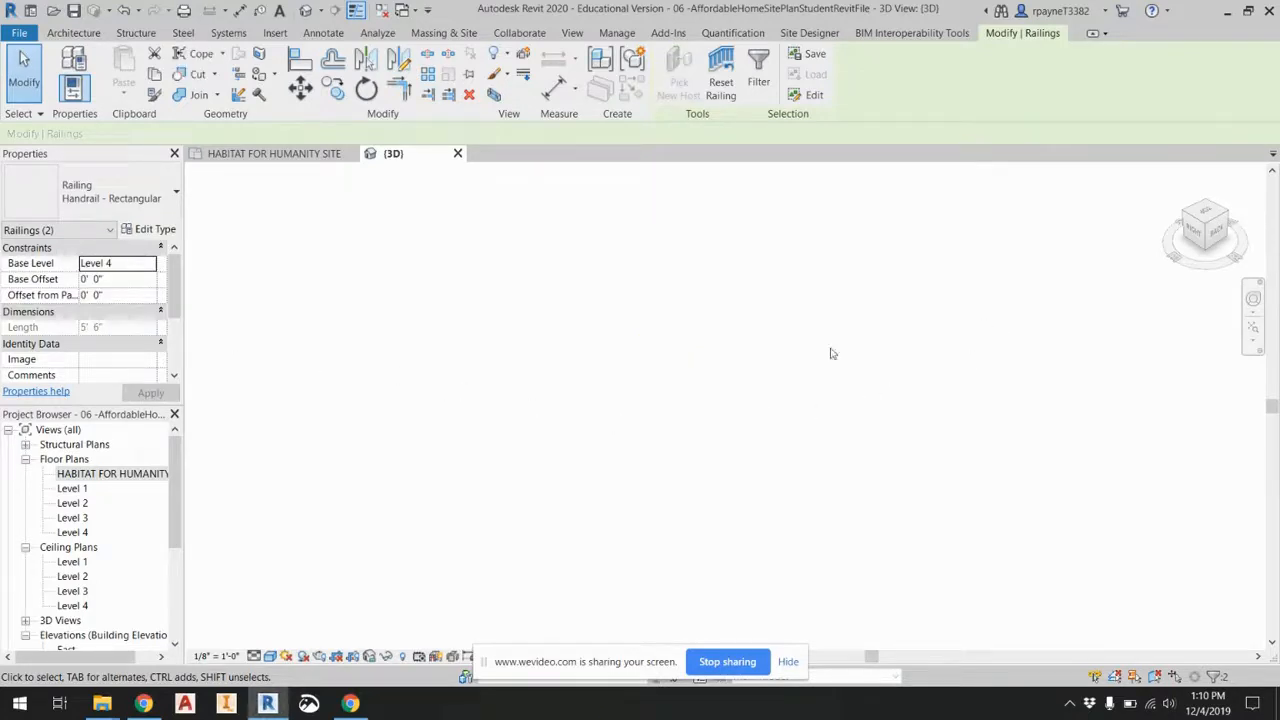
Assign the cast-in-place stair at the back door as the new host of the railing on the walkway side.
left_click(303, 18)
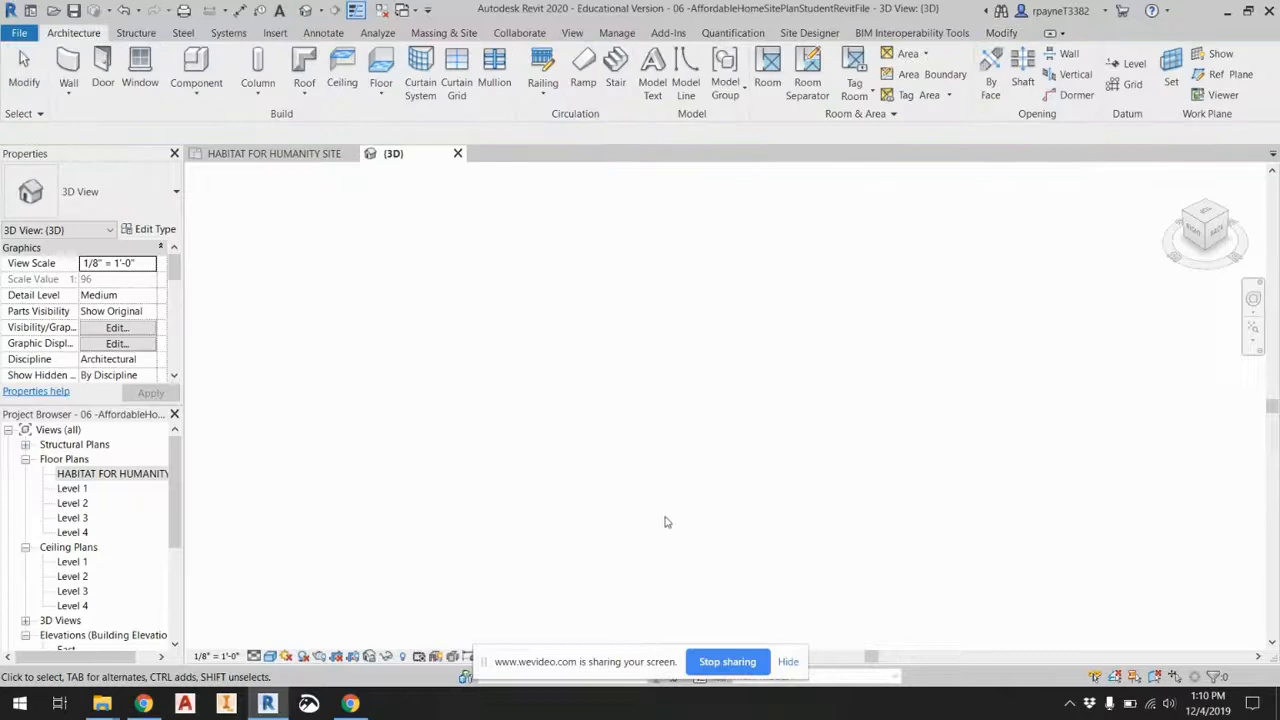
middle_click_drag(686, 314, 703, 492)
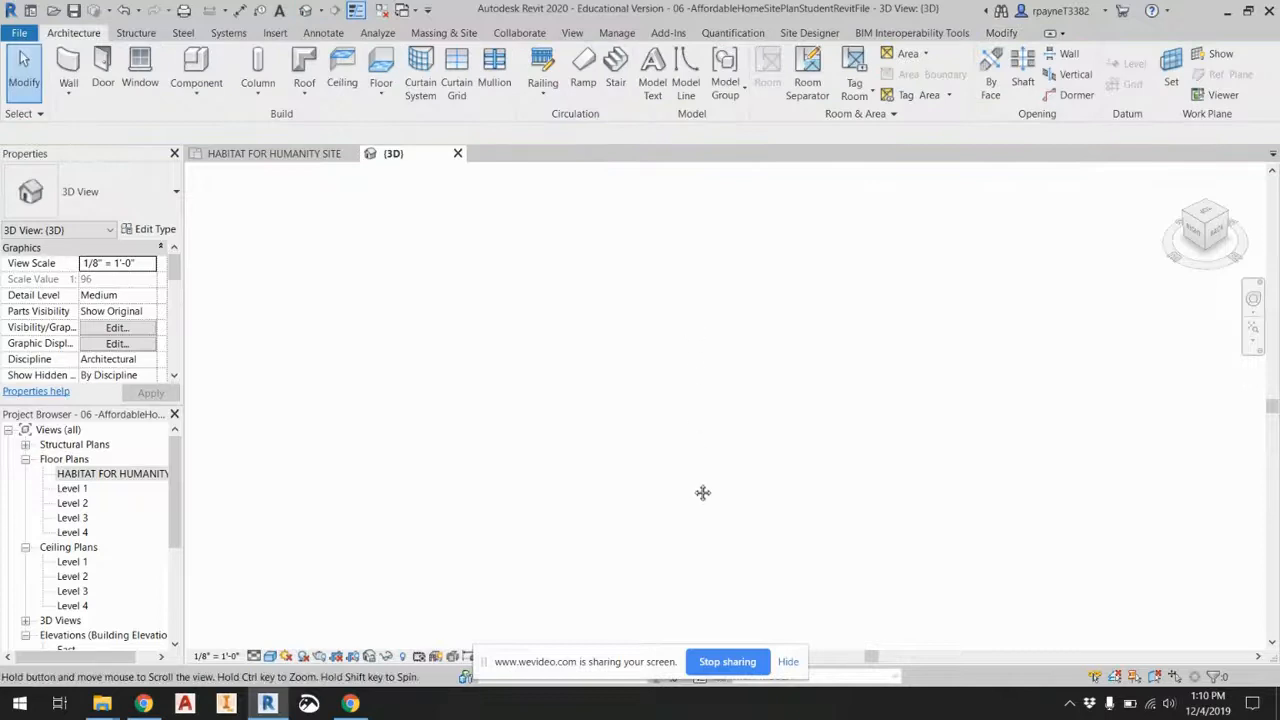
left_click(1253, 330)
scroll(745, 290, "up", 6)
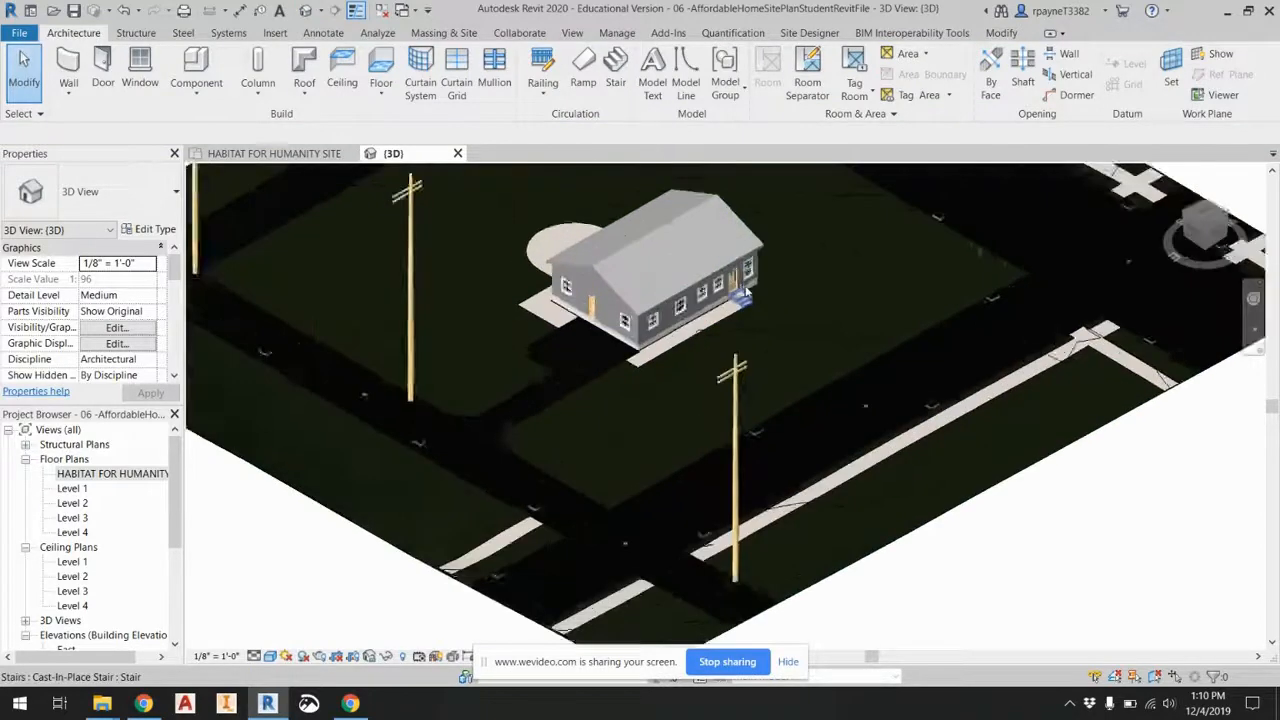
scroll(745, 290, "up", 8)
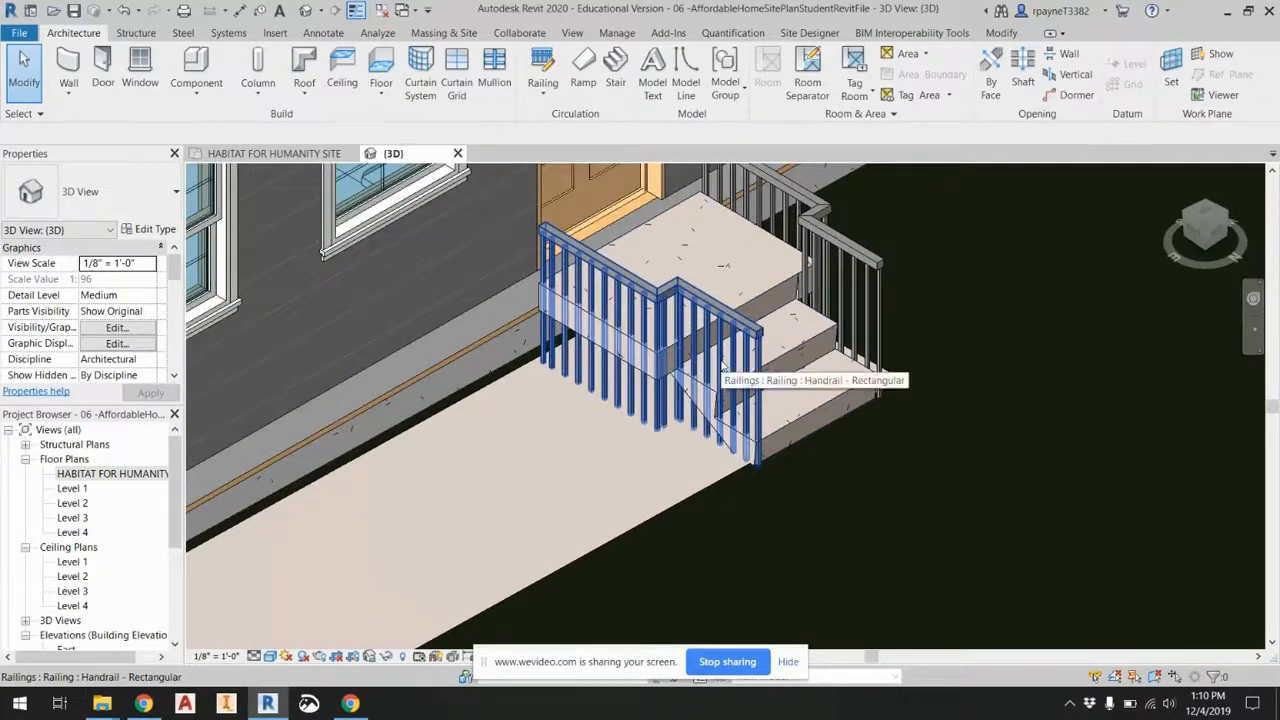
left_click(662, 297)
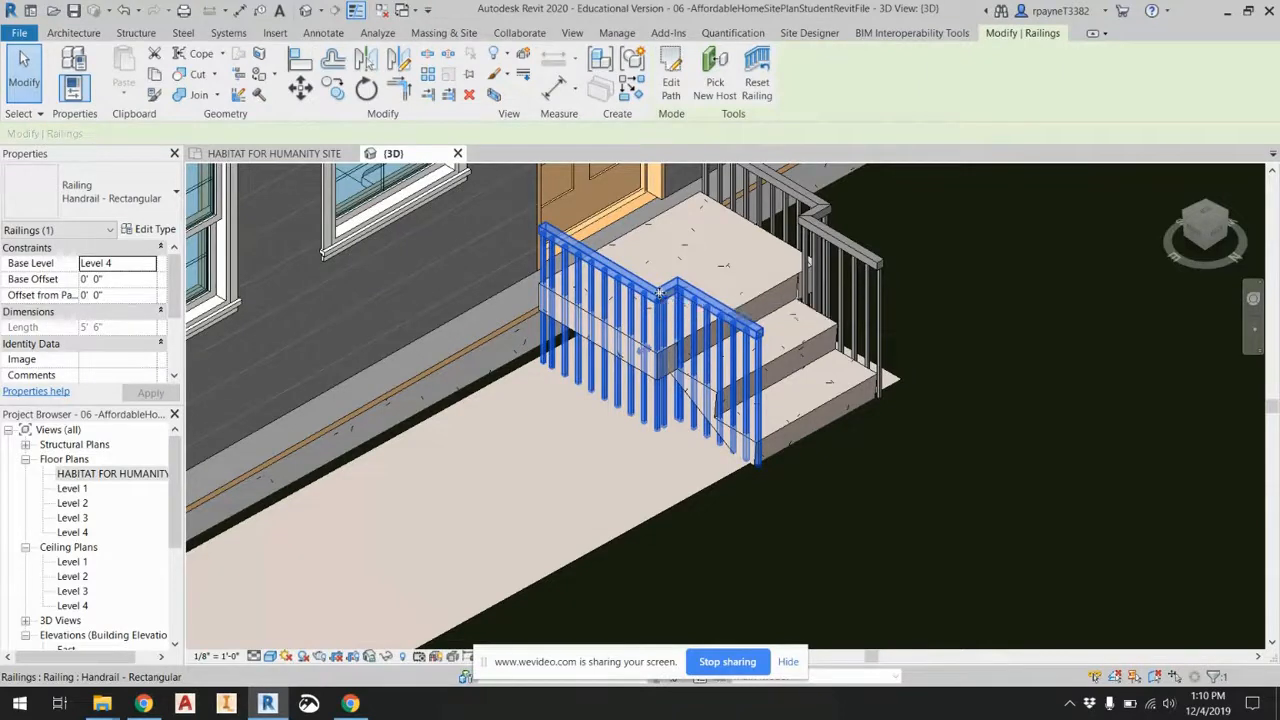
left_click(710, 86)
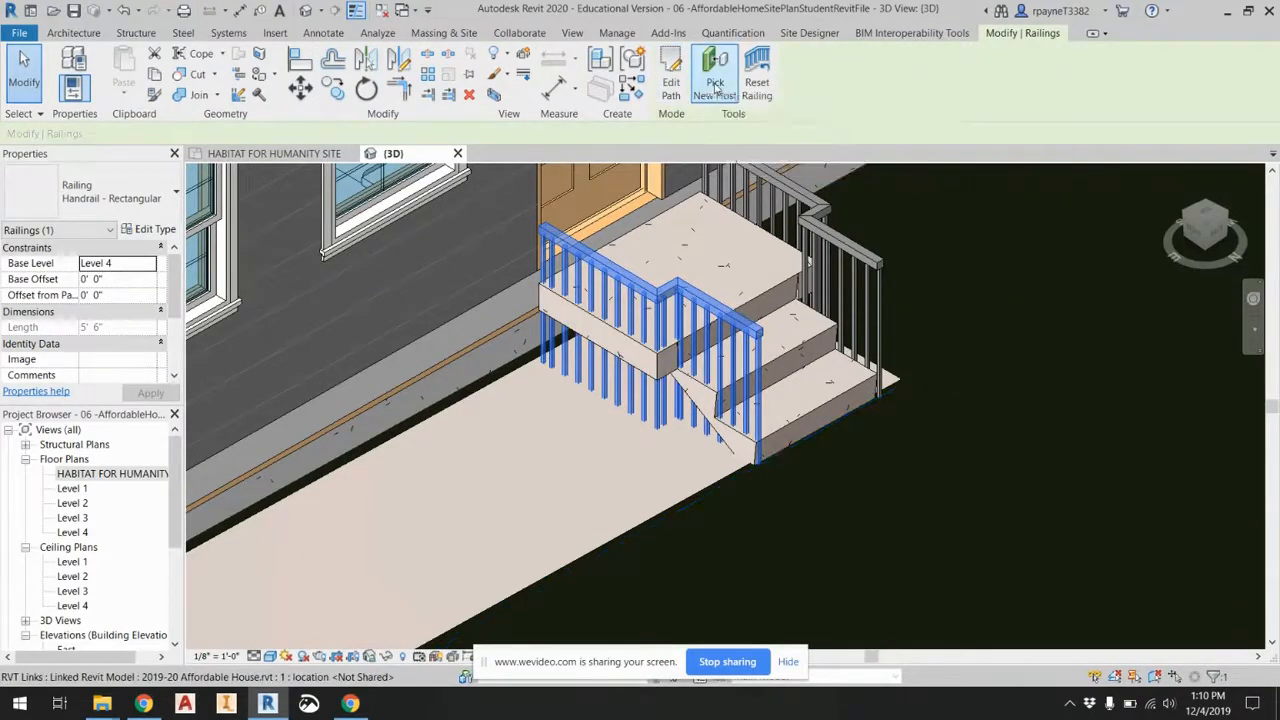
left_click(746, 297)
key("Escape")
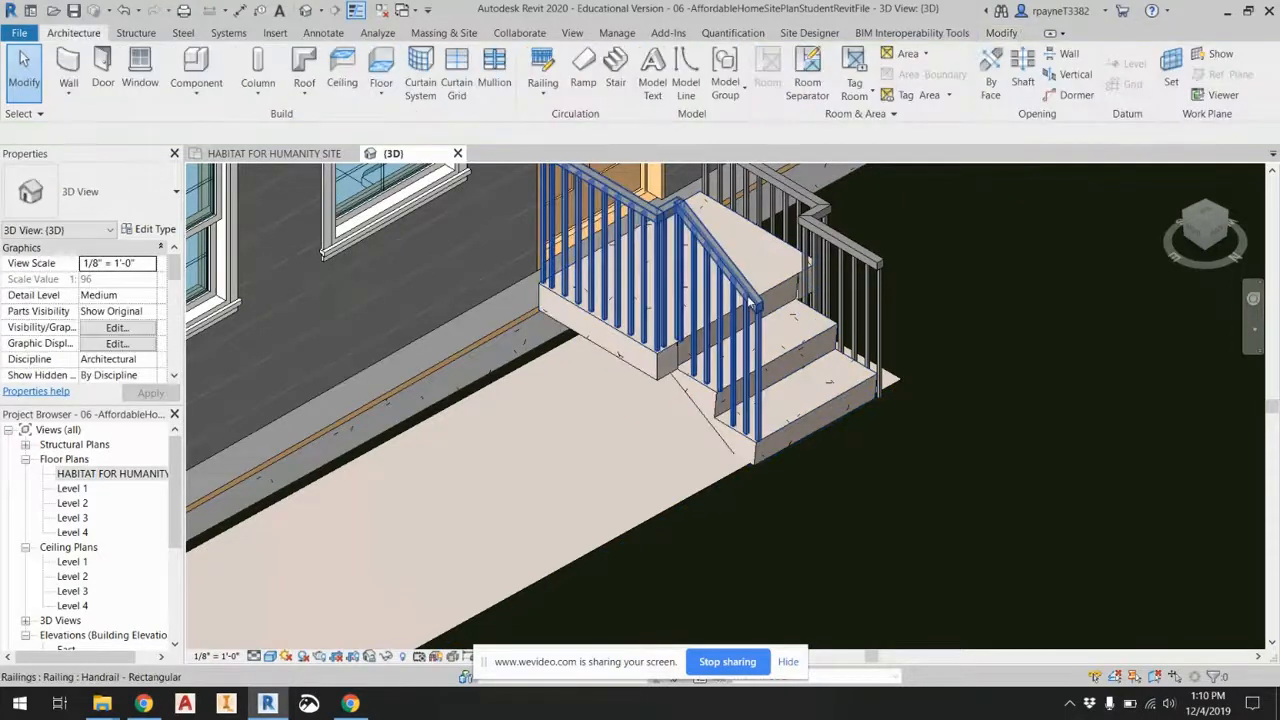
Assign the same stair as the new host of the railing on the side nearest the house corner.
left_click(774, 252)
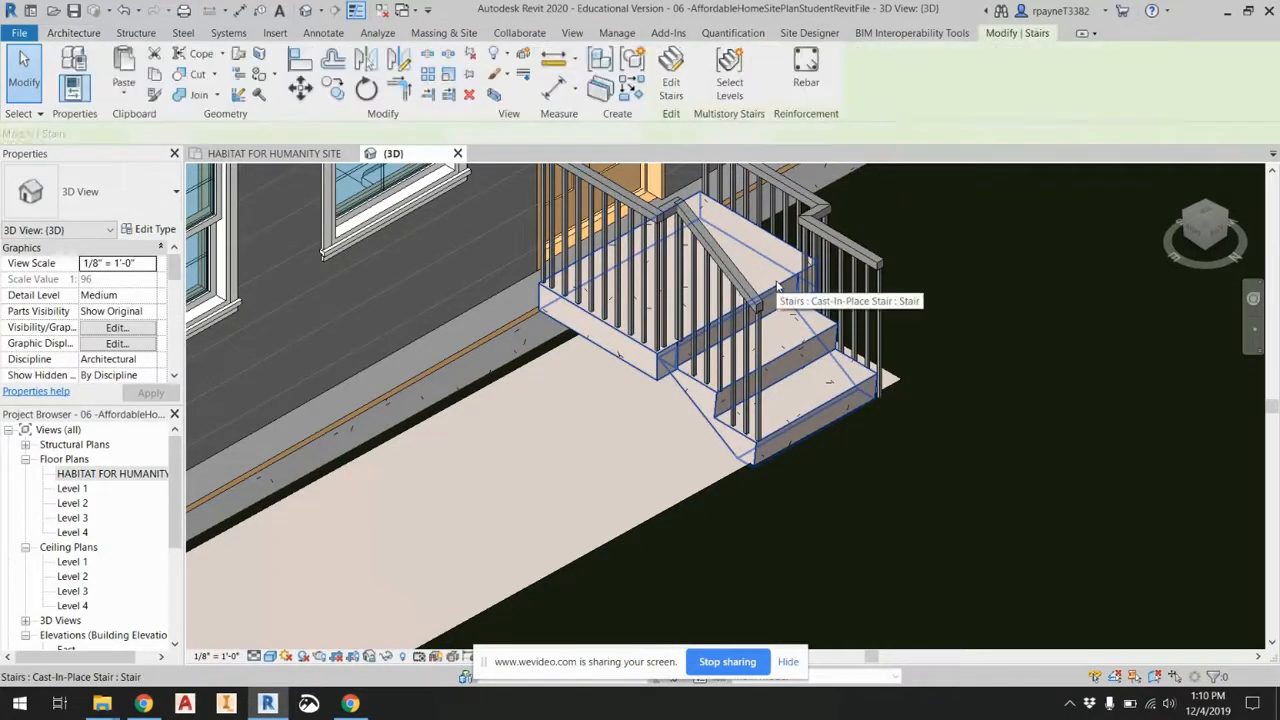
left_click(808, 215)
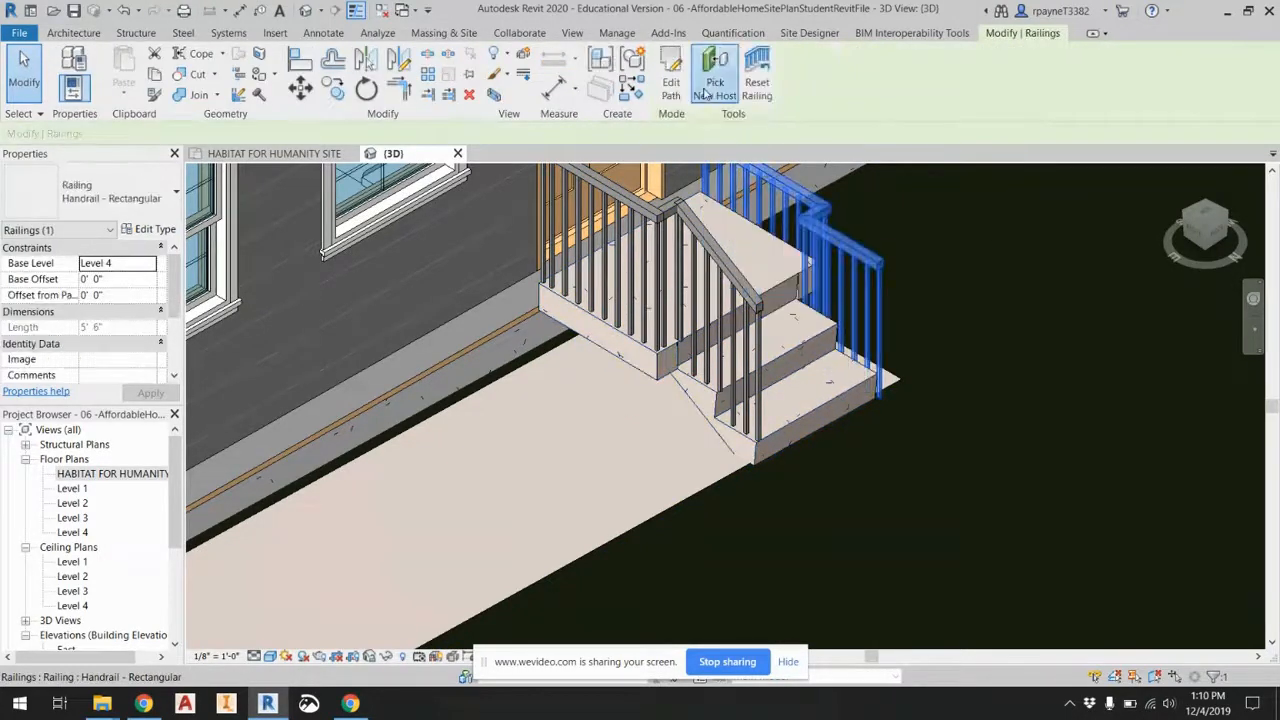
key("Escape")
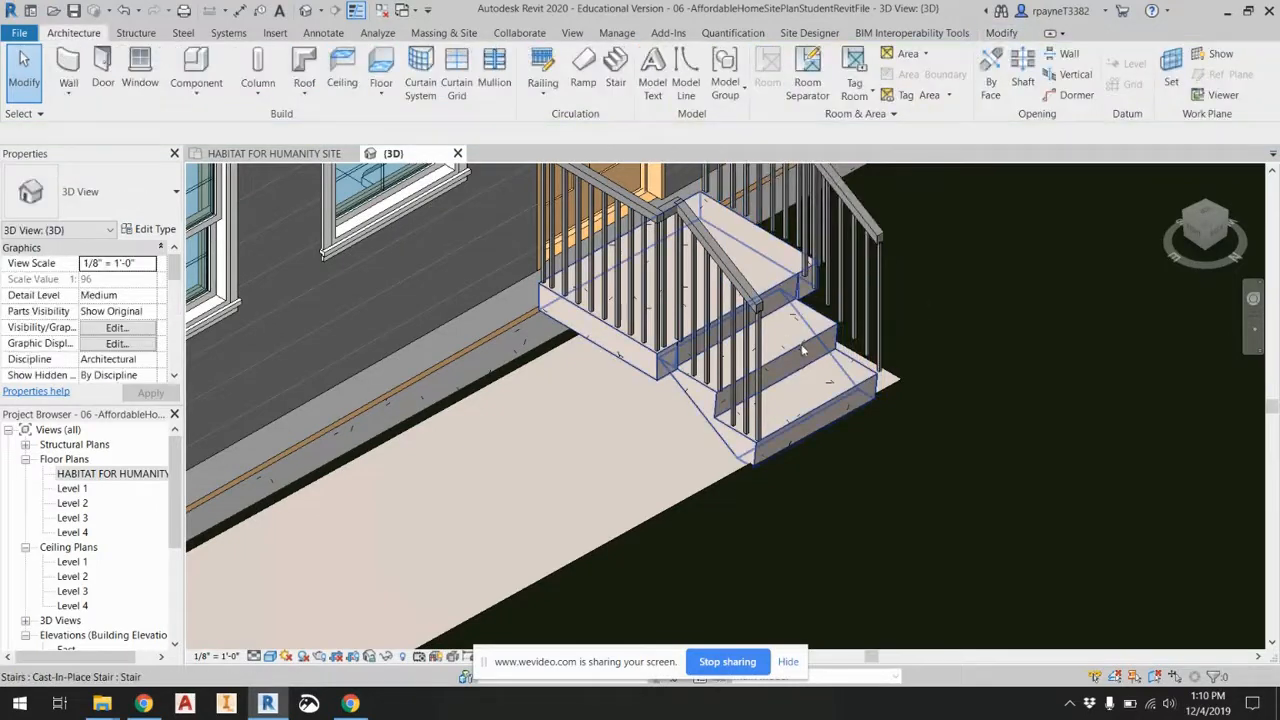
Flip the railing nearest the house corner to the inner side of the stair edge so it stands on the treads and landing.
middle_click_drag(822, 290, 640, 432)
middle_click_drag(645, 525, 597, 414)
middle_click_drag(499, 423, 589, 383)
scroll(481, 420, "up", 2)
scroll(466, 428, "up", 1)
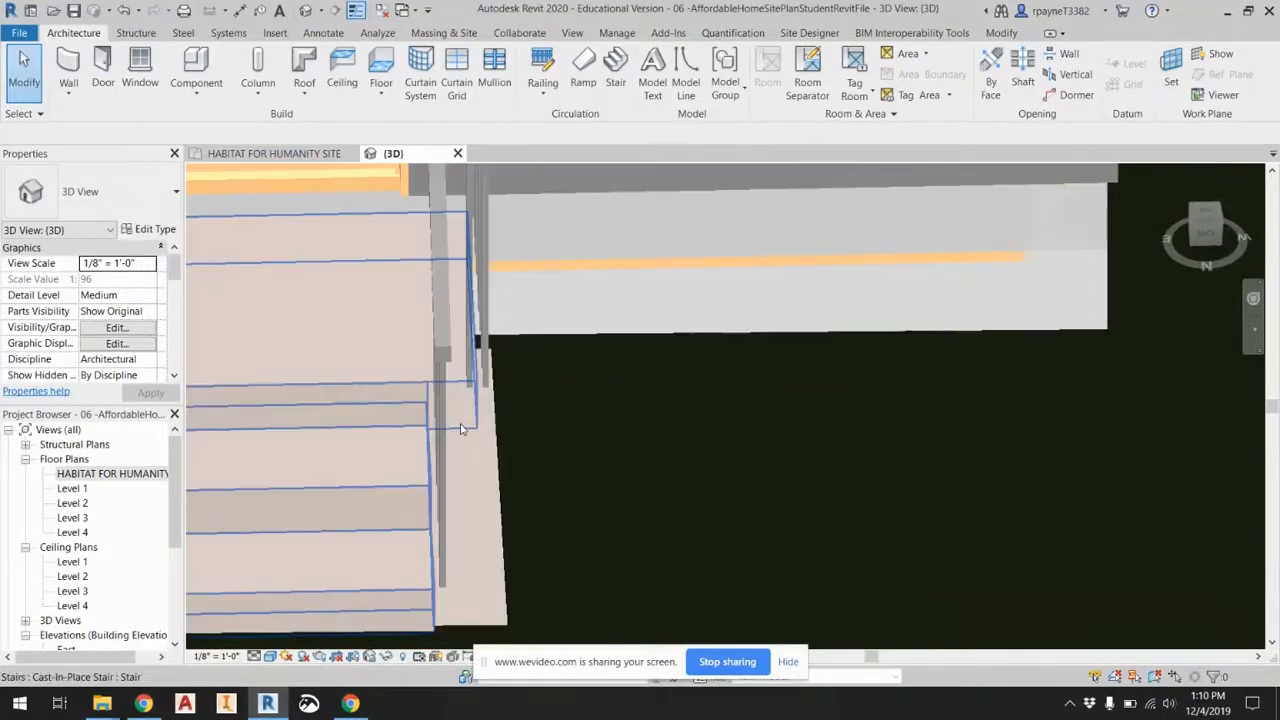
scroll(460, 428, "down", 5)
middle_click_drag(370, 436, 606, 369, "shift")
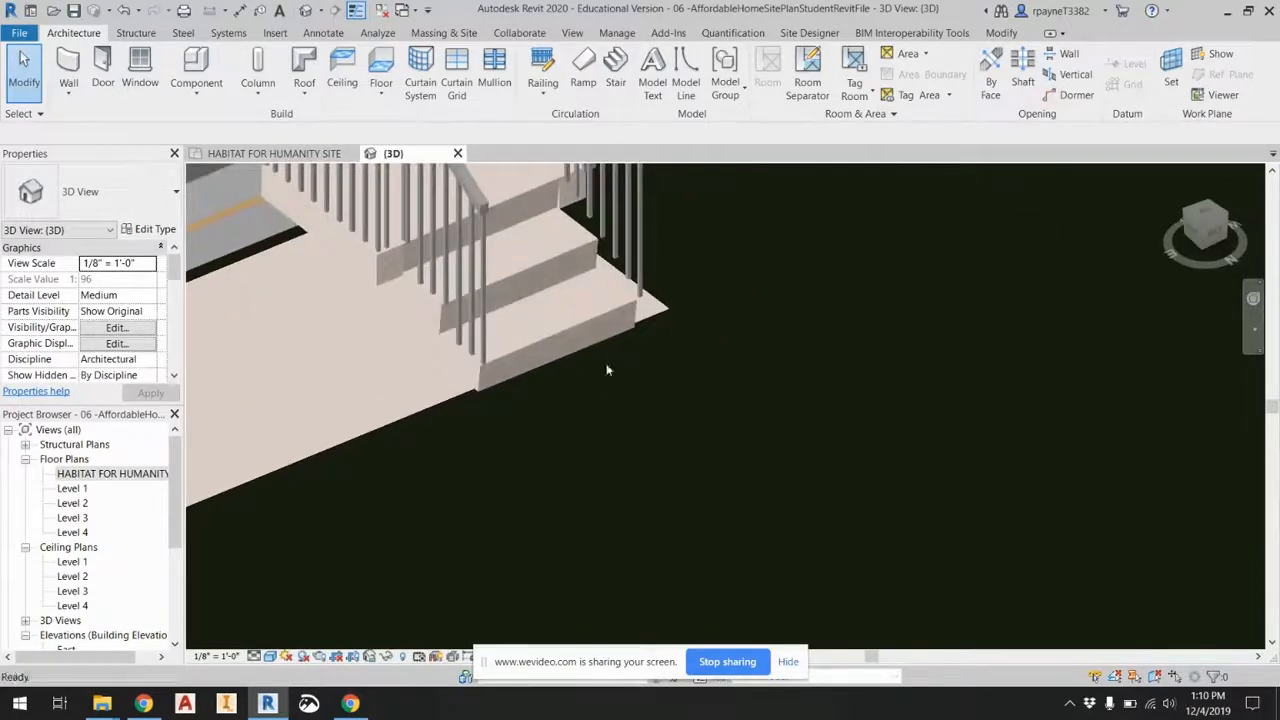
middle_click_drag(602, 275, 567, 422)
scroll(565, 420, "up", 2)
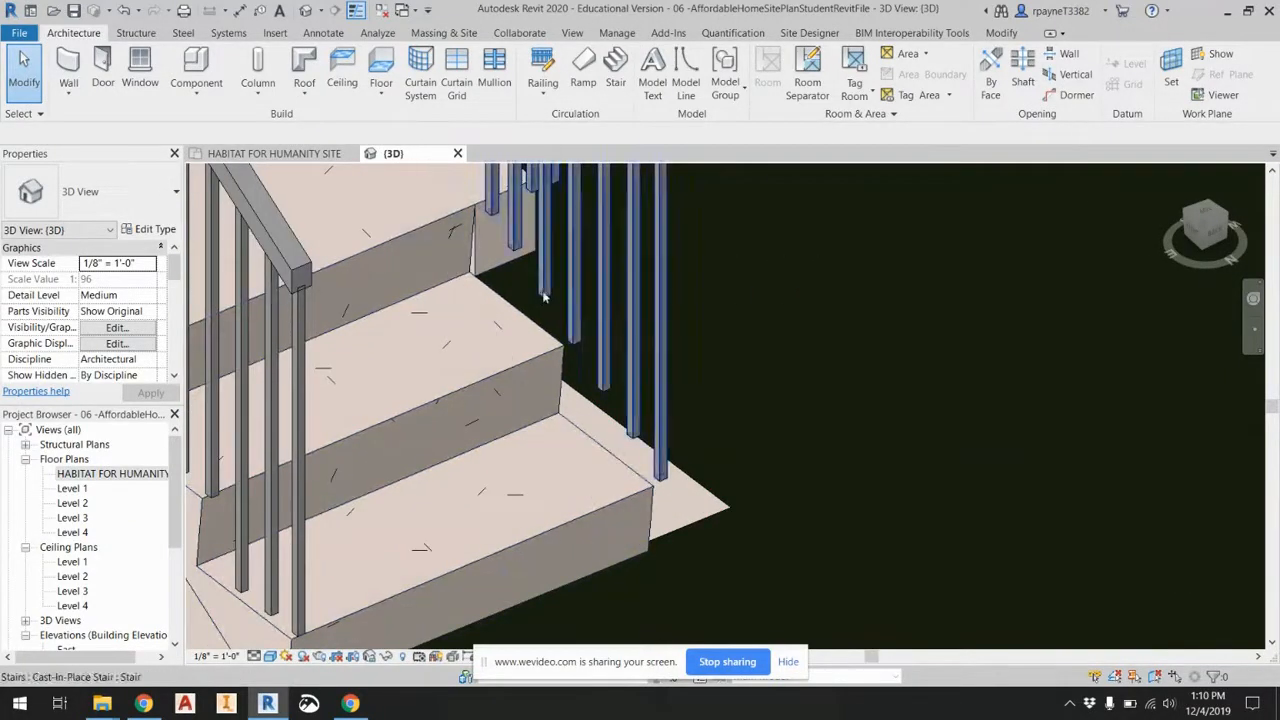
left_click(545, 296)
left_click_drag(496, 311, 525, 305)
left_click(855, 326)
scroll(786, 465, "down", 4)
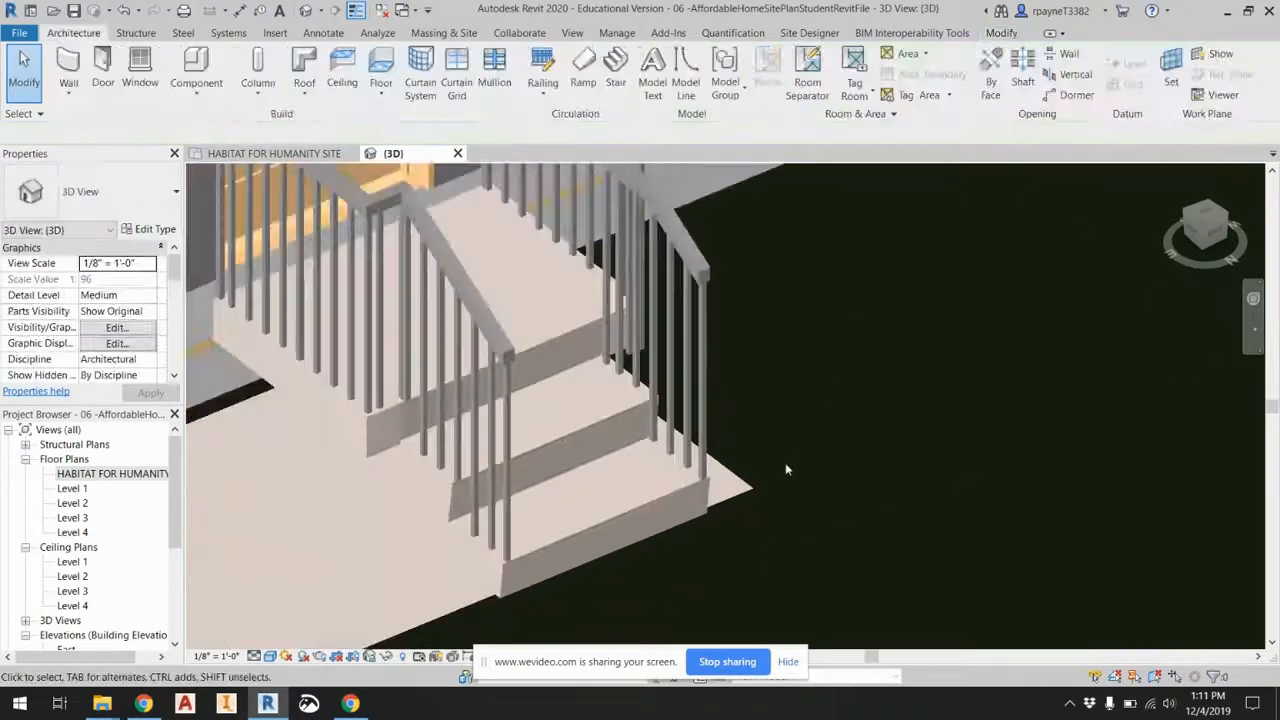
Examine the back door stairs, both railings and the adjoining walkway edge from the front.
middle_click_drag(778, 467, 709, 225, "shift")
scroll(709, 225, "down", 1)
middle_click_drag(682, 530, 619, 179)
middle_click_drag(572, 414, 638, 369)
scroll(561, 487, "up", 2)
scroll(561, 487, "down", 2)
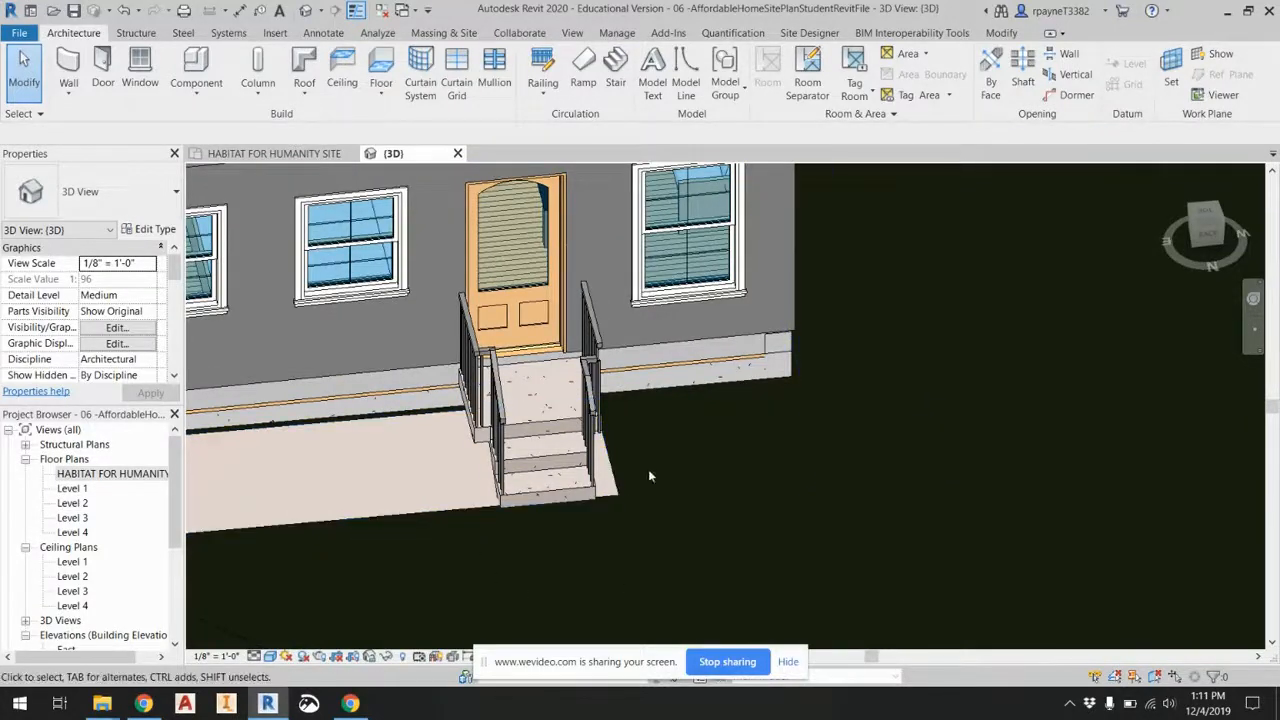
Edit the back walkway subregion's boundary on the site plan and sketch a rectangular extension 5' deep beyond the back door stairs.
double_click(155, 476)
scroll(557, 400, "down", 3)
left_click(762, 319)
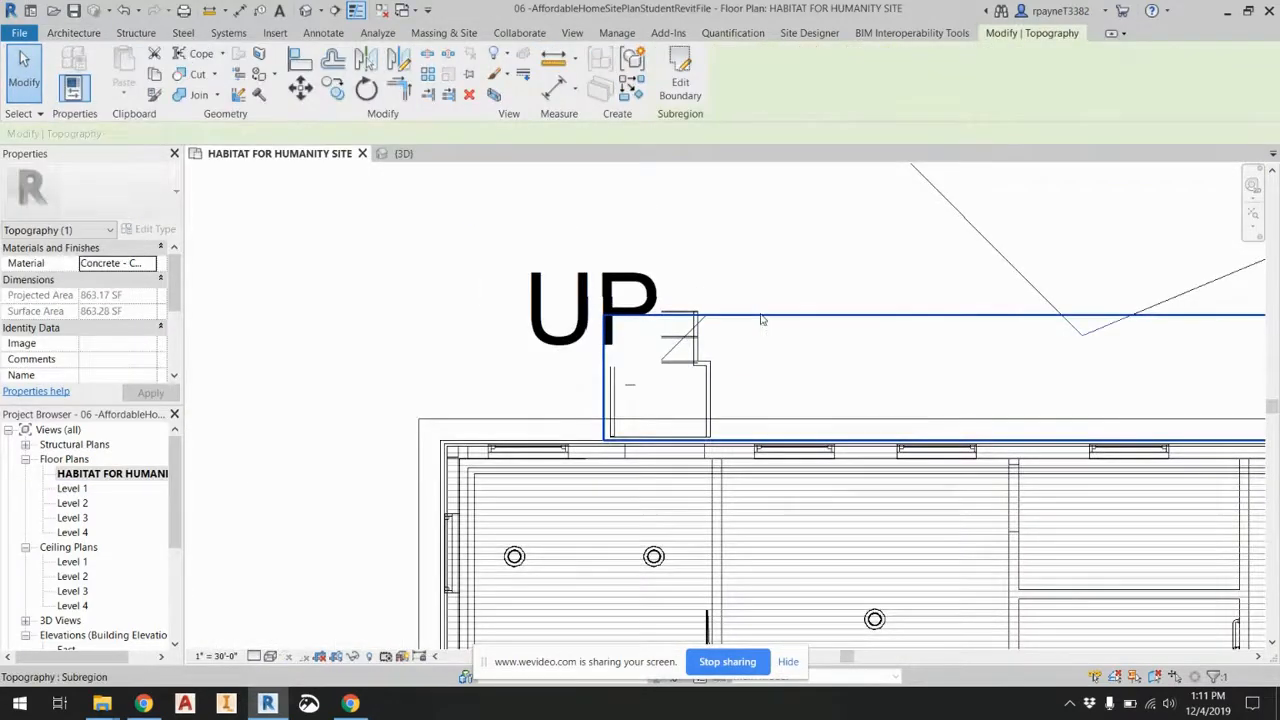
double_click(762, 318)
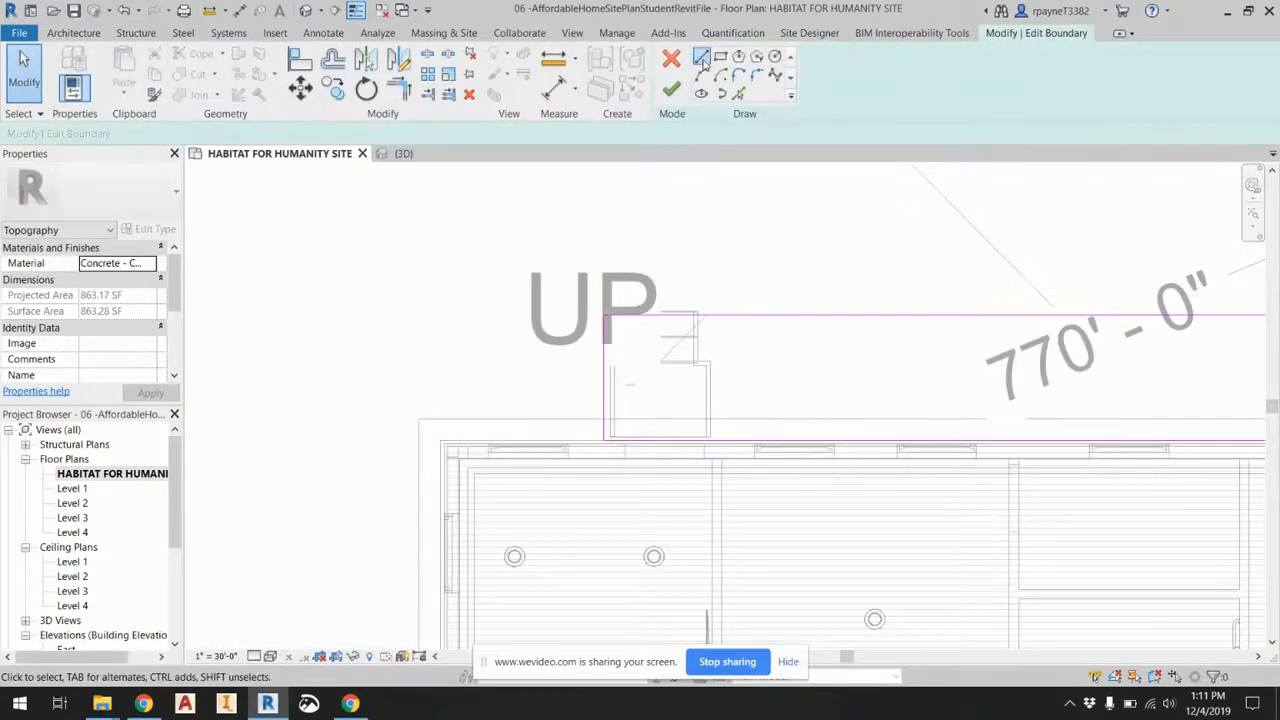
left_click(604, 316)
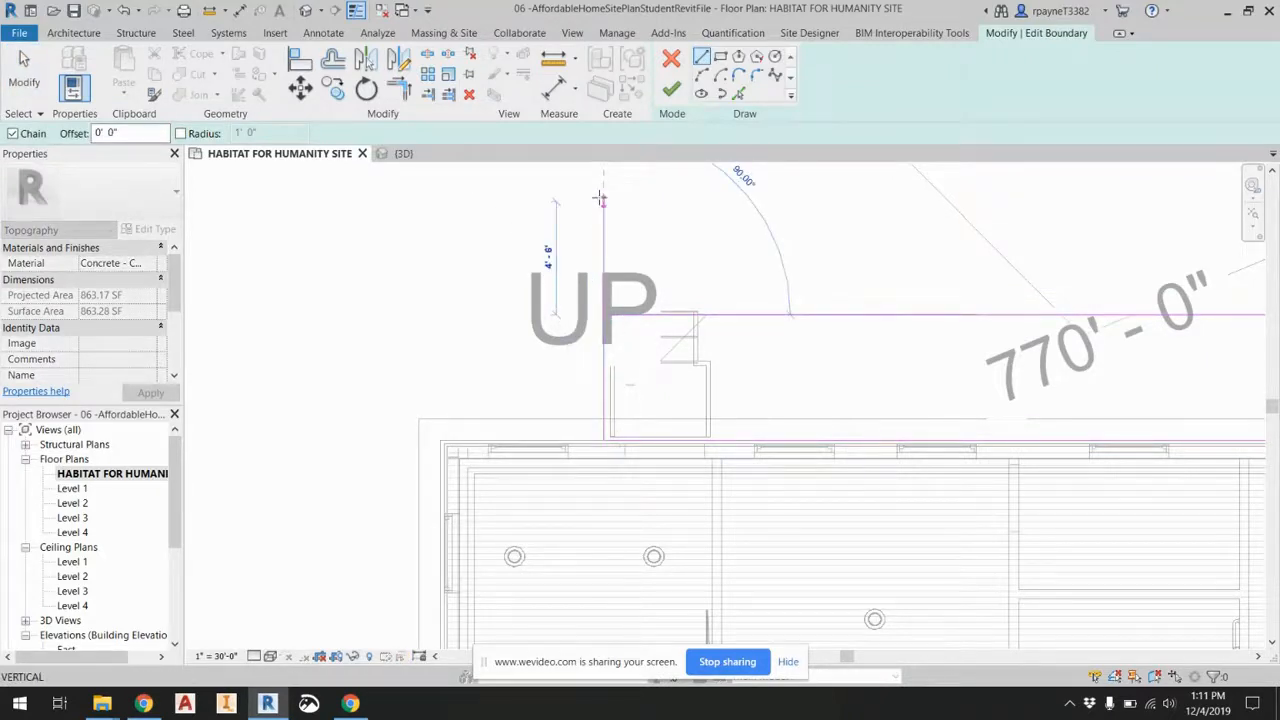
left_click(603, 190)
left_click(768, 189)
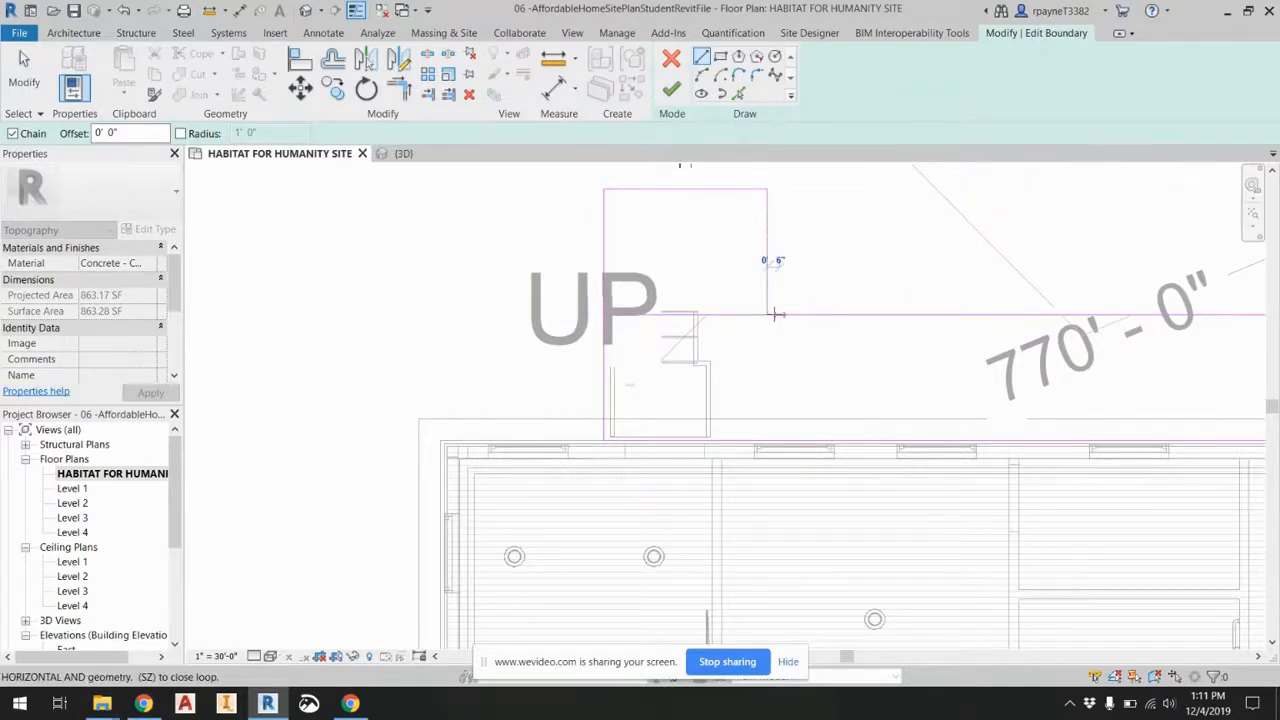
key("Escape")
key("Escape")
Widen the extension away from the house corner, remove the old boundary segment across it and finish the walkway boundary.
left_click_drag(768, 270, 829, 270)
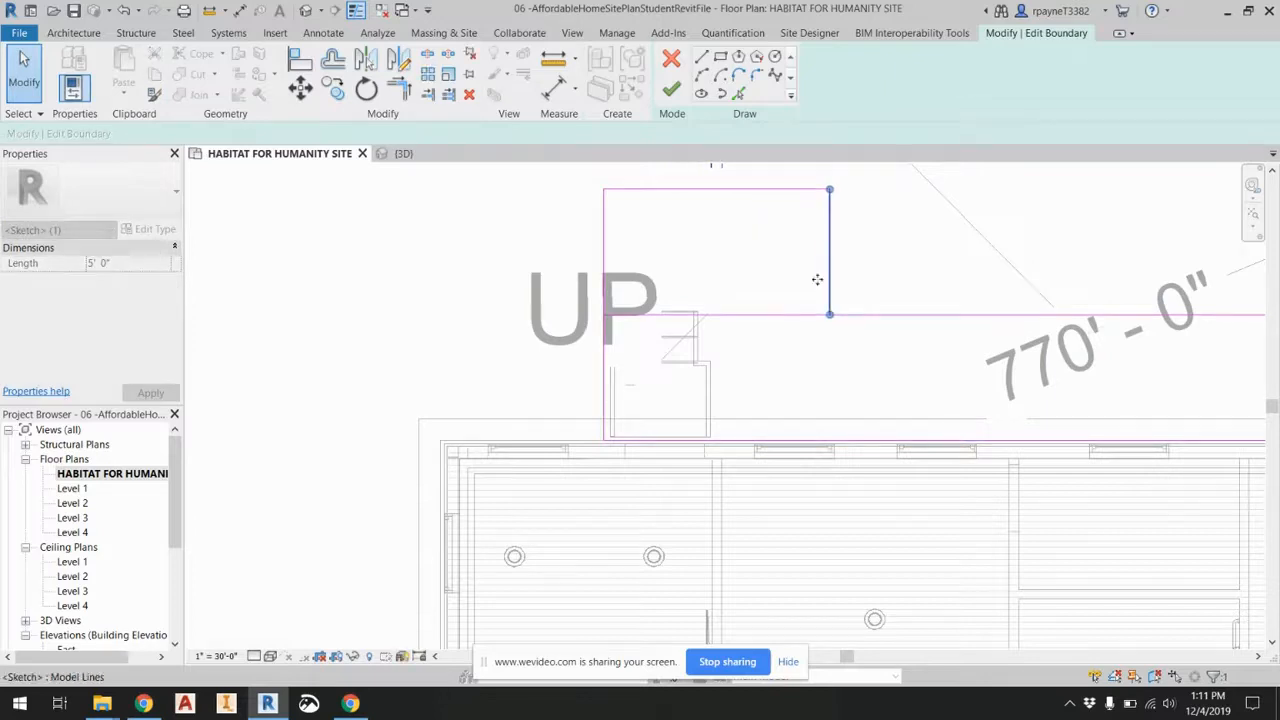
left_click(740, 317)
left_click_drag(604, 316, 829, 314)
left_click(806, 250)
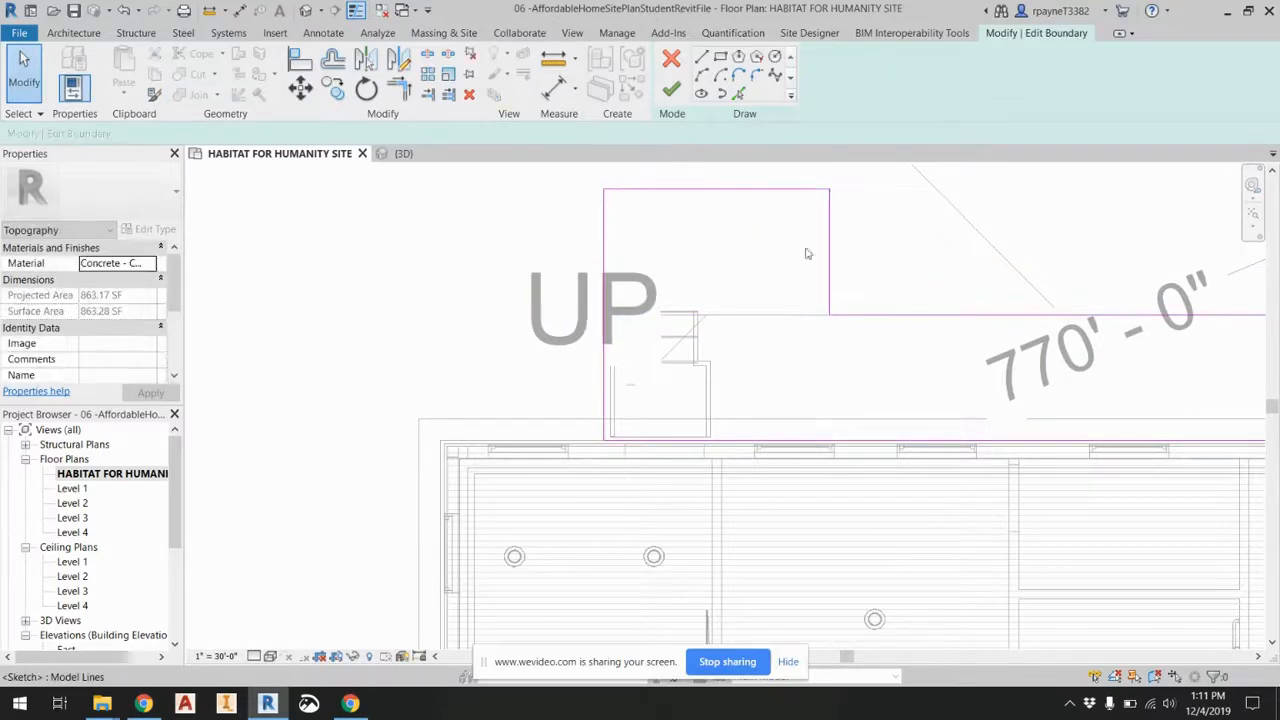
left_click(678, 91)
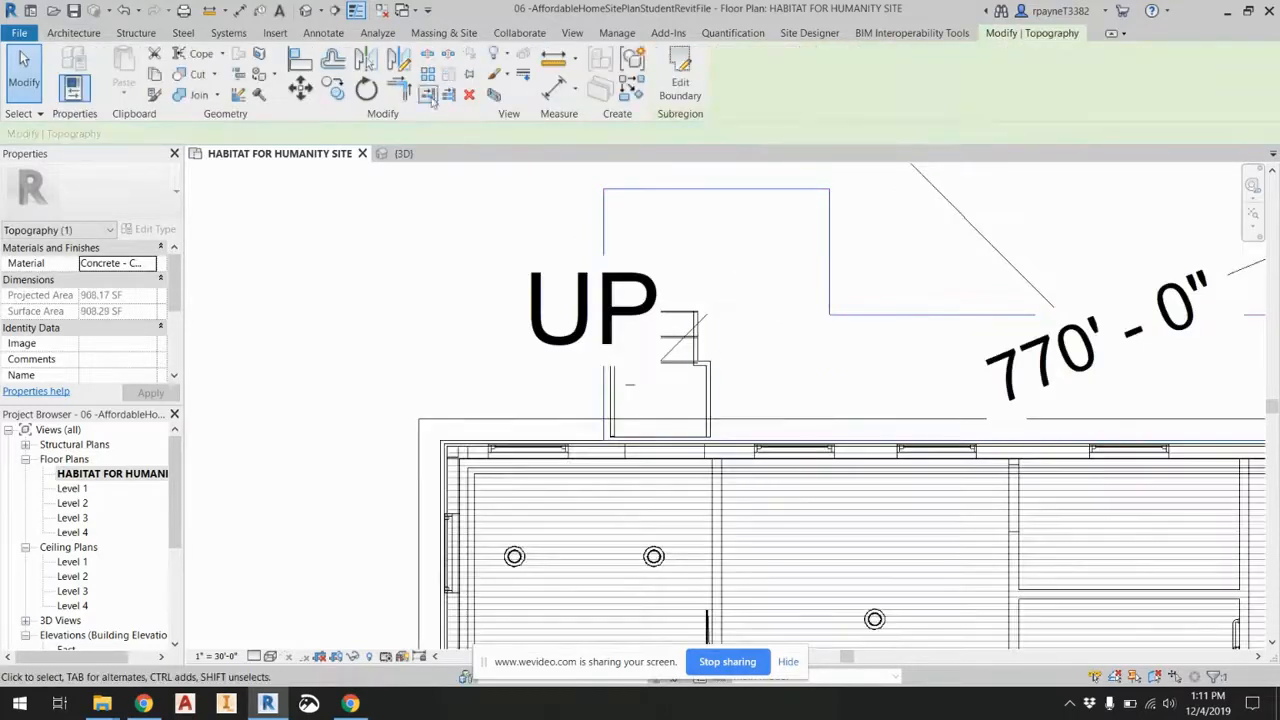
Check the extended walkway in 3D and align the back door stair landing's rear edge with the house wall on the site plan.
left_click(306, 10)
middle_click_drag(560, 470, 490, 470, "shift")
left_click(95, 475)
double_click(95, 475)
scroll(622, 447, "up", 4)
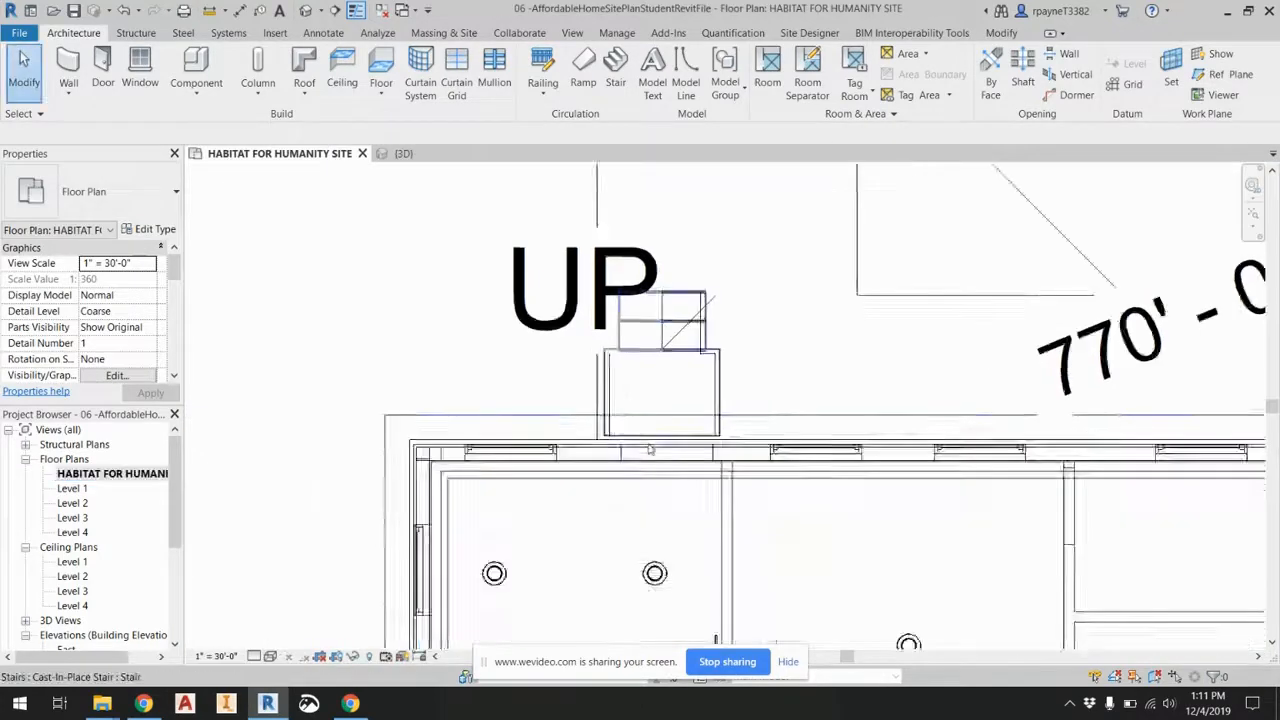
scroll(622, 447, "up", 3)
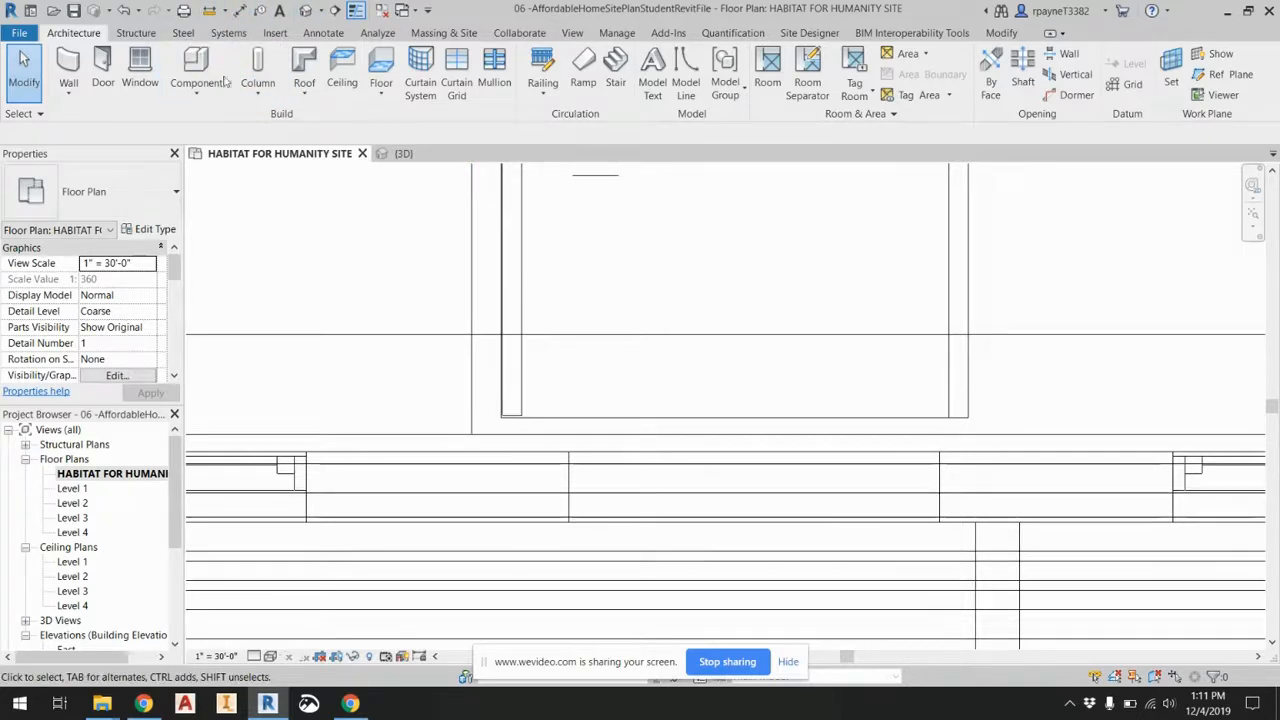
left_click(571, 417)
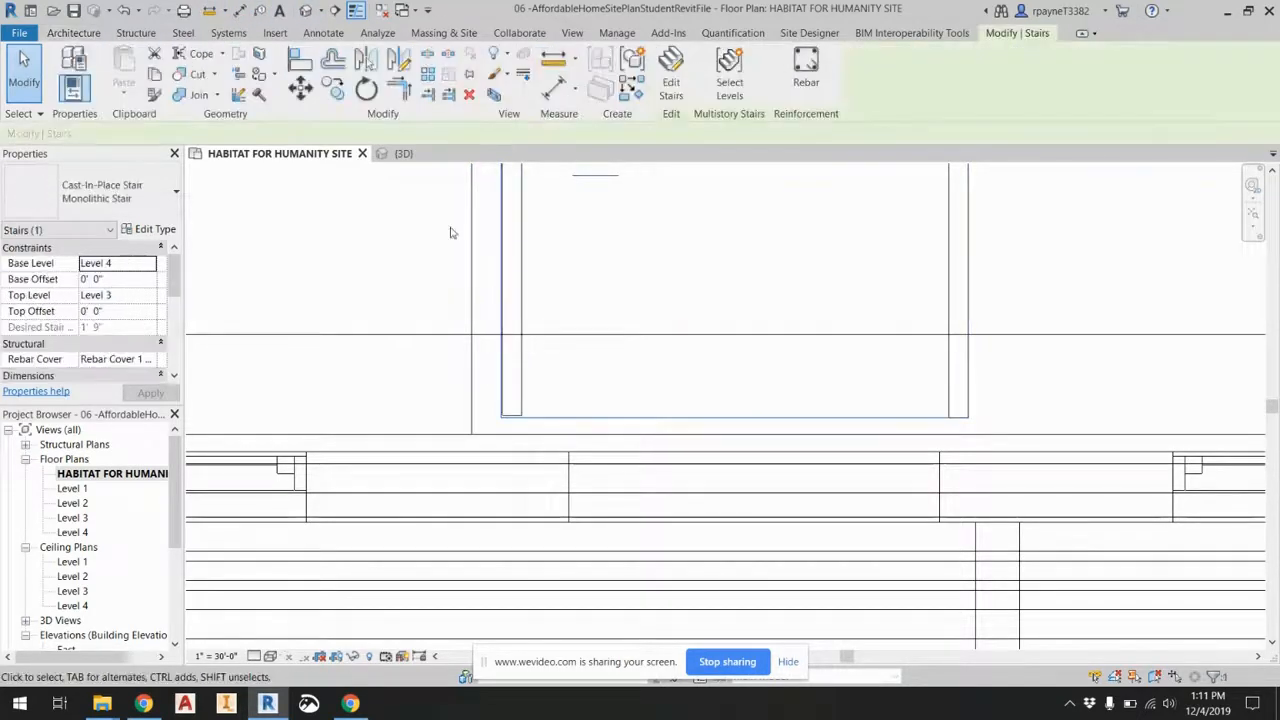
left_click(299, 61)
left_click(588, 435)
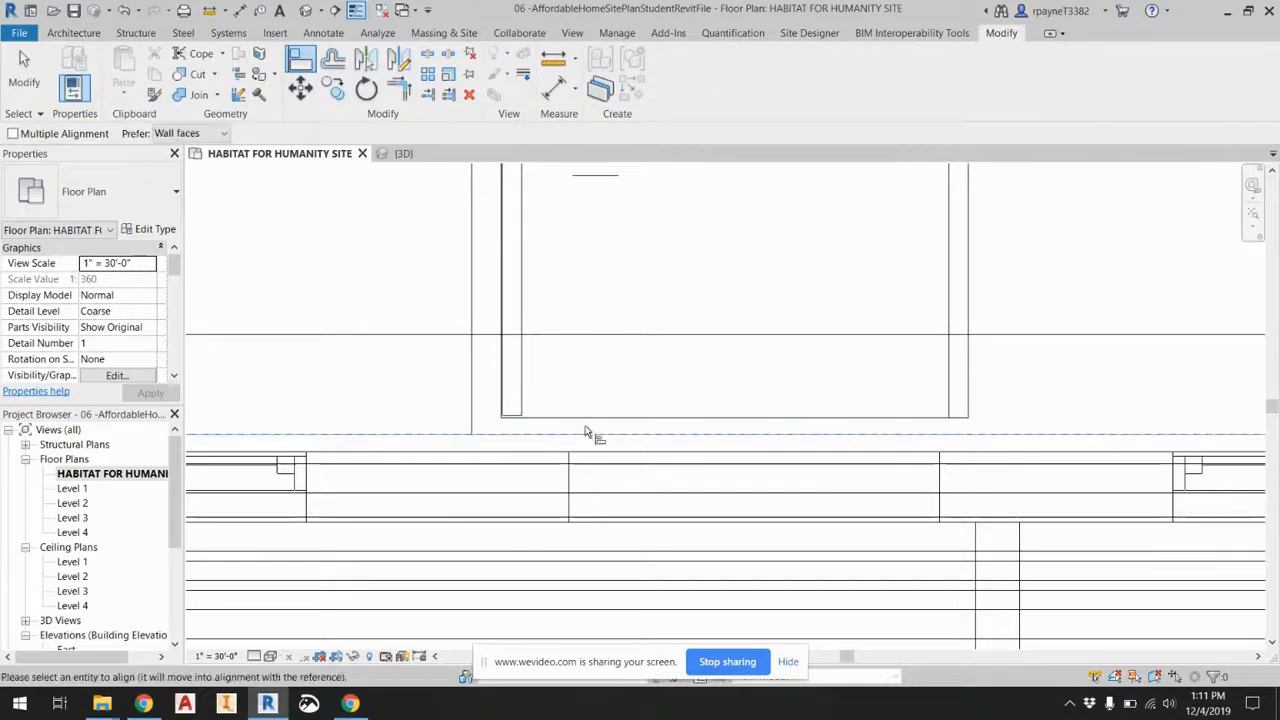
scroll(545, 395, "down", 4)
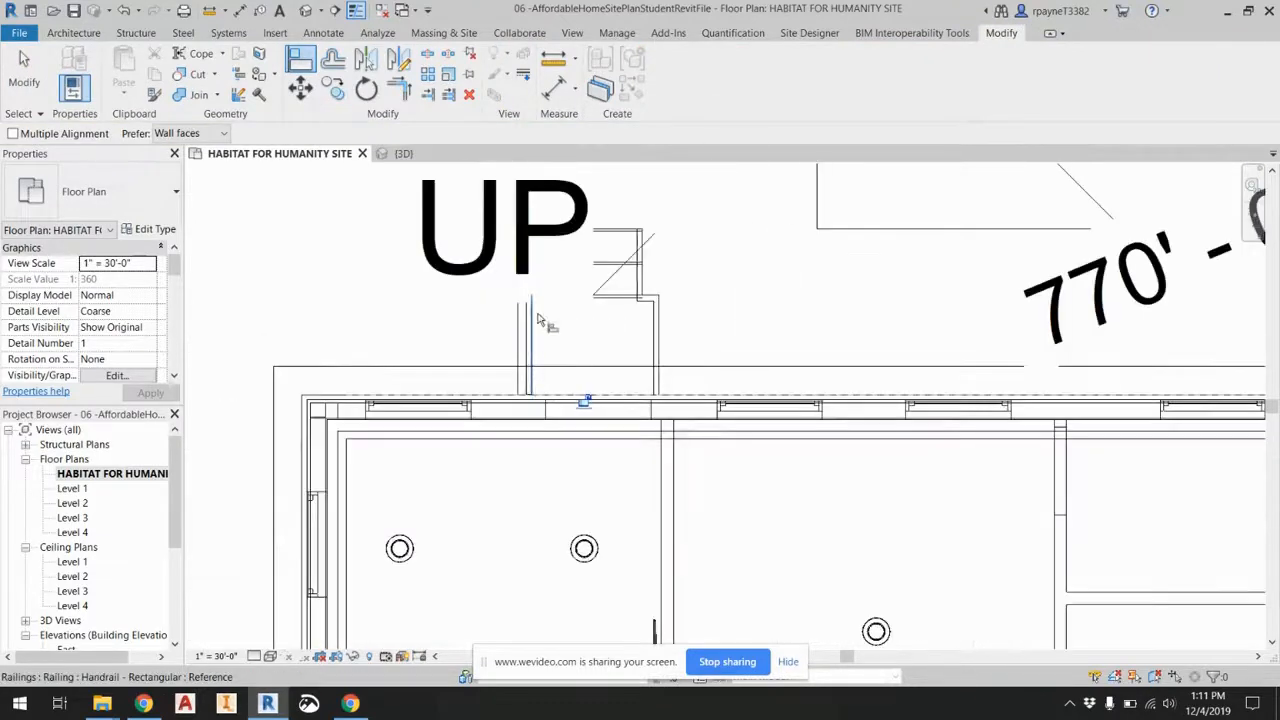
scroll(538, 317, "down", 3)
middle_click_drag(771, 420, 486, 288)
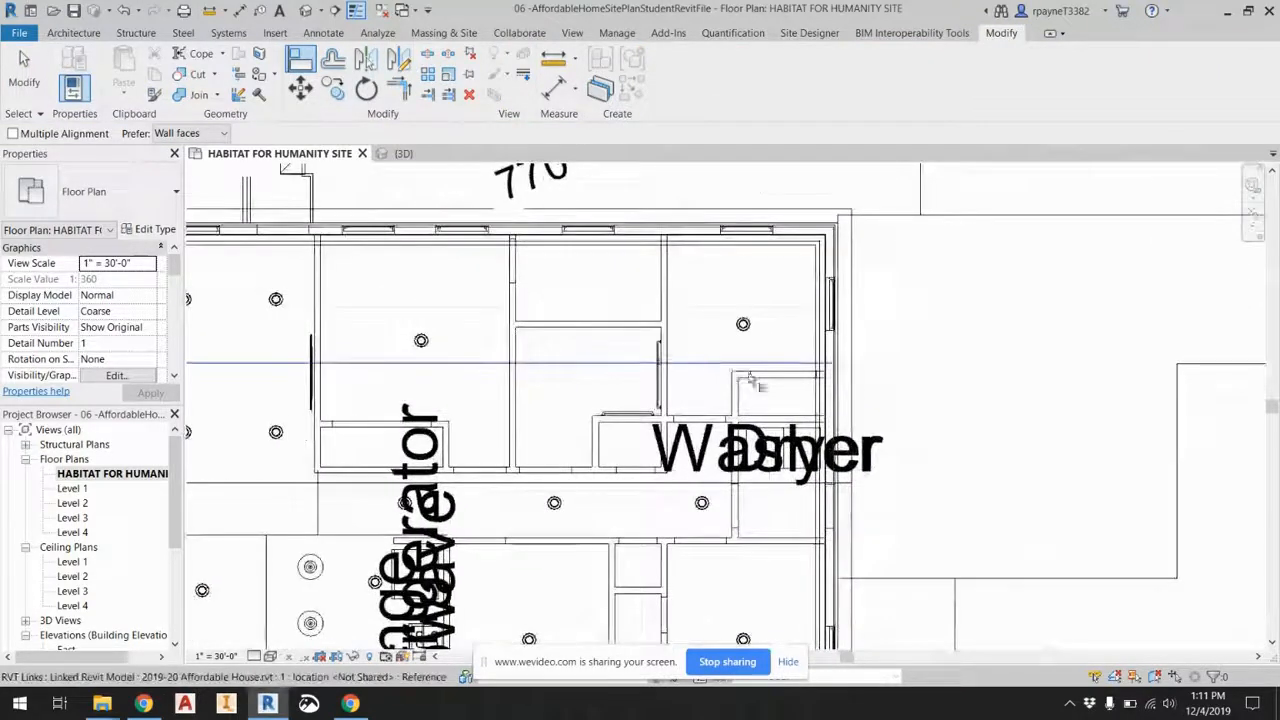
key("Escape")
key("Escape")
Examine the site plan around the back door stairs and the driveway-side entrance near the washer and dryer.
middle_click_drag(957, 500, 903, 360)
scroll(853, 555, "up", 1)
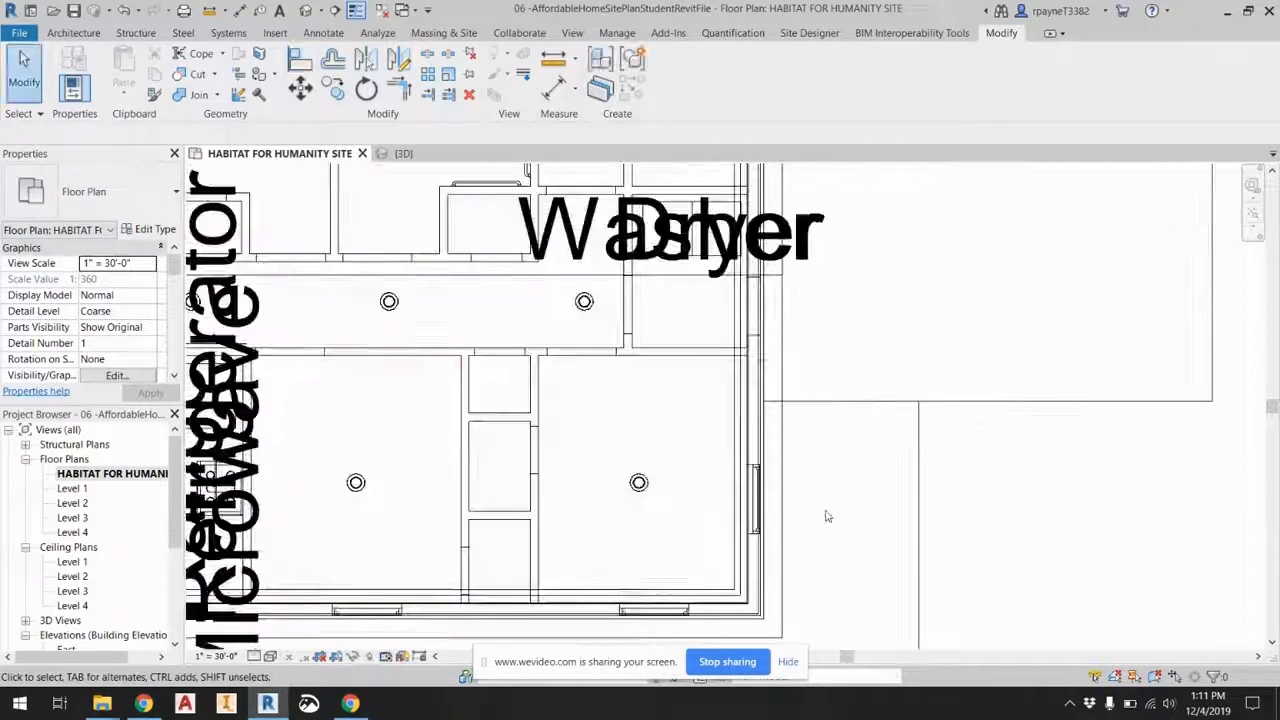
scroll(786, 304, "down", 1)
middle_click_drag(929, 309, 838, 480)
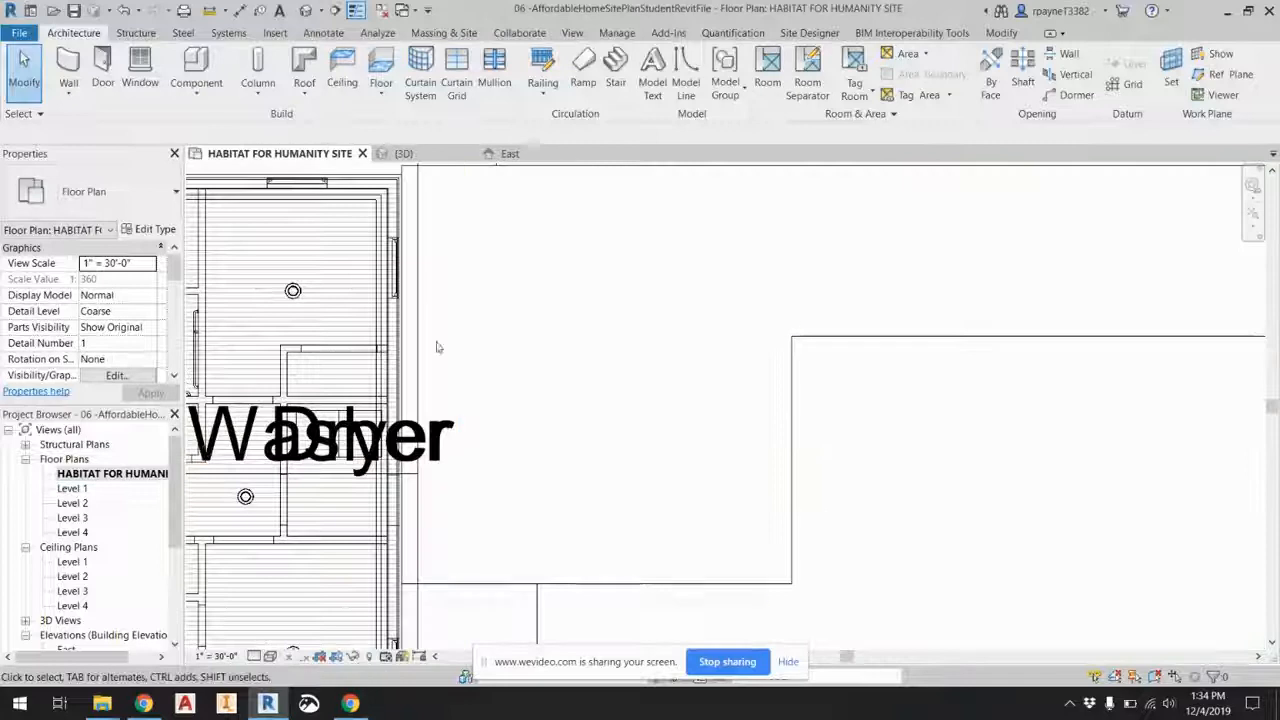
scroll(437, 349, "down", 2)
scroll(440, 393, "down", 1)
middle_click_drag(440, 393, 747, 408)
scroll(567, 295, "up", 1)
scroll(482, 314, "up", 1)
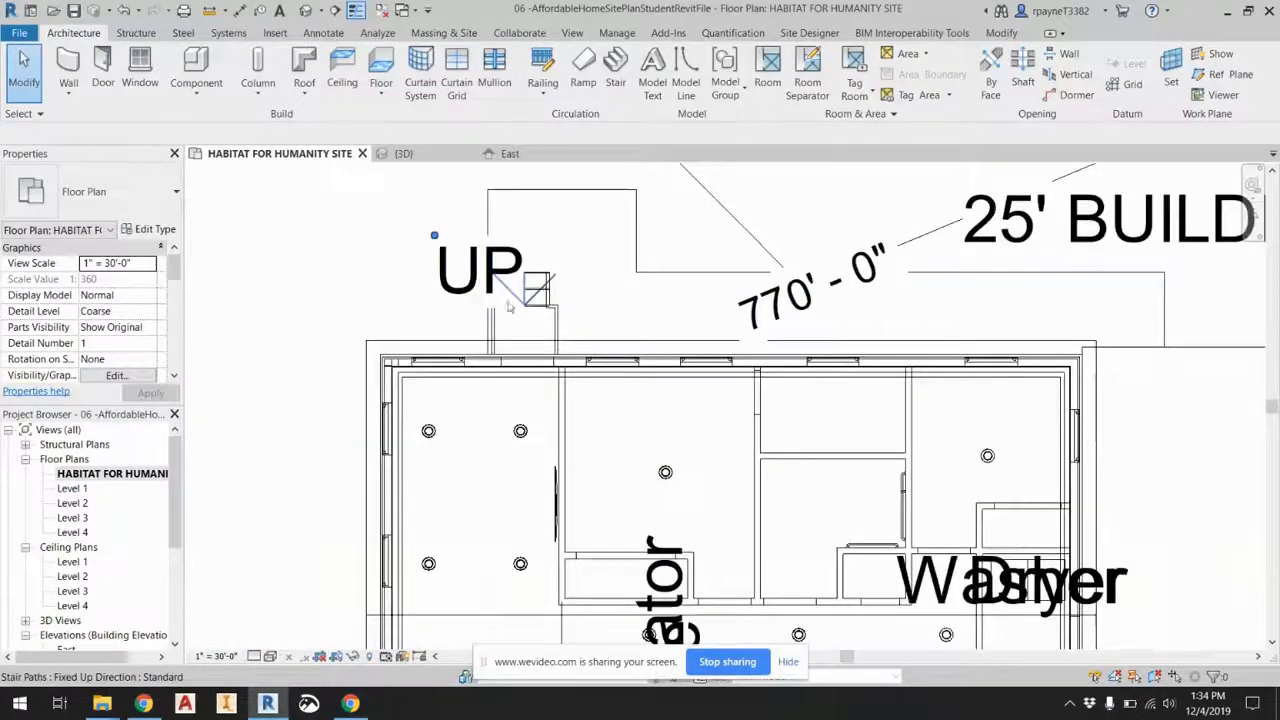
scroll(510, 310, "up", 1)
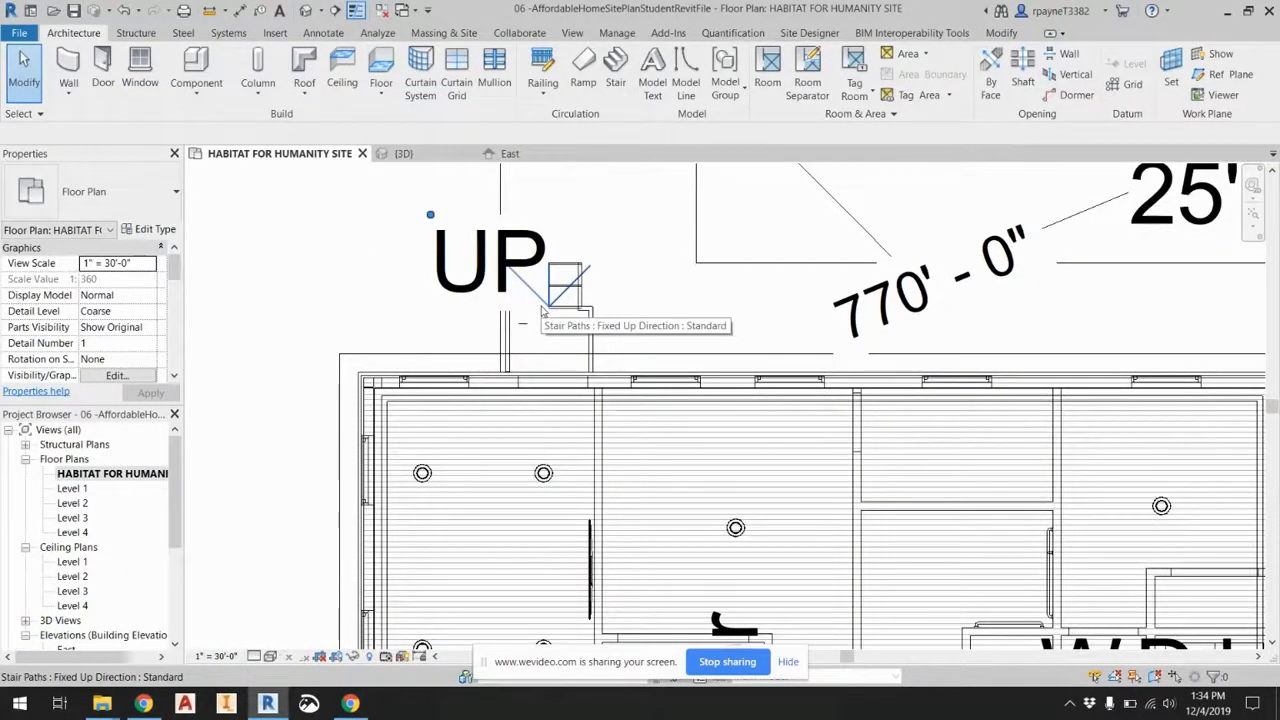
scroll(543, 313, "down", 3)
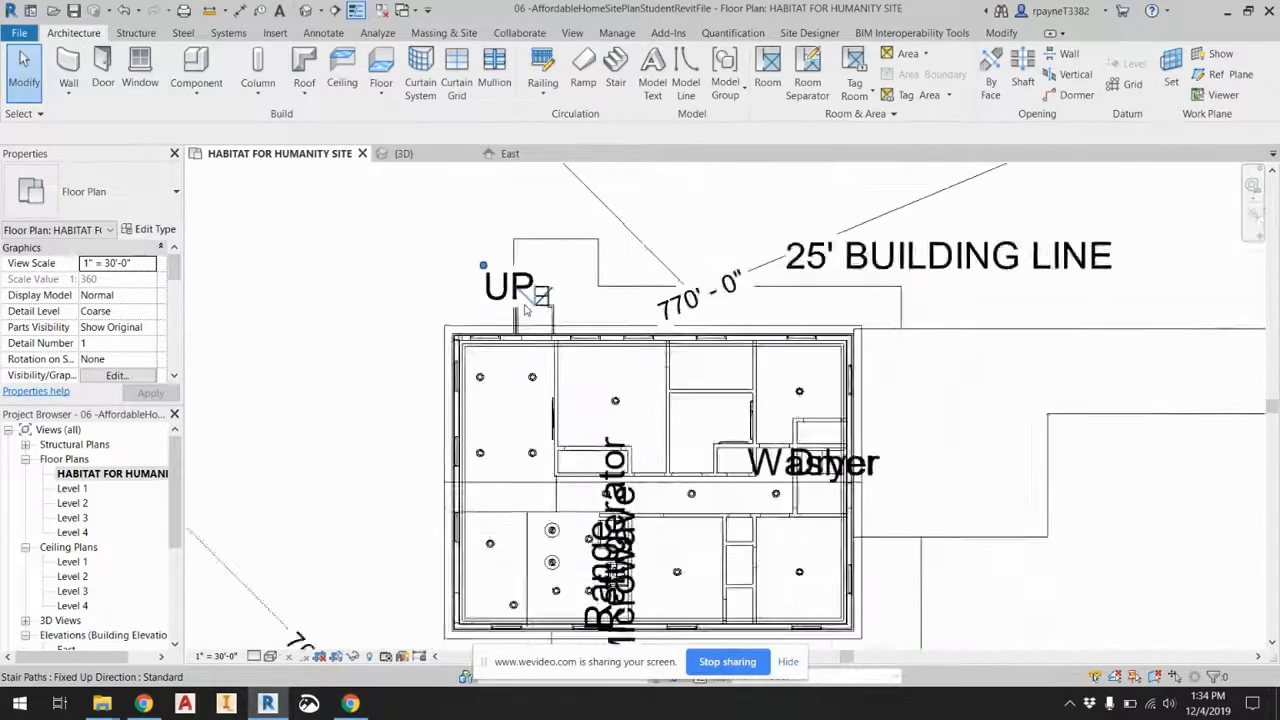
scroll(795, 411, "up", 4)
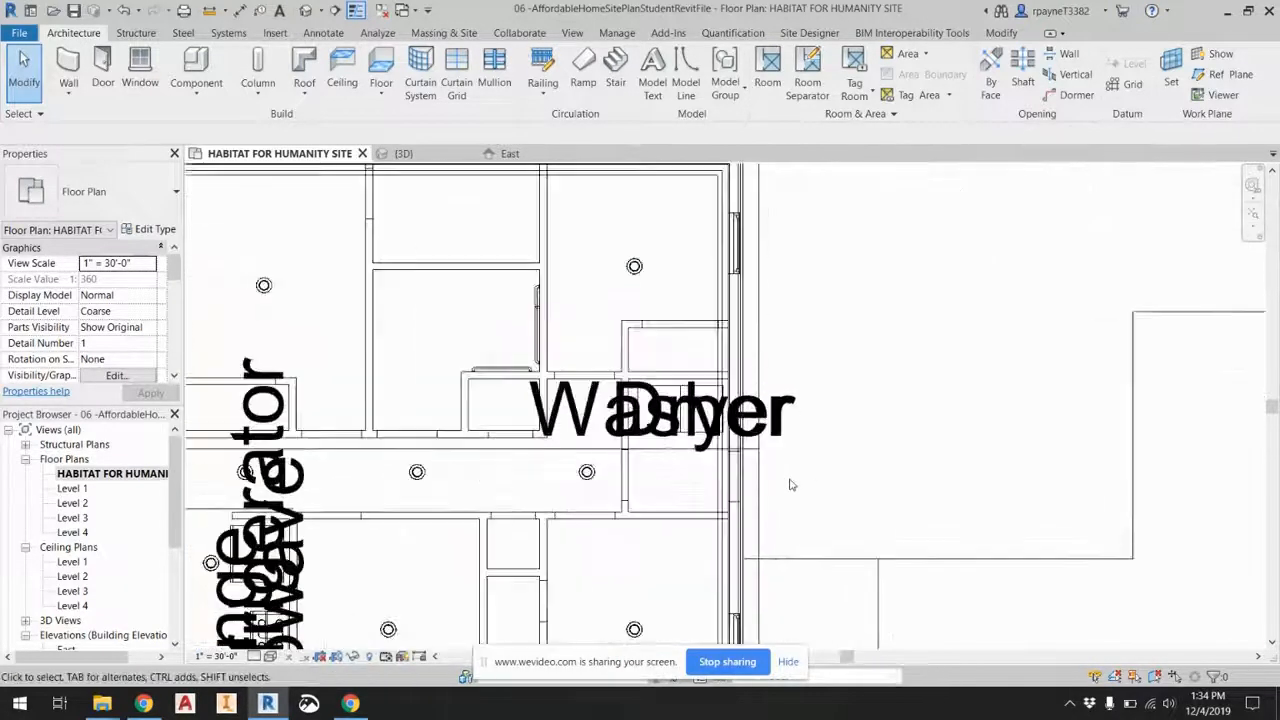
scroll(895, 469, "down", 1)
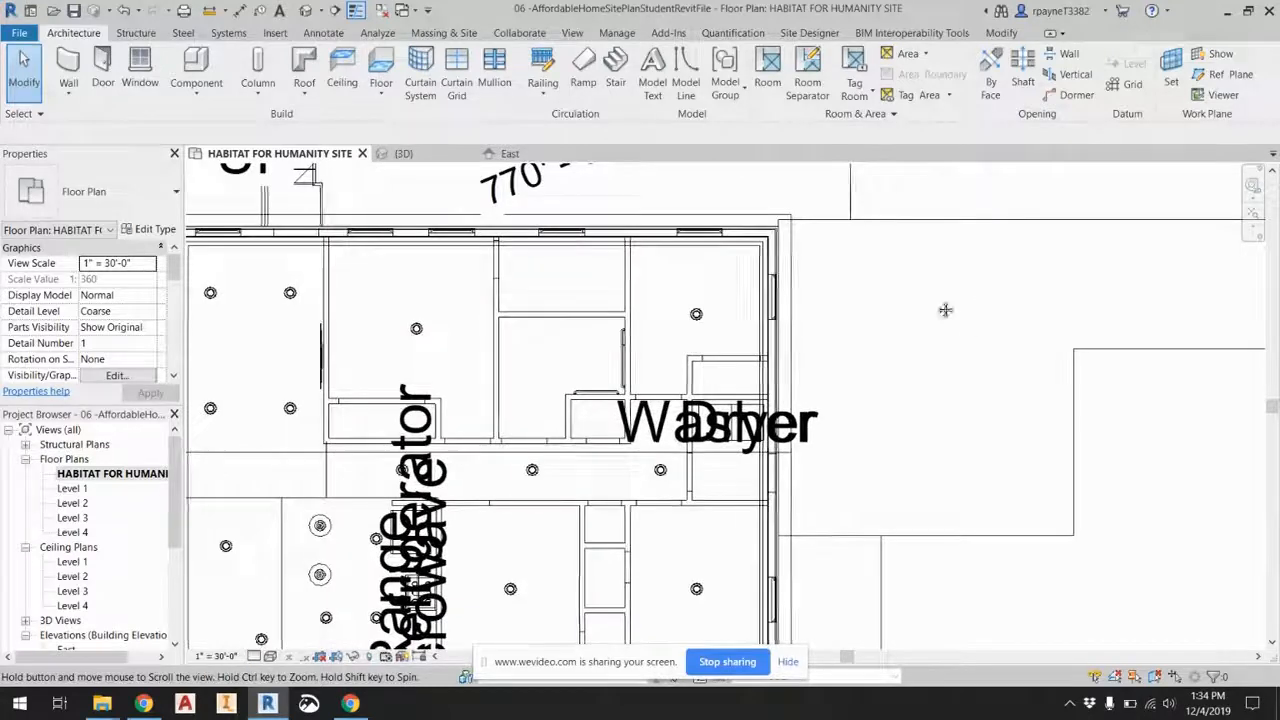
middle_click_drag(946, 309, 757, 337)
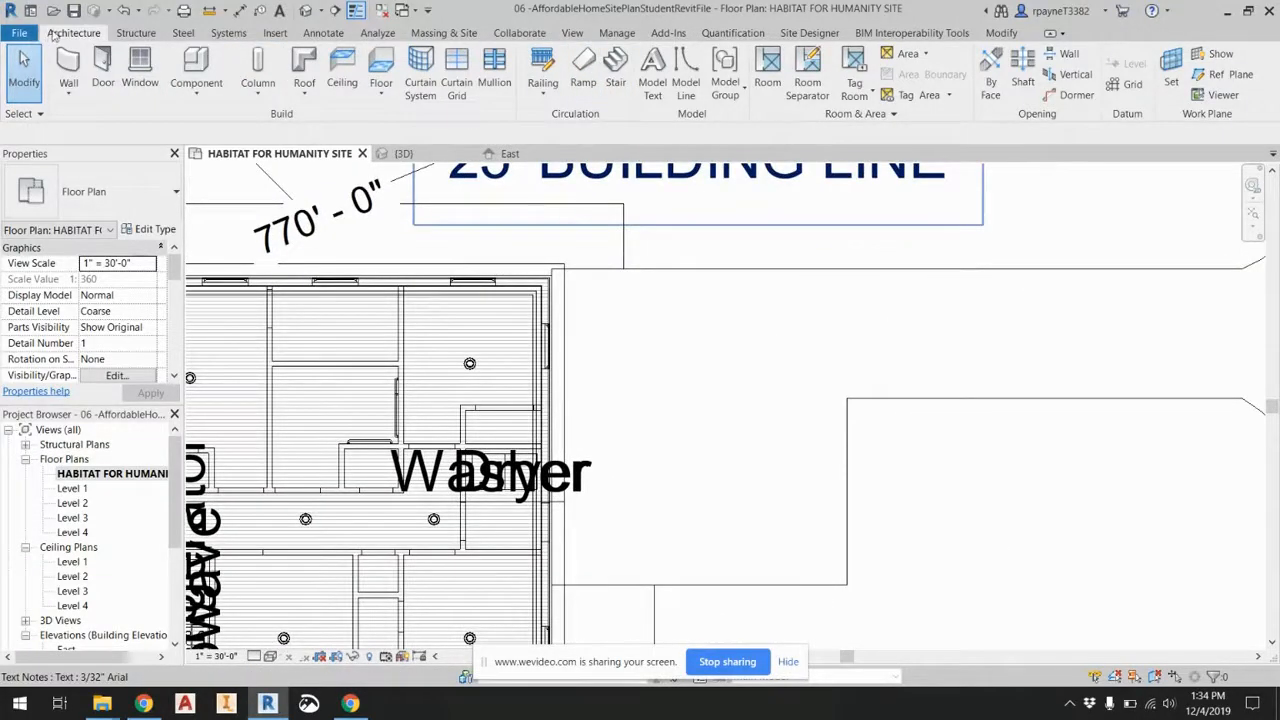
Start a new ramp with Level 4 as its base level and Level 3 as its top level.
left_click(588, 60)
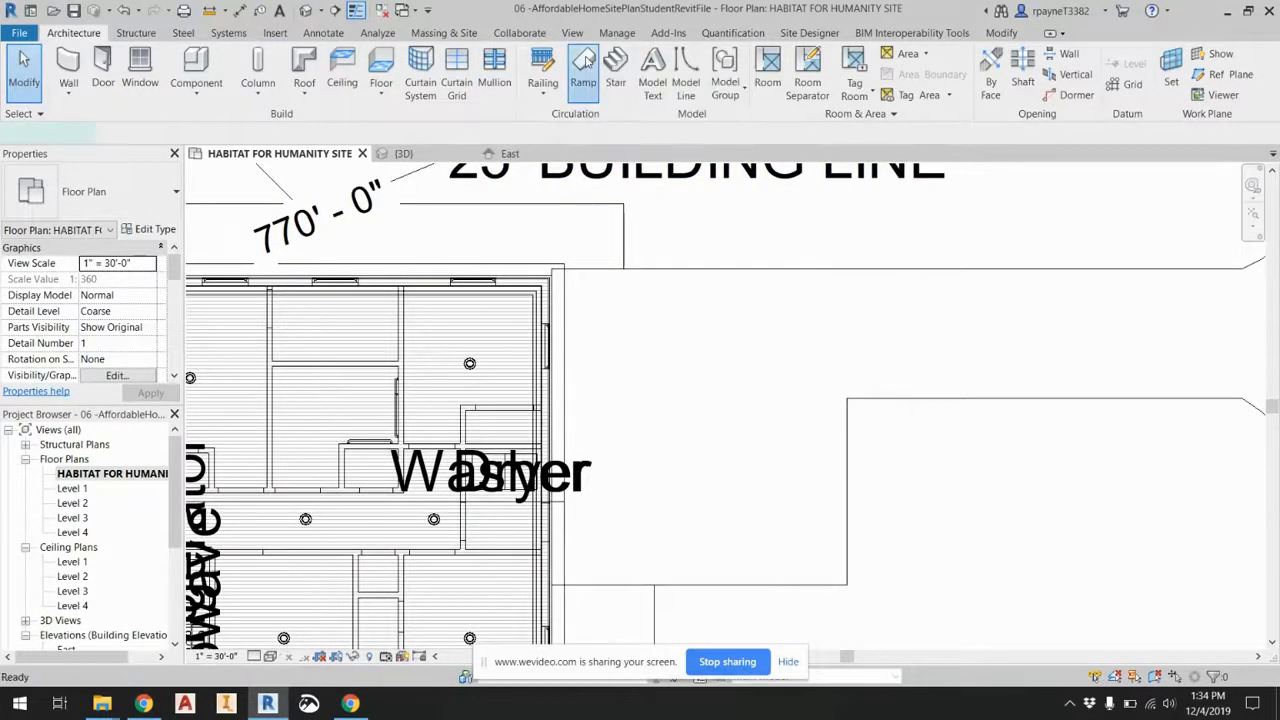
left_click(154, 262)
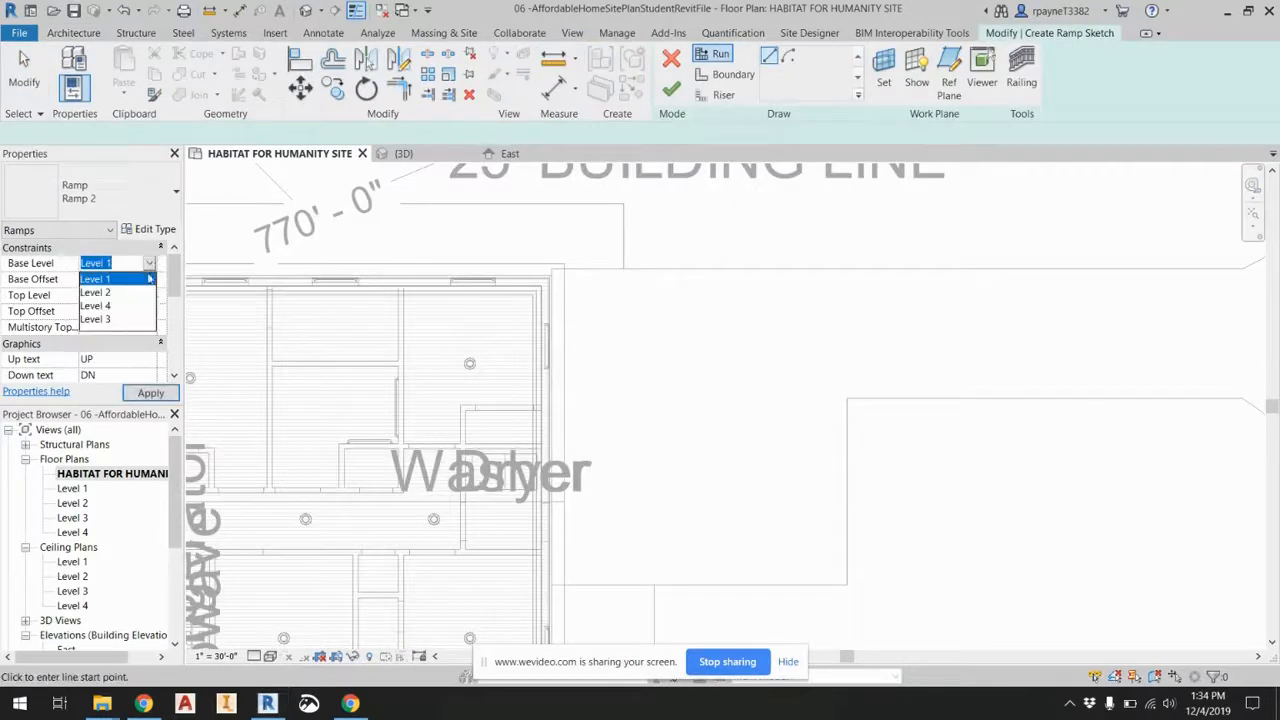
left_click(104, 308)
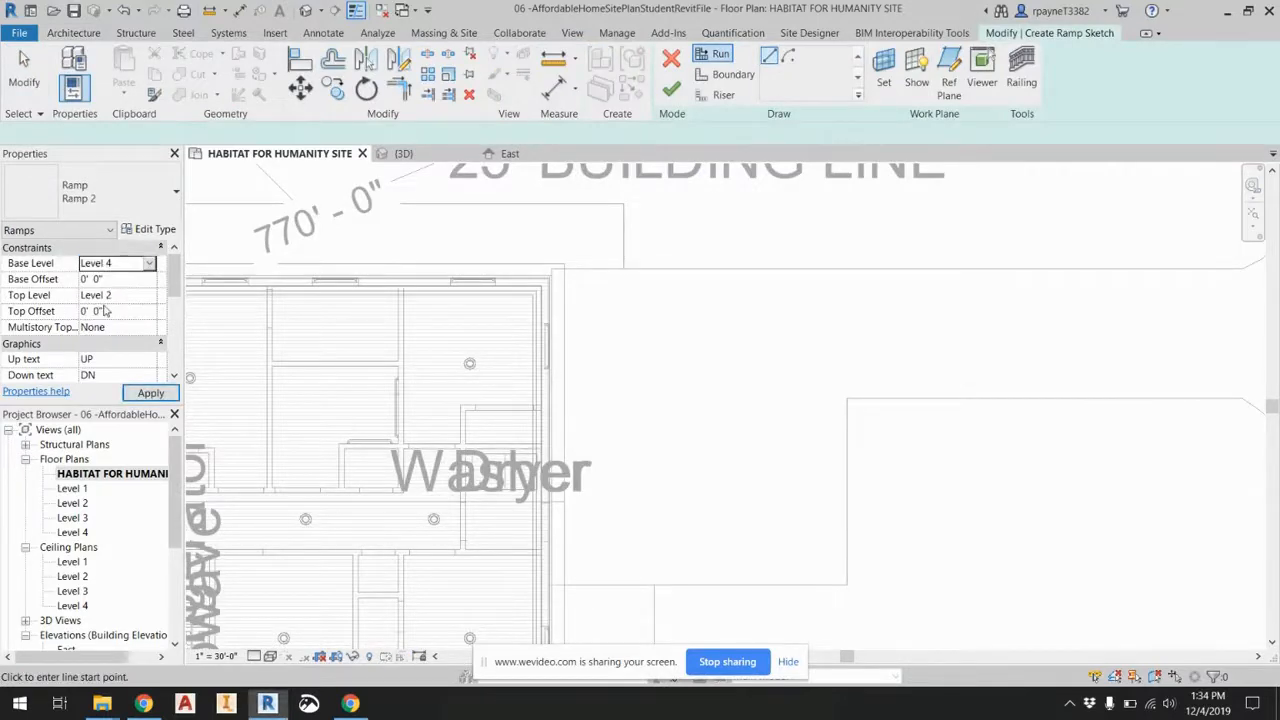
left_click(147, 297)
left_click(115, 365)
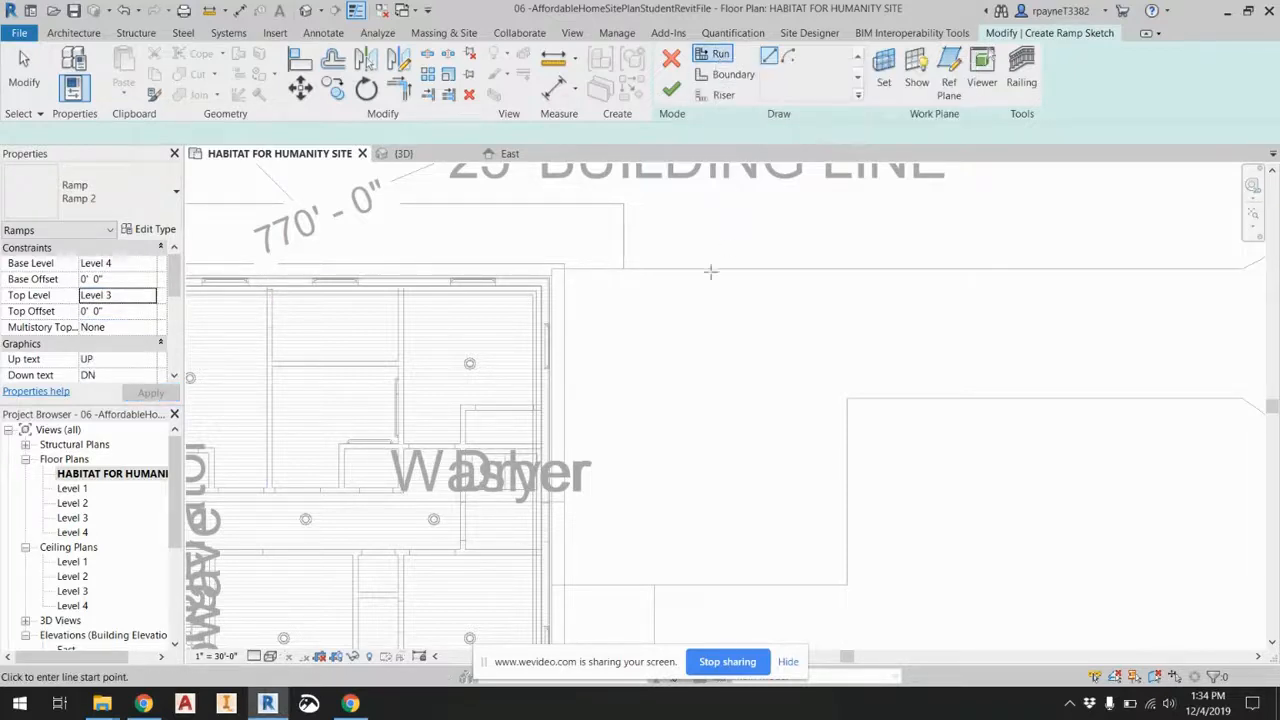
Sketch two parallel 10' ramp runs on the driveway beside the house, with the second returning on the side nearer the wall.
scroll(686, 449, "down", 1)
left_click(696, 414)
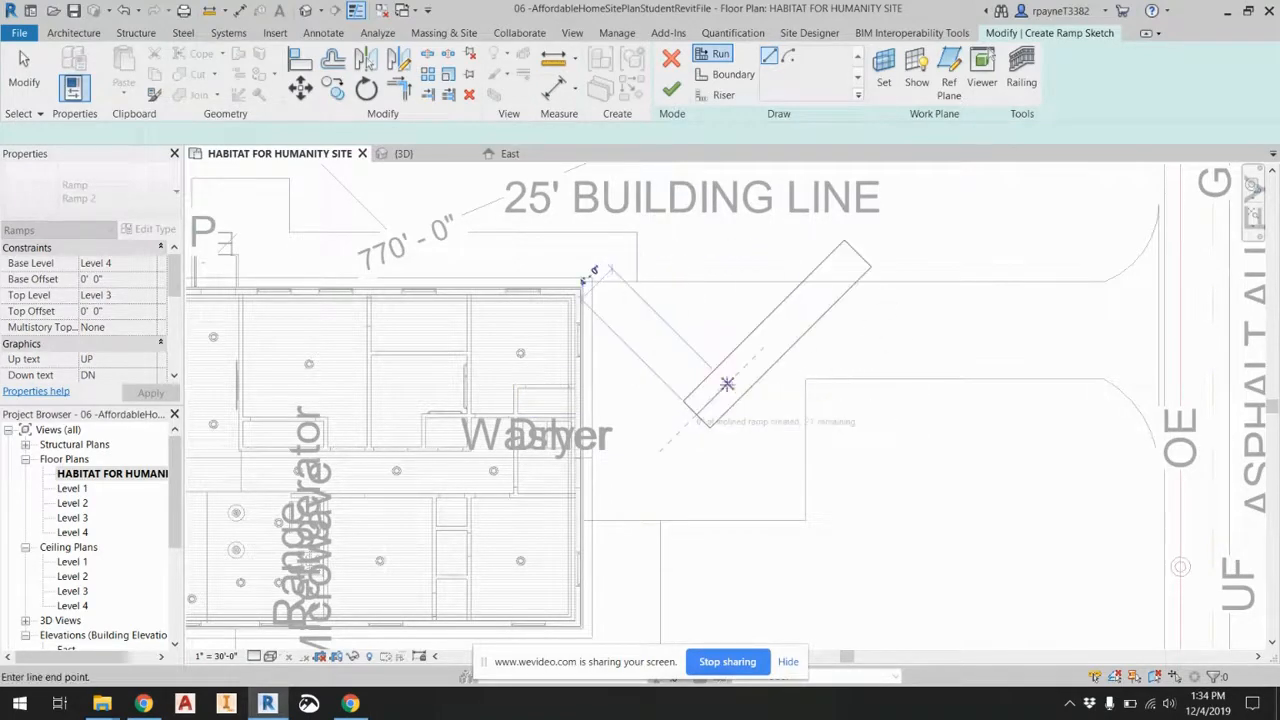
left_click(696, 307)
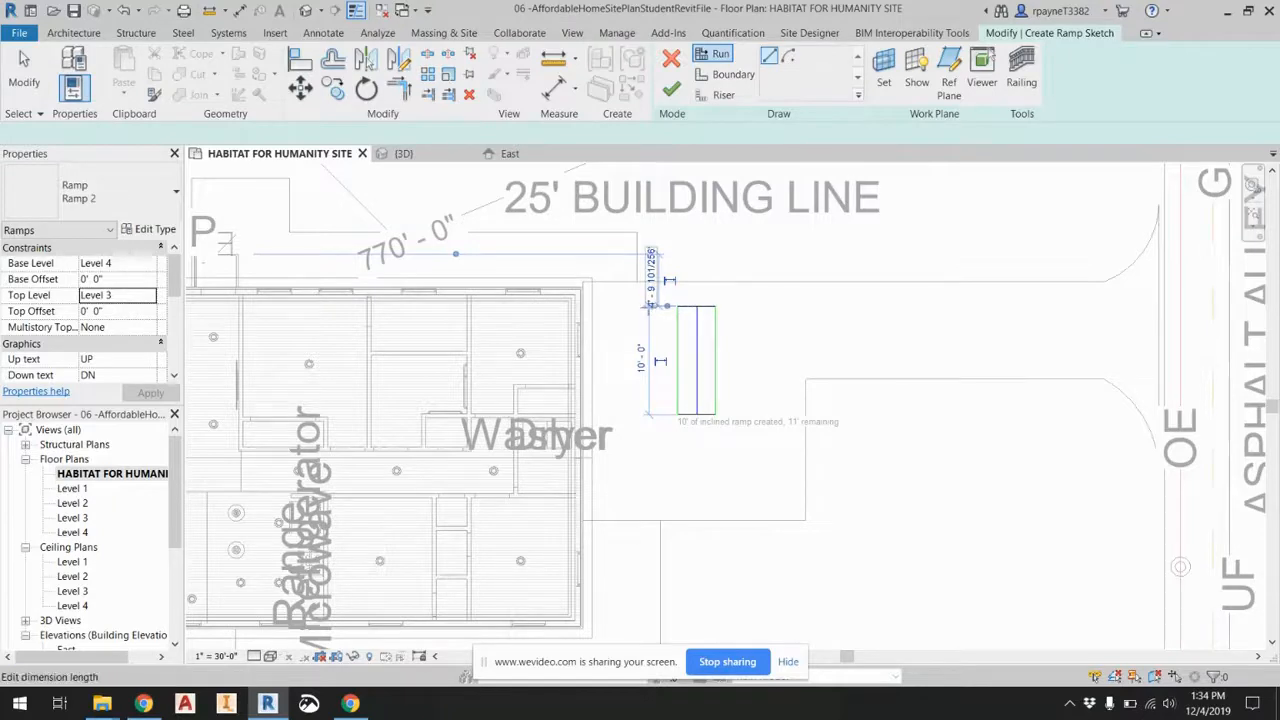
scroll(648, 320, "up", 1)
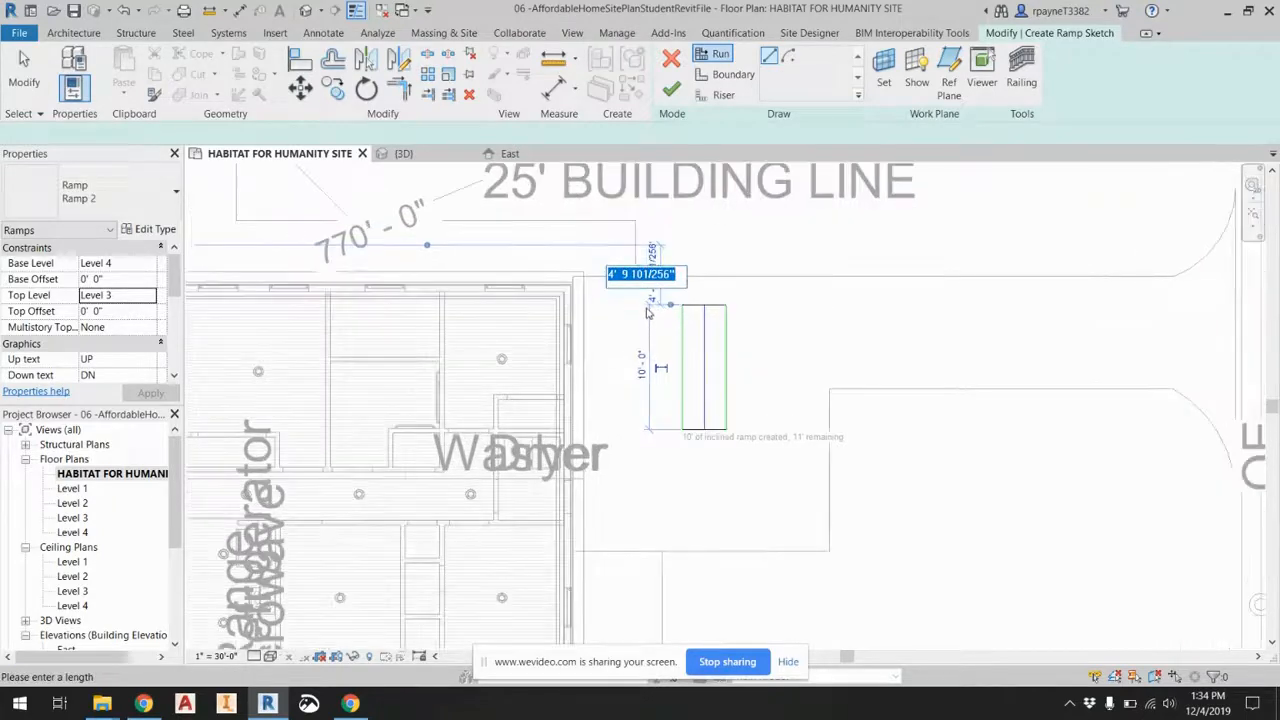
scroll(648, 311, "up", 3)
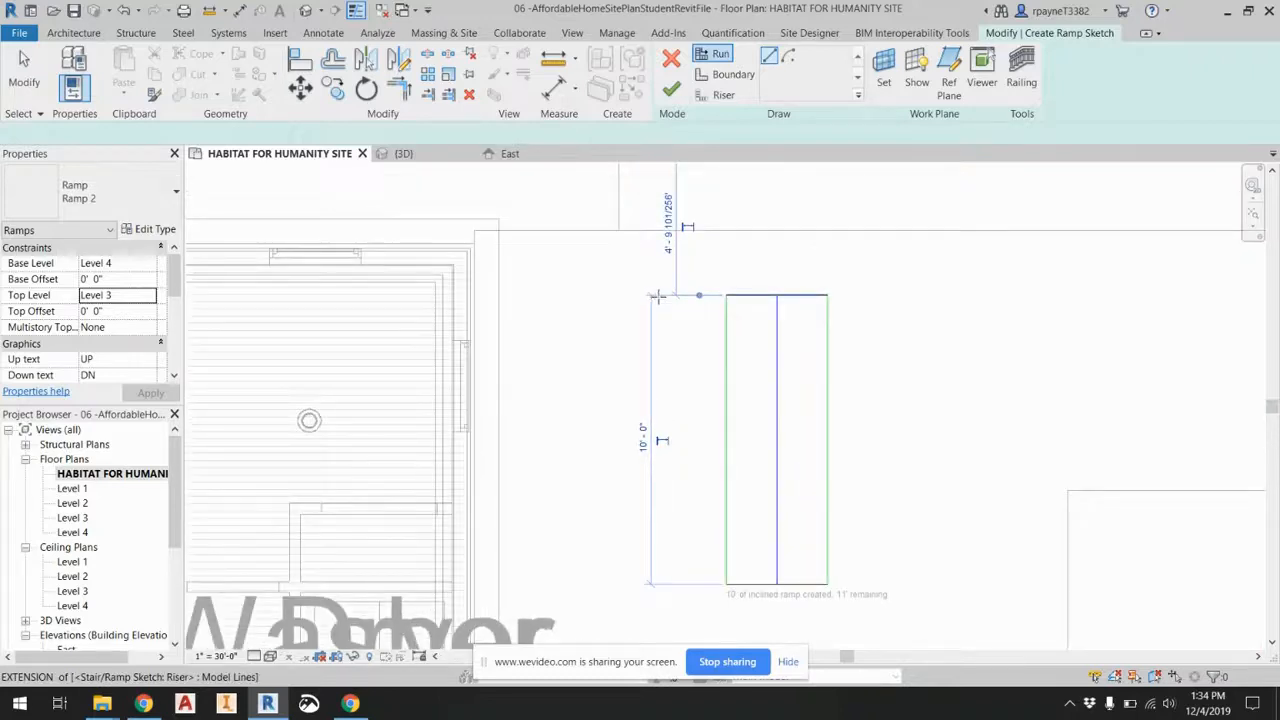
left_click(658, 296)
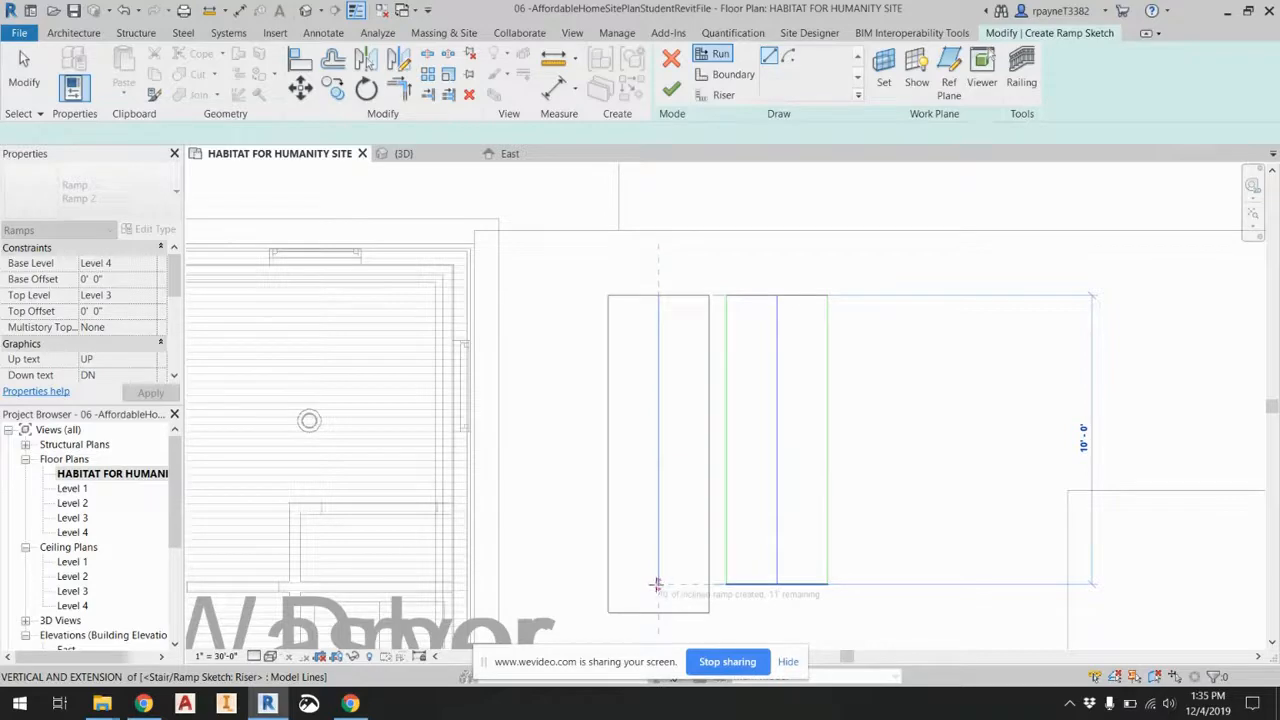
left_click(659, 585)
Add a short 1' run toward the house beyond the second run's end and finish the ramp sketch.
middle_click_drag(671, 602, 697, 501)
left_click(634, 554)
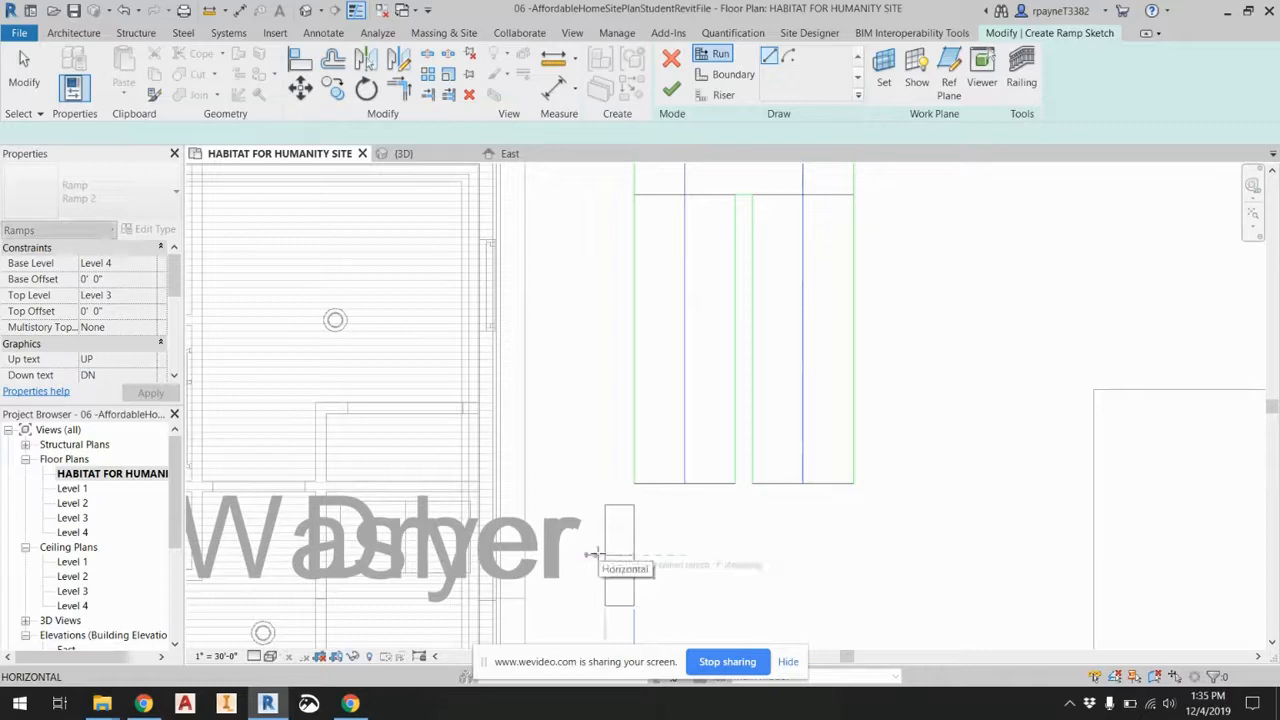
left_click(593, 554)
key("Escape")
scroll(662, 434, "down", 3)
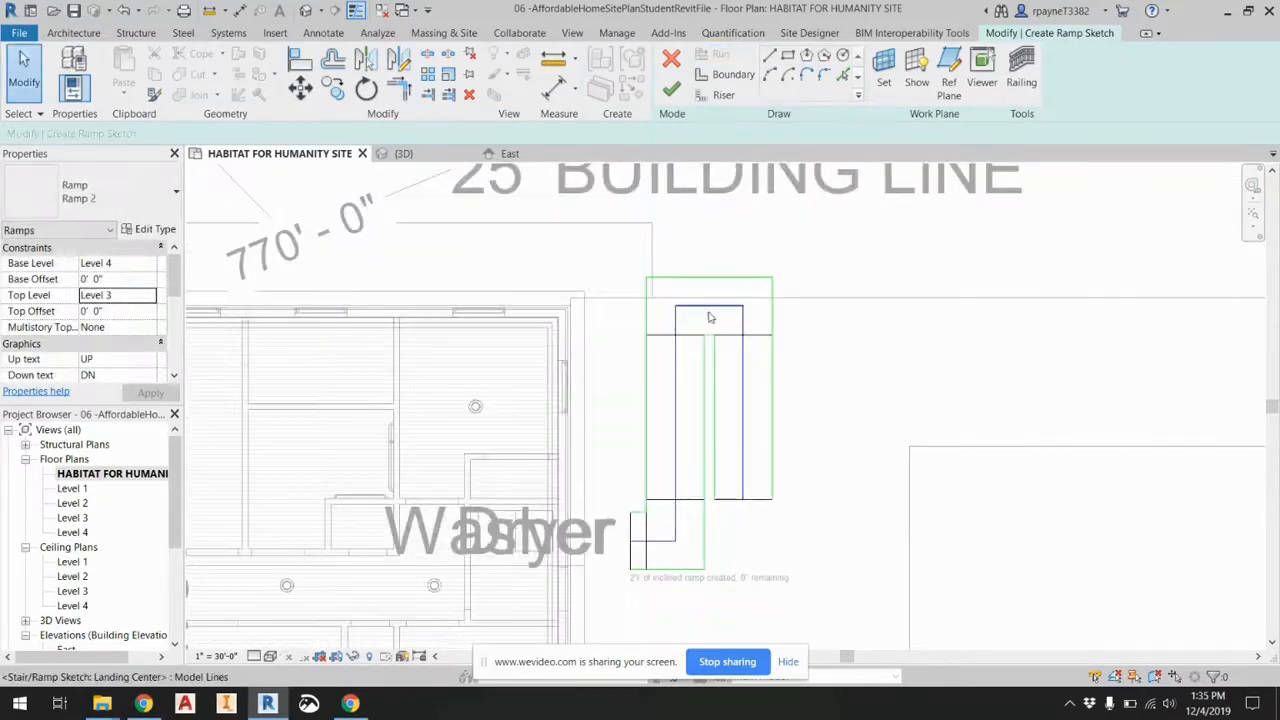
right_click(670, 467)
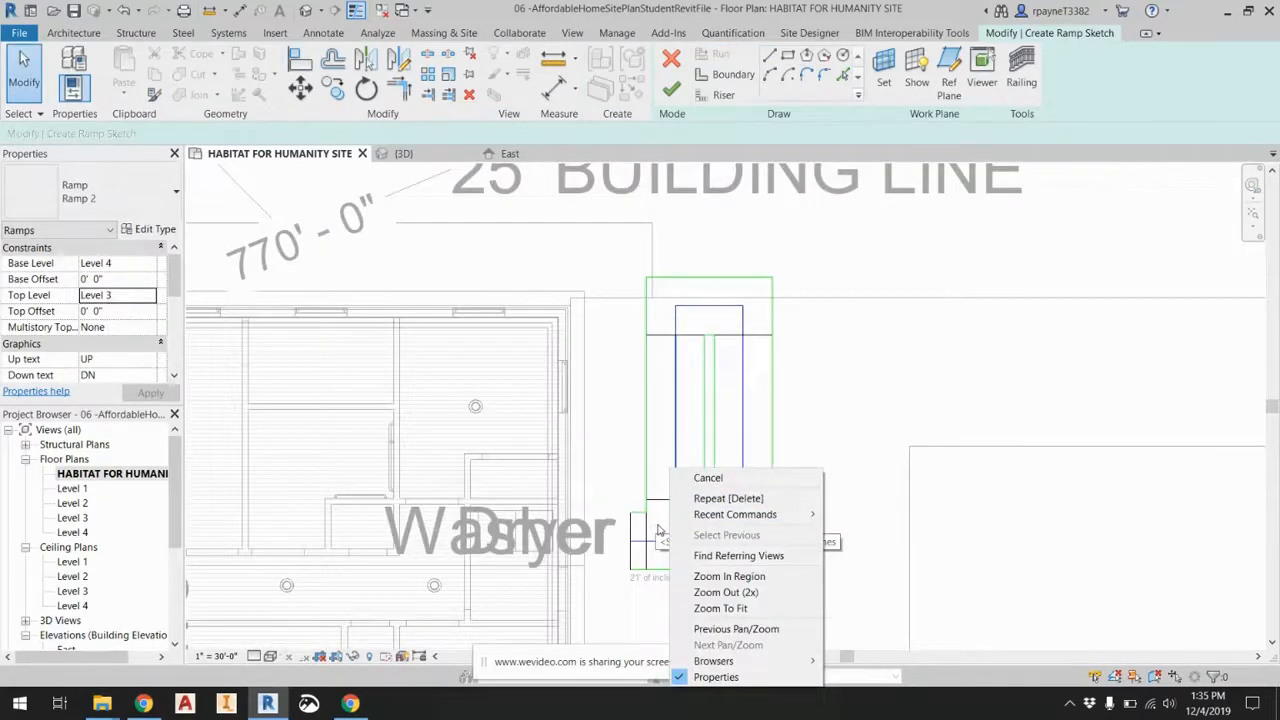
left_click(658, 530)
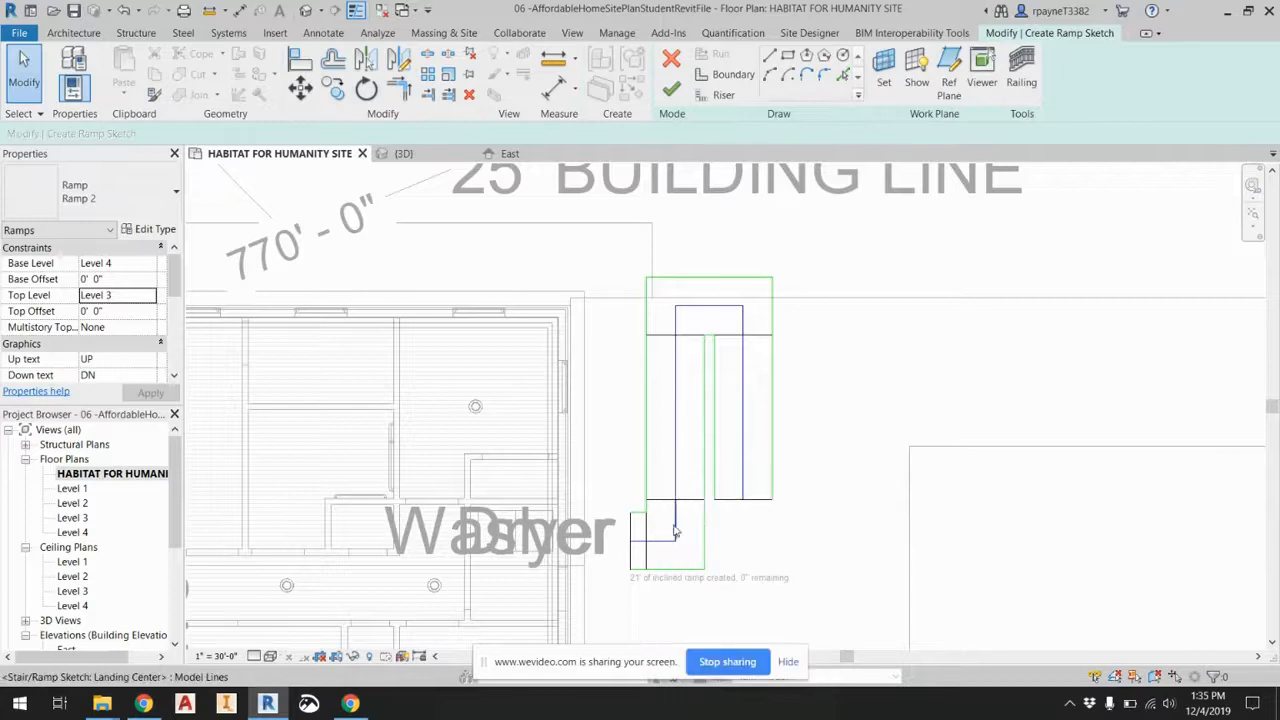
left_click(672, 88)
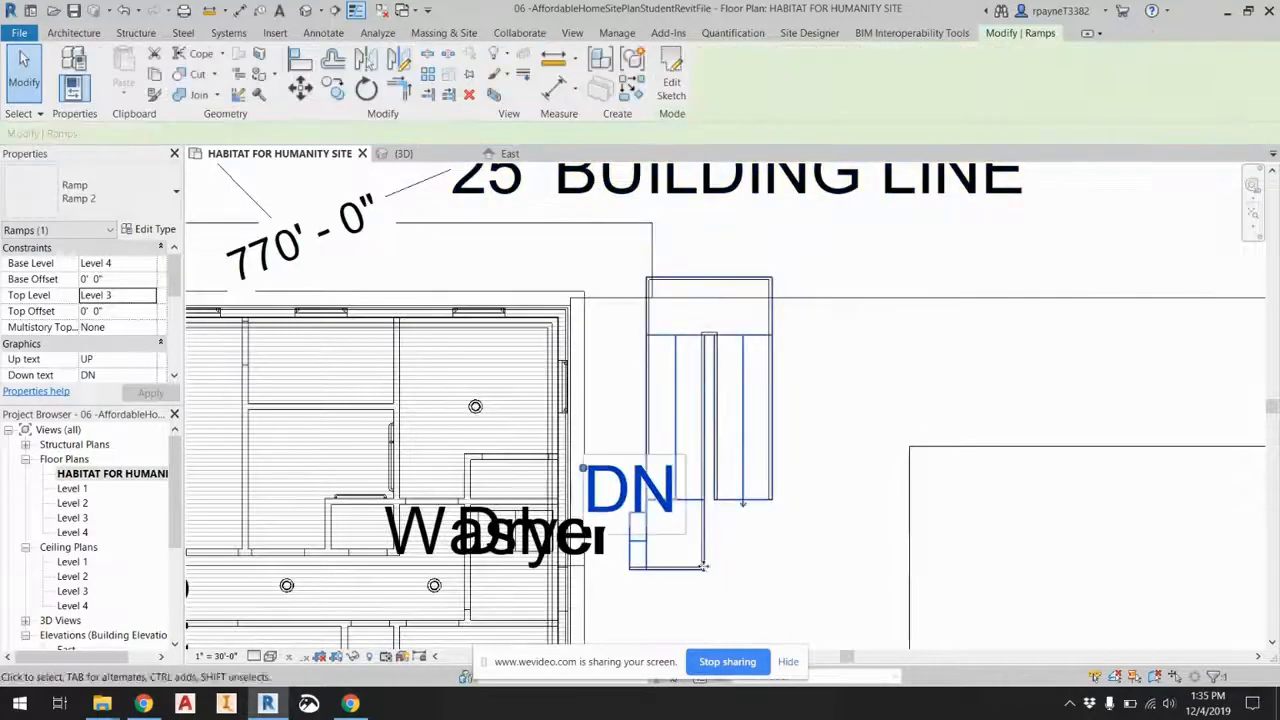
Move the ramp toward the house so its short upper run sits beside the exterior wall near the washer and dryer.
scroll(592, 588, "up", 2)
scroll(604, 579, "down", 2)
middle_click_drag(602, 586, 627, 542)
scroll(629, 540, "up", 2)
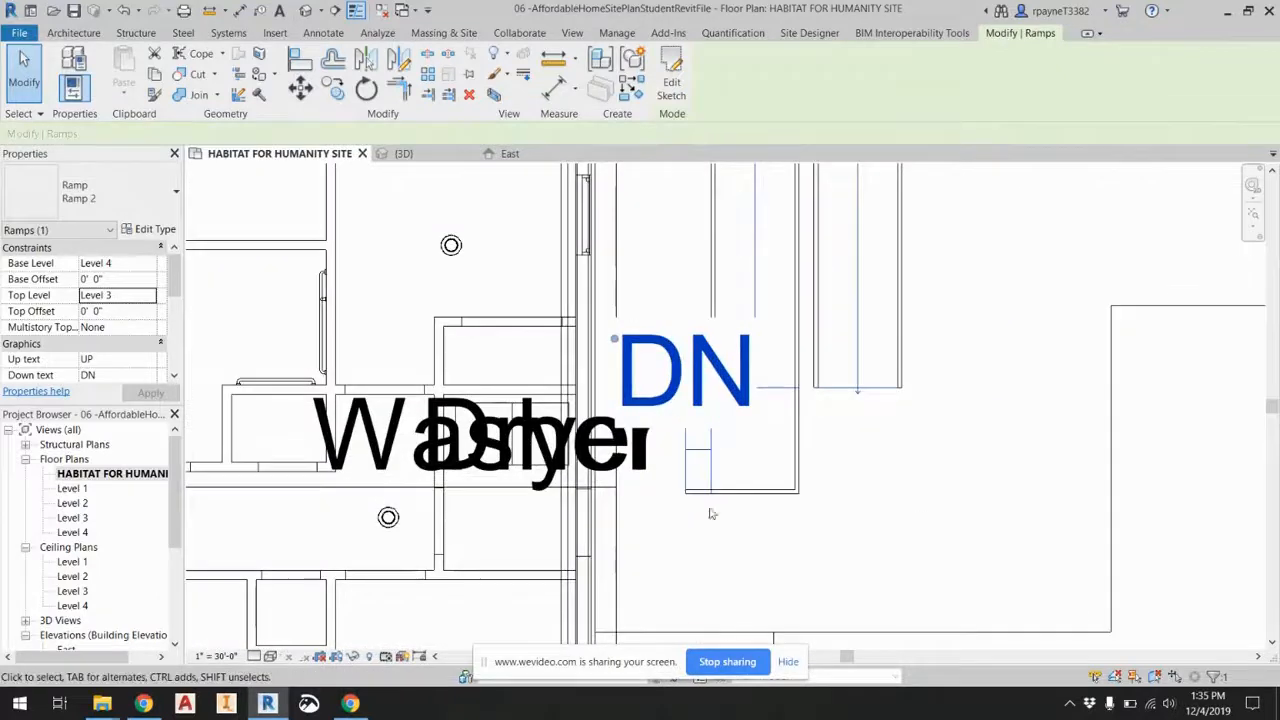
left_click_drag(723, 494, 638, 571)
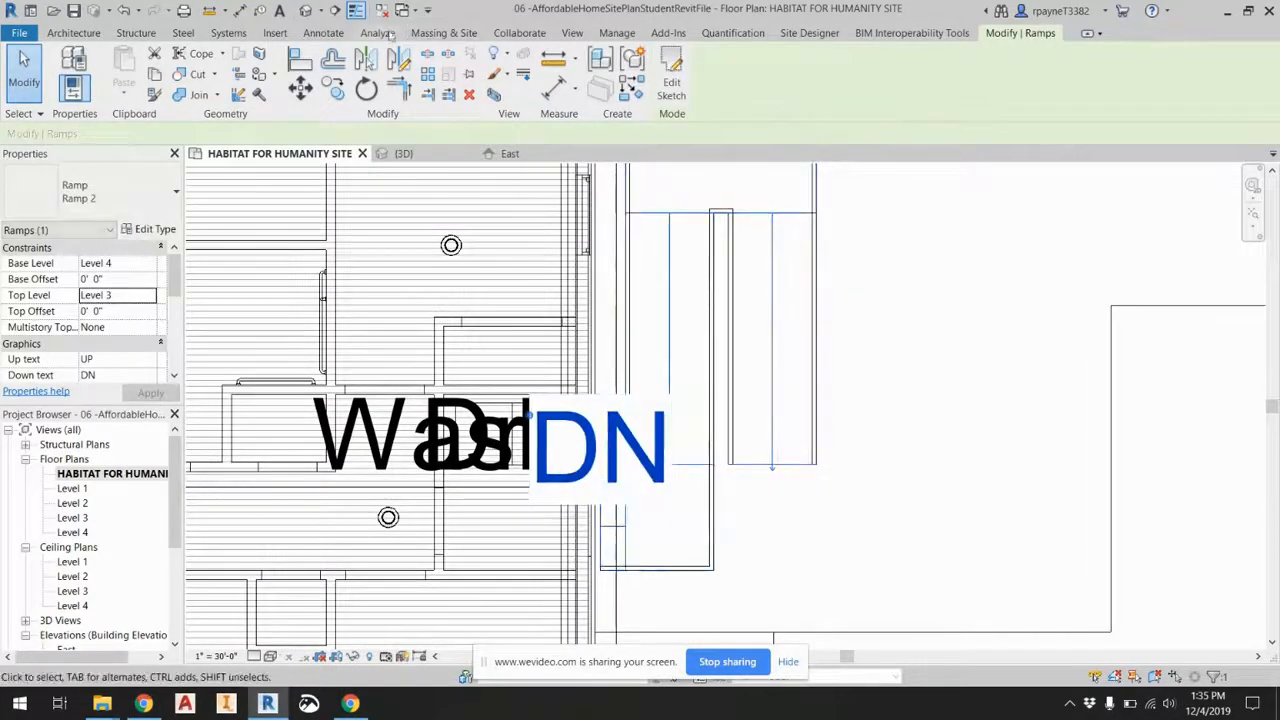
Align the house-side edge of the ramp's short run with the exterior wall line.
key("a")
key("l")
scroll(605, 566, "up", 5)
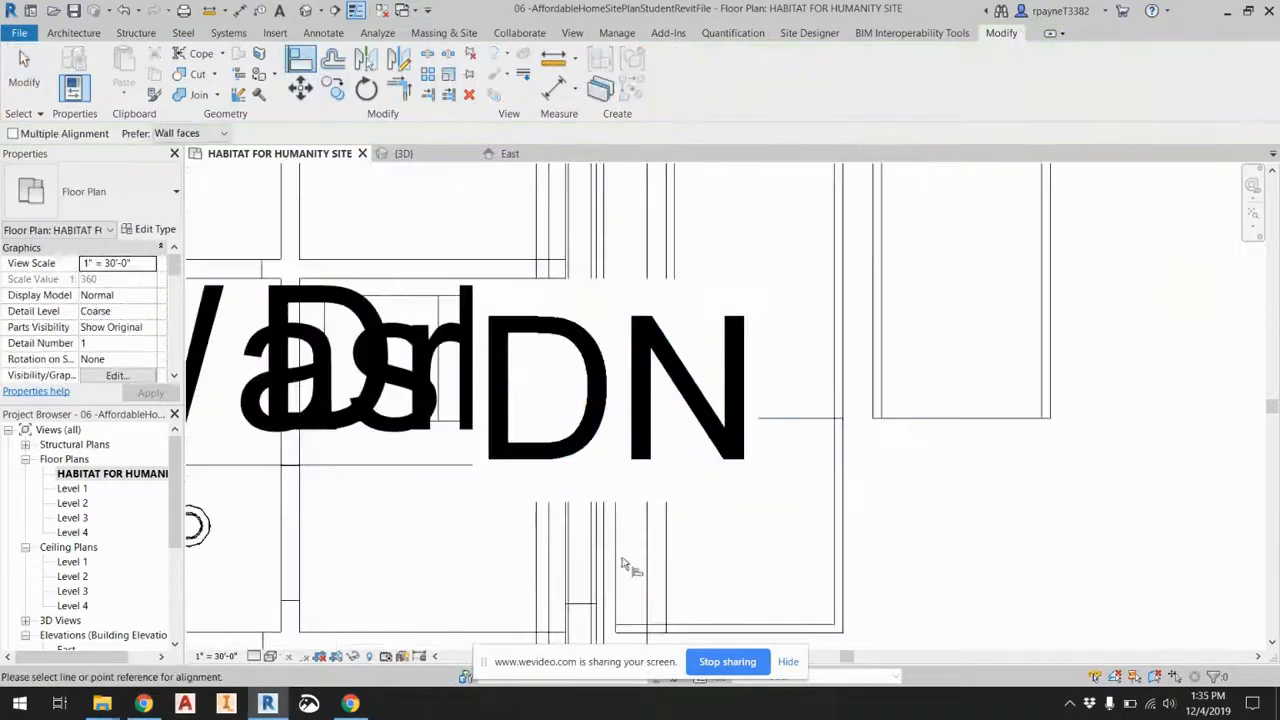
left_click(588, 567)
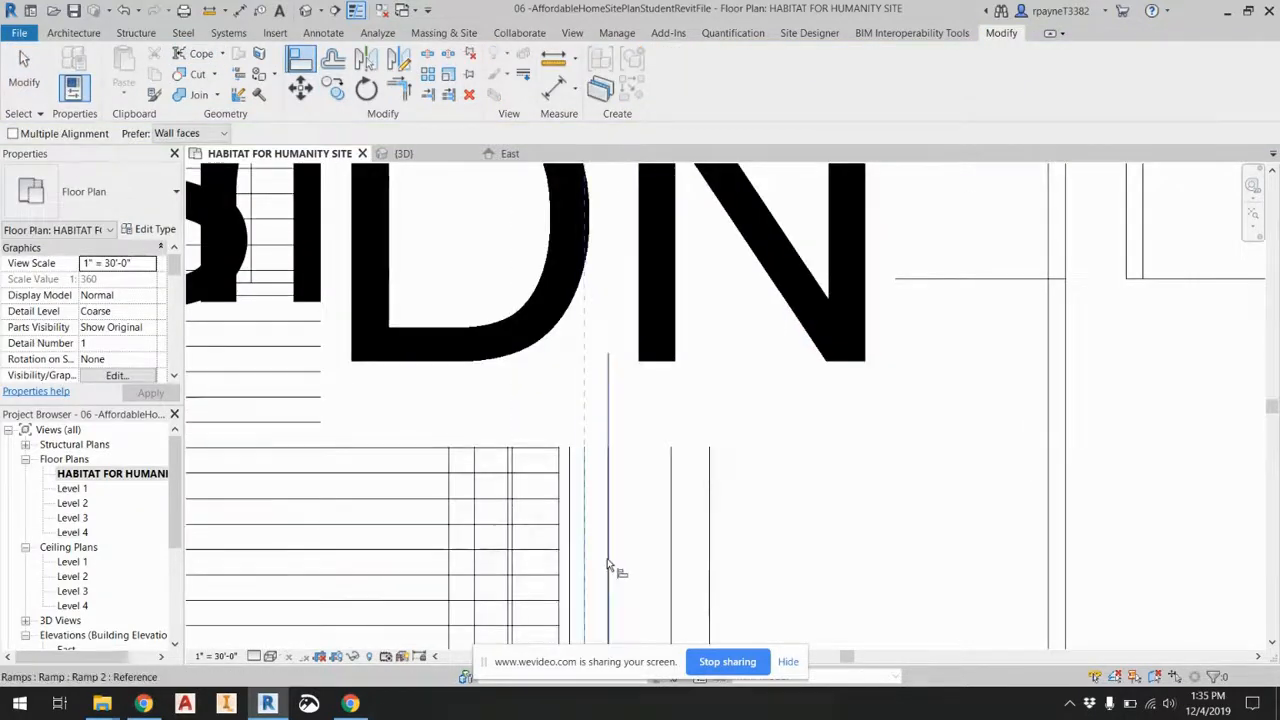
left_click(608, 566)
scroll(607, 566, "down", 2)
scroll(607, 566, "down", 2)
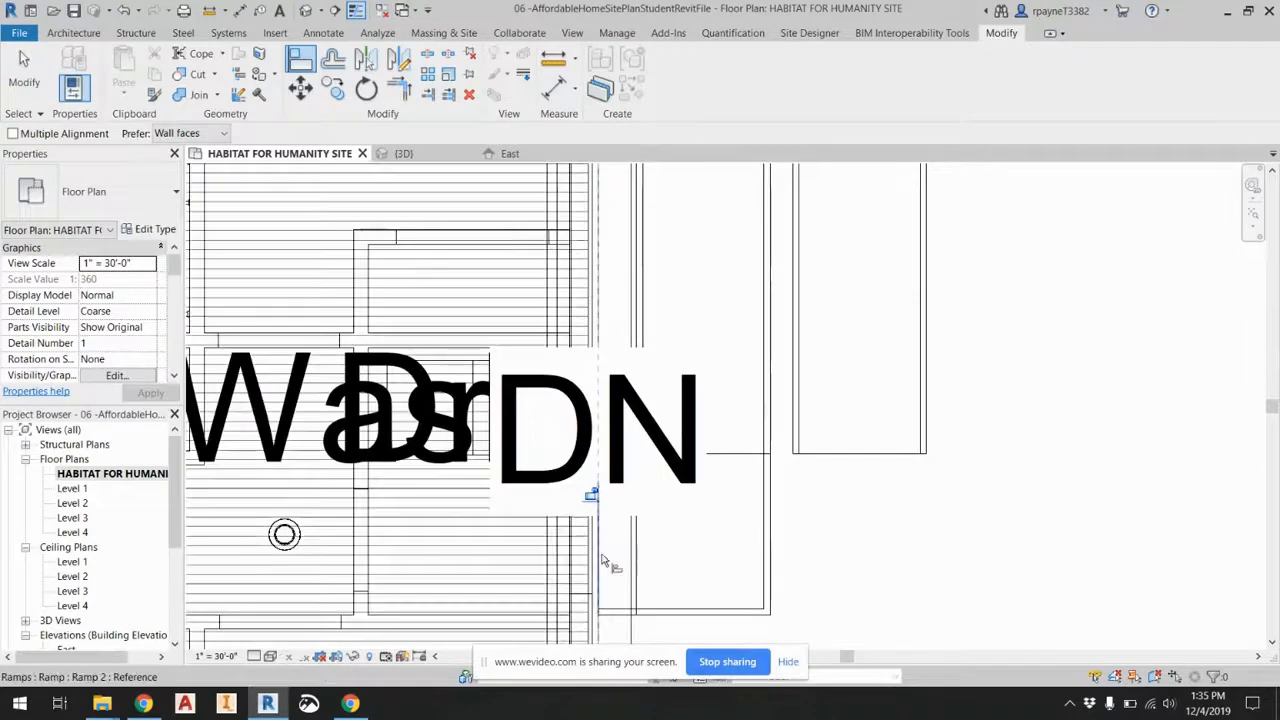
Examine the switchback ramp, its railings and its connection to the side door in the 3D view.
left_click(306, 11)
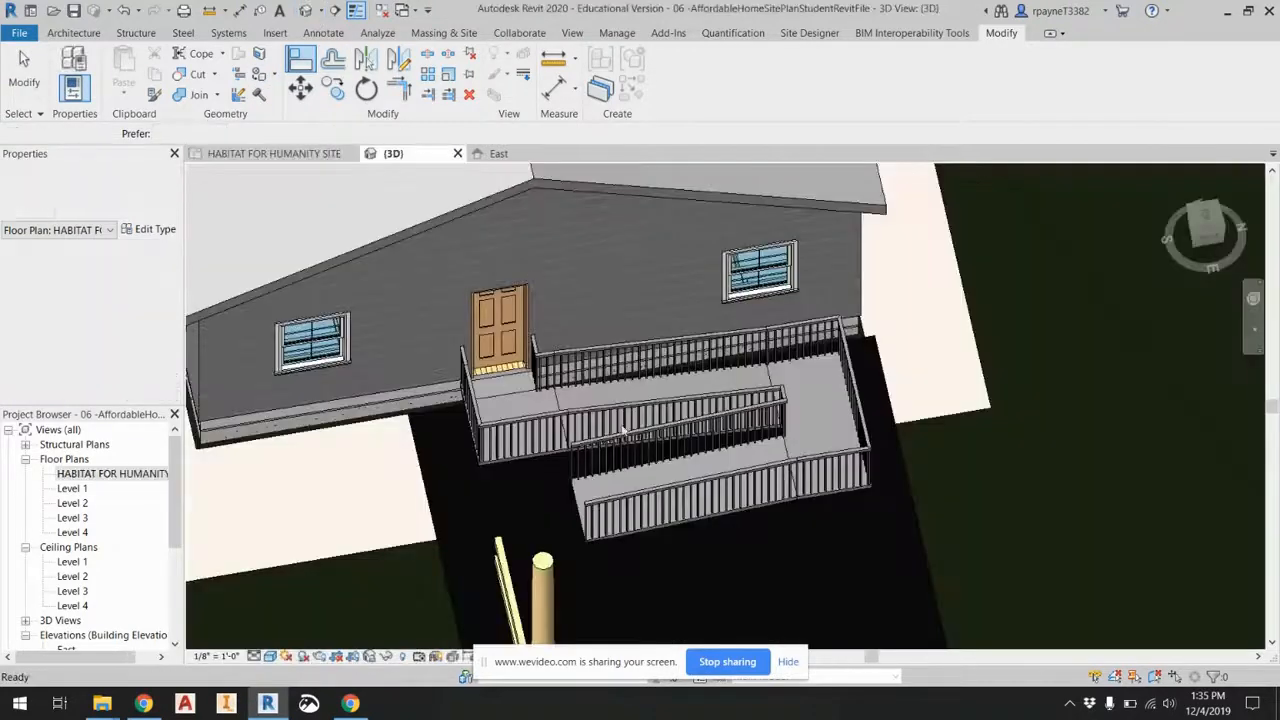
scroll(515, 374, "up", 5)
scroll(532, 387, "up", 2)
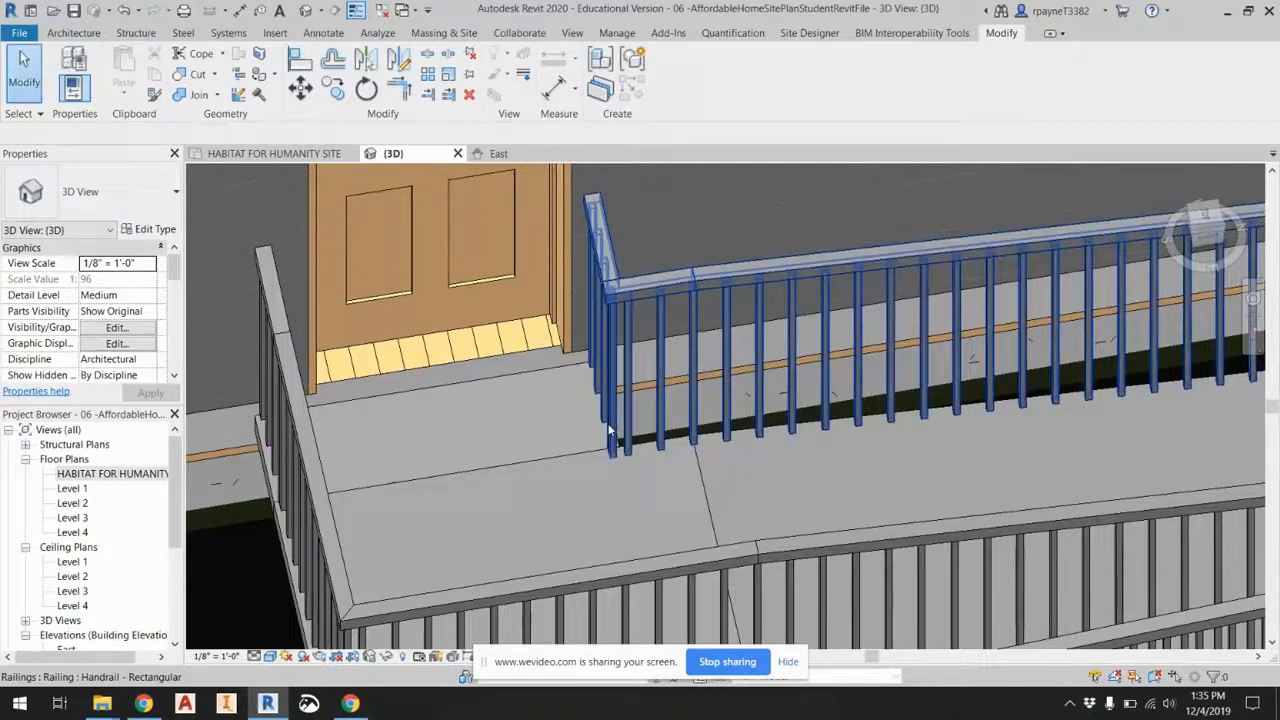
left_click(611, 422)
left_click_drag(629, 419, 618, 420)
middle_click_drag(618, 420, 672, 463, "shift")
scroll(672, 463, "down", 3)
middle_click_drag(1130, 420, 800, 364)
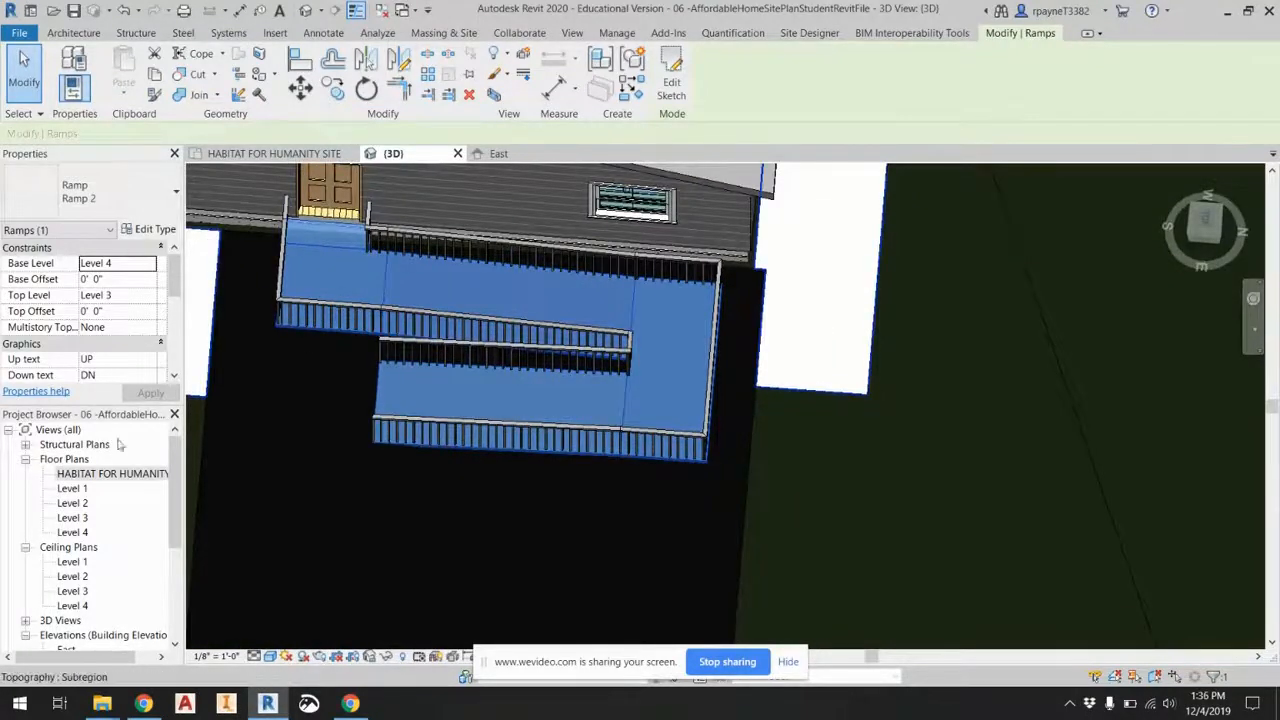
On the site plan, extend the concrete walkway's driveway end past the ramp, about 13'-6" from the jog at the house corner.
double_click(104, 474)
scroll(737, 348, "down", 3)
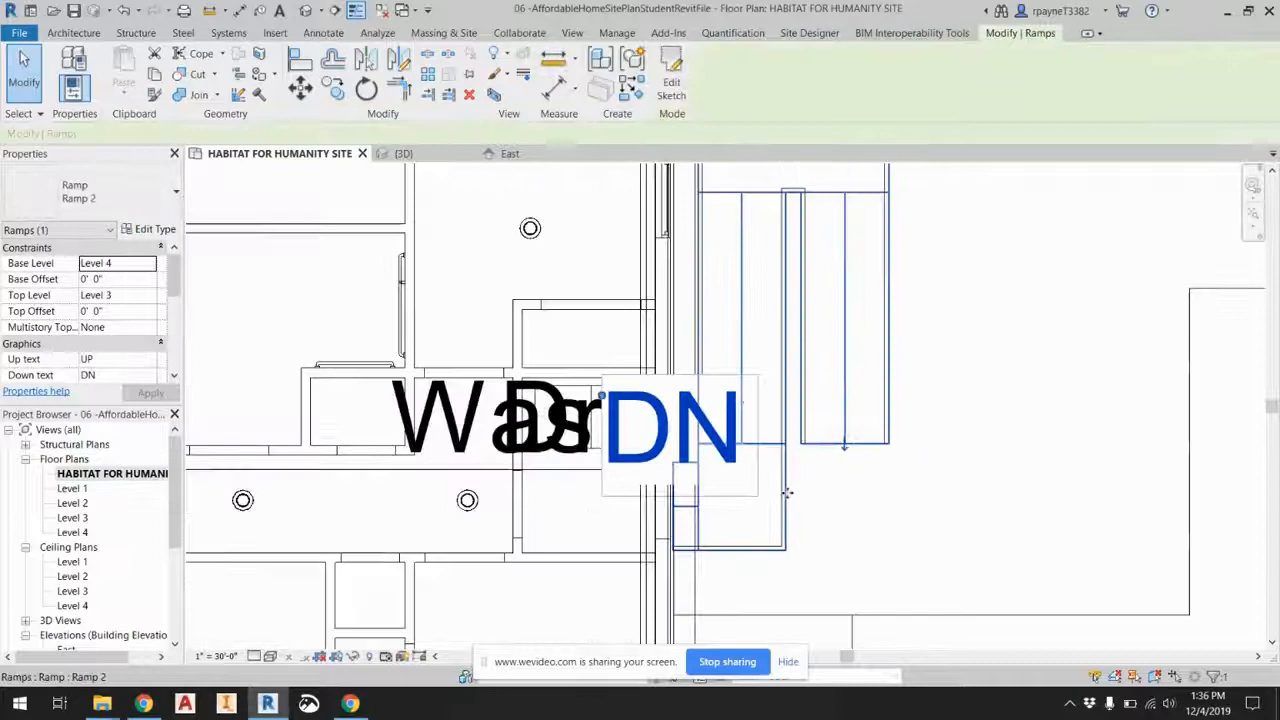
scroll(737, 348, "down", 1)
scroll(737, 410, "up", 5)
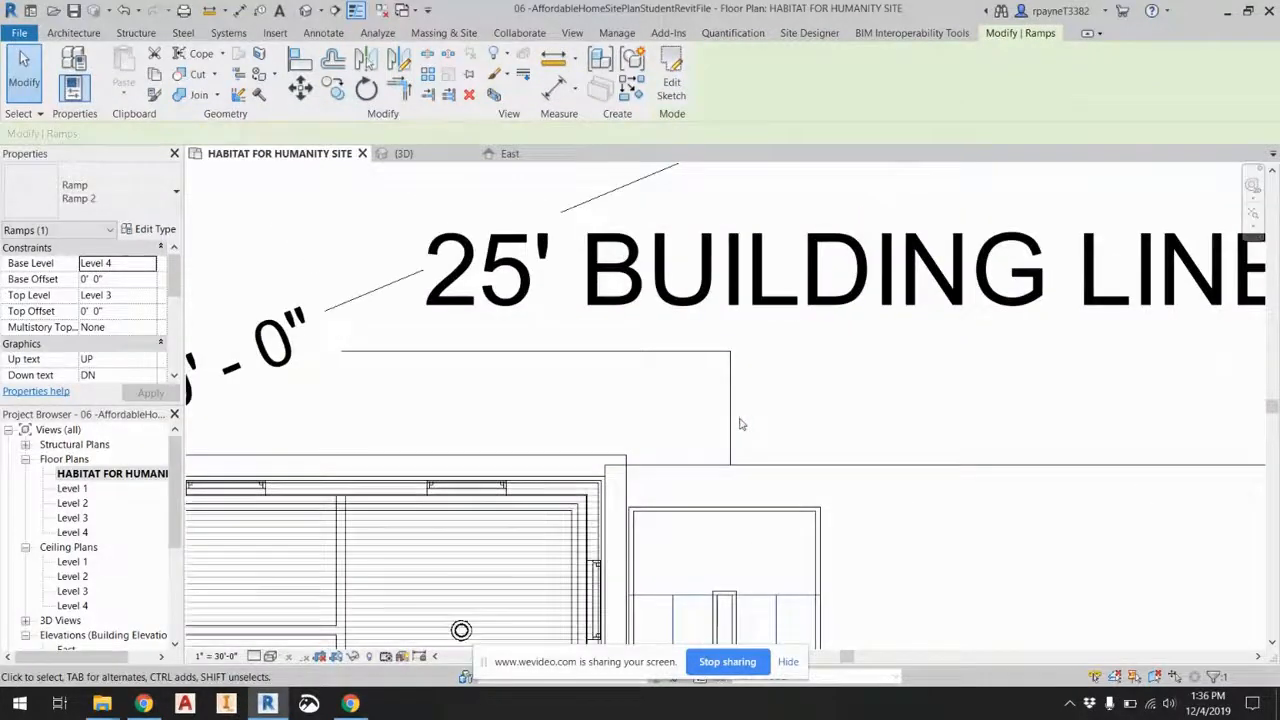
left_click(733, 424)
double_click(733, 425)
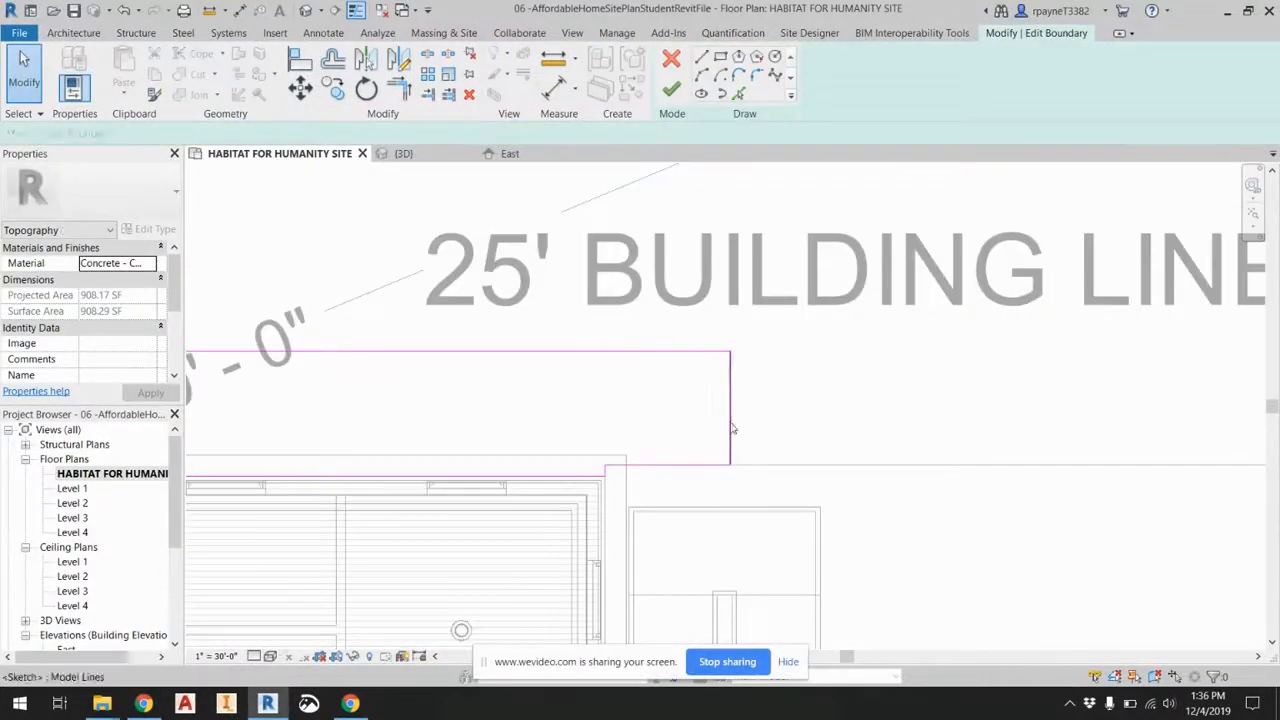
left_click_drag(845, 424, 948, 428)
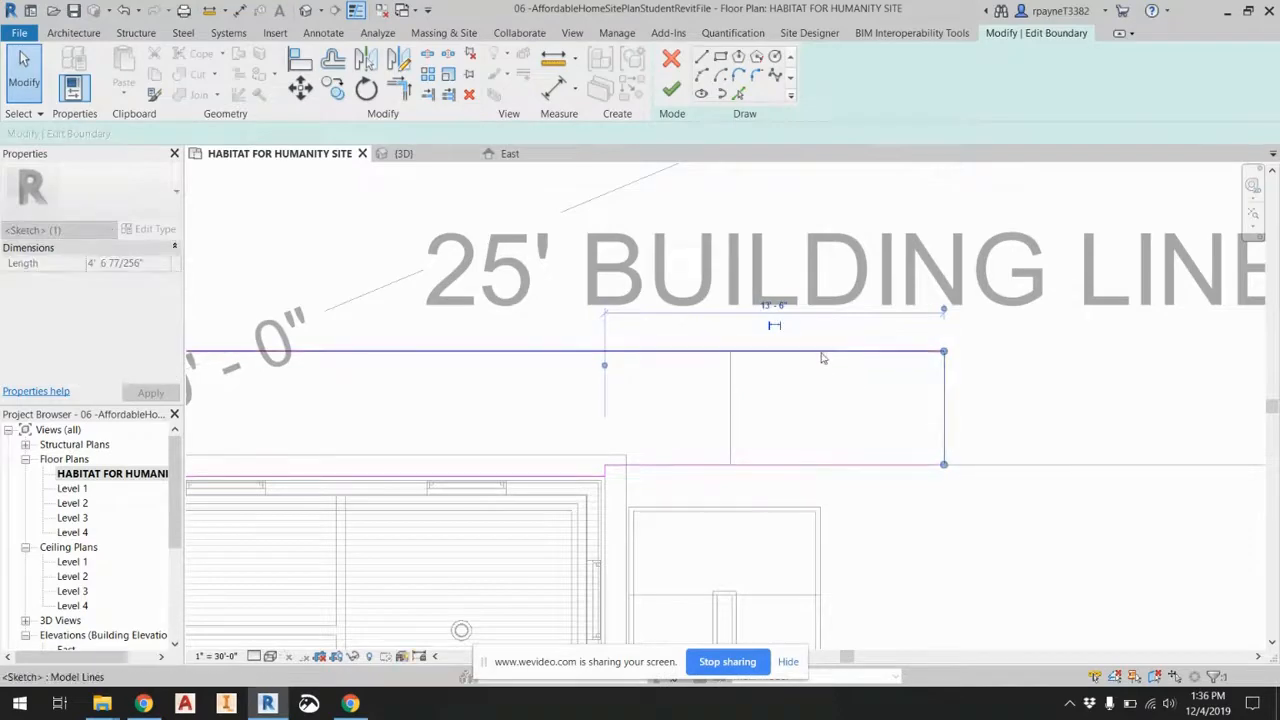
scroll(822, 358, "down", 1)
left_click(679, 92)
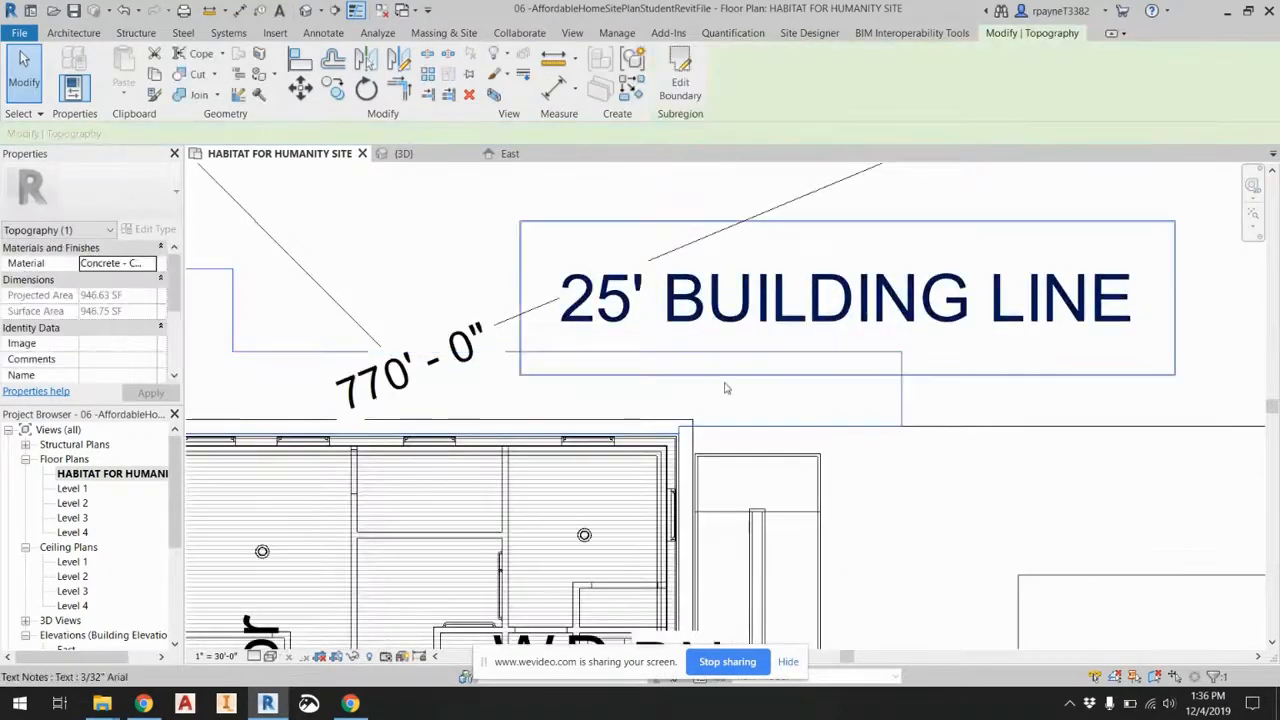
Start placing a component with the RPC Tree - Deciduous type Red Maple - 30'.
scroll(737, 427, "down", 3)
scroll(737, 427, "down", 4)
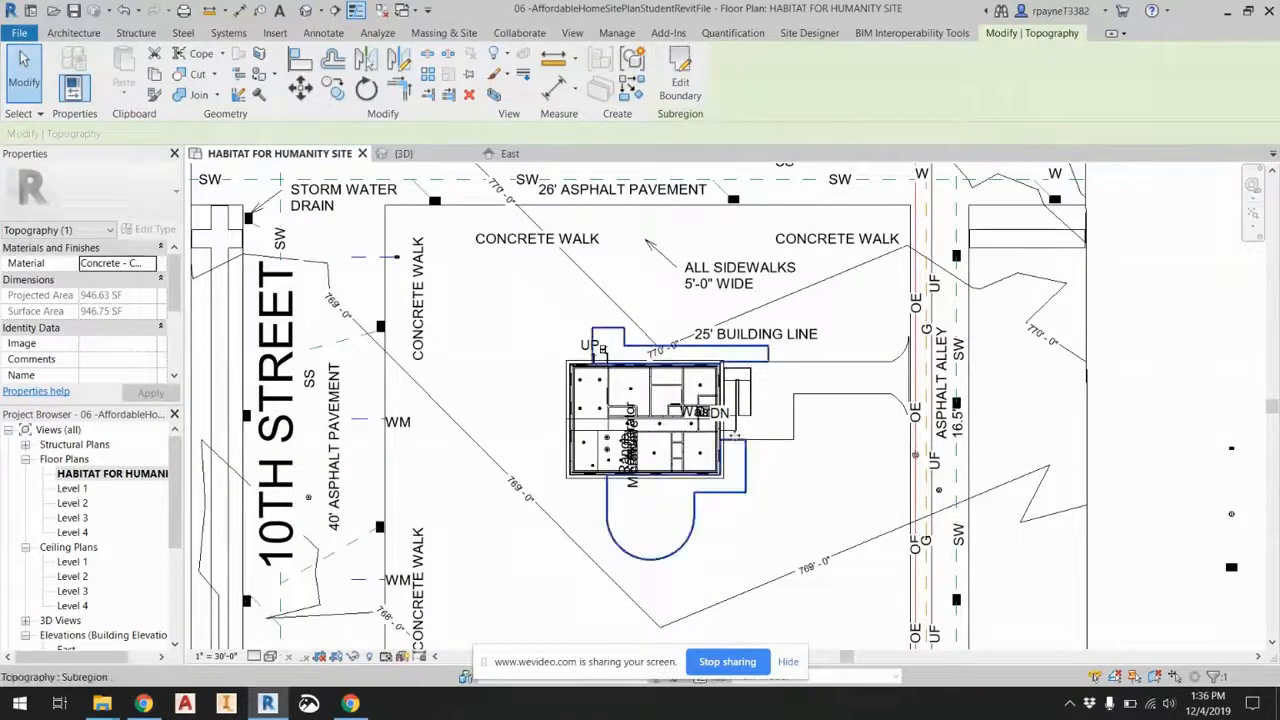
scroll(768, 460, "up", 3)
scroll(790, 464, "down", 4)
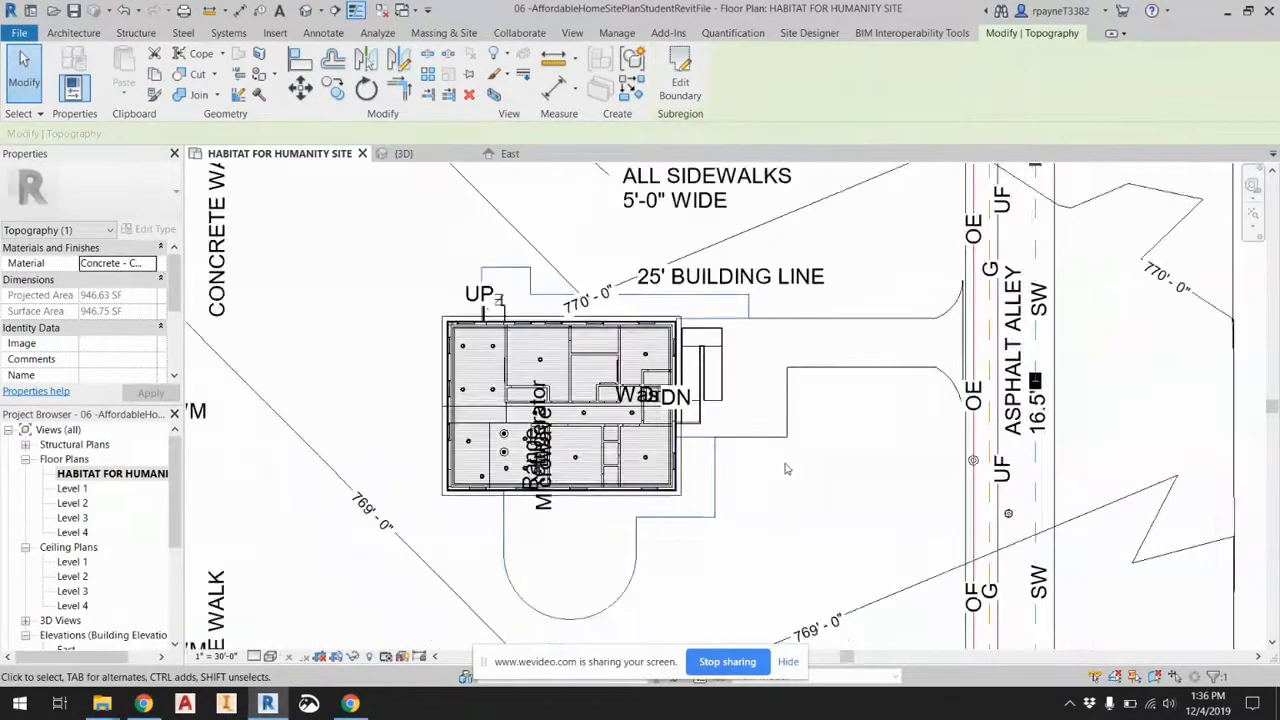
scroll(771, 426, "down", 2)
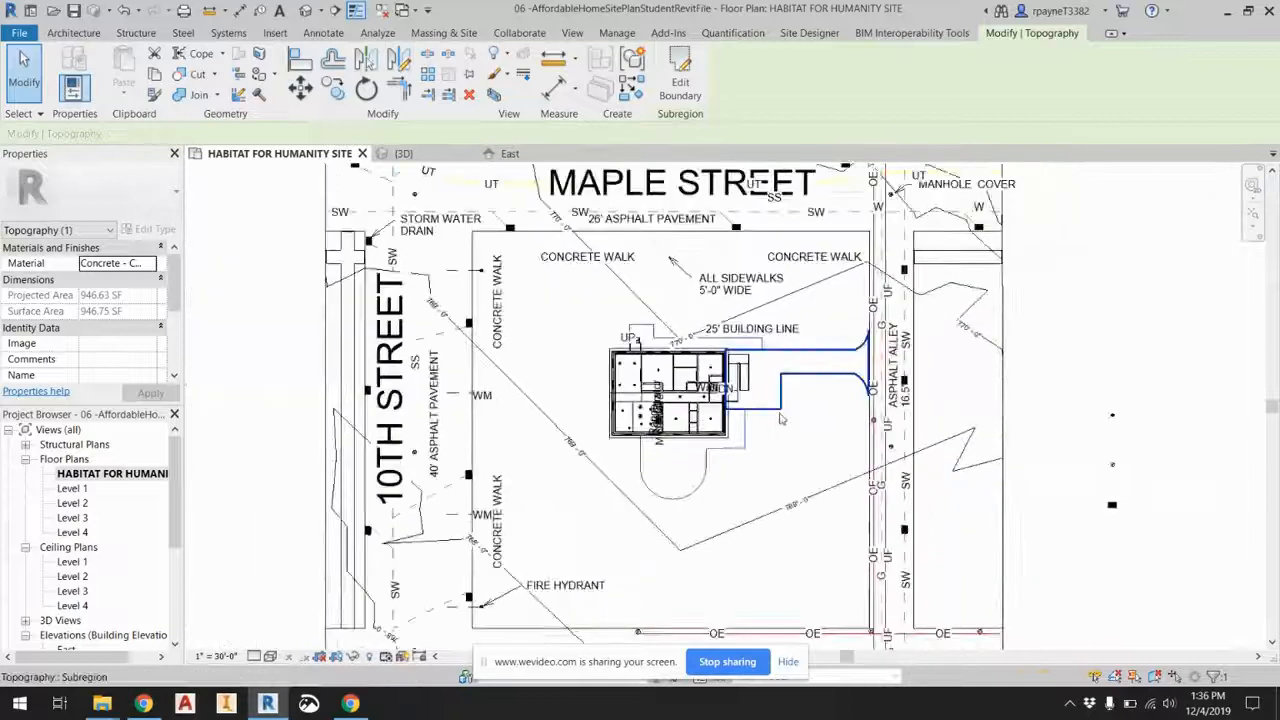
left_click(92, 34)
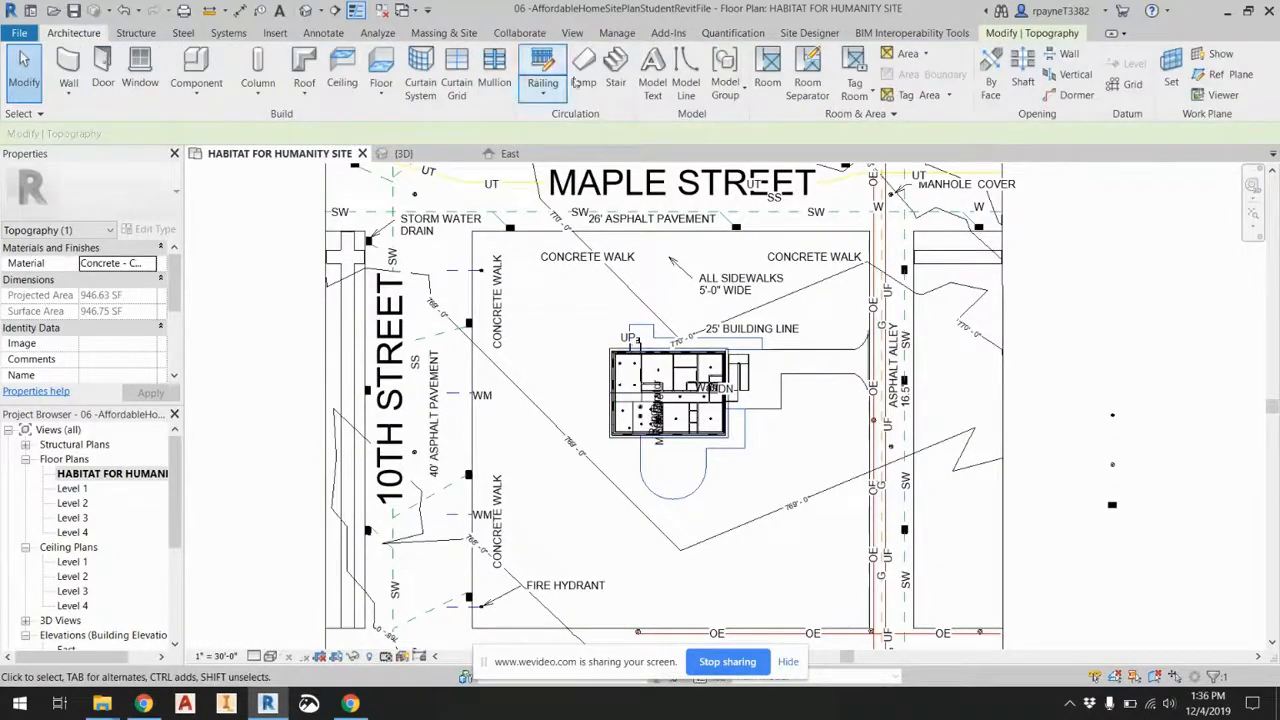
left_click(197, 70)
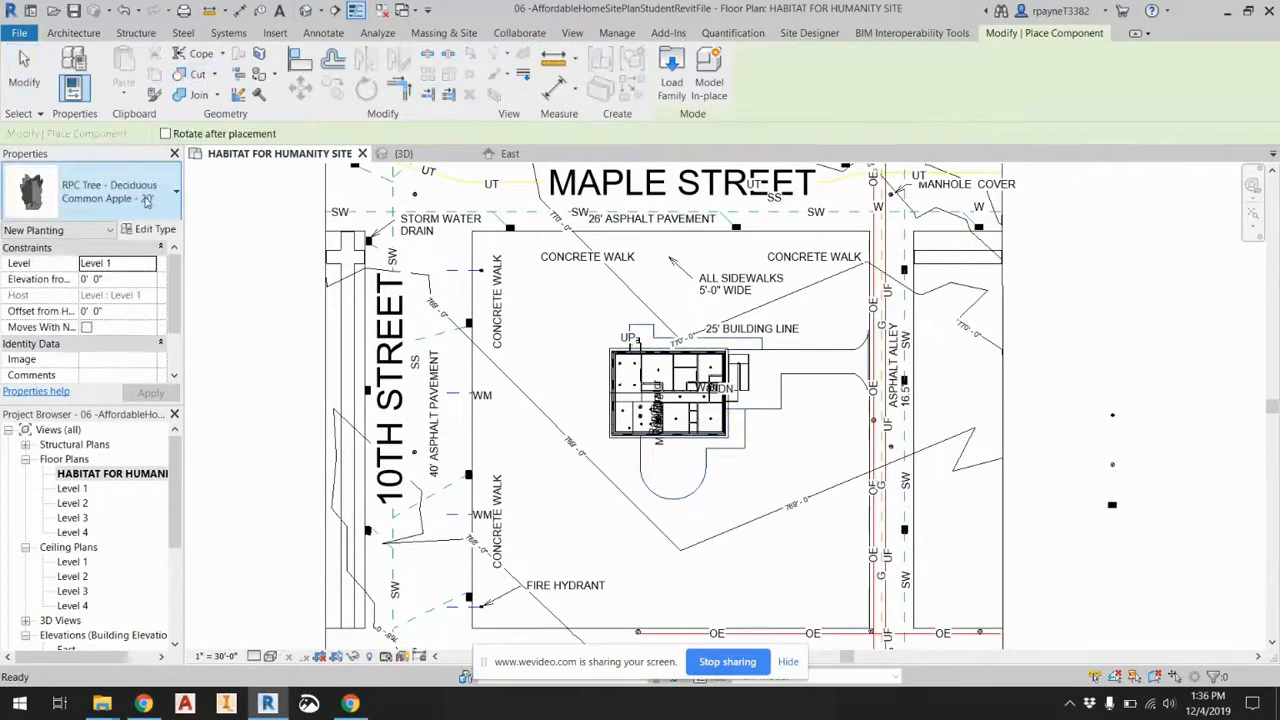
left_click(100, 190)
scroll(128, 562, "down", 6)
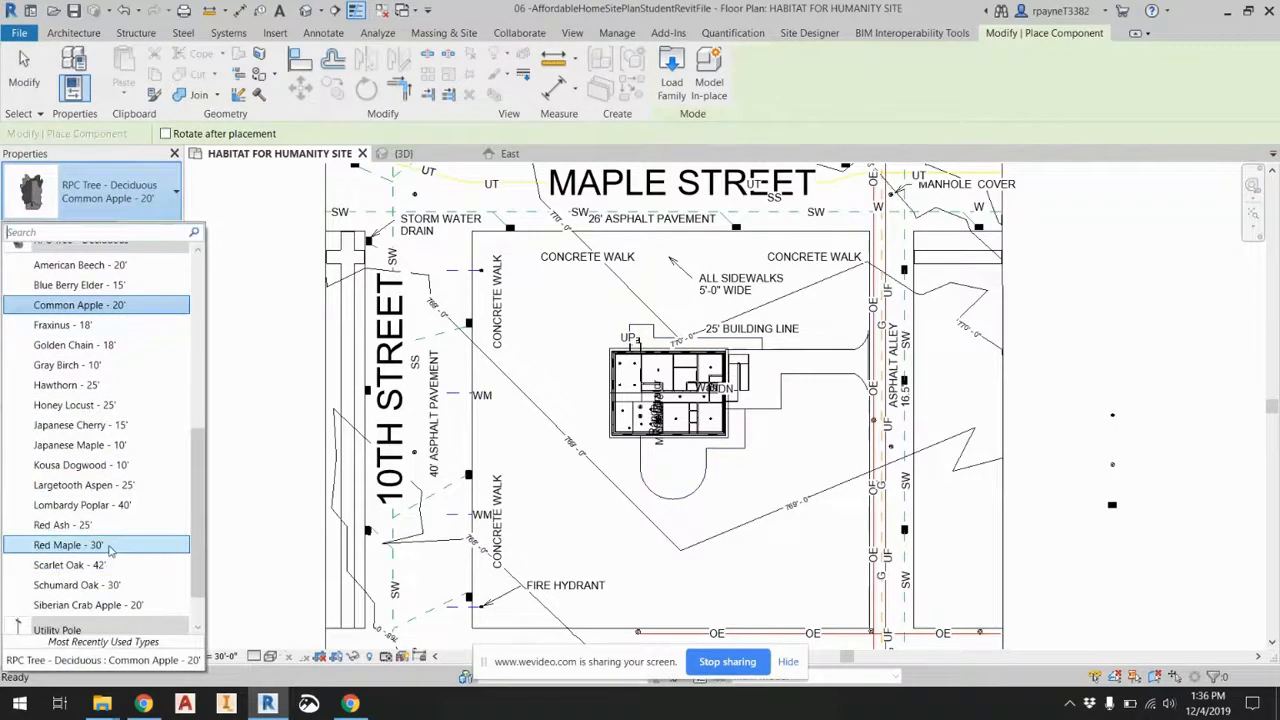
left_click(108, 545)
Place four Red Maple trees in a staggered row on the 10th Street side of the house, continuing past the curved patio.
scroll(497, 436, "down", 2)
scroll(533, 418, "up", 4)
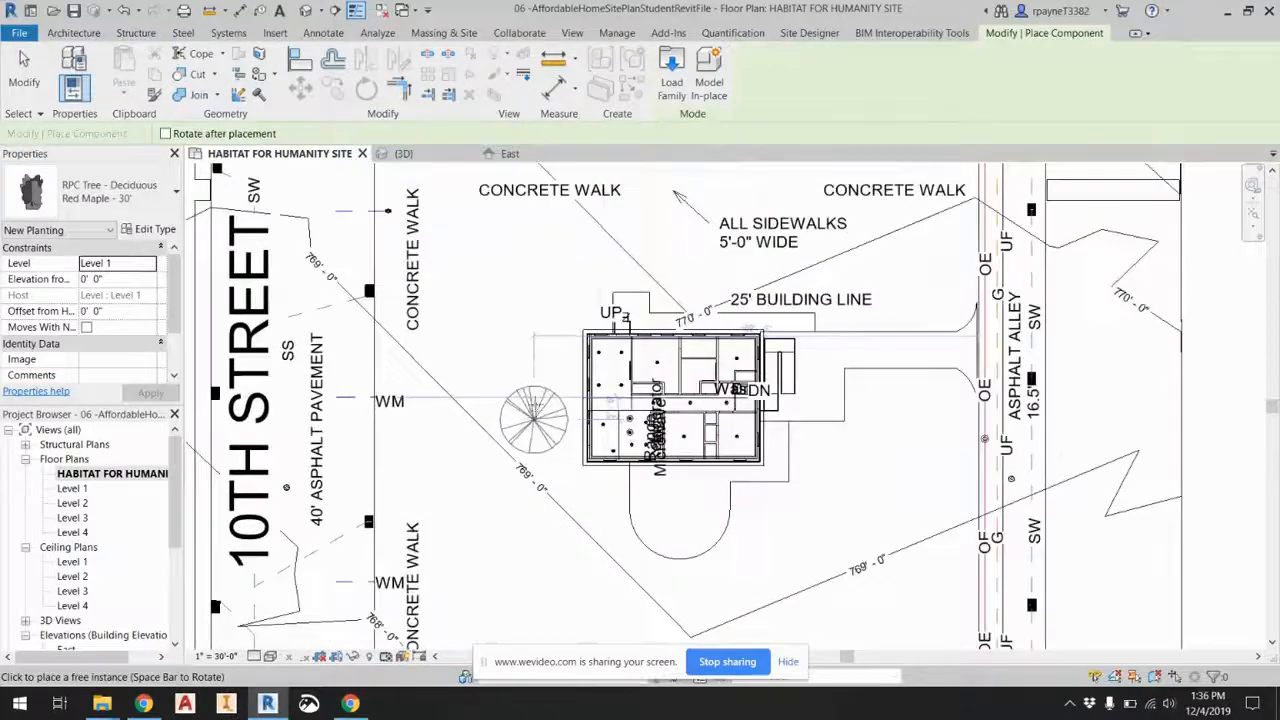
left_click(538, 435)
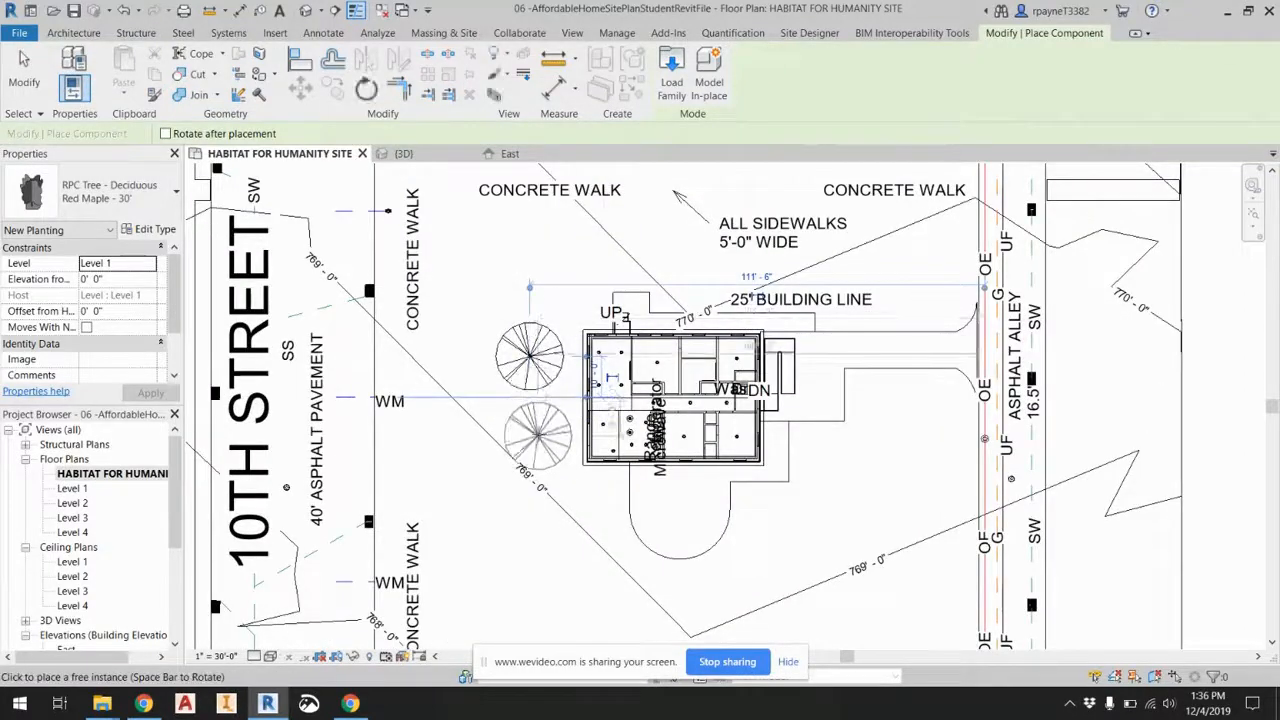
left_click(511, 513)
middle_click_drag(566, 552, 502, 523)
left_click(491, 547)
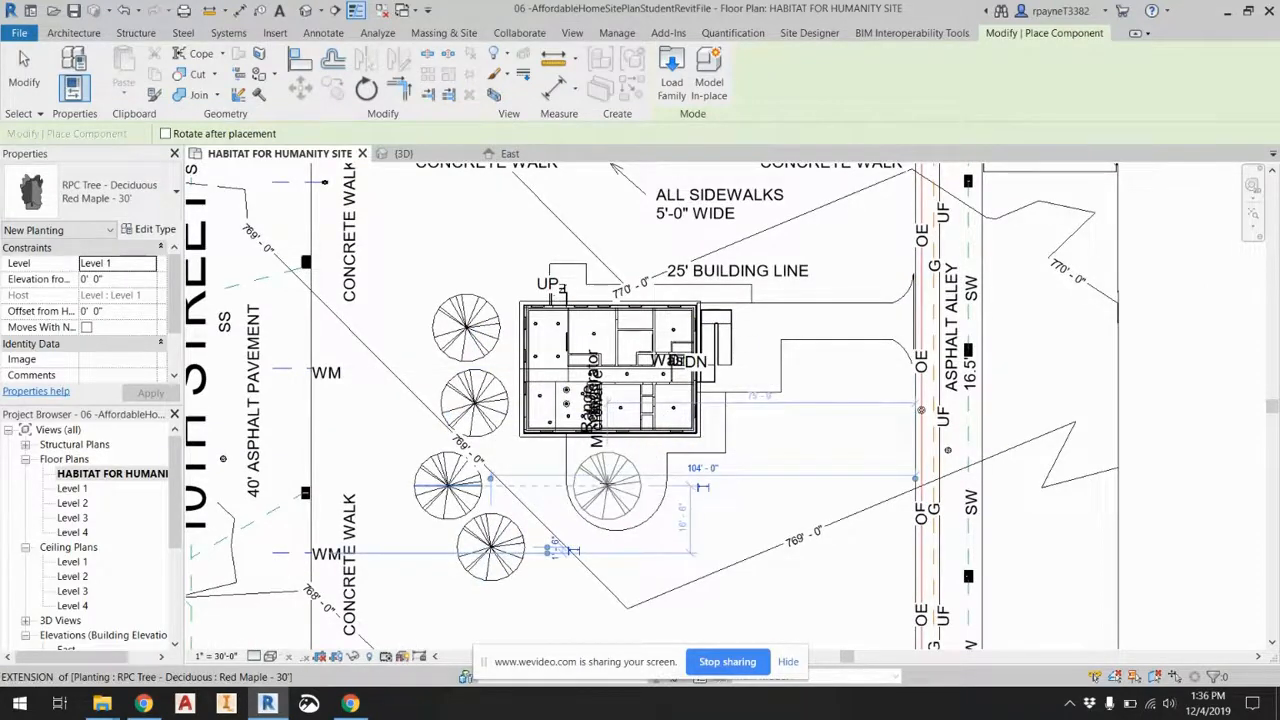
key("Escape")
key("Escape")
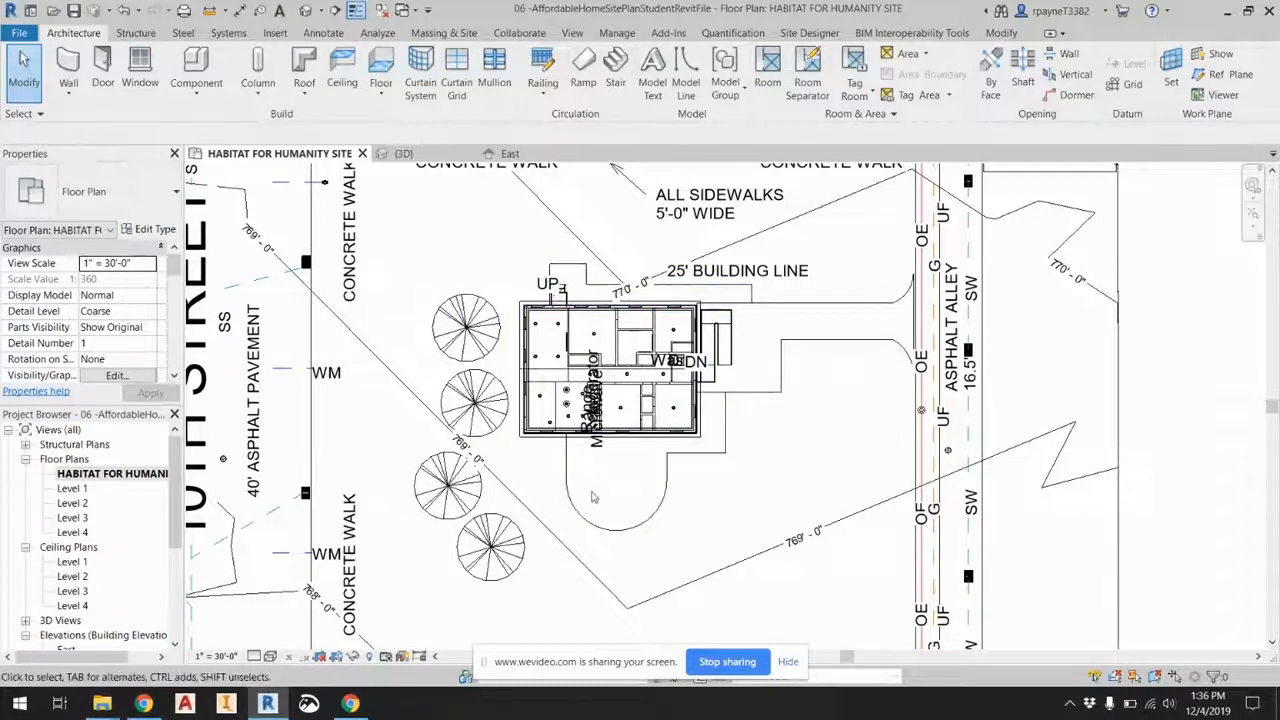
middle_click_drag(591, 497, 503, 280)
scroll(656, 438, "down", 3)
middle_click_drag(669, 389, 625, 528)
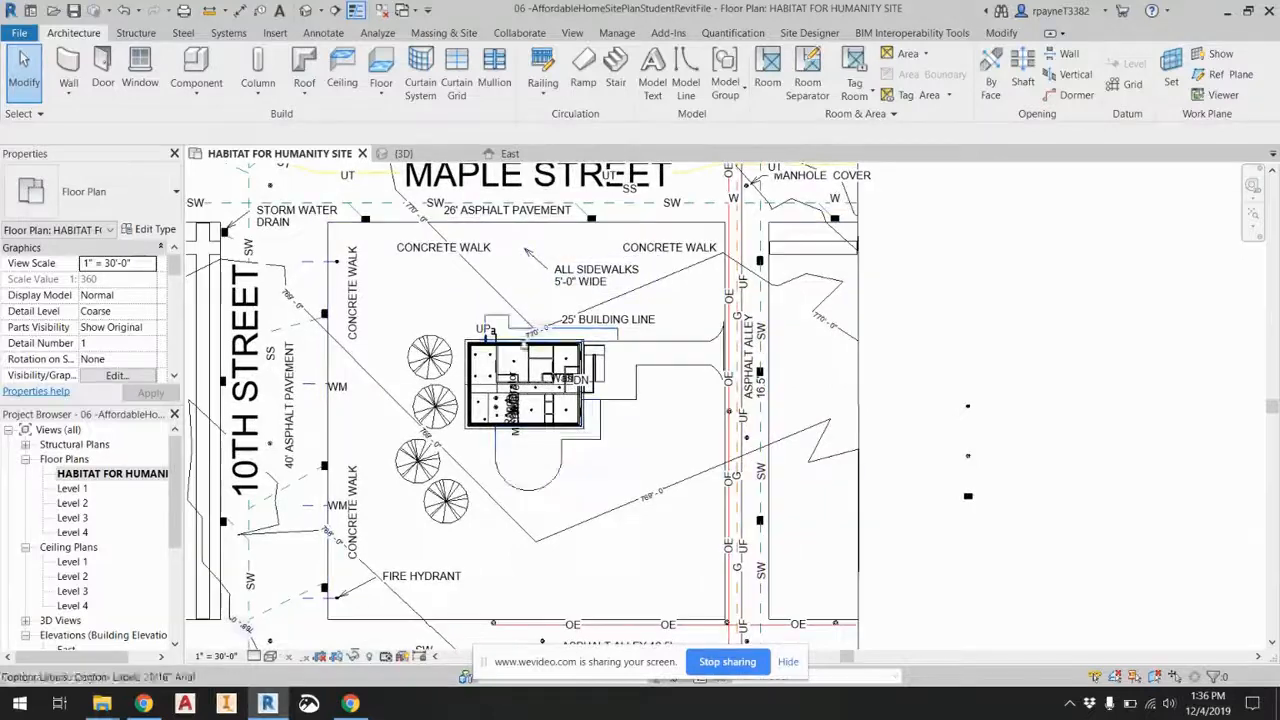